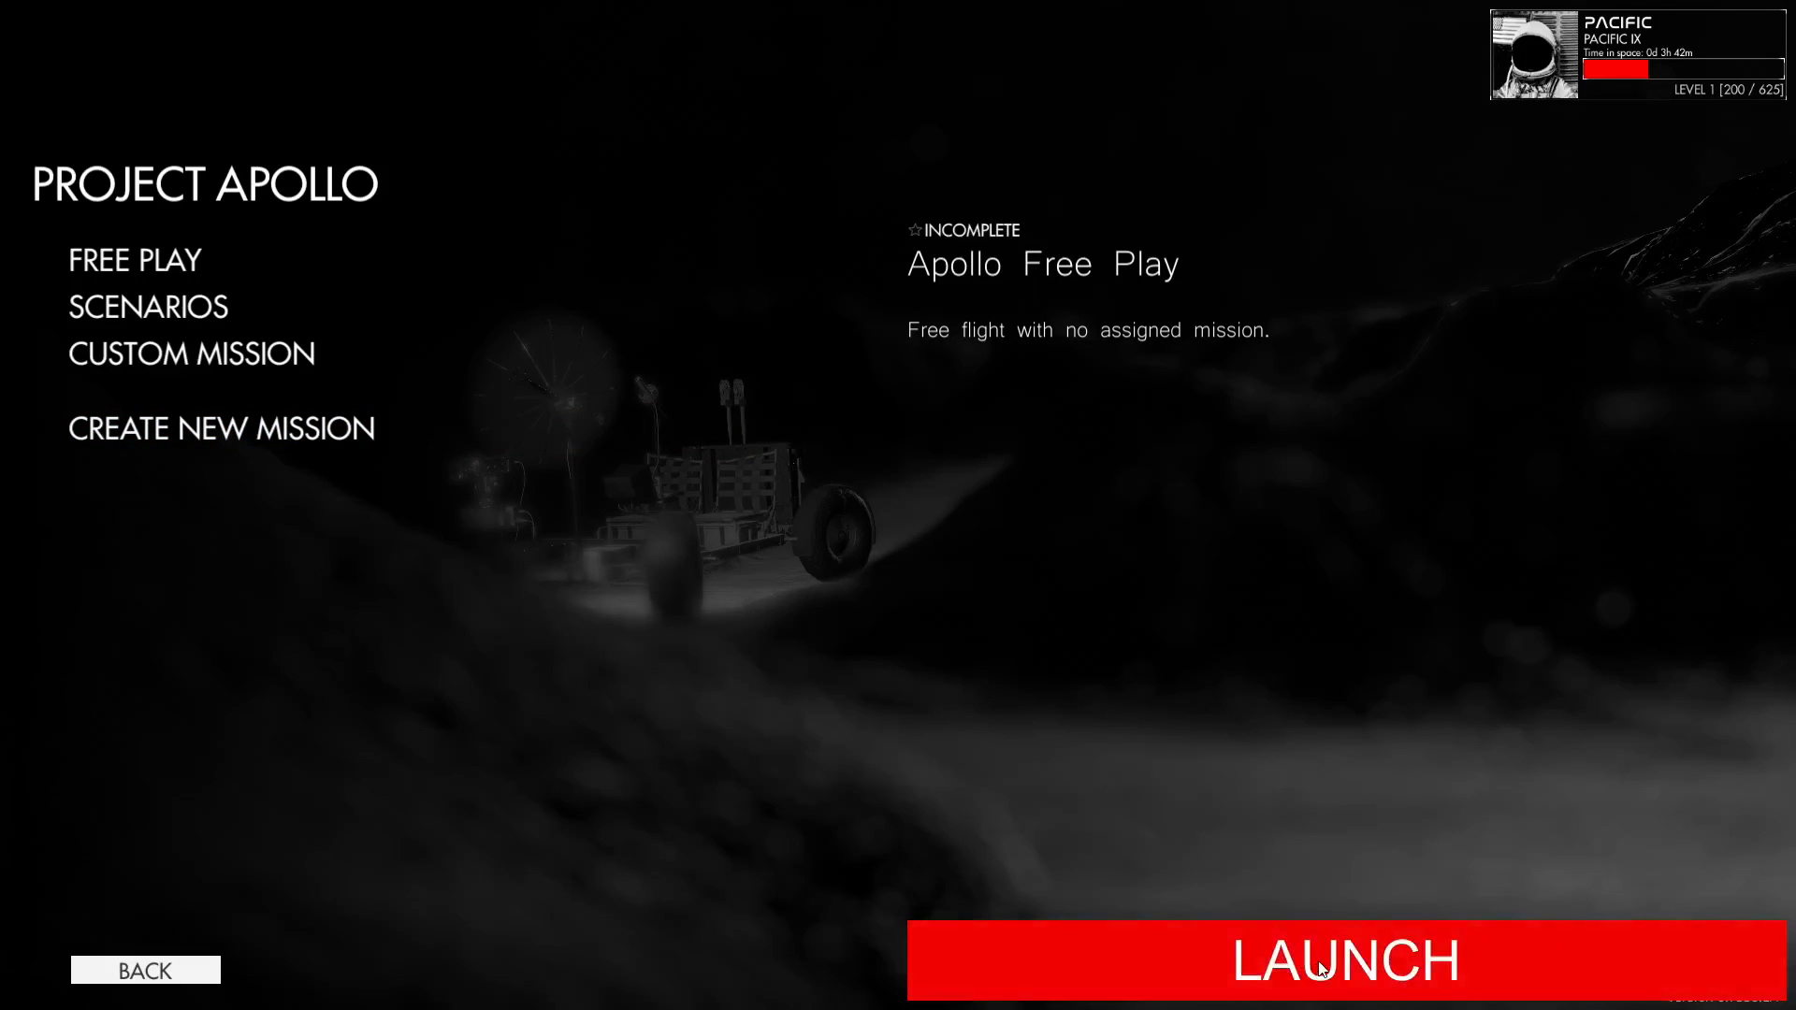
Launch Apollo Free Play, look over the settings in the mission editor, and close the editor.
click(1321, 970)
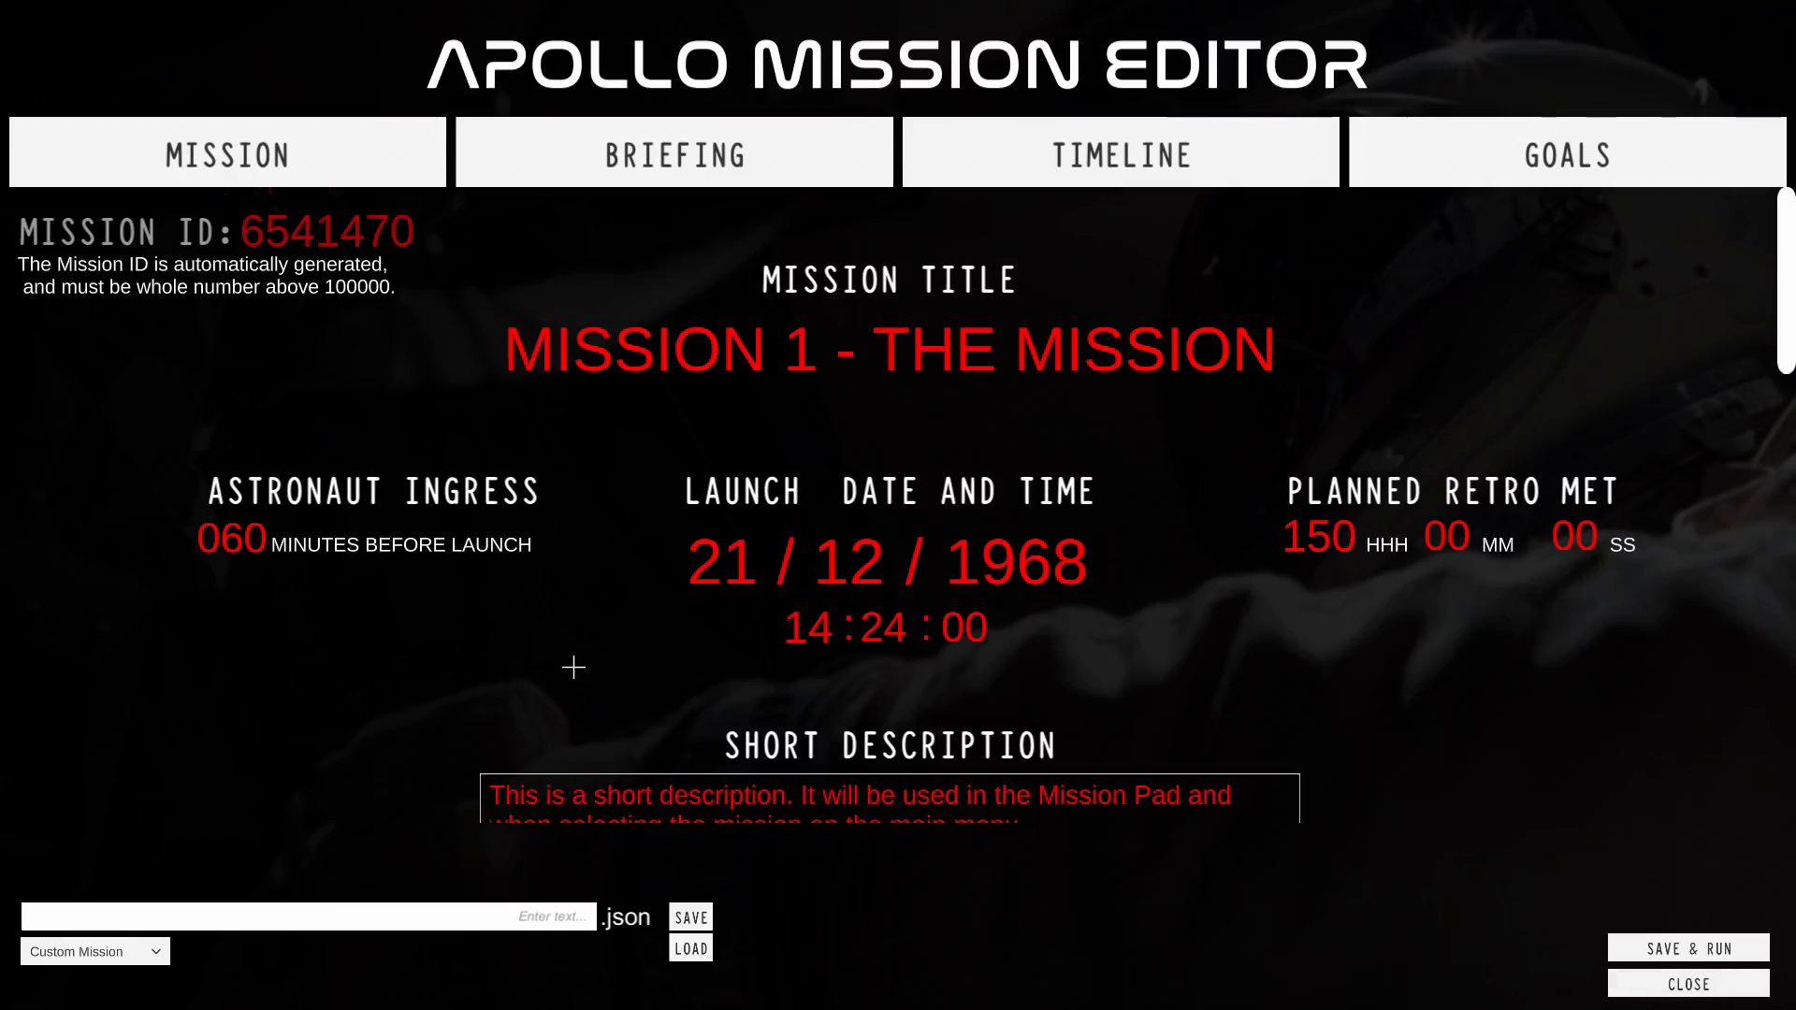
scroll(573, 676, down, 10)
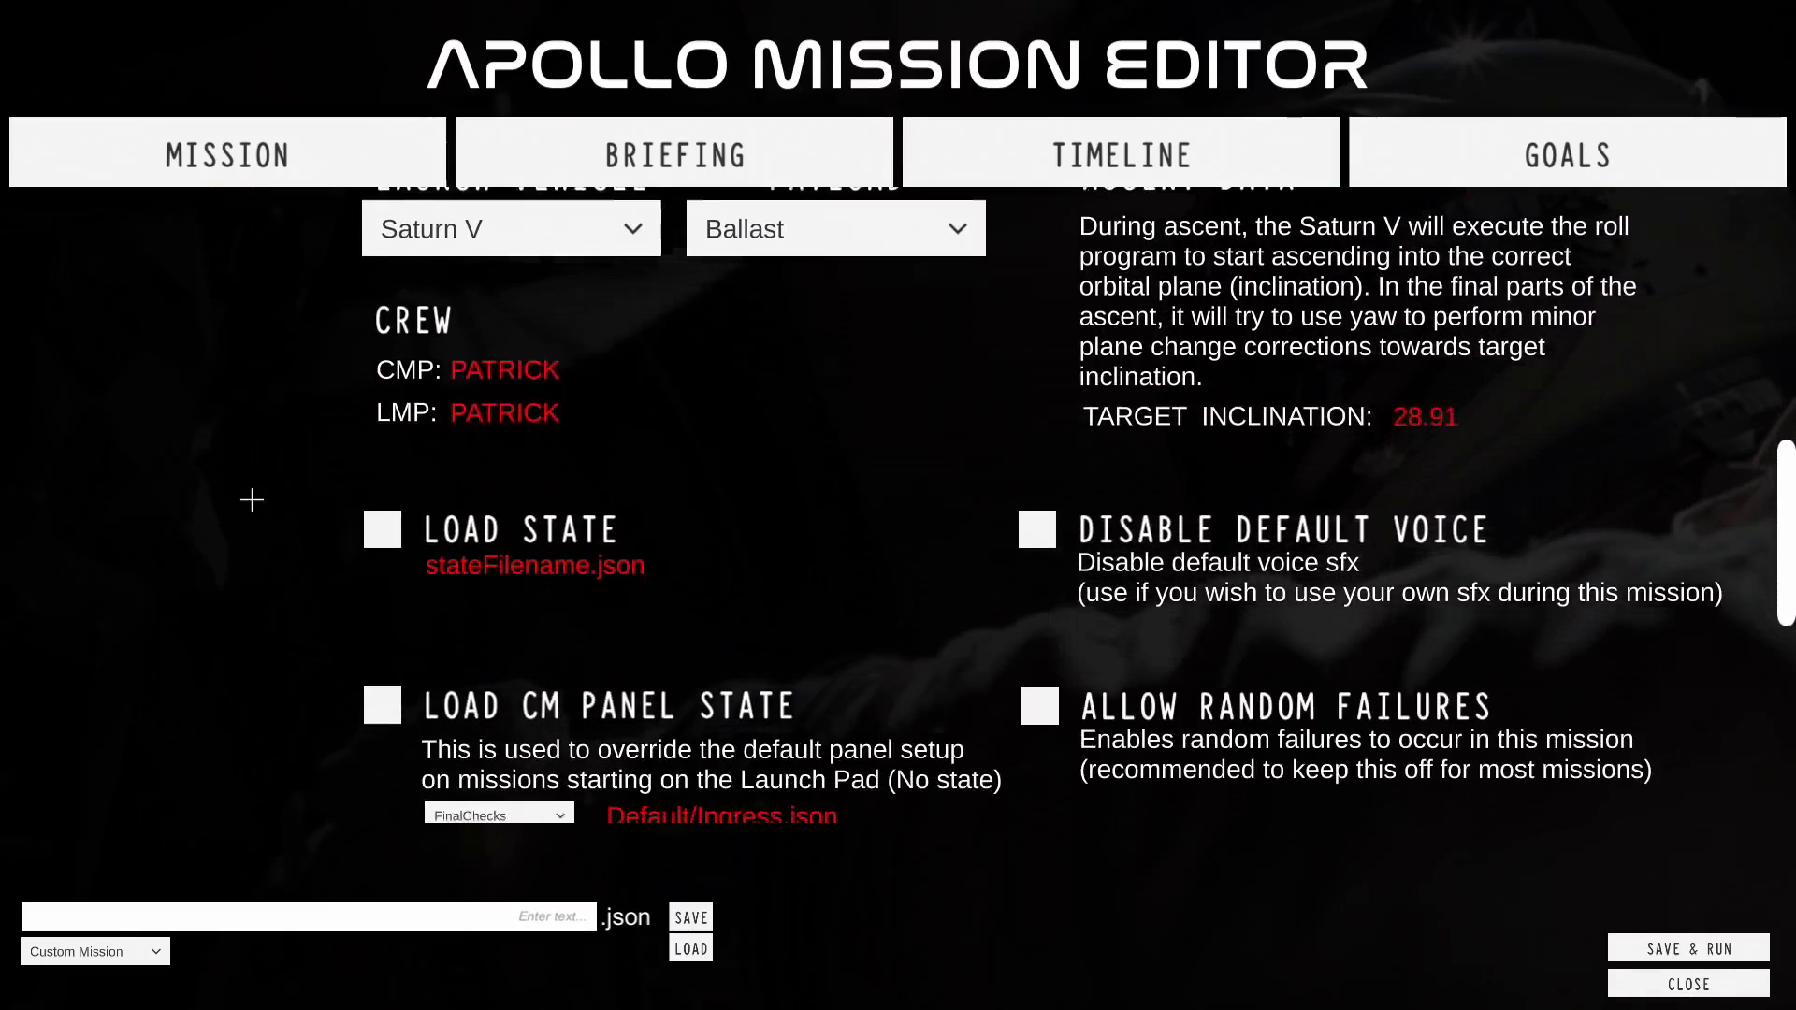
scroll(251, 506, up, 10)
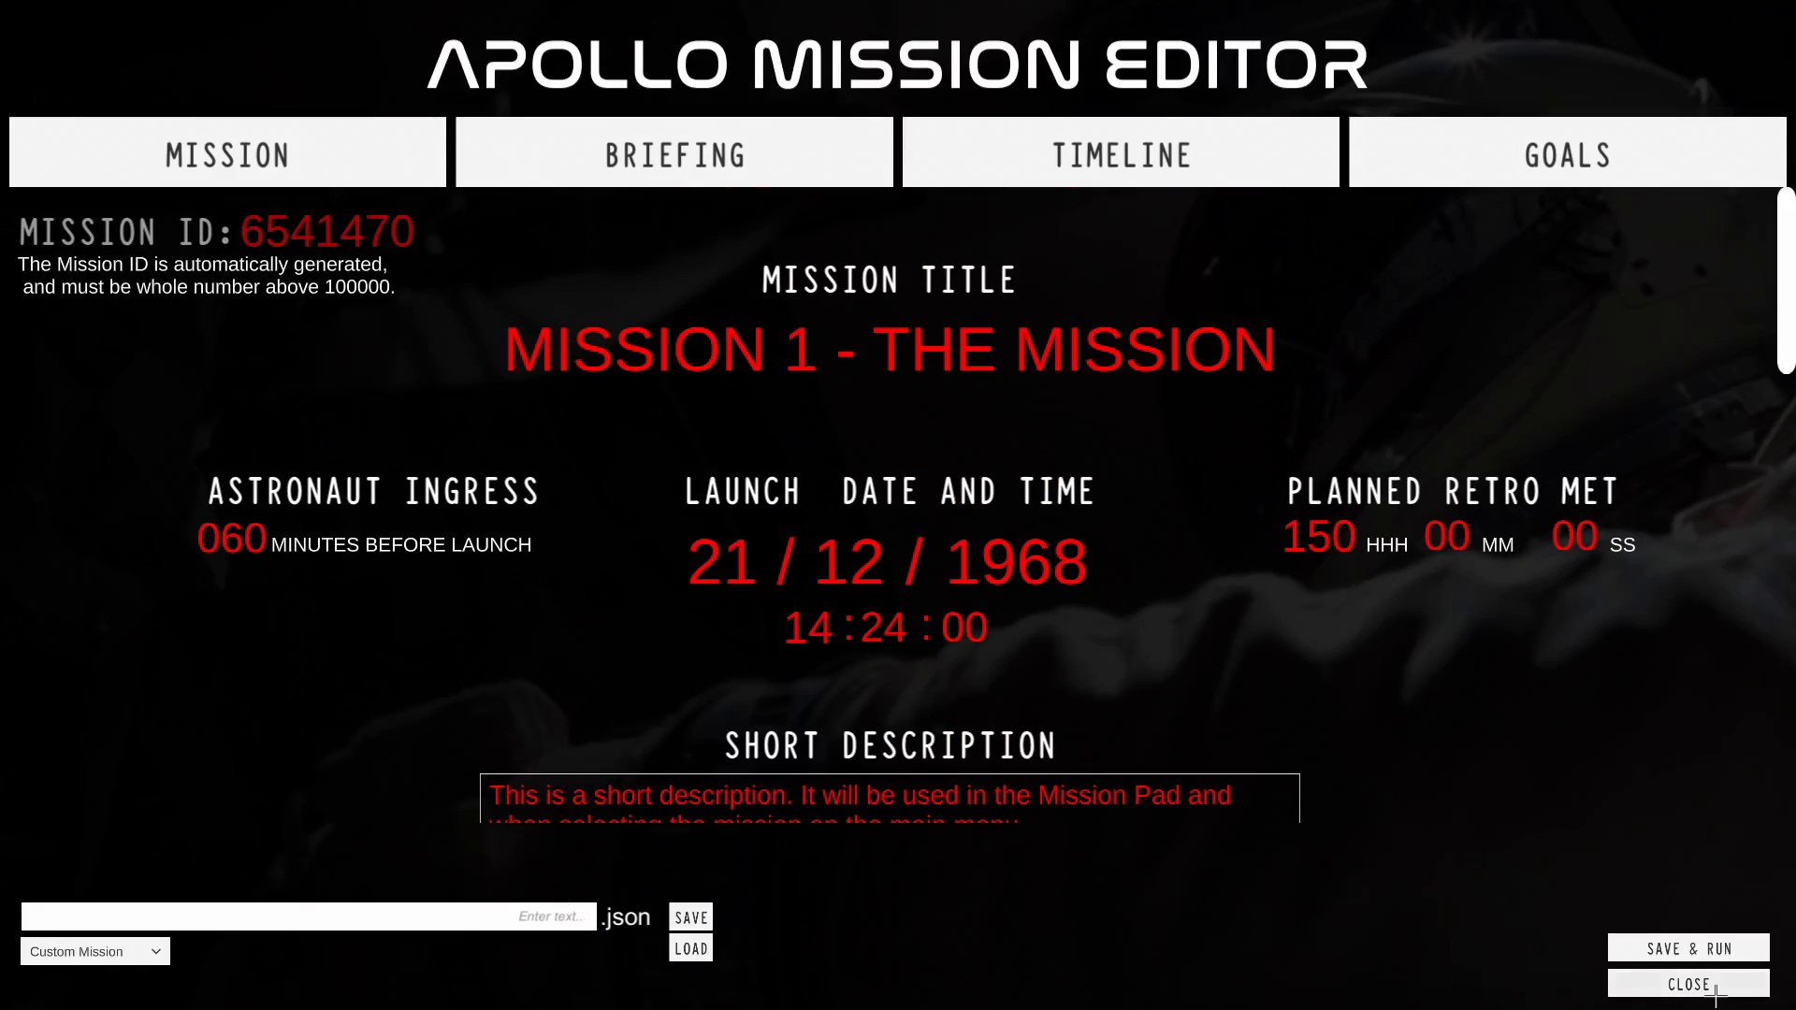
click(1688, 985)
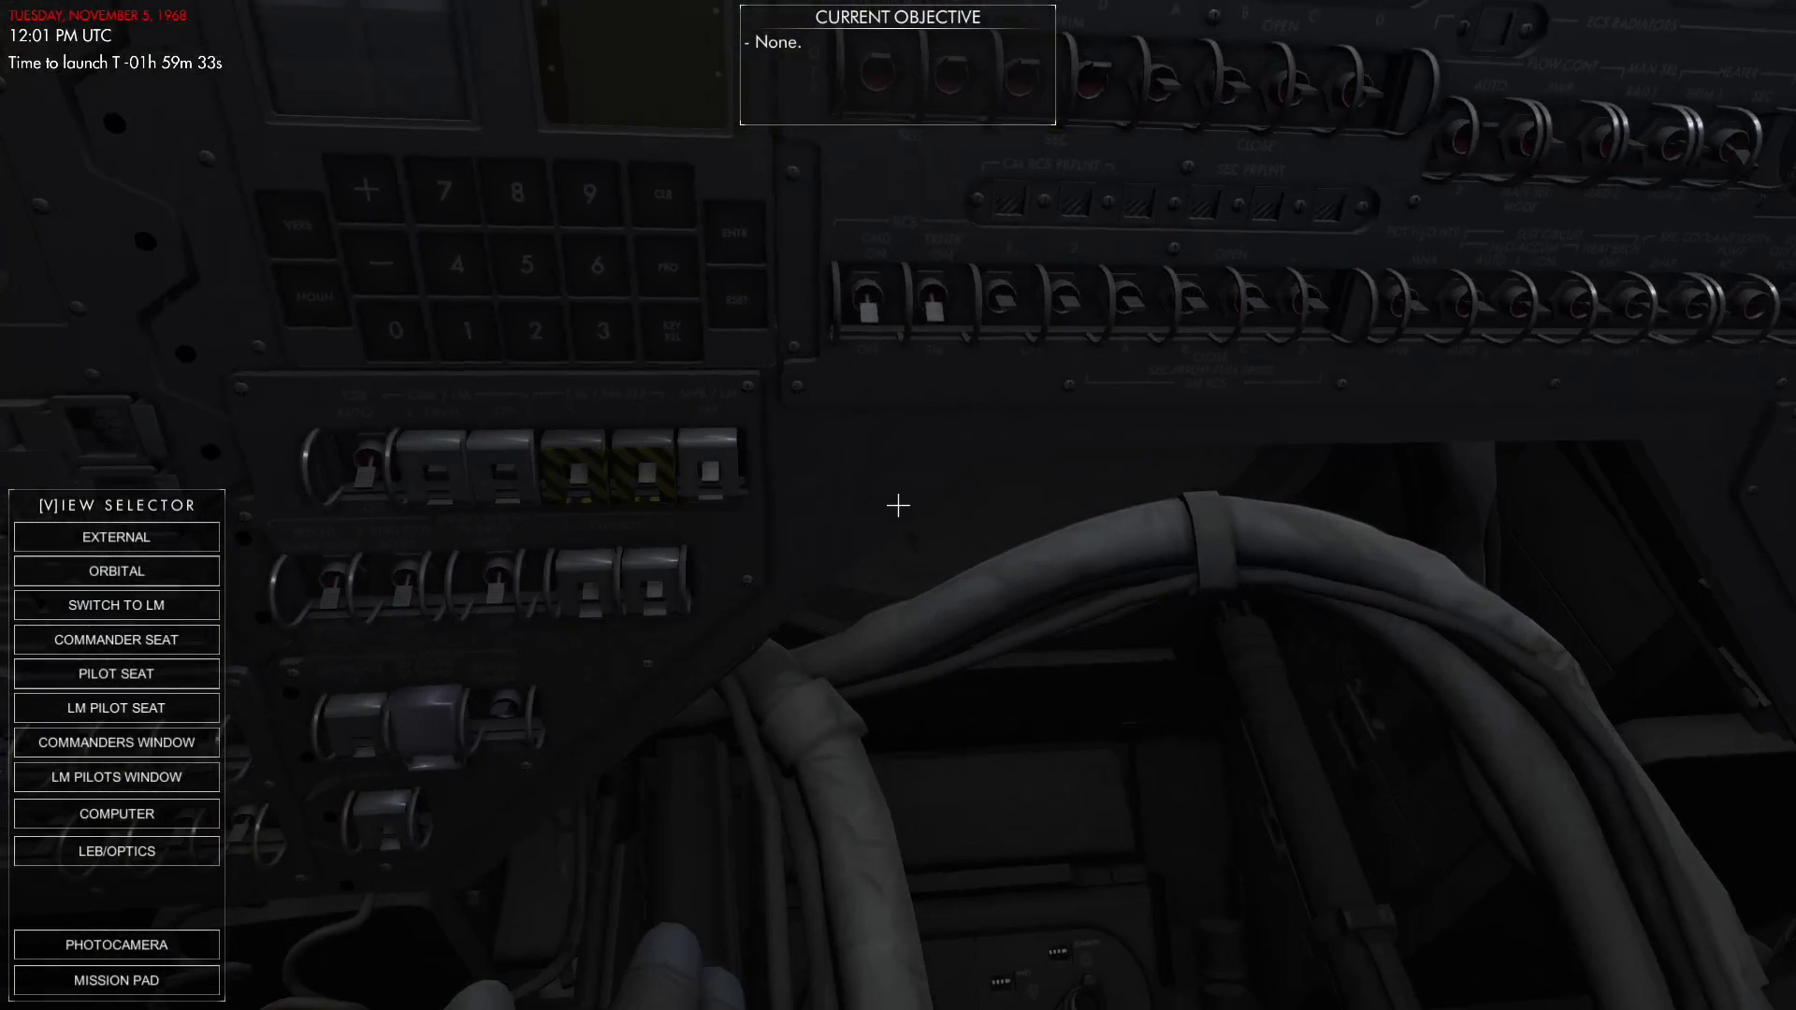
Ask mission control to hold the launch countdown, acknowledge the reply with Roger, and hide the view selector.
key(c)
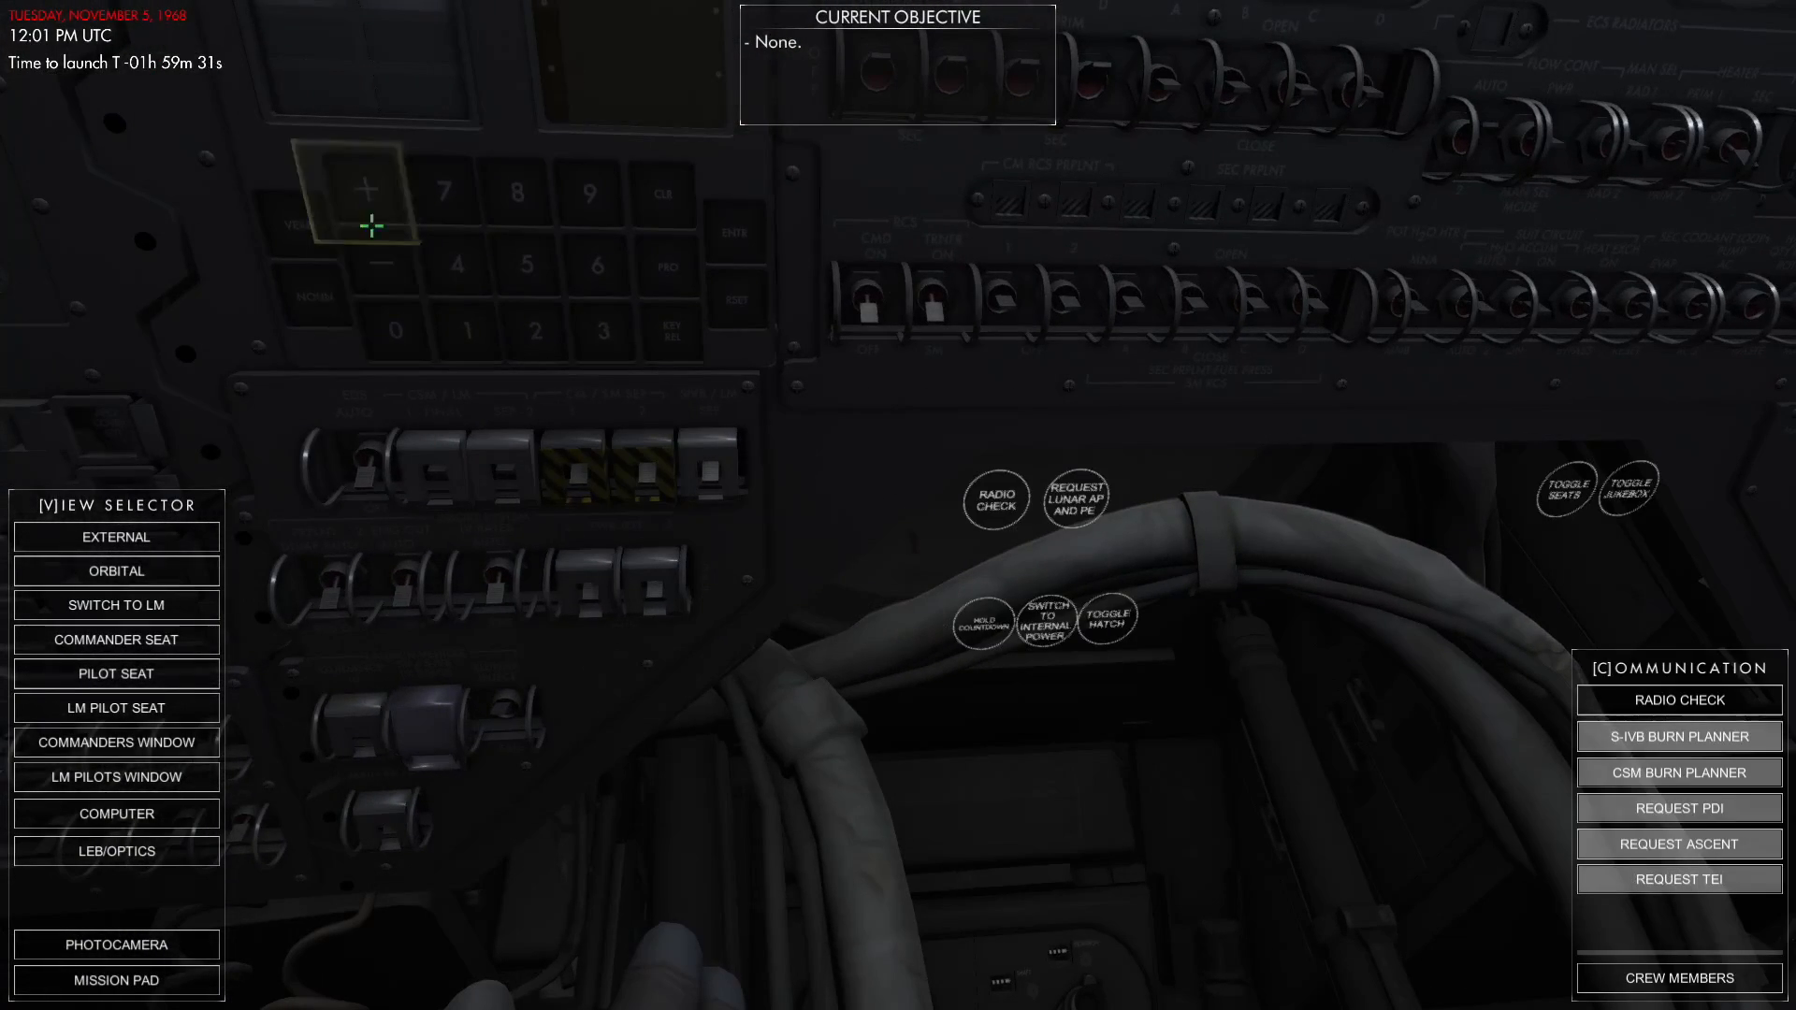
click(985, 636)
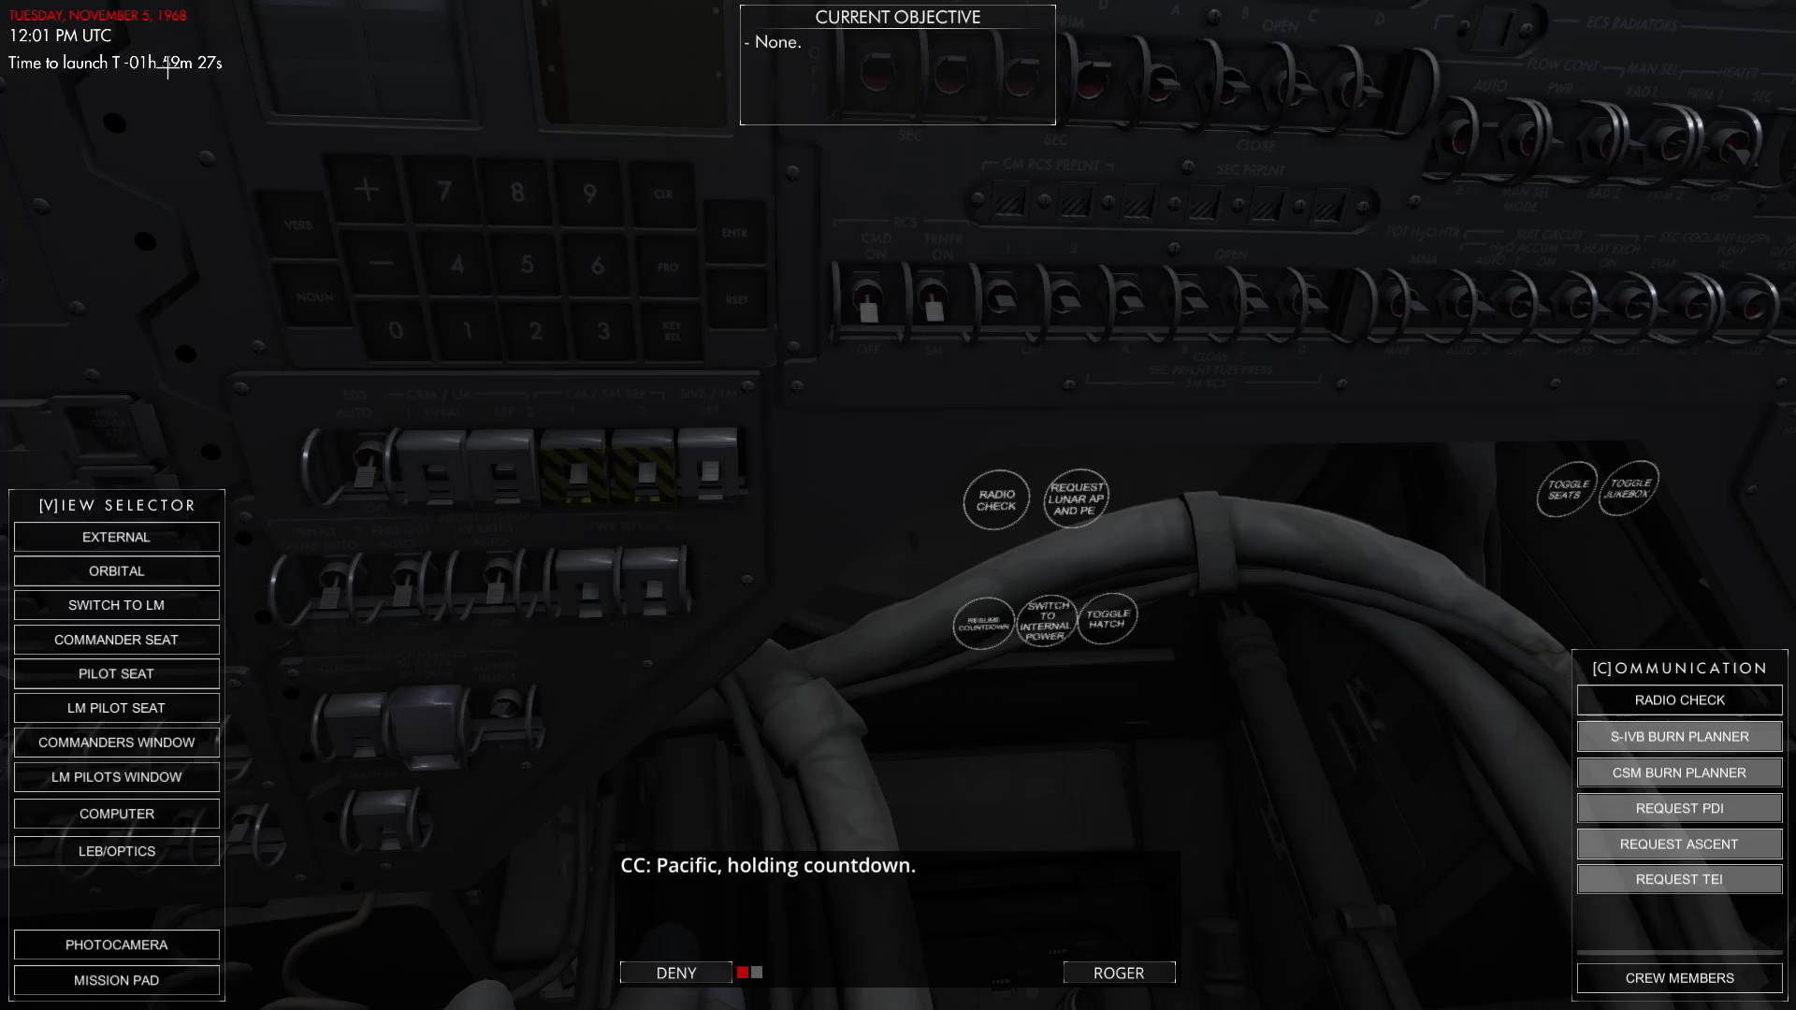
click(1131, 974)
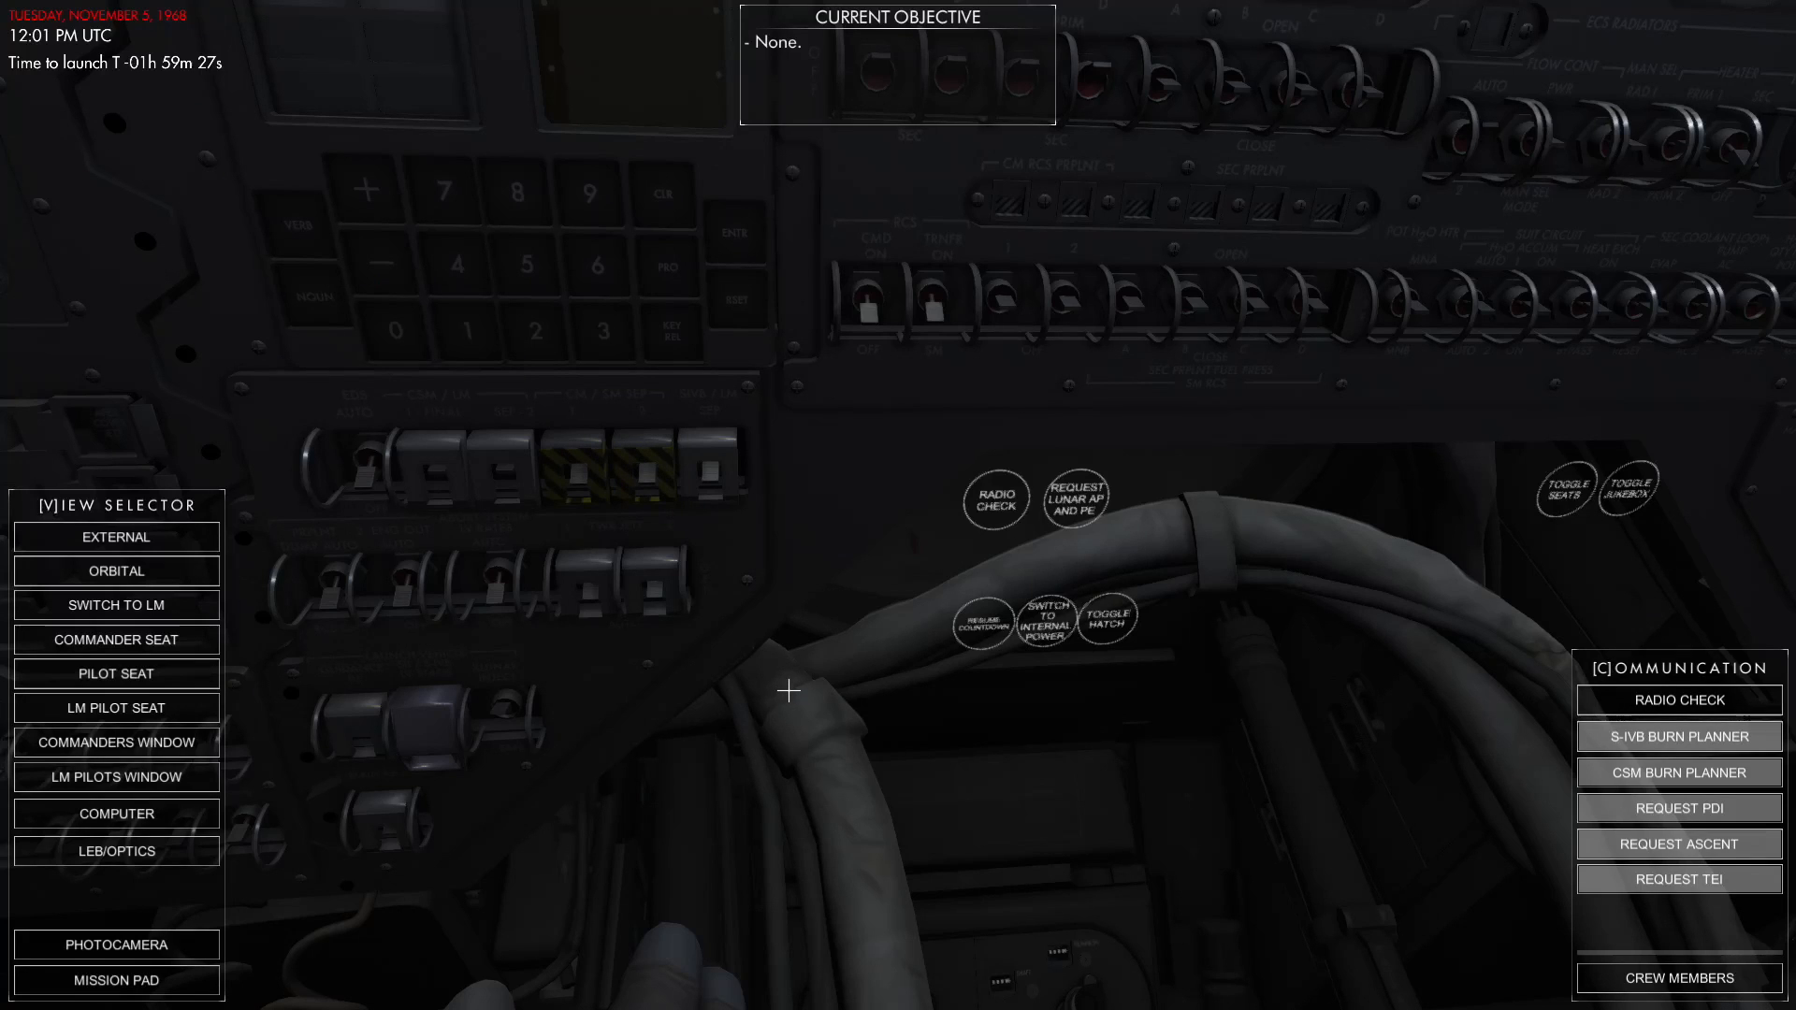
key(v)
key(c)
key(c)
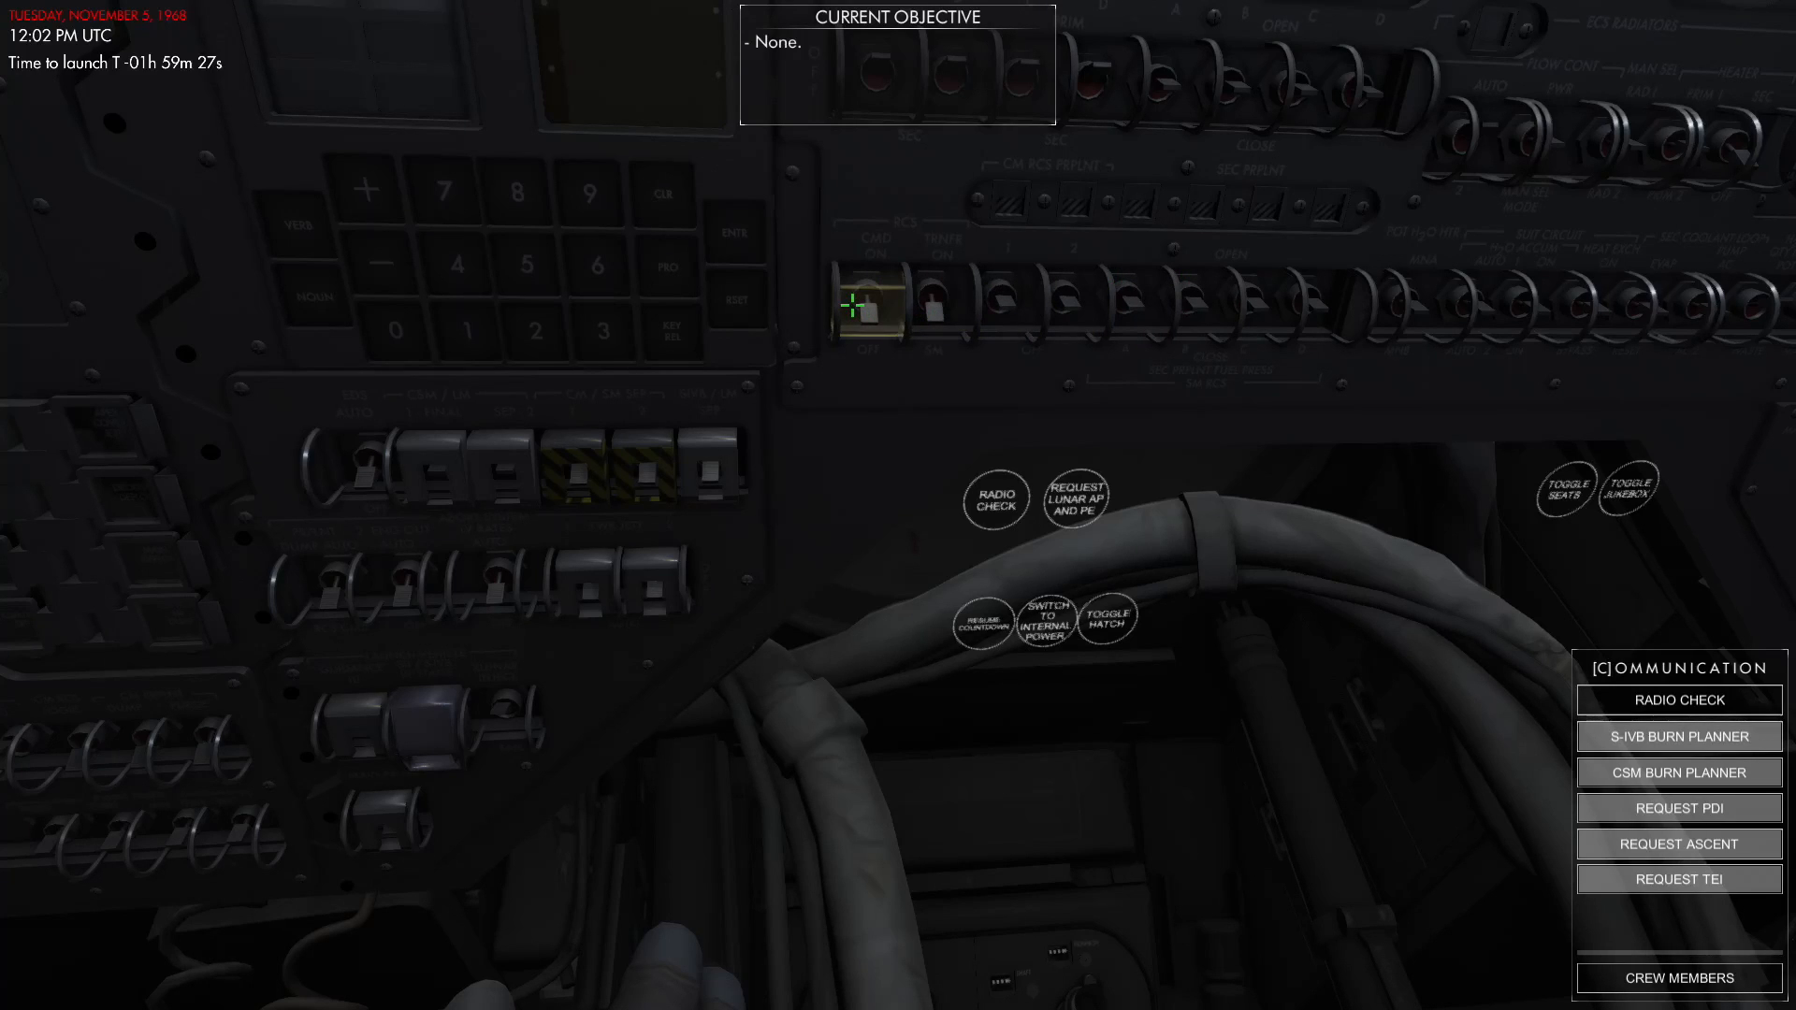
Bring up the D-C Check from the command module's Systems: EPS checklists in the mission pad.
key(Tab)
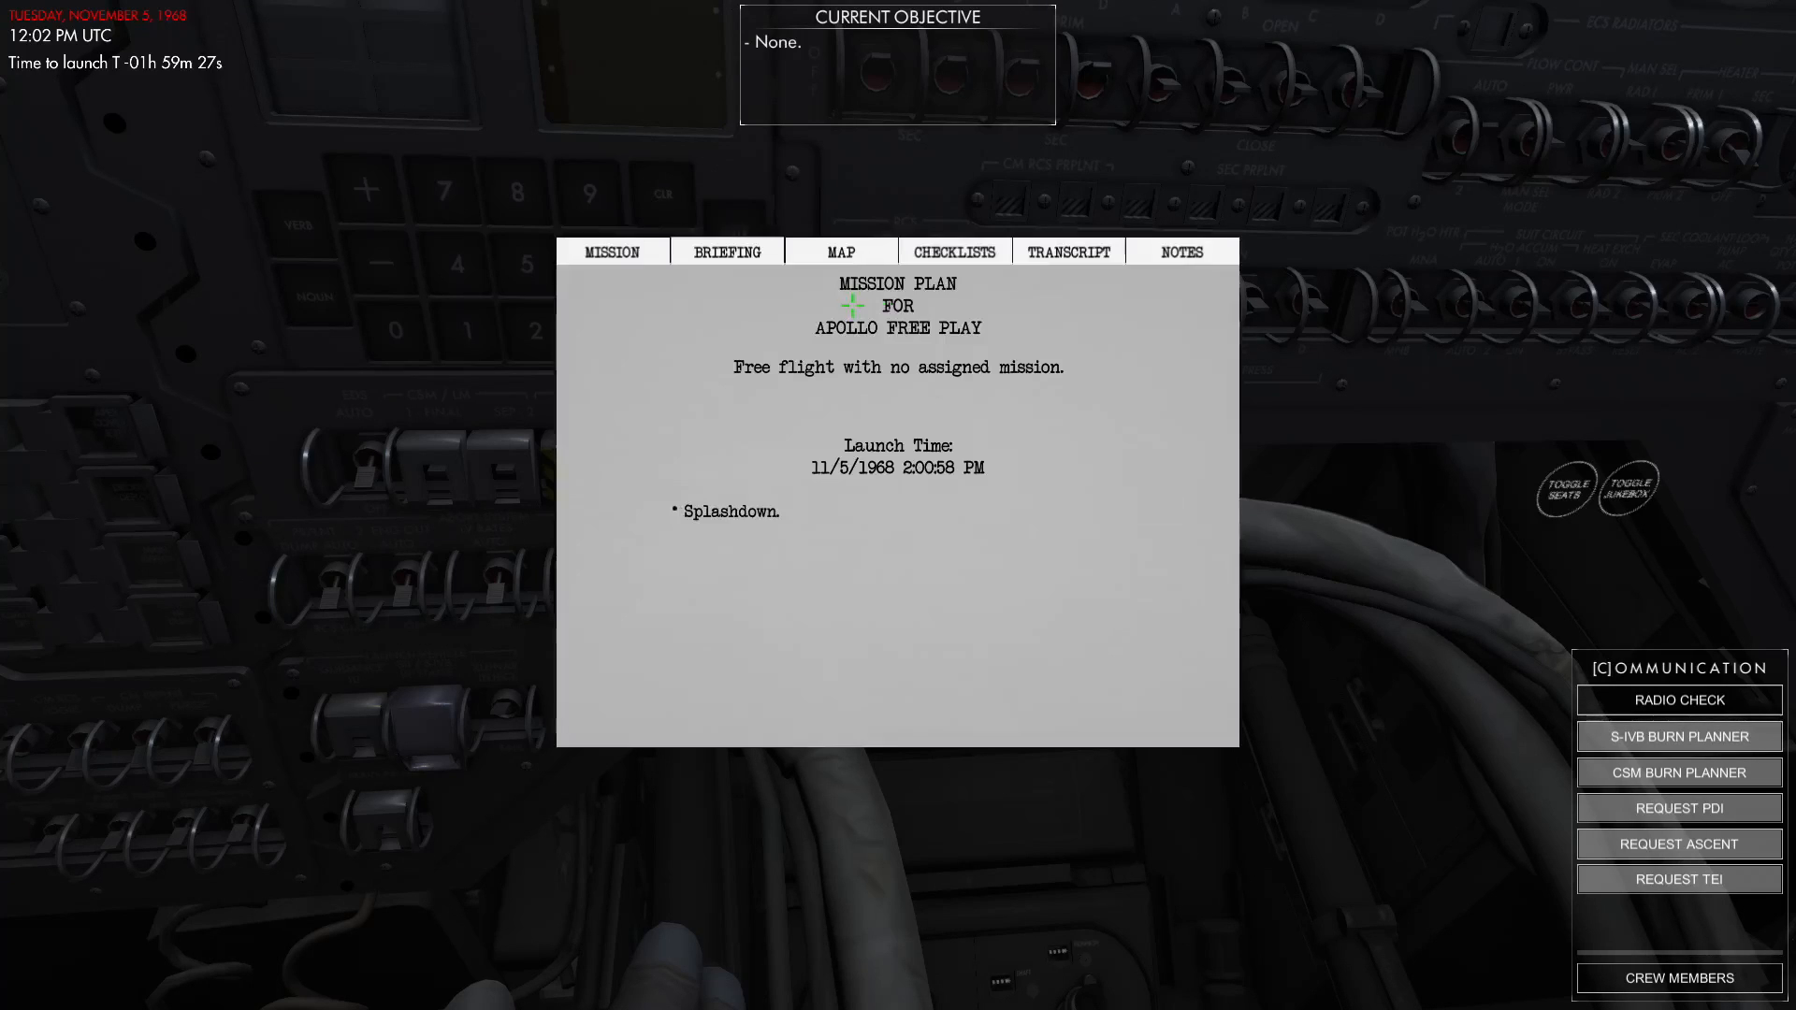
click(949, 252)
scroll(924, 300, down, 1)
scroll(873, 269, up, 1)
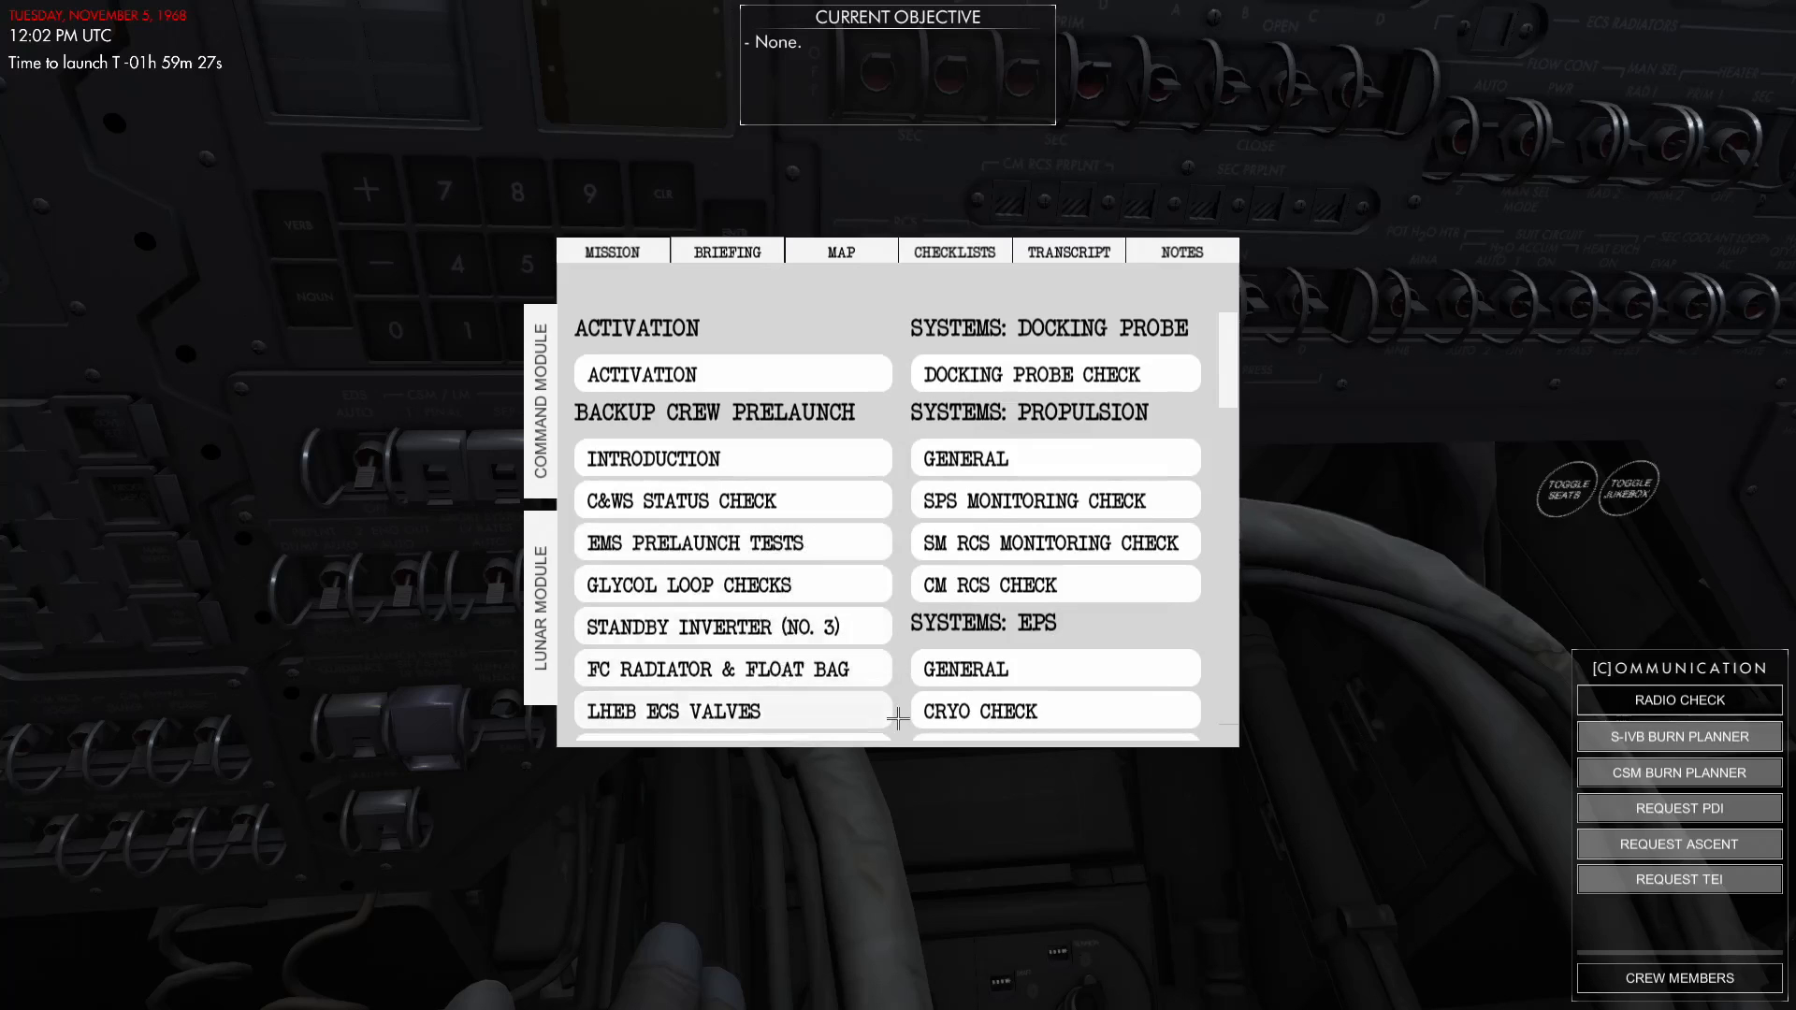
scroll(893, 704, down, 2)
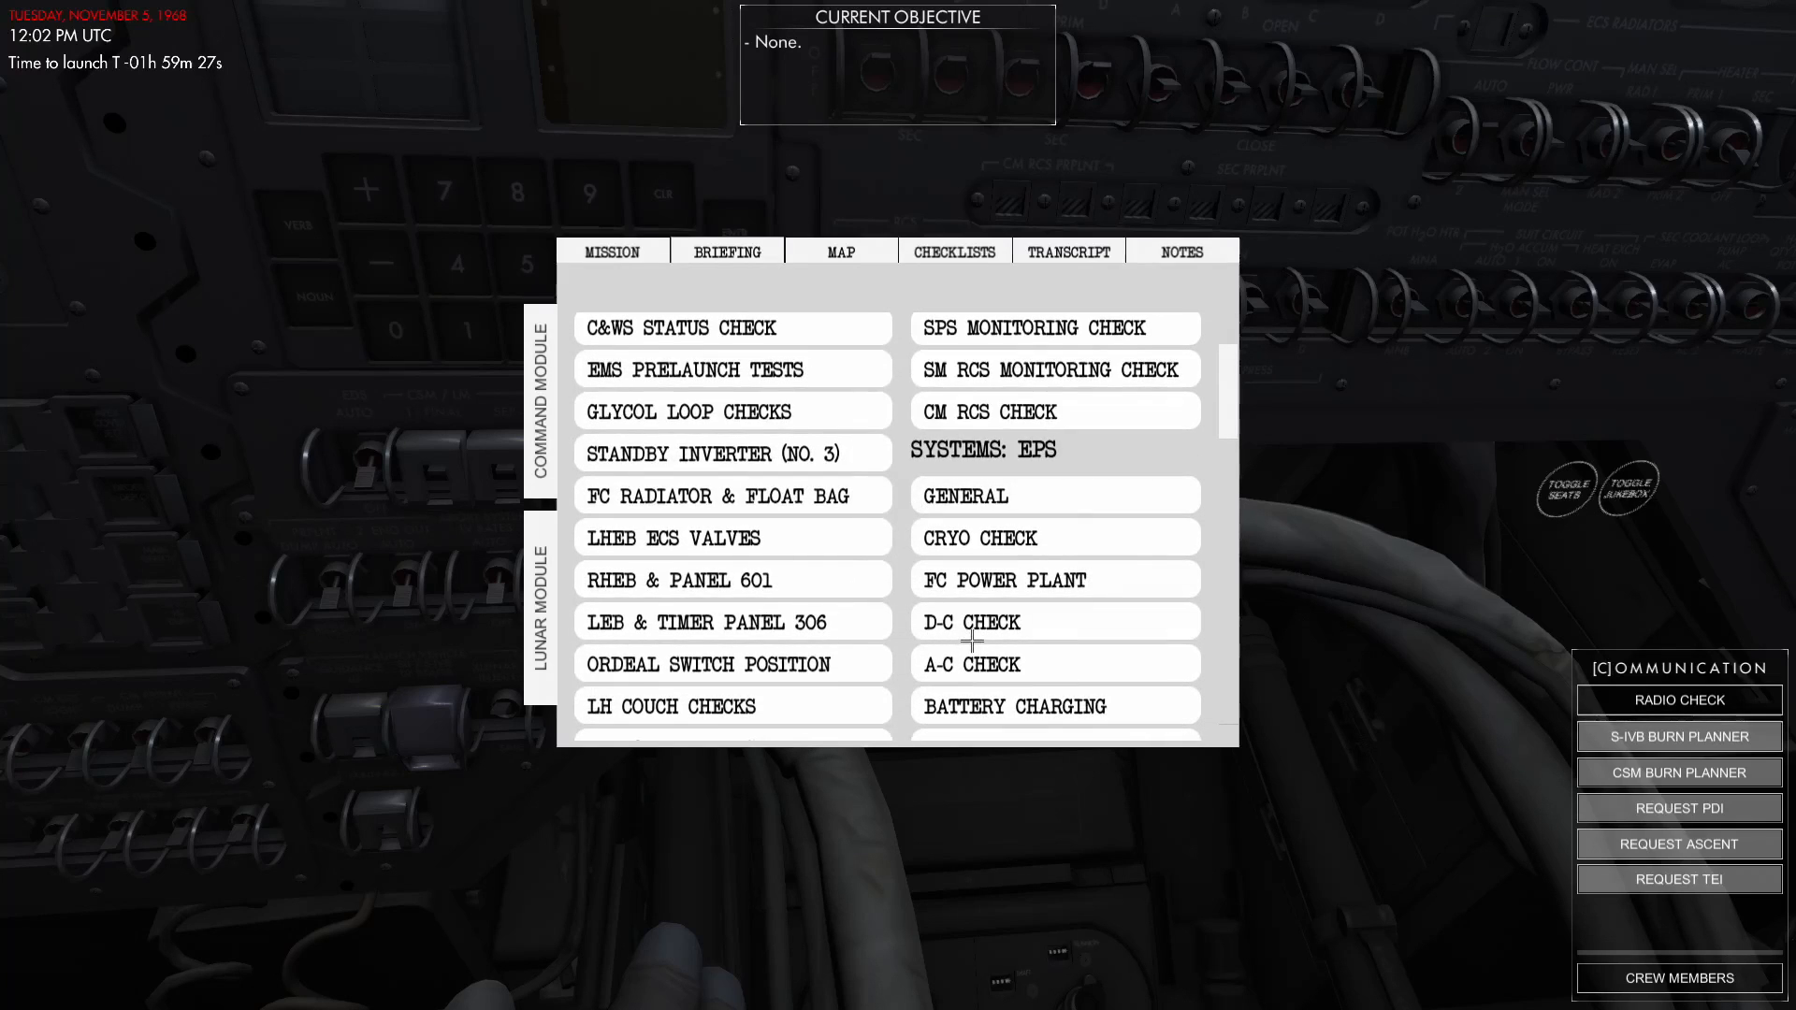
click(971, 624)
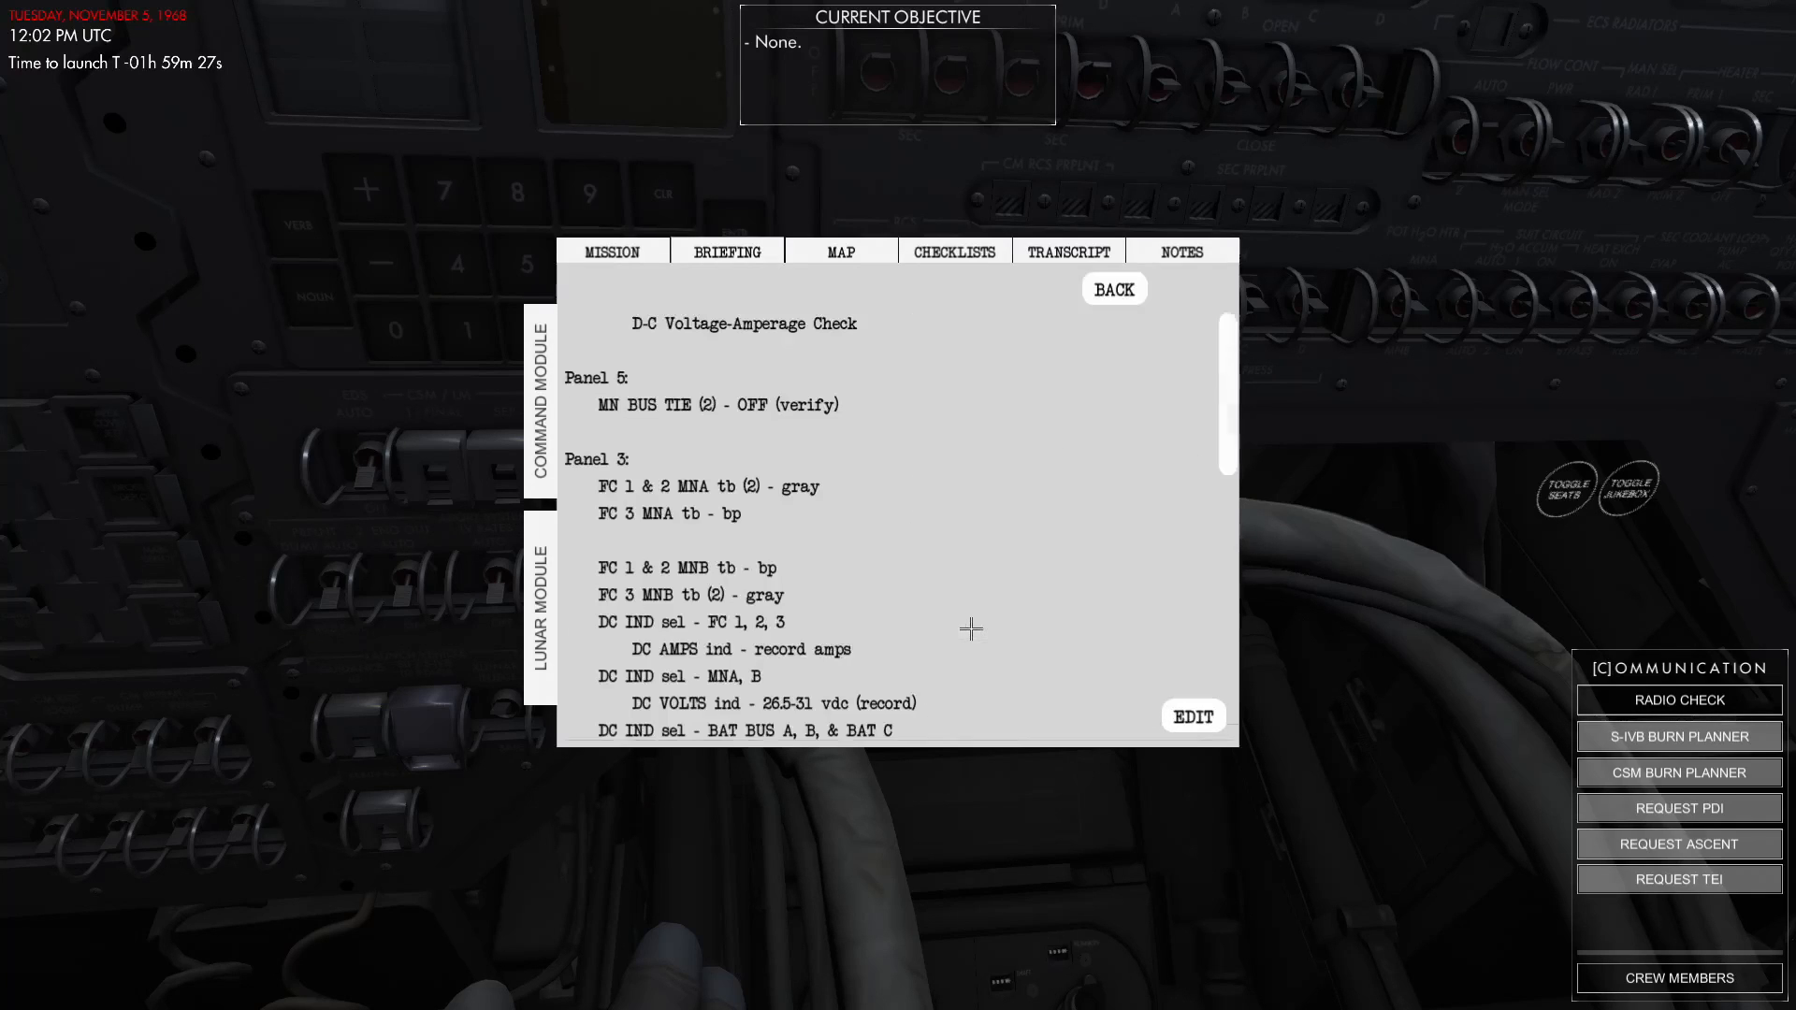
Open the D-C Check checklist for editing, separate its window from the mission pad, and read through its text.
click(1193, 718)
drag(1081, 240, 769, 344)
drag(1193, 282, 1708, 88)
drag(767, 660, 822, 645)
scroll(822, 645, down, 7)
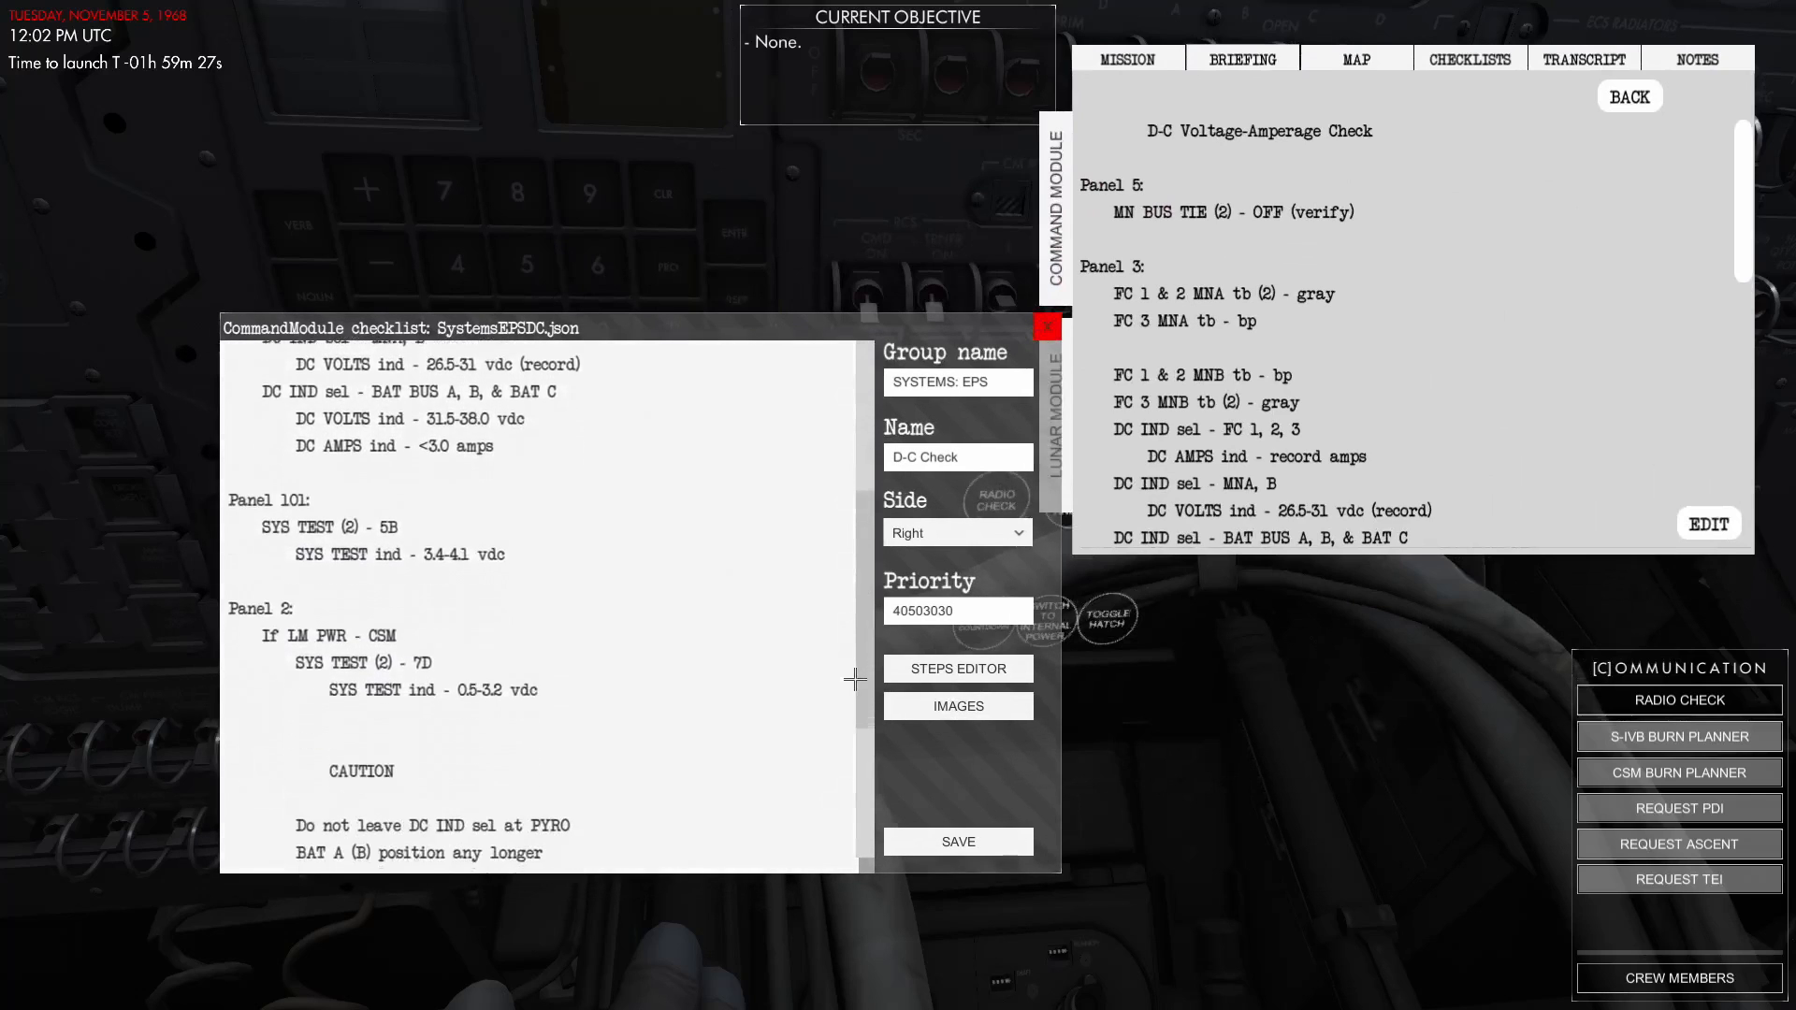
scroll(398, 478, down, 2)
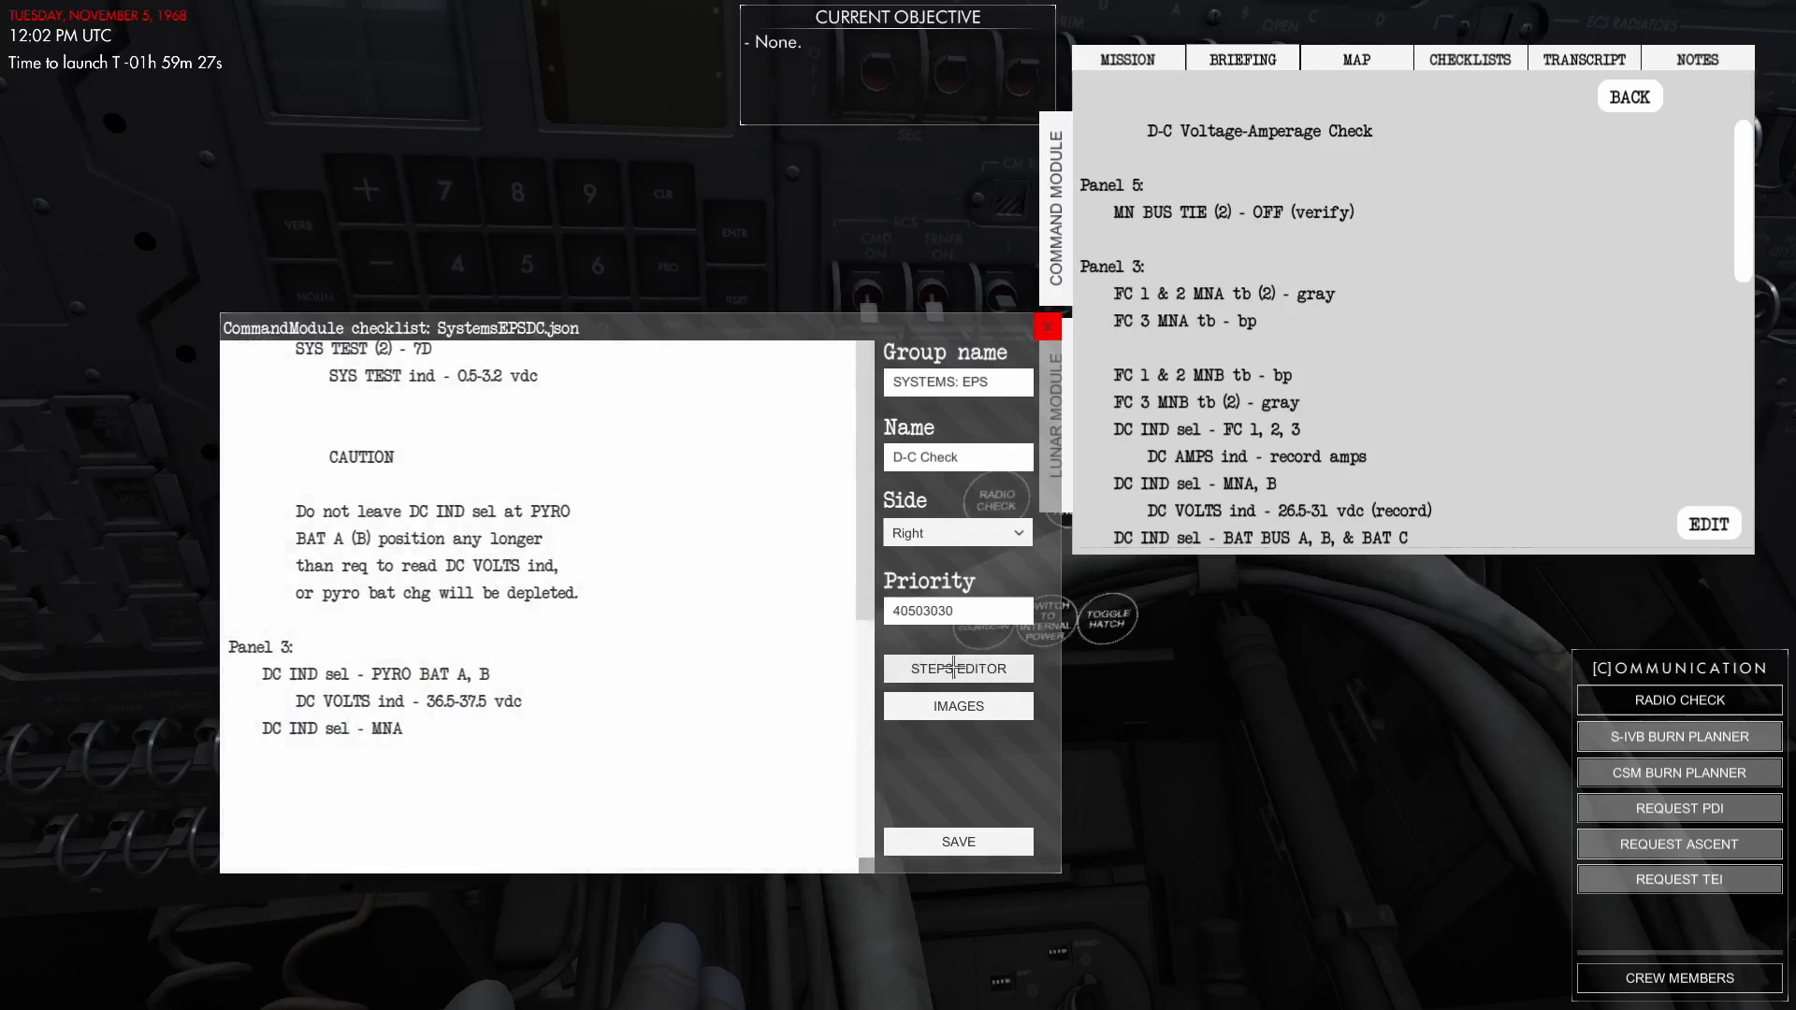
Record two checklist steps in the steps editor: set RCSCommand to Up and set RCSTransfer to Up.
click(958, 668)
drag(856, 337, 749, 415)
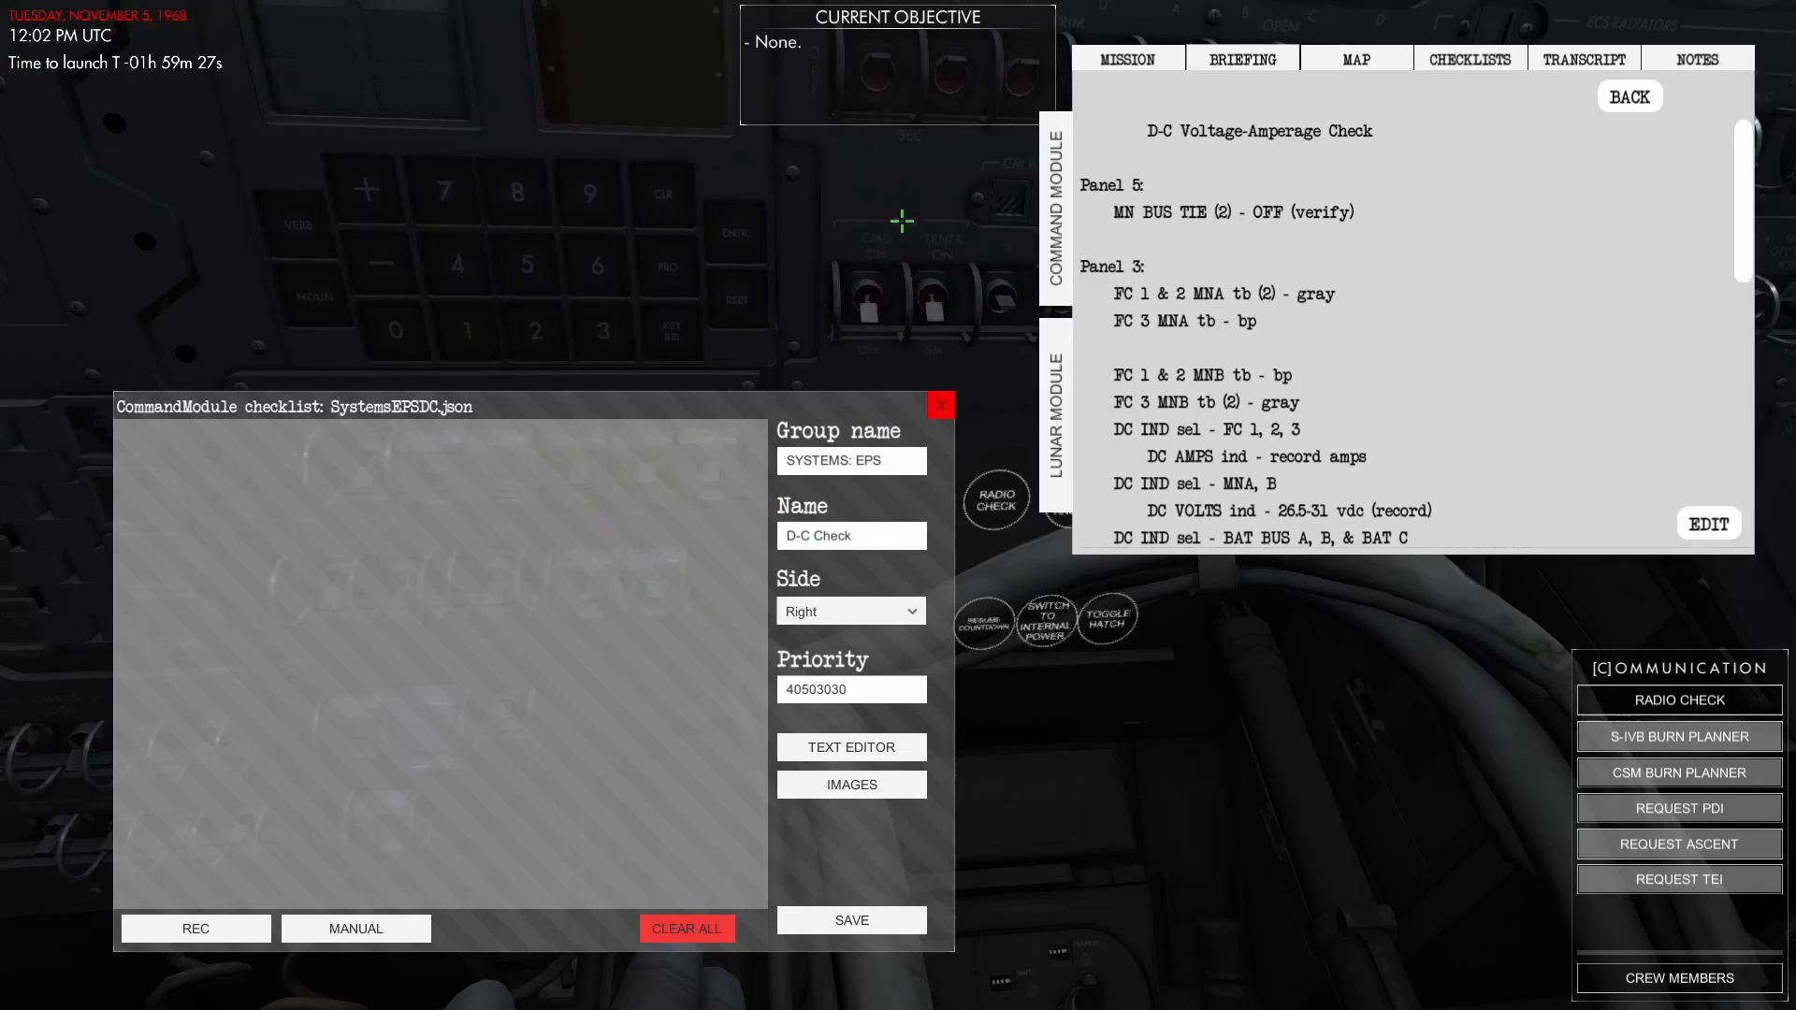
click(859, 292)
click(182, 928)
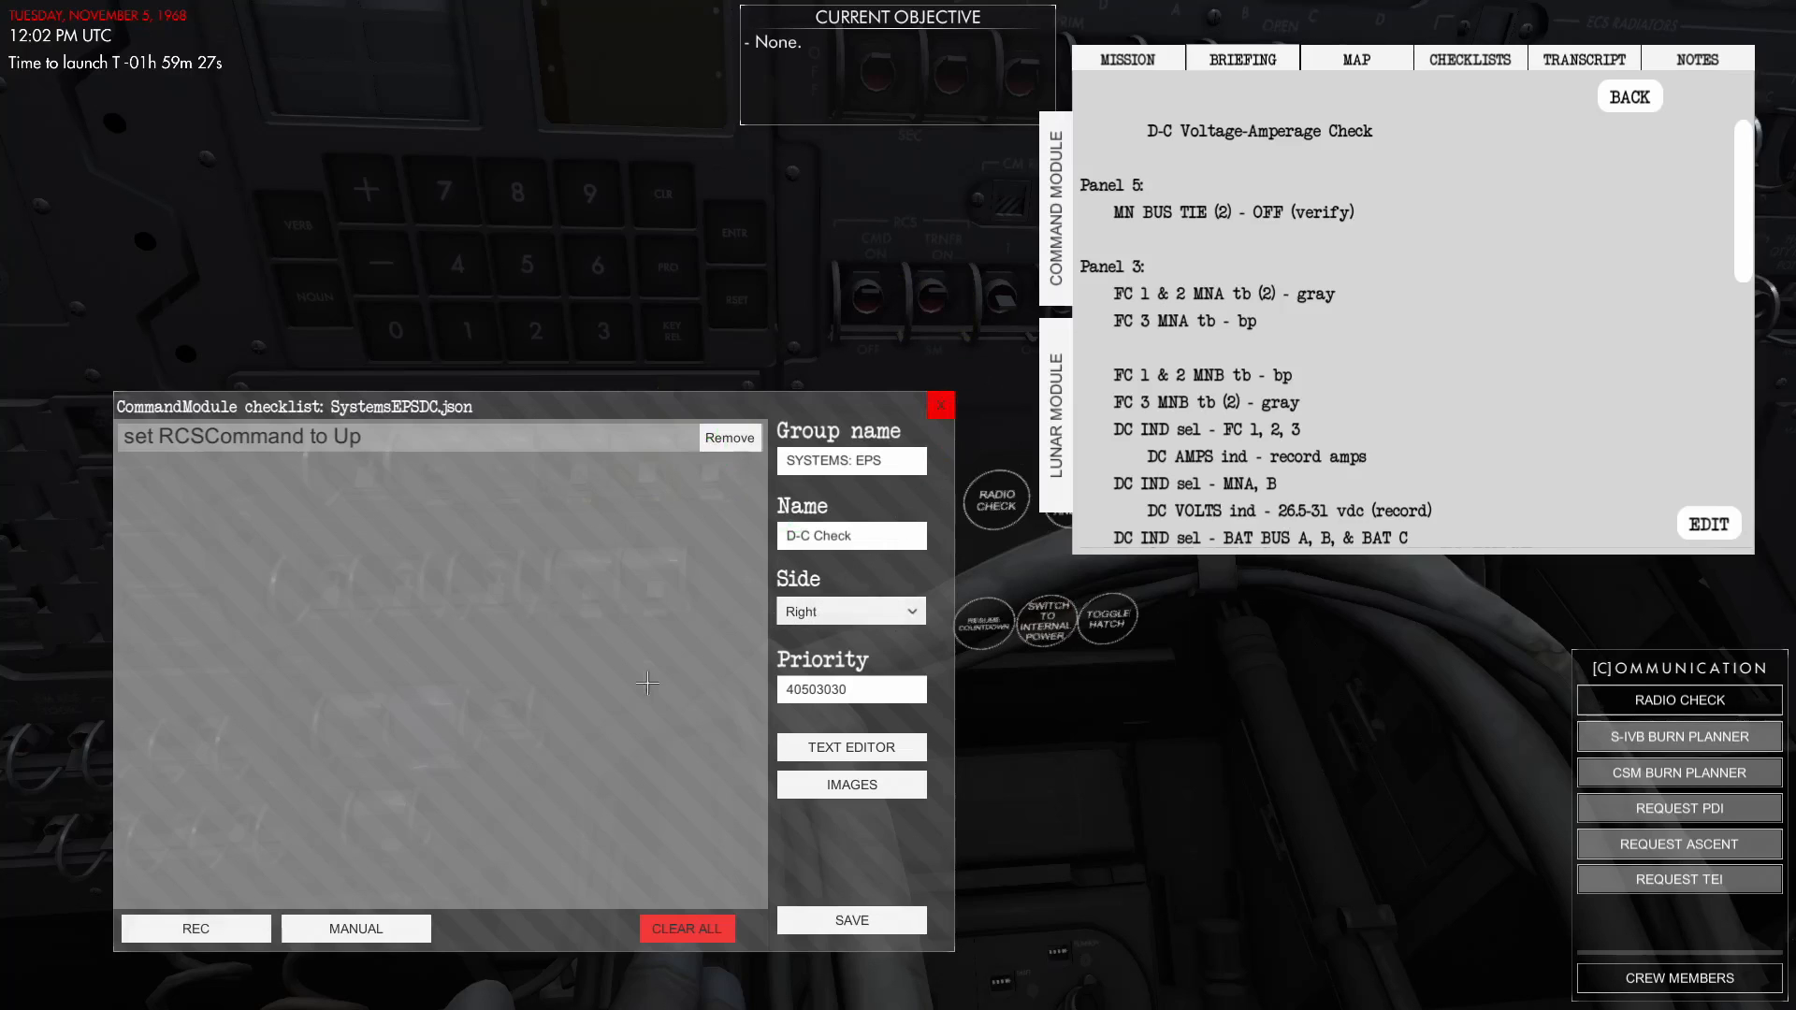
click(191, 929)
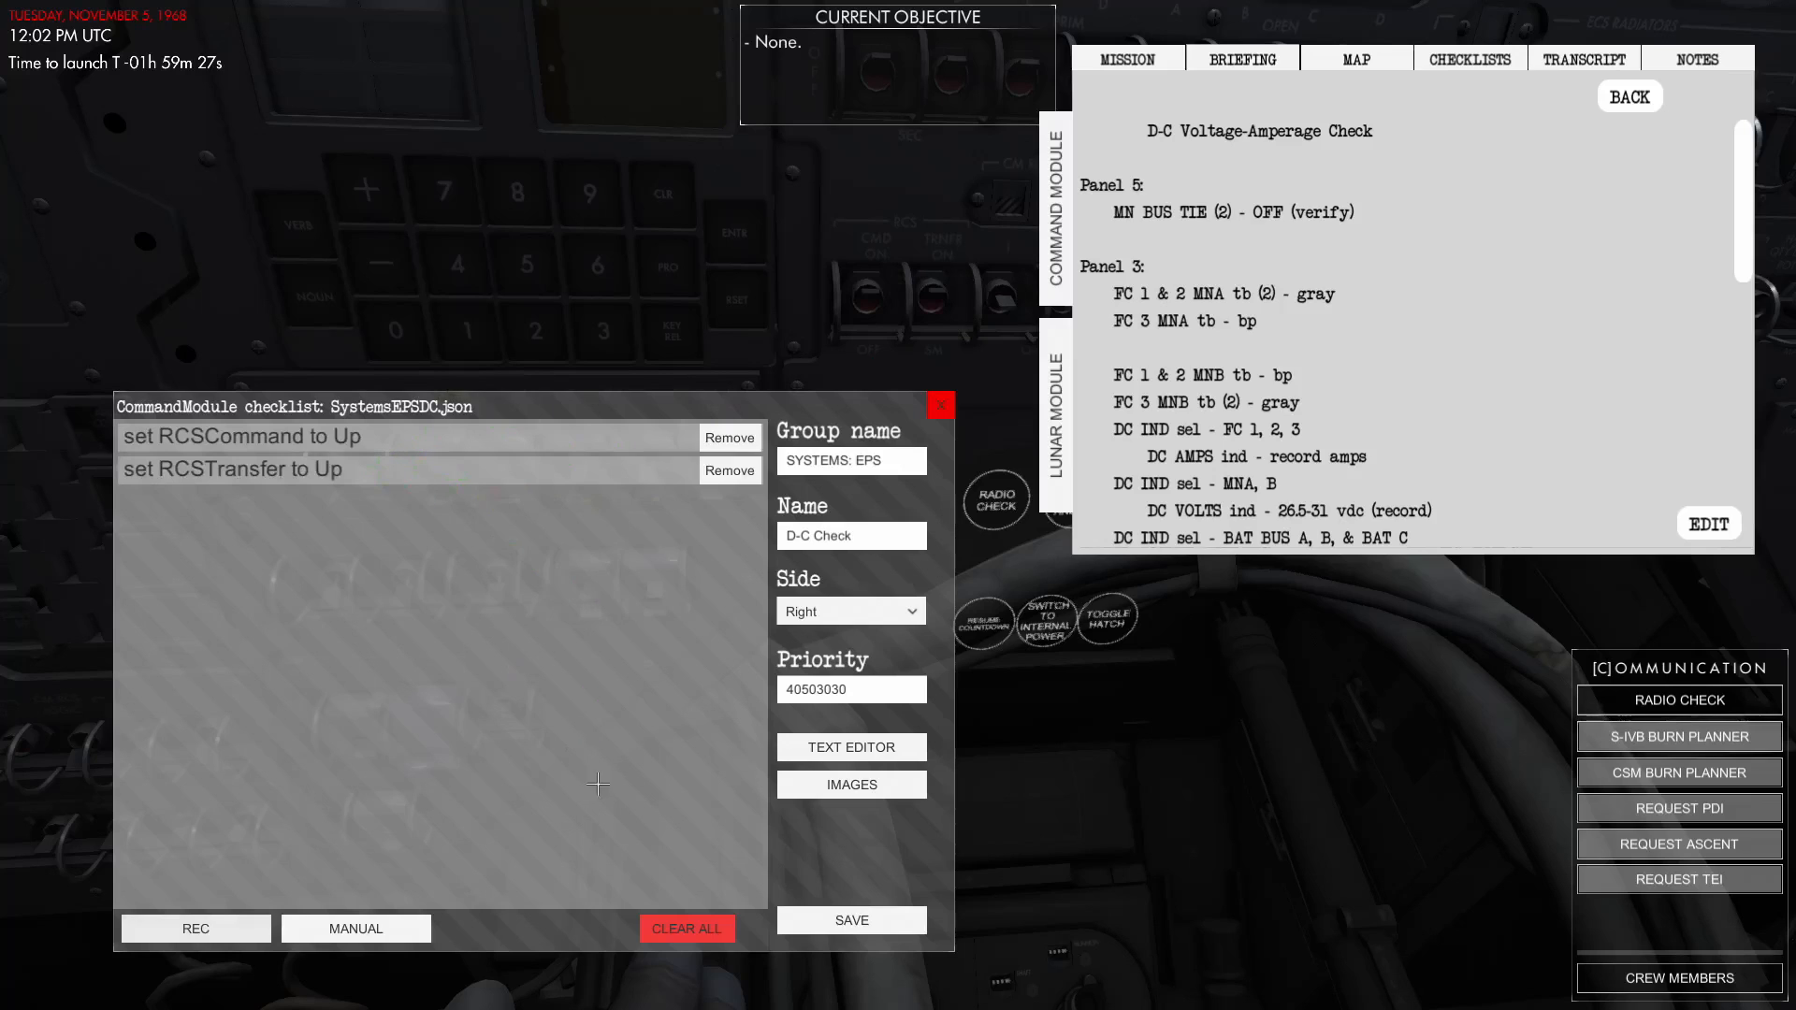
Add a manual checklist step reading "Then maneuver to 0,0,0" and close the checklist editor without saving.
click(398, 935)
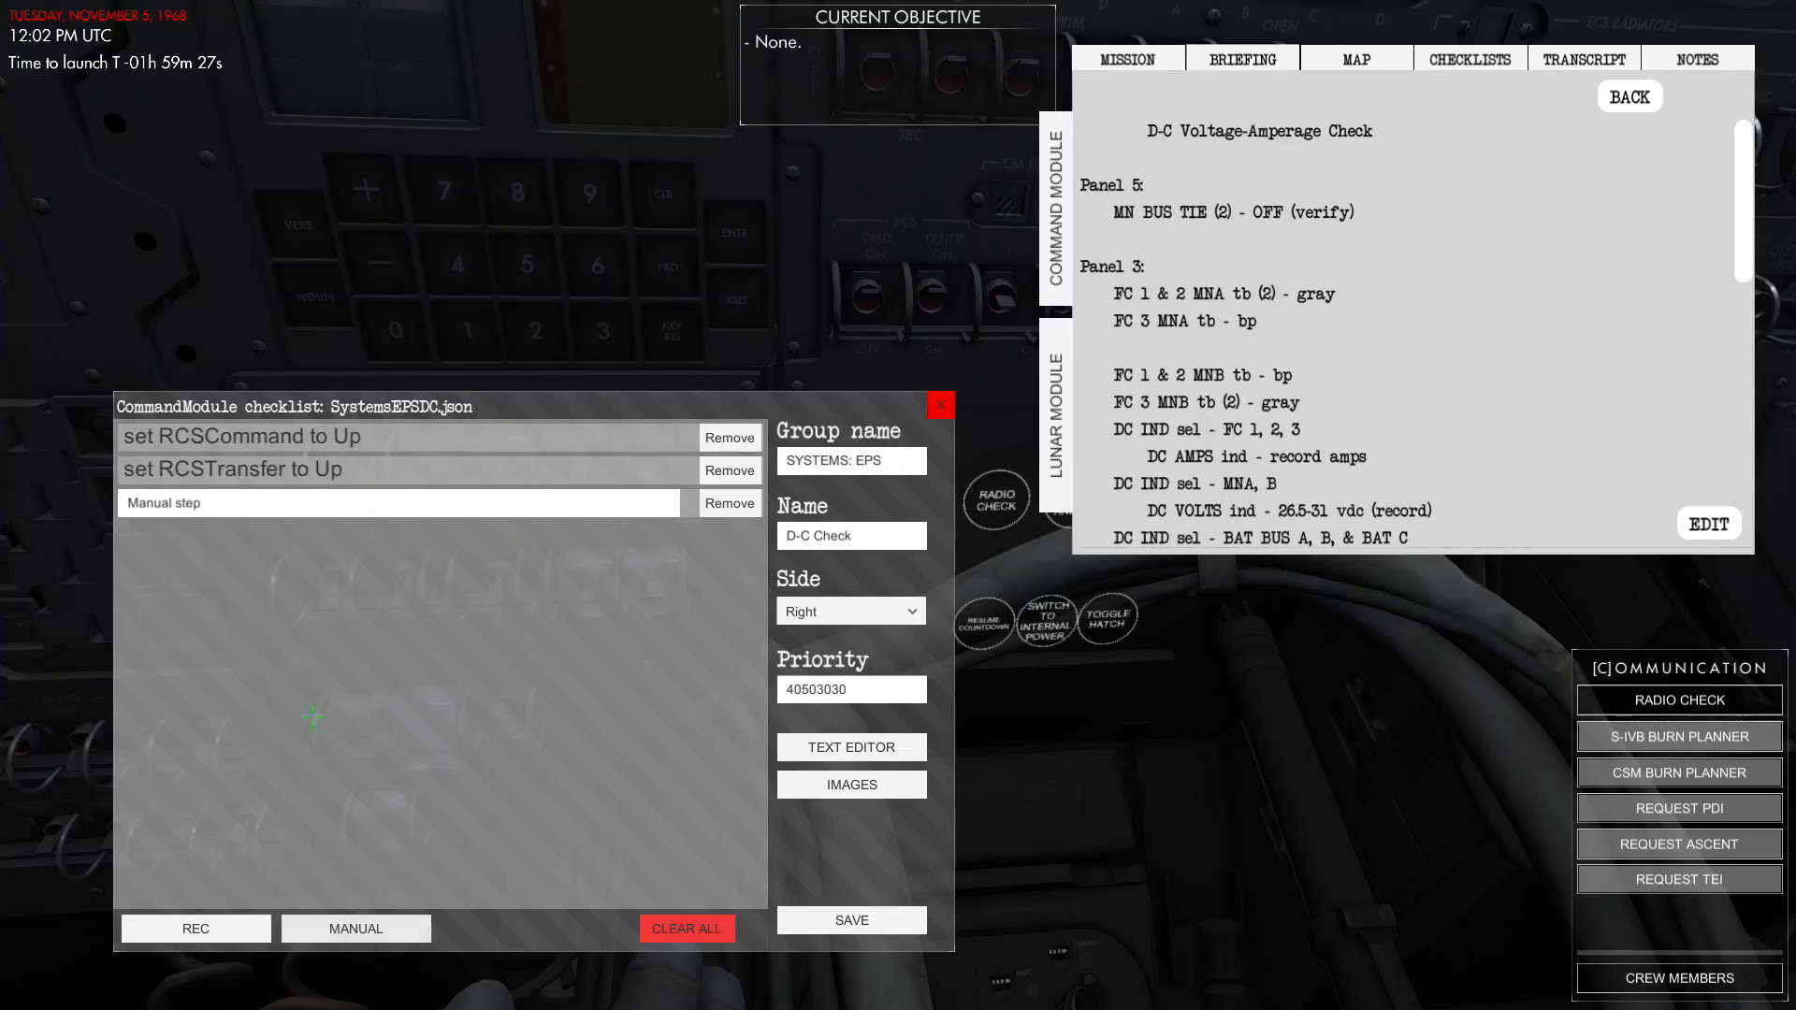
click(240, 511)
text(Then maneuver toy 0)
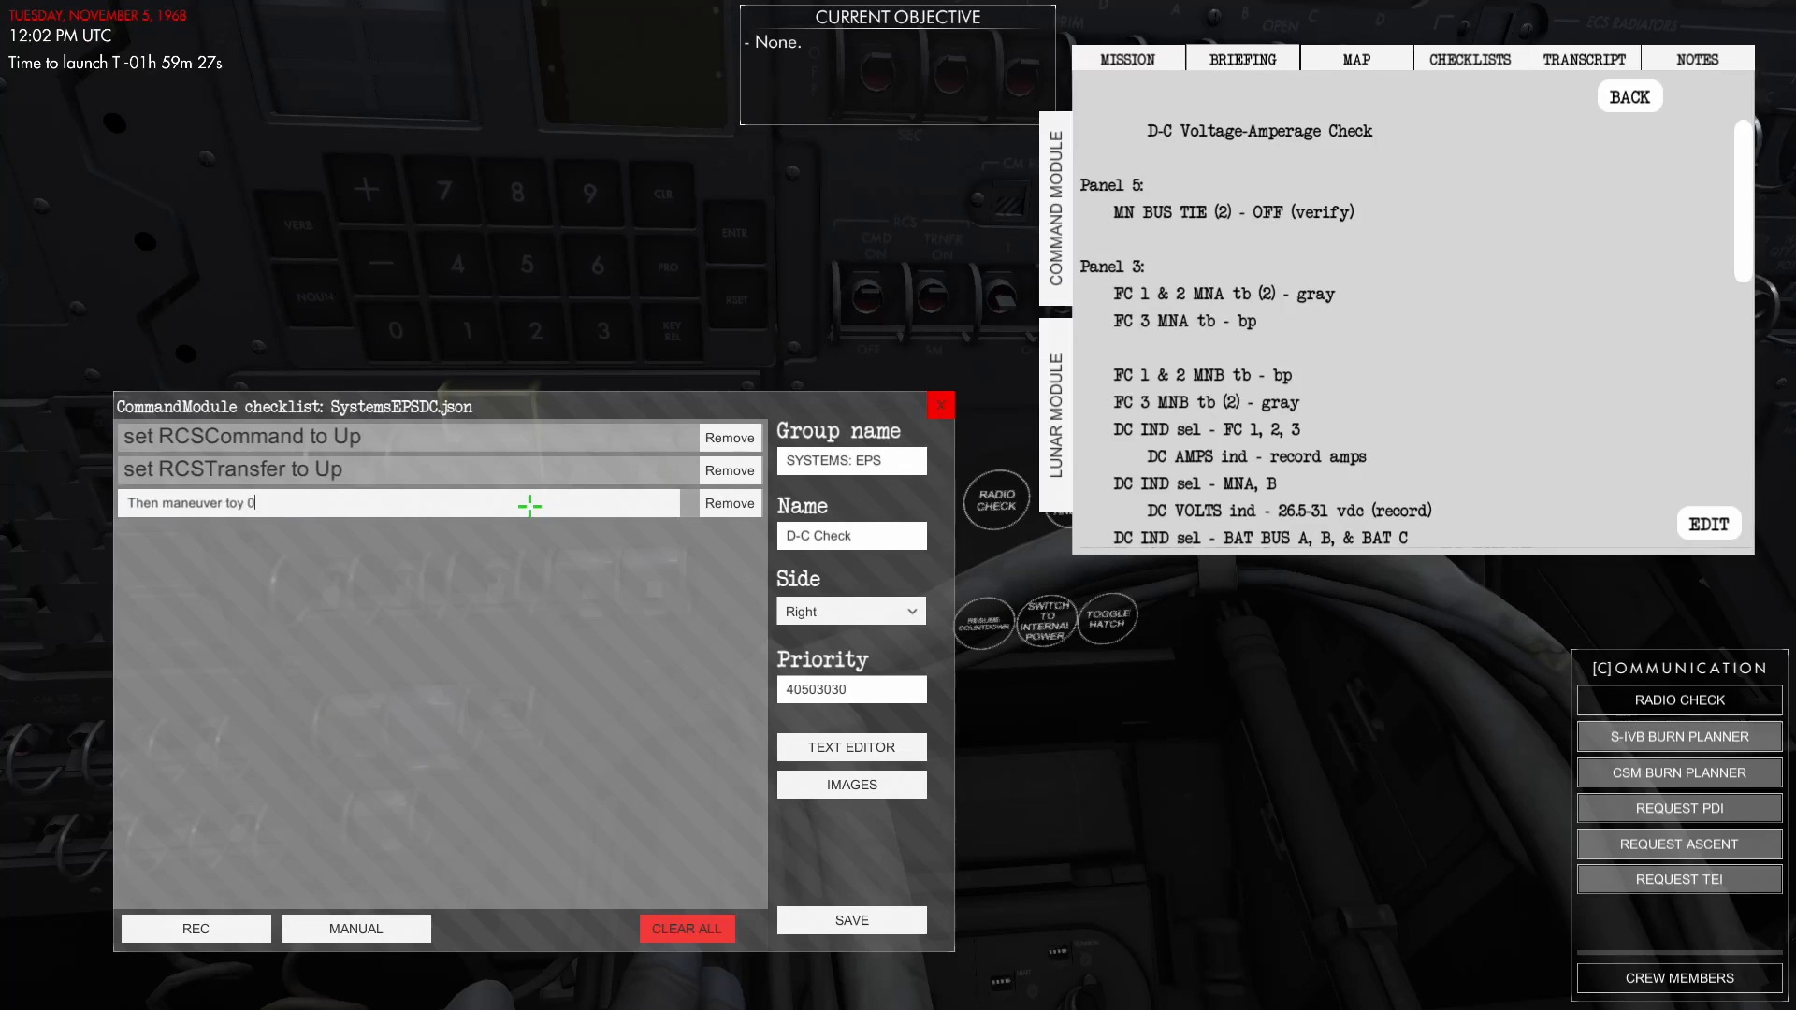
text(,0,0)
key(Return)
key(BackSpace)
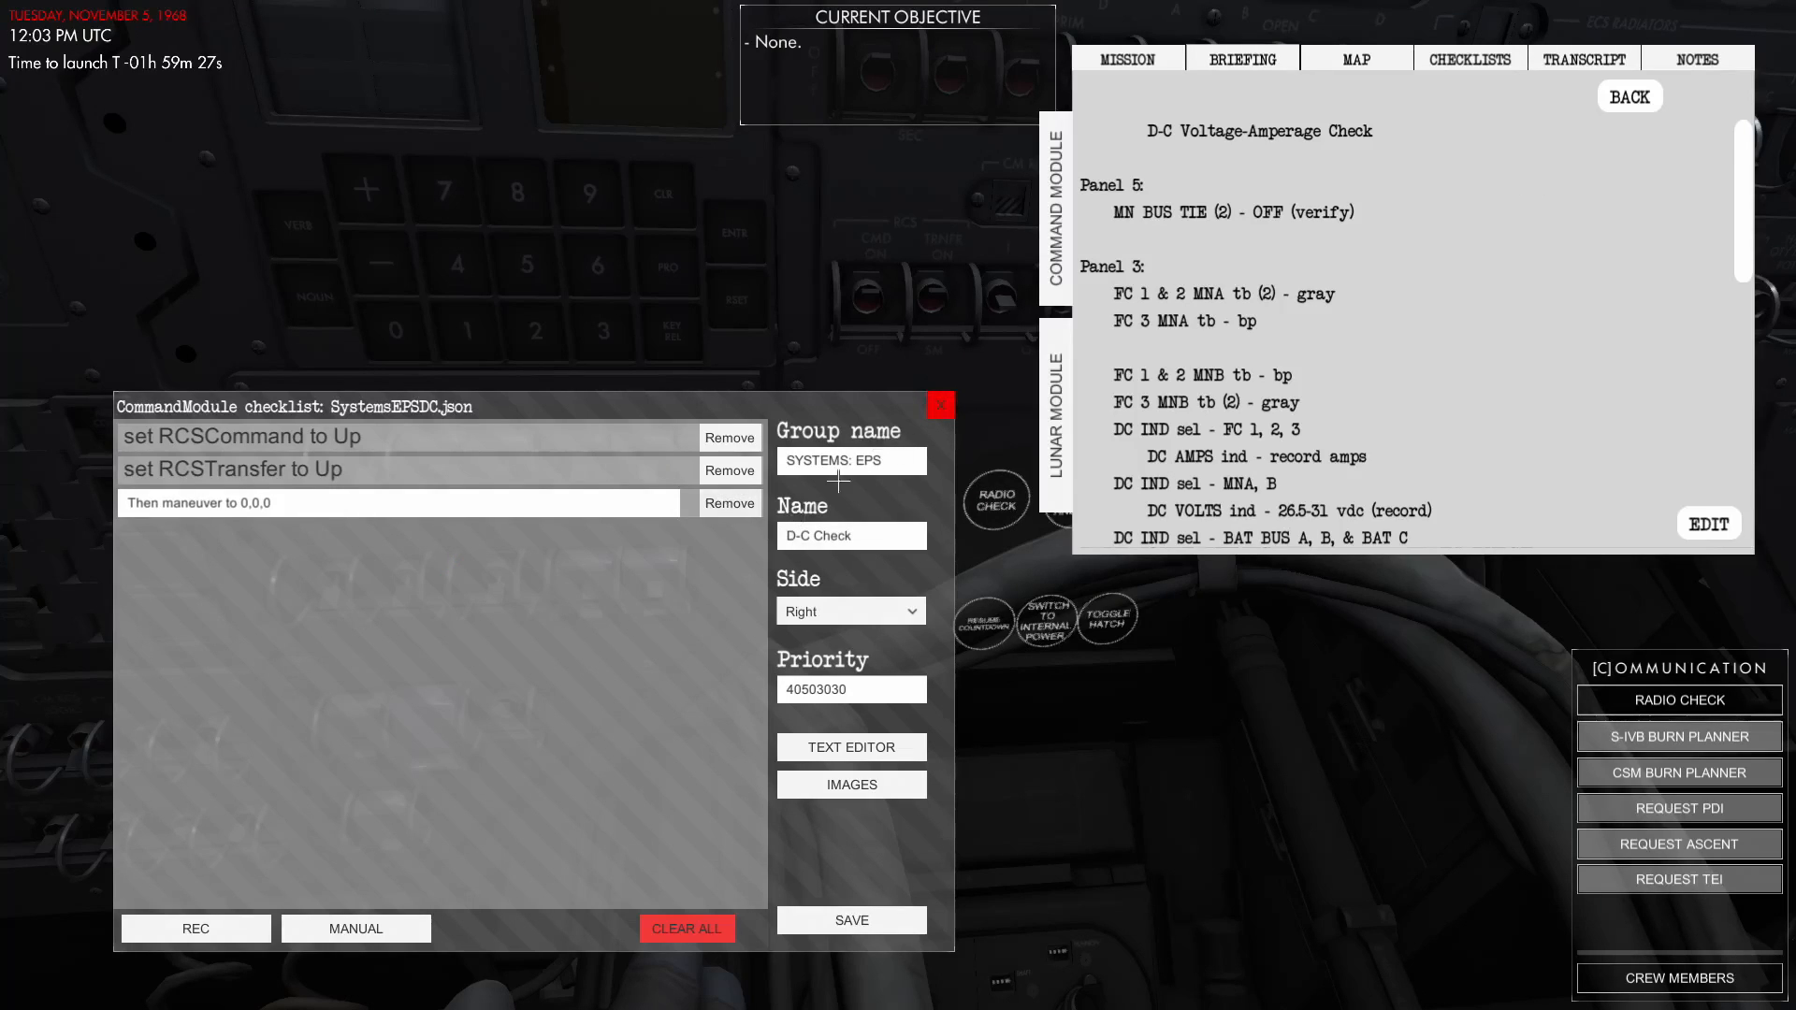
click(940, 405)
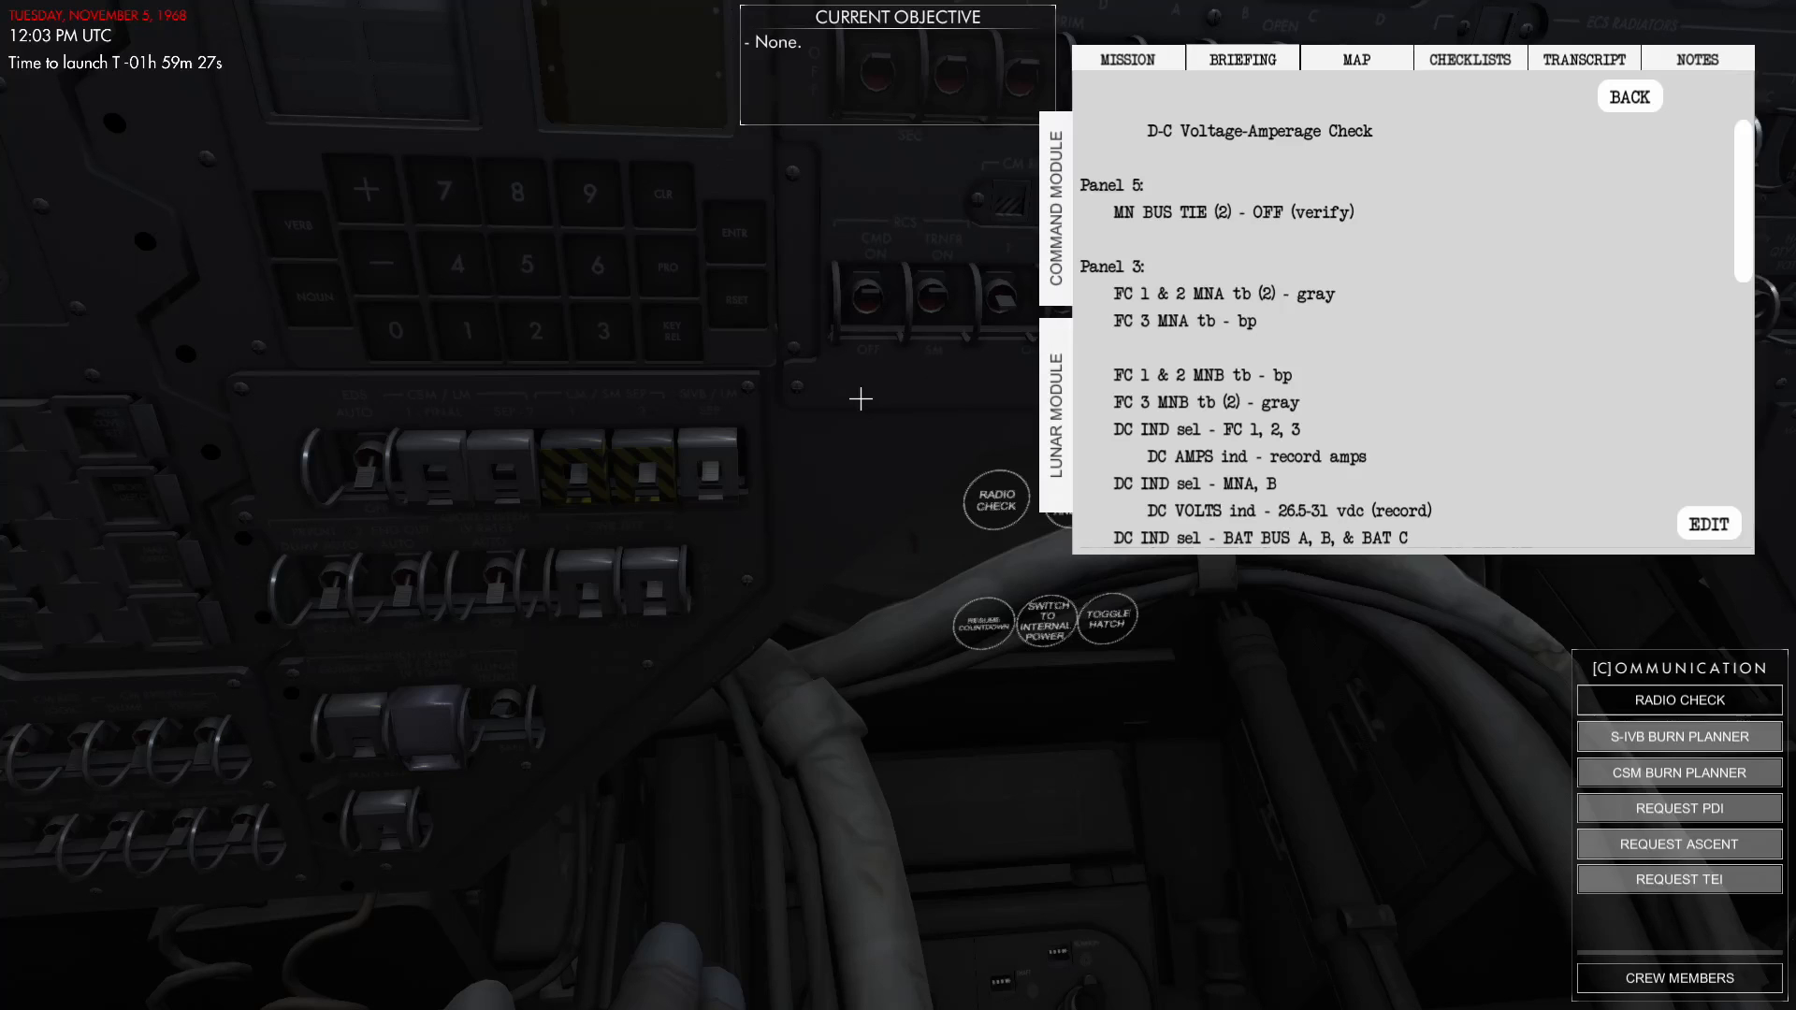
Reopen the mission editor and set the mission title to "WORKSHOP MISSION".
key(Escape)
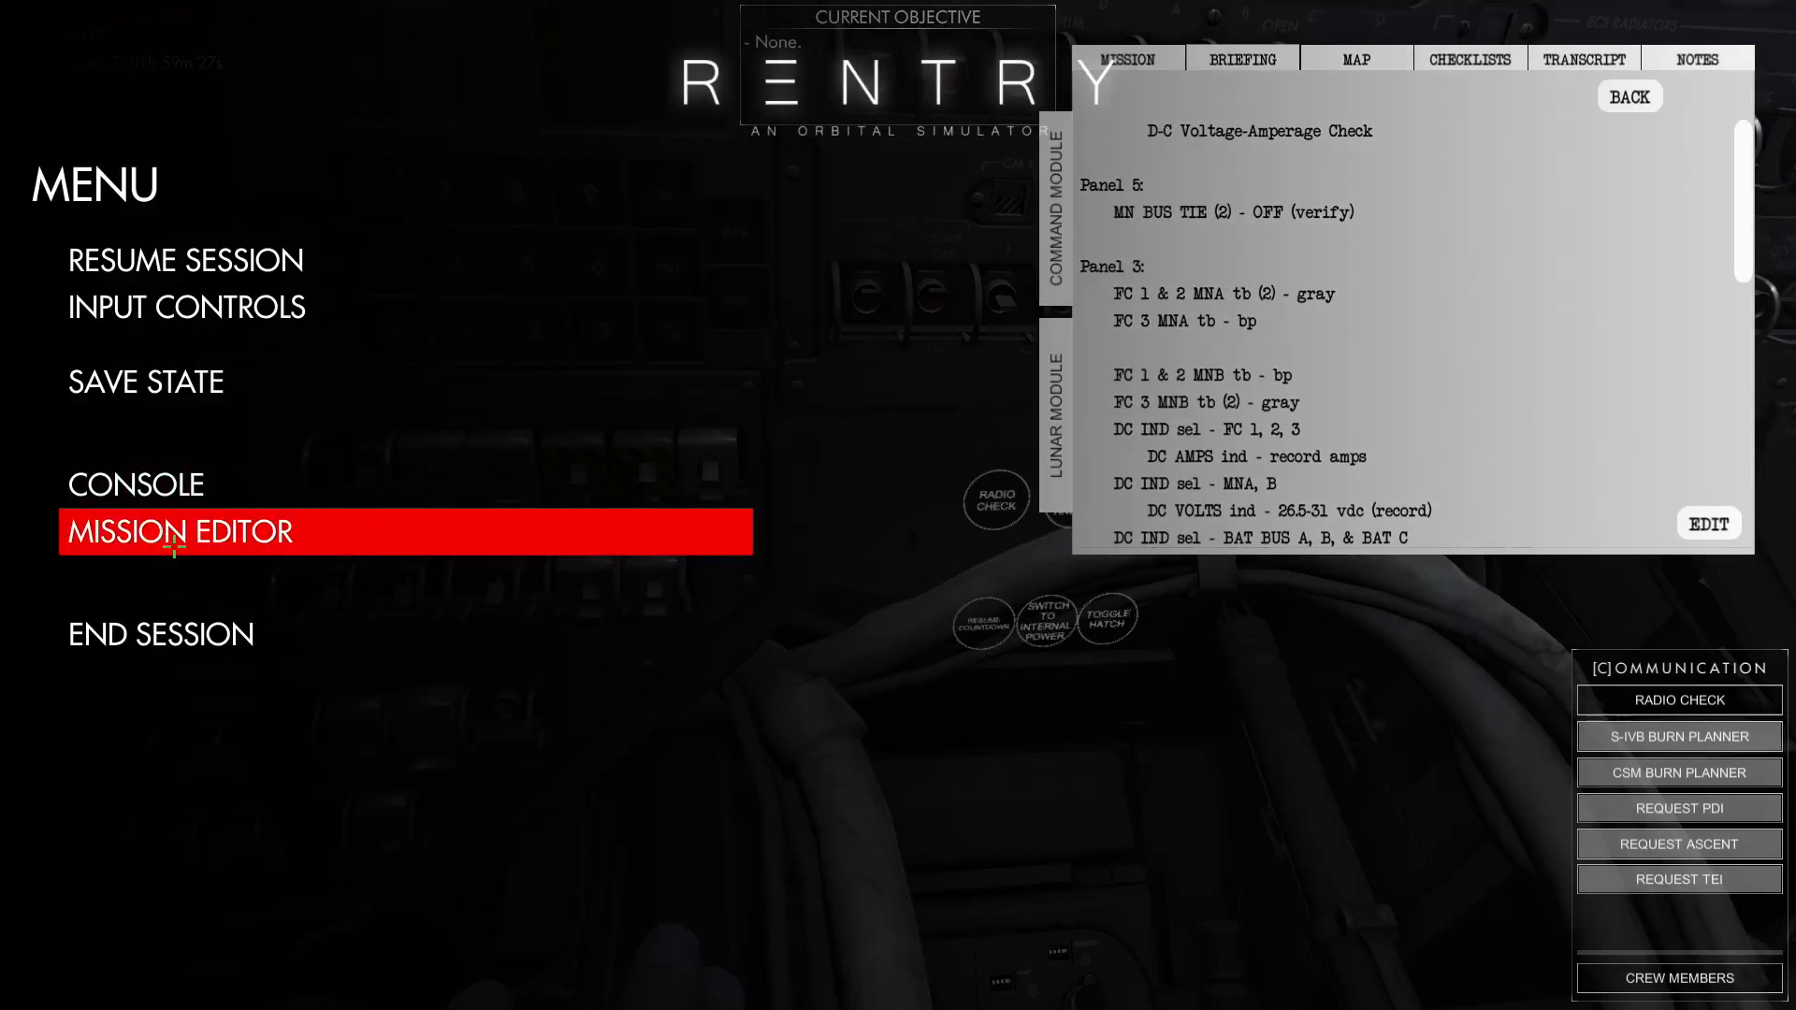
click(214, 537)
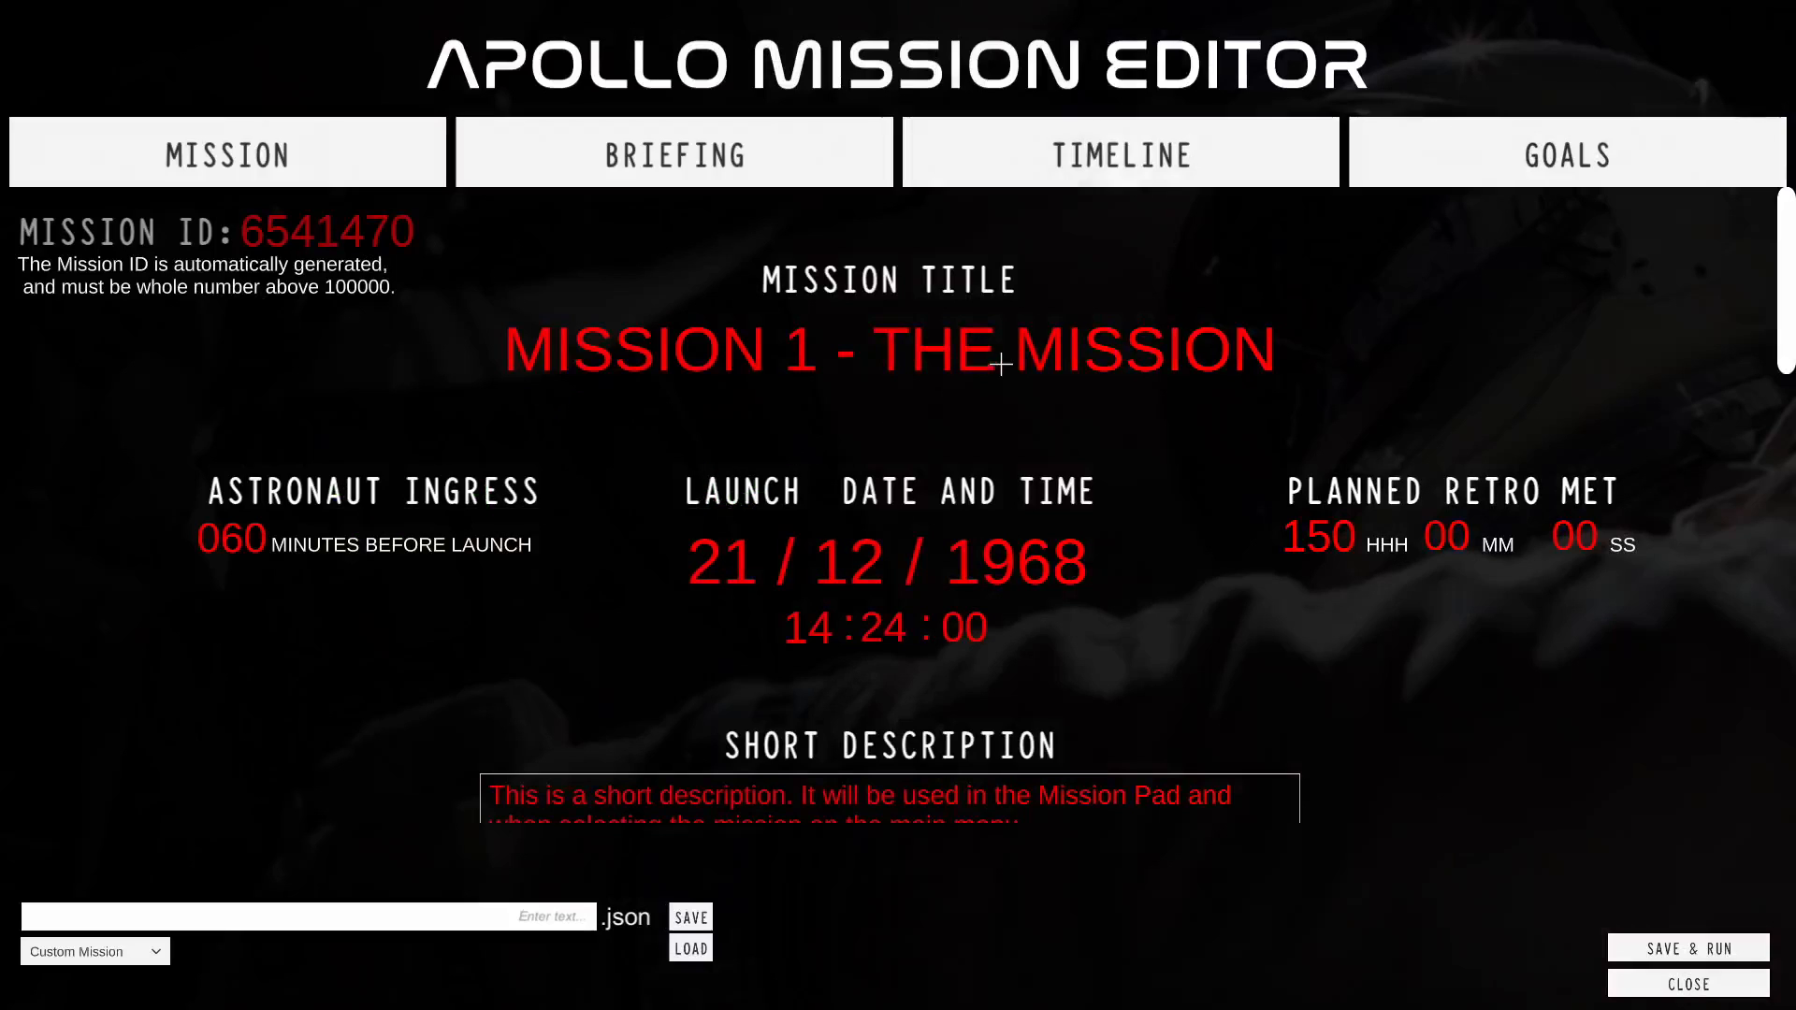
click(772, 354)
text(W)
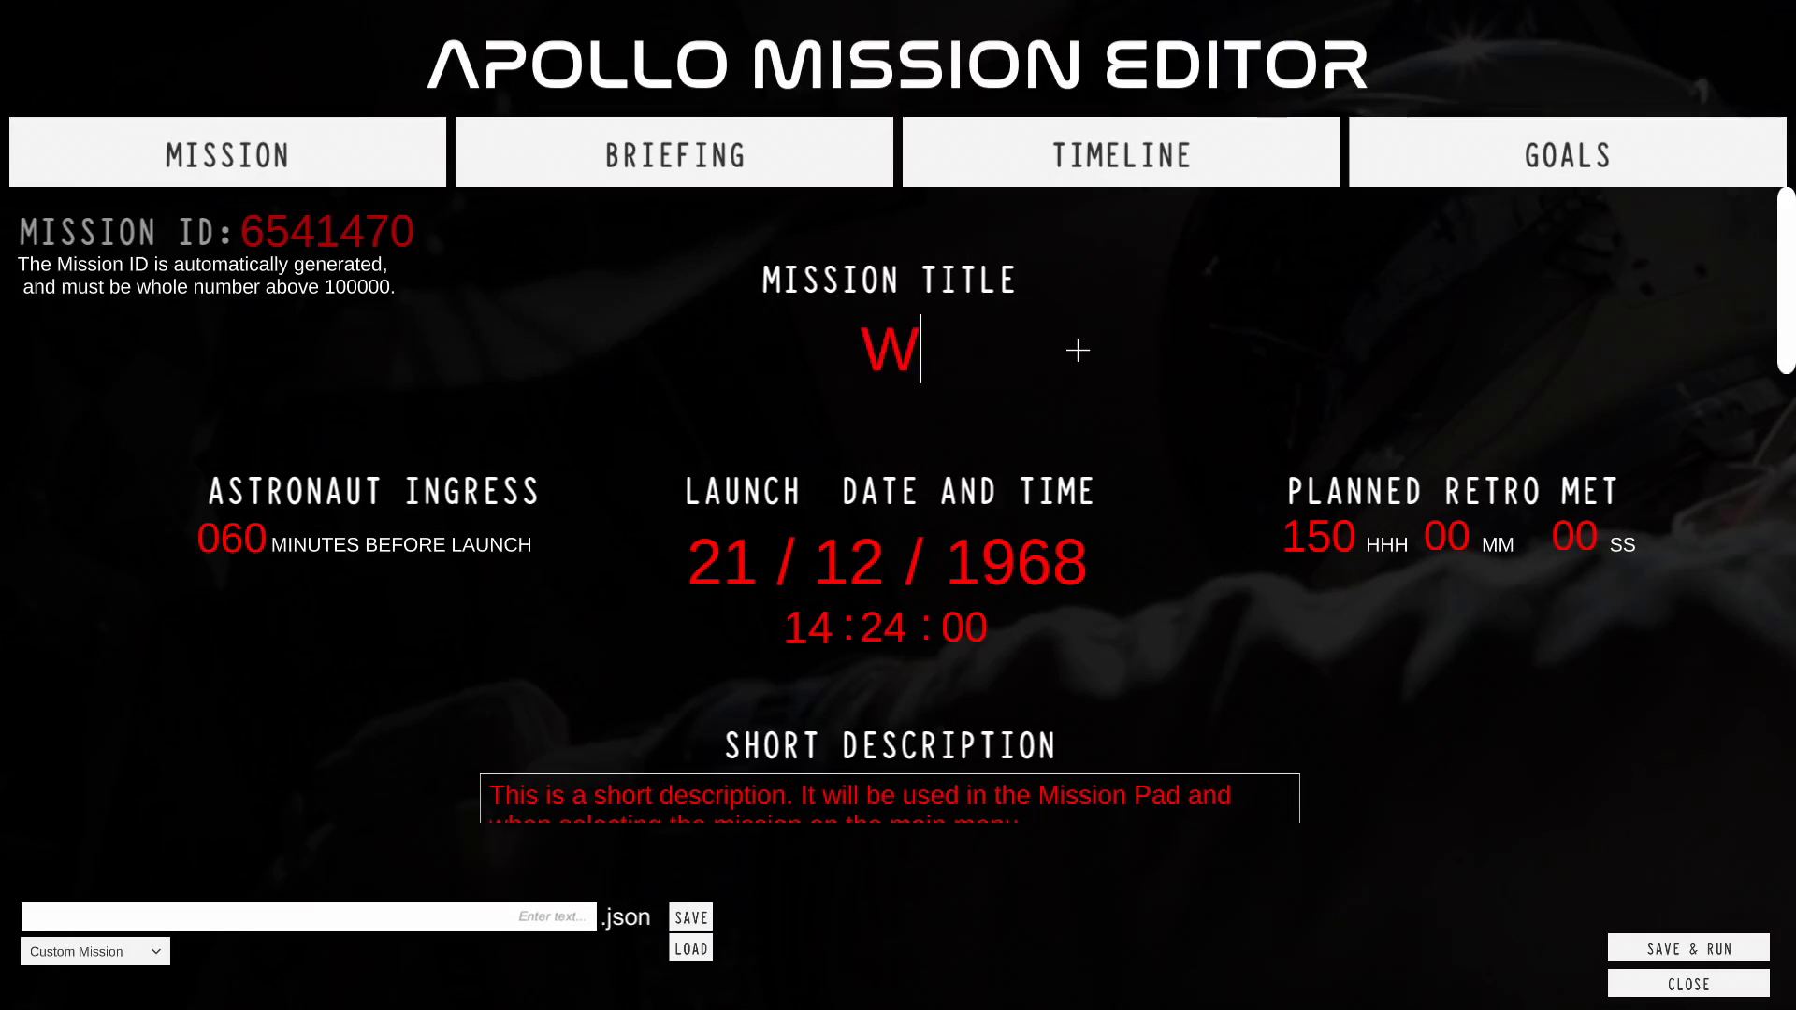
text(ORKSHOP MISSION)
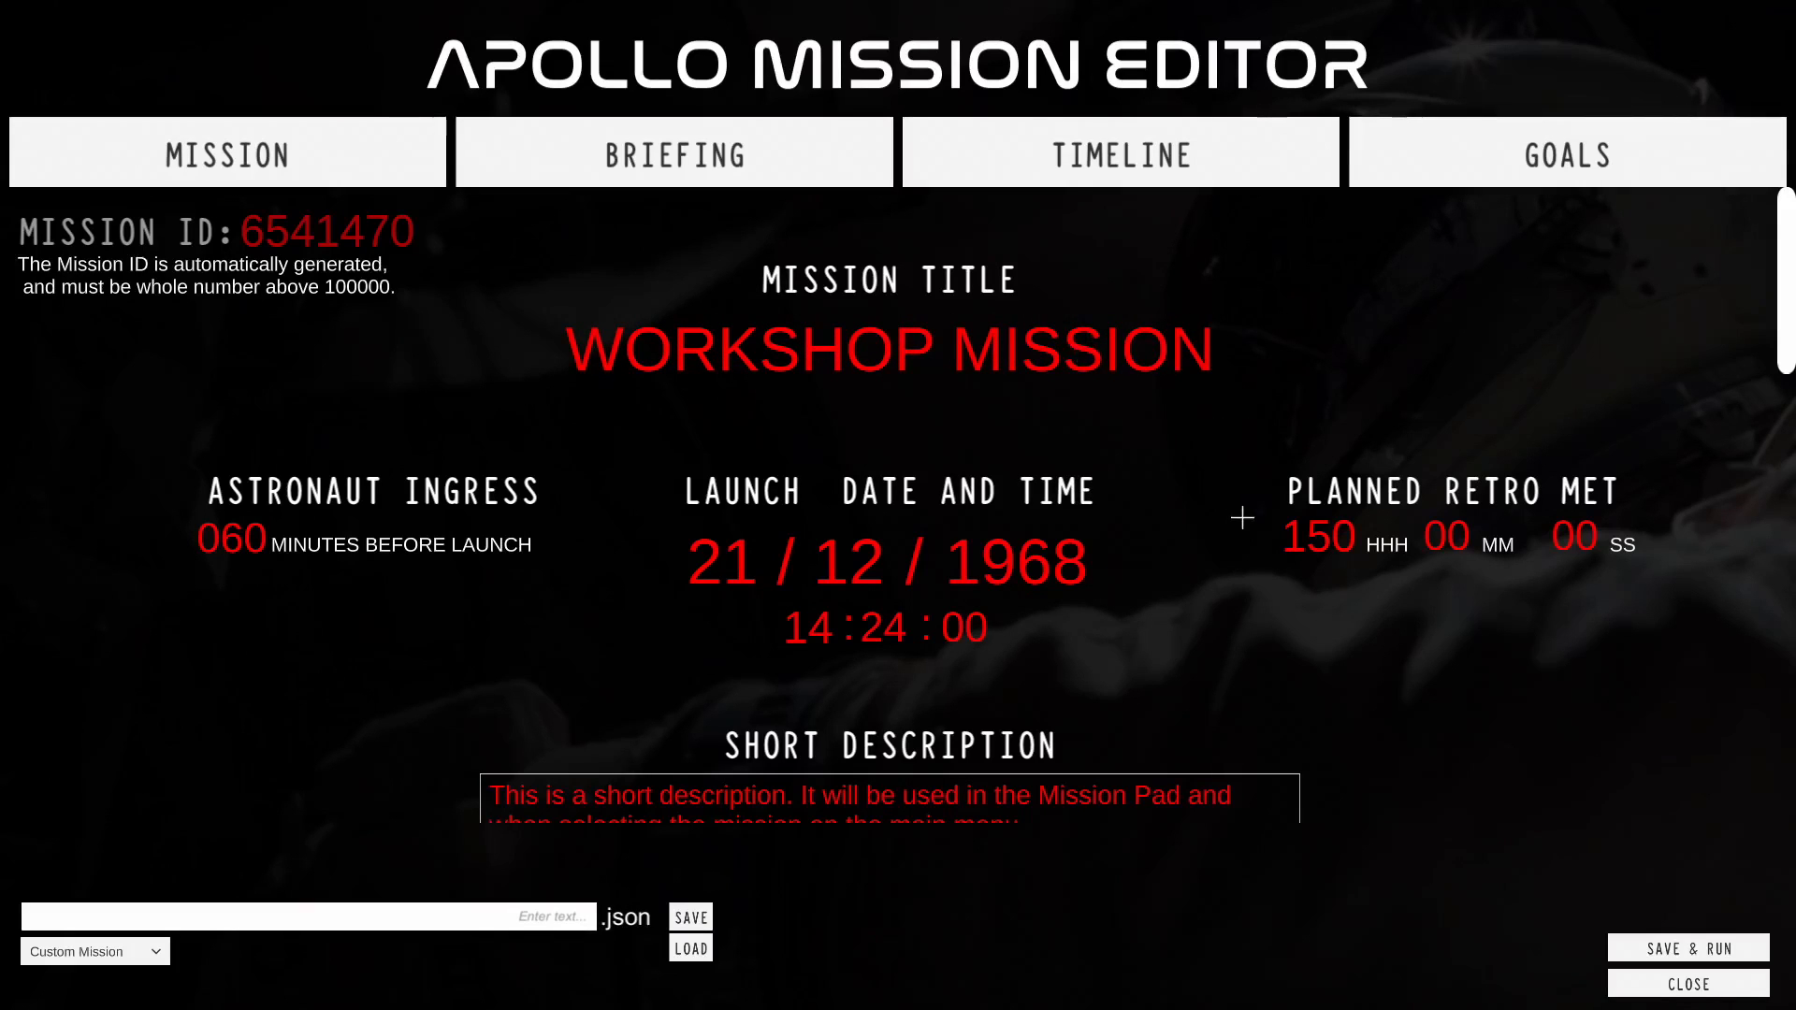
Examine the astronaut ingress, launch date and time, and planned retro MET fields of the mission.
scroll(1356, 668, down, 1)
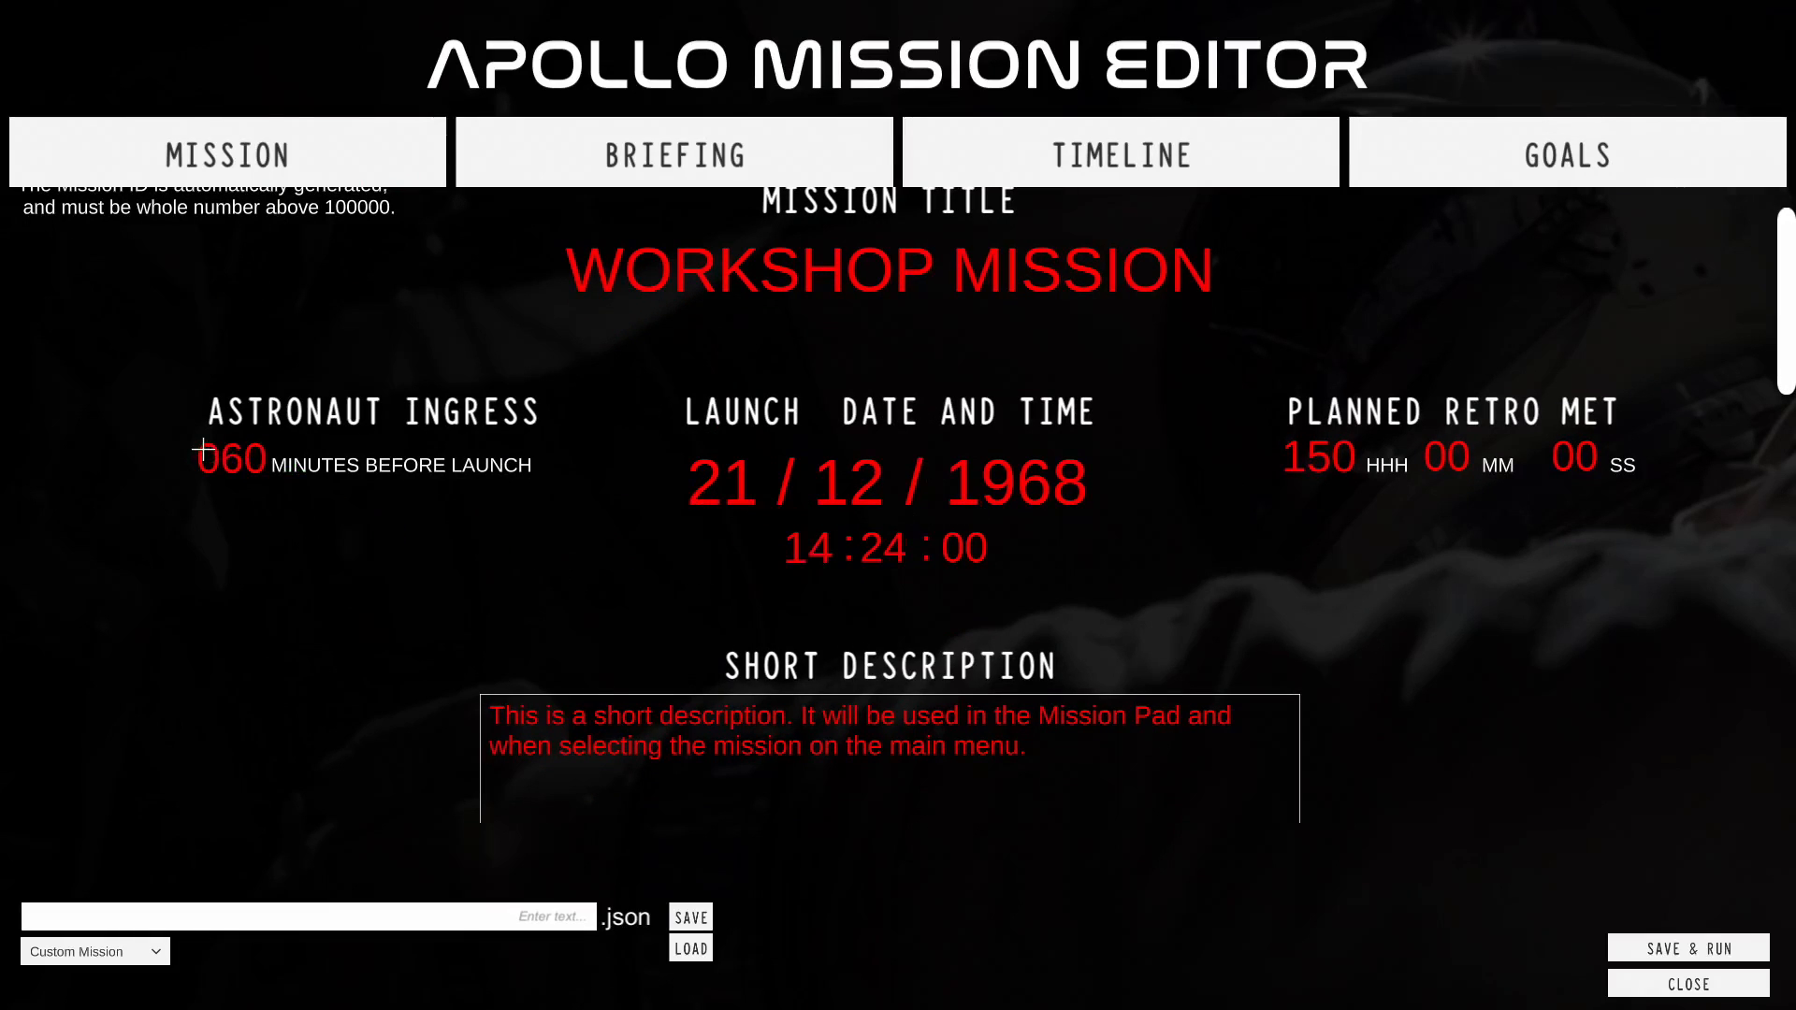
click(230, 461)
scroll(1366, 626, down, 1)
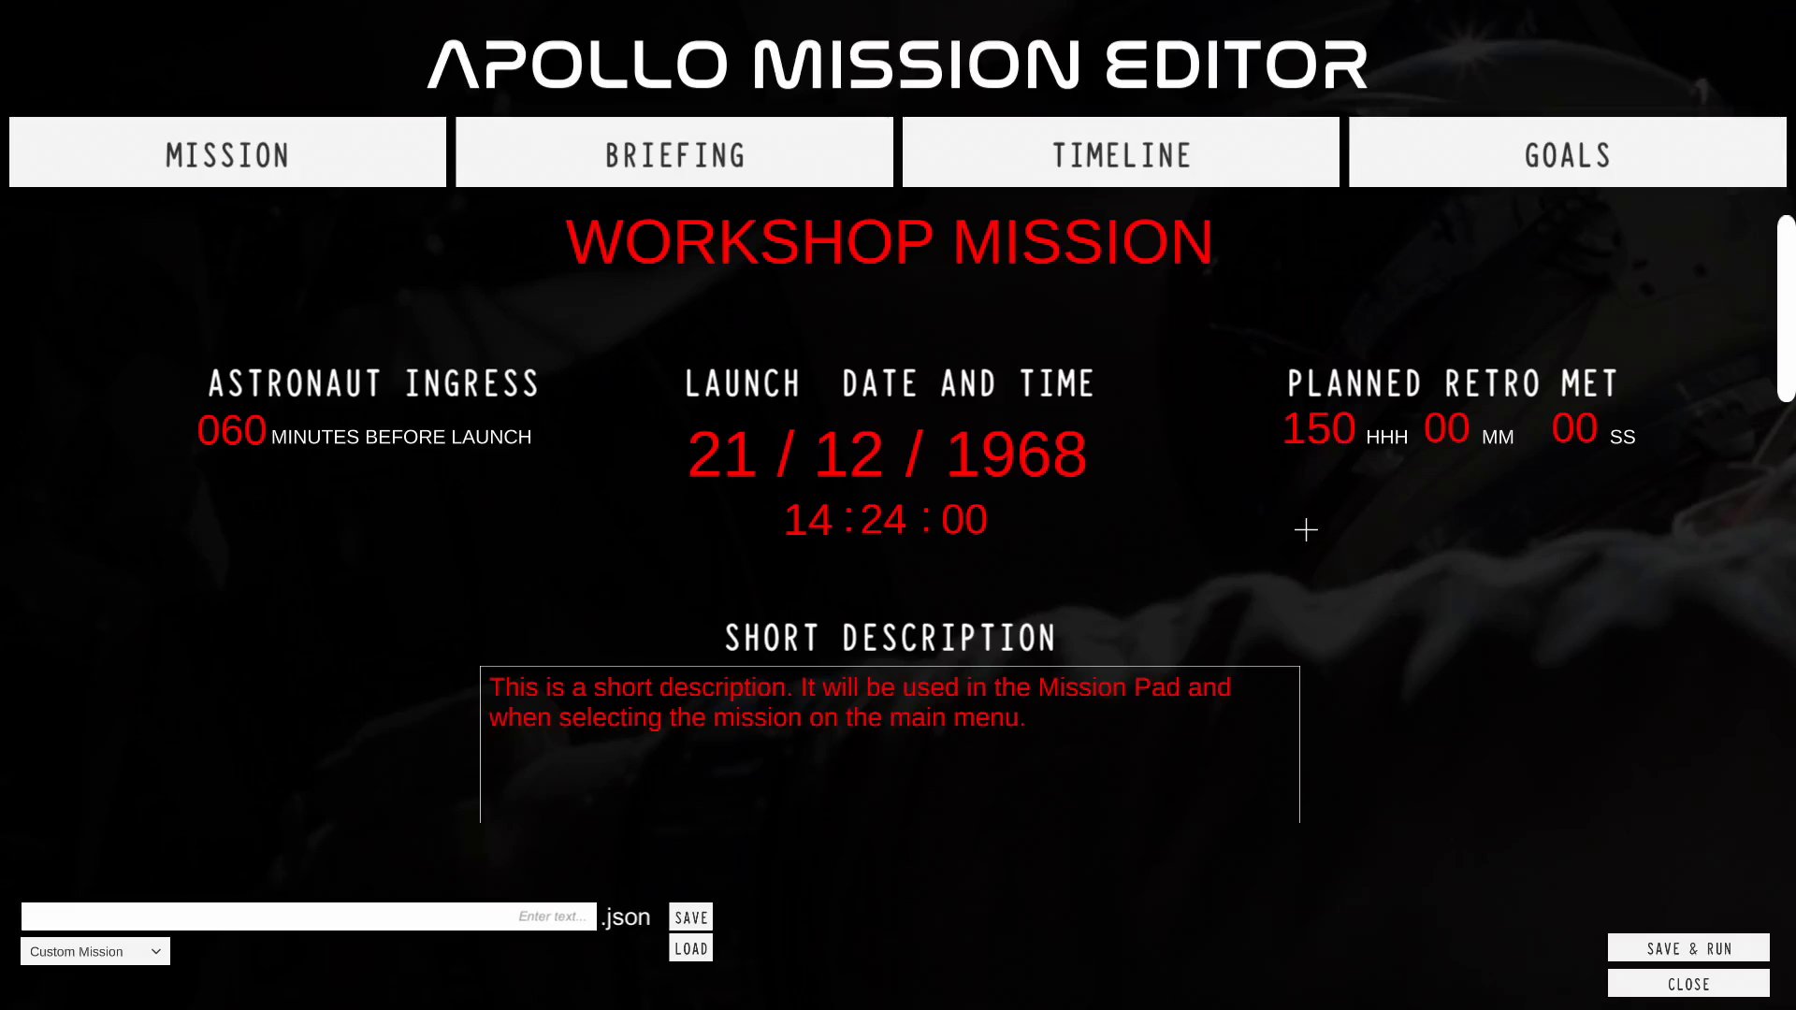
double_click(1337, 421)
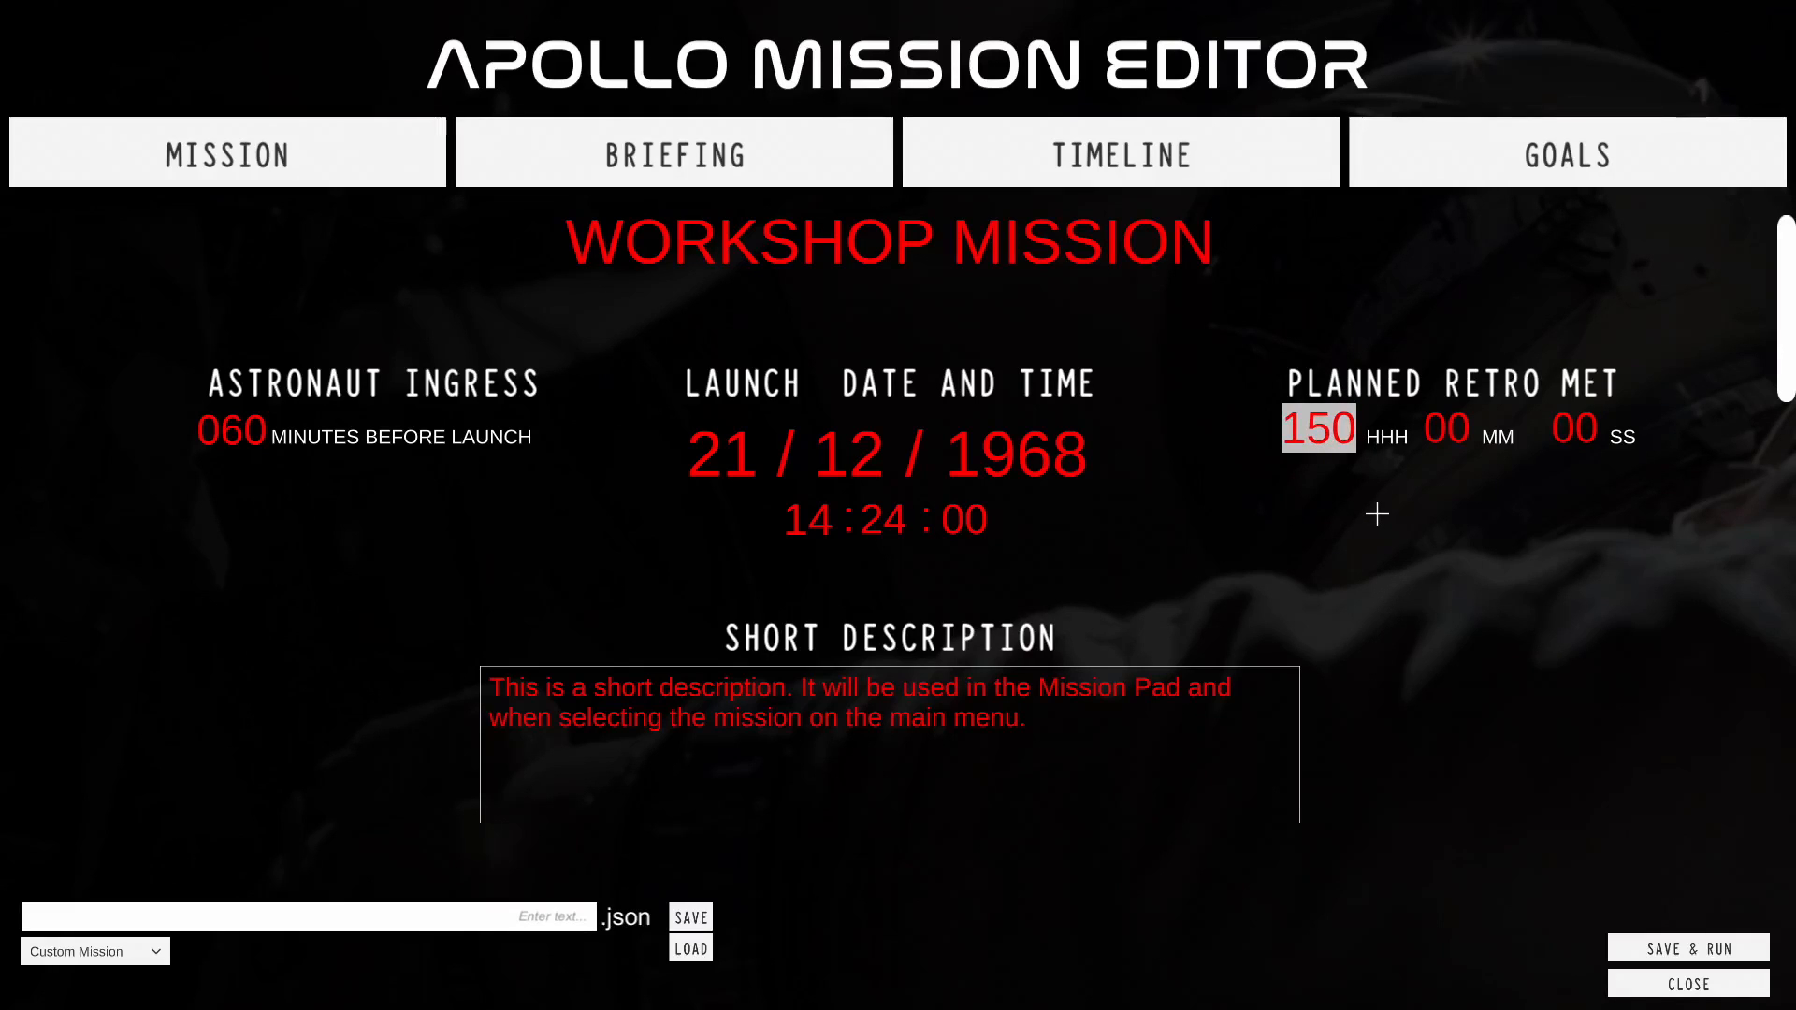
drag(1392, 677, 1391, 573)
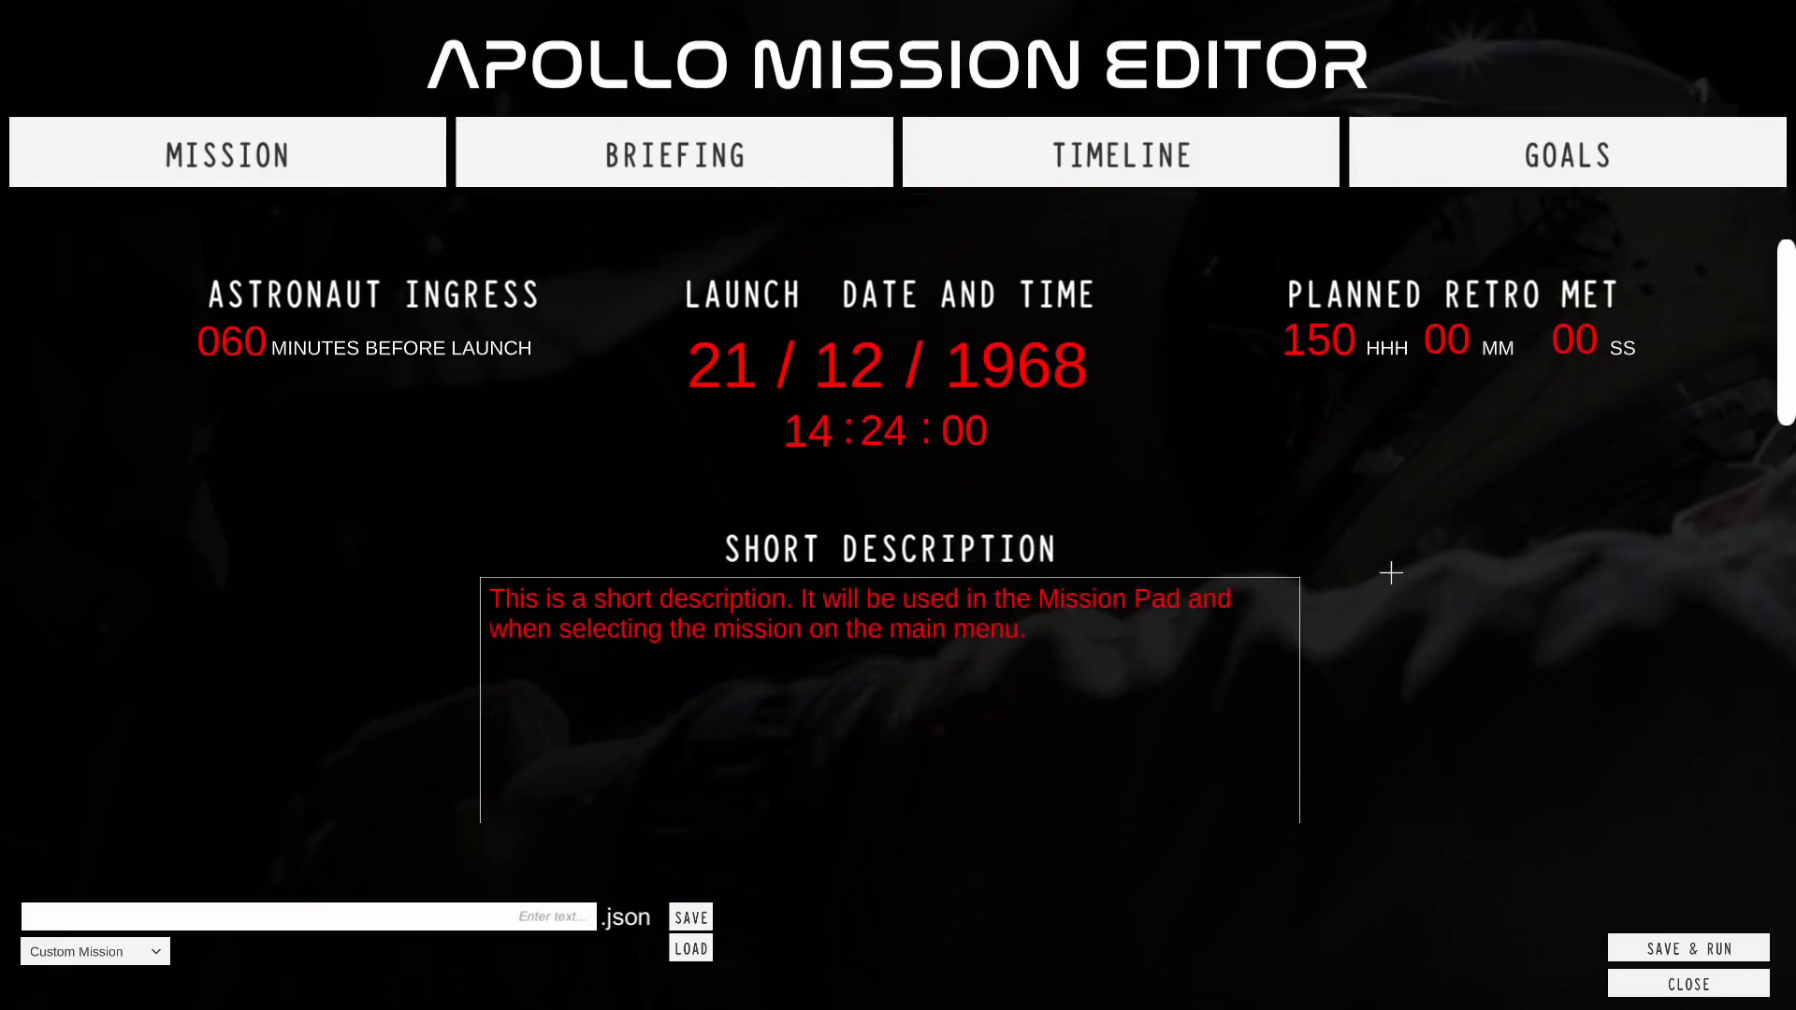
click(1026, 544)
drag(1431, 441, 1445, 515)
drag(1446, 613, 1447, 563)
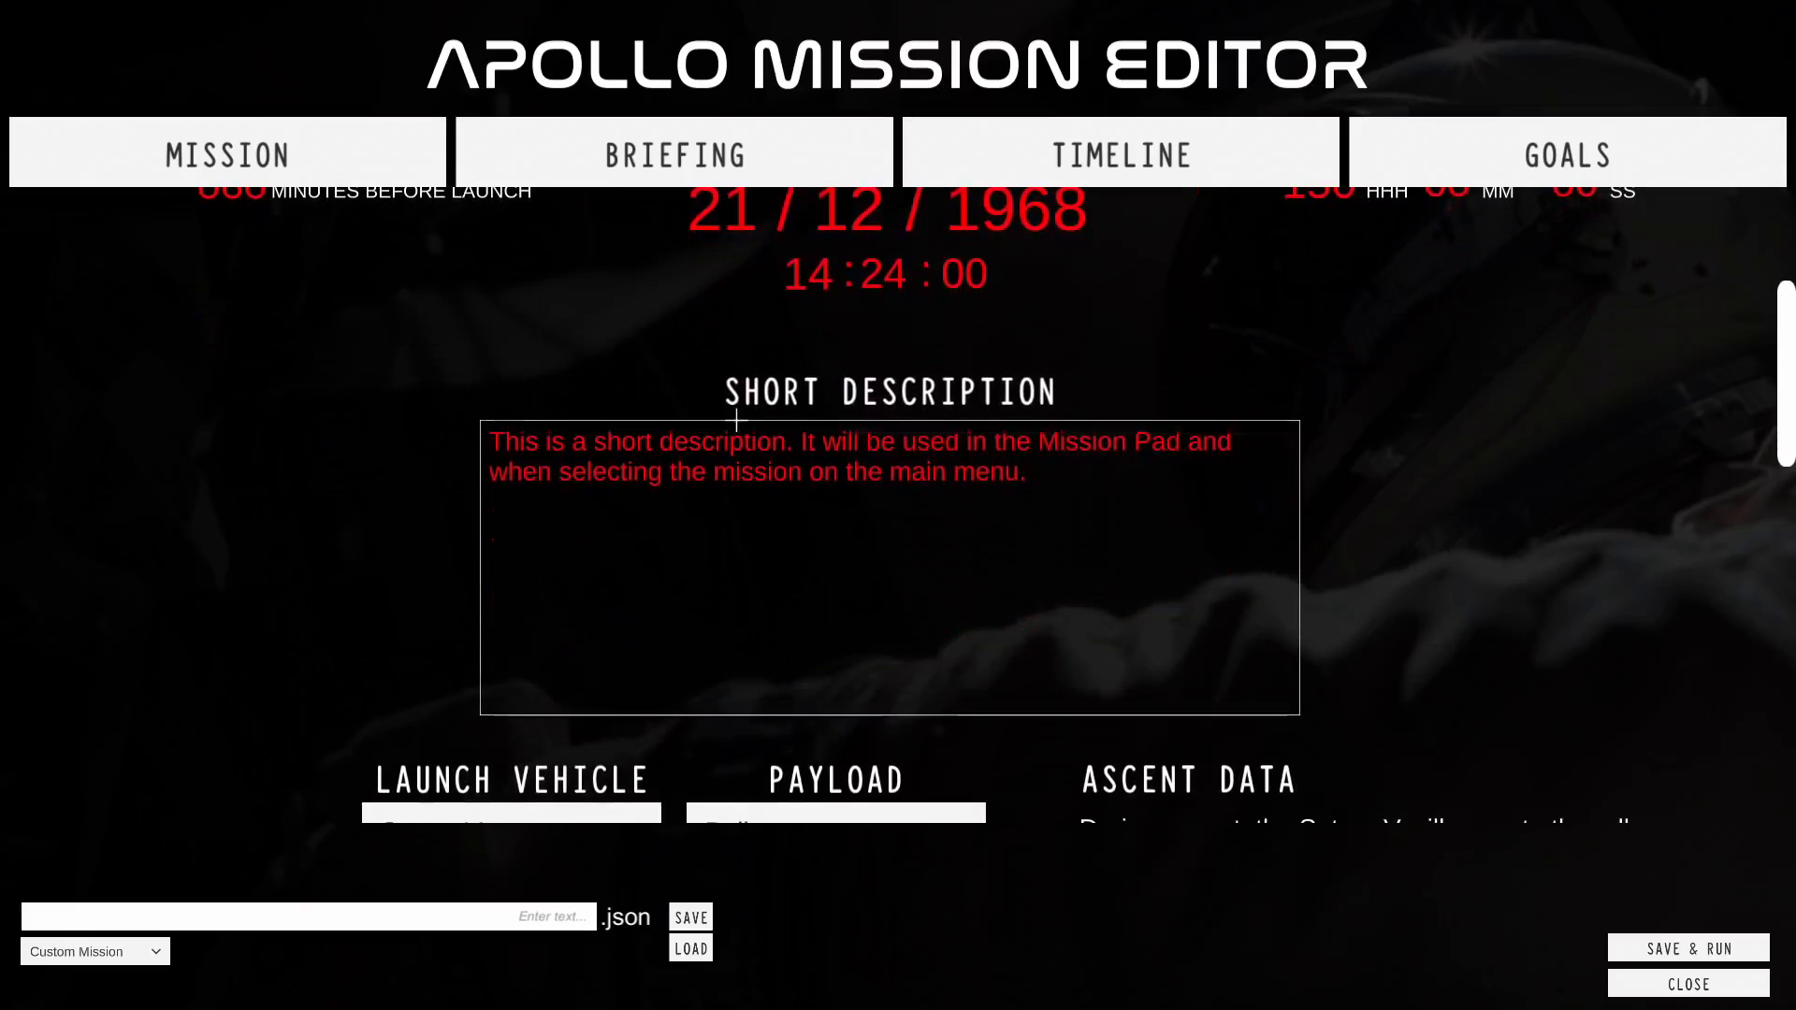
Replace the short description with "This mission will teach you how to set up a nice system! We will also learn how to create missions.".
click(1120, 565)
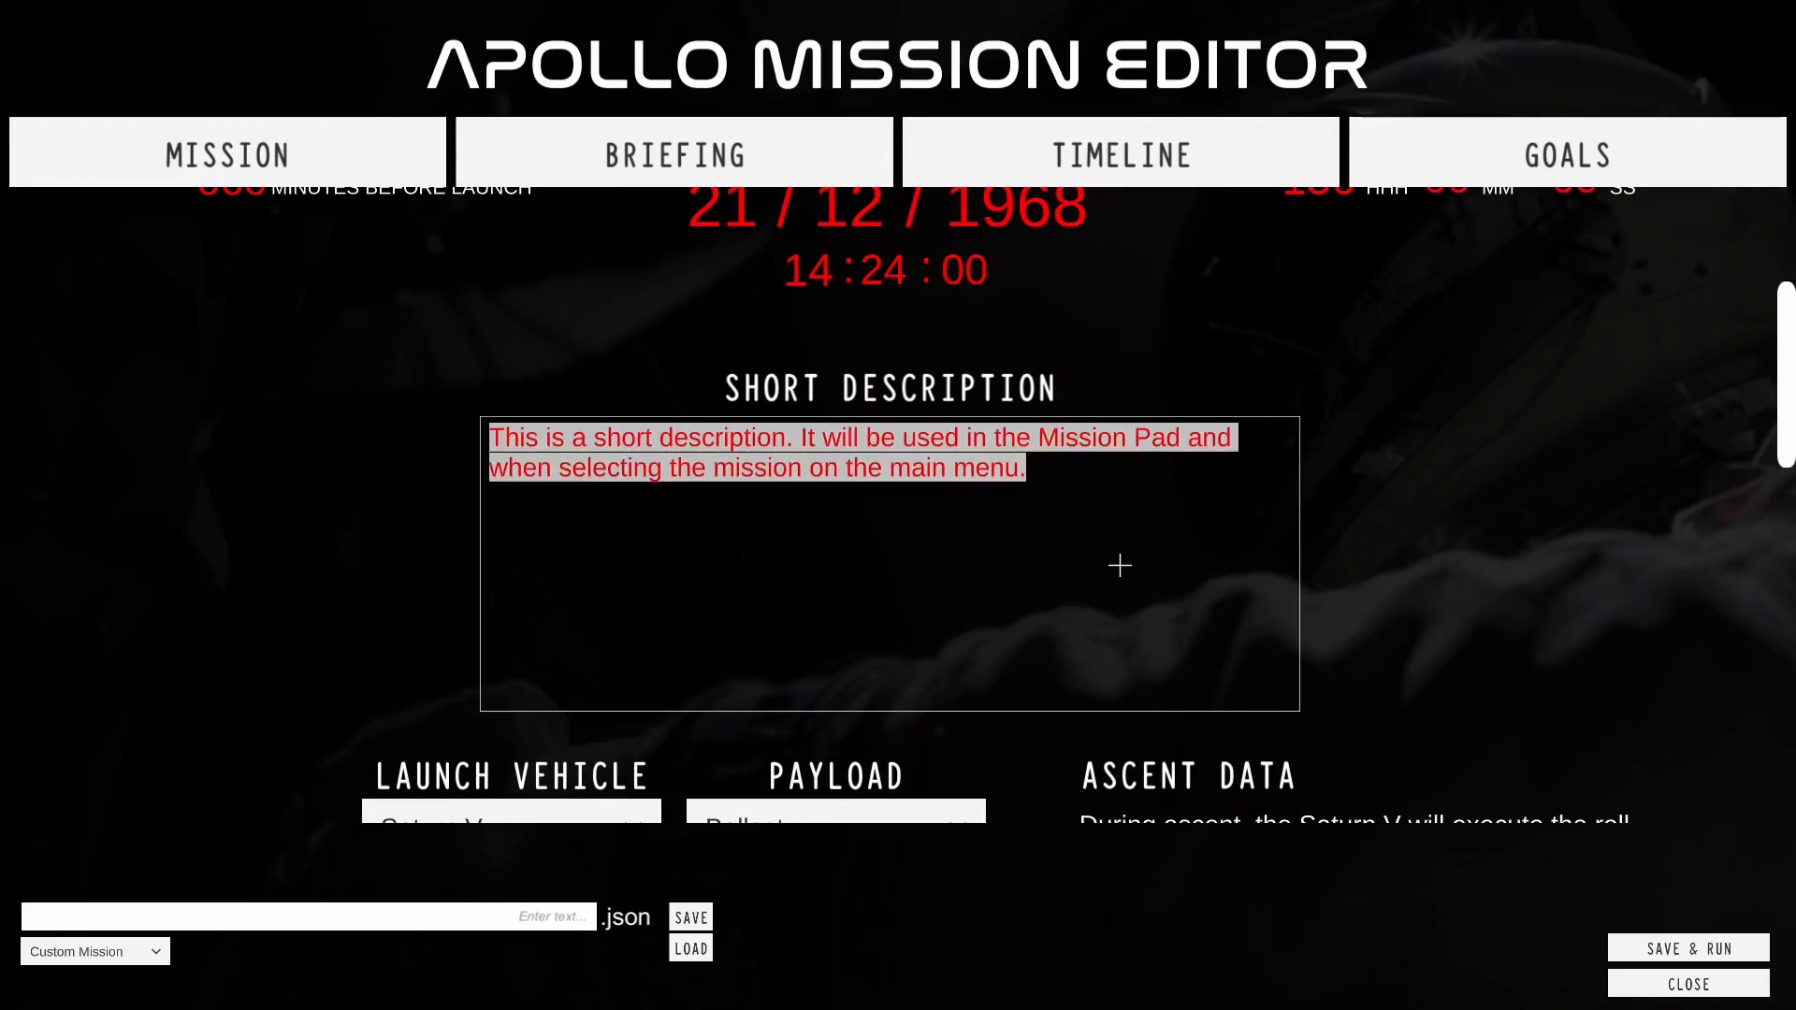
text(This)
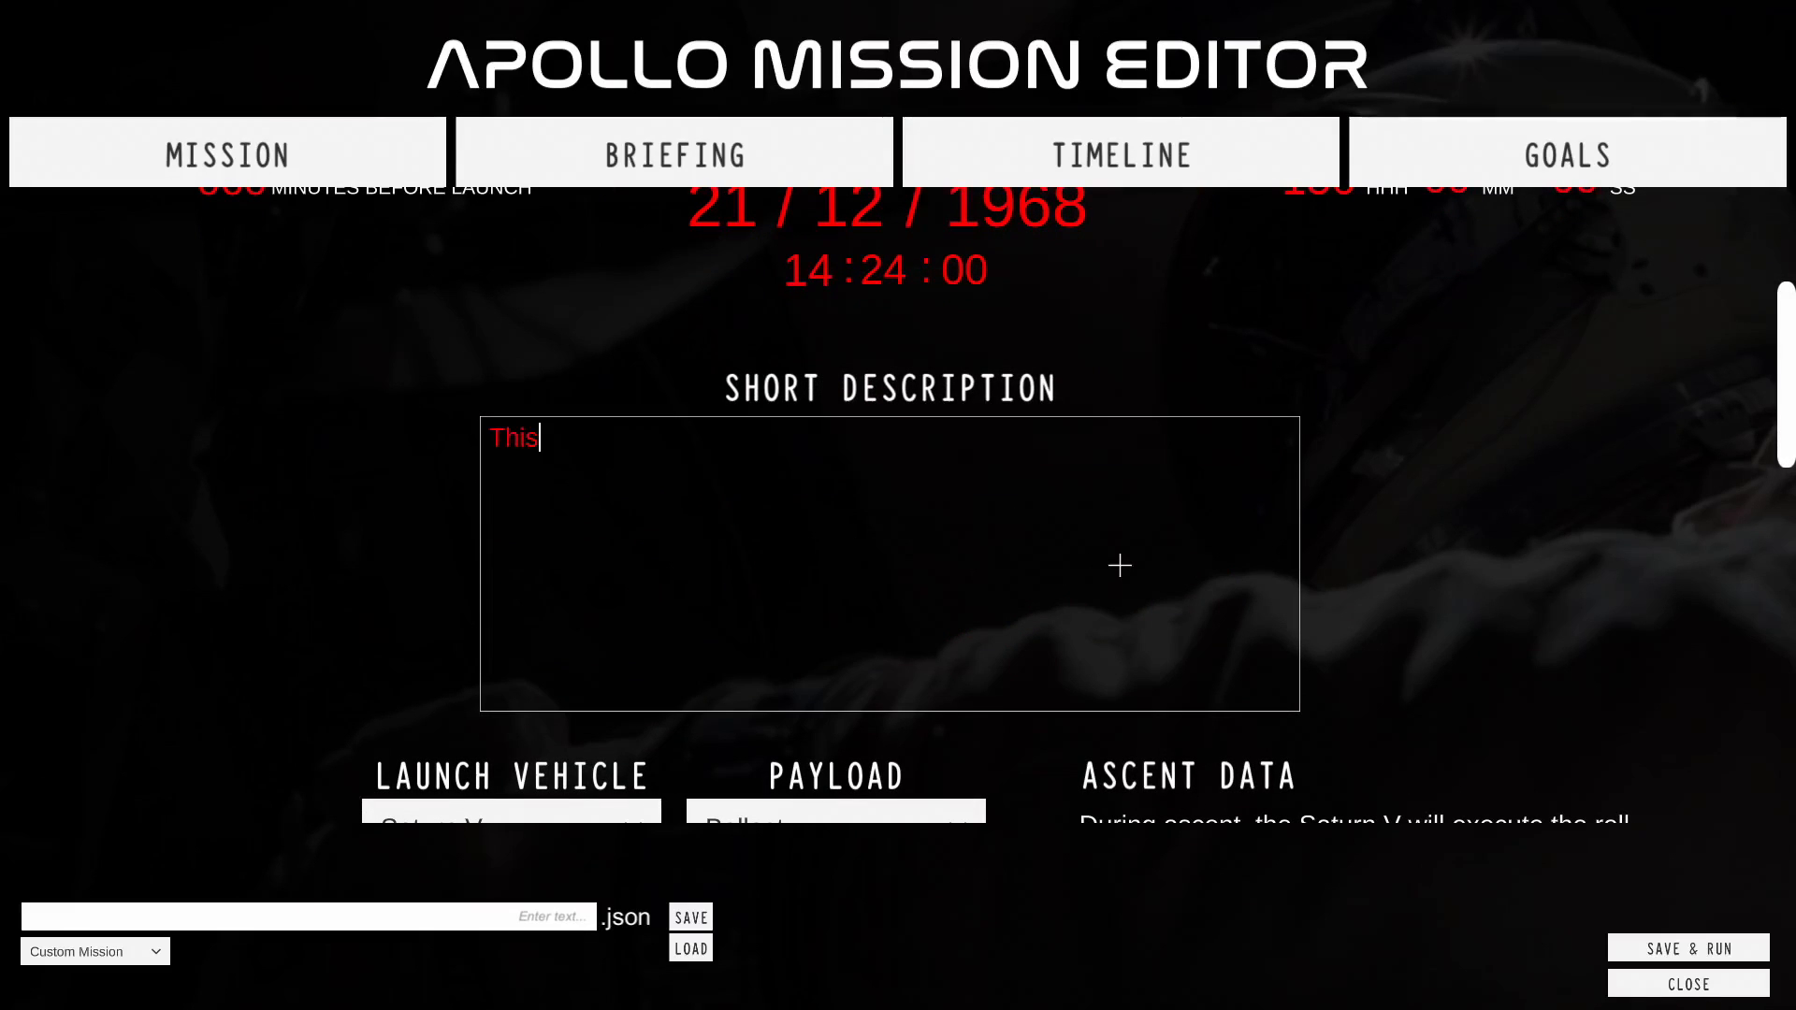
text( mission will )
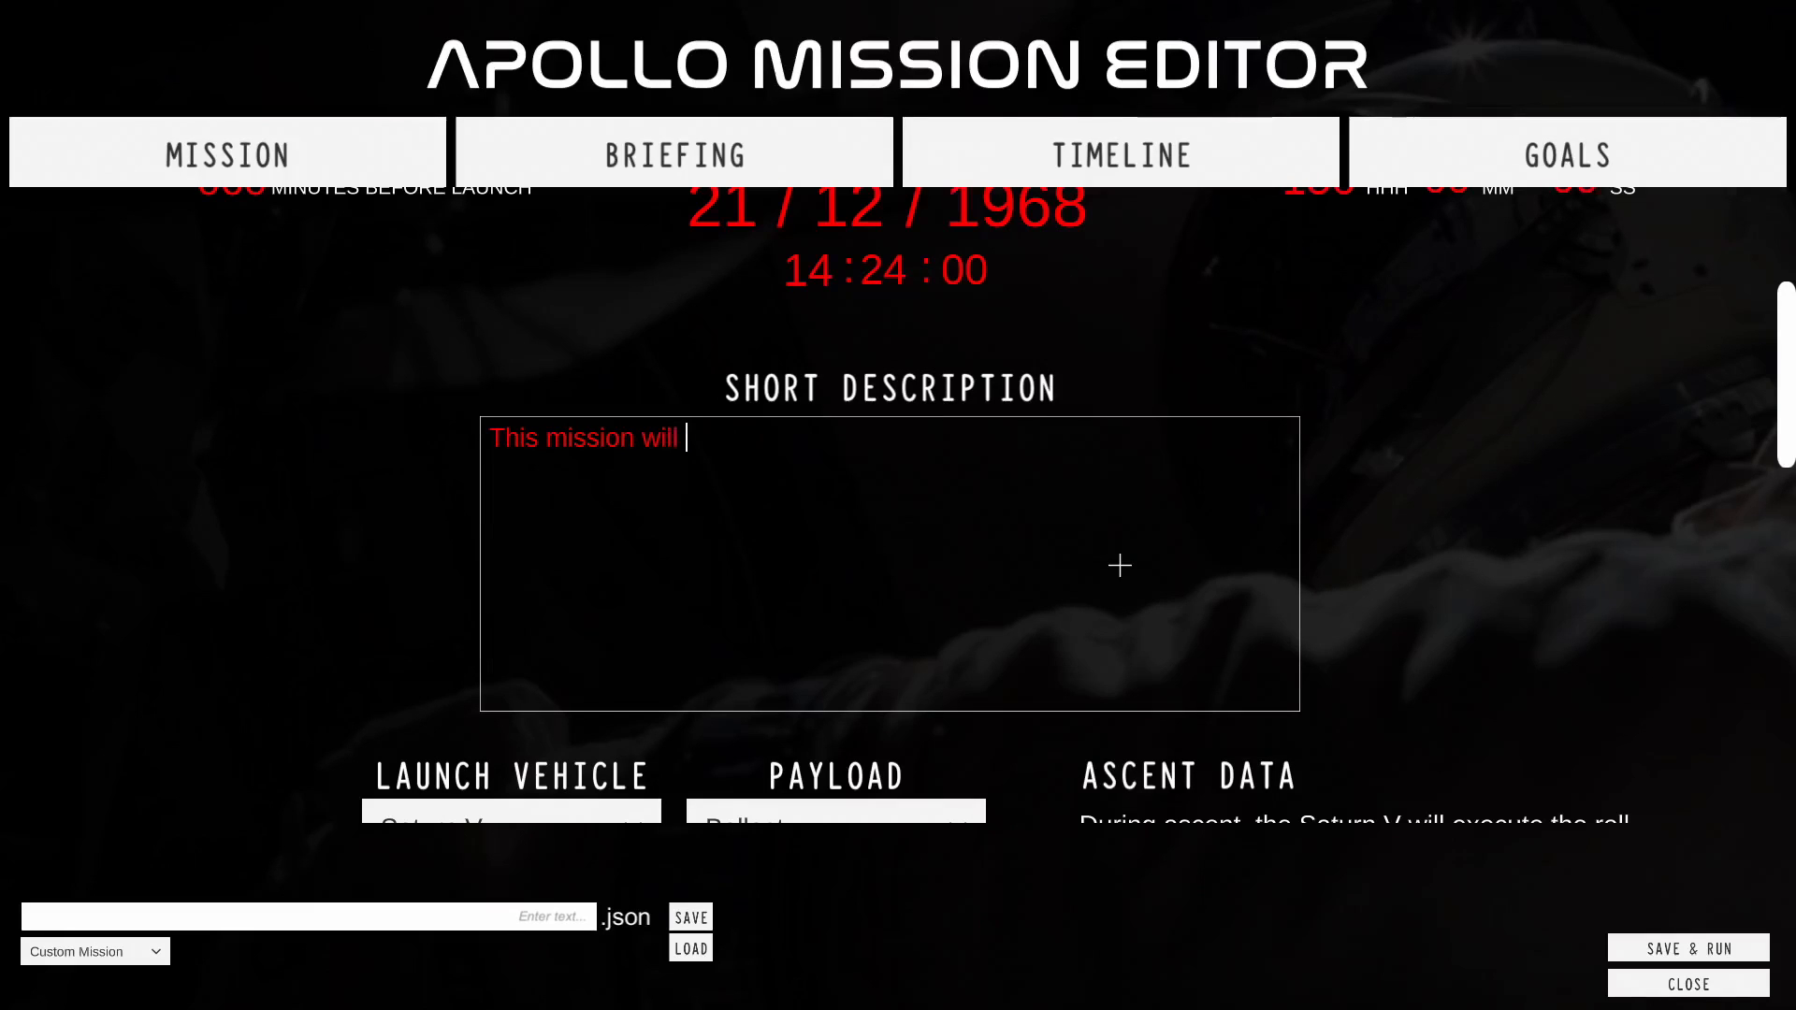
text(teach you how to set up a nice system! We will als)
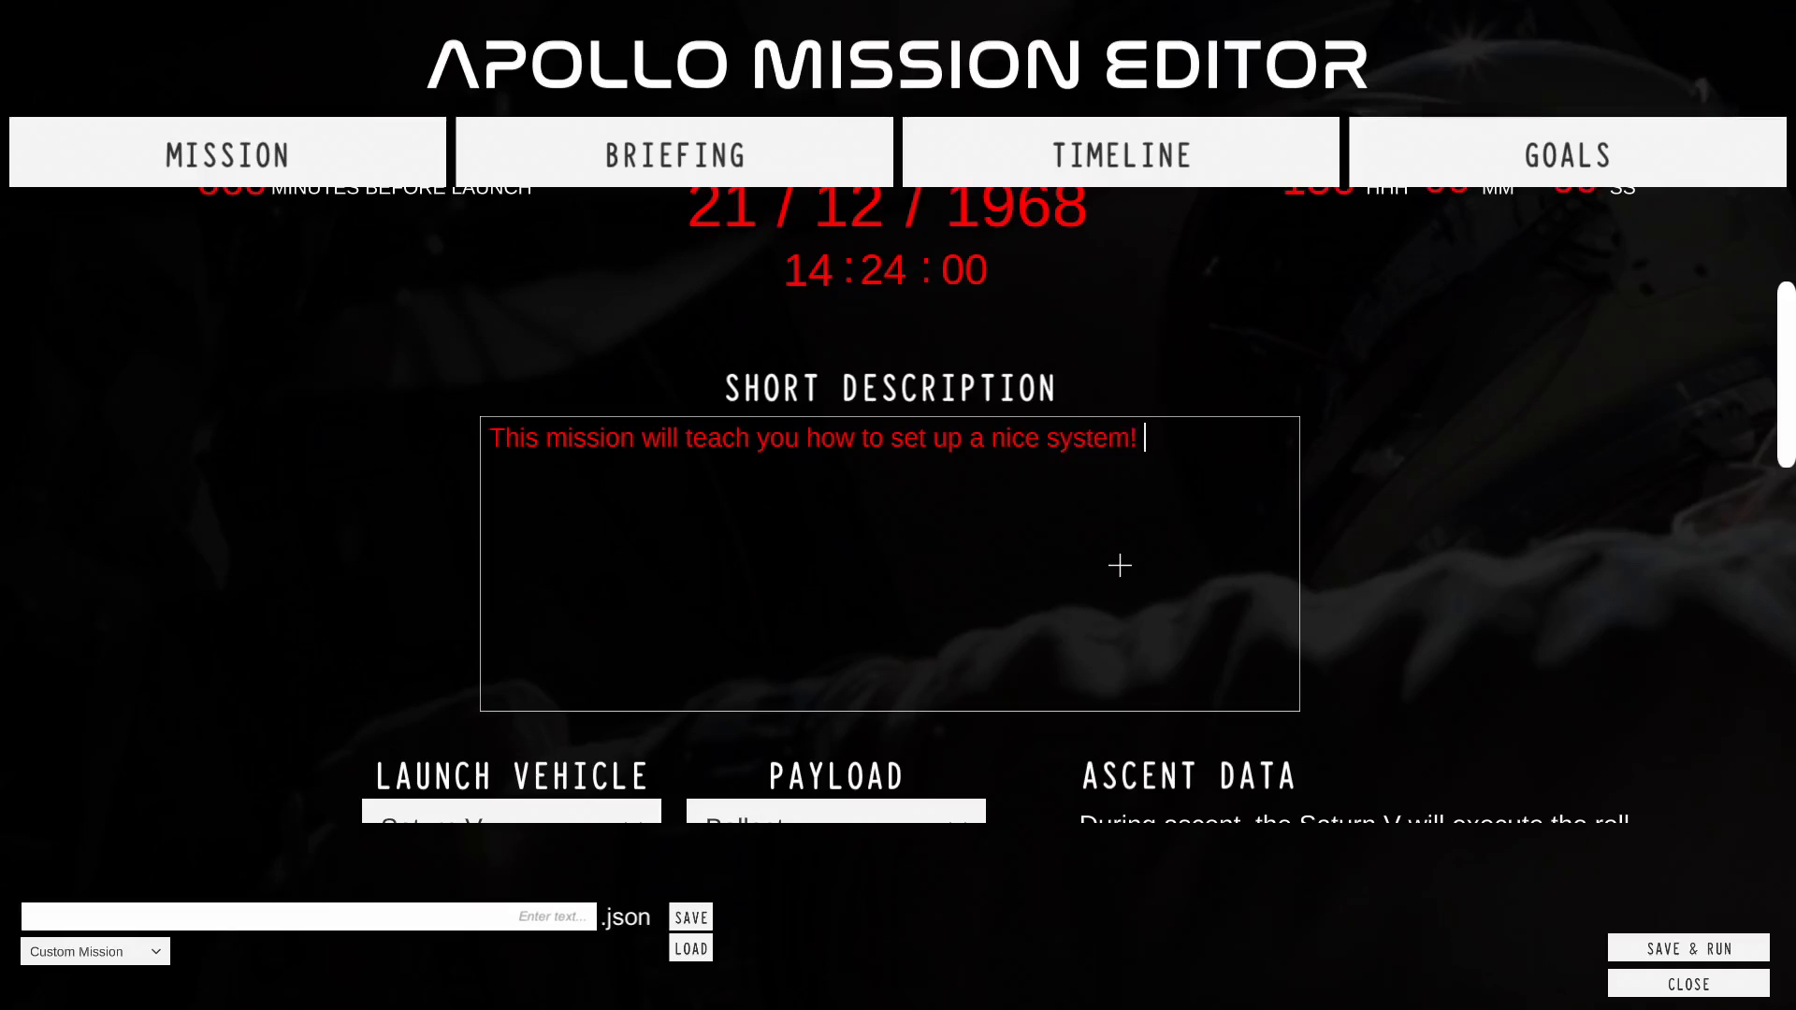
text(o lea)
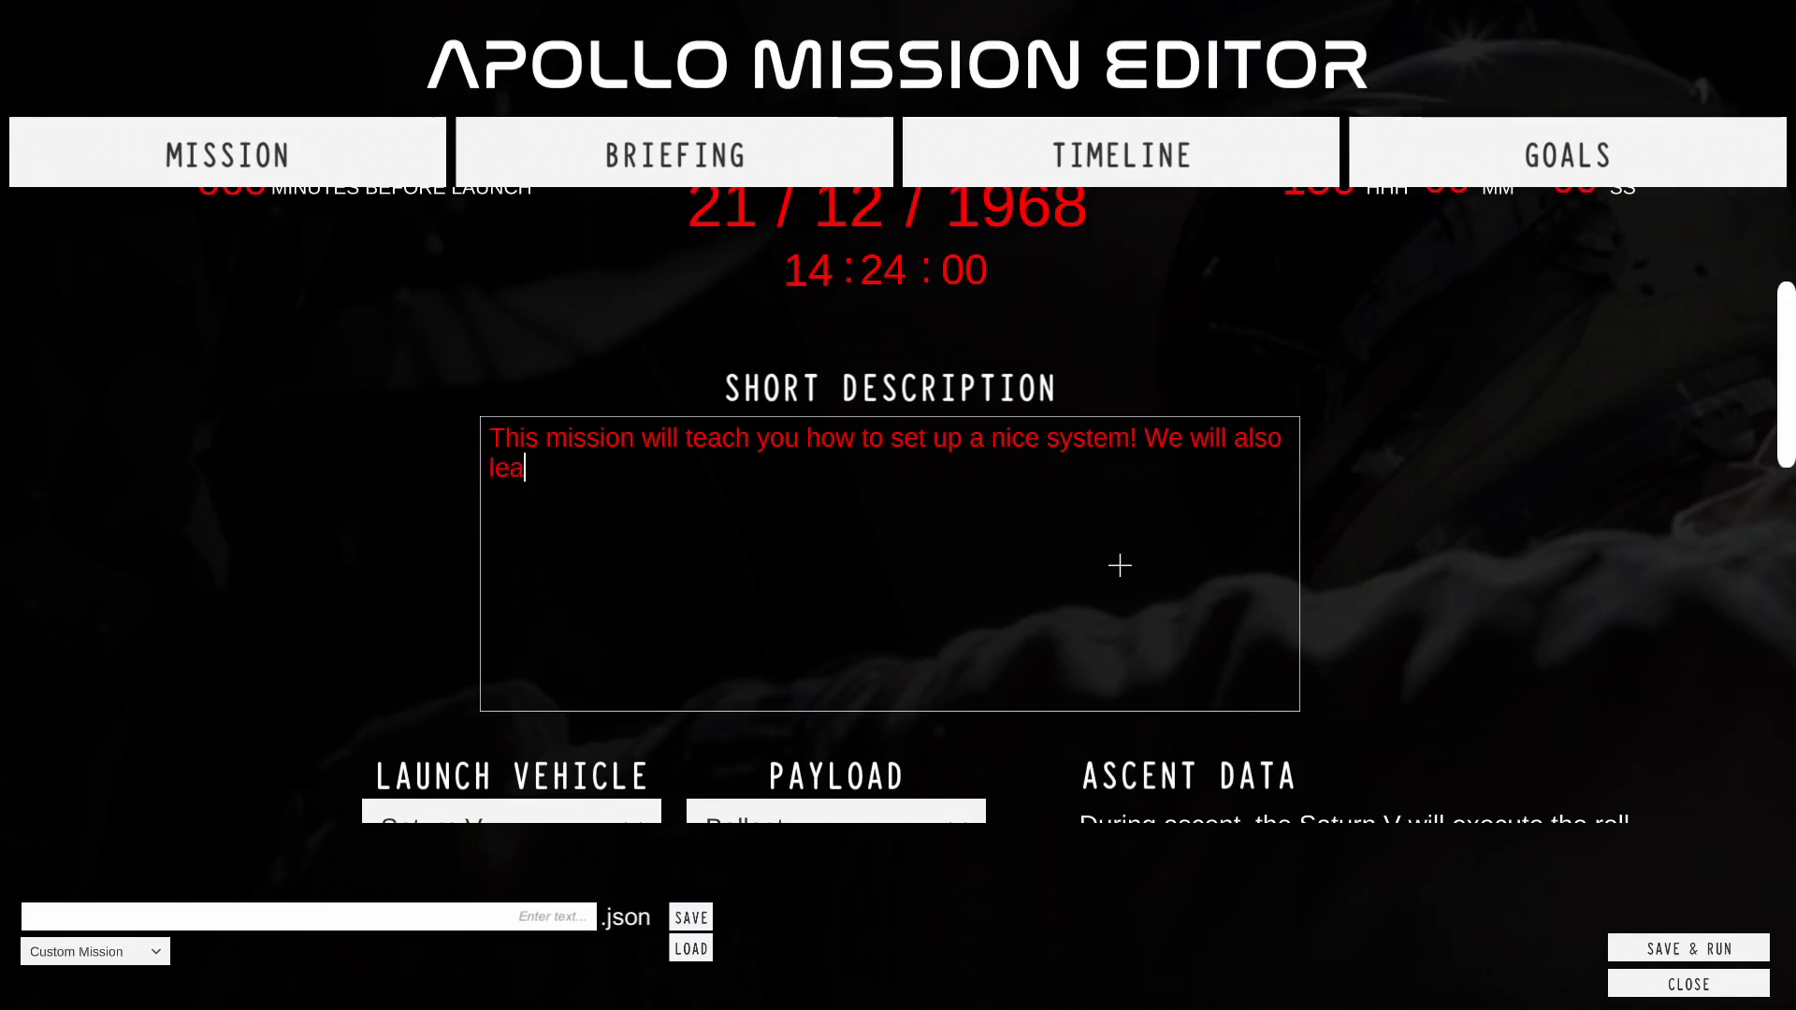
text(rn how to c)
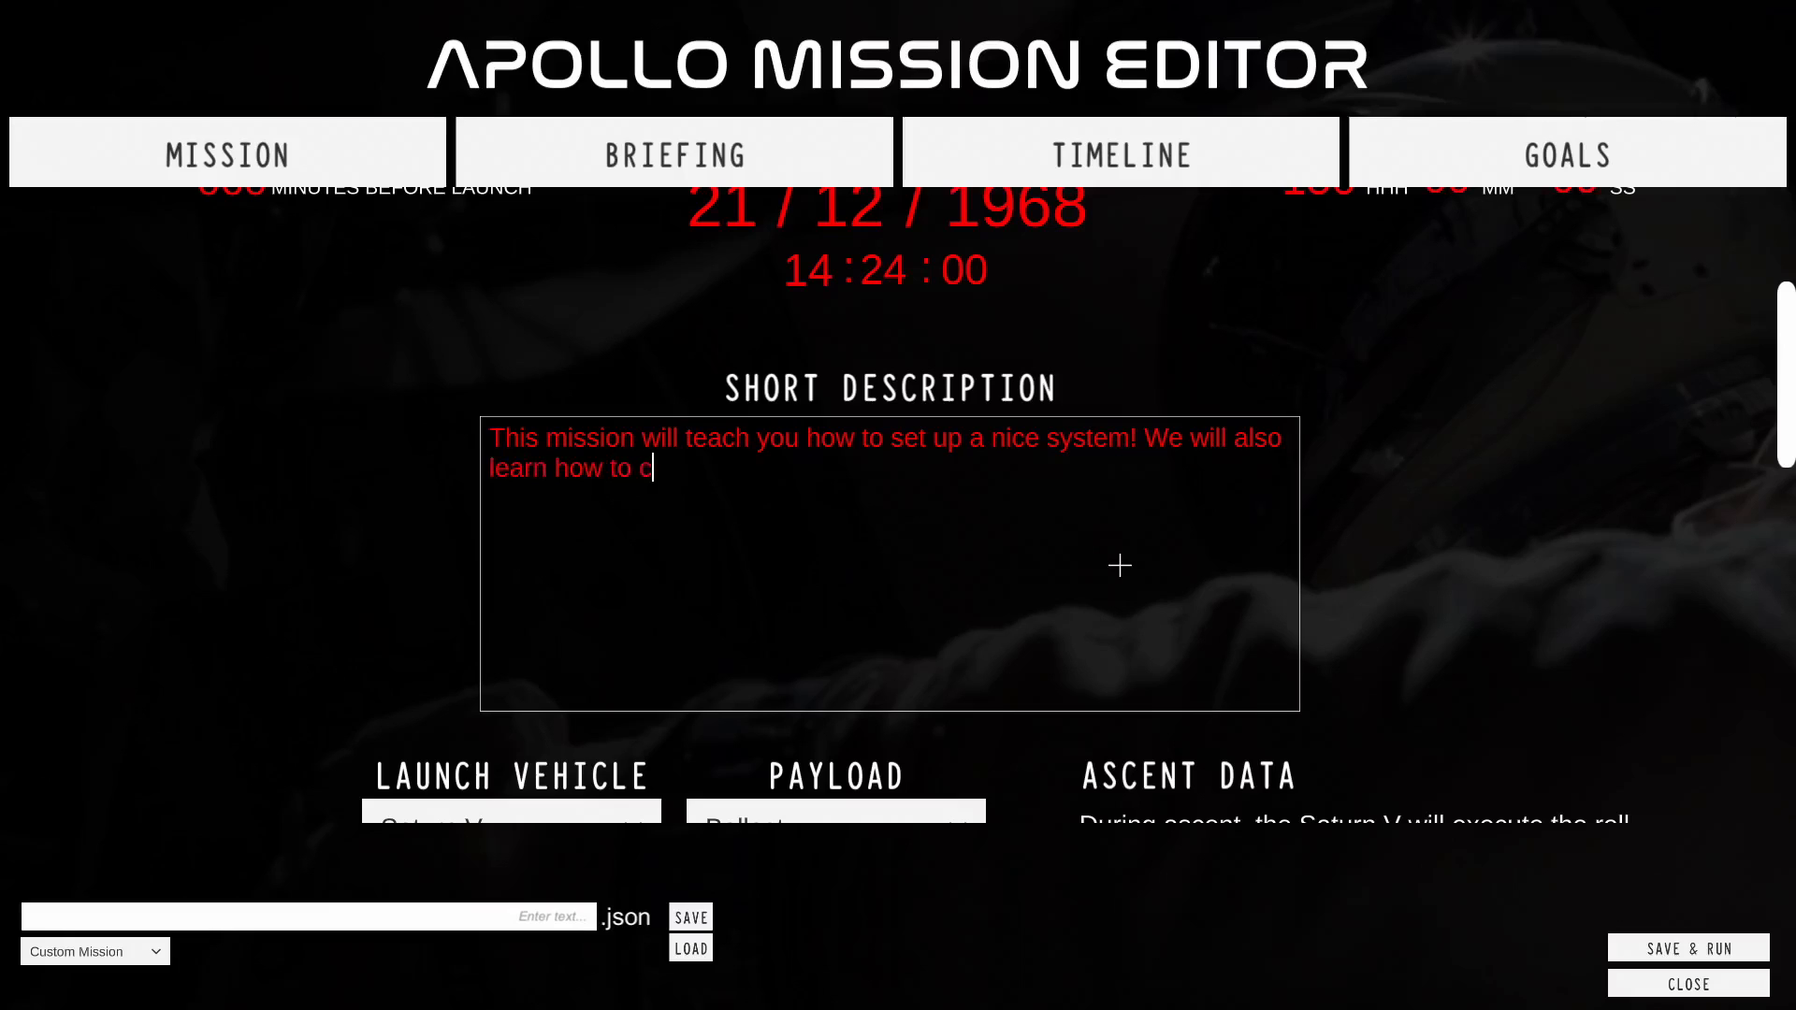
text(reate missions.)
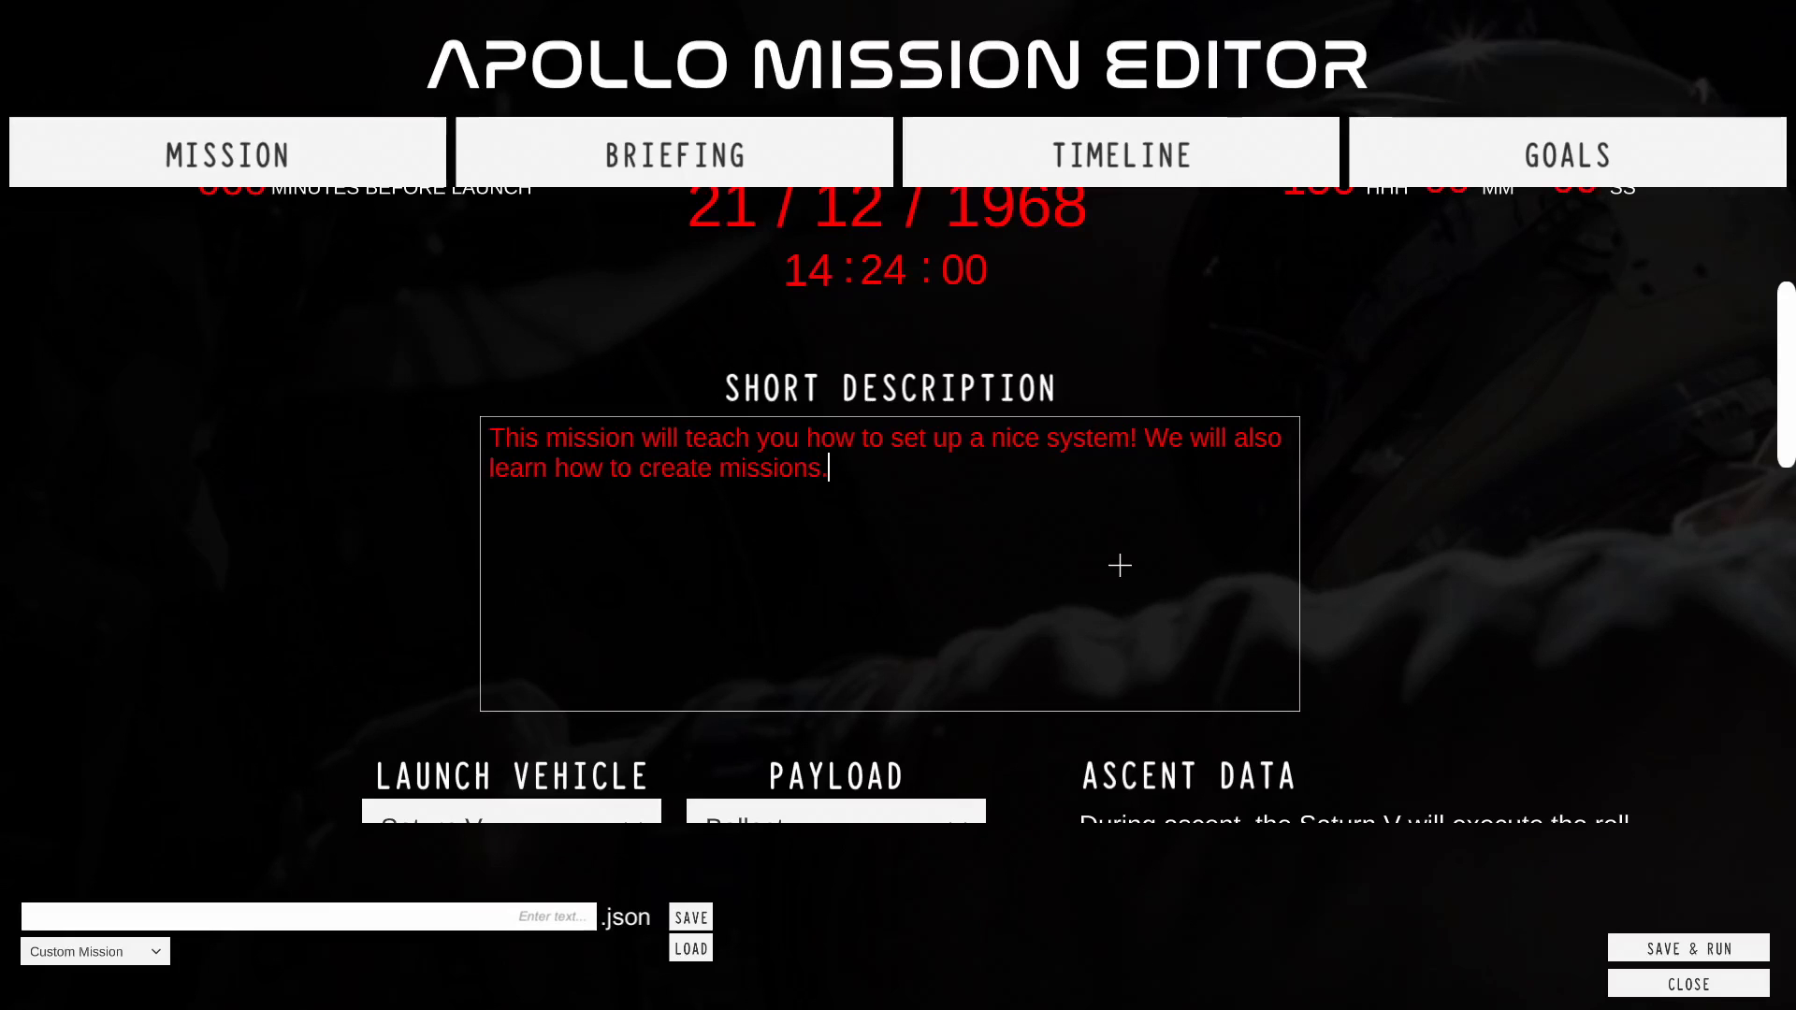
Keep Saturn V as the launch vehicle and set the mission payload to Lunar Module.
scroll(1434, 599, down, 1)
scroll(1434, 591, down, 2)
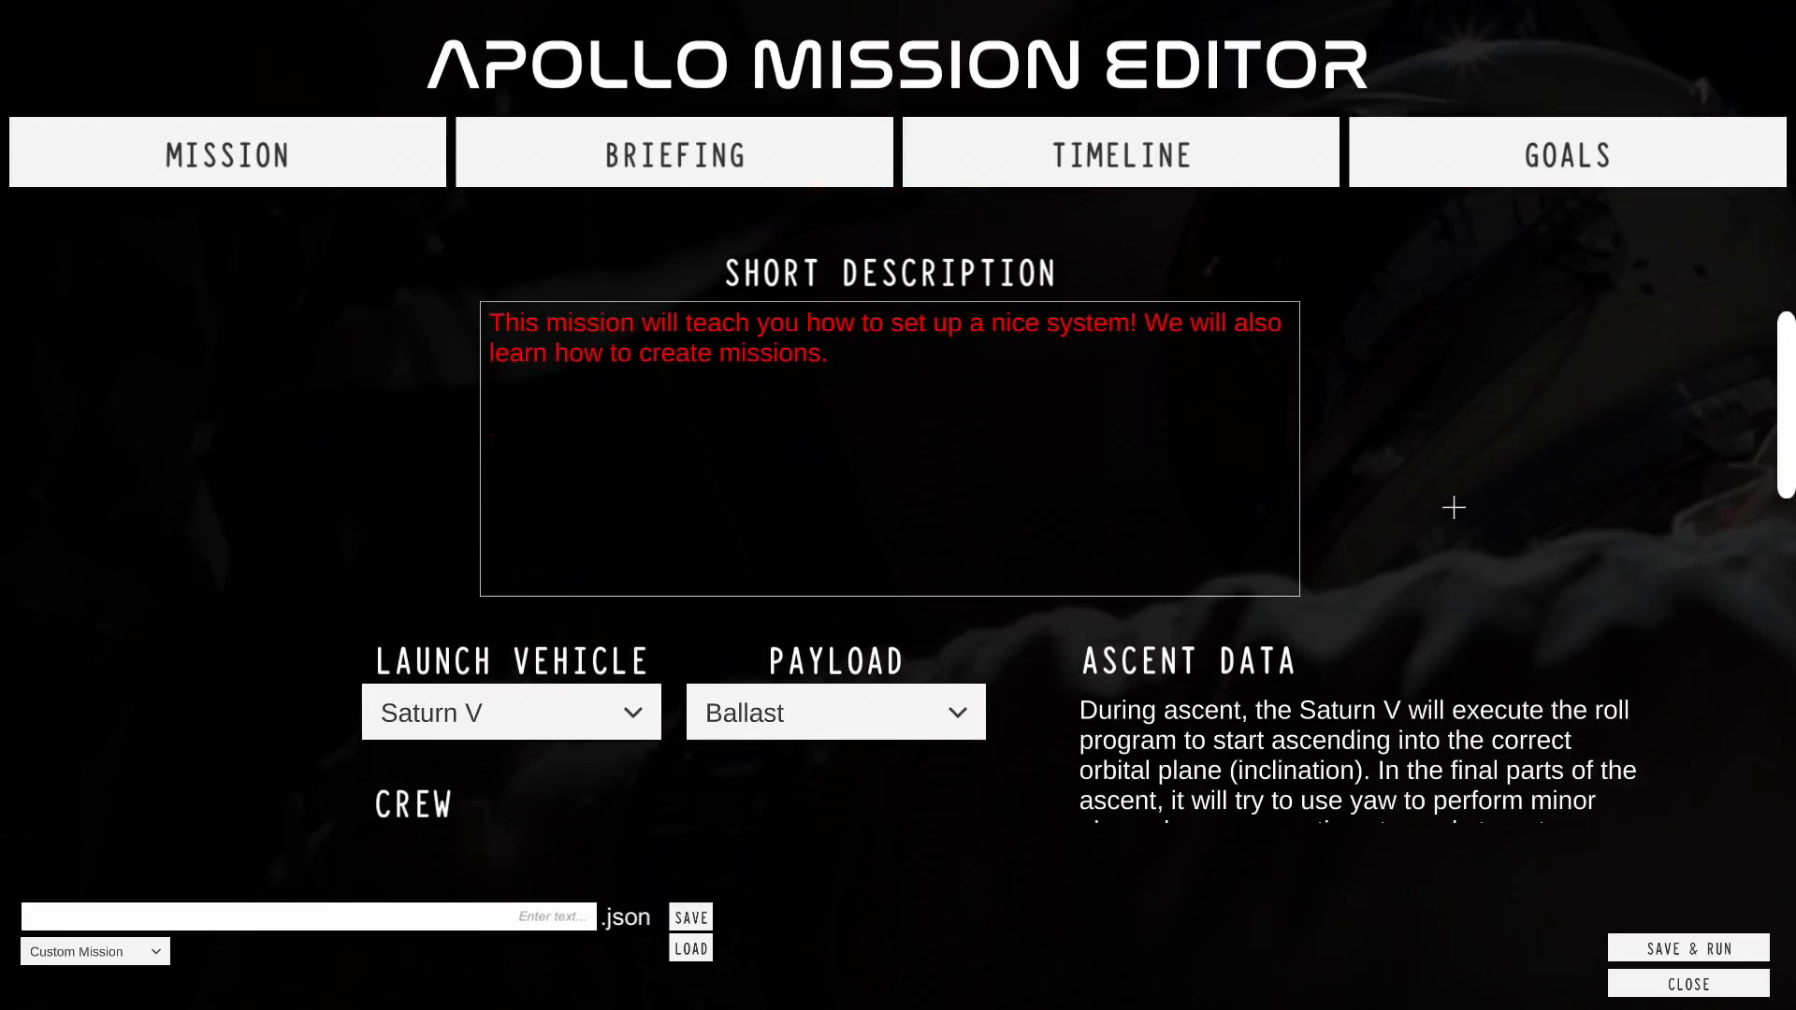
scroll(267, 666, down, 1)
click(510, 571)
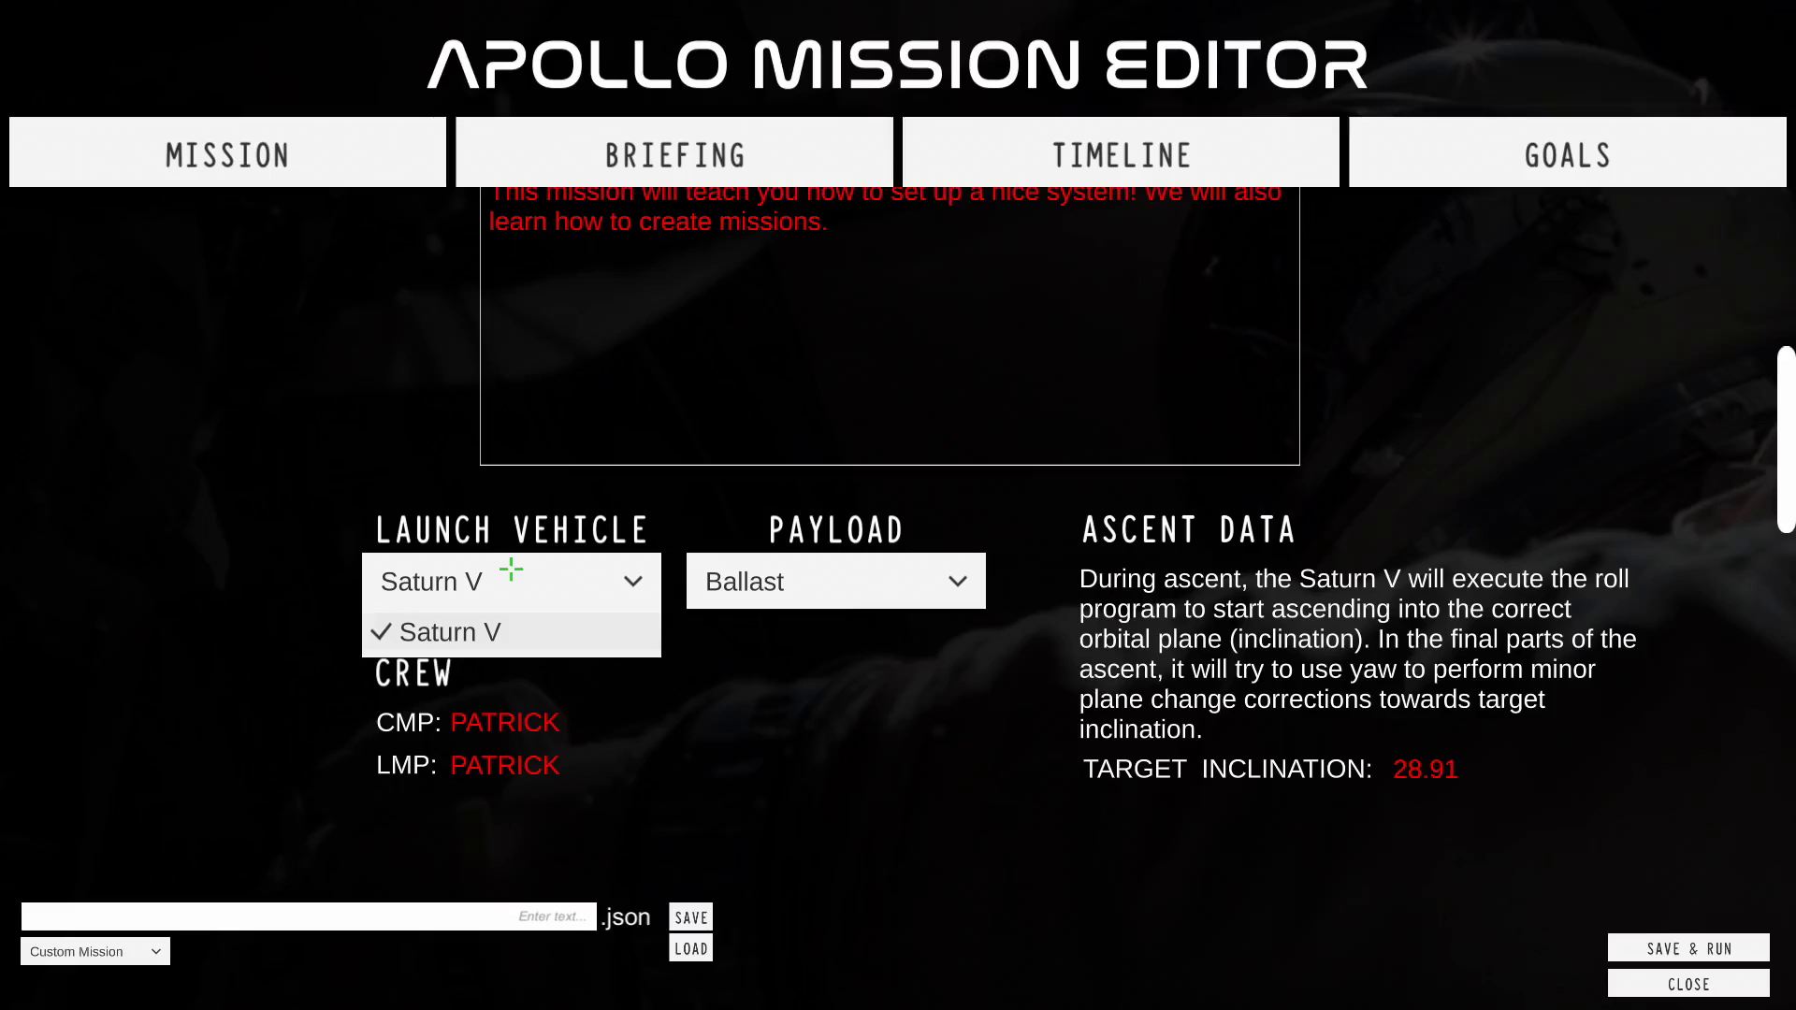
click(831, 625)
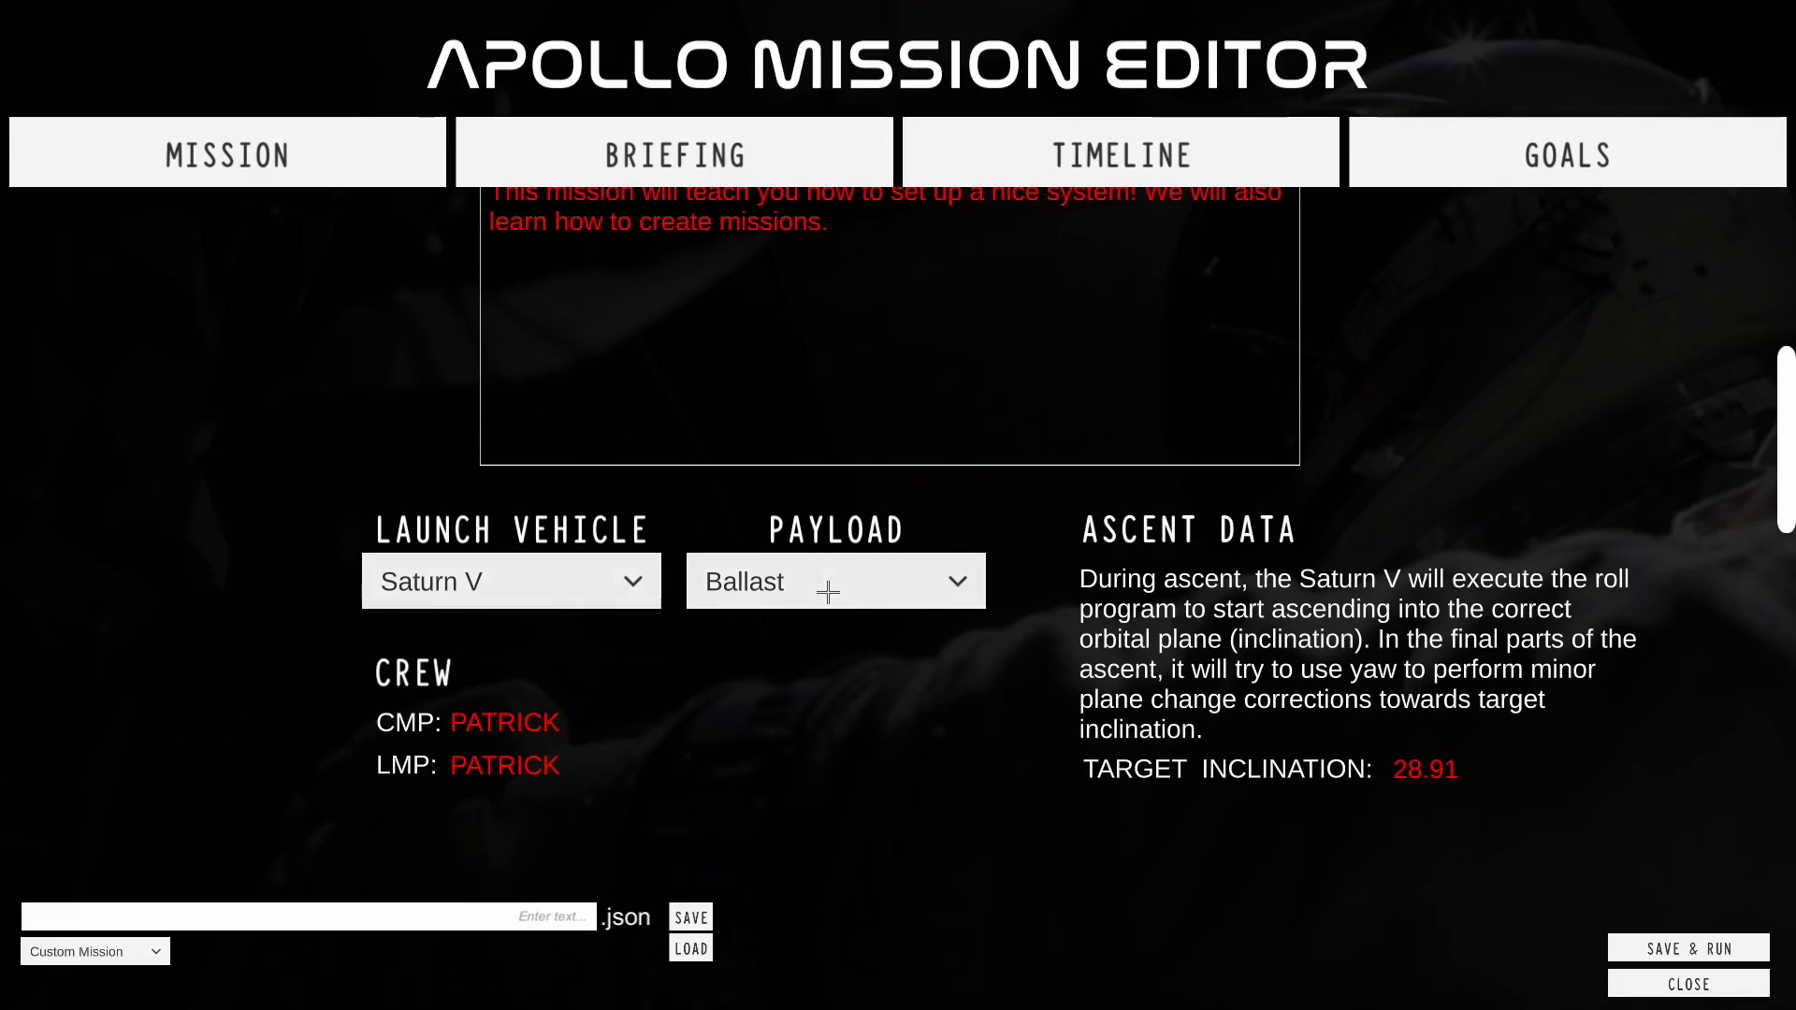
click(781, 588)
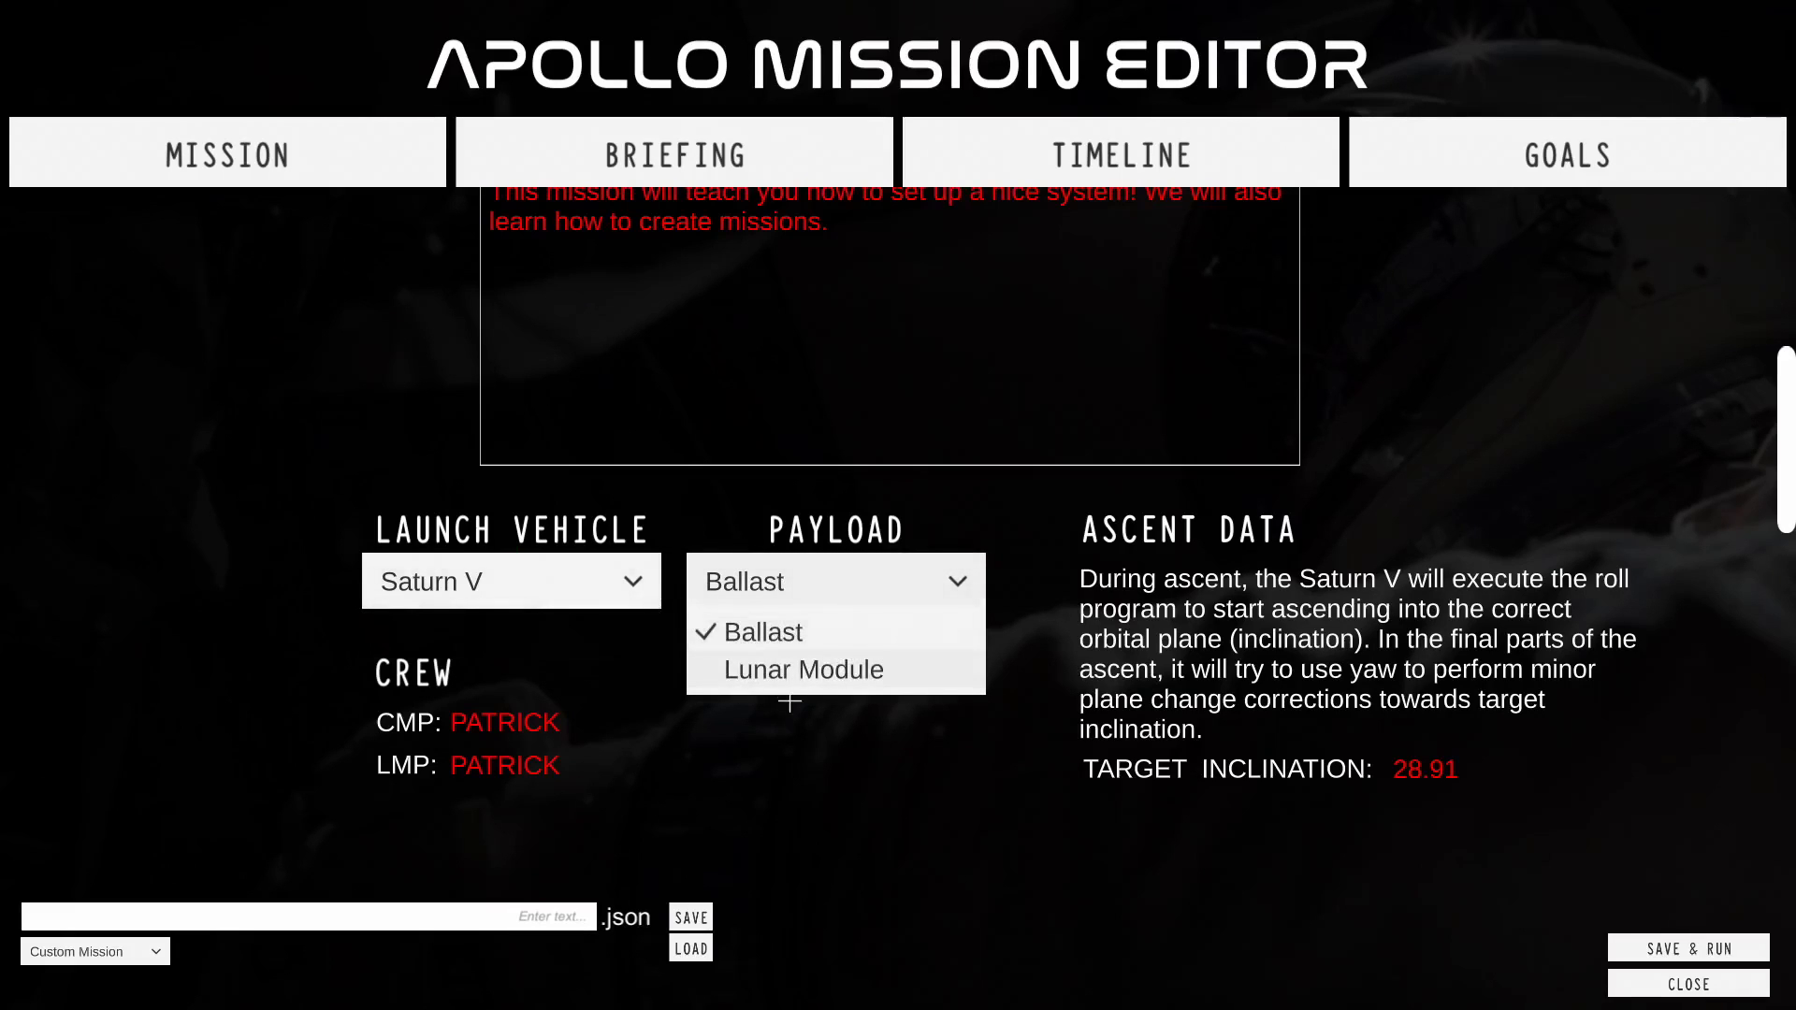
click(795, 670)
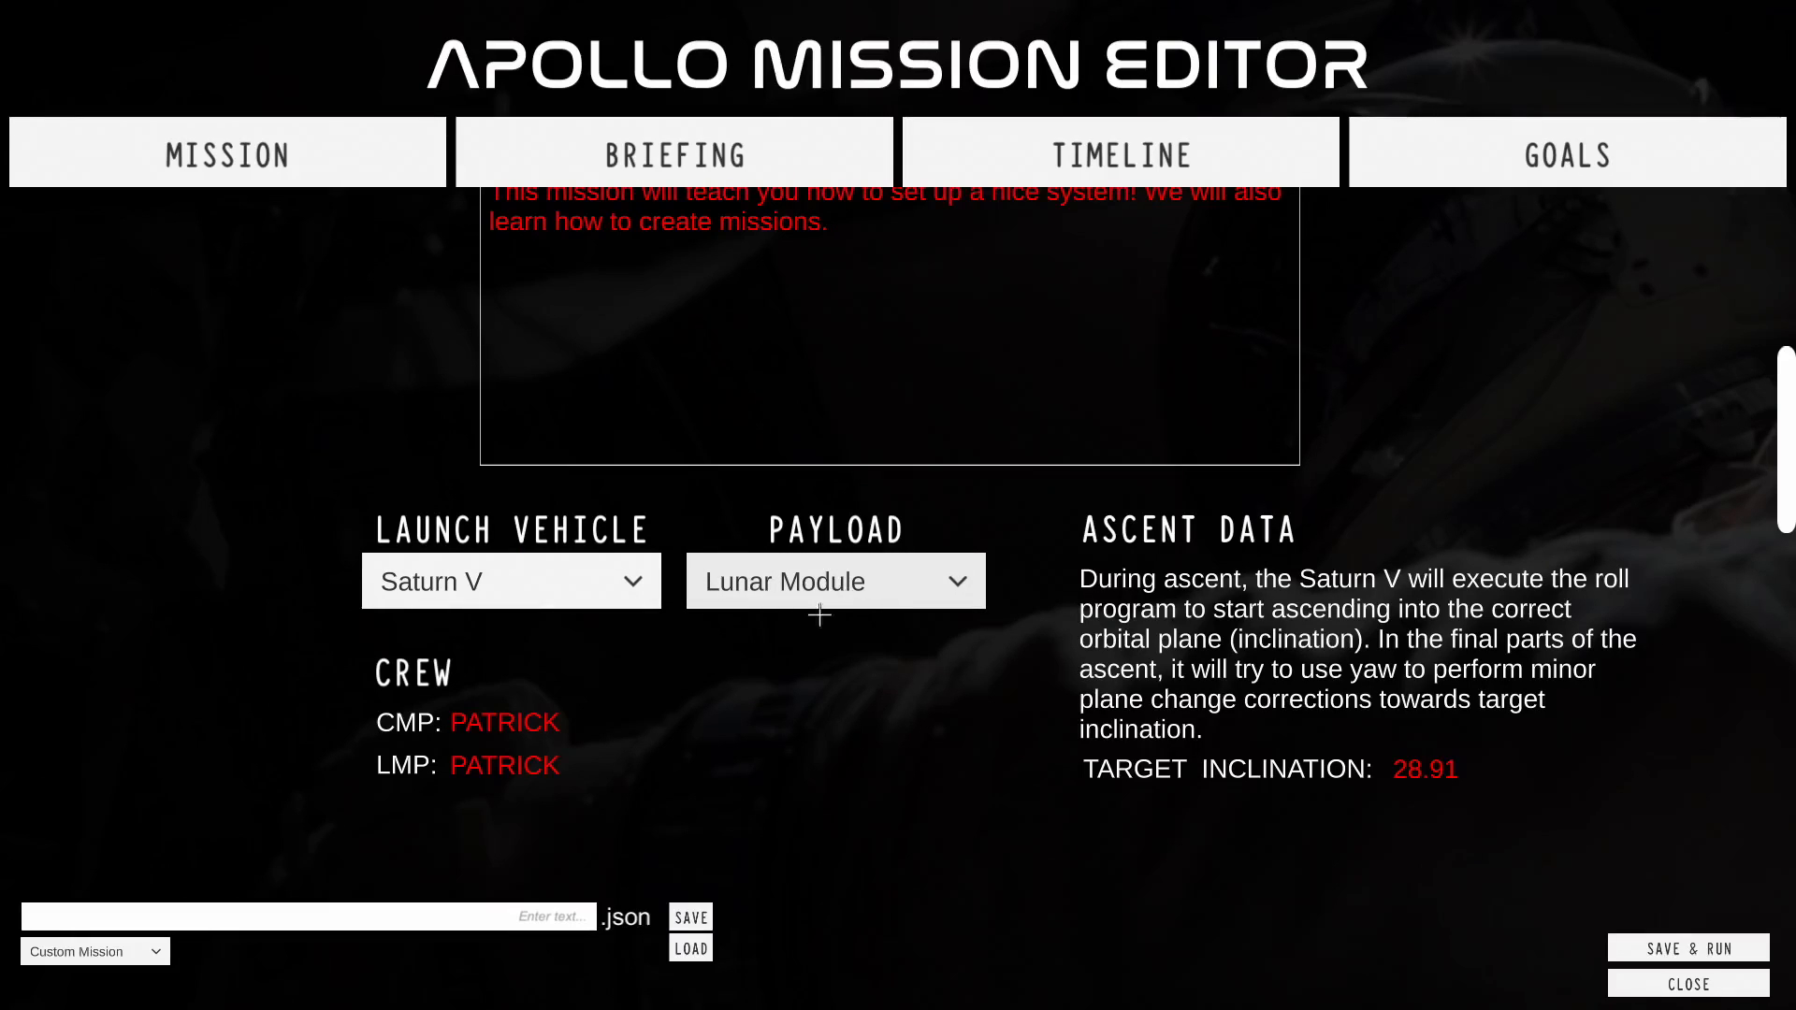
Replace the CMP and LMP crew entries with the new astronauts' first names.
scroll(1061, 681, down, 2)
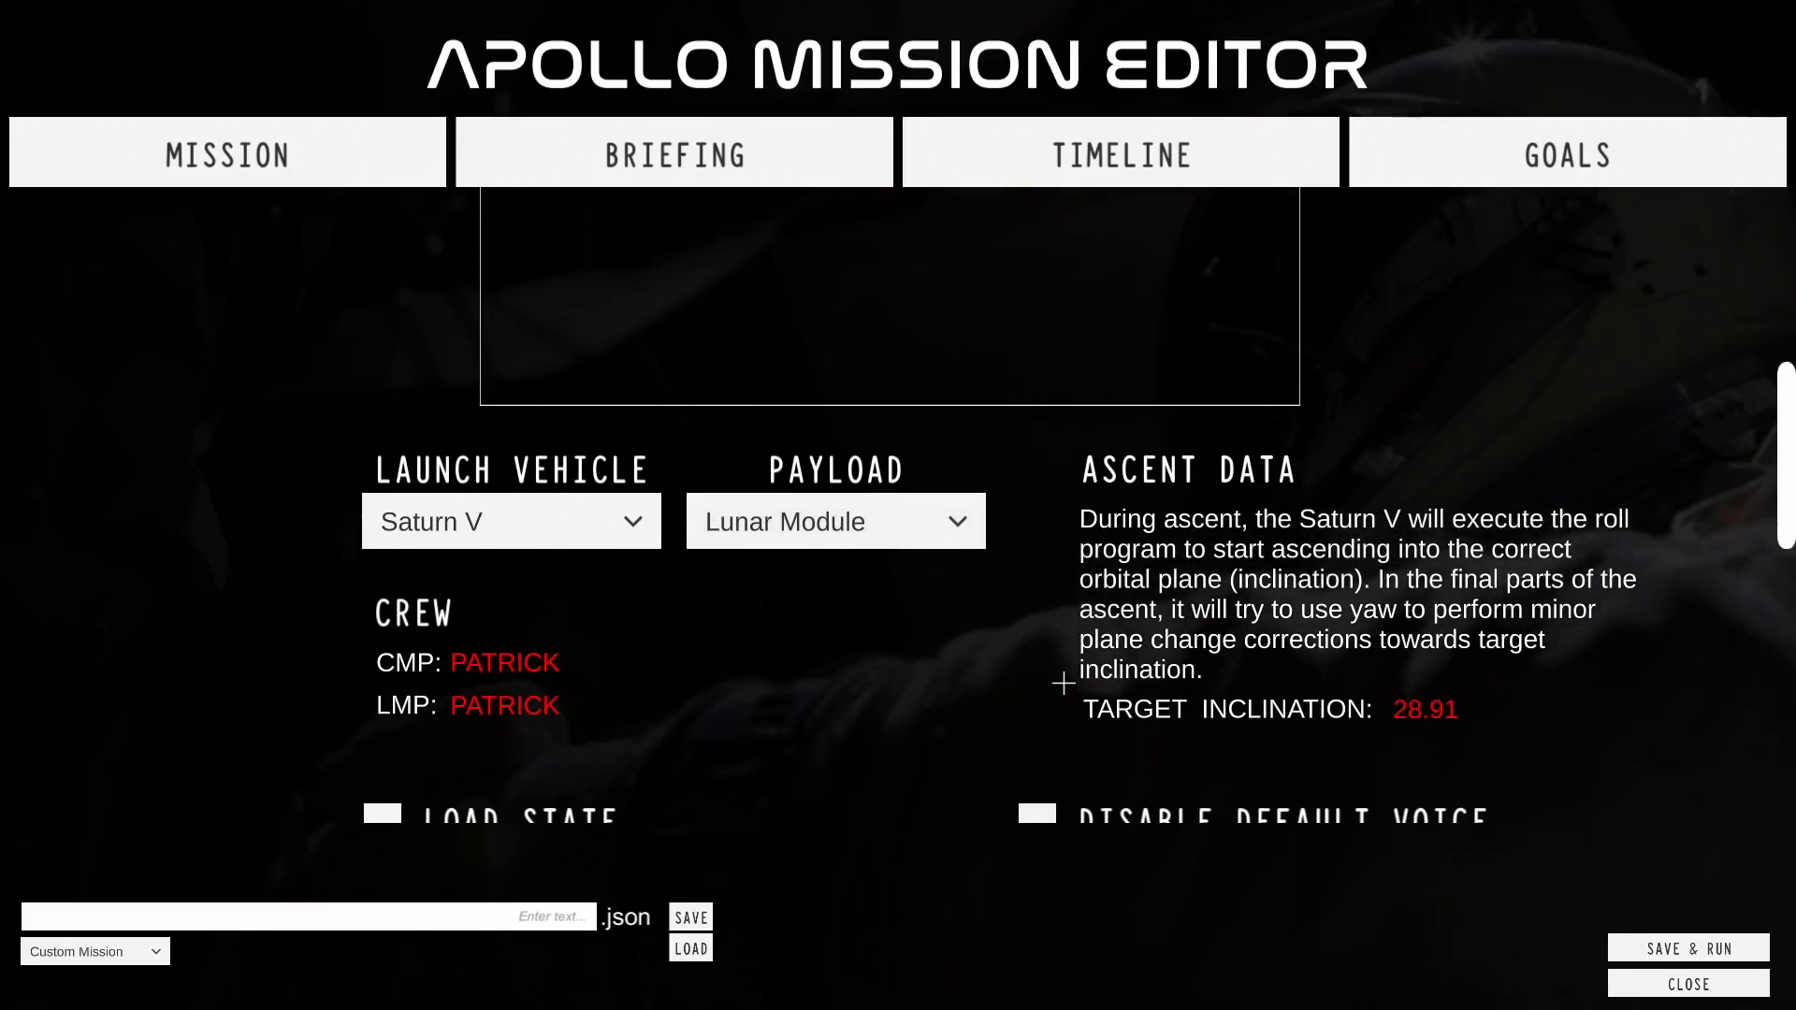
click(874, 643)
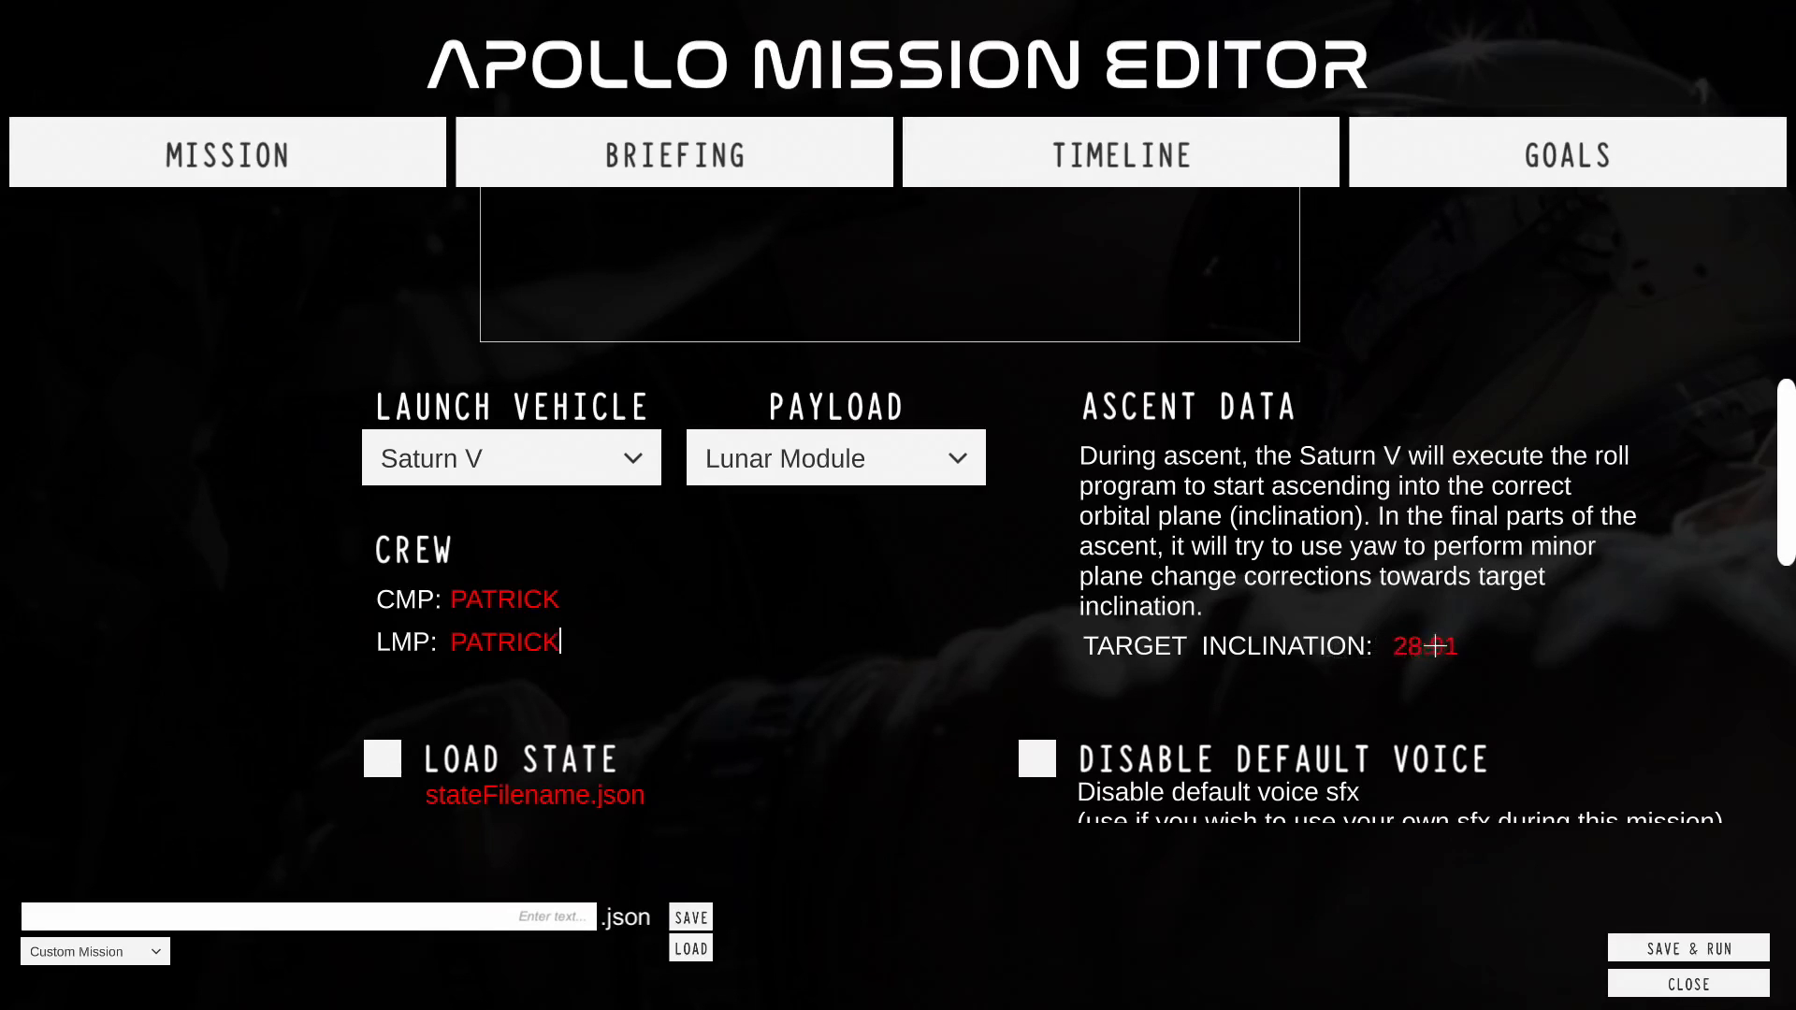
scroll(952, 702, down, 1)
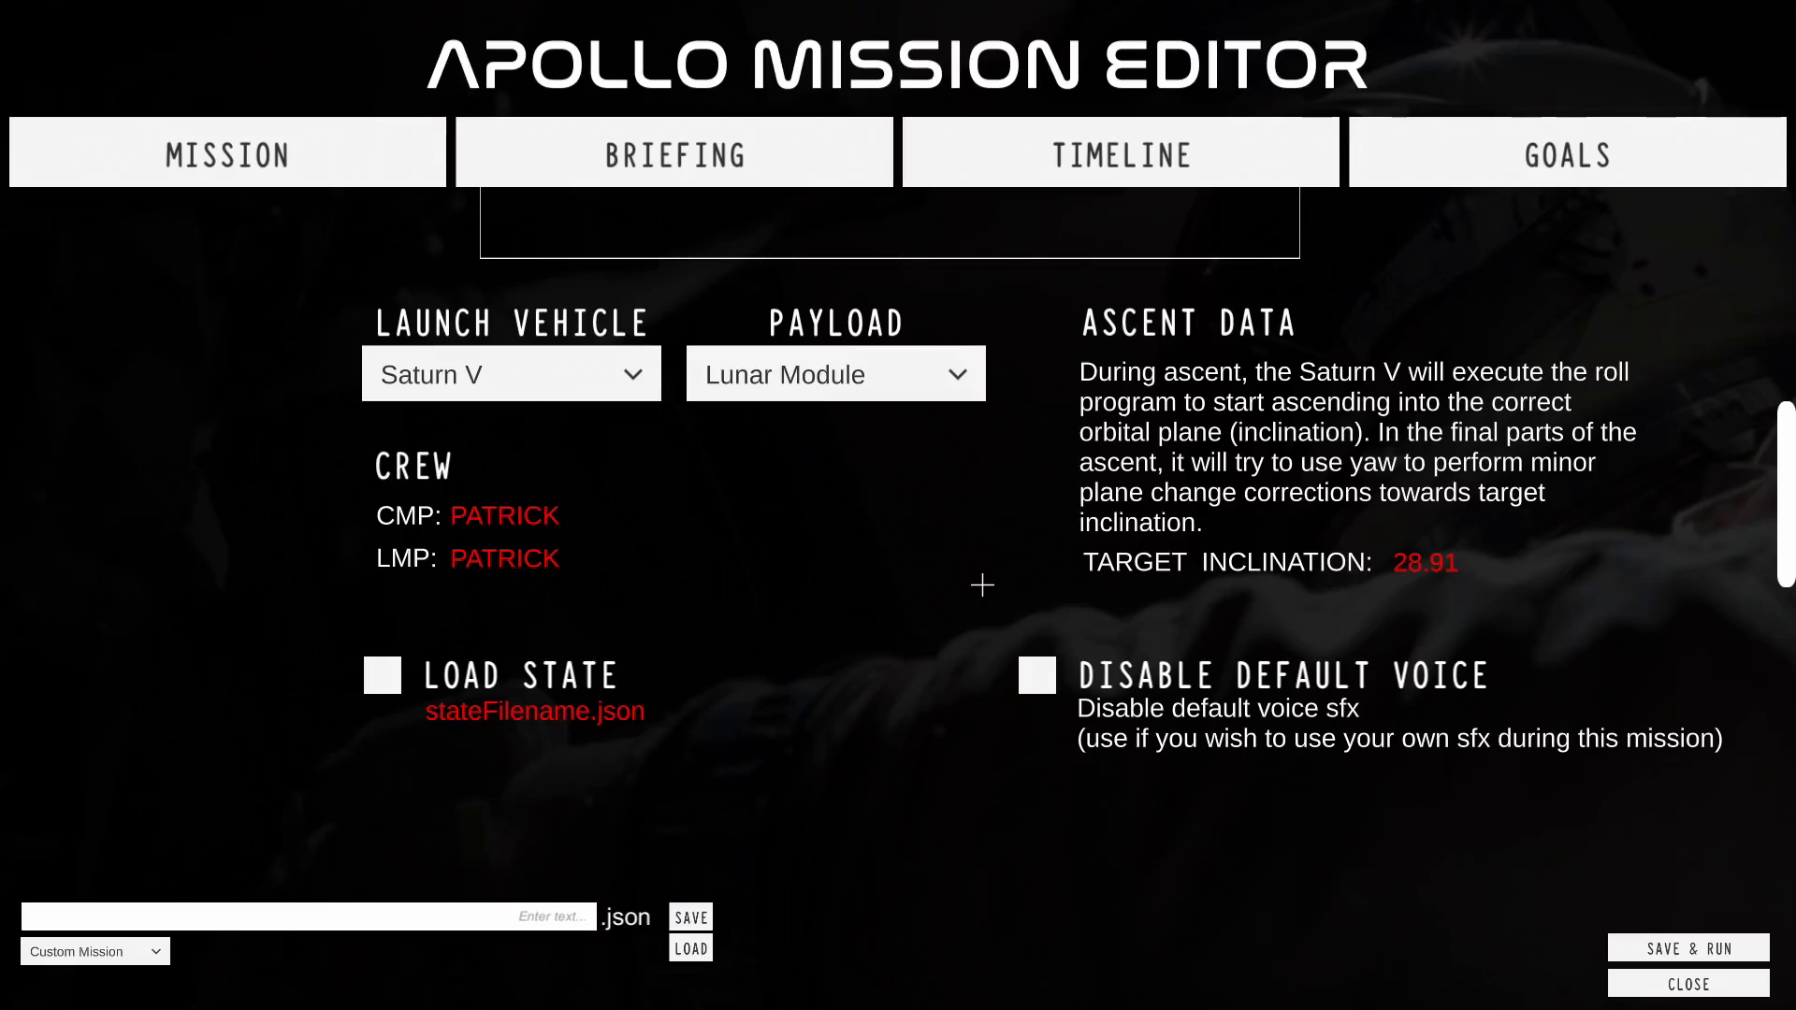
scroll(282, 513, up, 1)
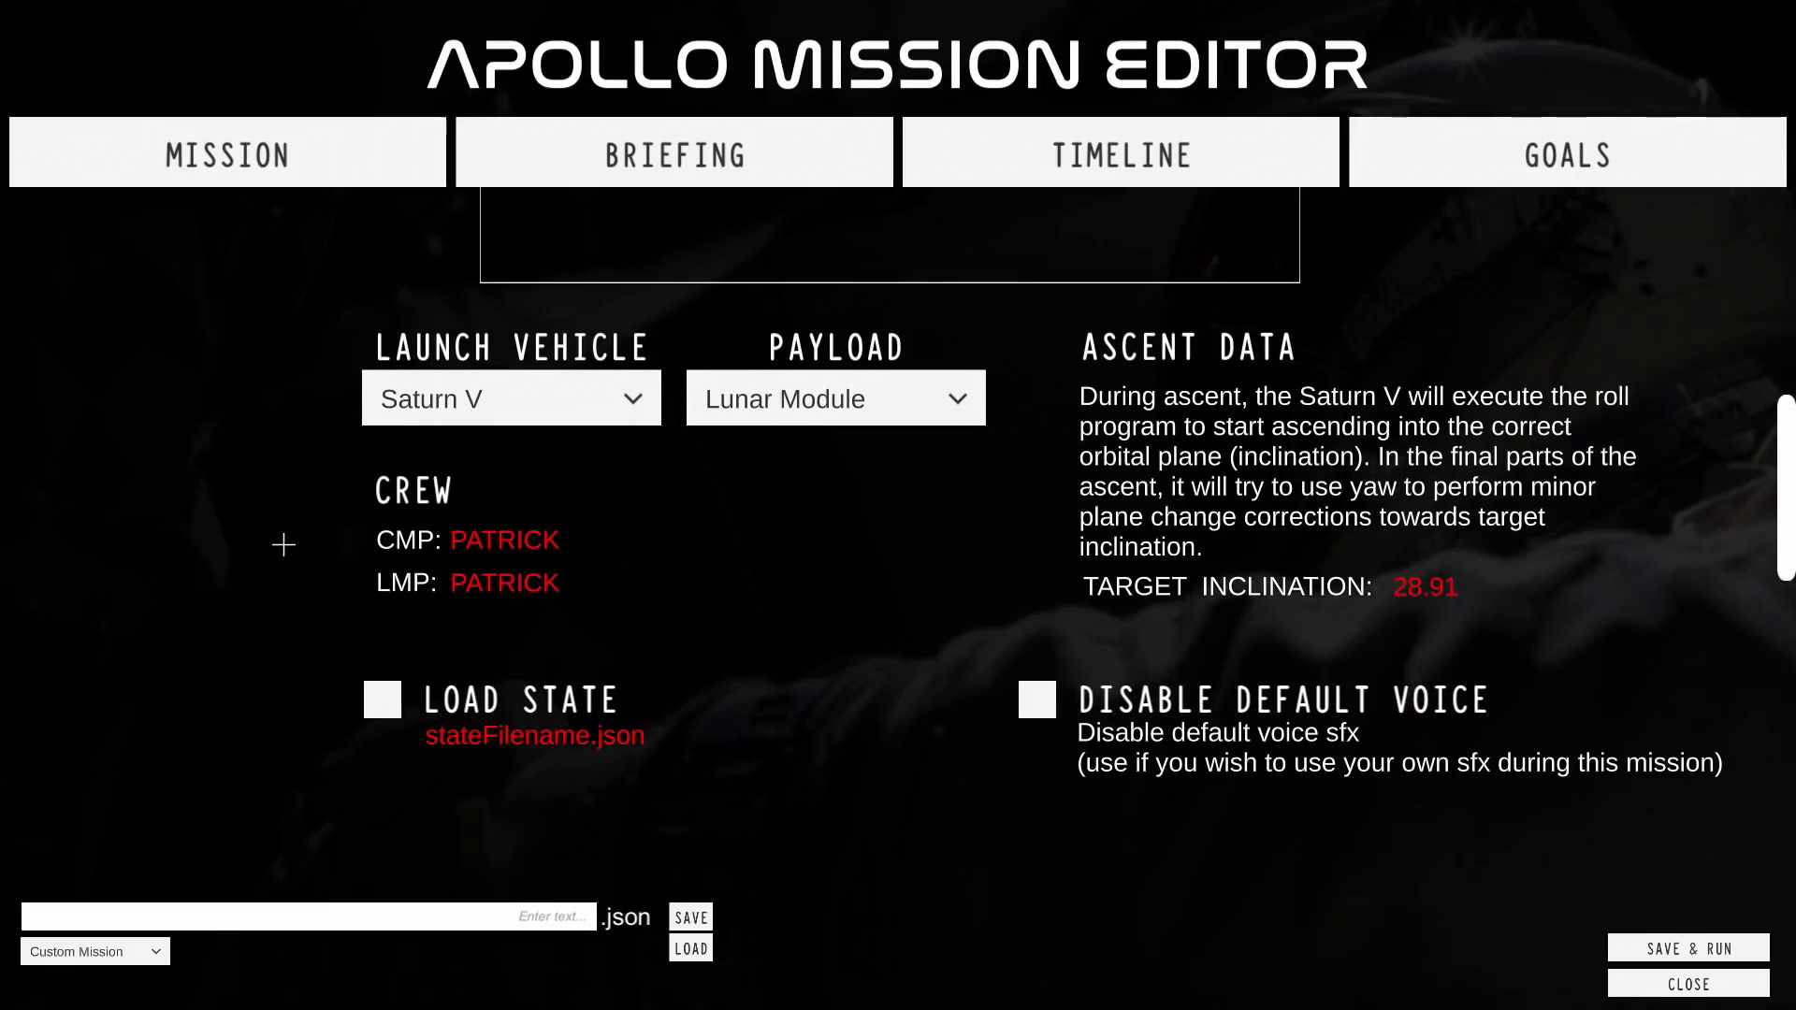
click(528, 552)
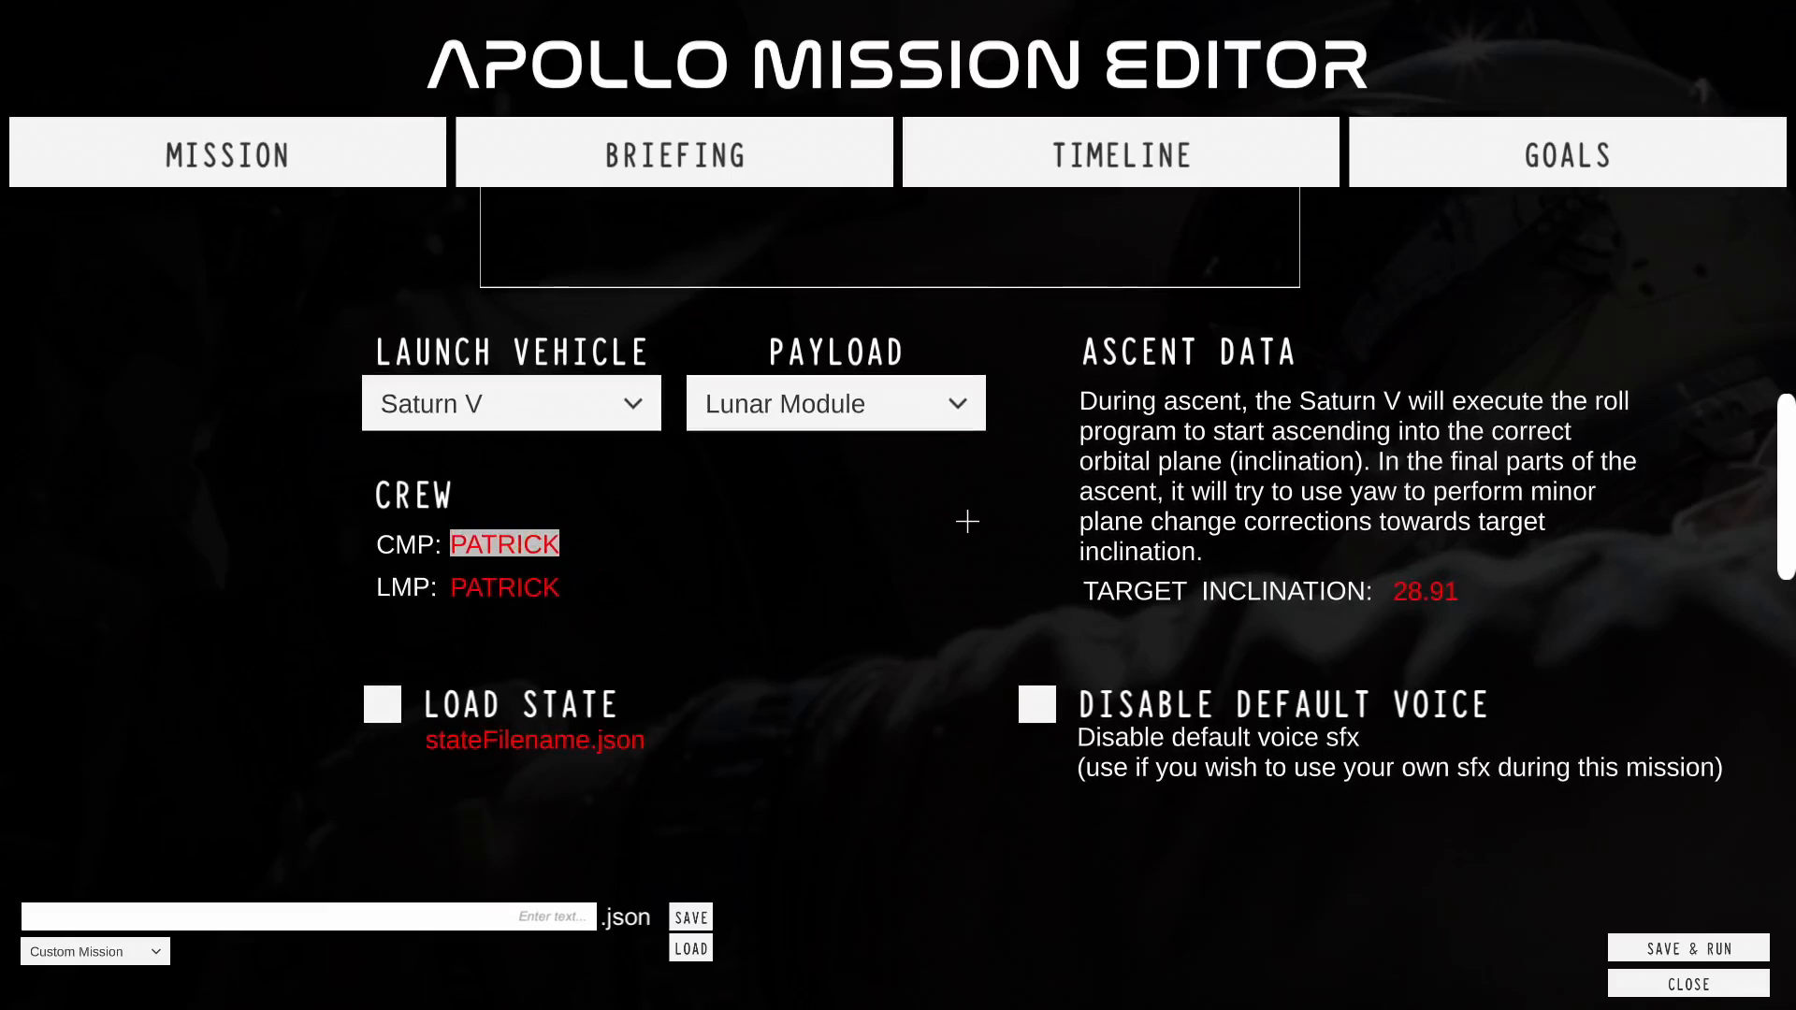
text(VICT)
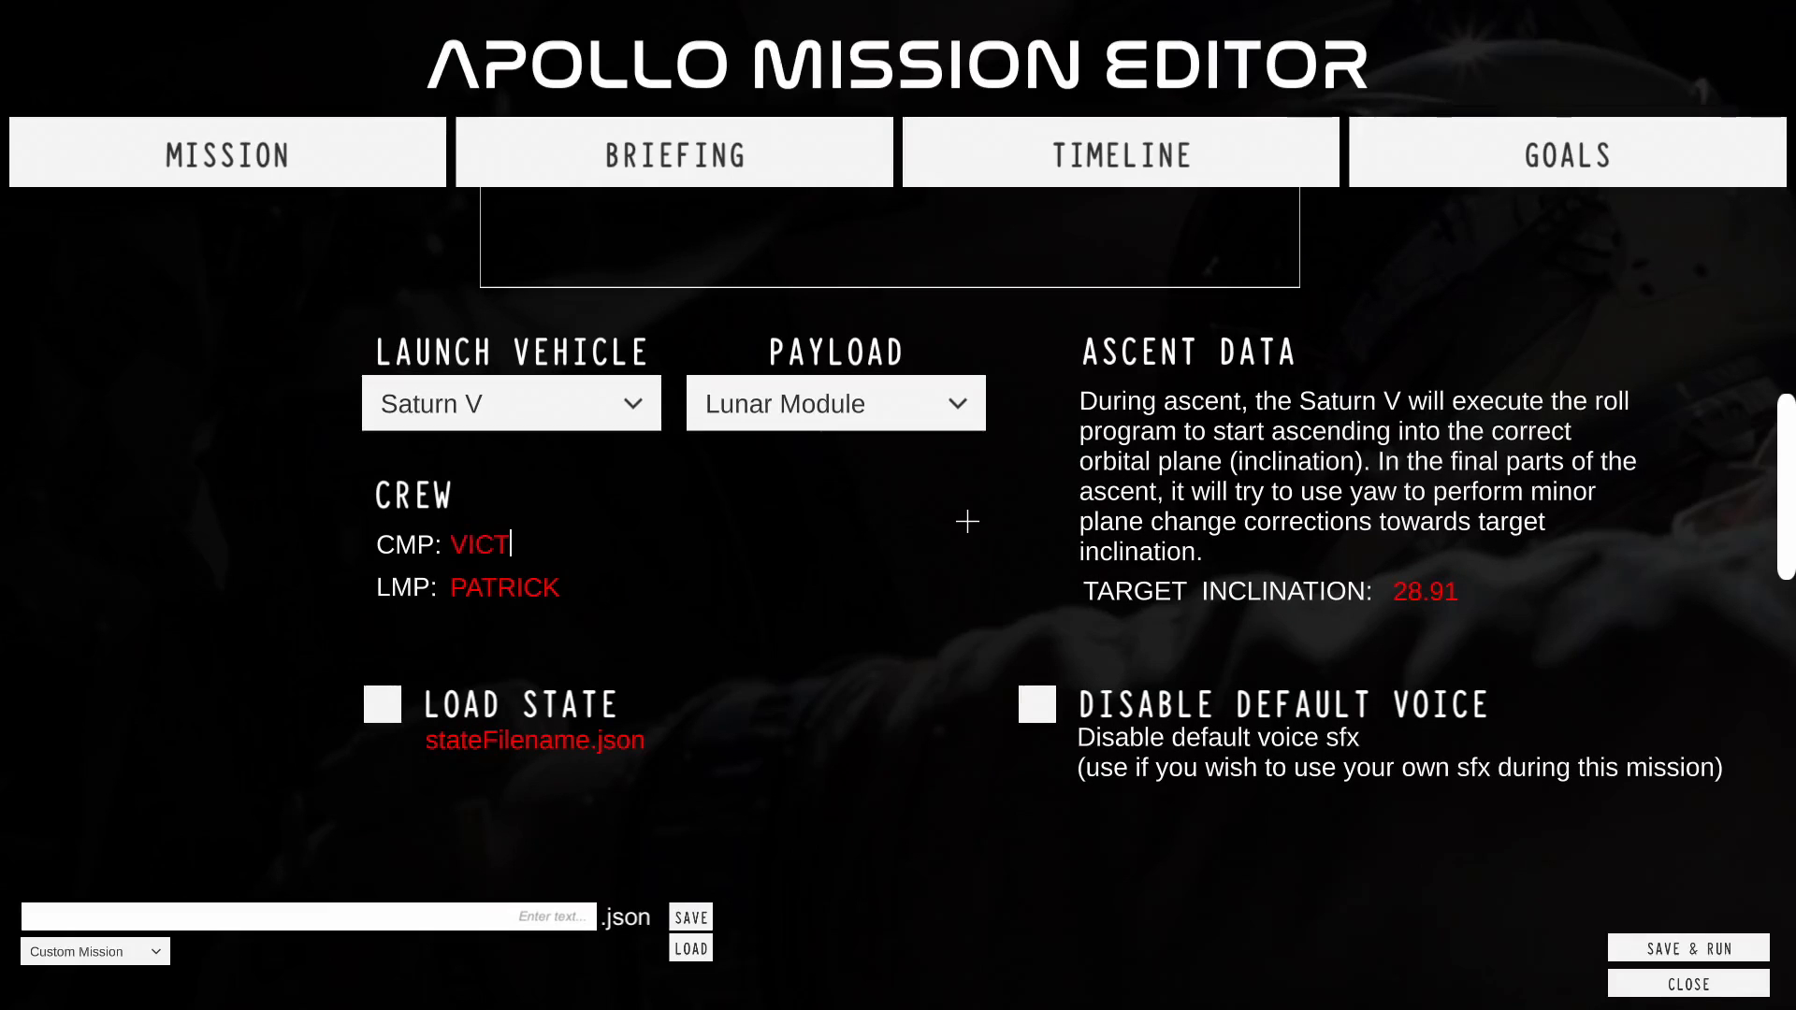
text(OR)
click(520, 591)
text(TH)
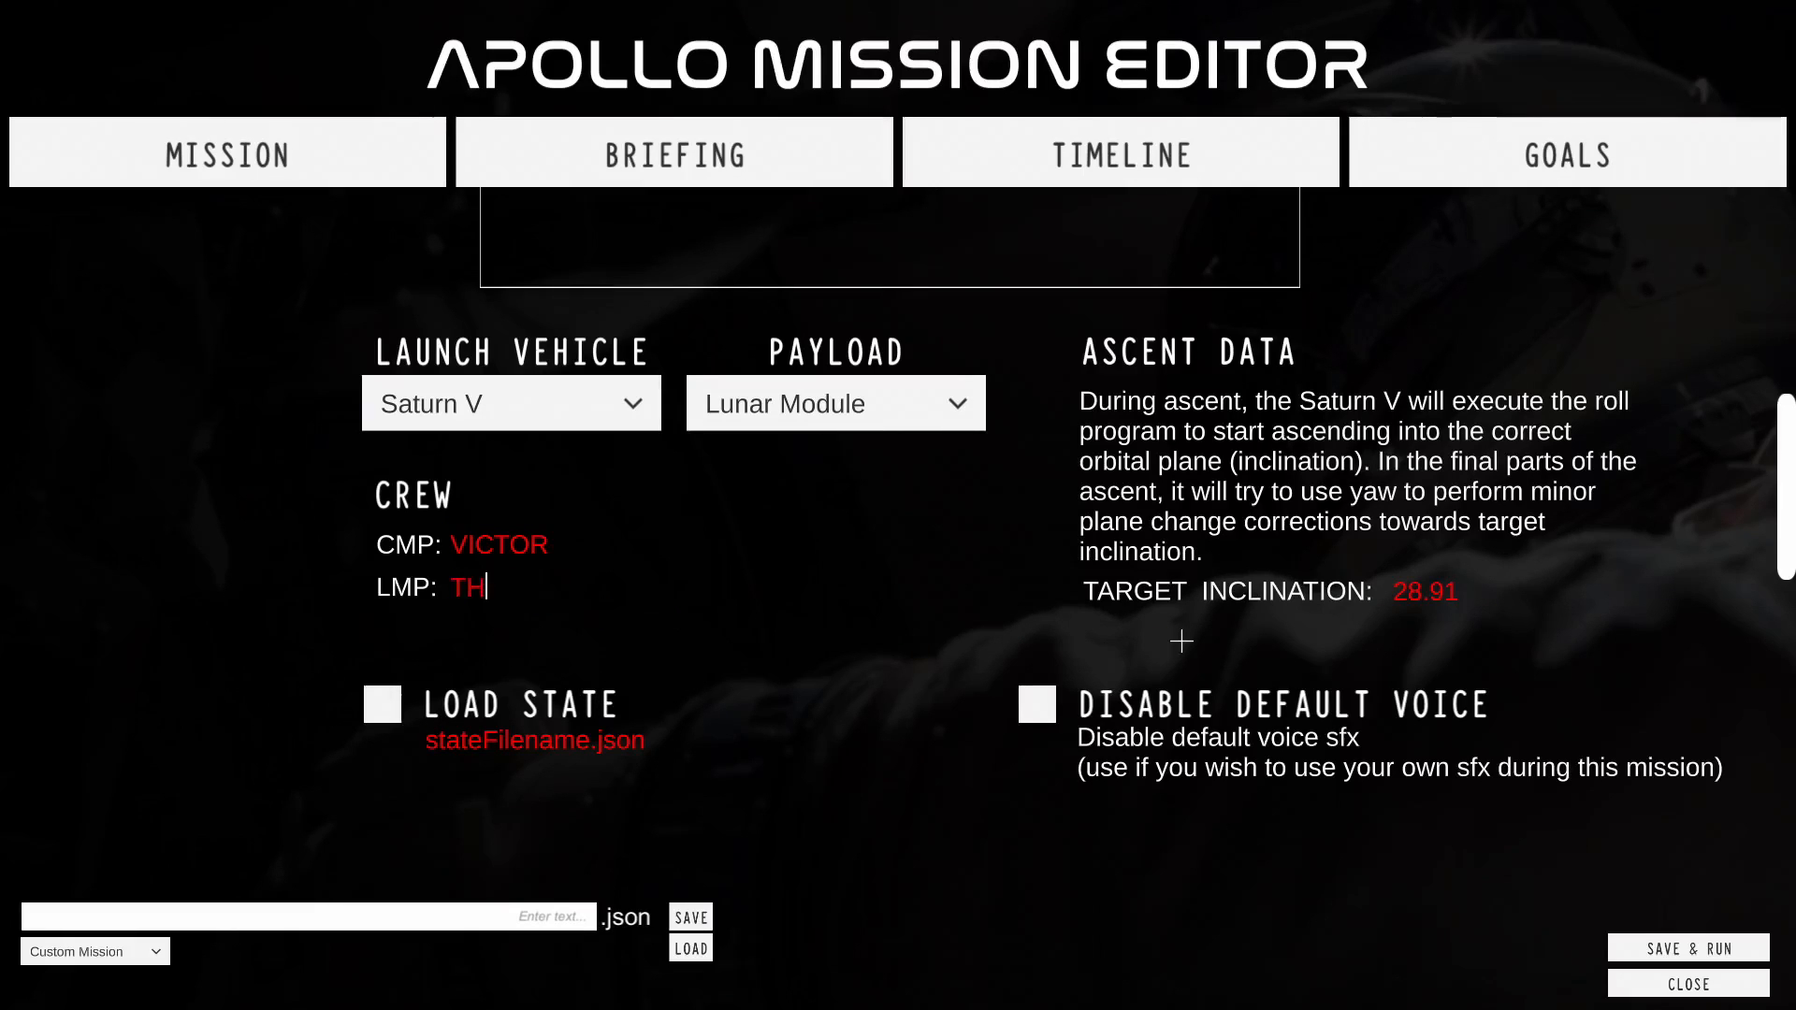
text(OMAS)
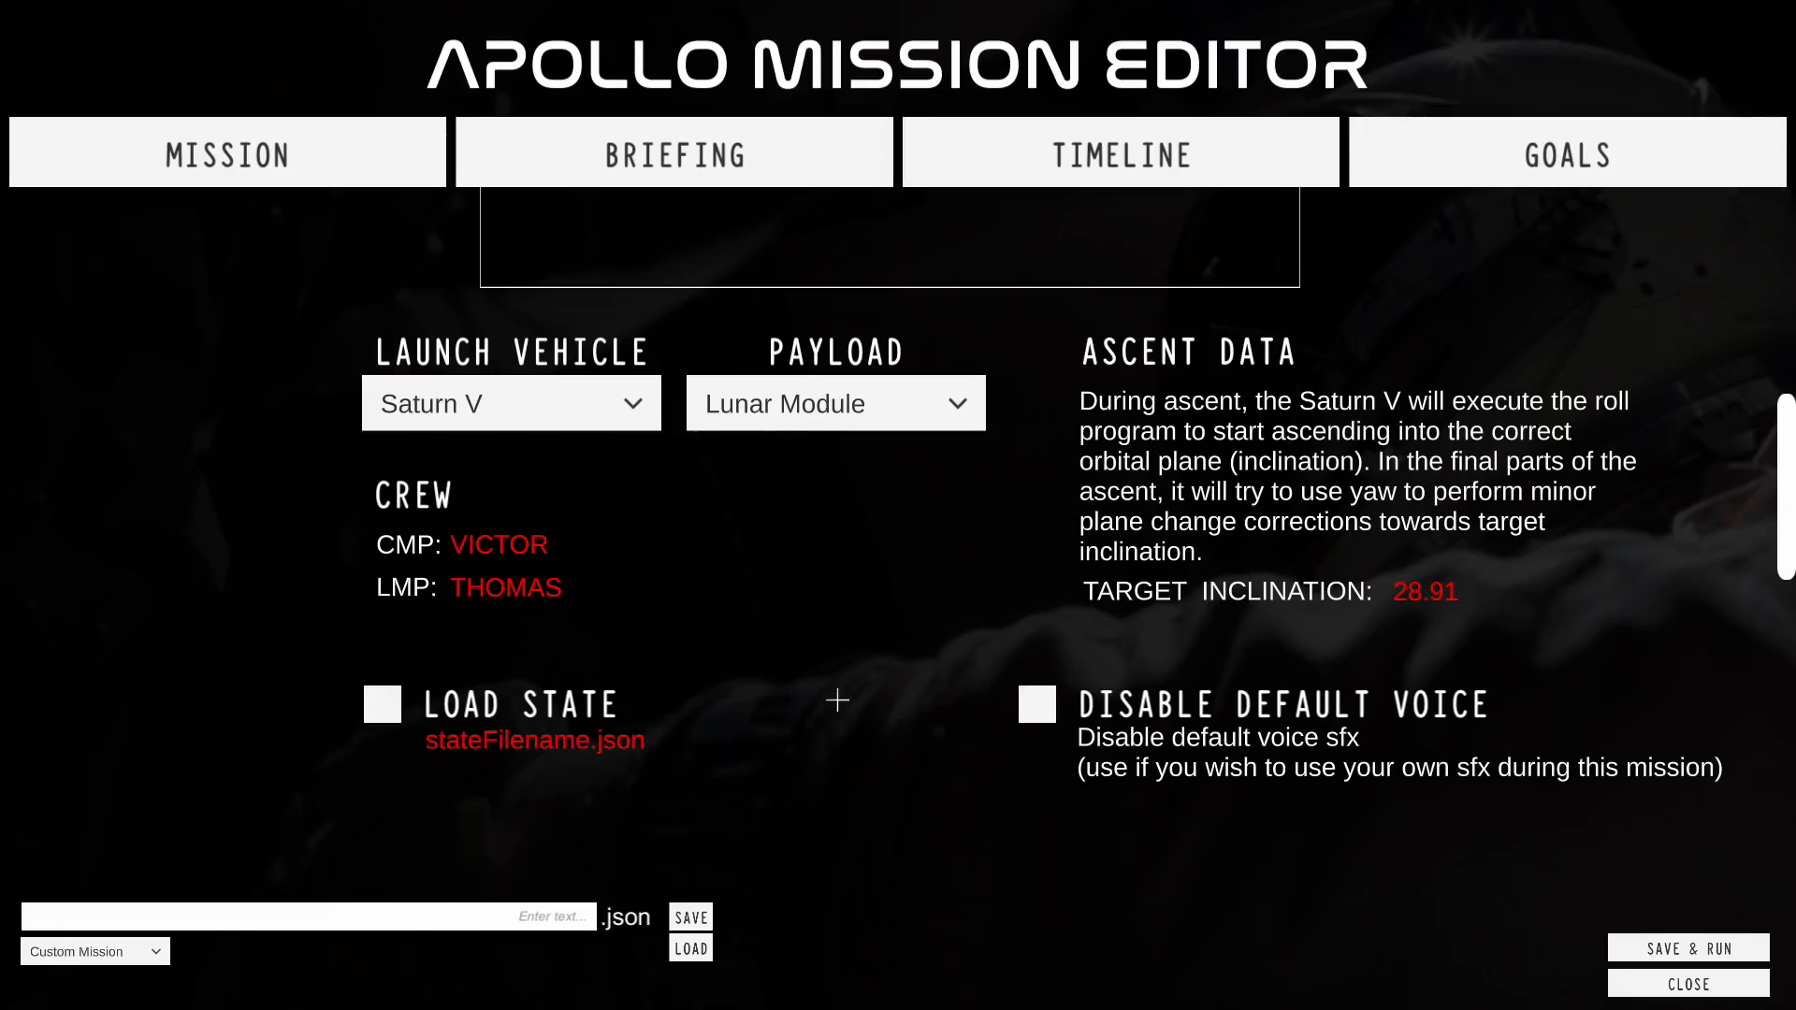
Try enabling the Load CM Panel State override and look through its preset choices.
scroll(874, 617, up, 1)
scroll(875, 709, down, 3)
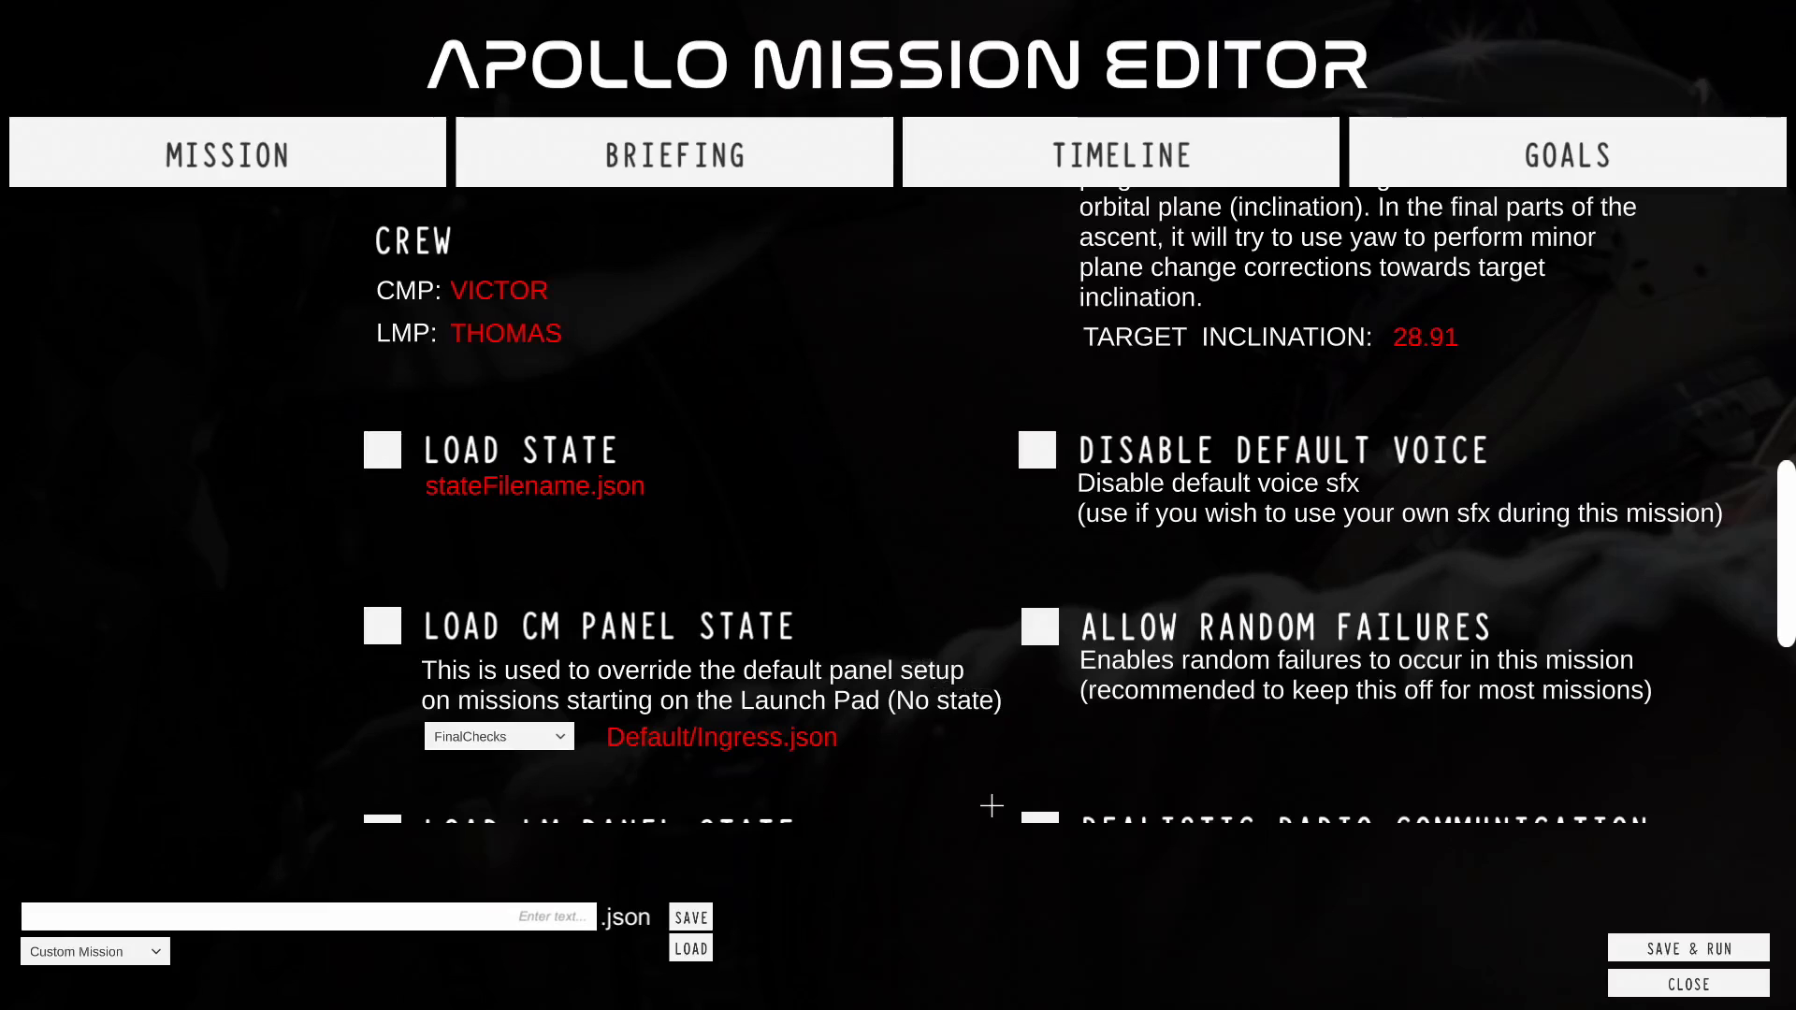
scroll(992, 804, down, 2)
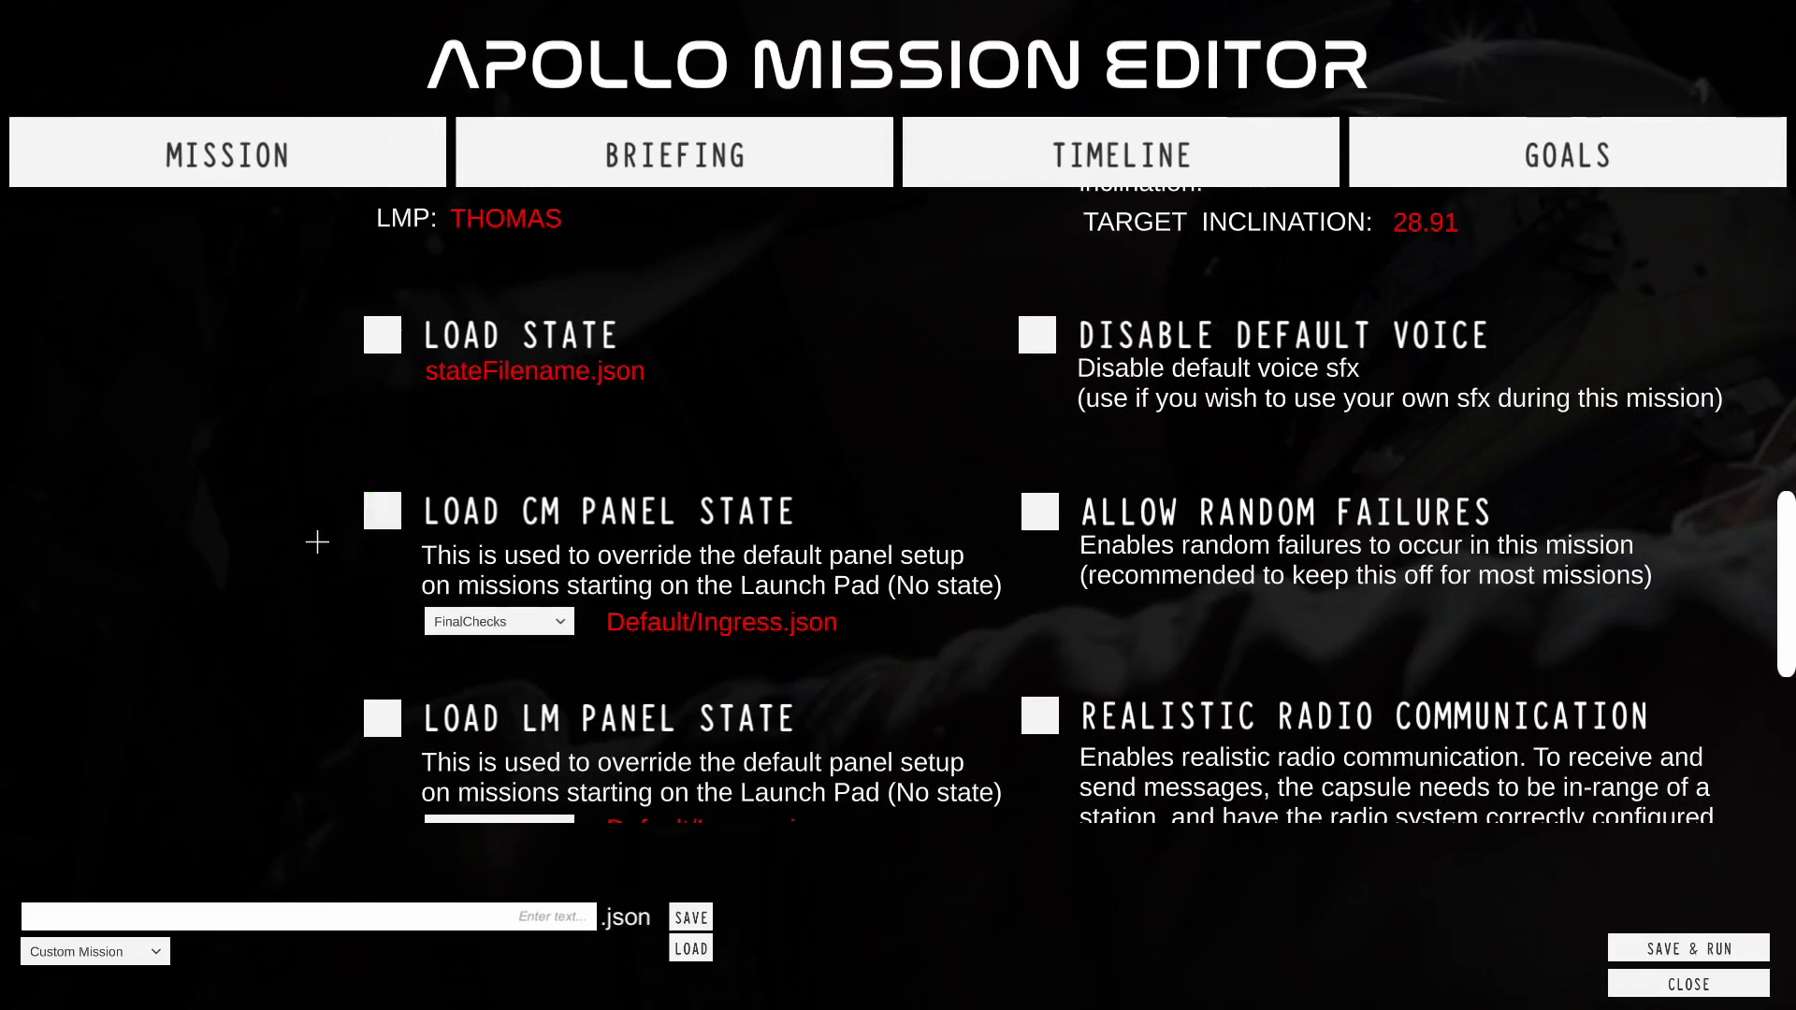
scroll(277, 580, down, 1)
scroll(277, 619, up, 1)
scroll(277, 620, down, 1)
click(383, 505)
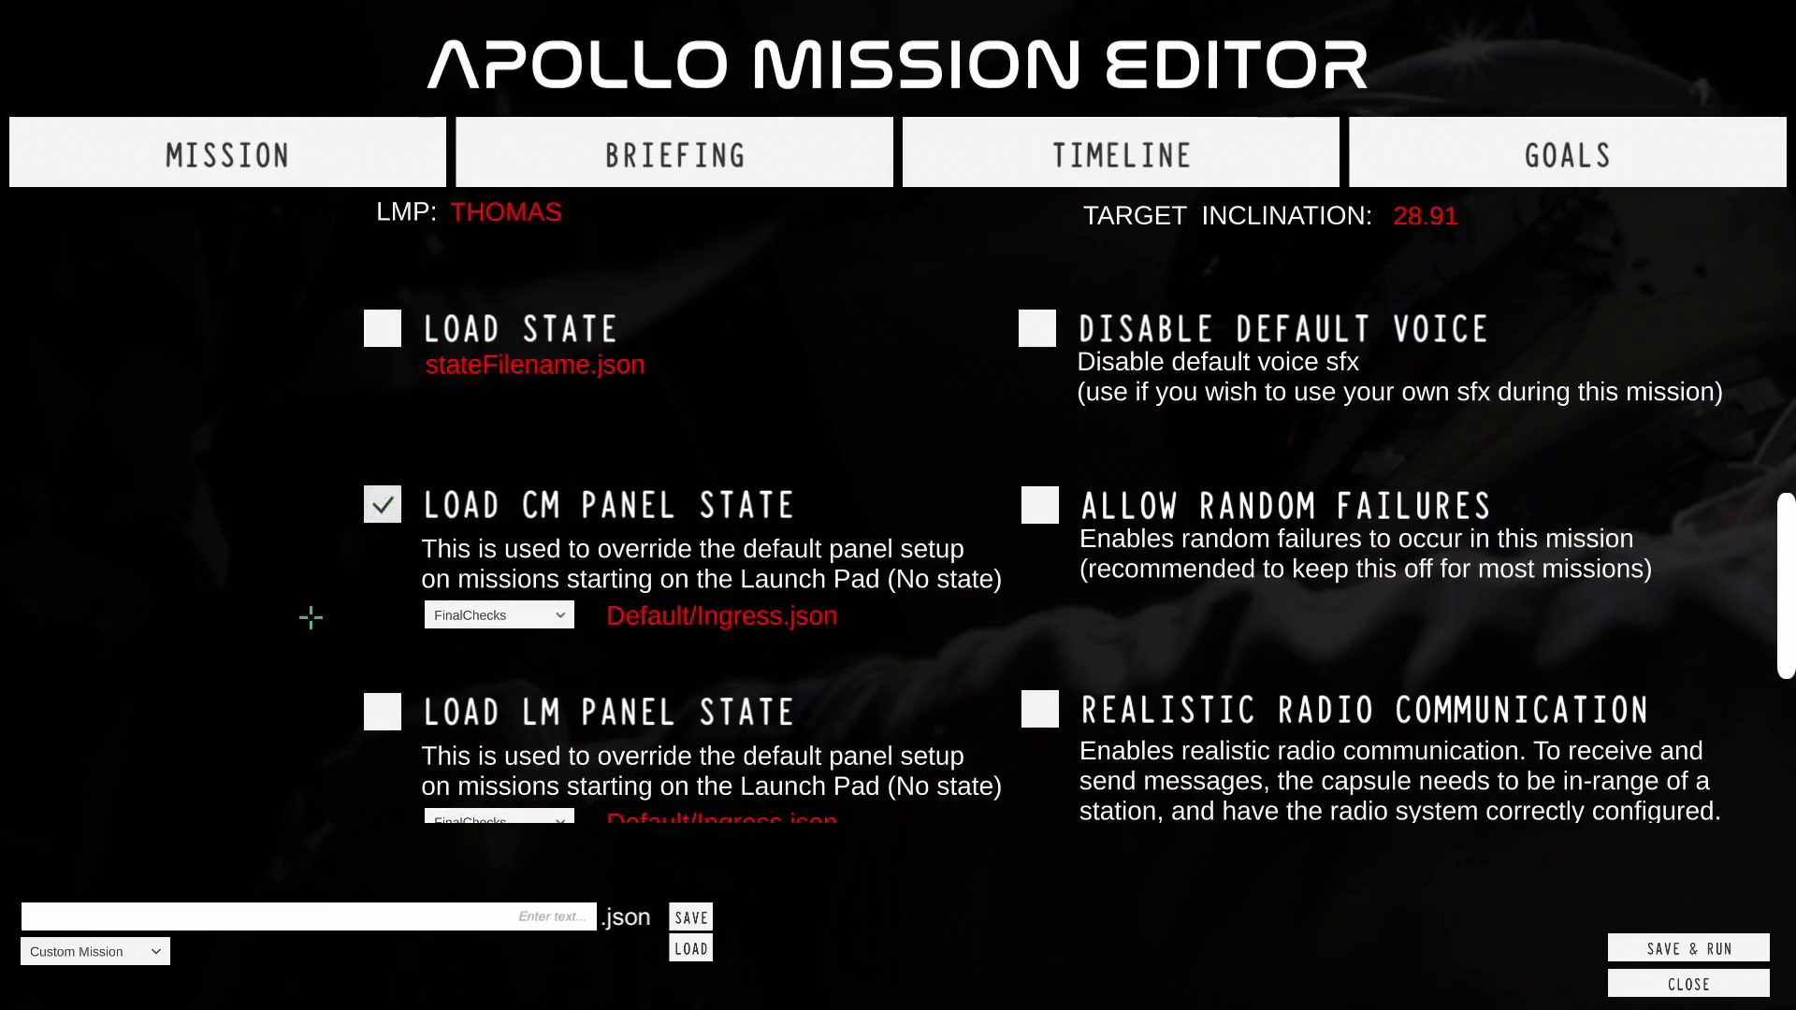
scroll(322, 608, down, 1)
click(483, 554)
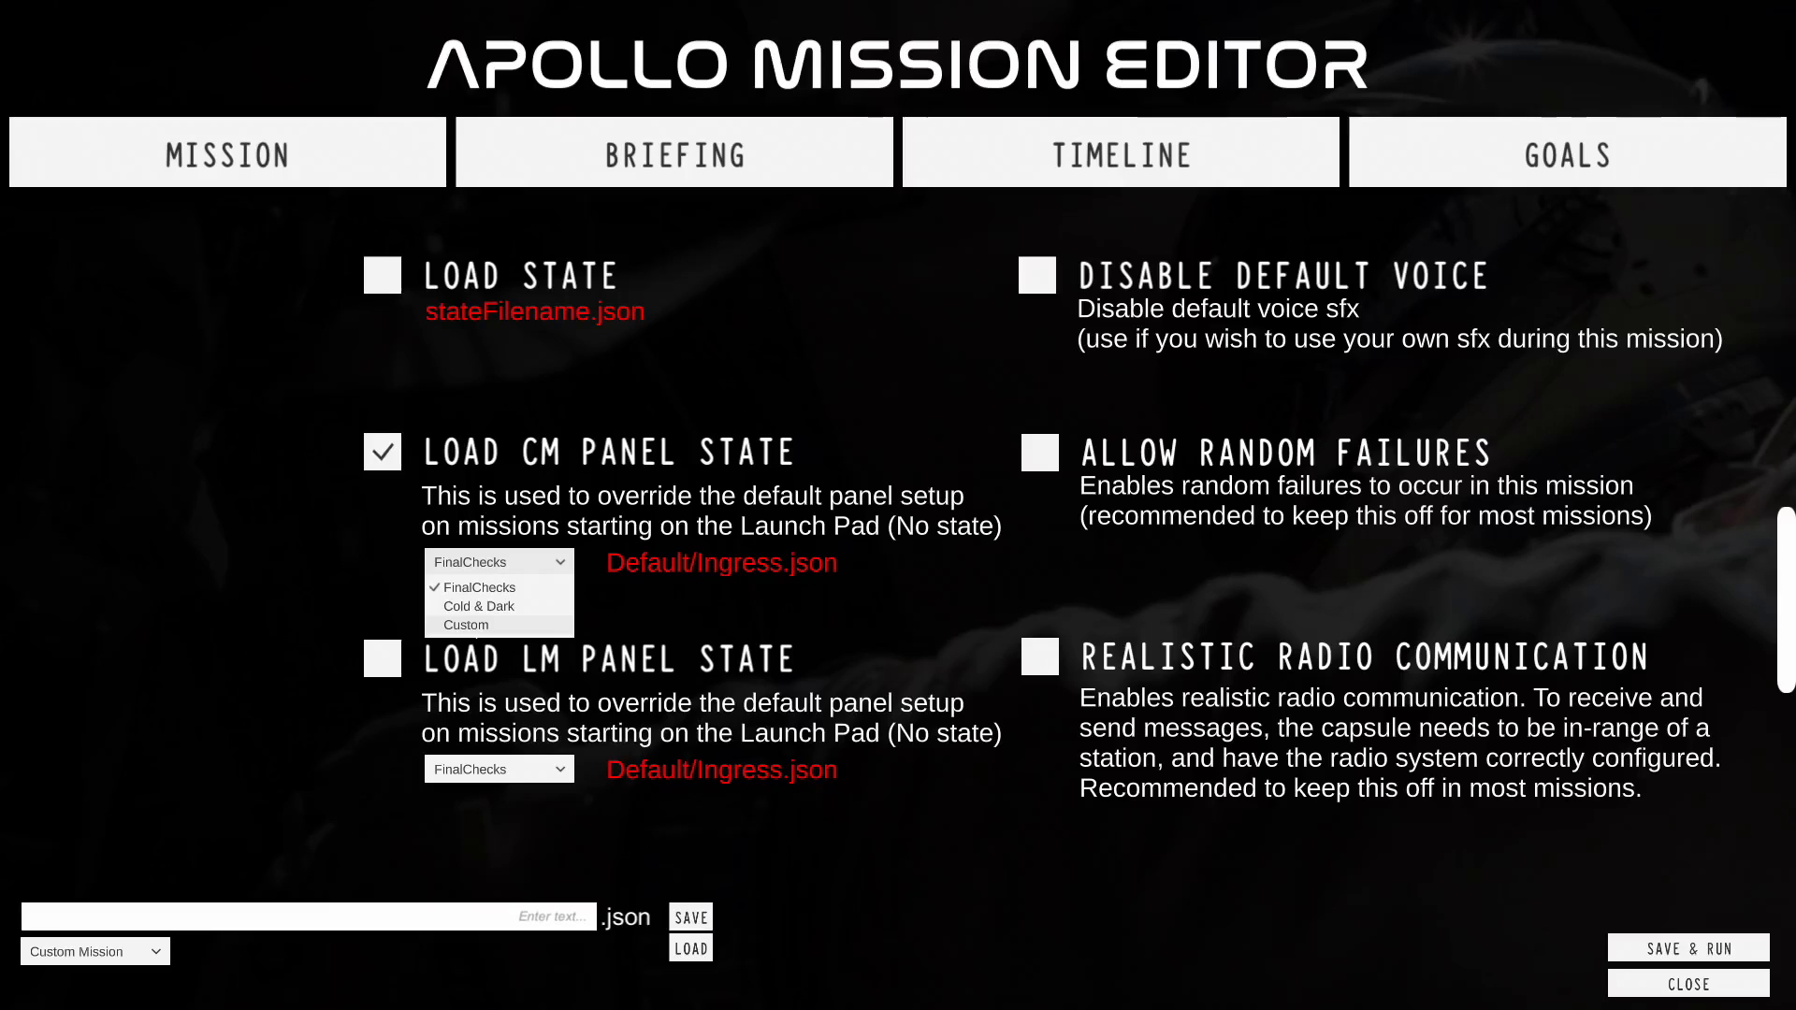
click(392, 456)
click(393, 456)
Examine the LM panel state, sun phase, random failures and radio communication options, along with the mission's general settings.
scroll(279, 539, down, 1)
scroll(279, 539, down, 2)
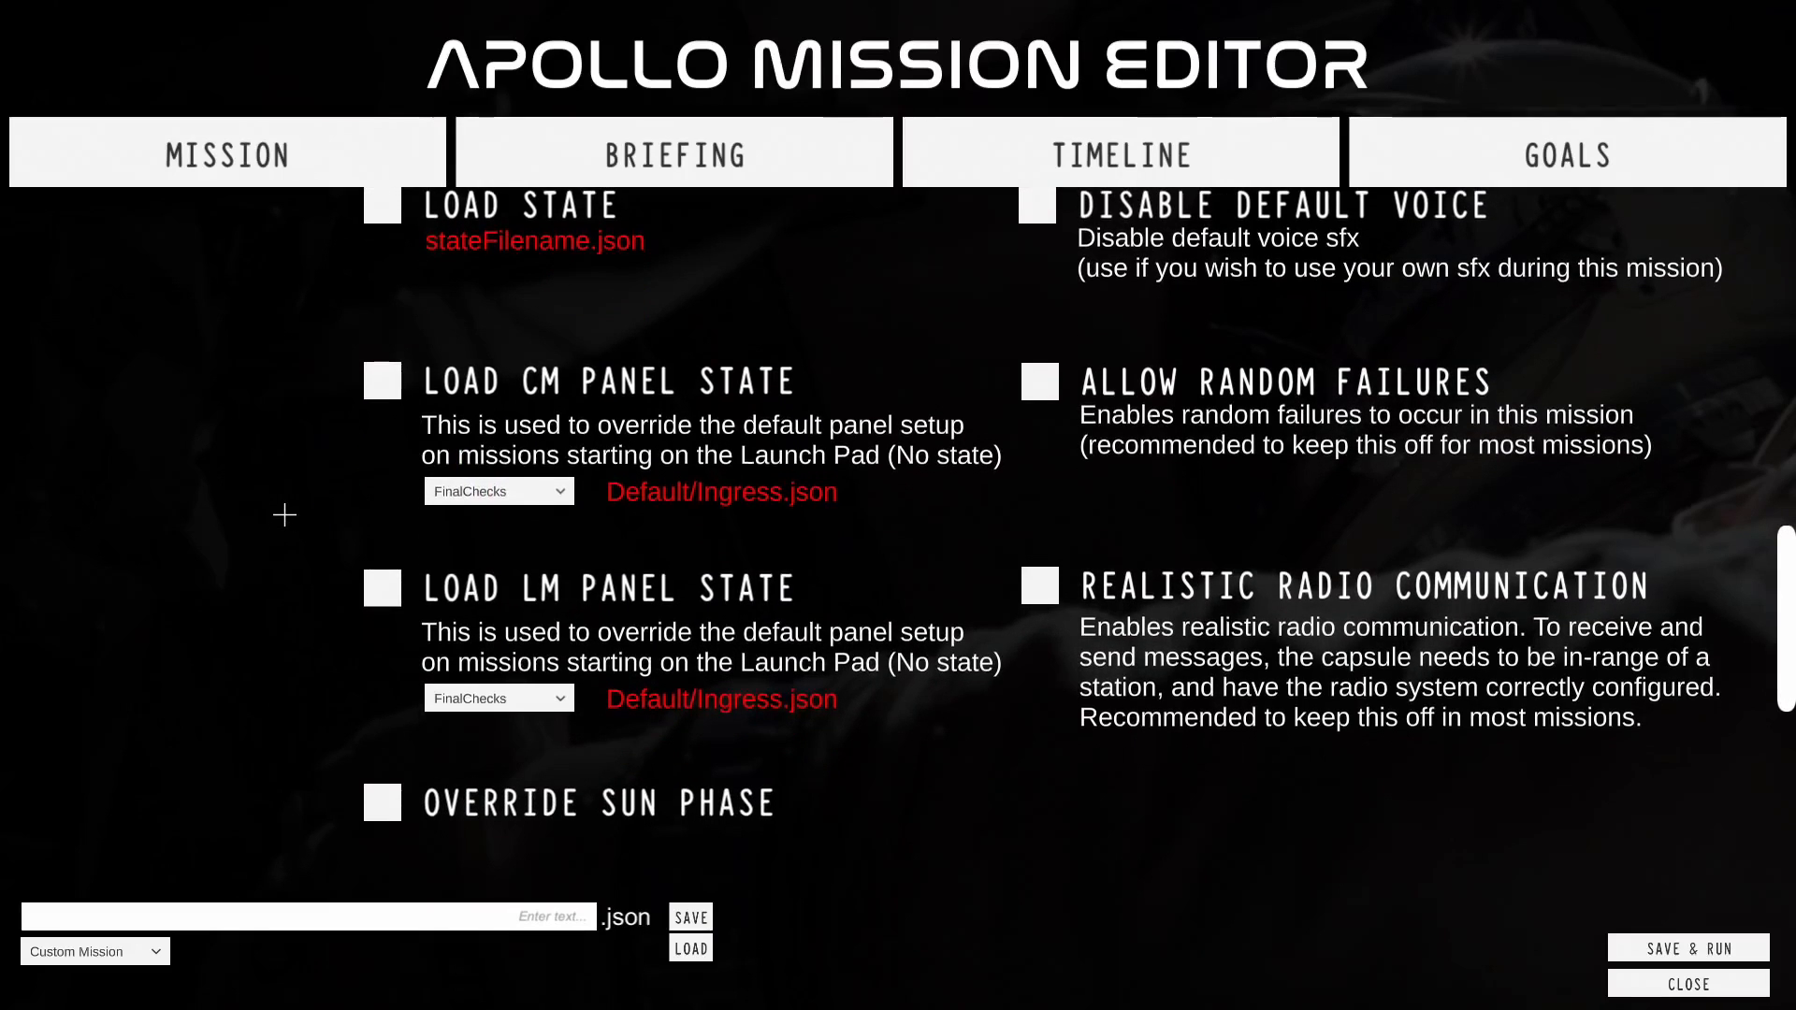
scroll(299, 547, down, 2)
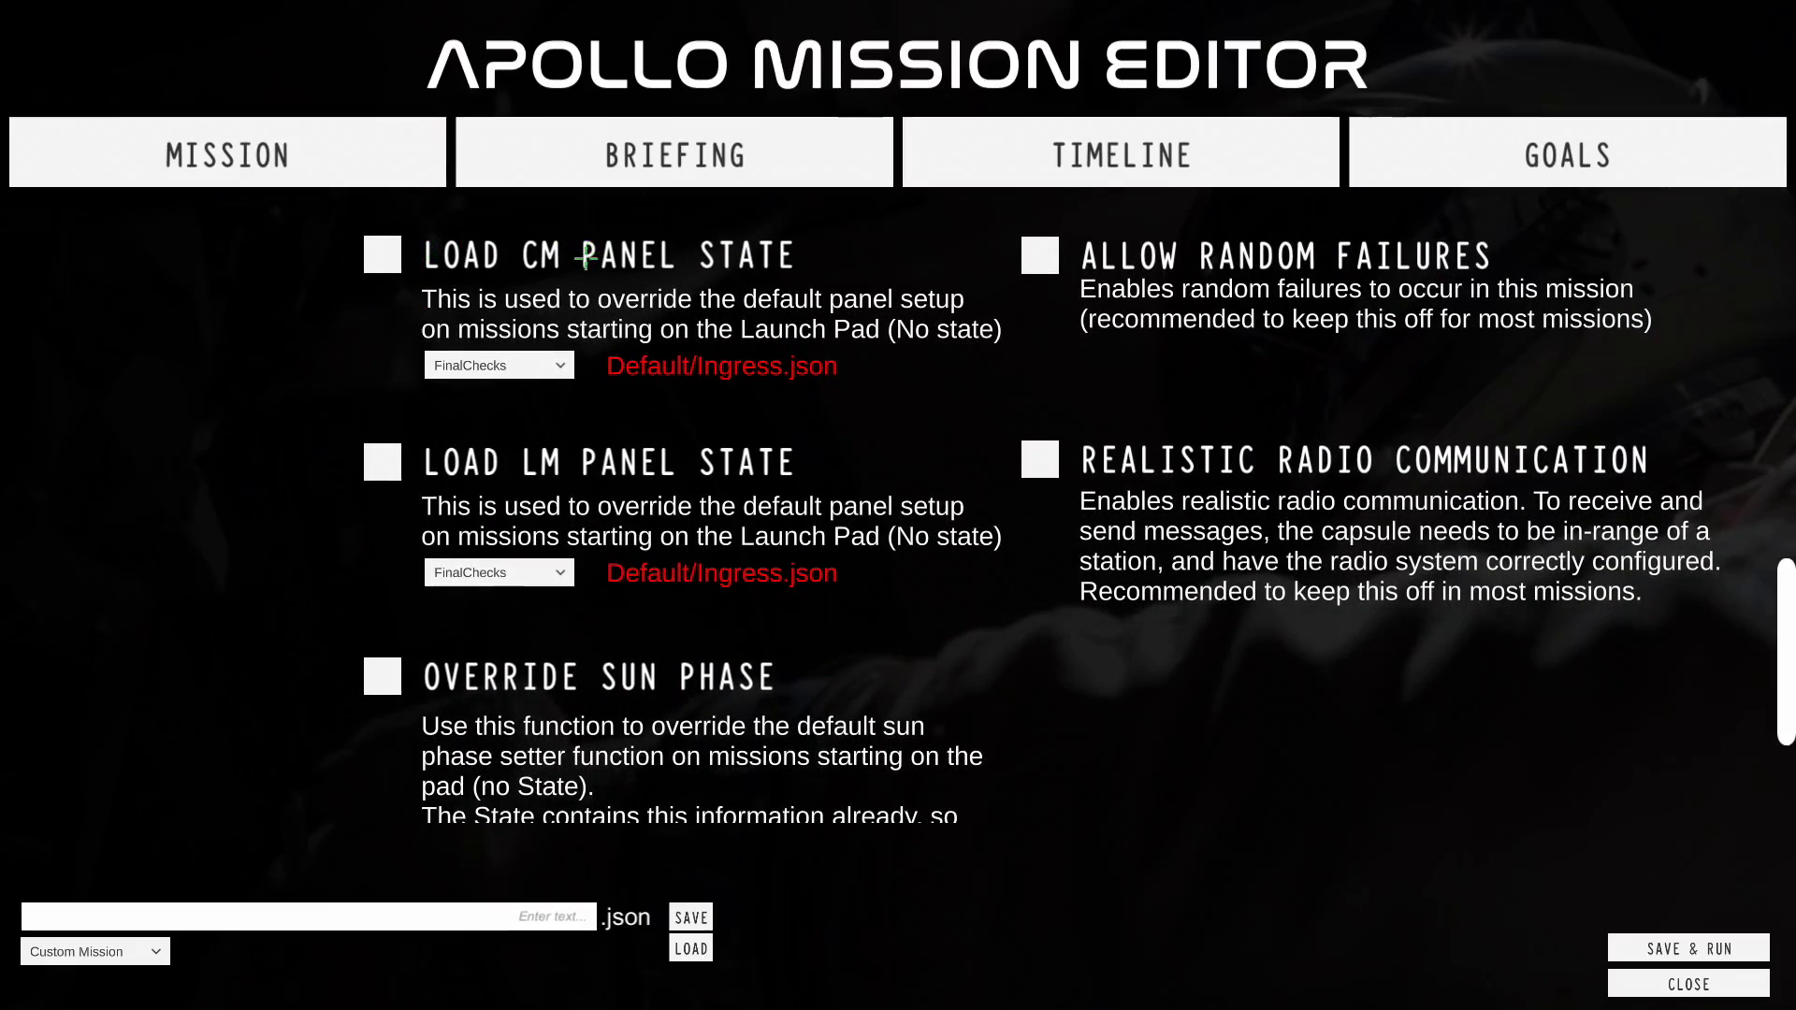
scroll(990, 689, up, 3)
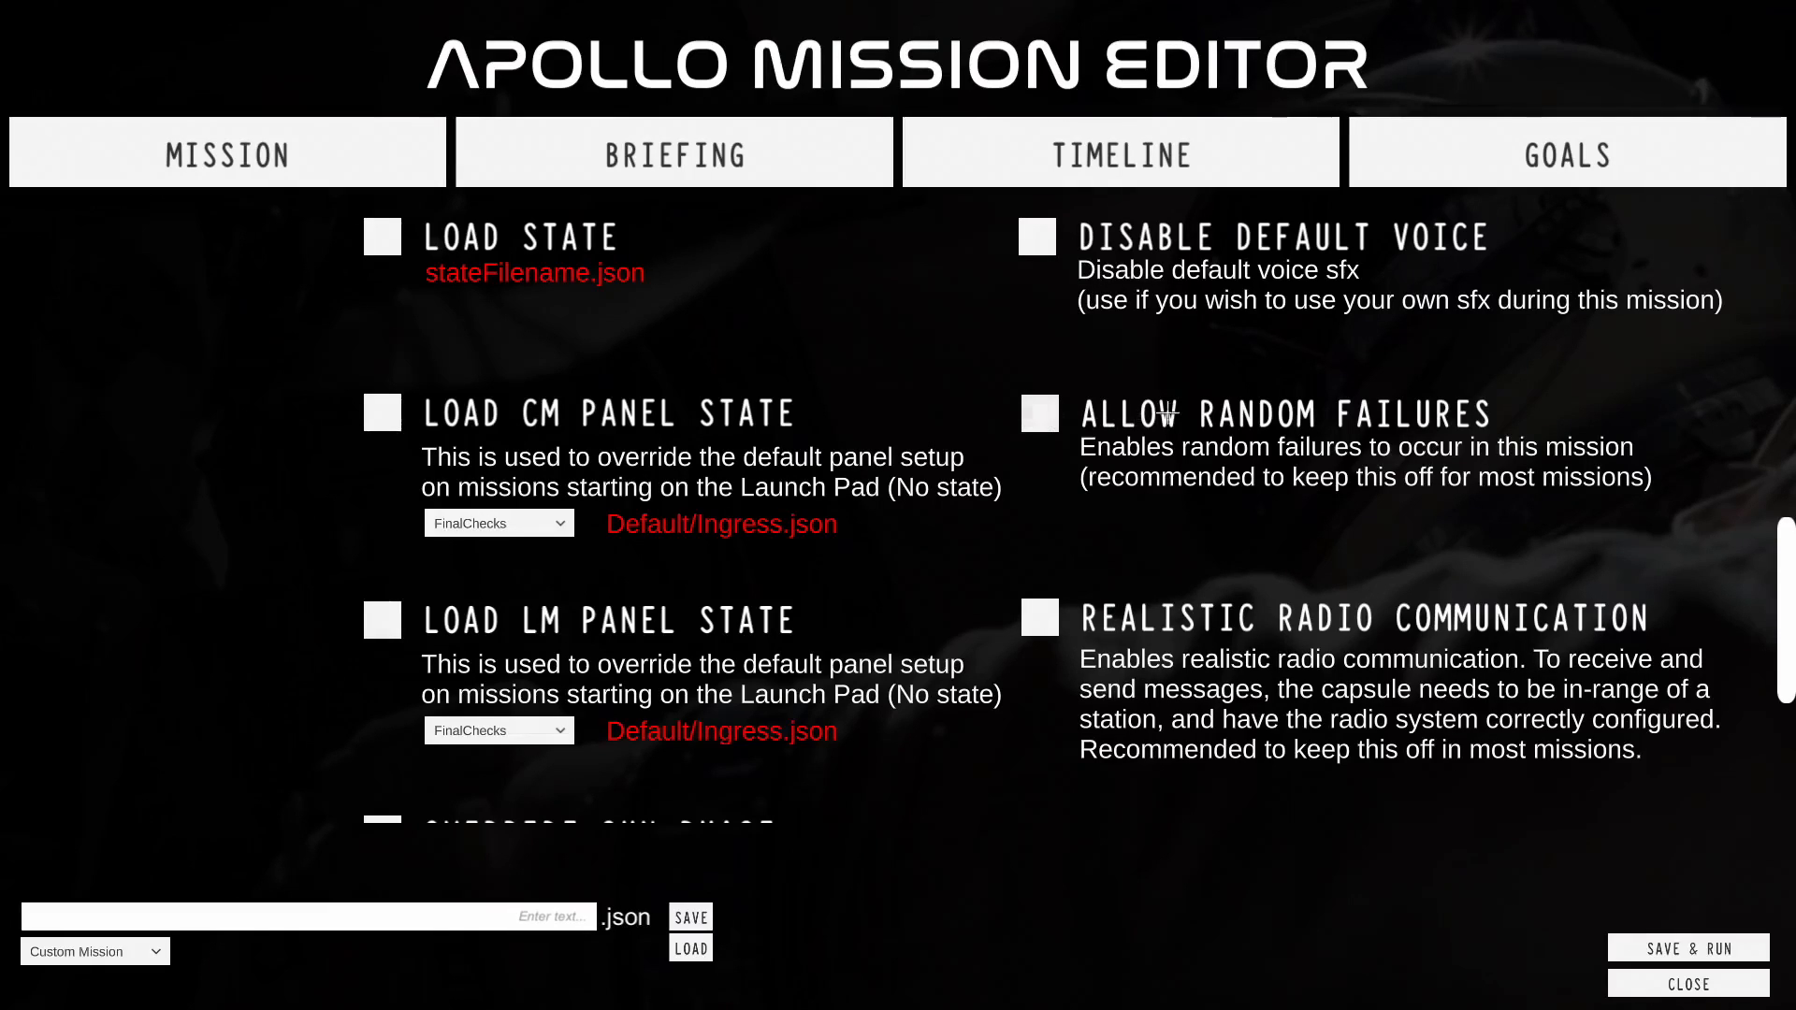
scroll(1144, 534, down, 5)
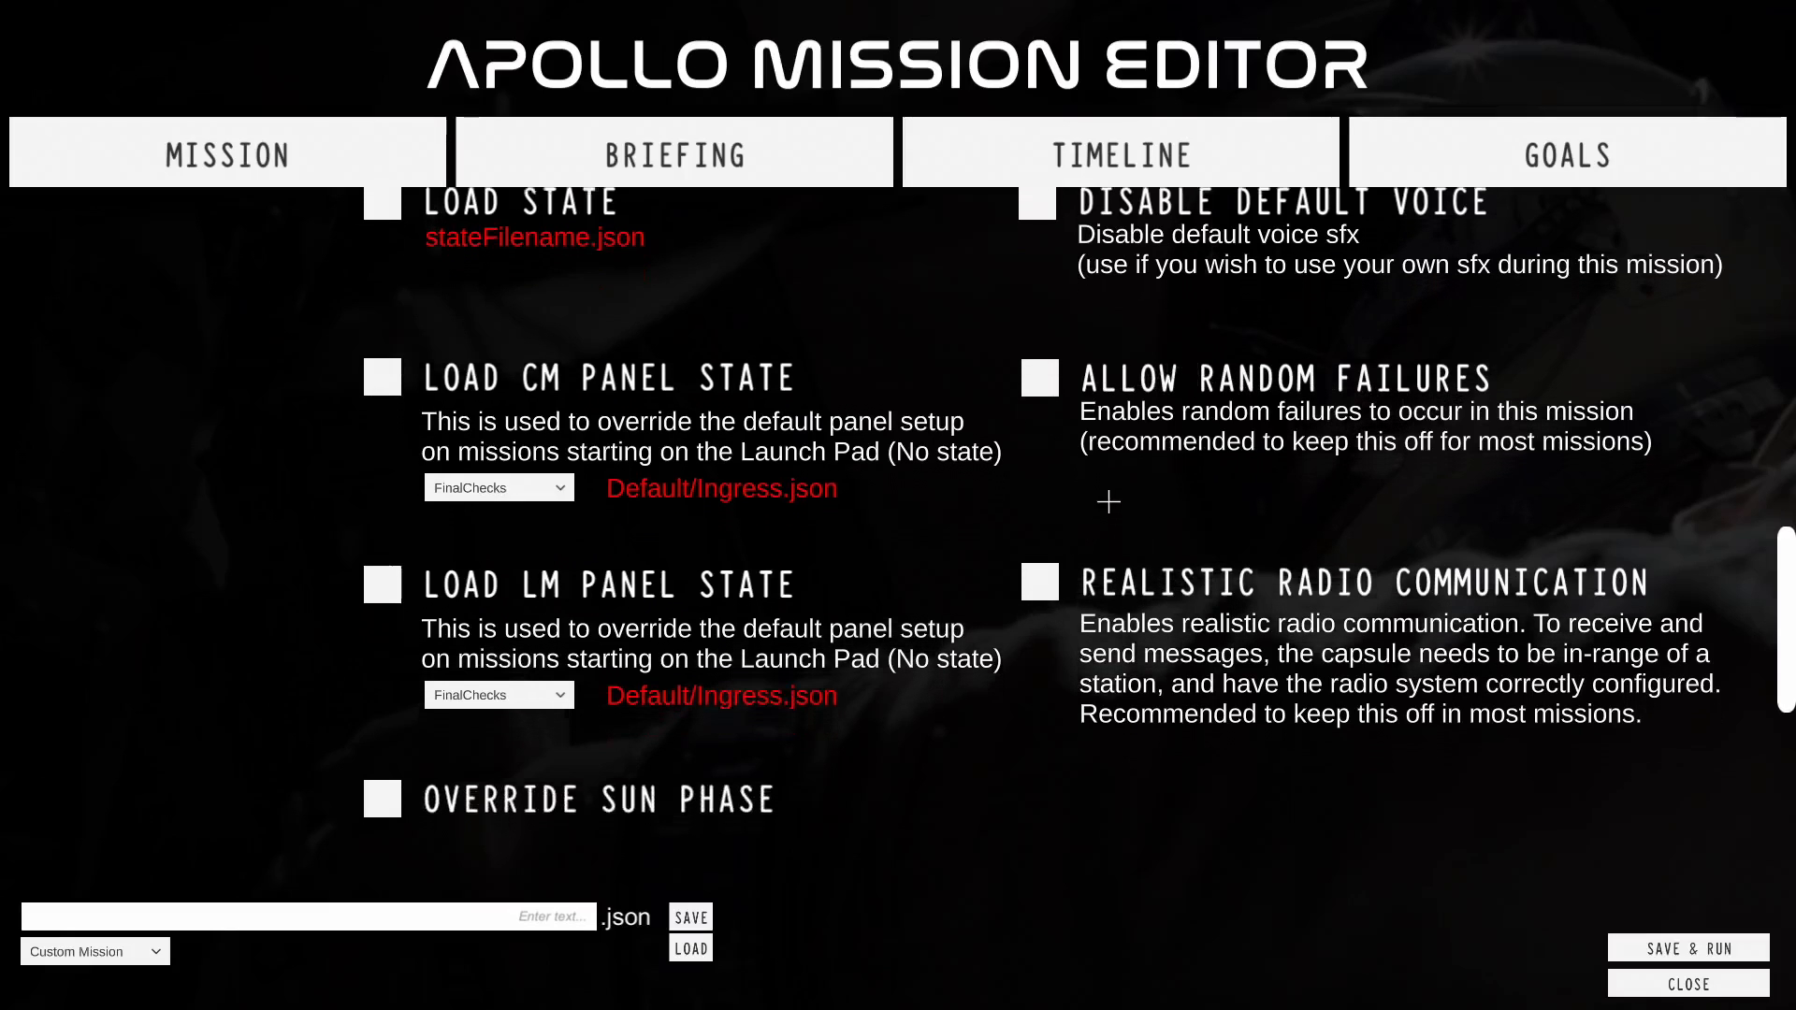
scroll(1049, 699, down, 2)
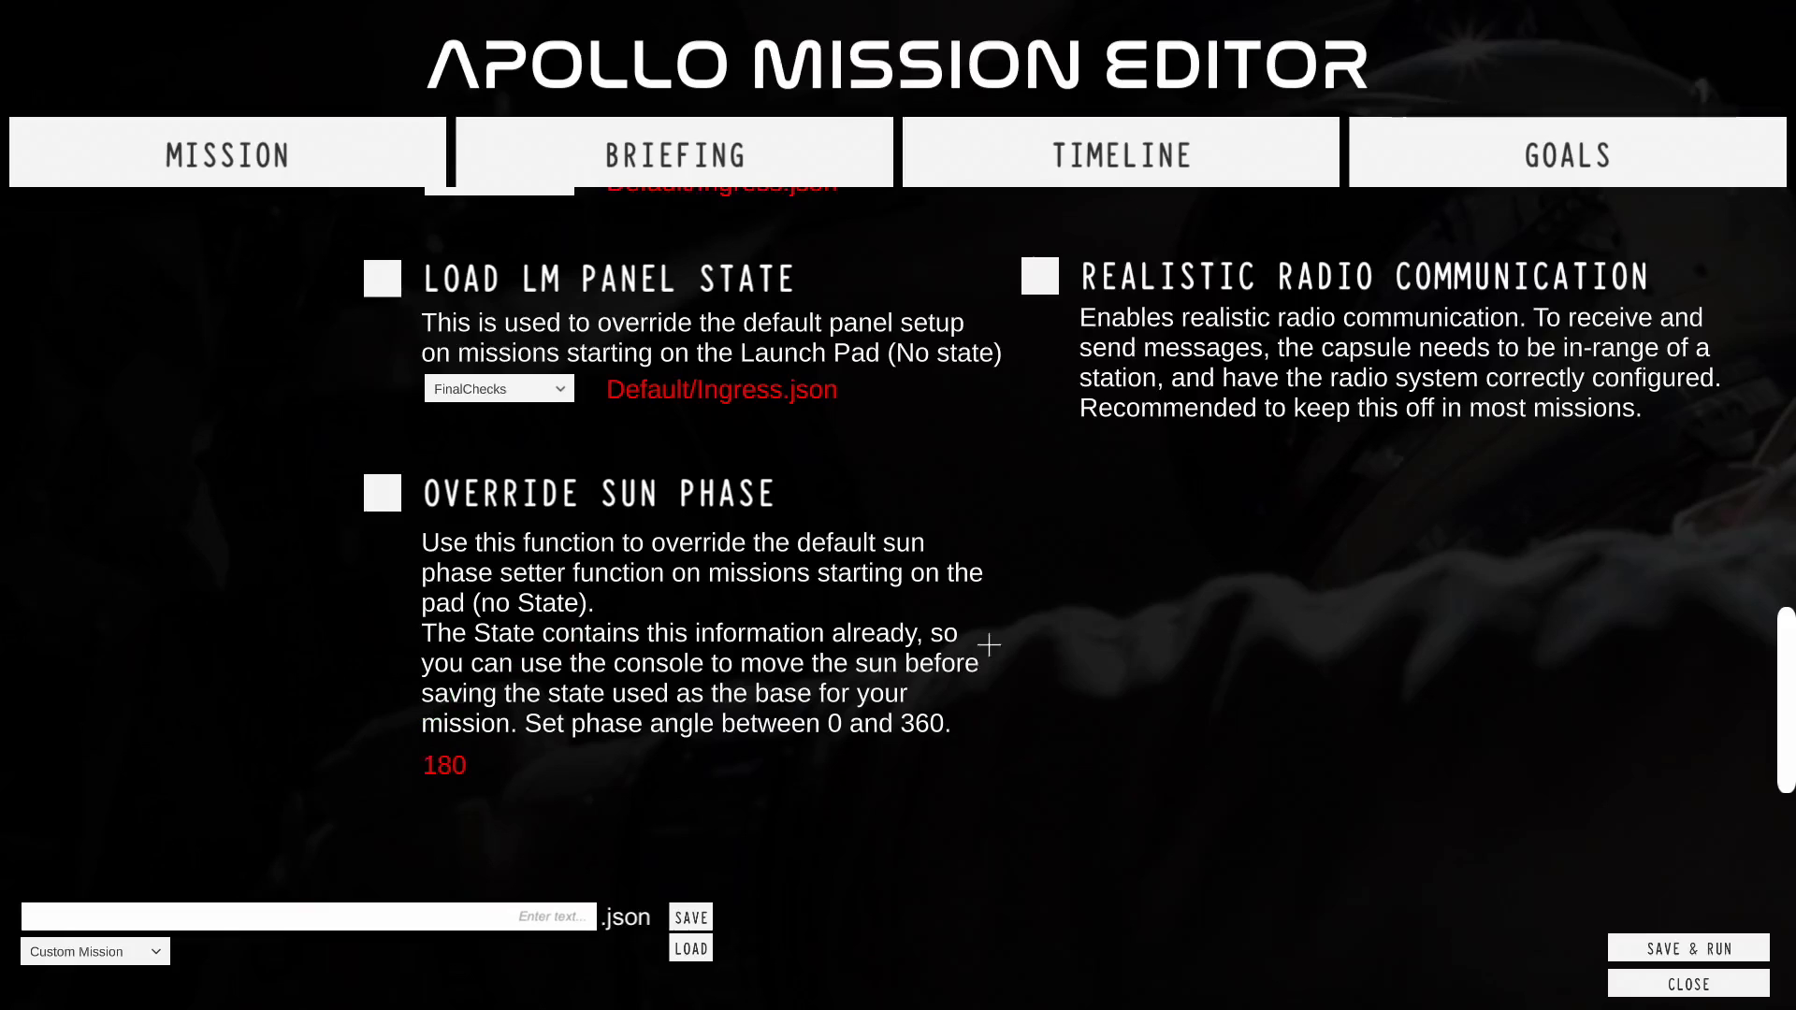
scroll(1079, 496, up, 15)
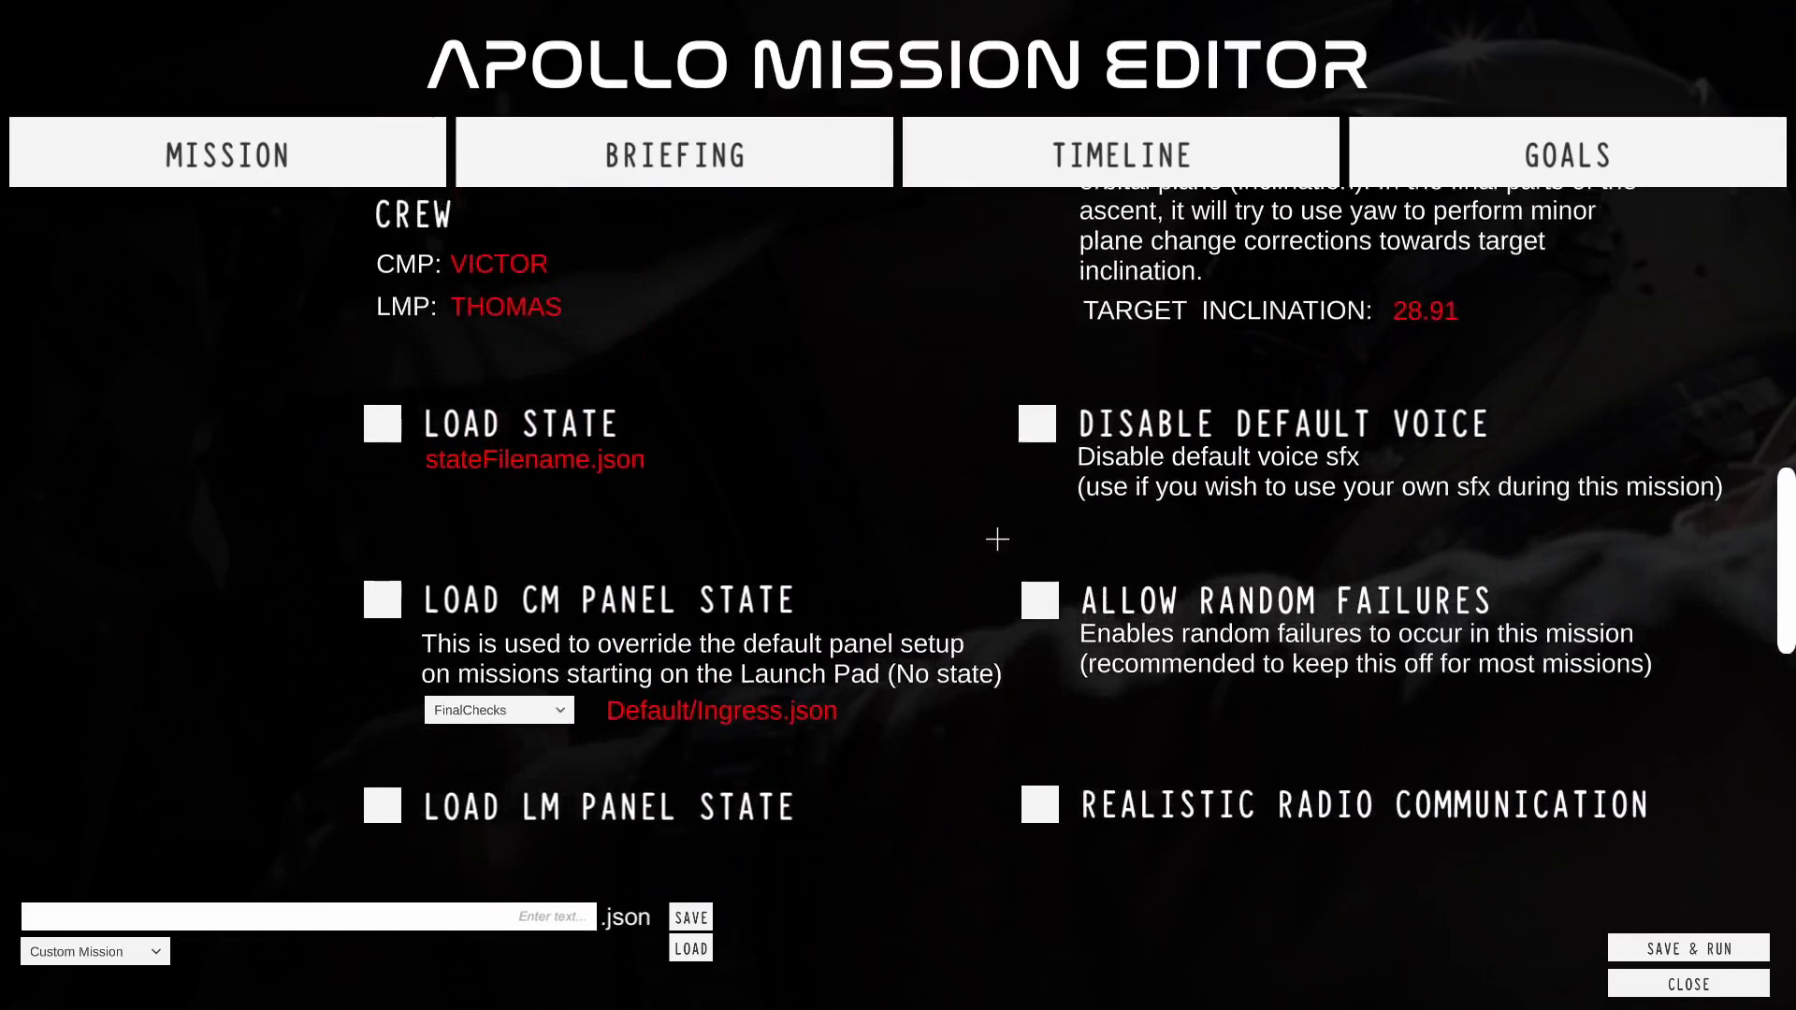
scroll(1421, 376, up, 2)
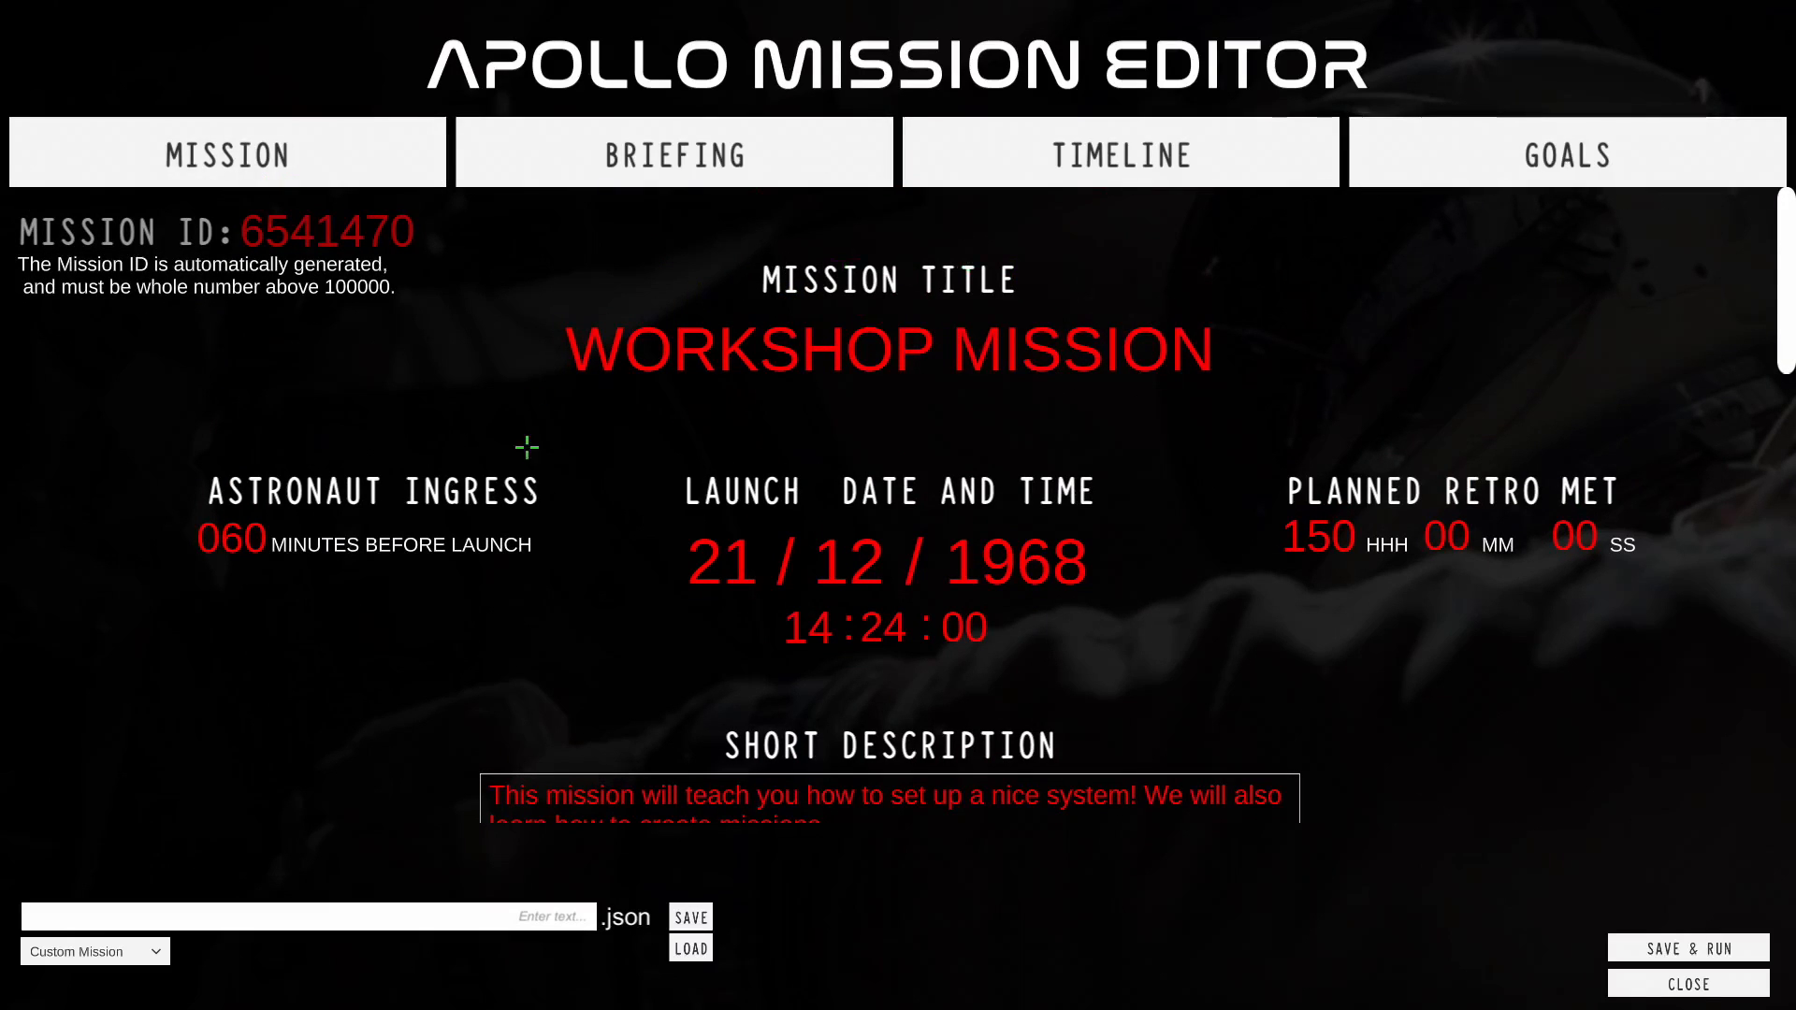
scroll(1207, 649, down, 3)
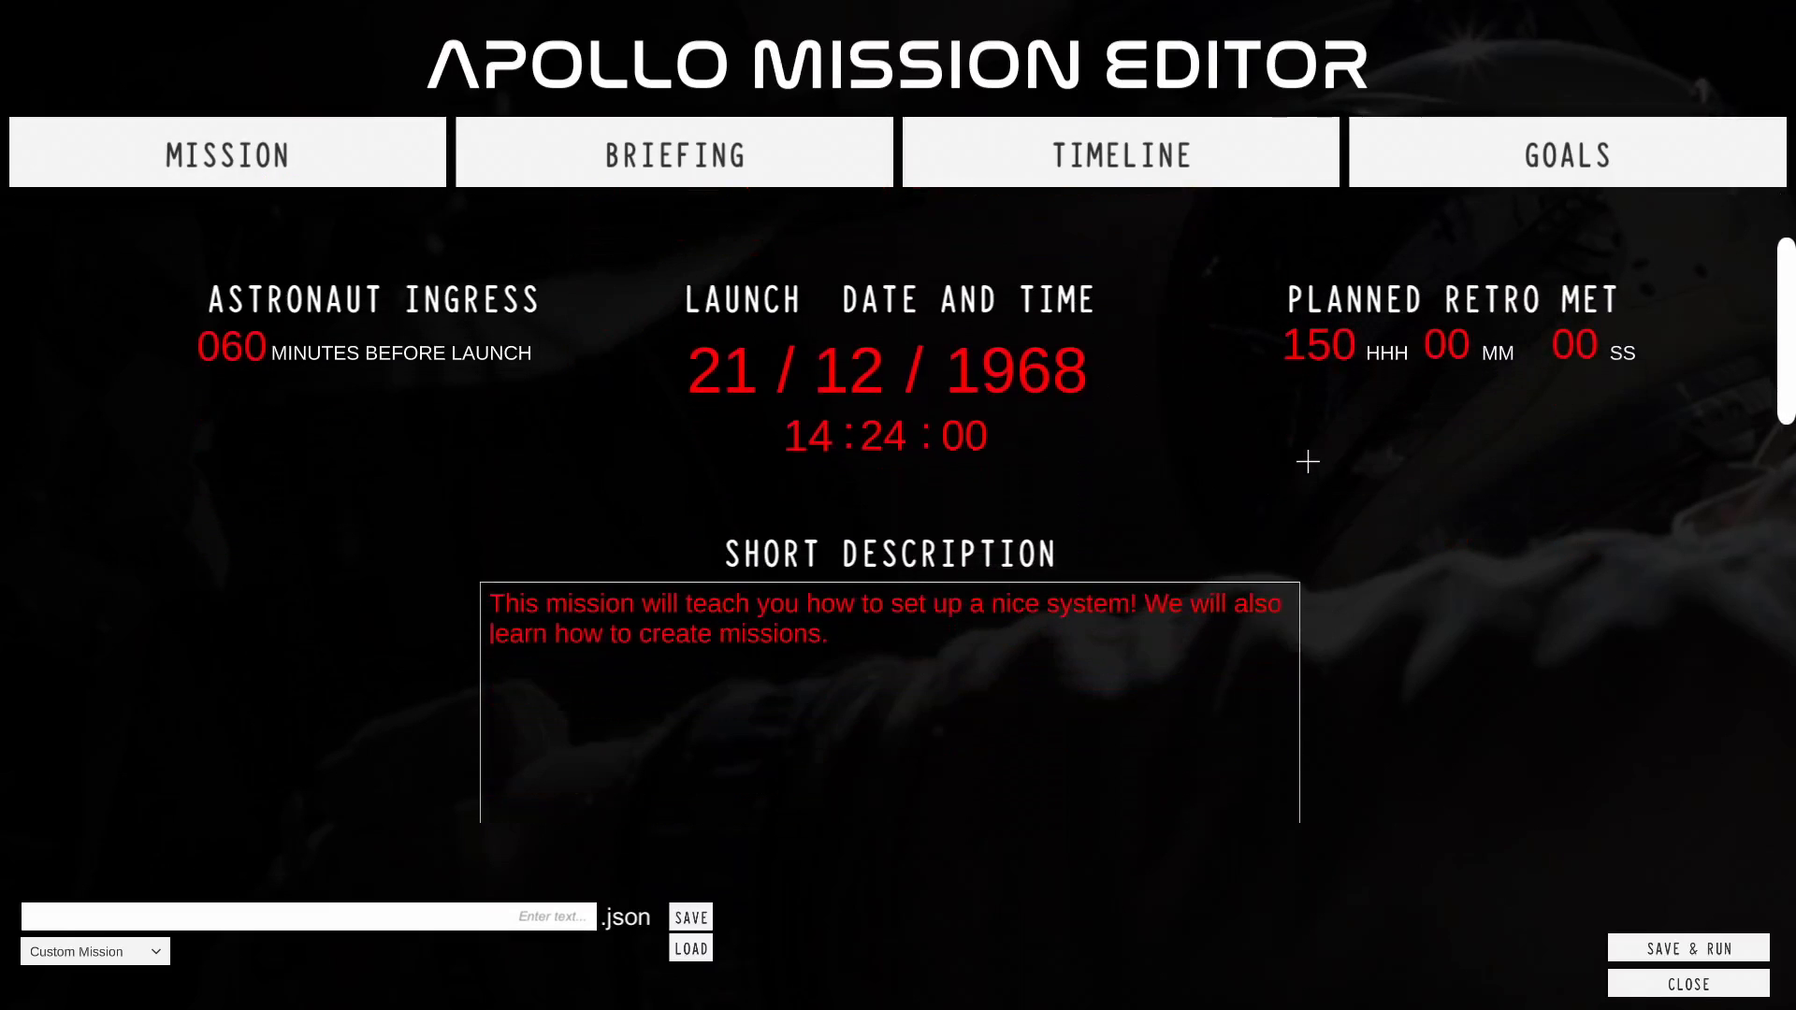
Leave the short description and title as they are and open the mission's briefing text for editing.
click(789, 625)
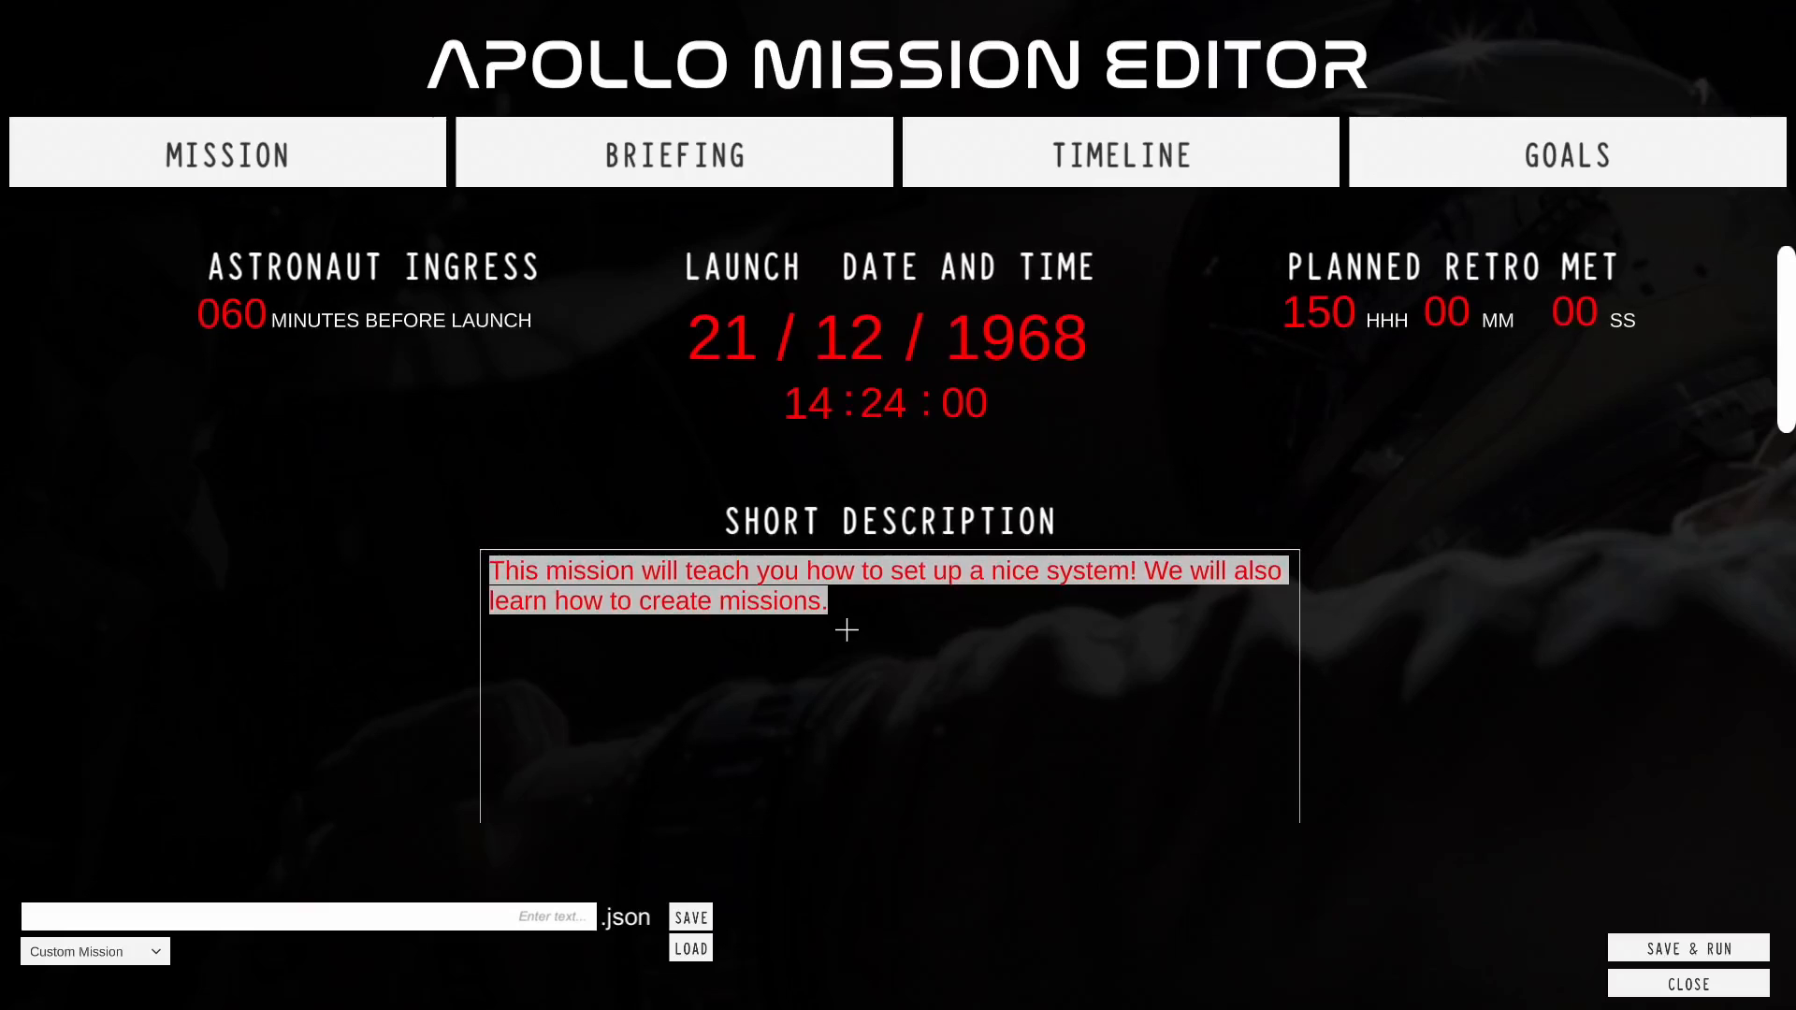
scroll(1384, 711, up, 3)
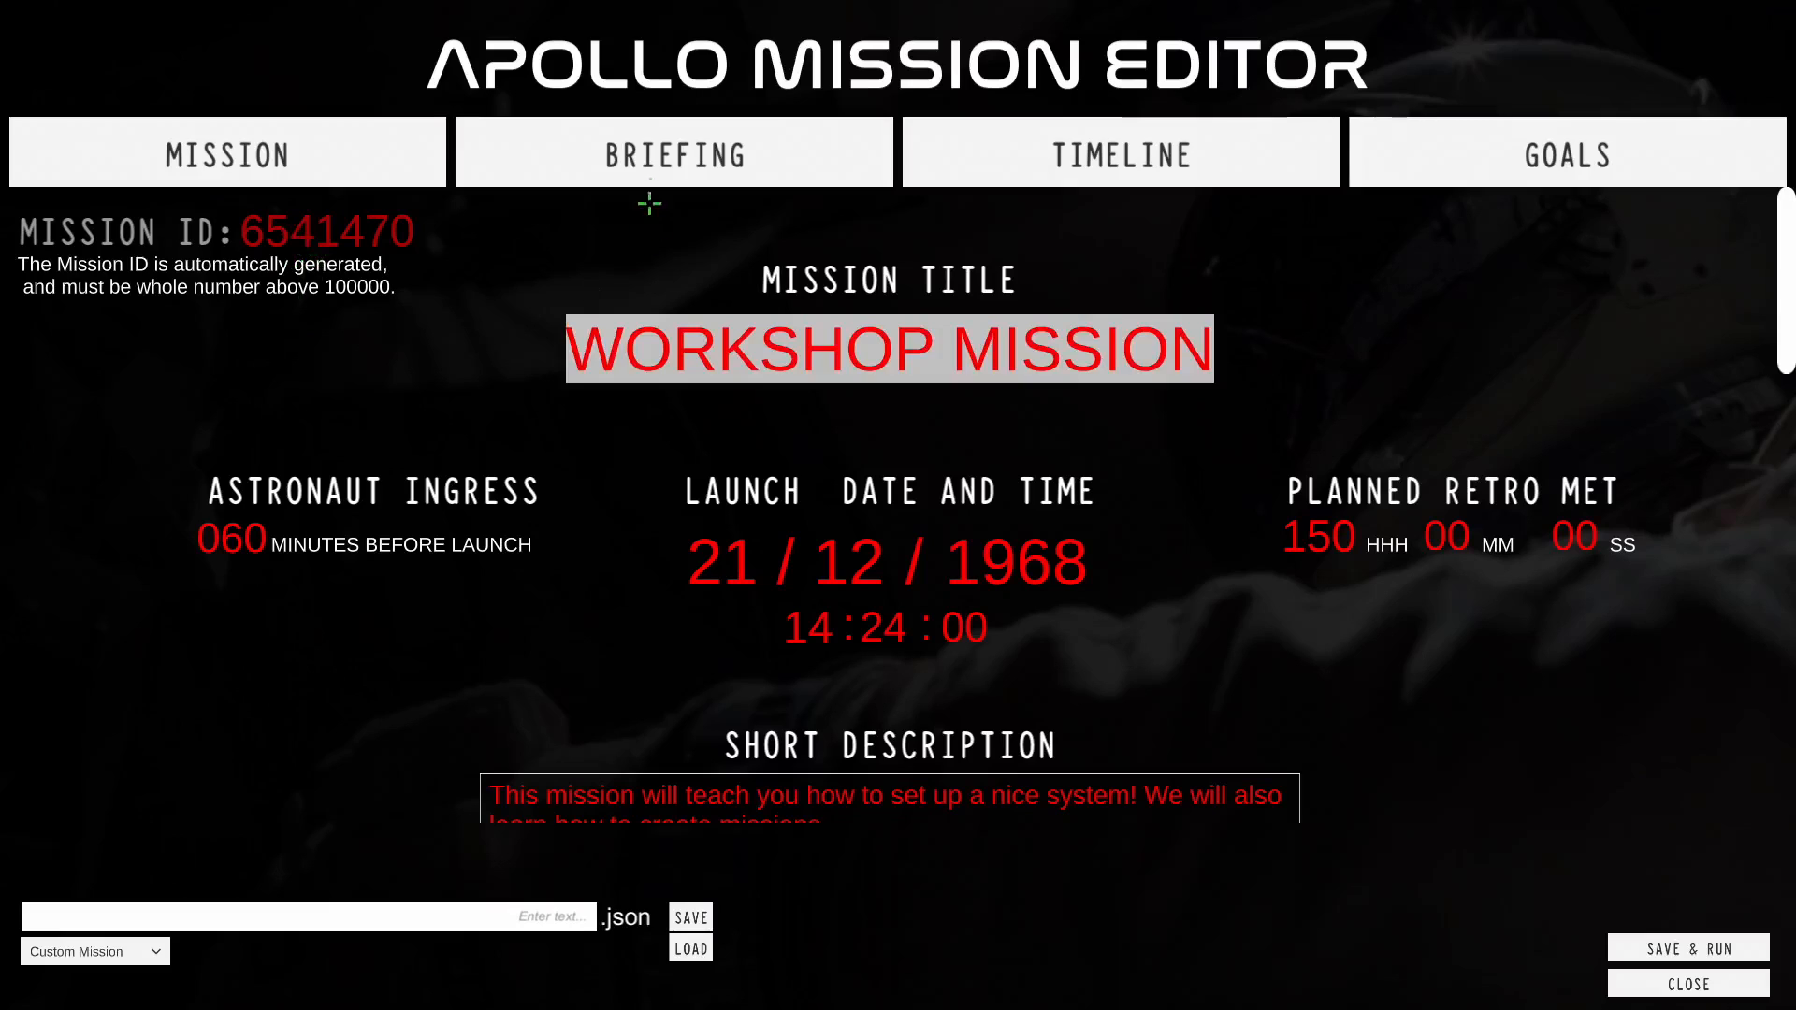
click(643, 156)
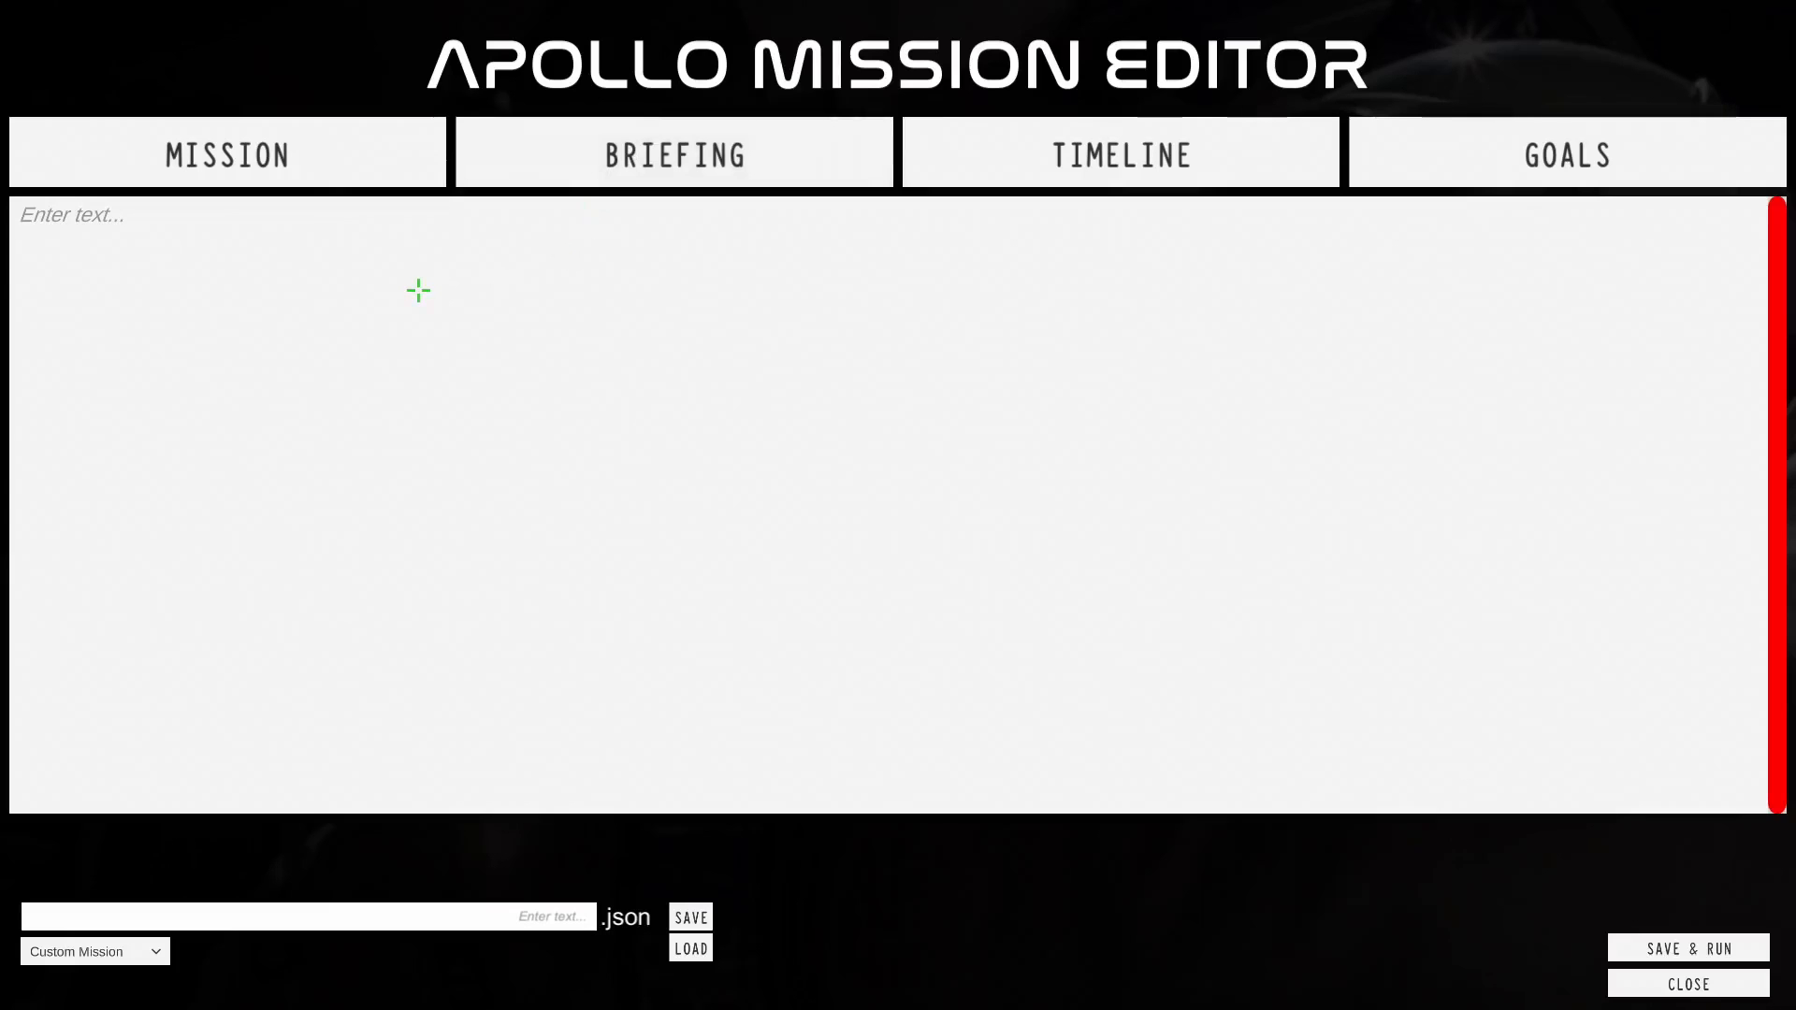
Begin the briefing with the sentence "In this mission, we will do this." followed by a blank line.
text(In this mis)
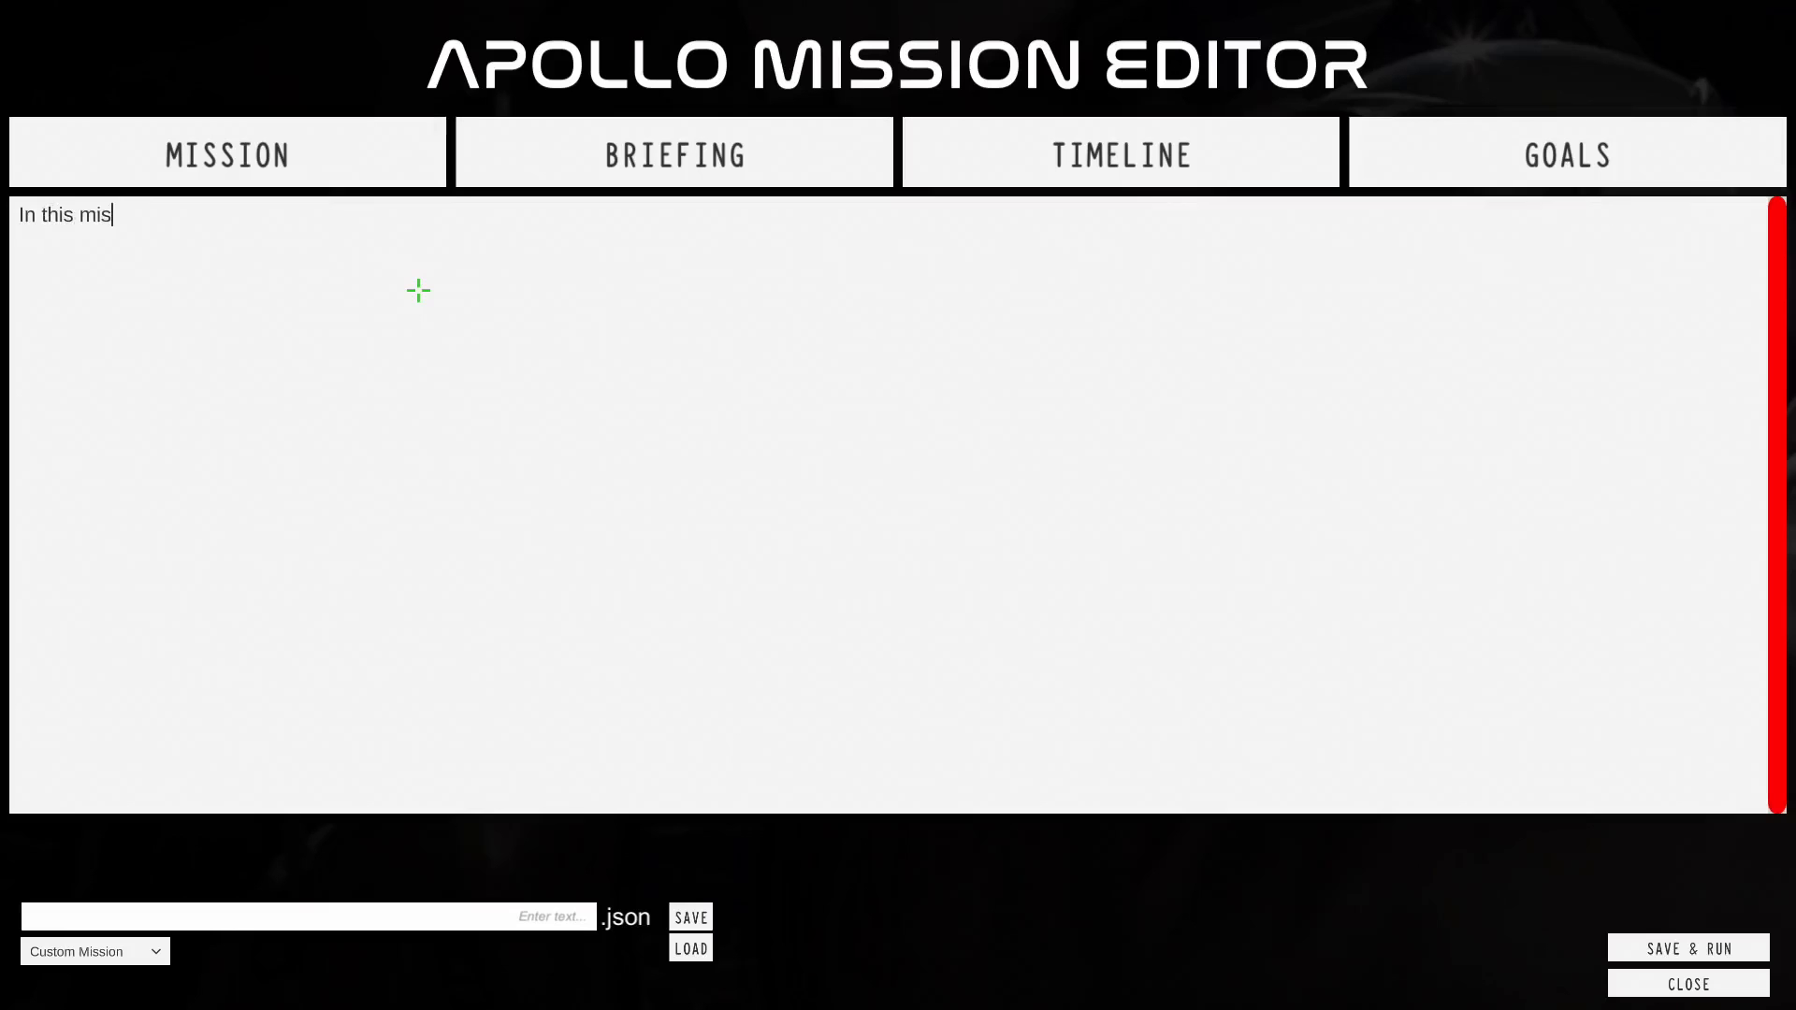
text(sion, we will do this.)
key(Return)
key(Return)
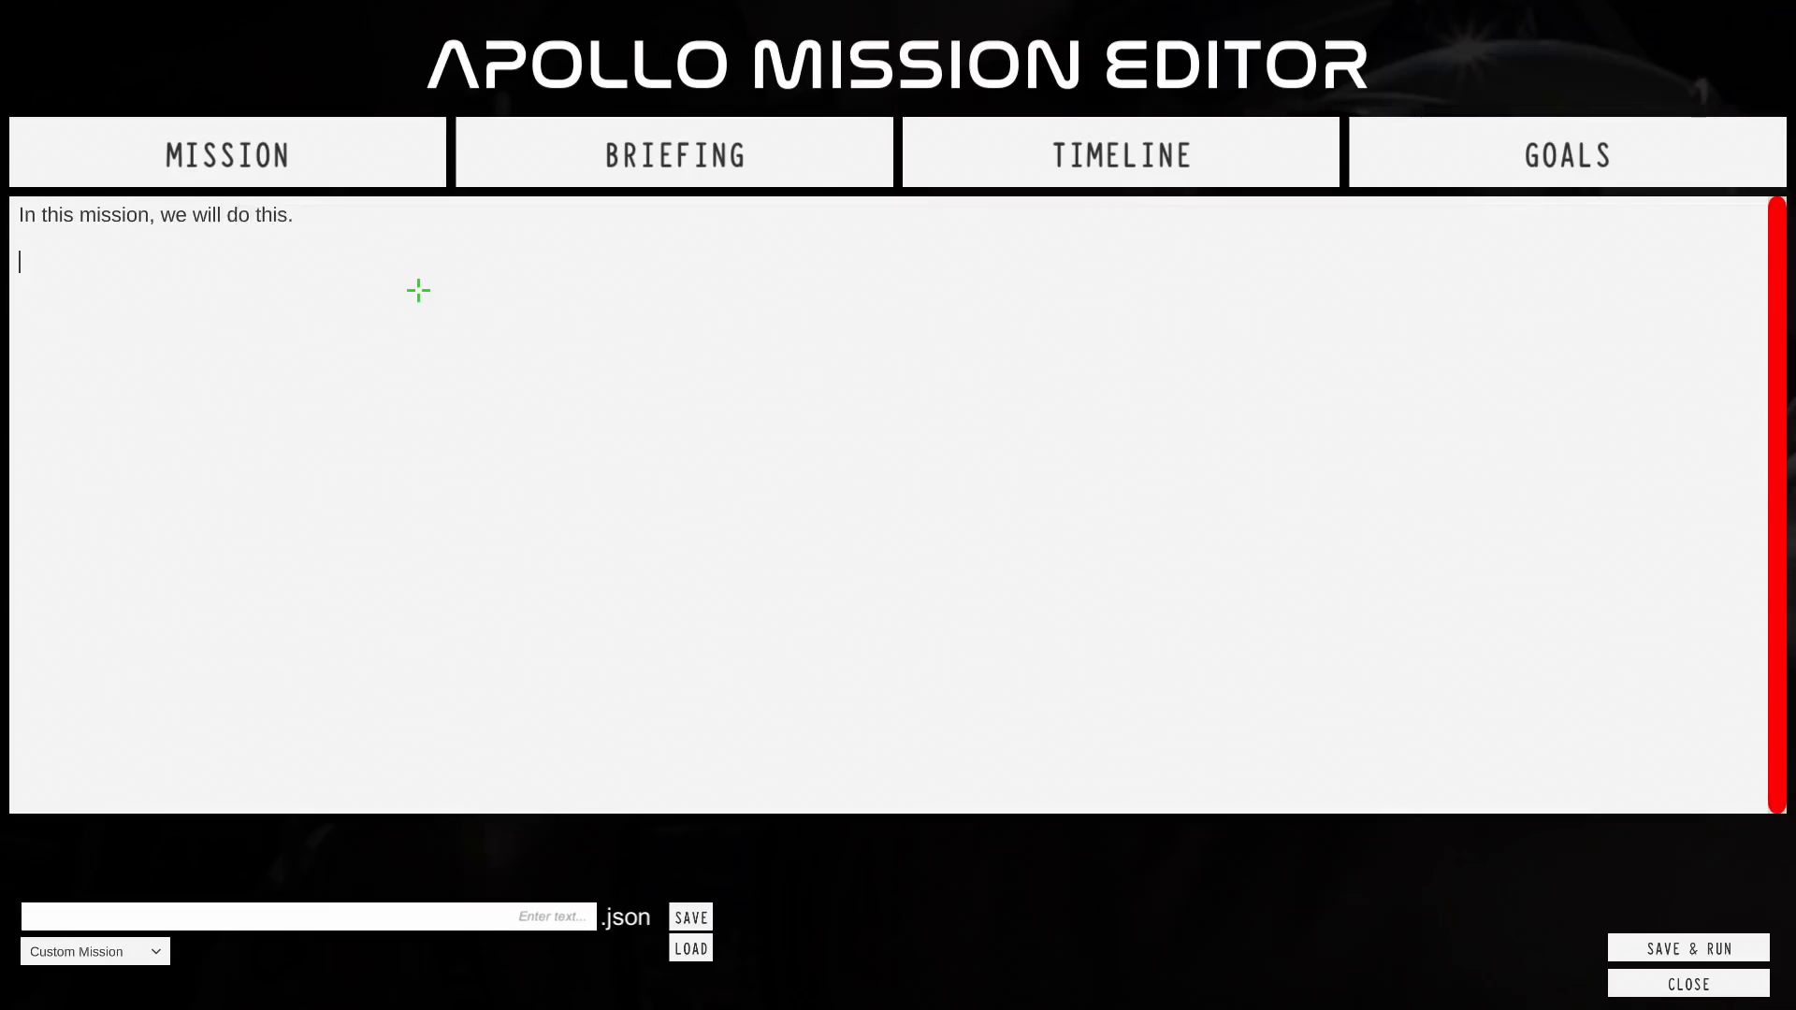
Add a "Schedule:" heading to the briefing with the line "Launch time: 2332" beneath it and a blank line after.
text(Schedule:)
key(Return)
text(Launch)
key(BackSpace)
key(shift+Home)
text(Launch time: 2332)
key(Return)
key(Return)
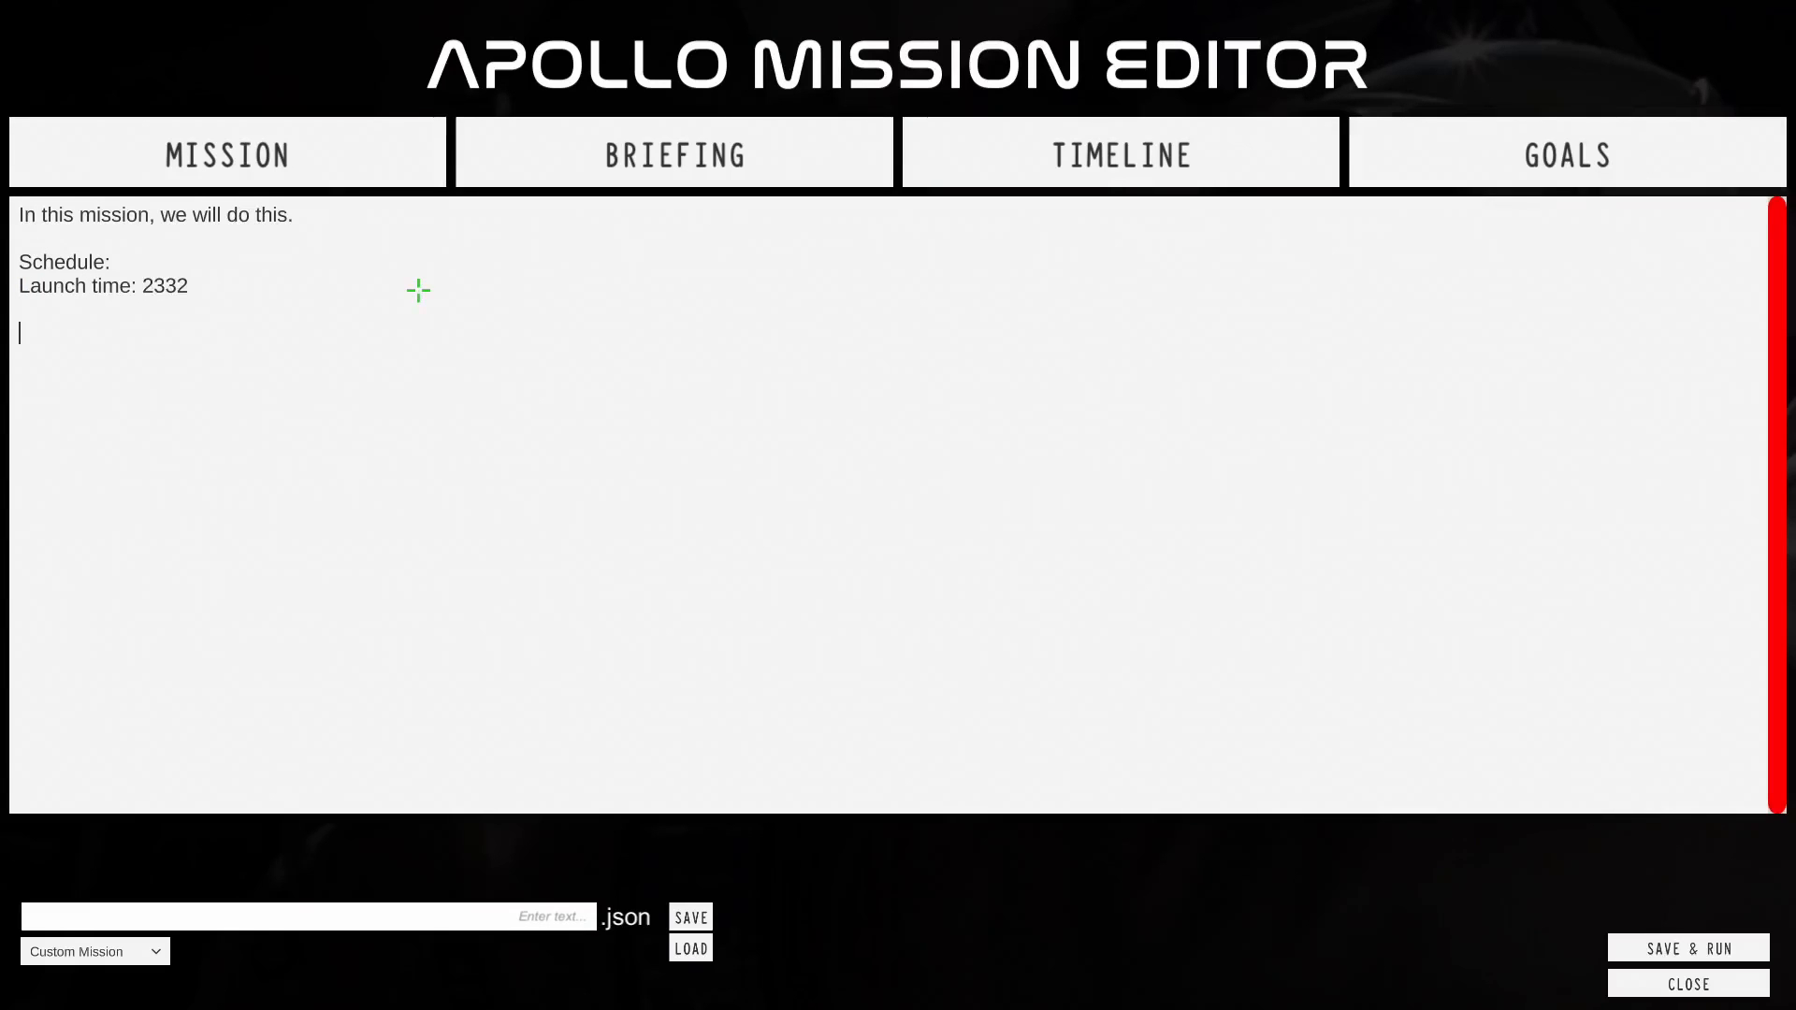
Add a "Flight Plan" heading to the briefing with placeholder items "1) ...", "2) ..." and "3) .." on separate lines.
text(Mission)
key(ctrl+shift+Left)
text(Flight Plan)
key(Return)
text(1) ...)
key(Return)
text(2) ...)
text(3) ..)
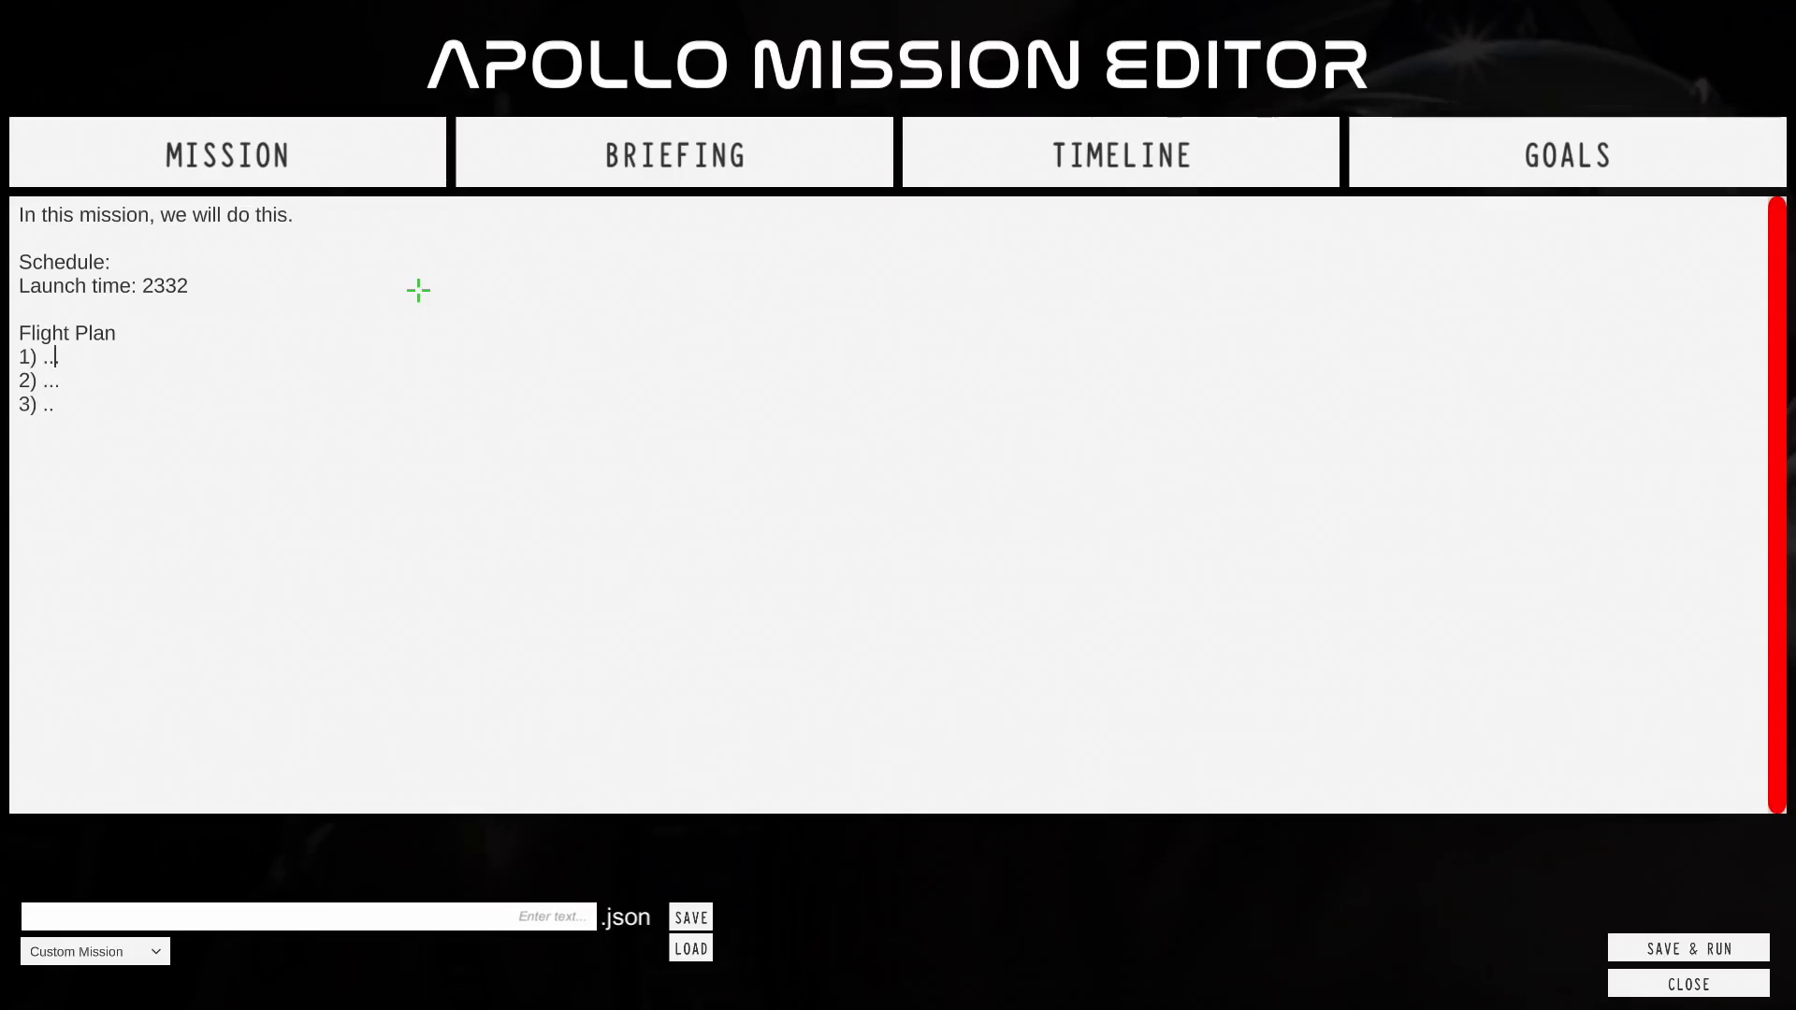
Complete the third flight plan item as "3) ...", keeping the numbered items free of blank lines between them.
key(Return)
key(shift+Up)
key(Down)
key(shift+End)
key(Up)
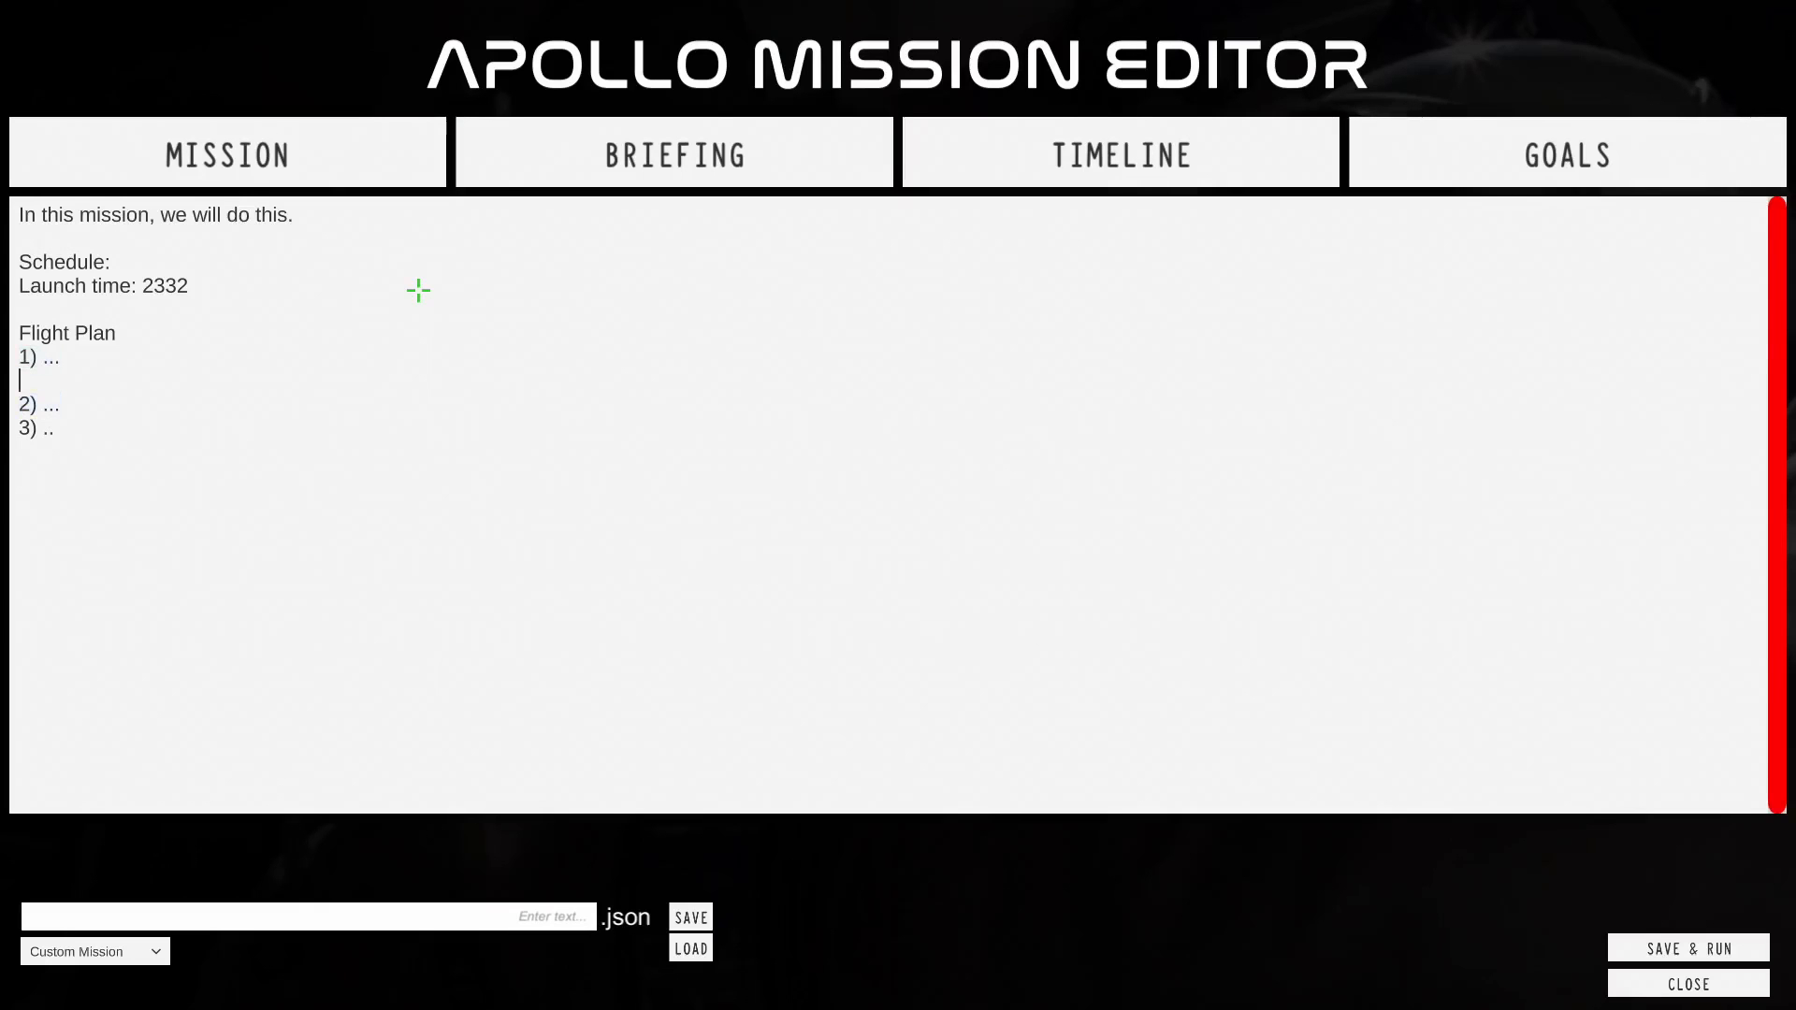
key(Delete)
key(Down)
key(End)
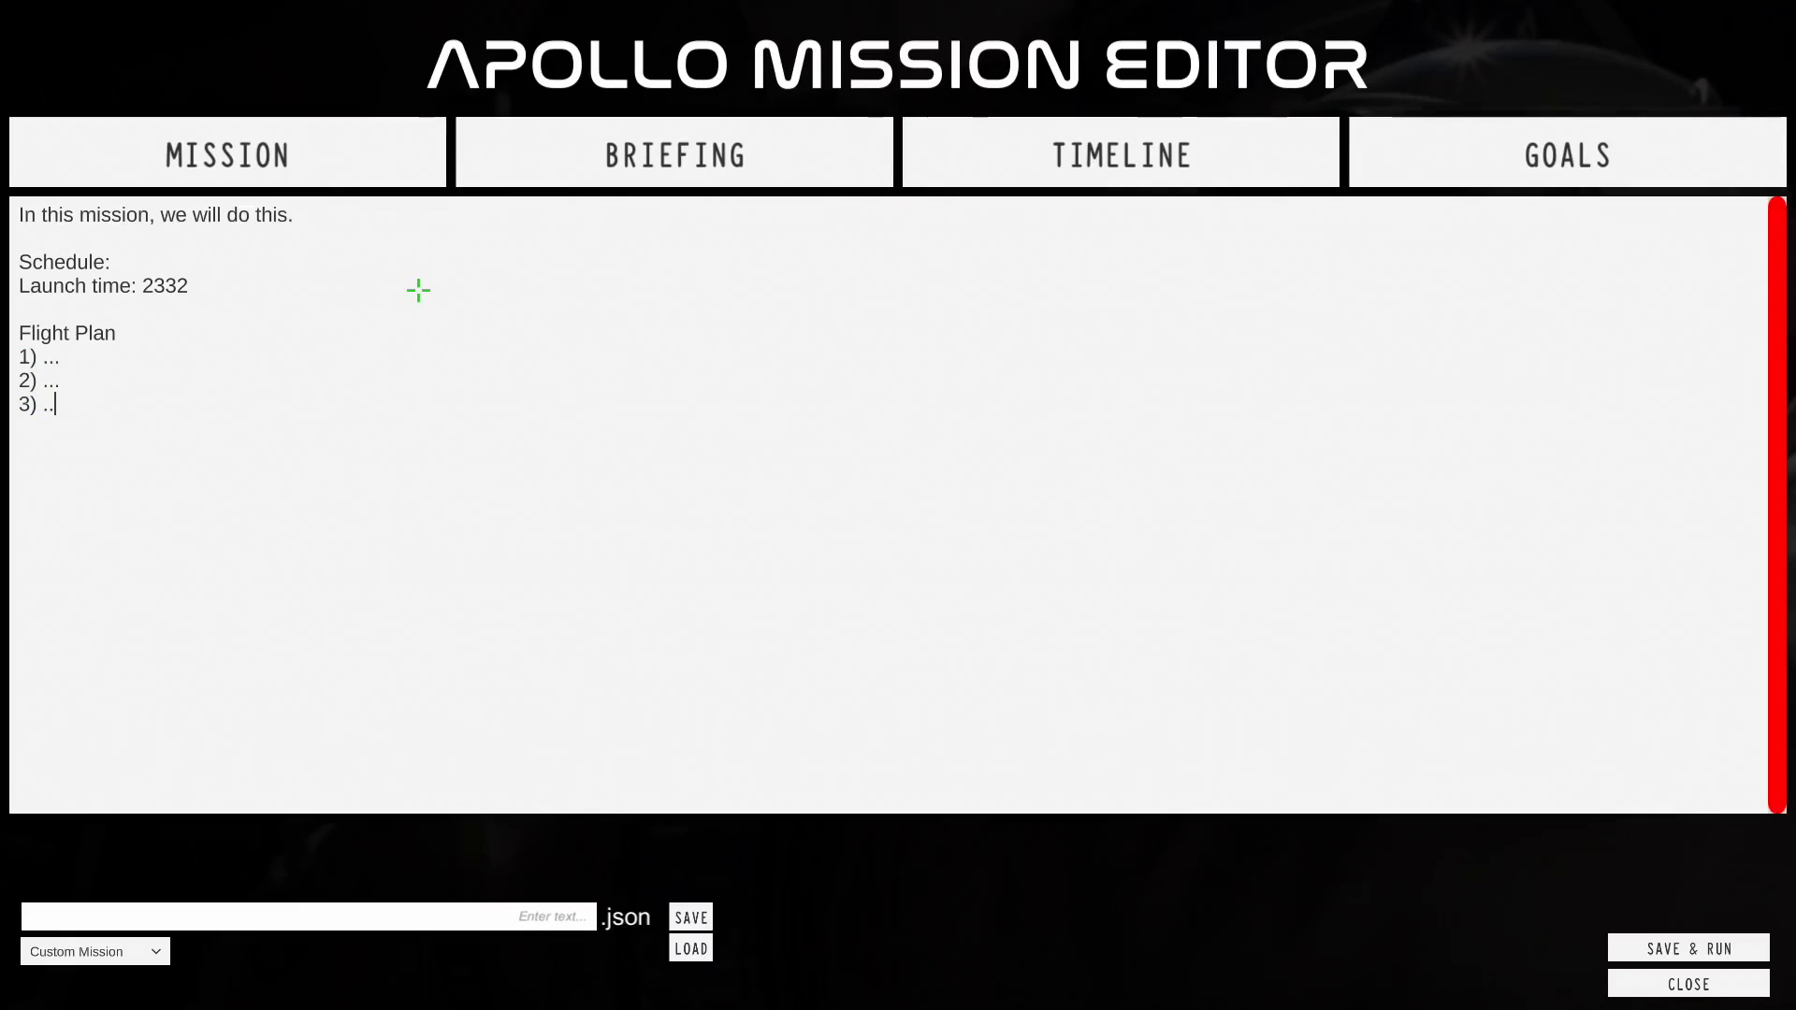
text(.)
key(Up)
key(Up)
key(Down)
key(Down)
key(Up)
key(shift+Down)
key(shift+Down)
key(shift+Down)
key(shift+Down)
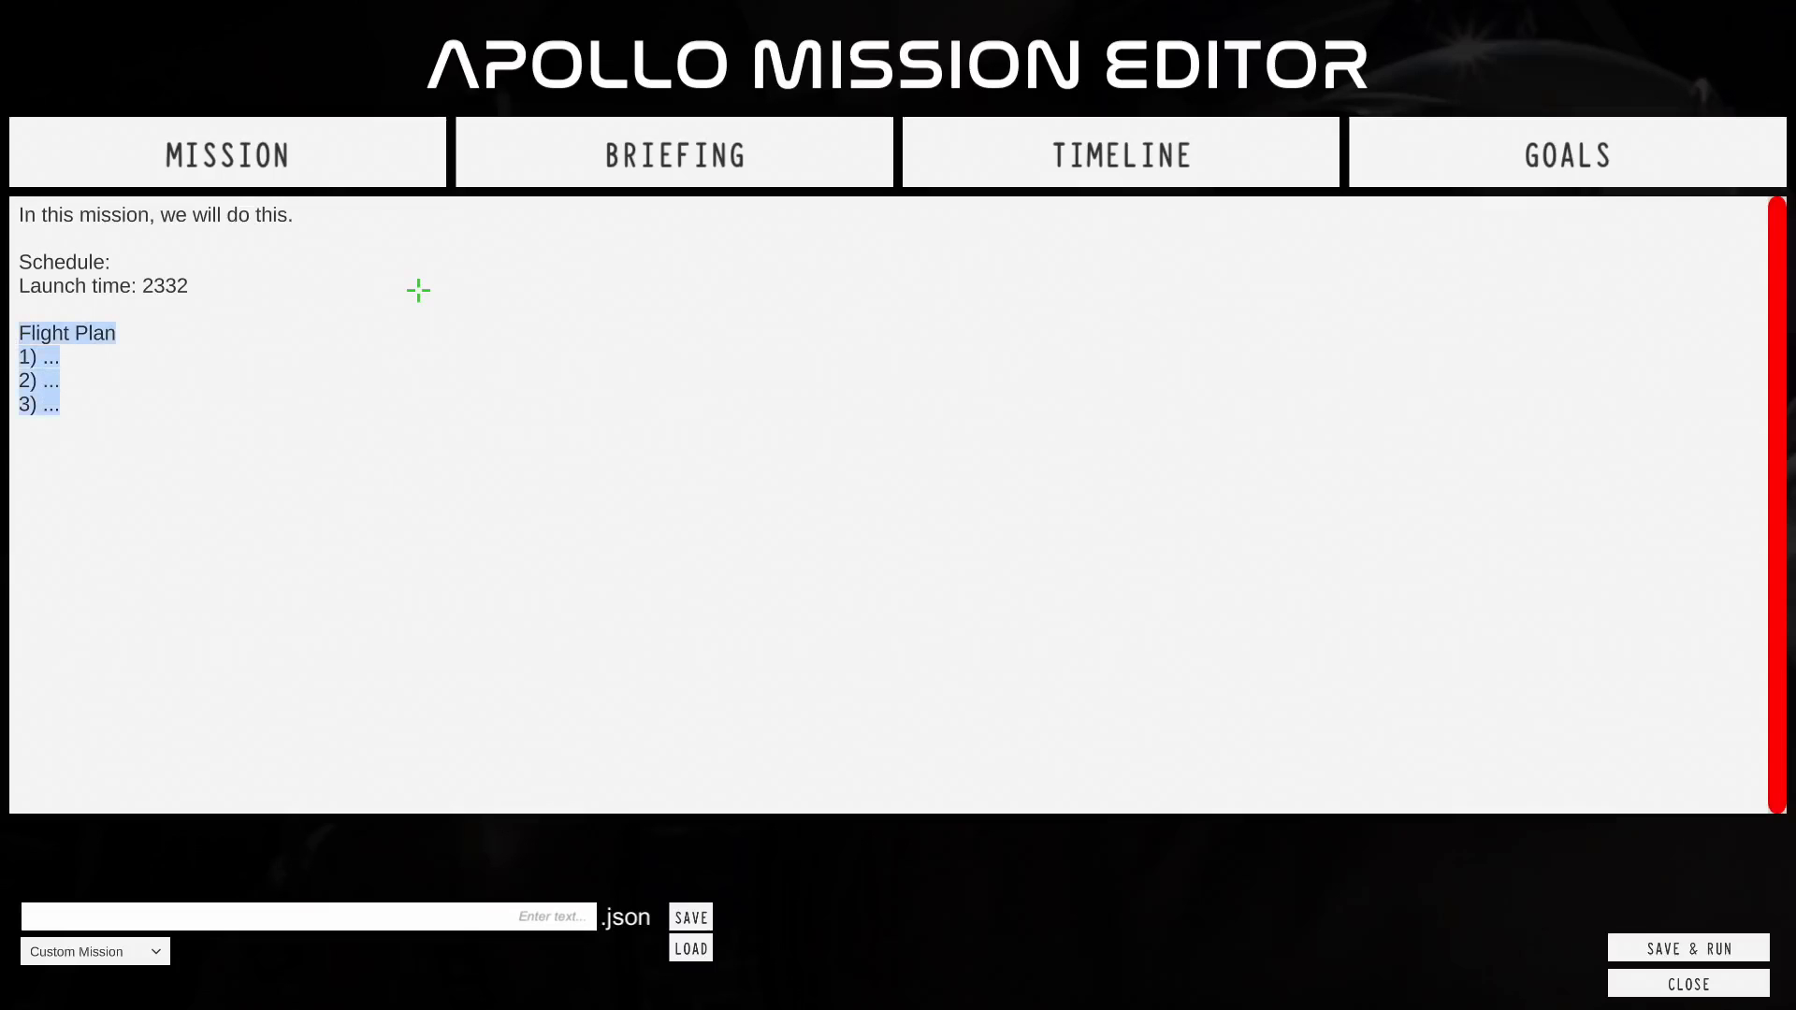
key(End)
key(Down)
key(Down)
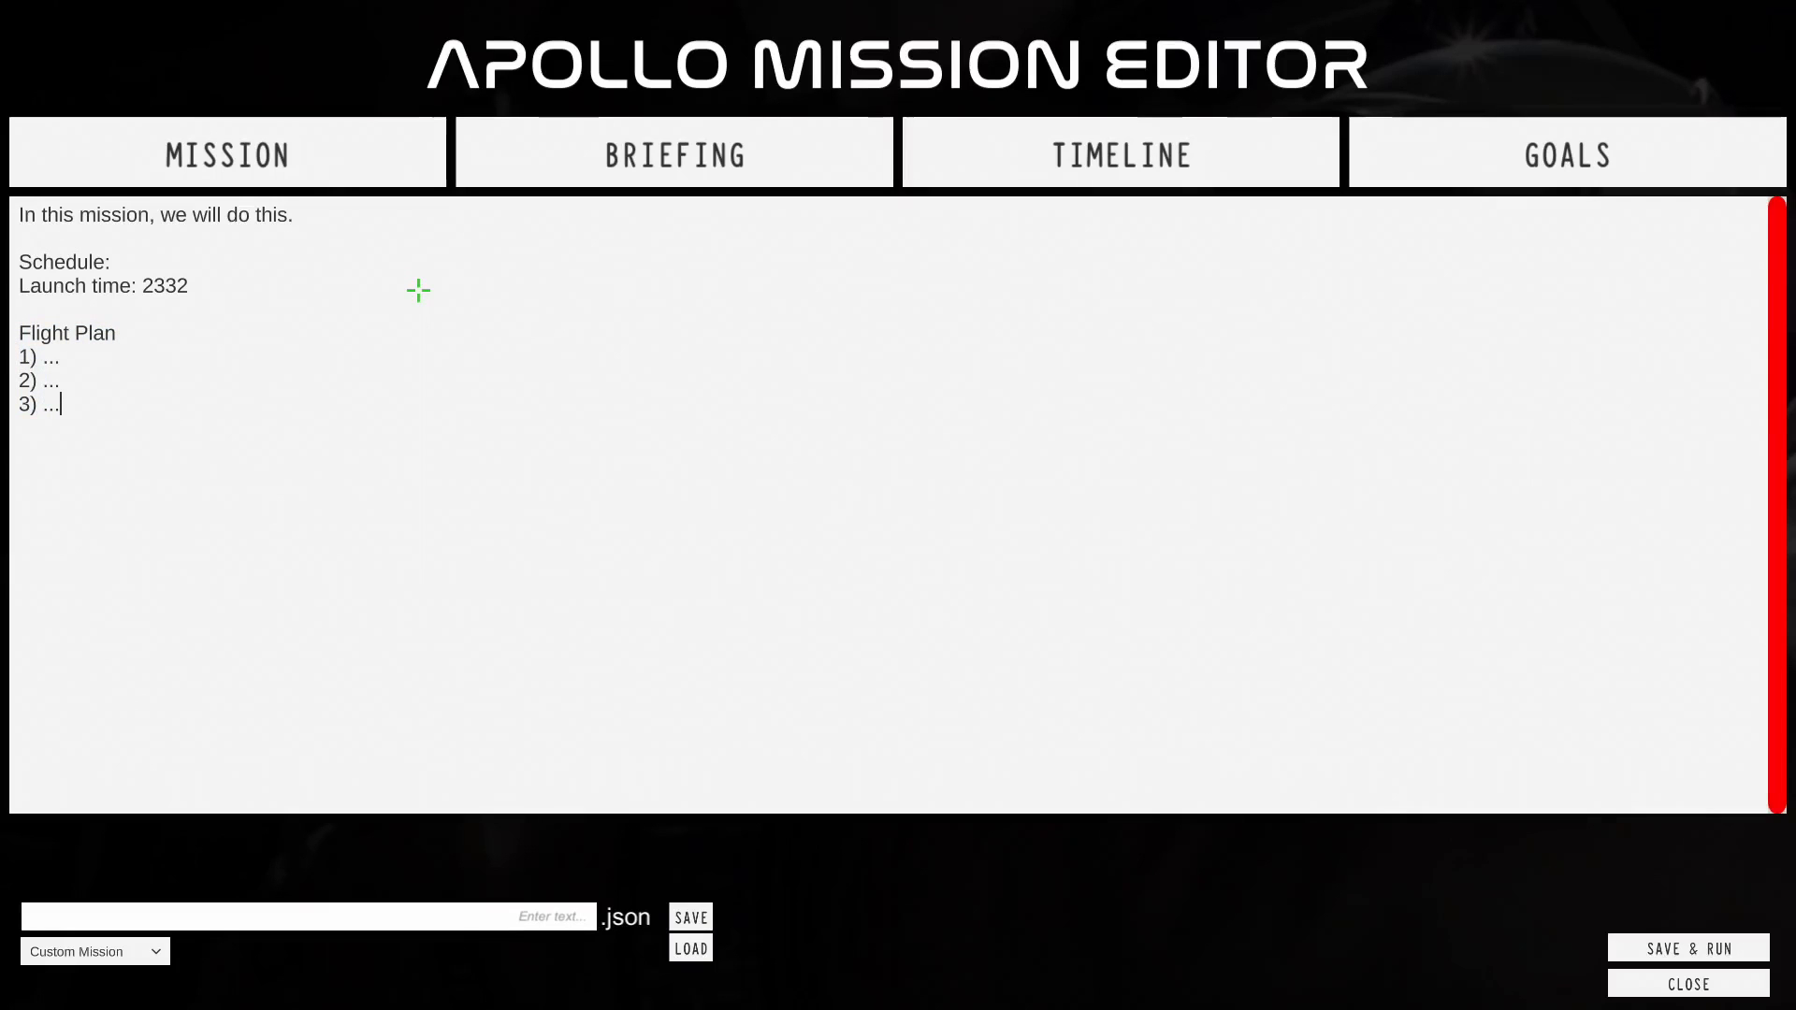
key(Up)
key(Up)
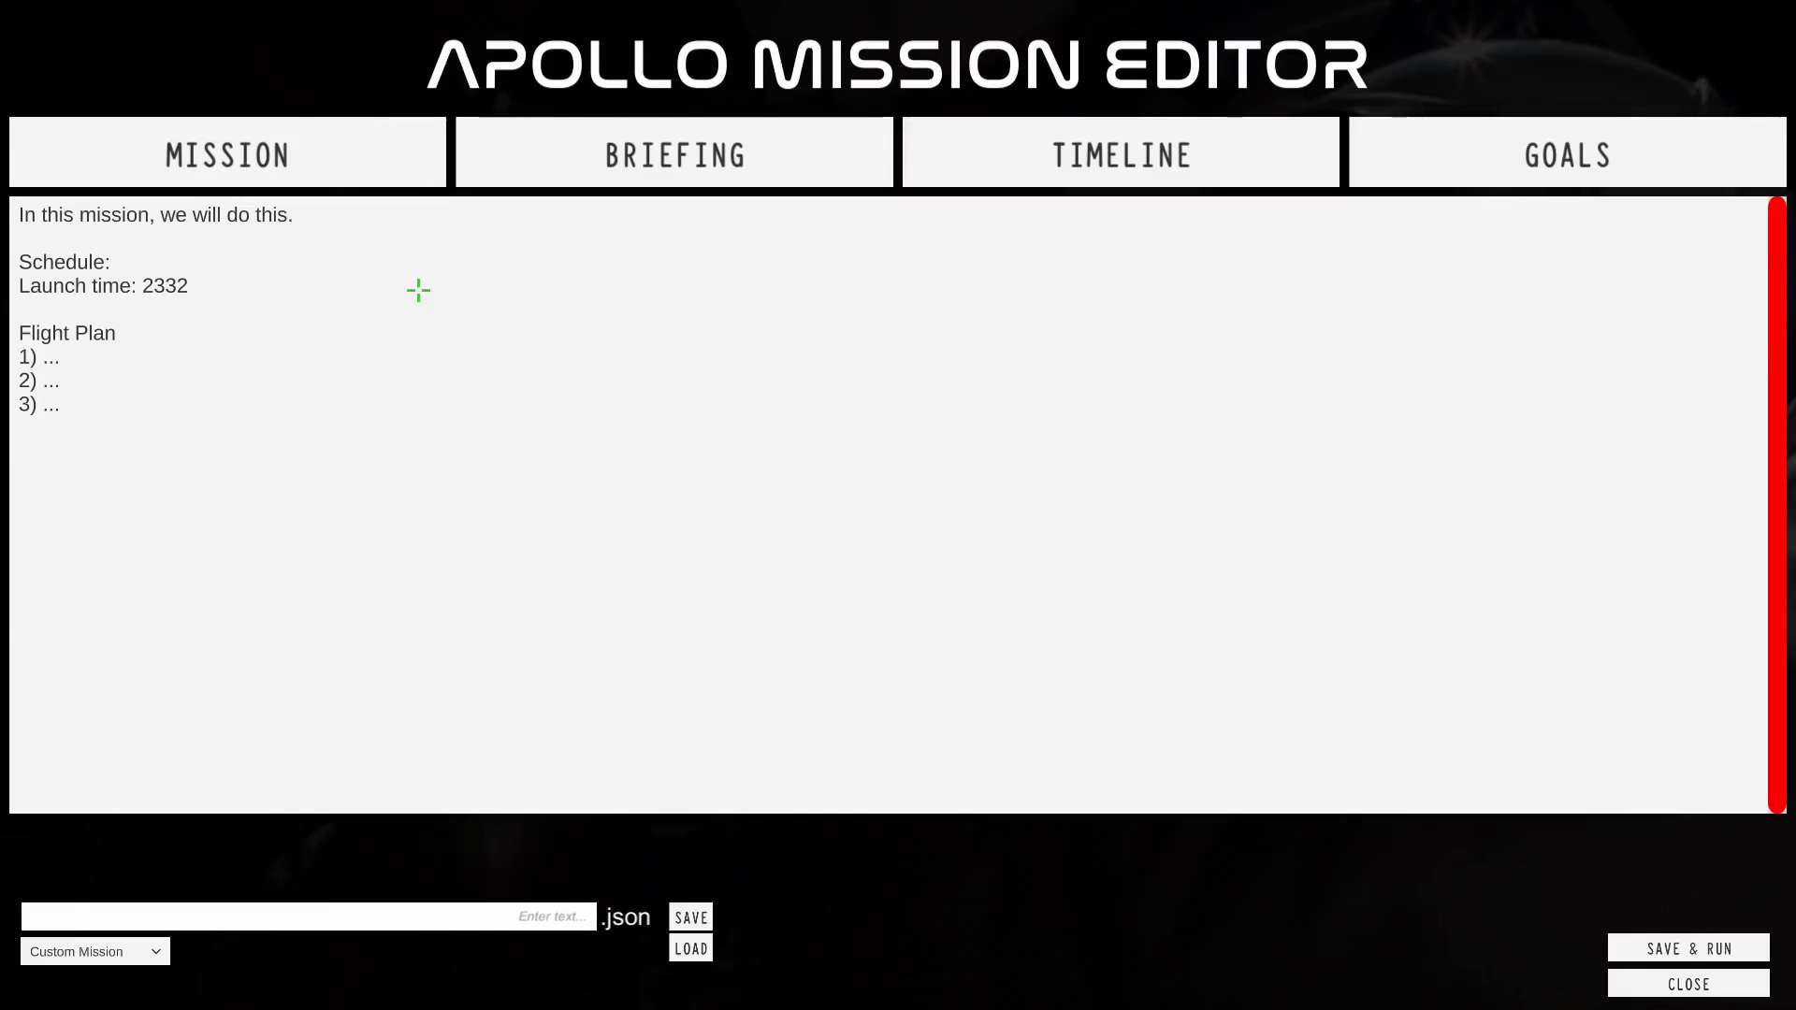
Insert a line reading "FC break" between the second and third flight plan items.
key(Down)
key(Return)
text(3) ..)
key(BackSpace)
key(BackSpace)
key(BackSpace)
key(BackSpace)
key(BackSpace)
text(FC break)
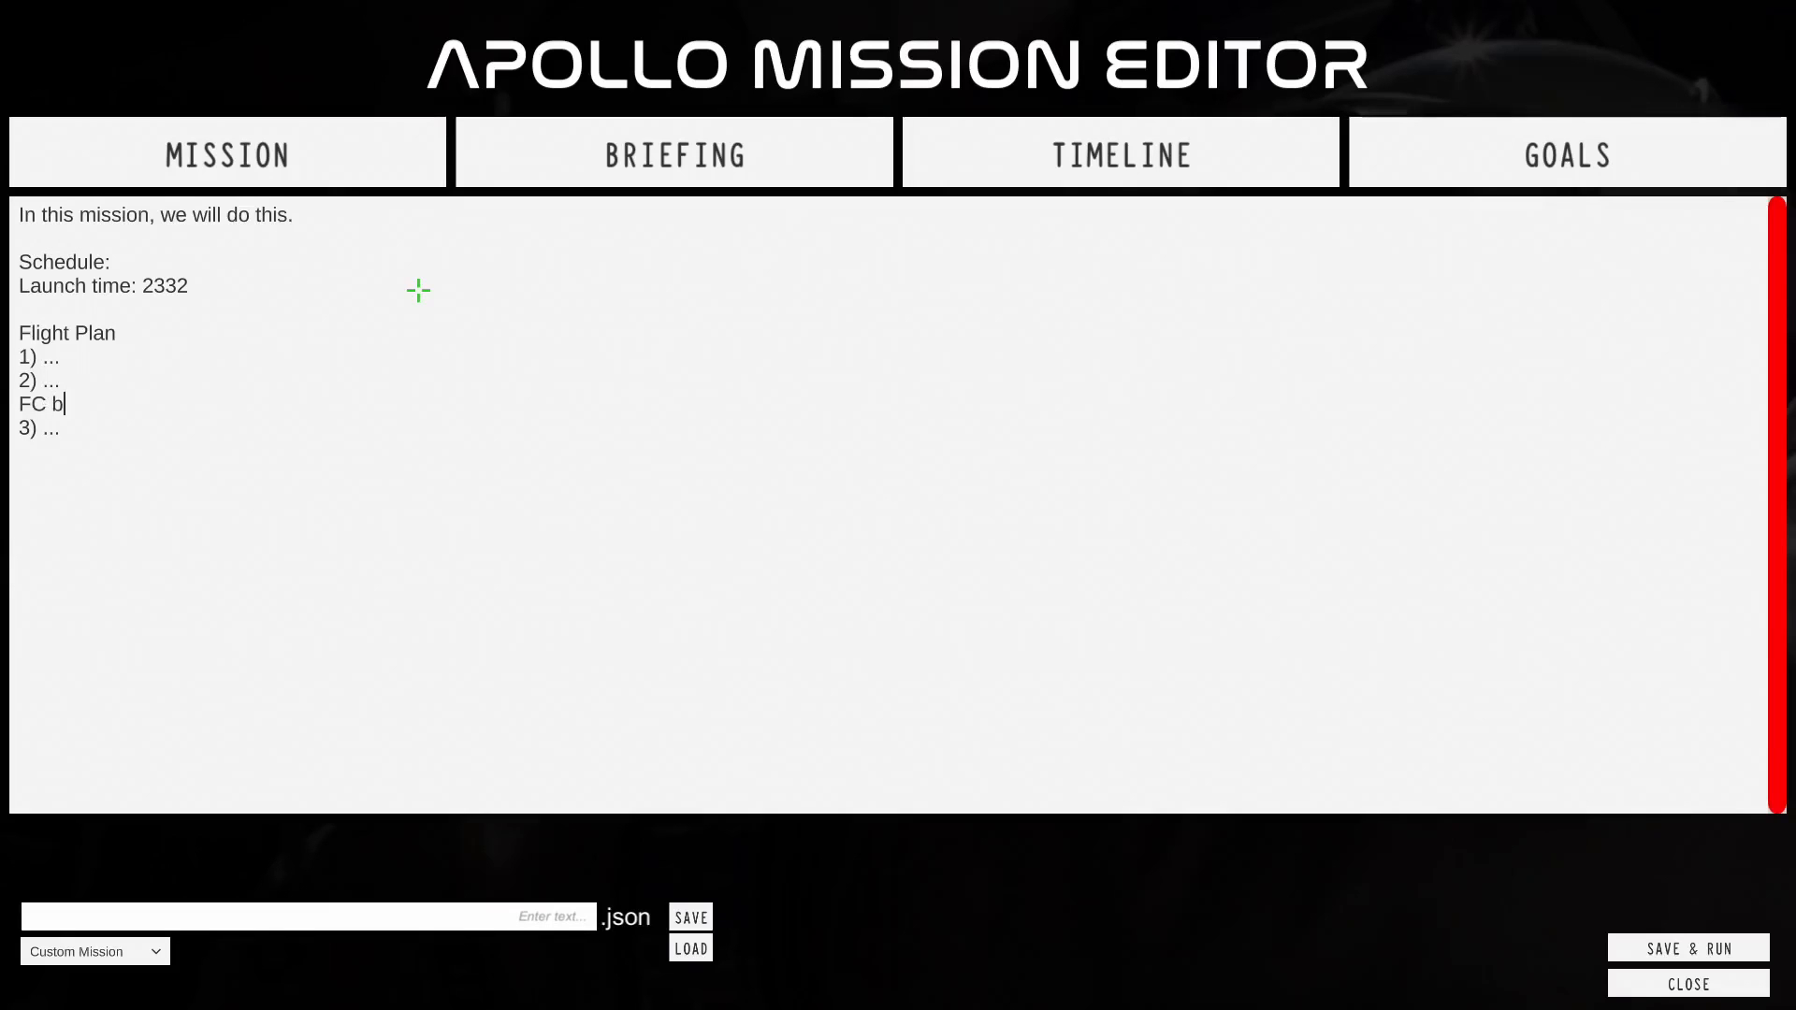
key(shift+Home)
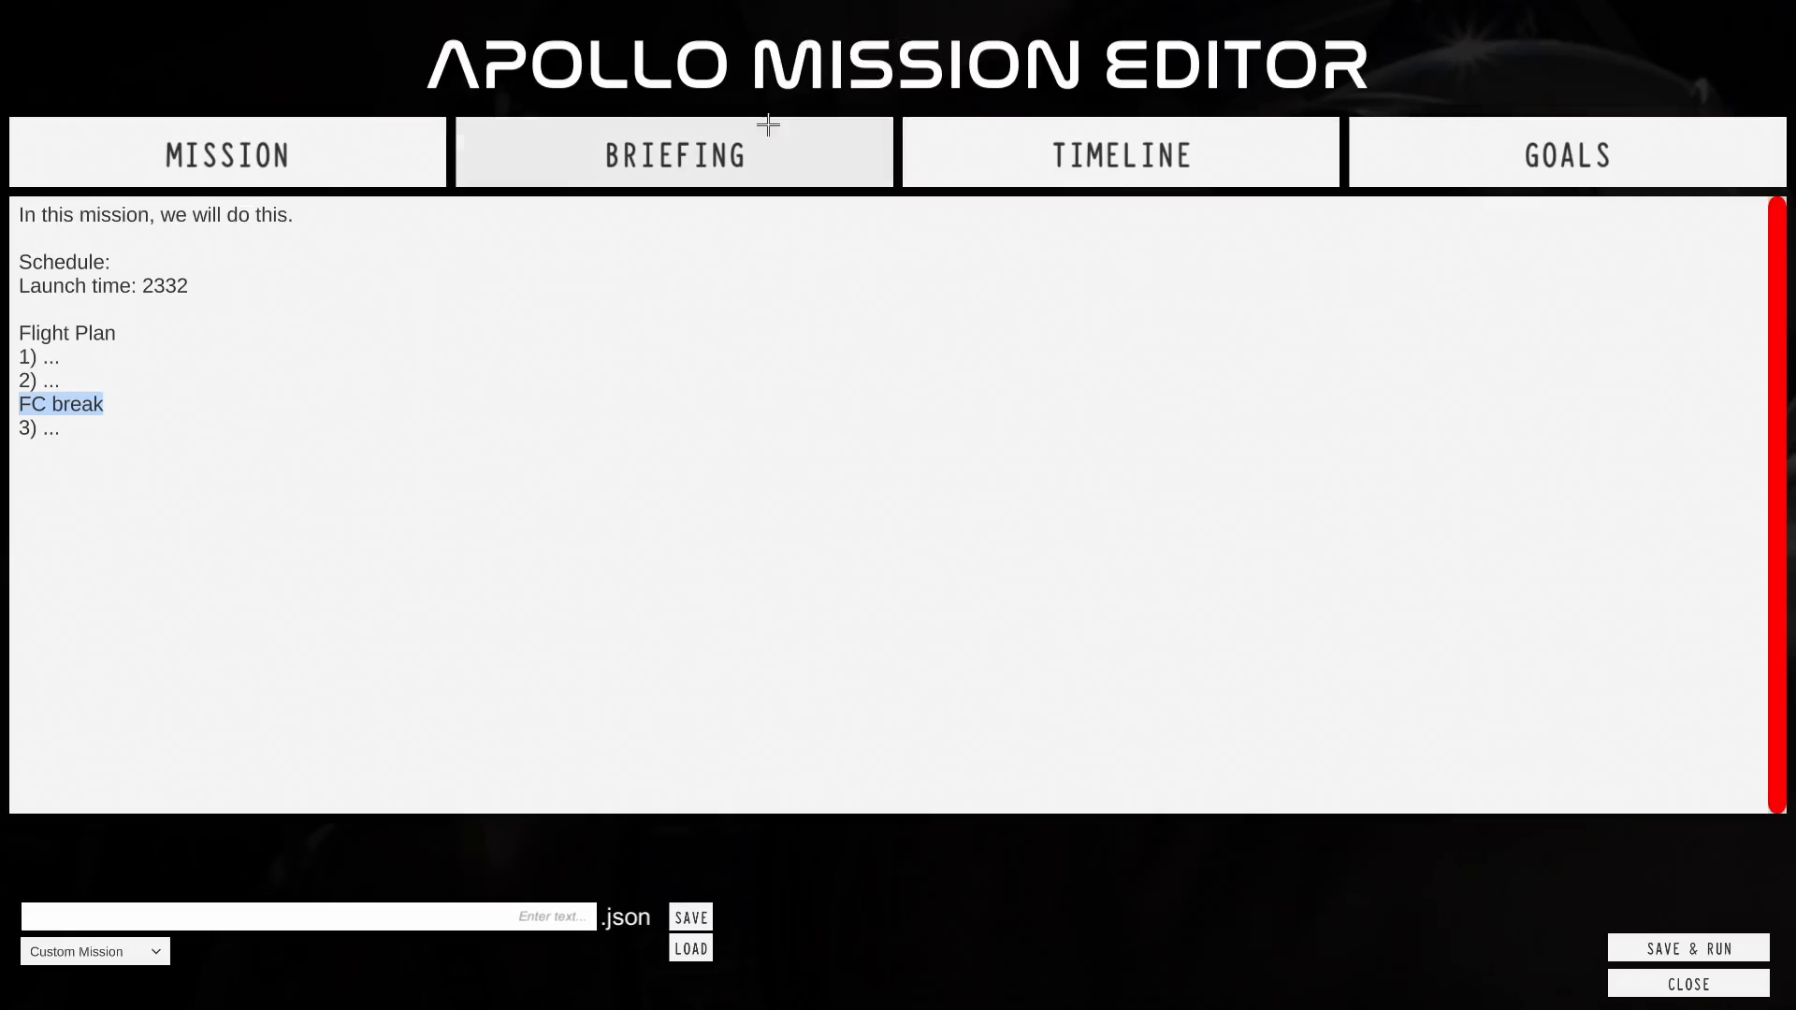
key(Down)
key(shift+End)
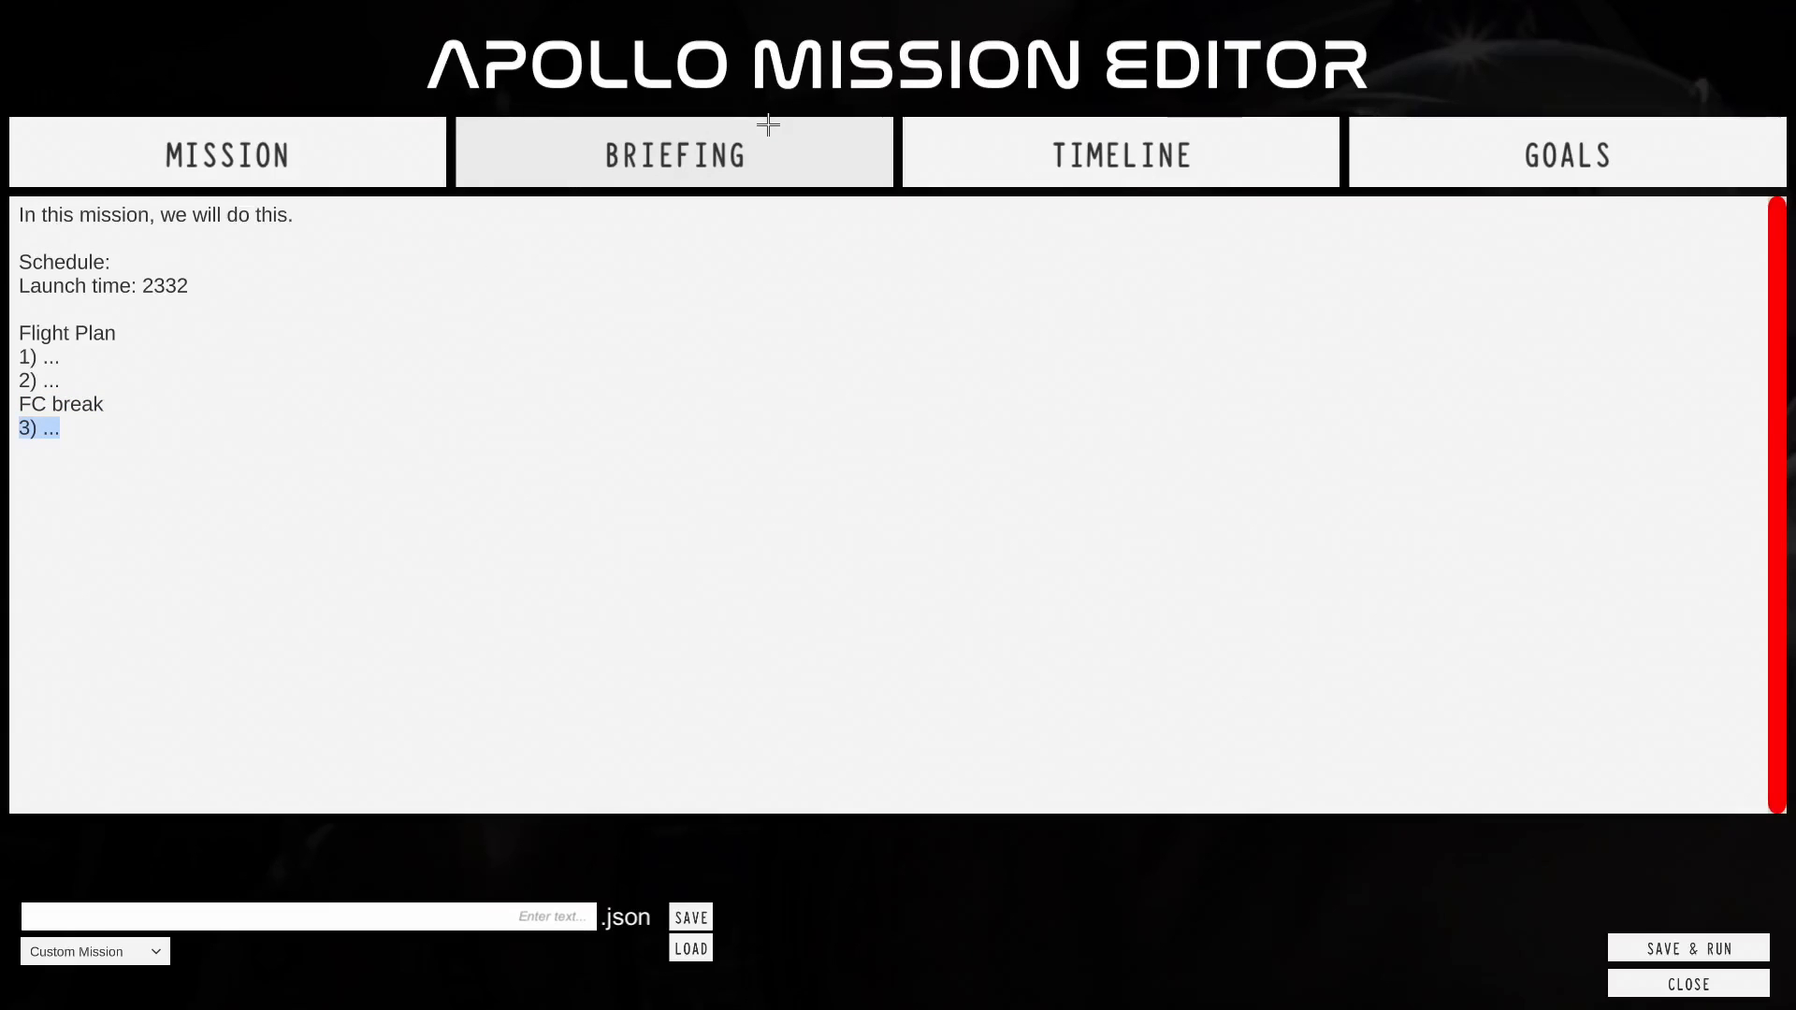
Delete the "FC break" line and the third item from the flight plan in the briefing.
key(Left)
key(Up)
key(shift+Down)
key(shift+Down)
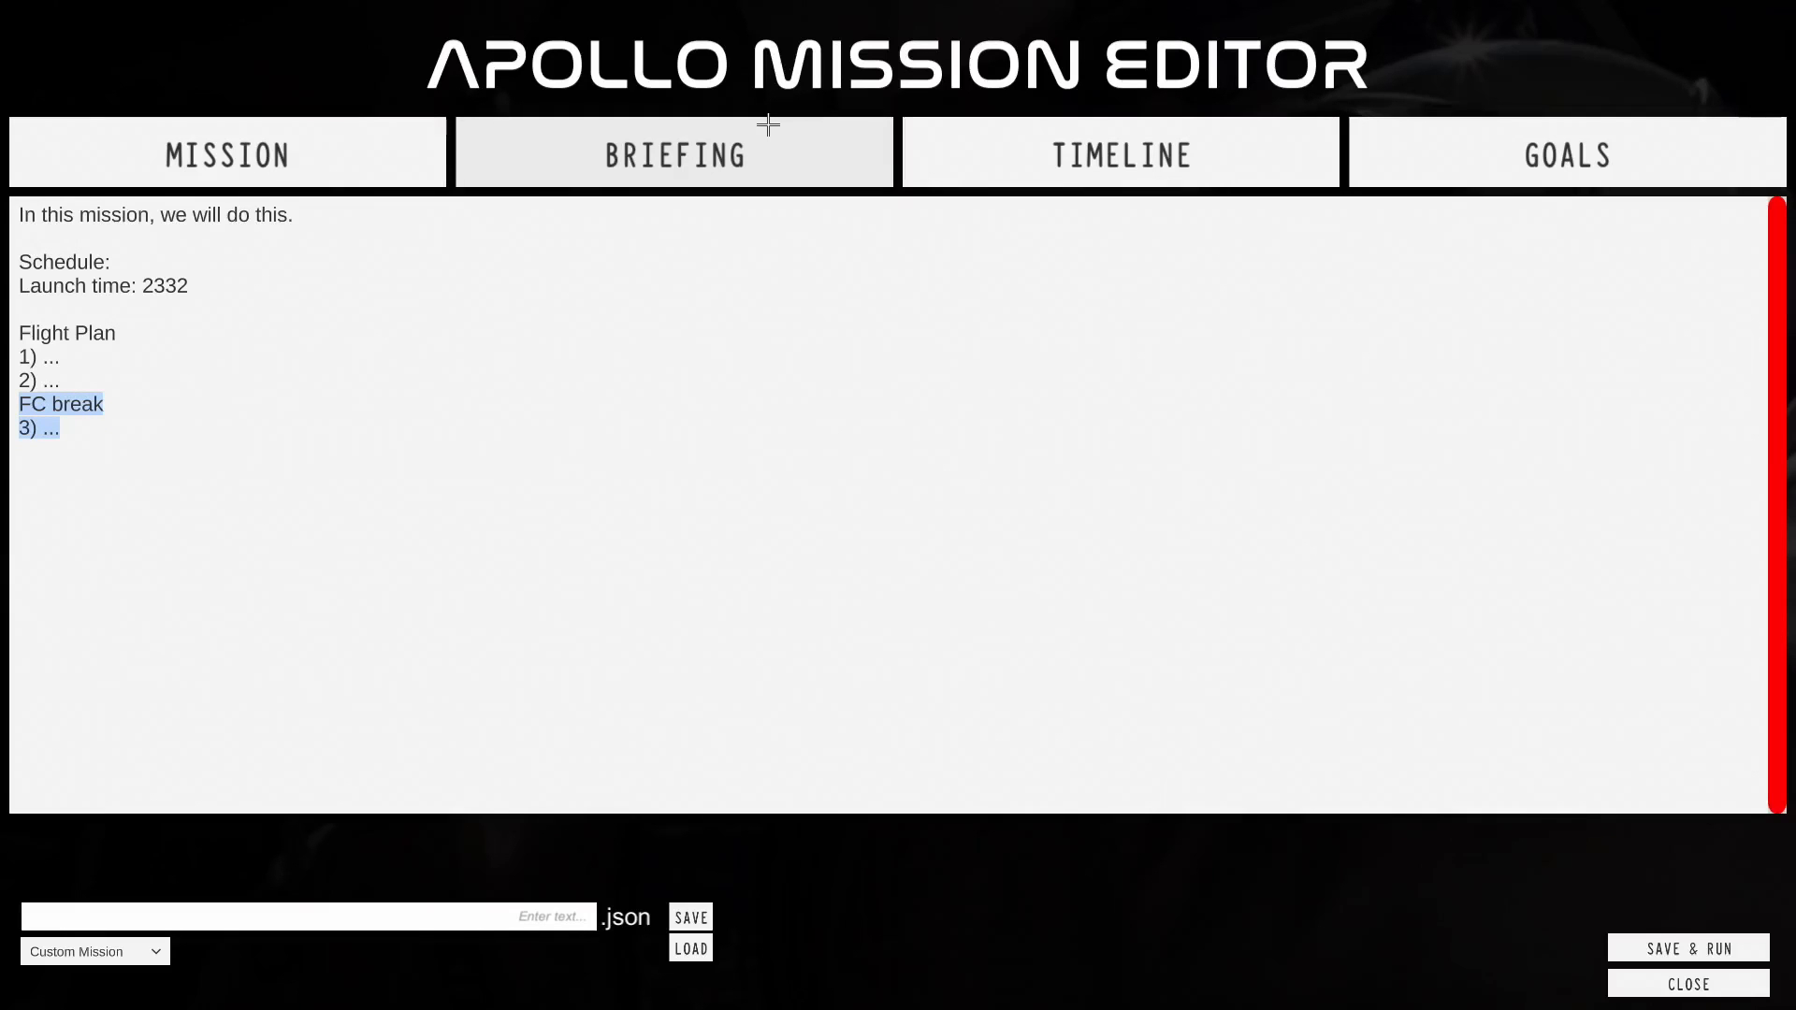
key(BackSpace)
key(BackSpace)
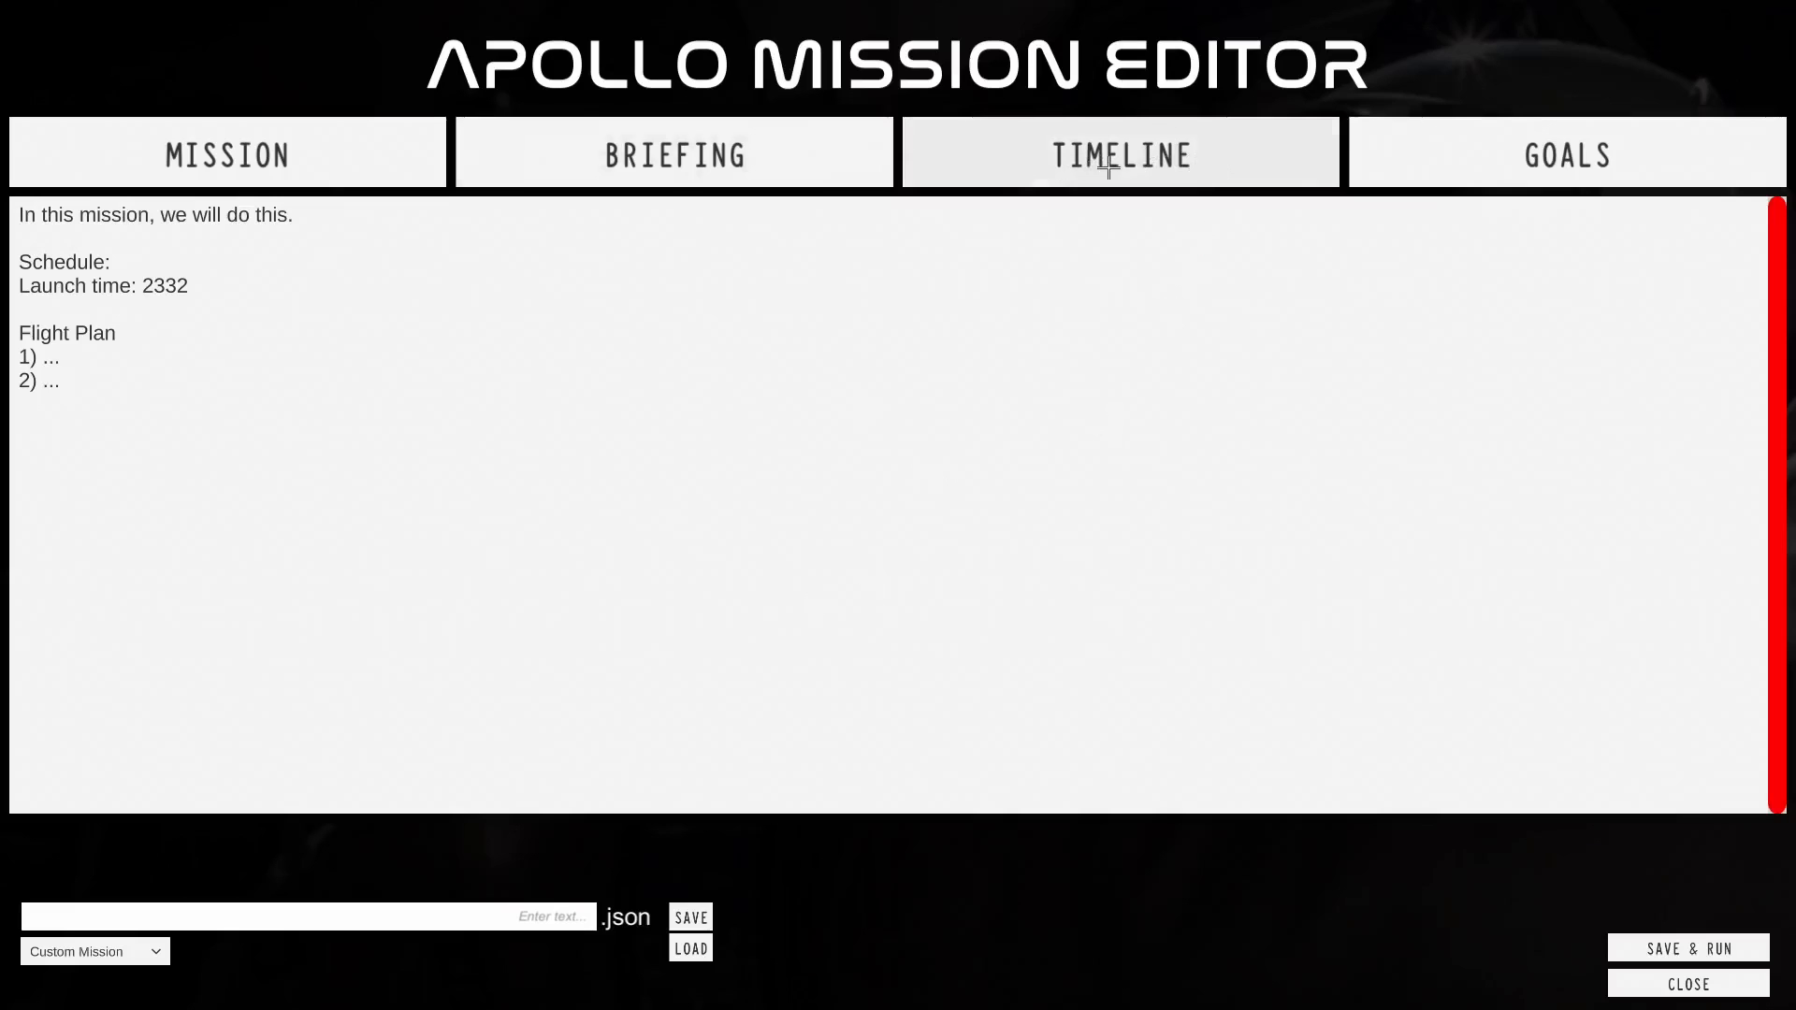
Add a mission goal titled "Splashdown." with the goal type Splashdown.
click(1569, 157)
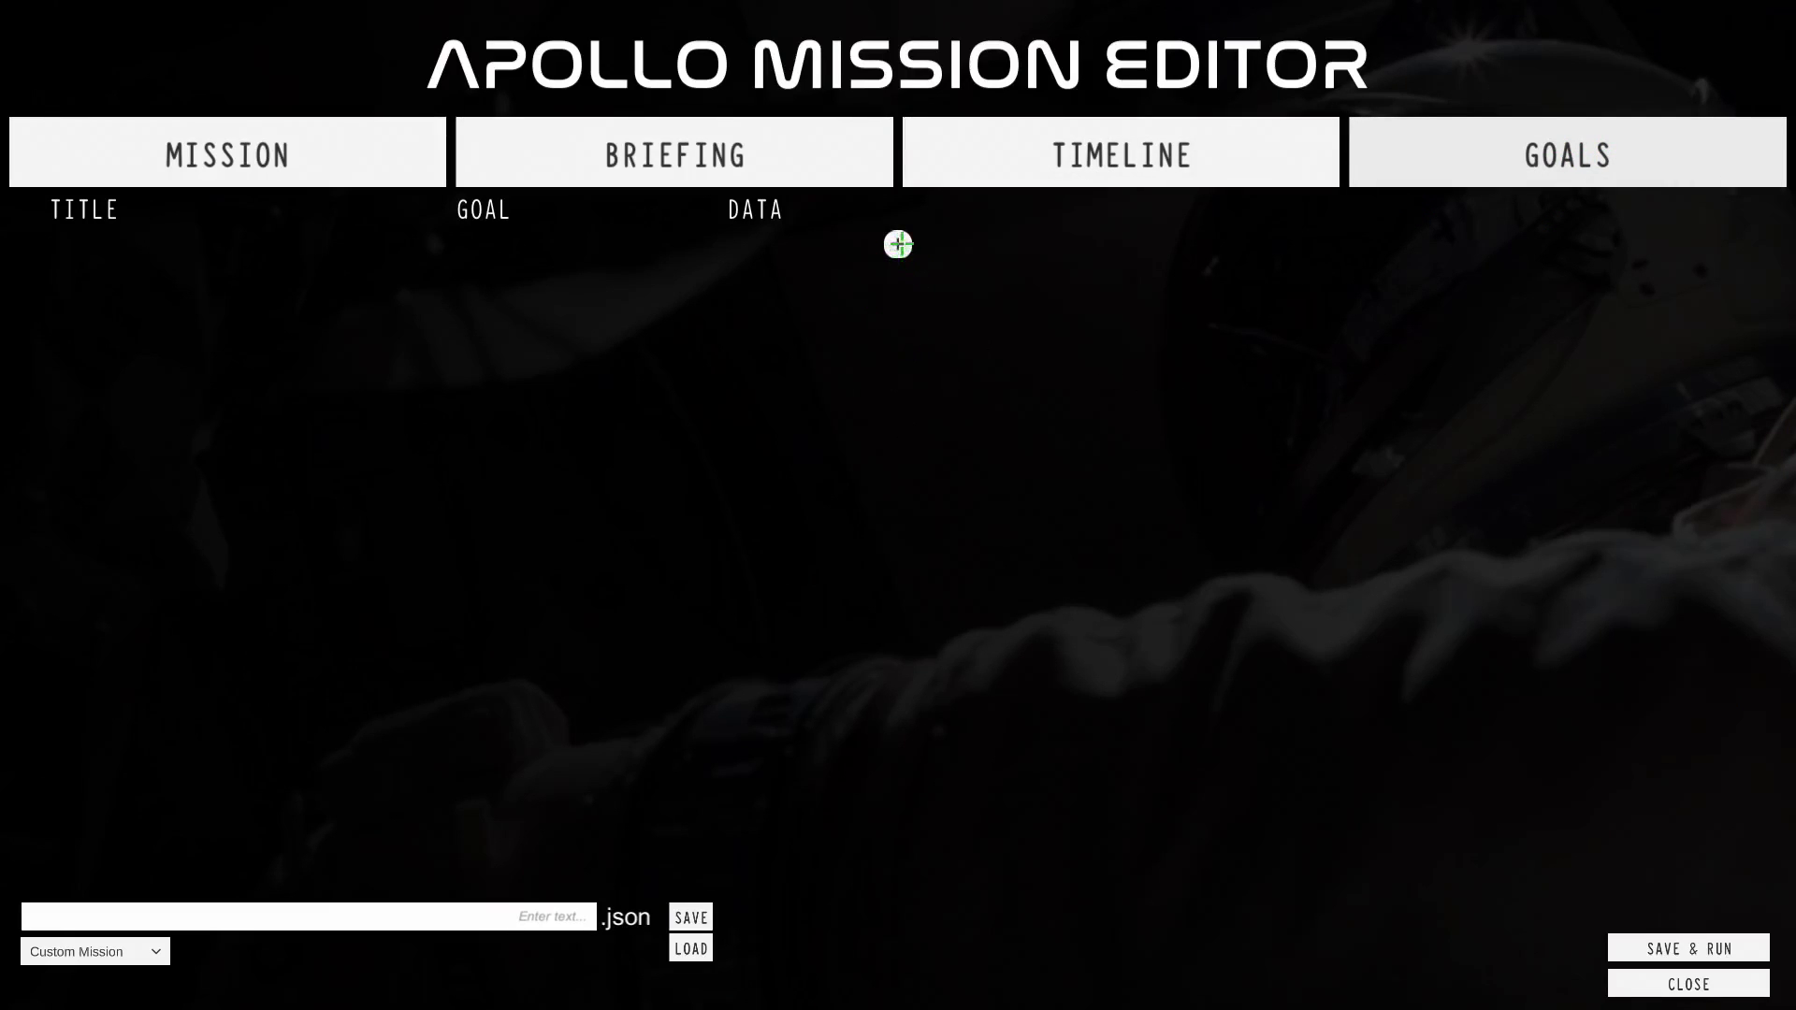
click(897, 245)
click(252, 258)
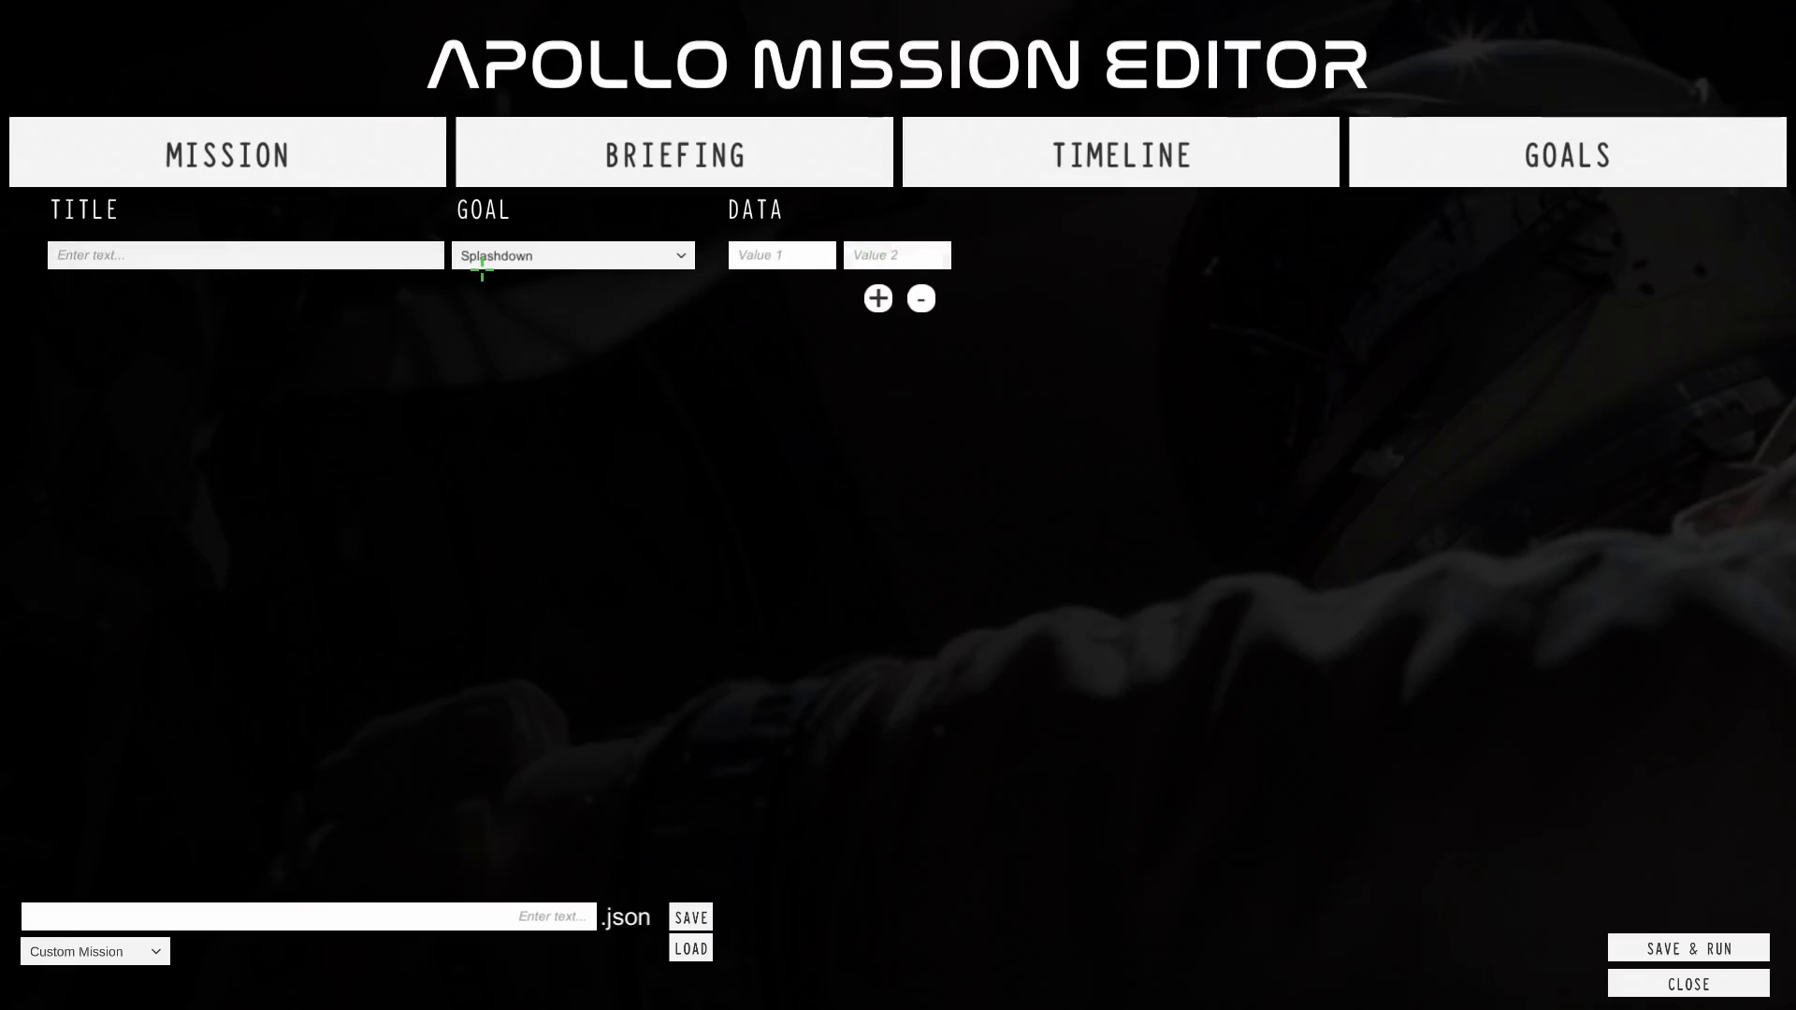
text(Splashdown.)
click(481, 270)
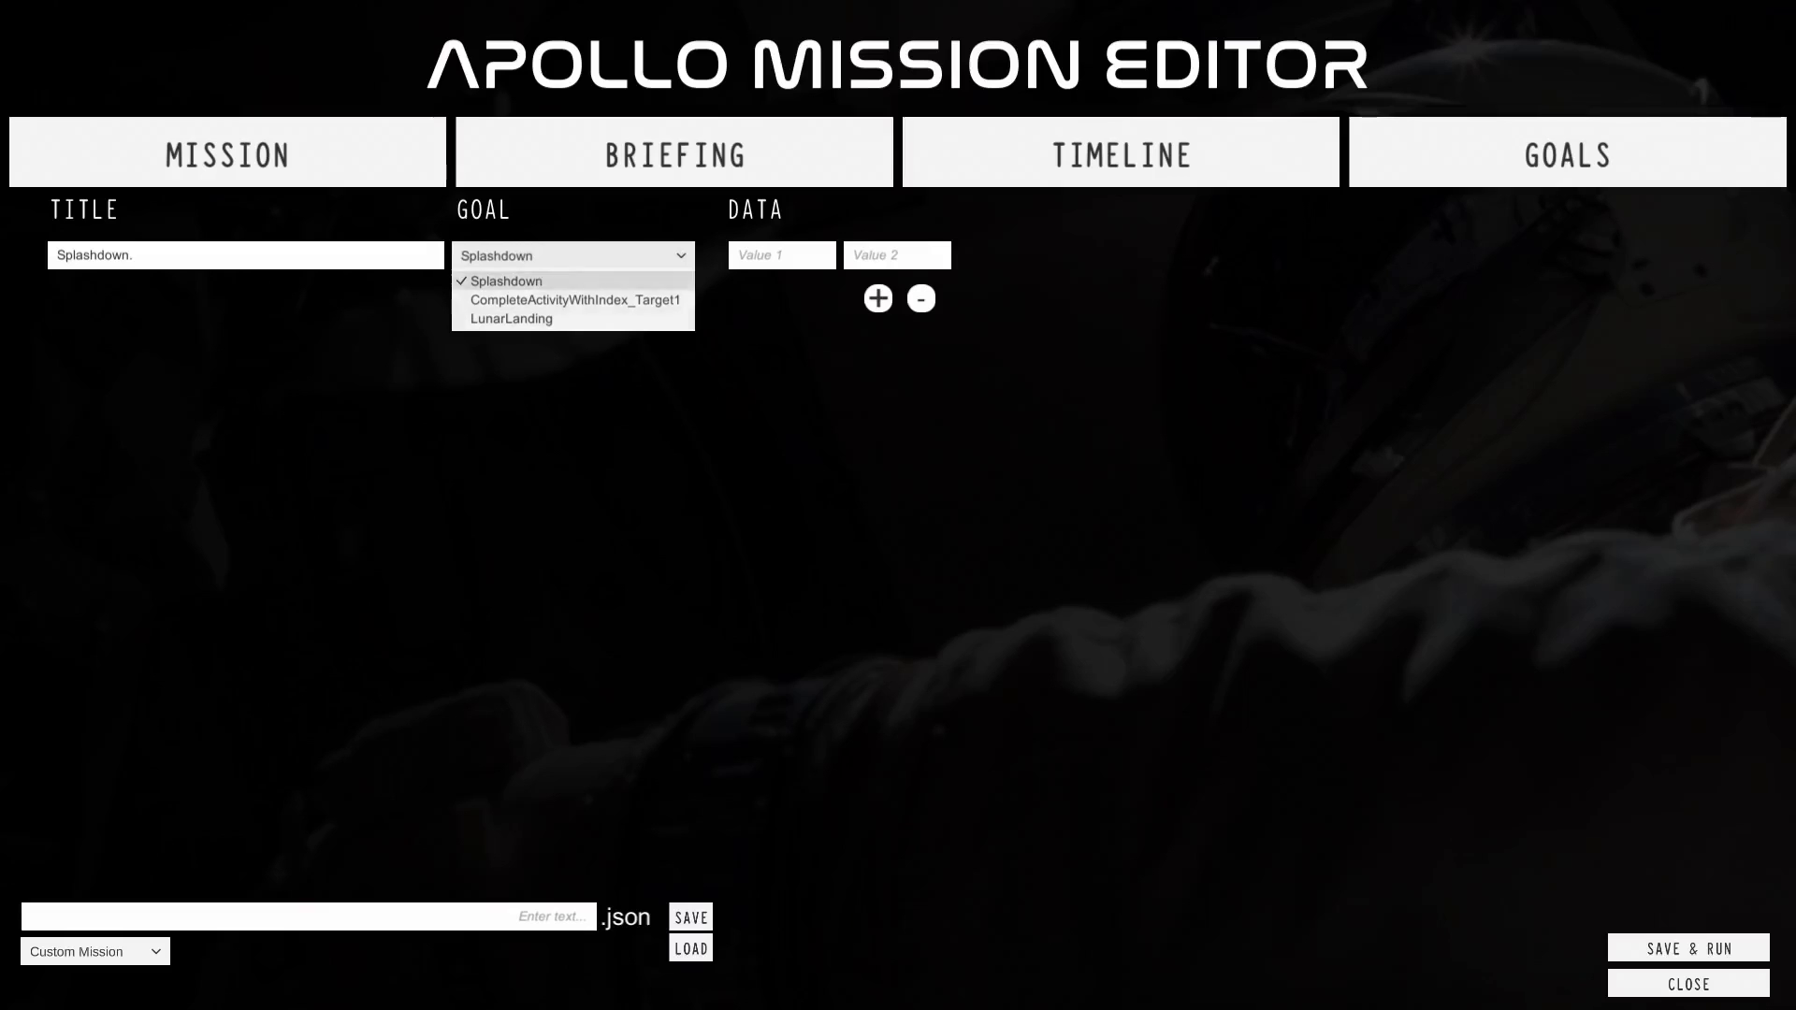
click(780, 387)
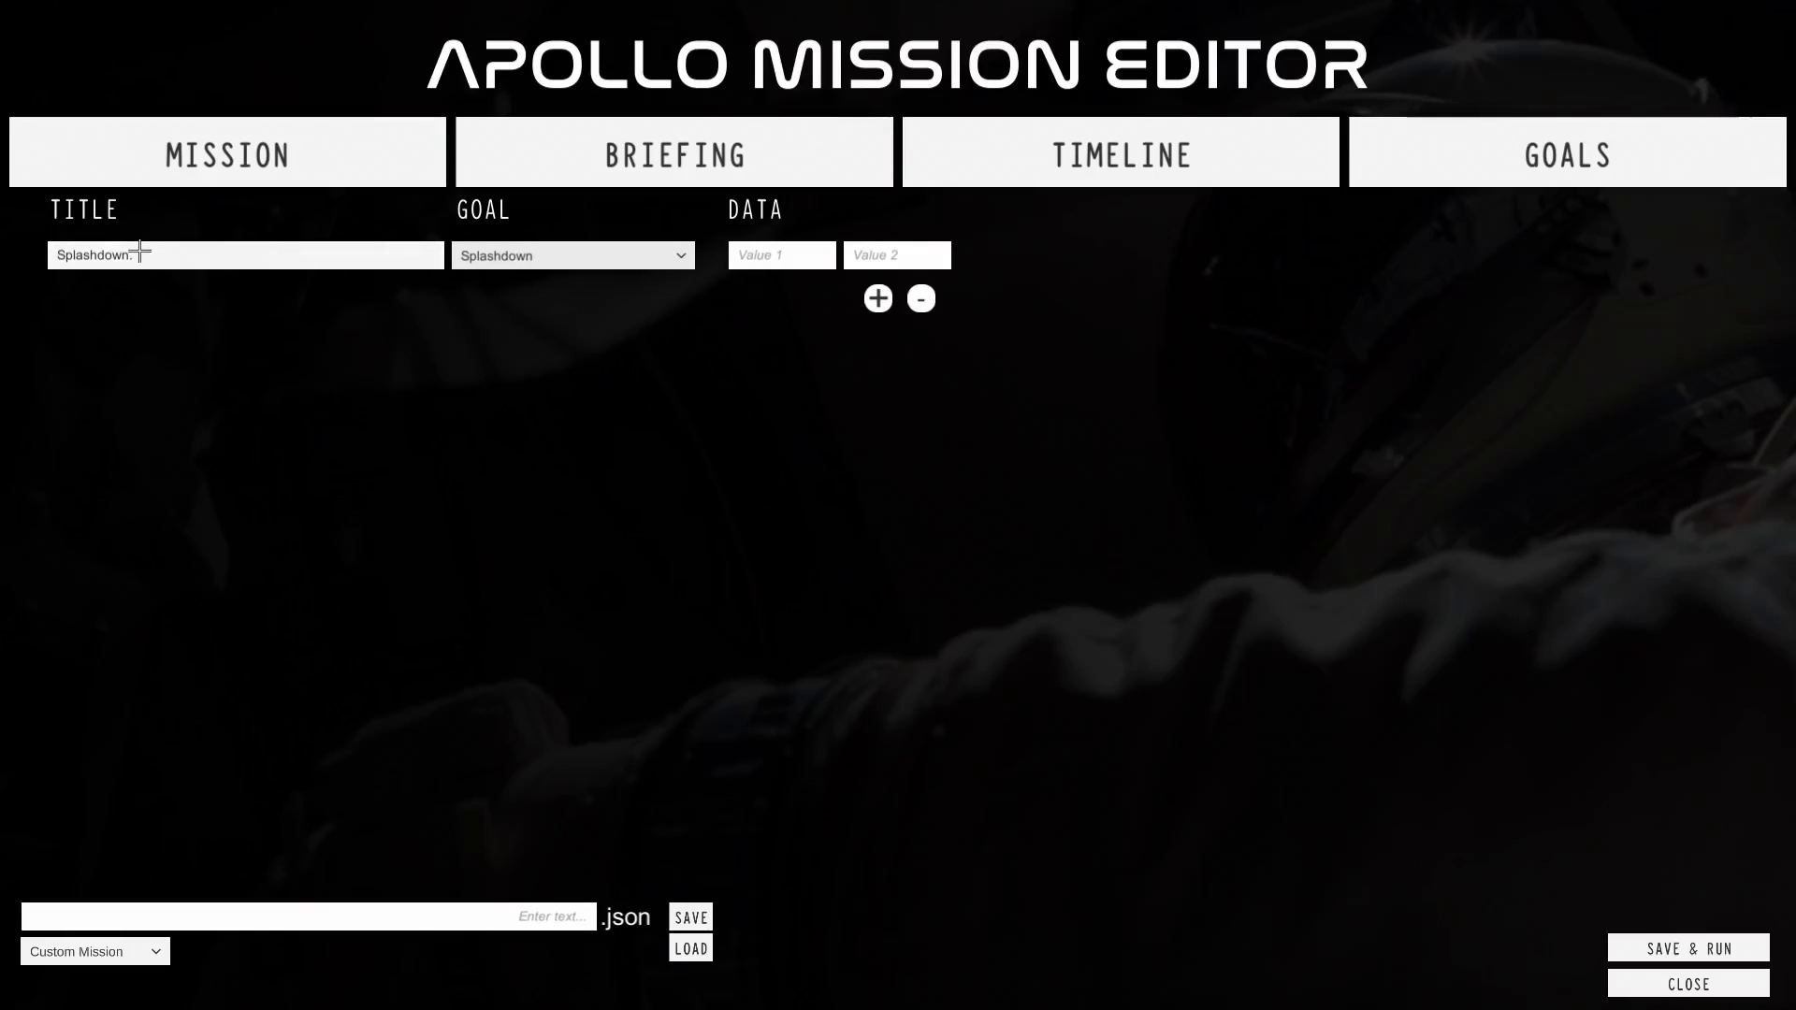
click(159, 253)
click(550, 255)
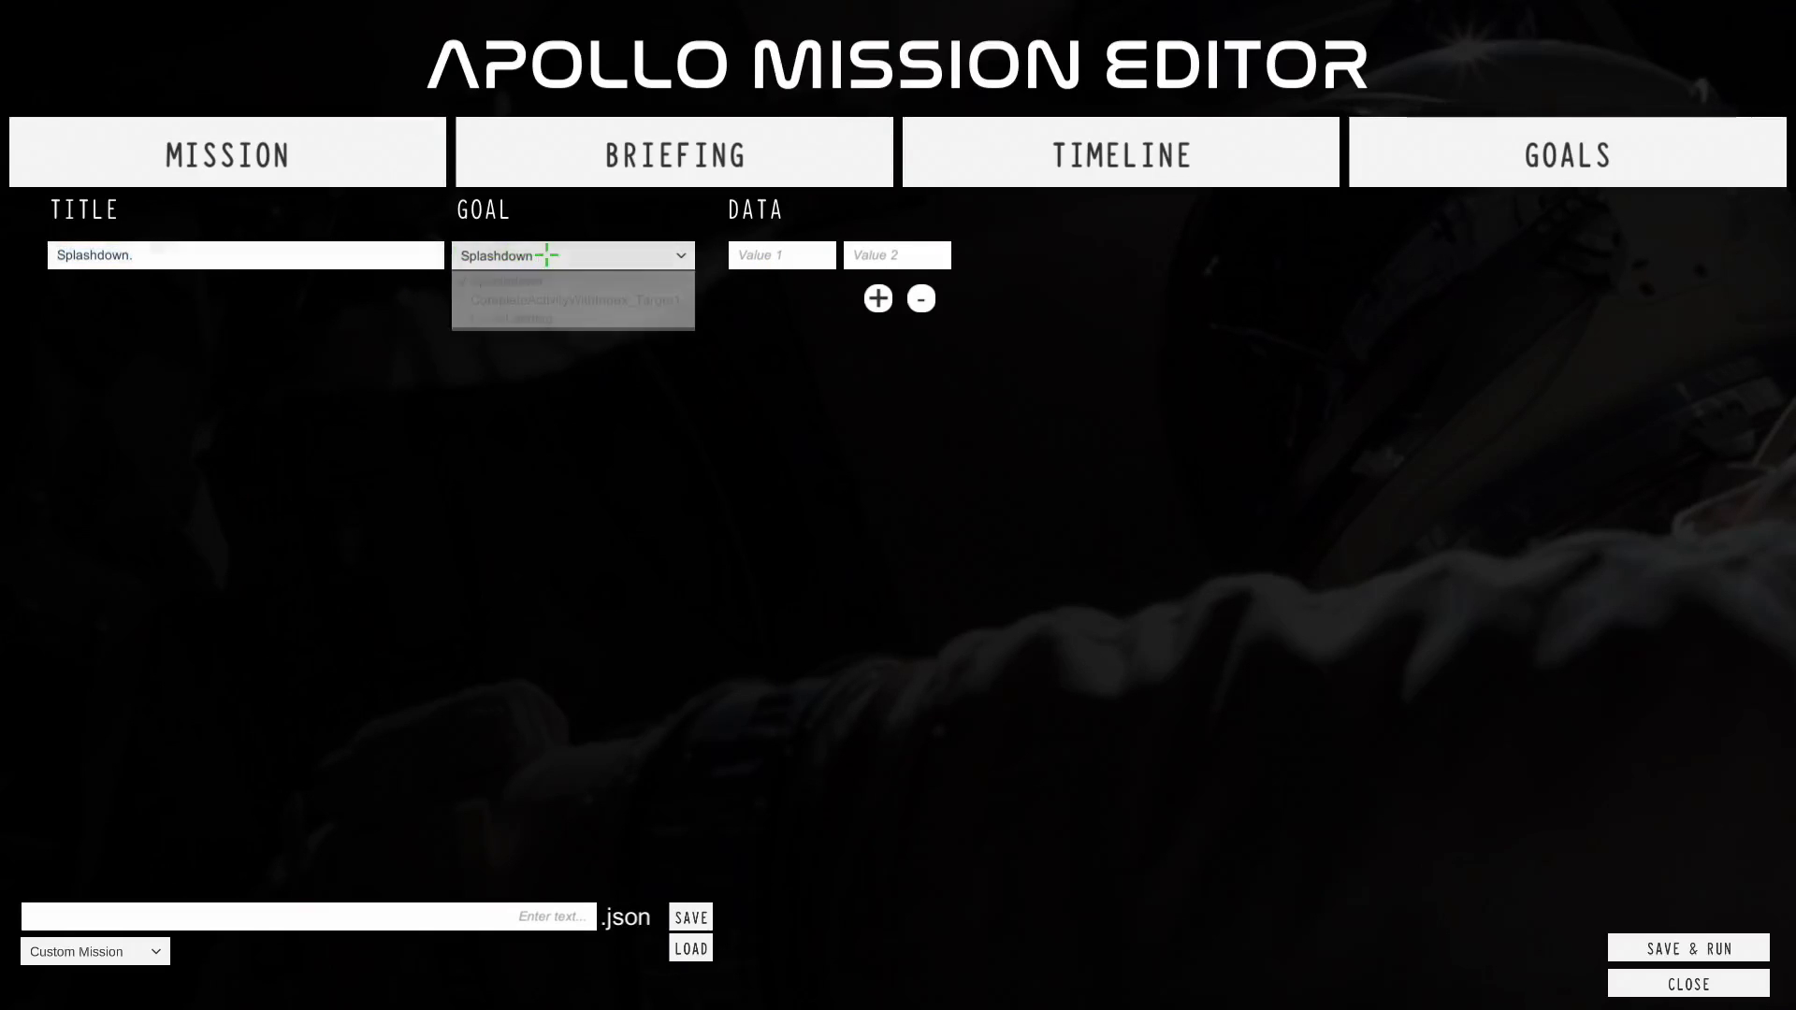
click(550, 254)
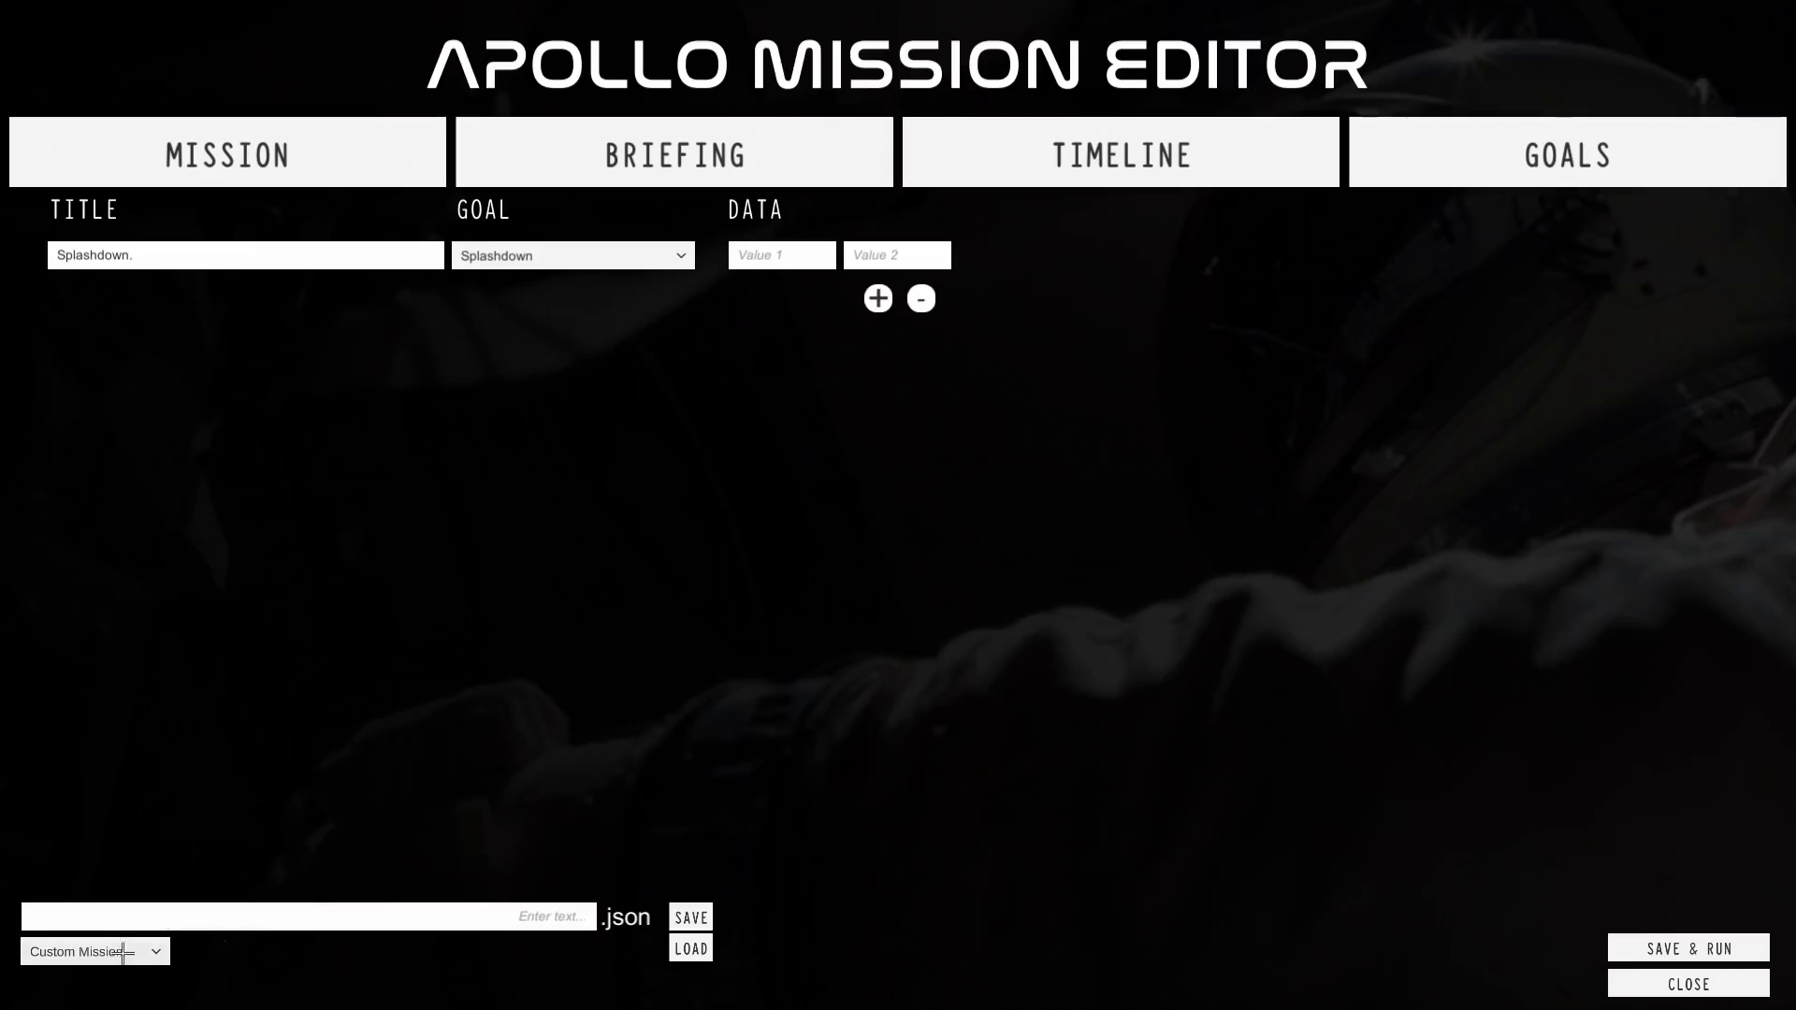
Save the mission under the file name workshopMission, keeping Custom Mission as its storage type.
click(342, 915)
text(workshopMission)
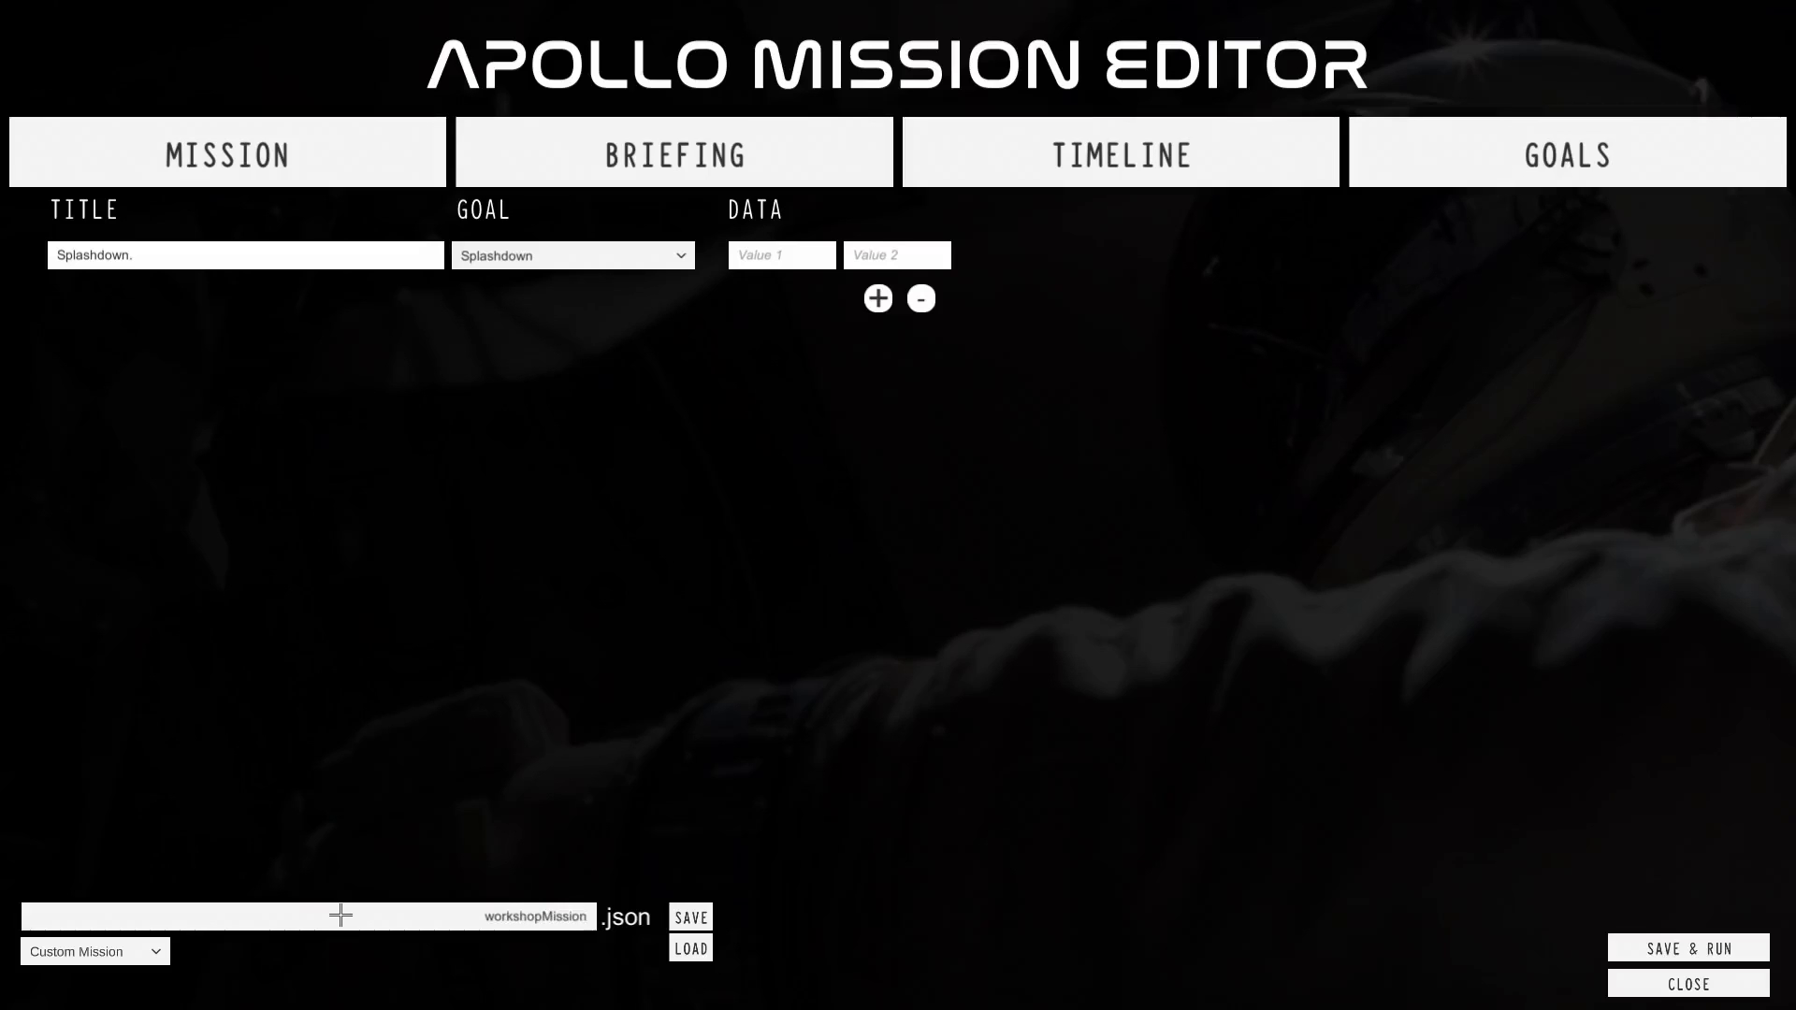
click(690, 917)
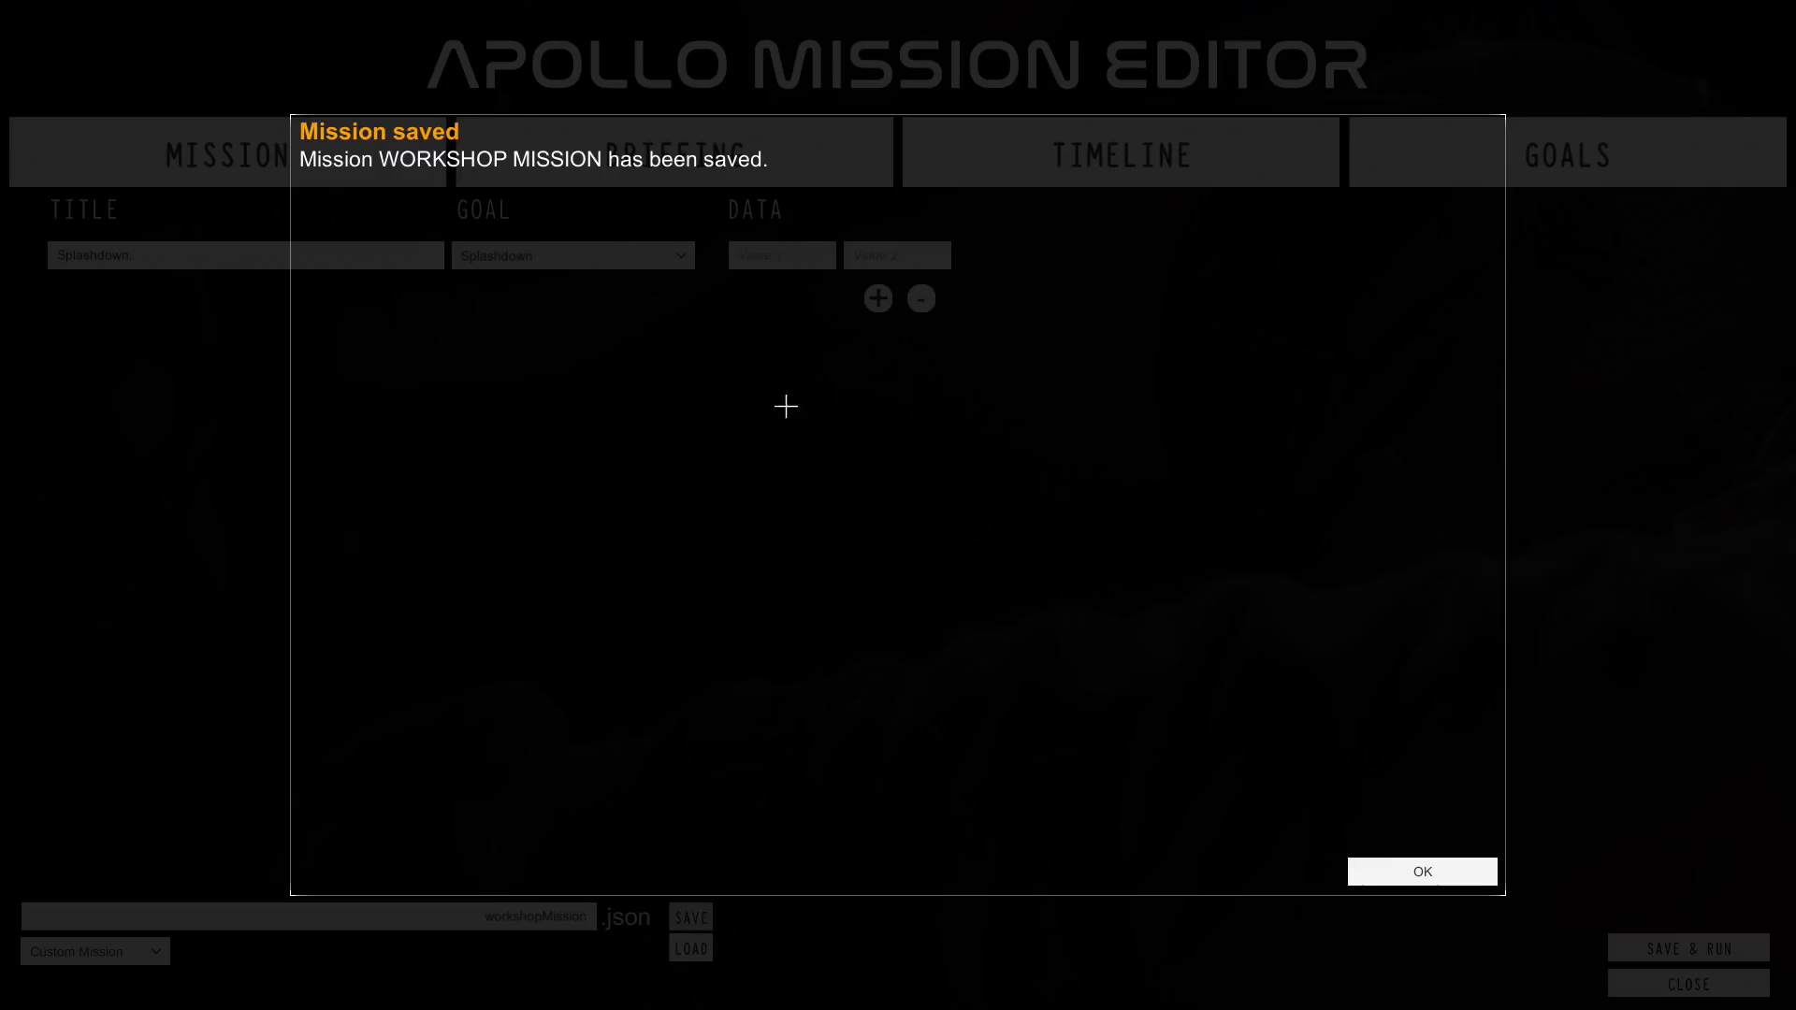
click(1421, 870)
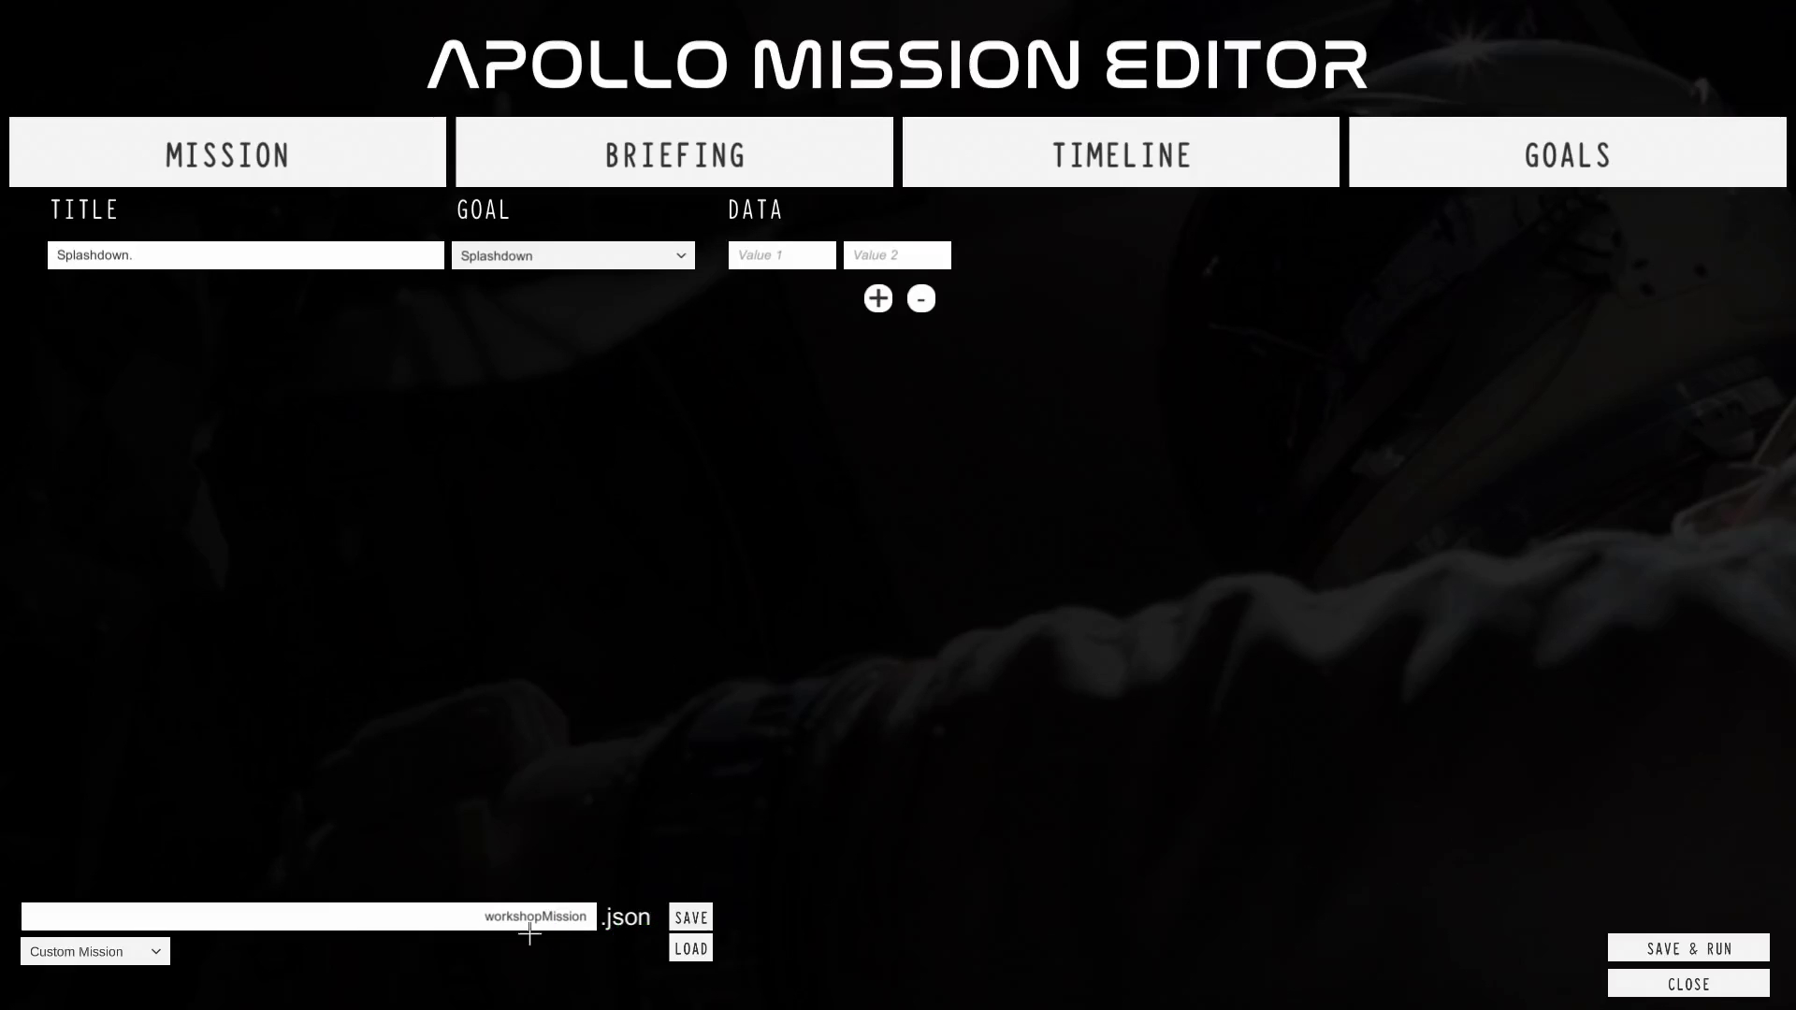
click(56, 951)
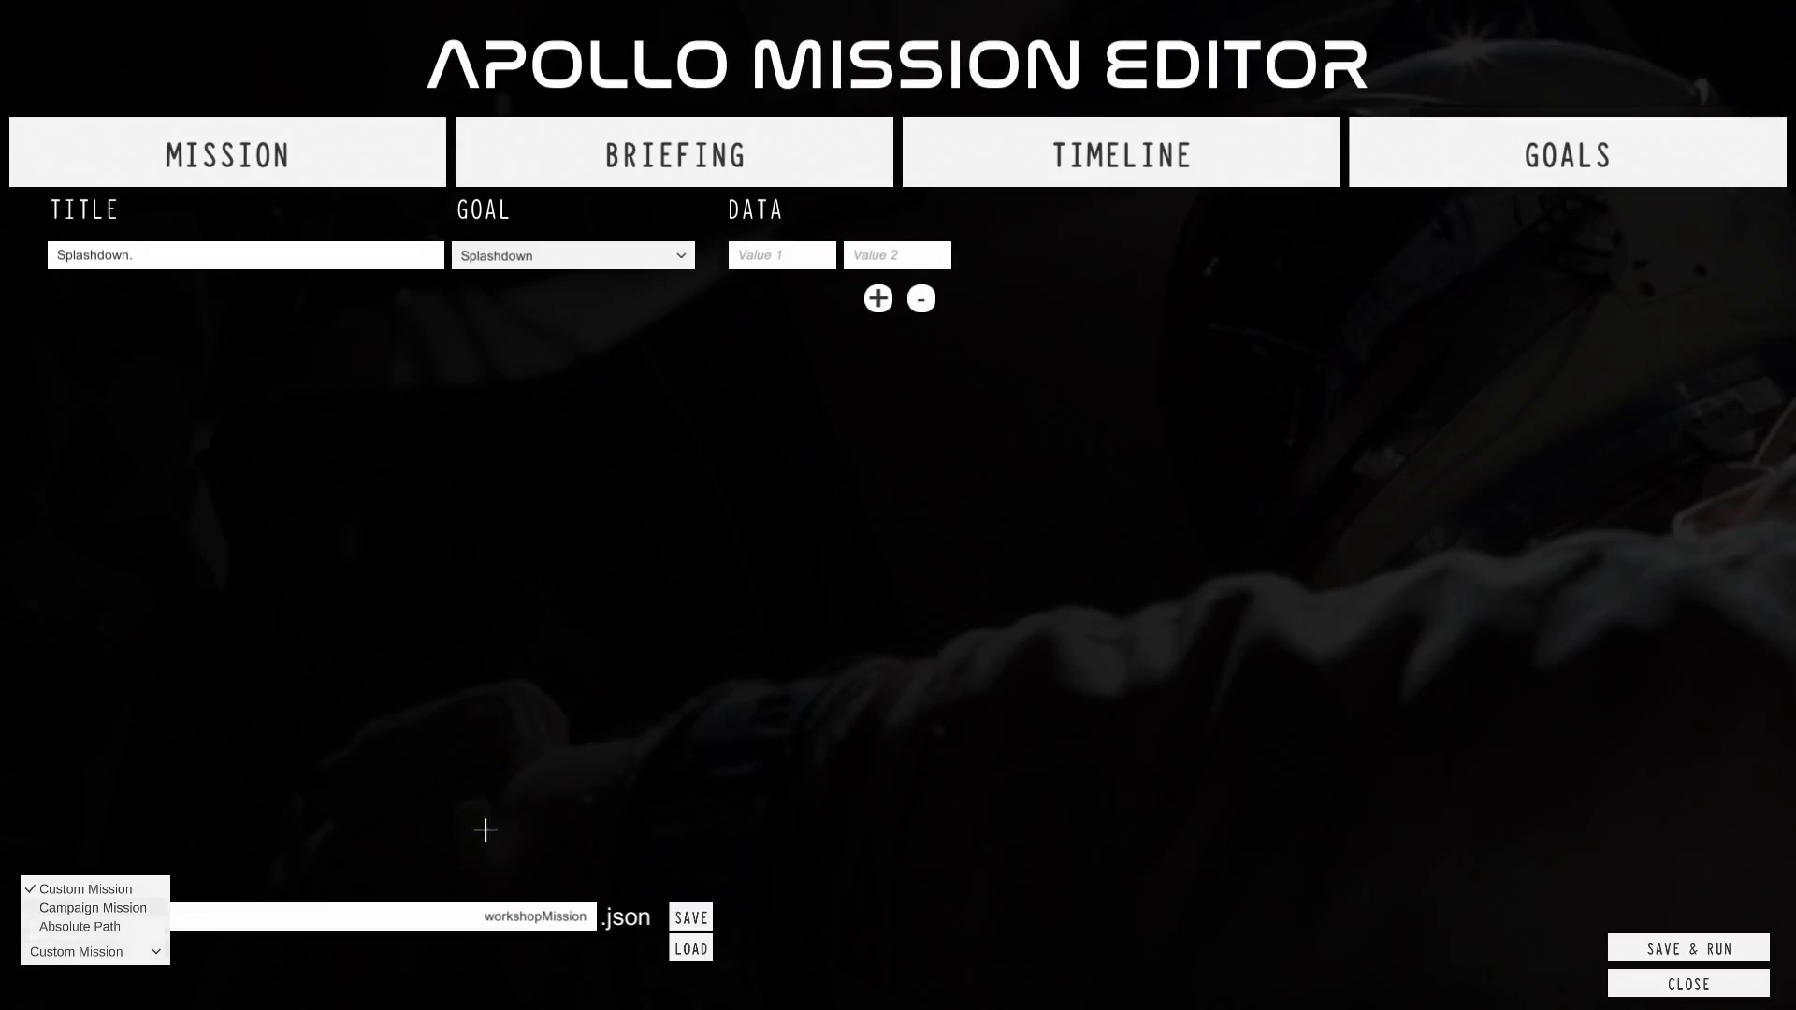
click(1309, 436)
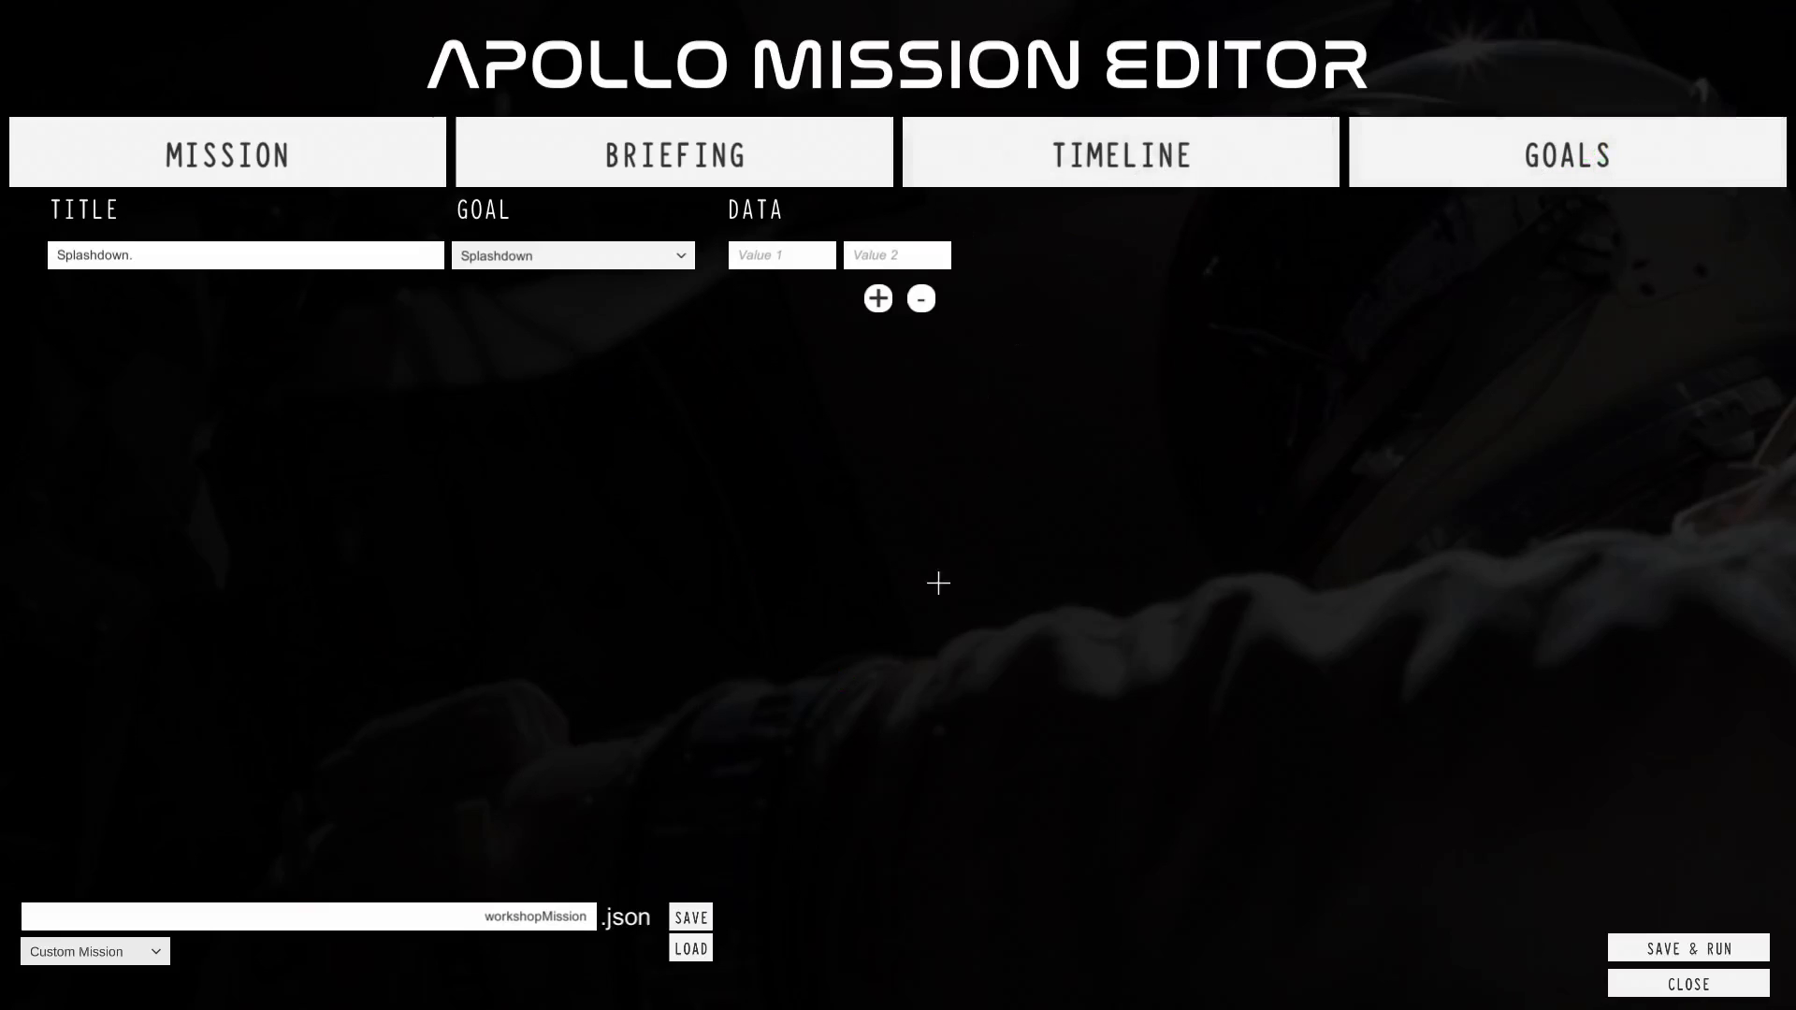
Add an event to the mission timeline and set its timestamp seconds to 10.
click(1252, 124)
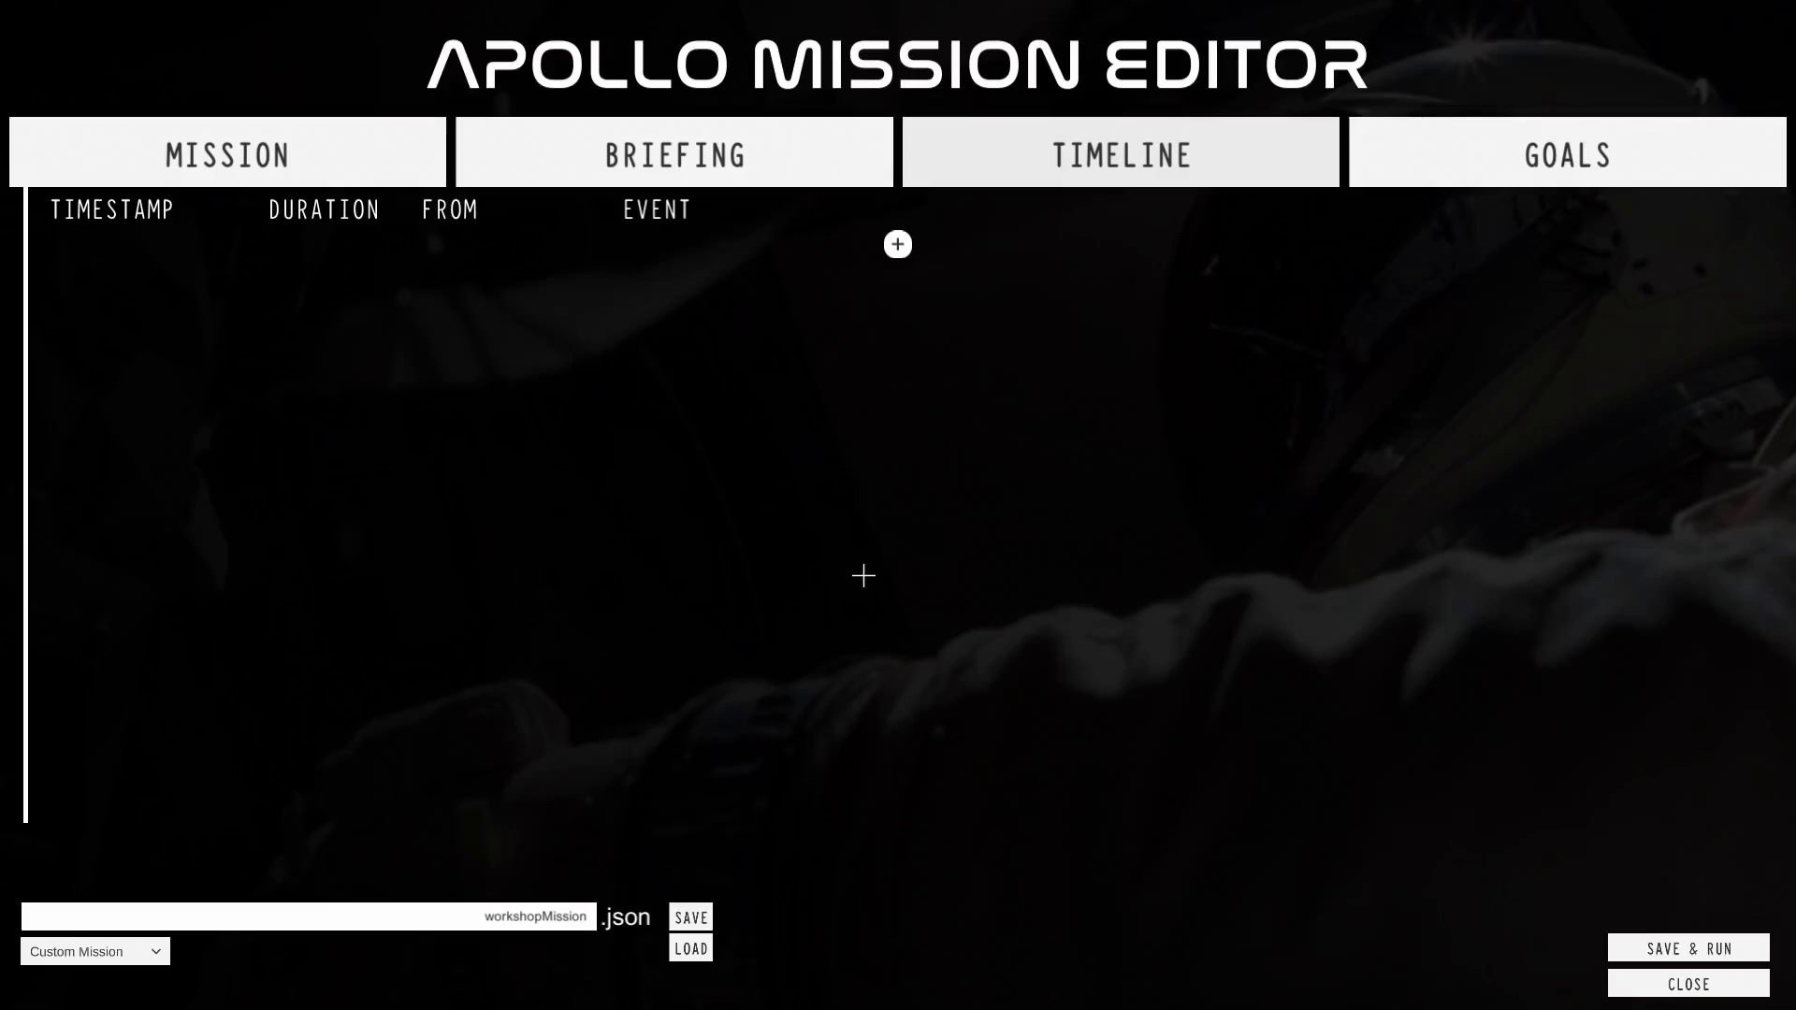
click(898, 244)
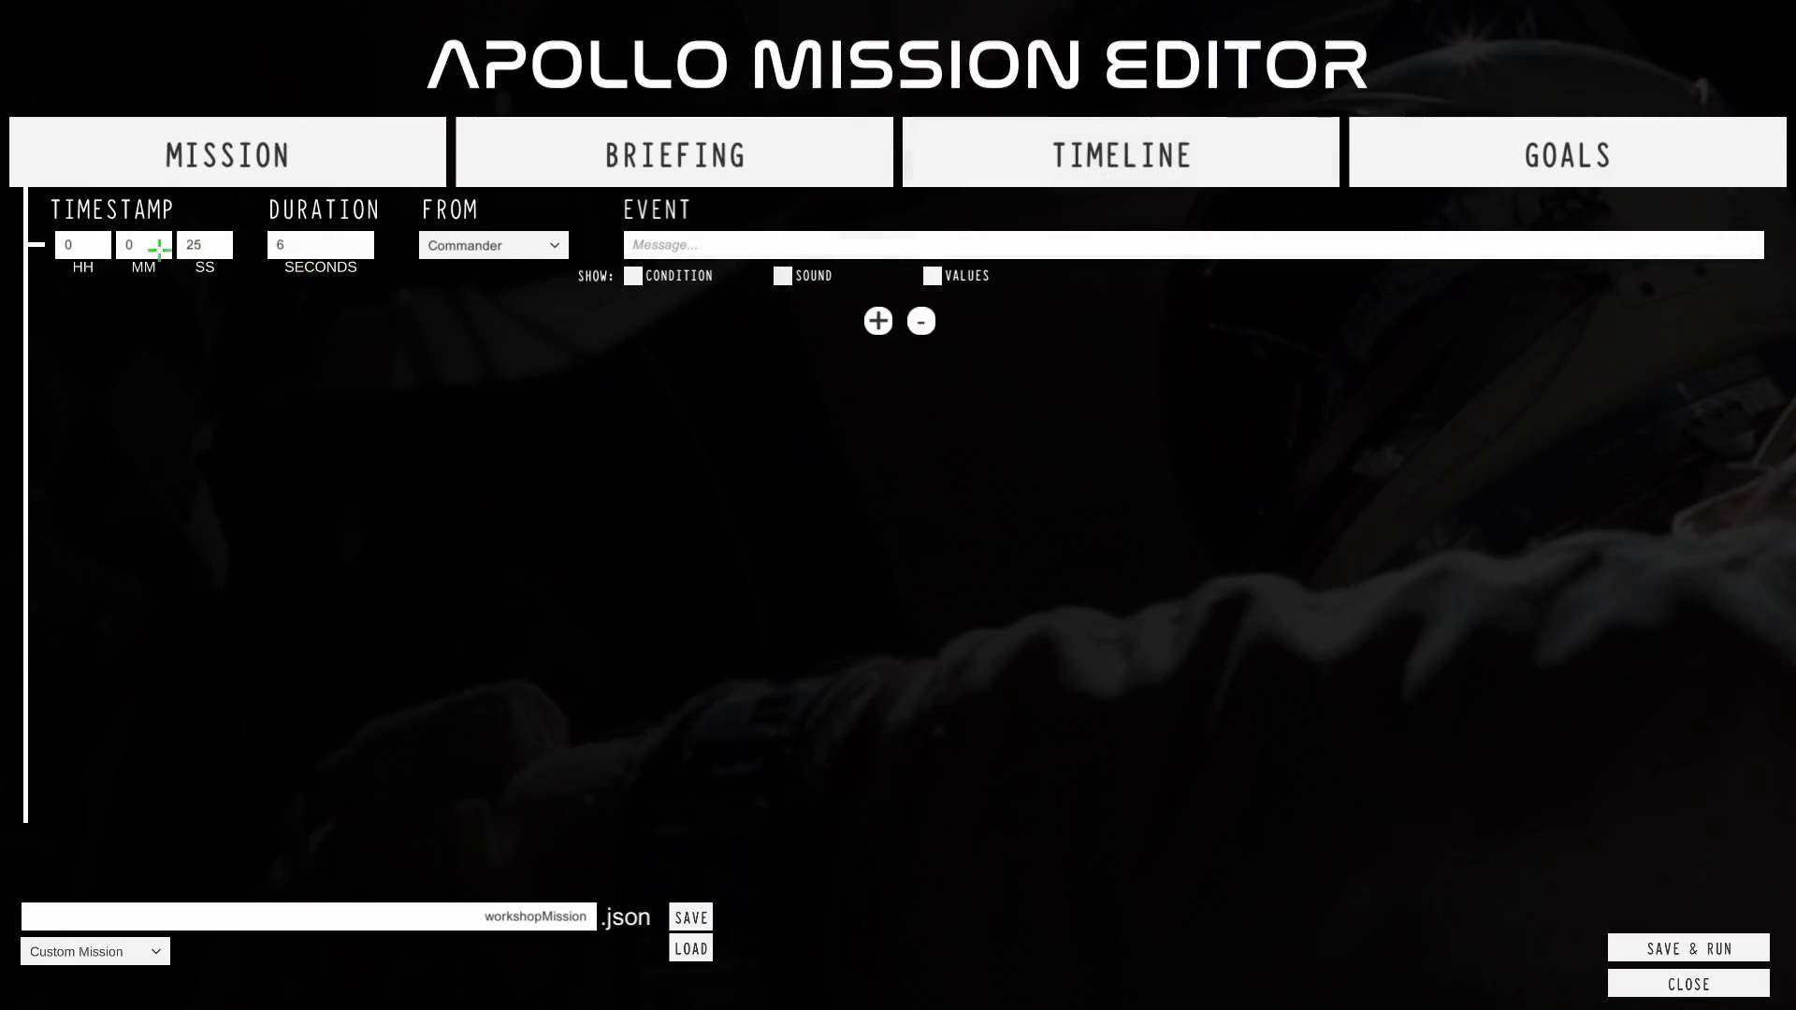
click(192, 244)
text(10)
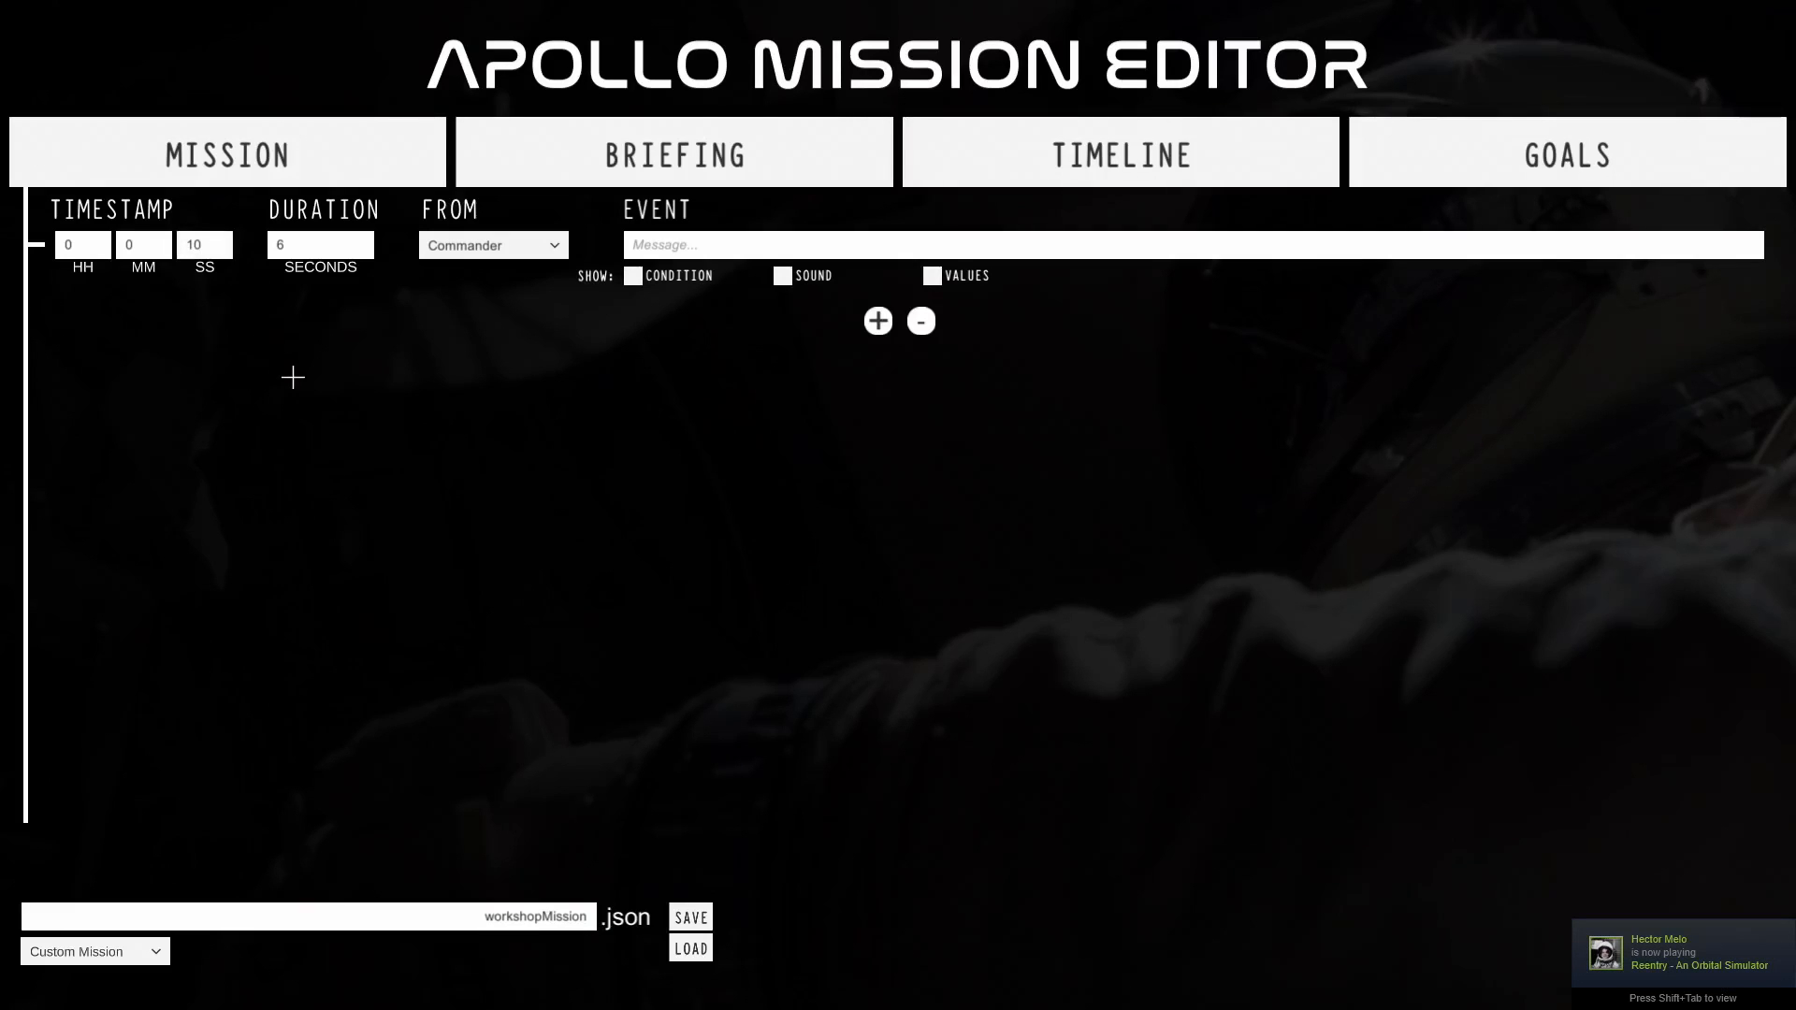
double_click(217, 246)
click(174, 332)
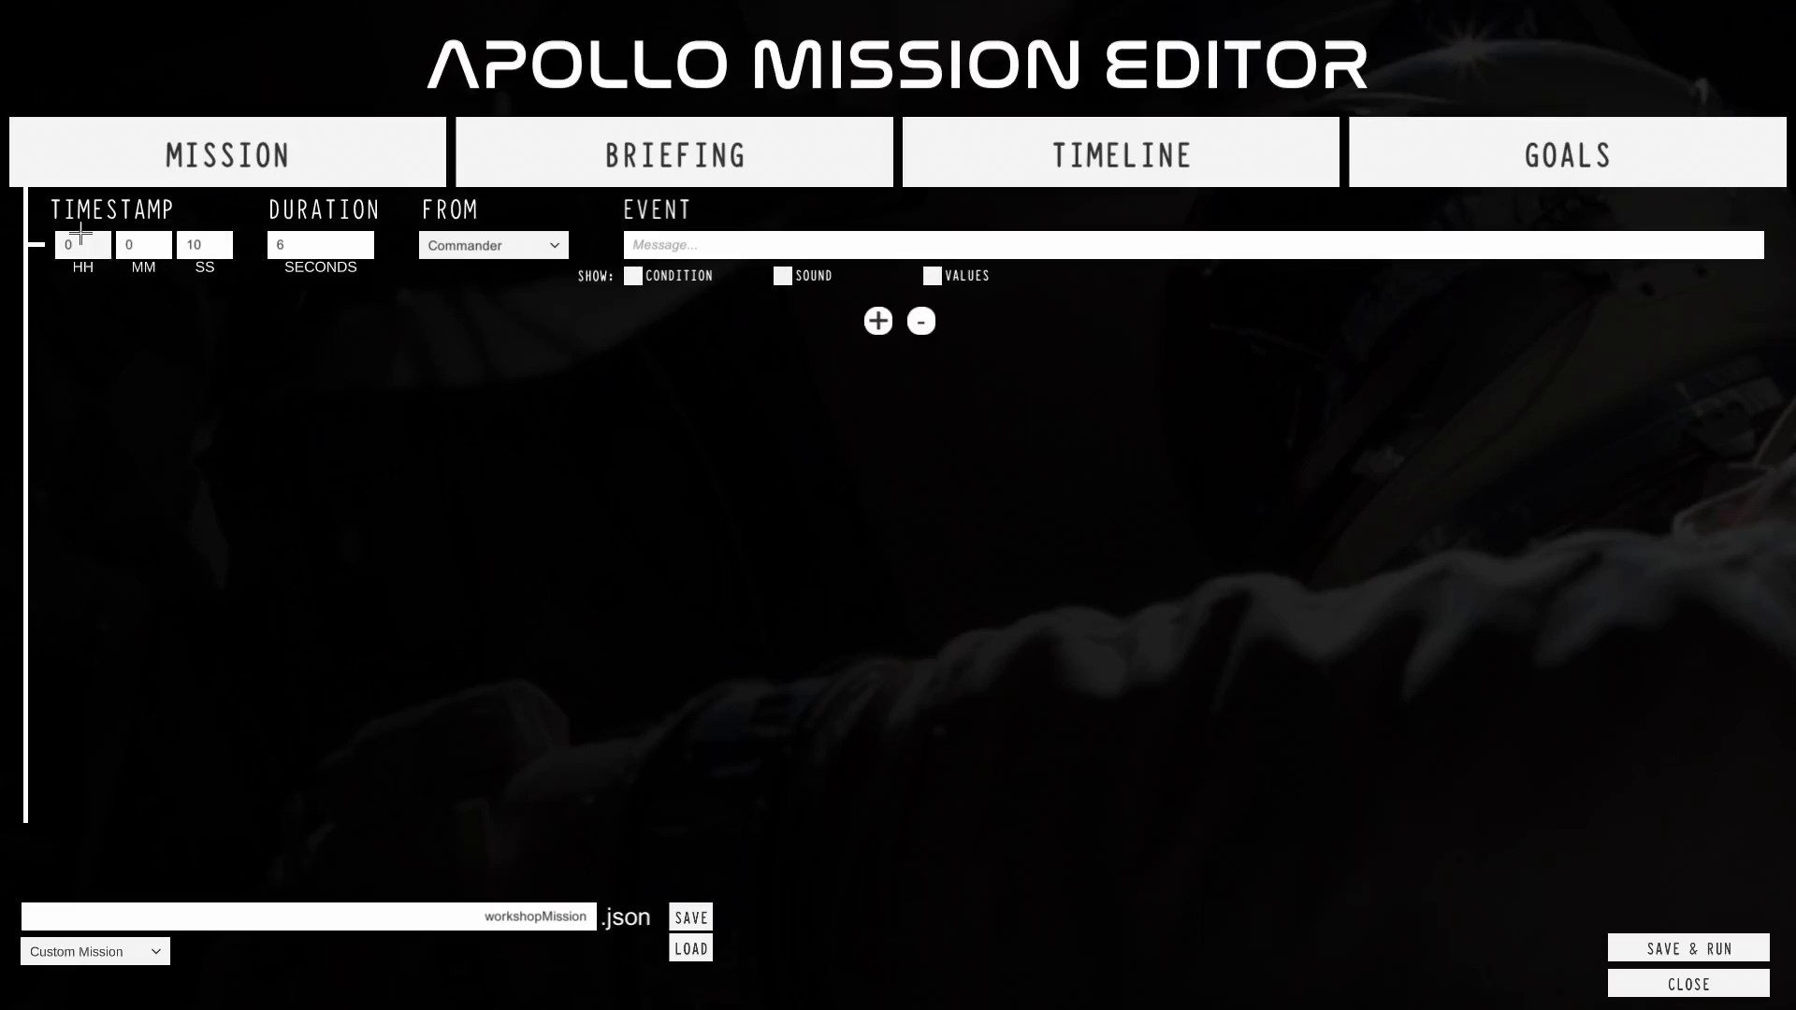
click(198, 245)
click(200, 337)
click(161, 238)
click(155, 334)
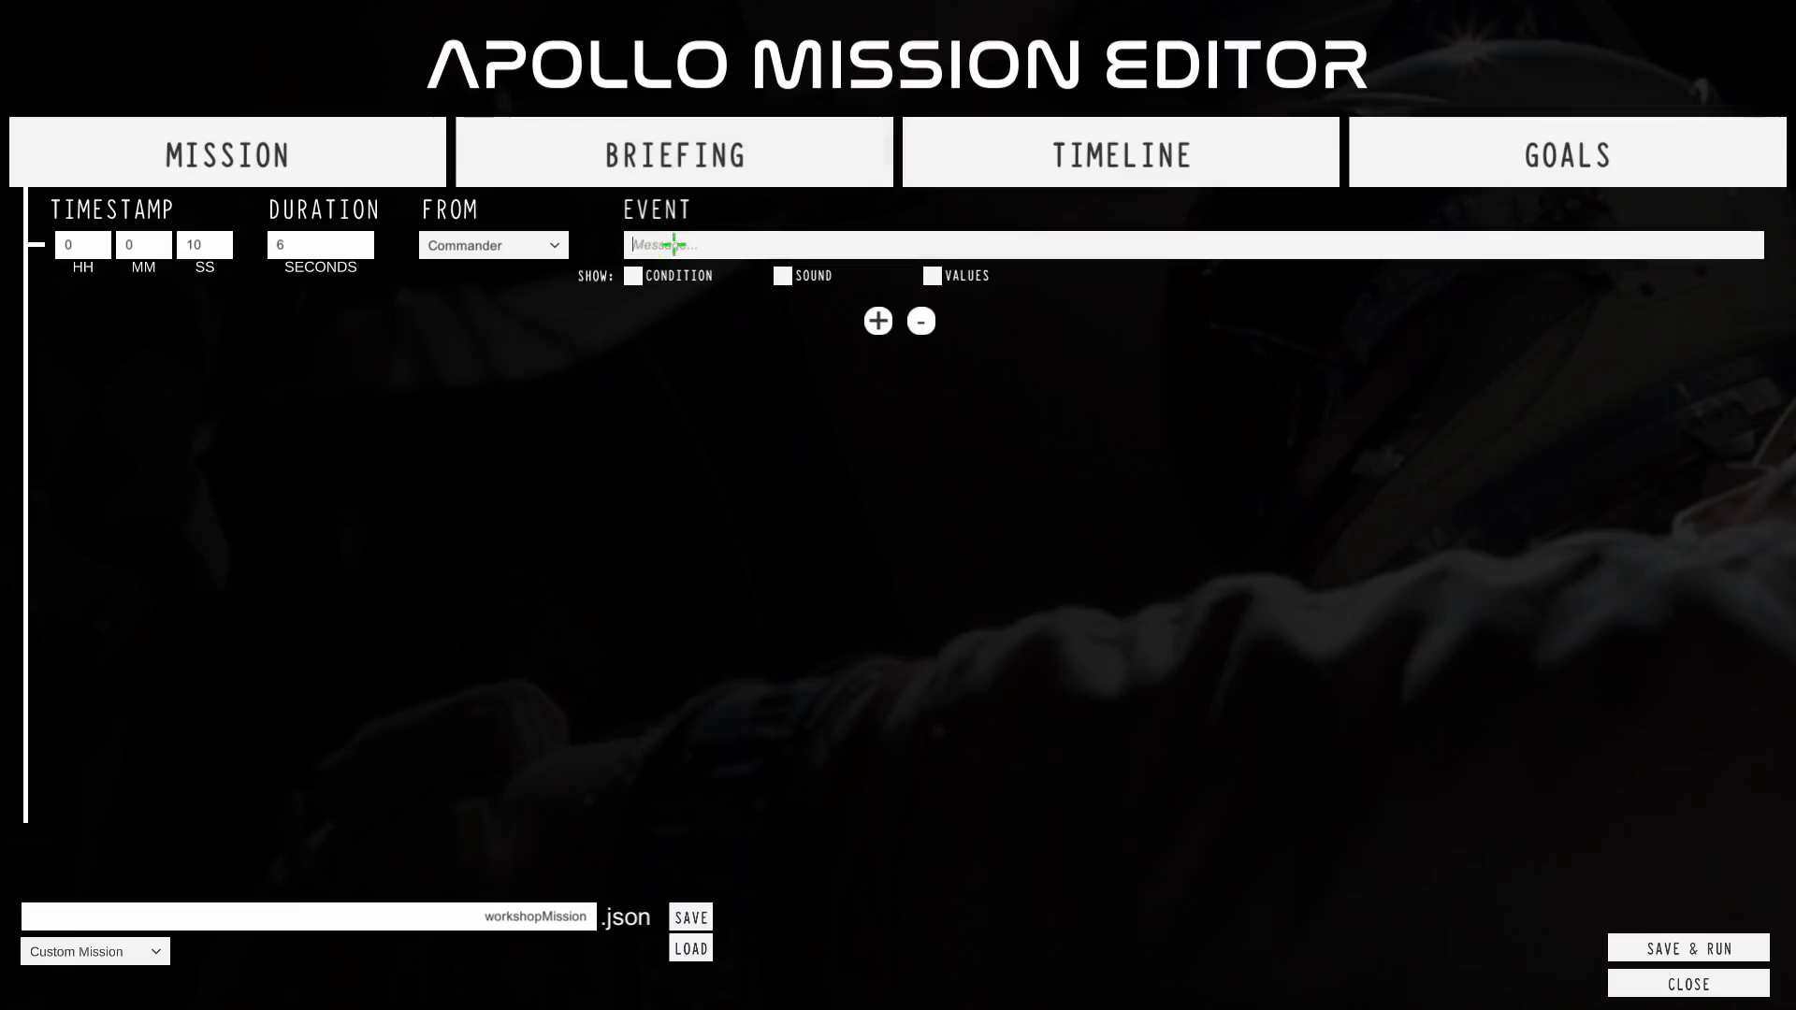
click(645, 233)
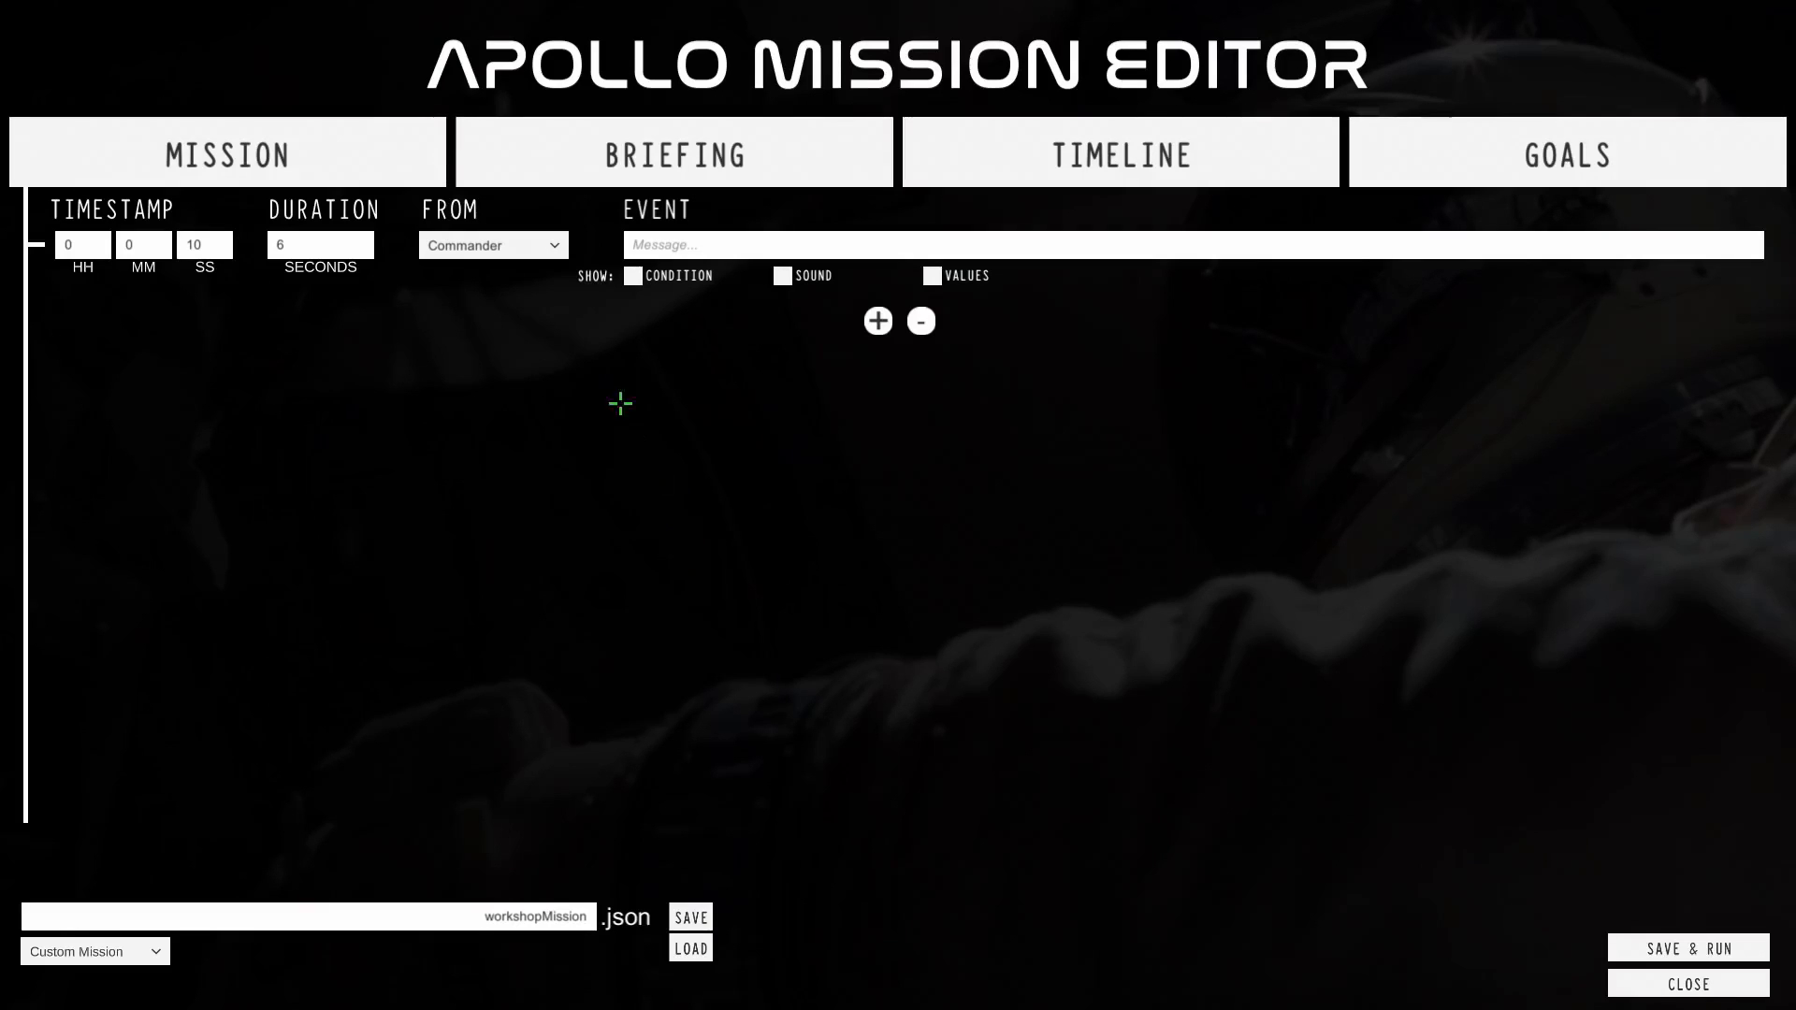
click(846, 247)
Set the first timeline event's sender to MCC and enter the message "Hello! How are you today?".
click(479, 246)
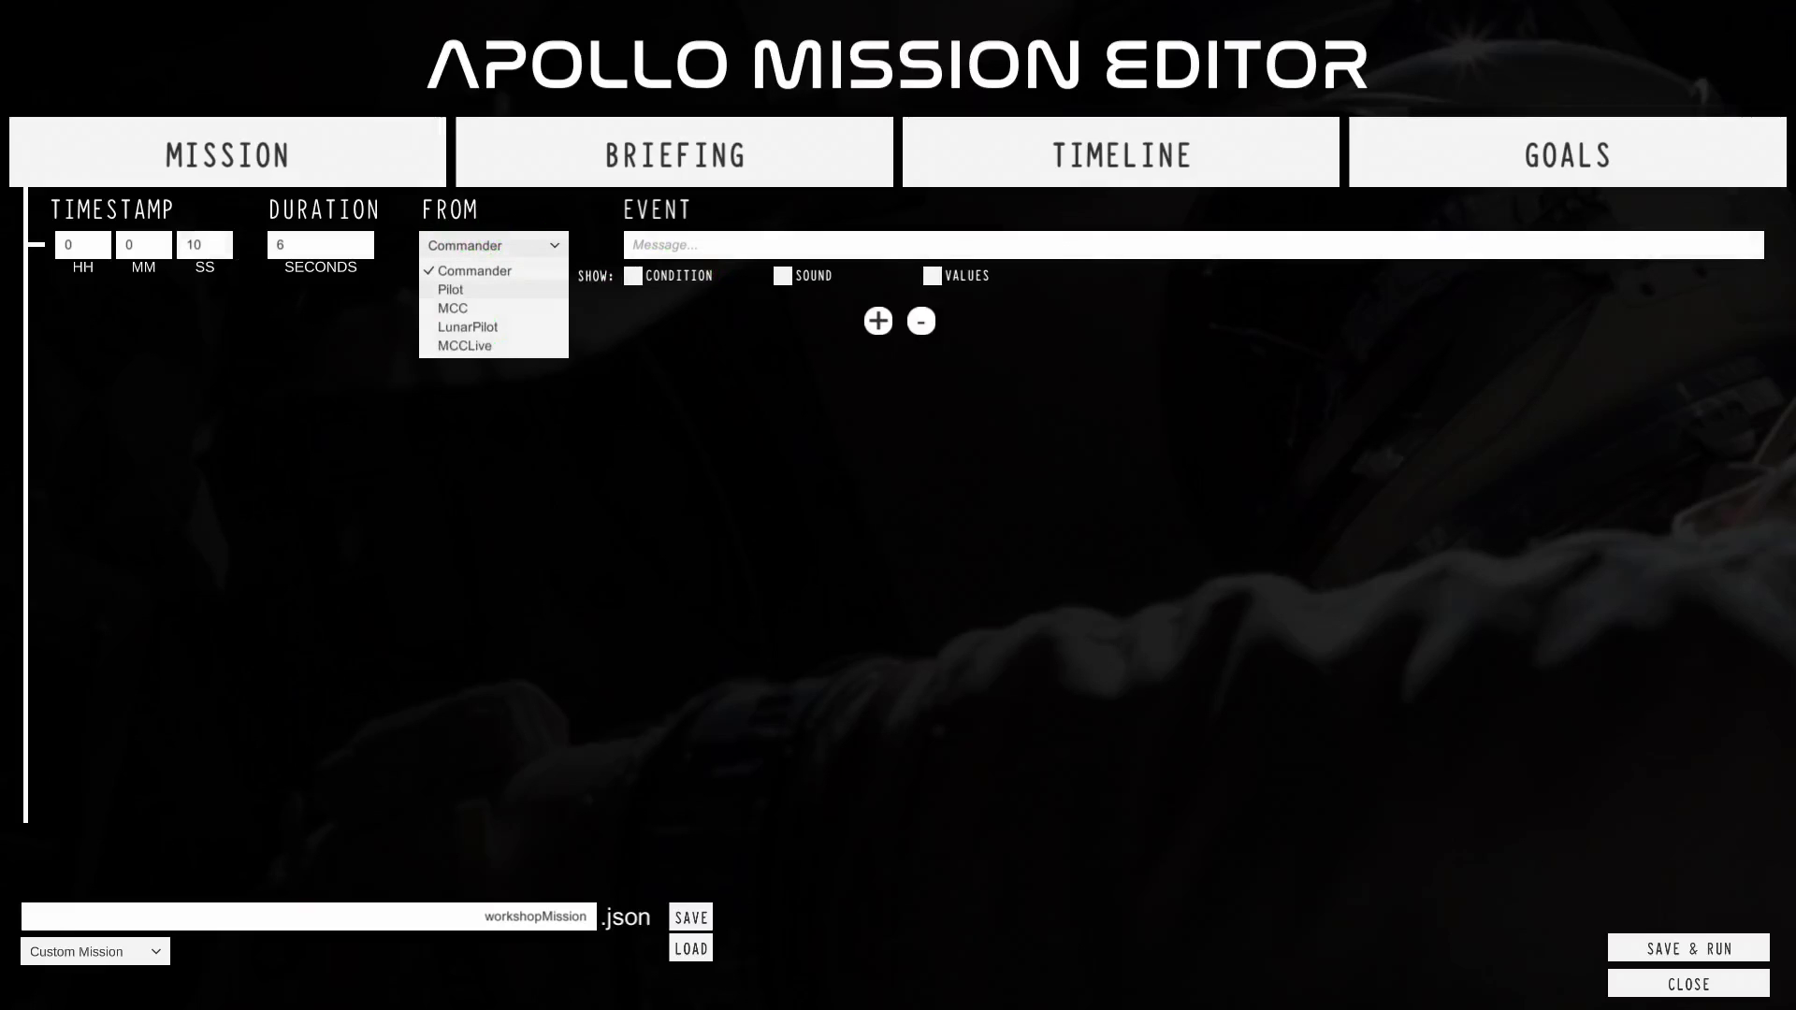
click(468, 308)
click(705, 246)
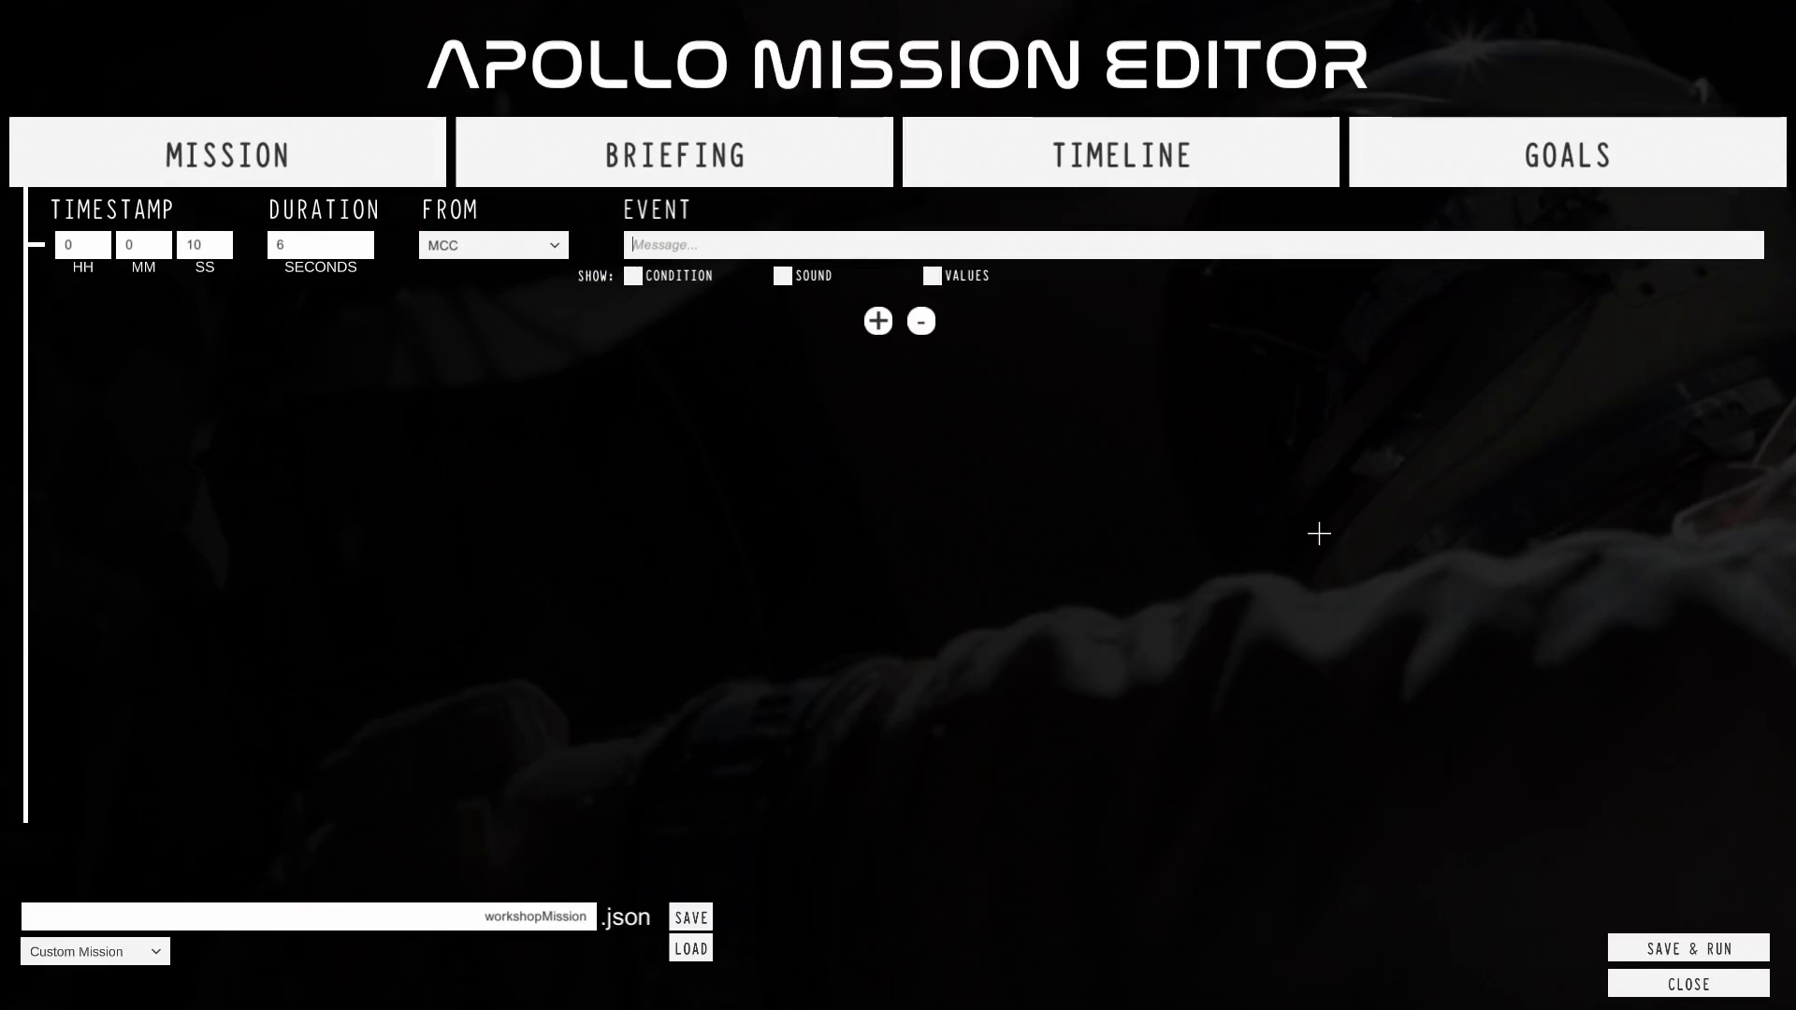
text(Hello)
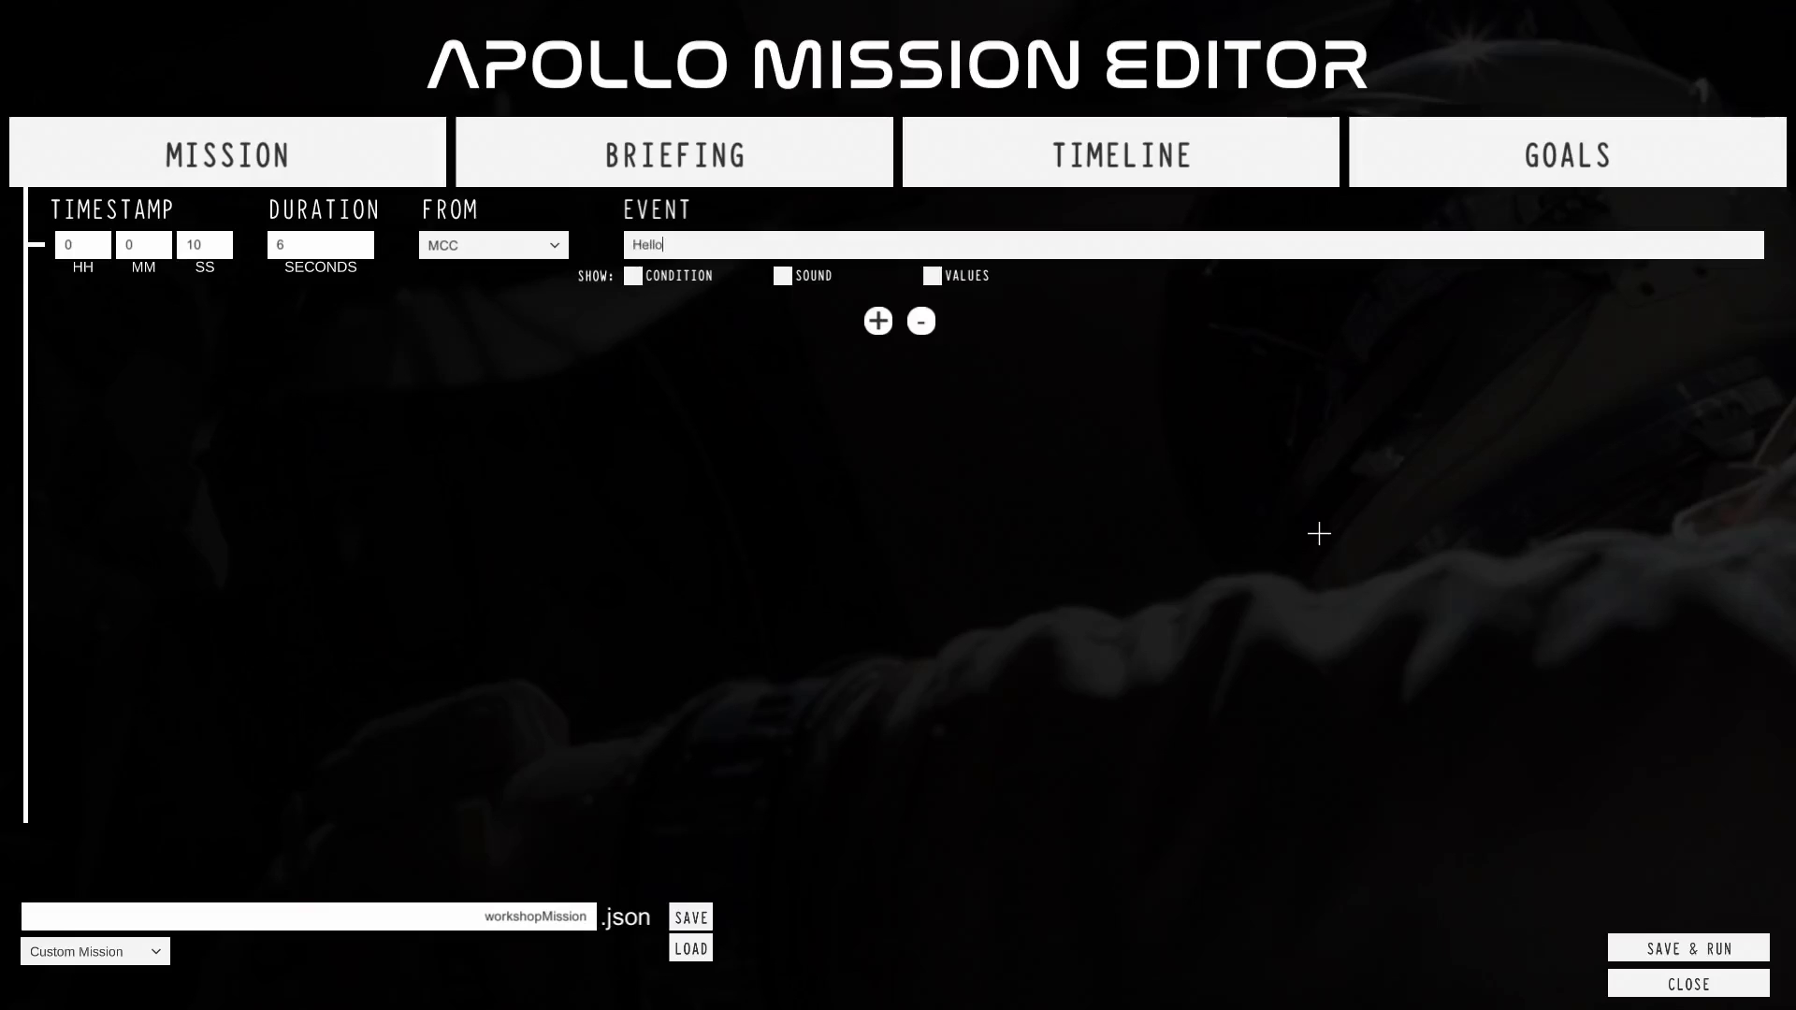
text(! How are you today?)
Append the placeholders {{profileName}}, {{capsuleName}} and {{coPolitName}} to the MCC event message.
text({{profileName}}, {)
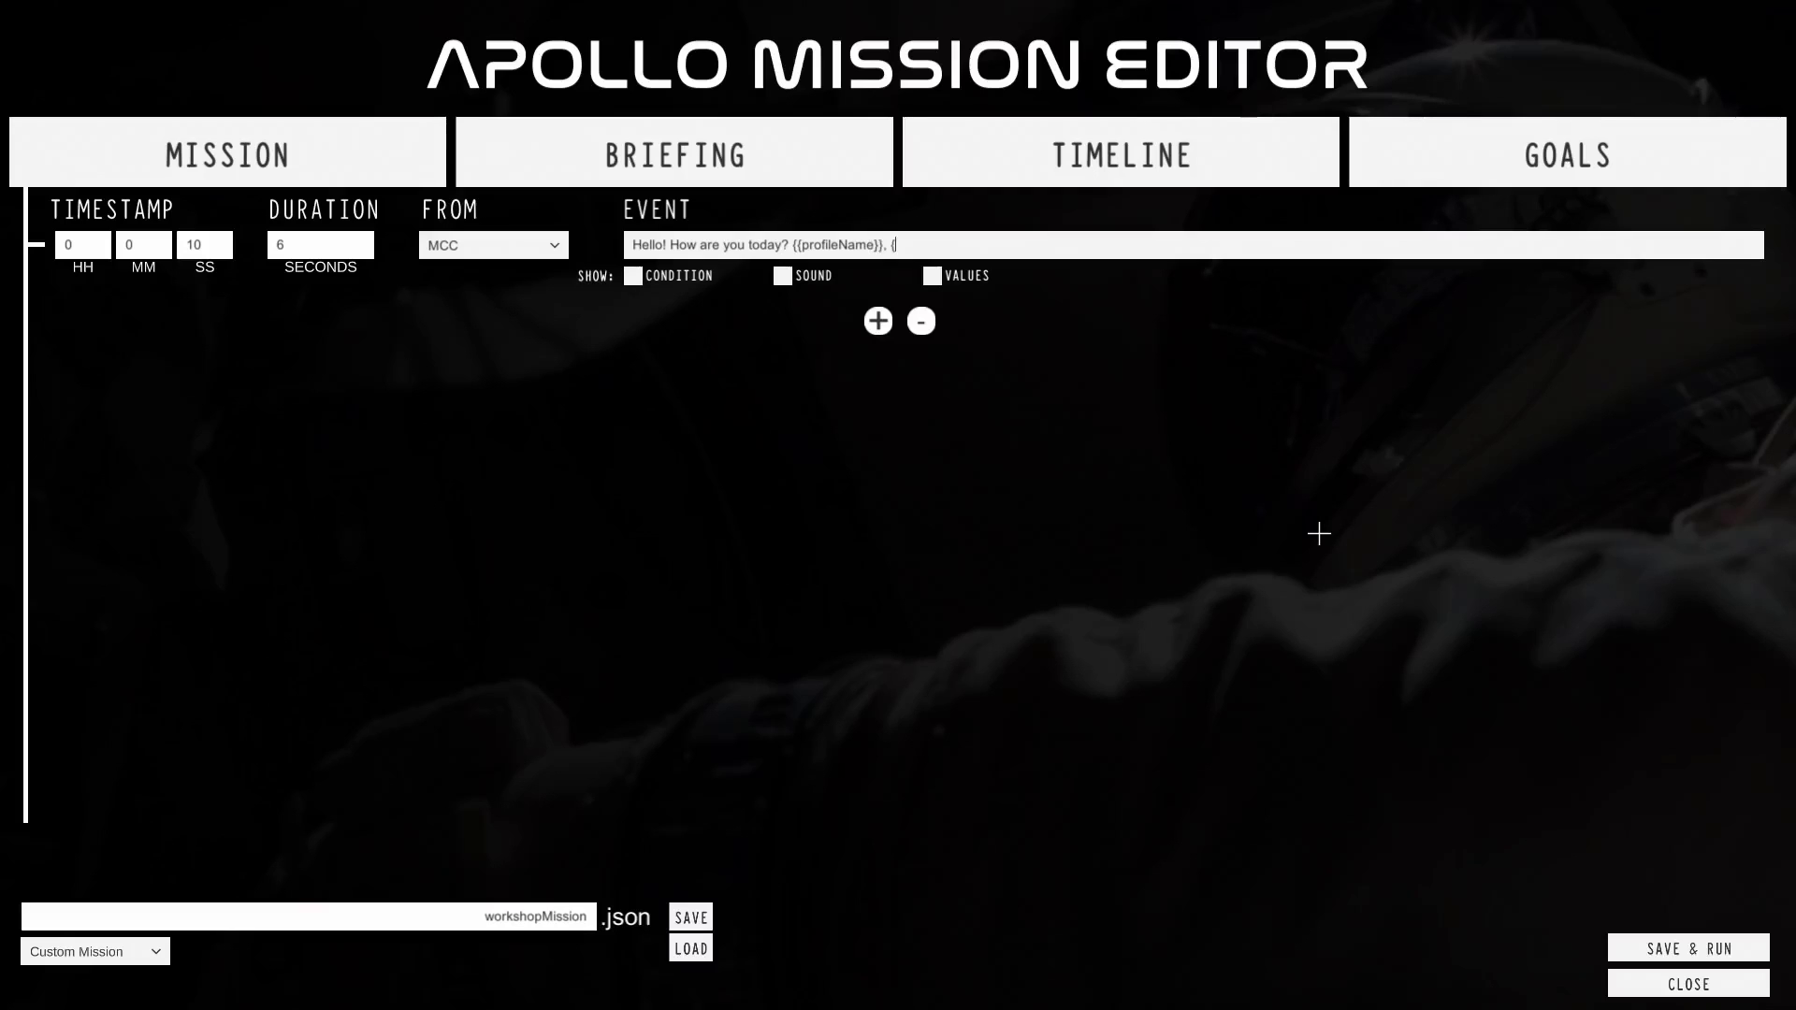
text({capsuleName)
drag(793, 245, 884, 245)
click(820, 245)
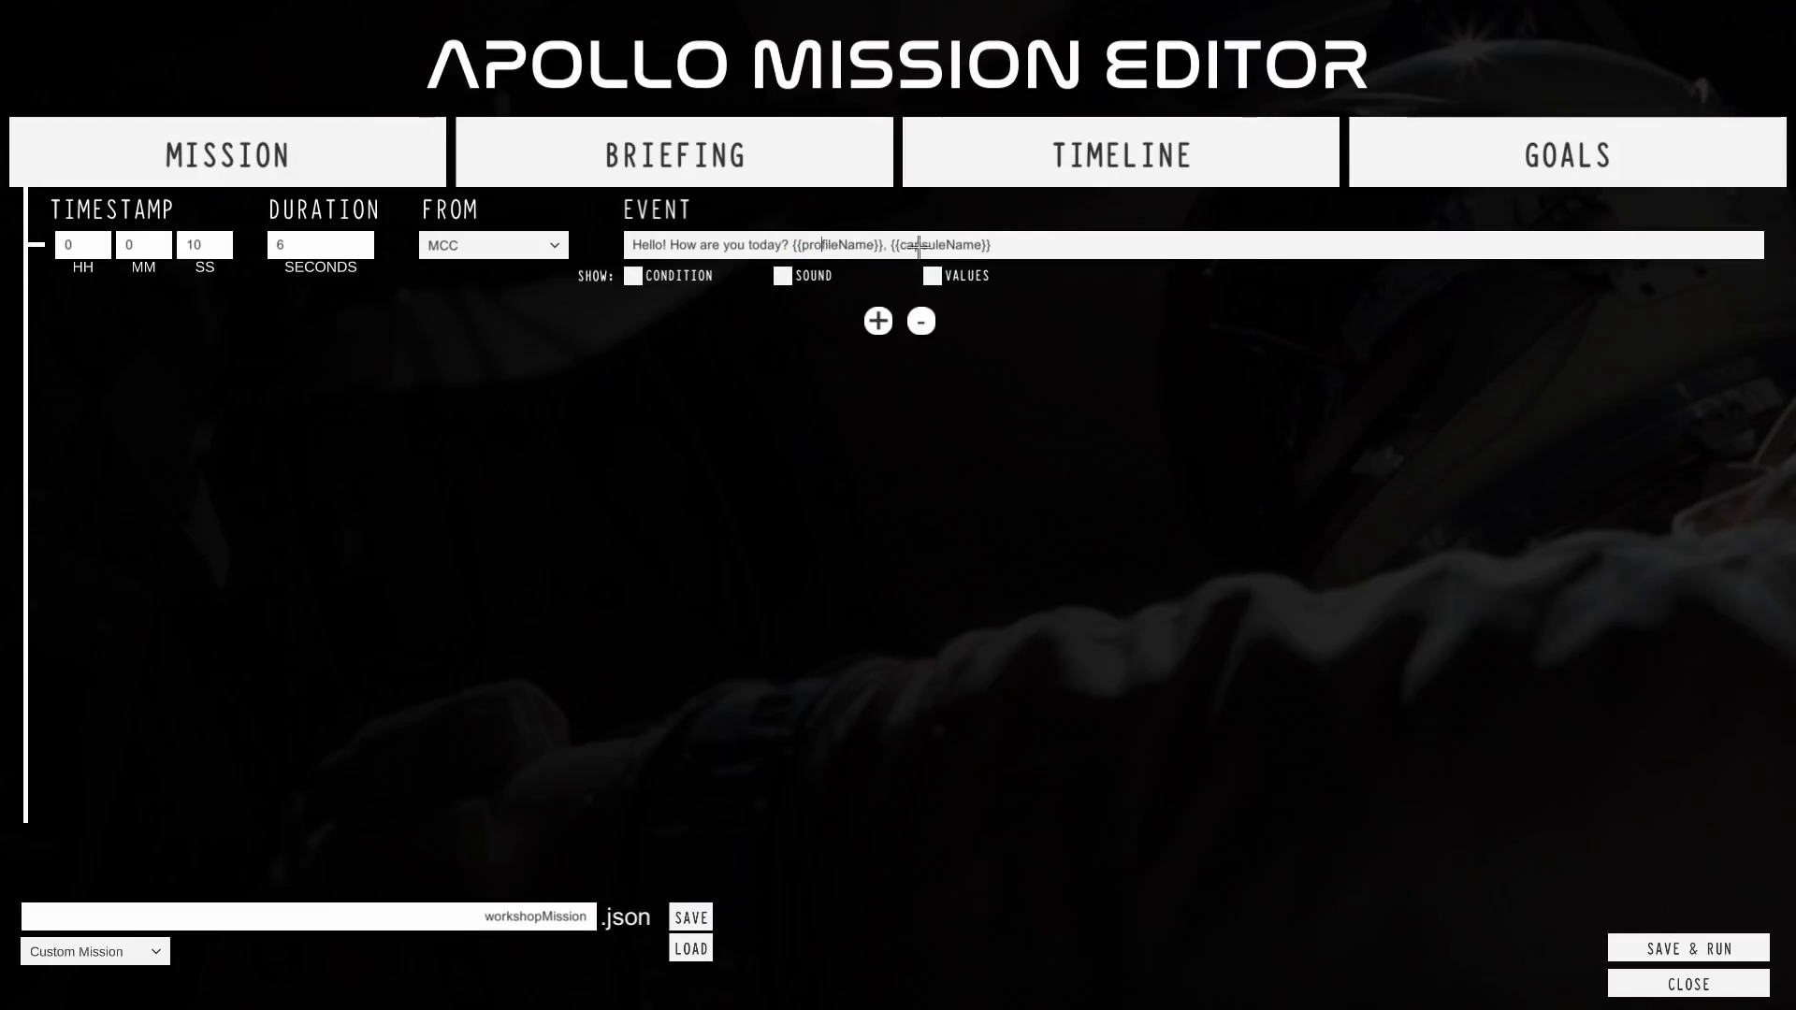
drag(893, 245, 996, 246)
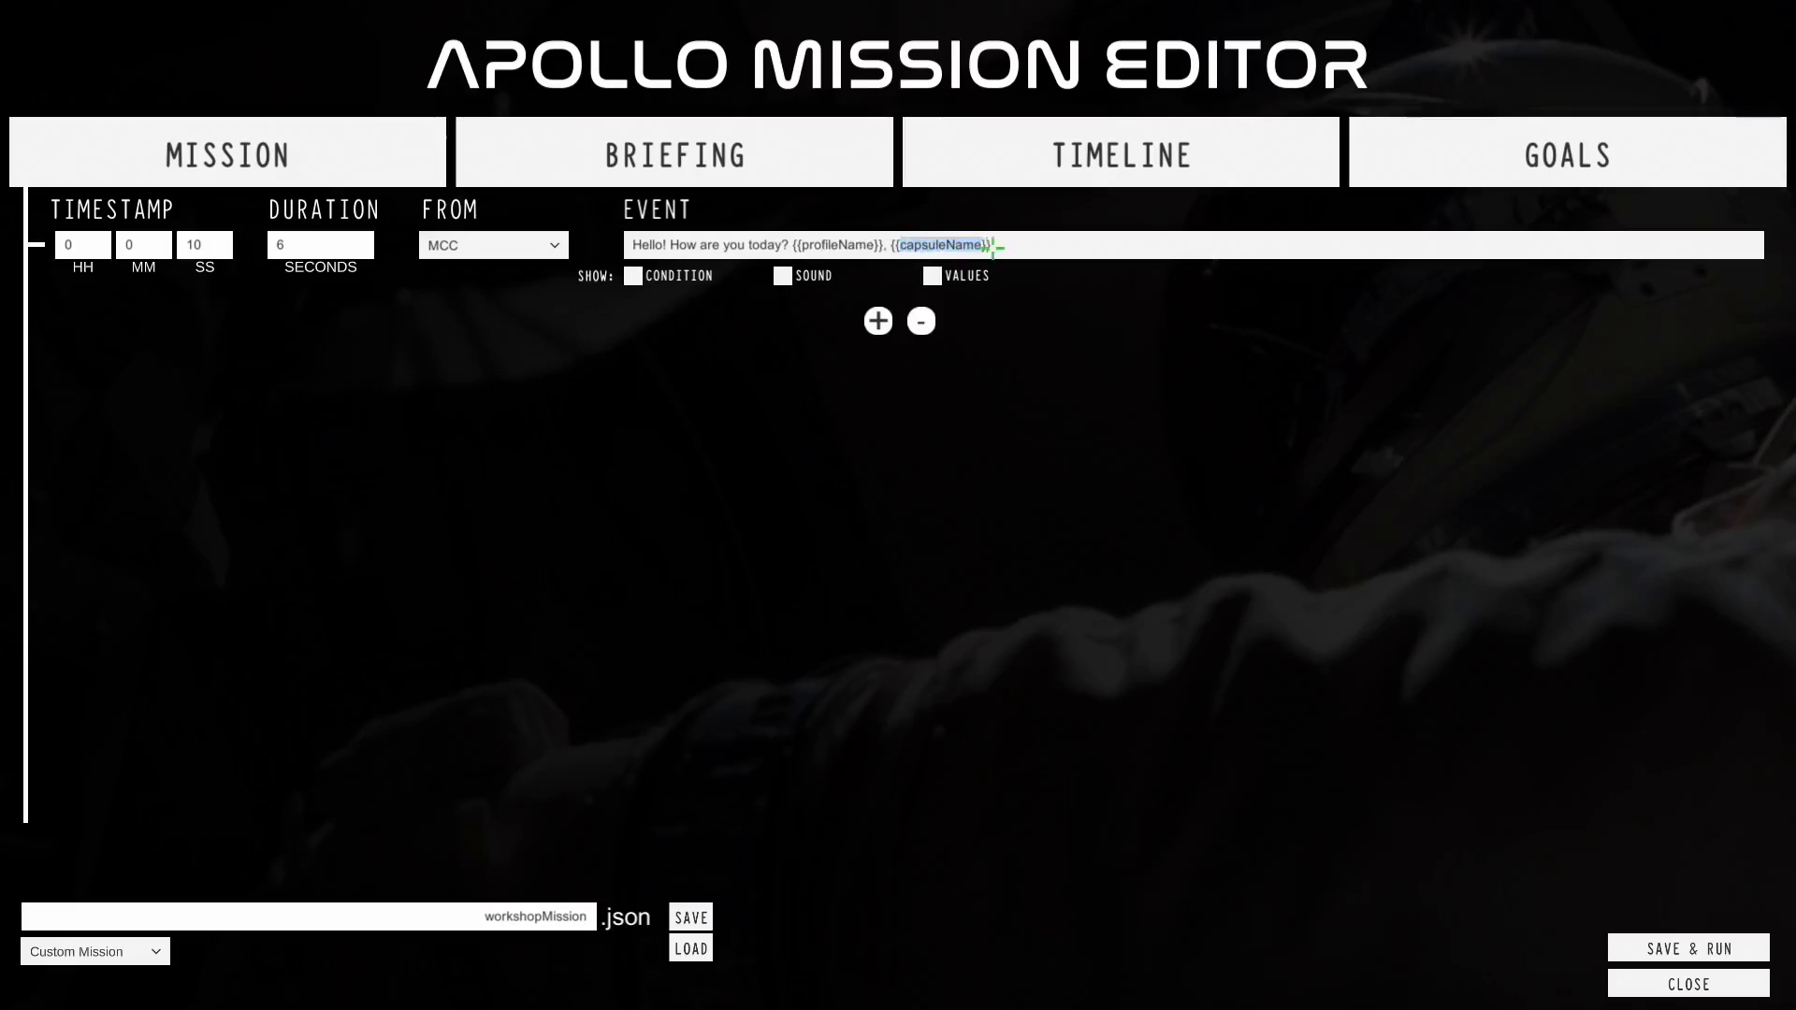
click(1005, 245)
text({{coPolit)
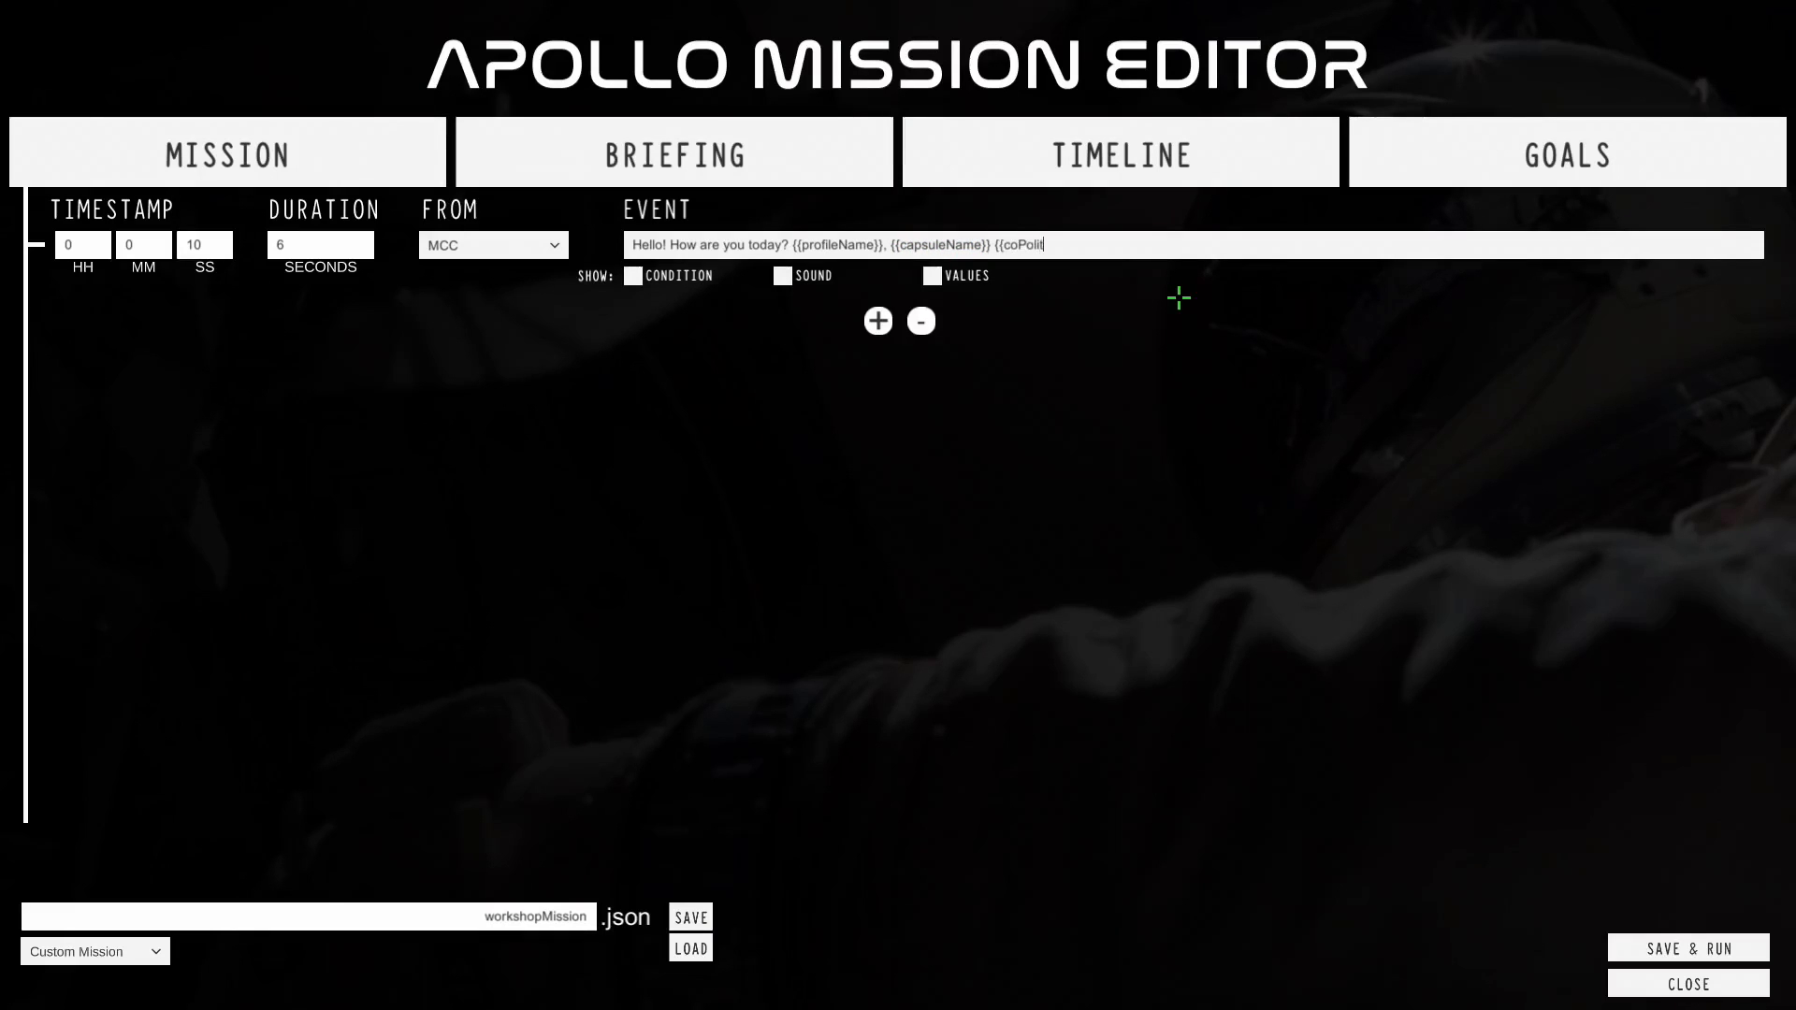
text(Name}})
Remove all placeholder text following "Hello! How are you today?" from the MCC event message.
key(shift+Left)
key(shift+Left)
key(shift+Left)
key(shift+Left)
key(shift+Left)
key(shift+Left)
key(shift+Left)
key(shift+Left)
key(shift+Left)
key(shift+Left)
key(shift+Left)
key(shift+Left)
key(shift+Left)
key(shift+Left)
key(shift+Left)
key(shift+Left)
key(shift+Left)
key(shift+Left)
key(shift+Left)
key(shift+Left)
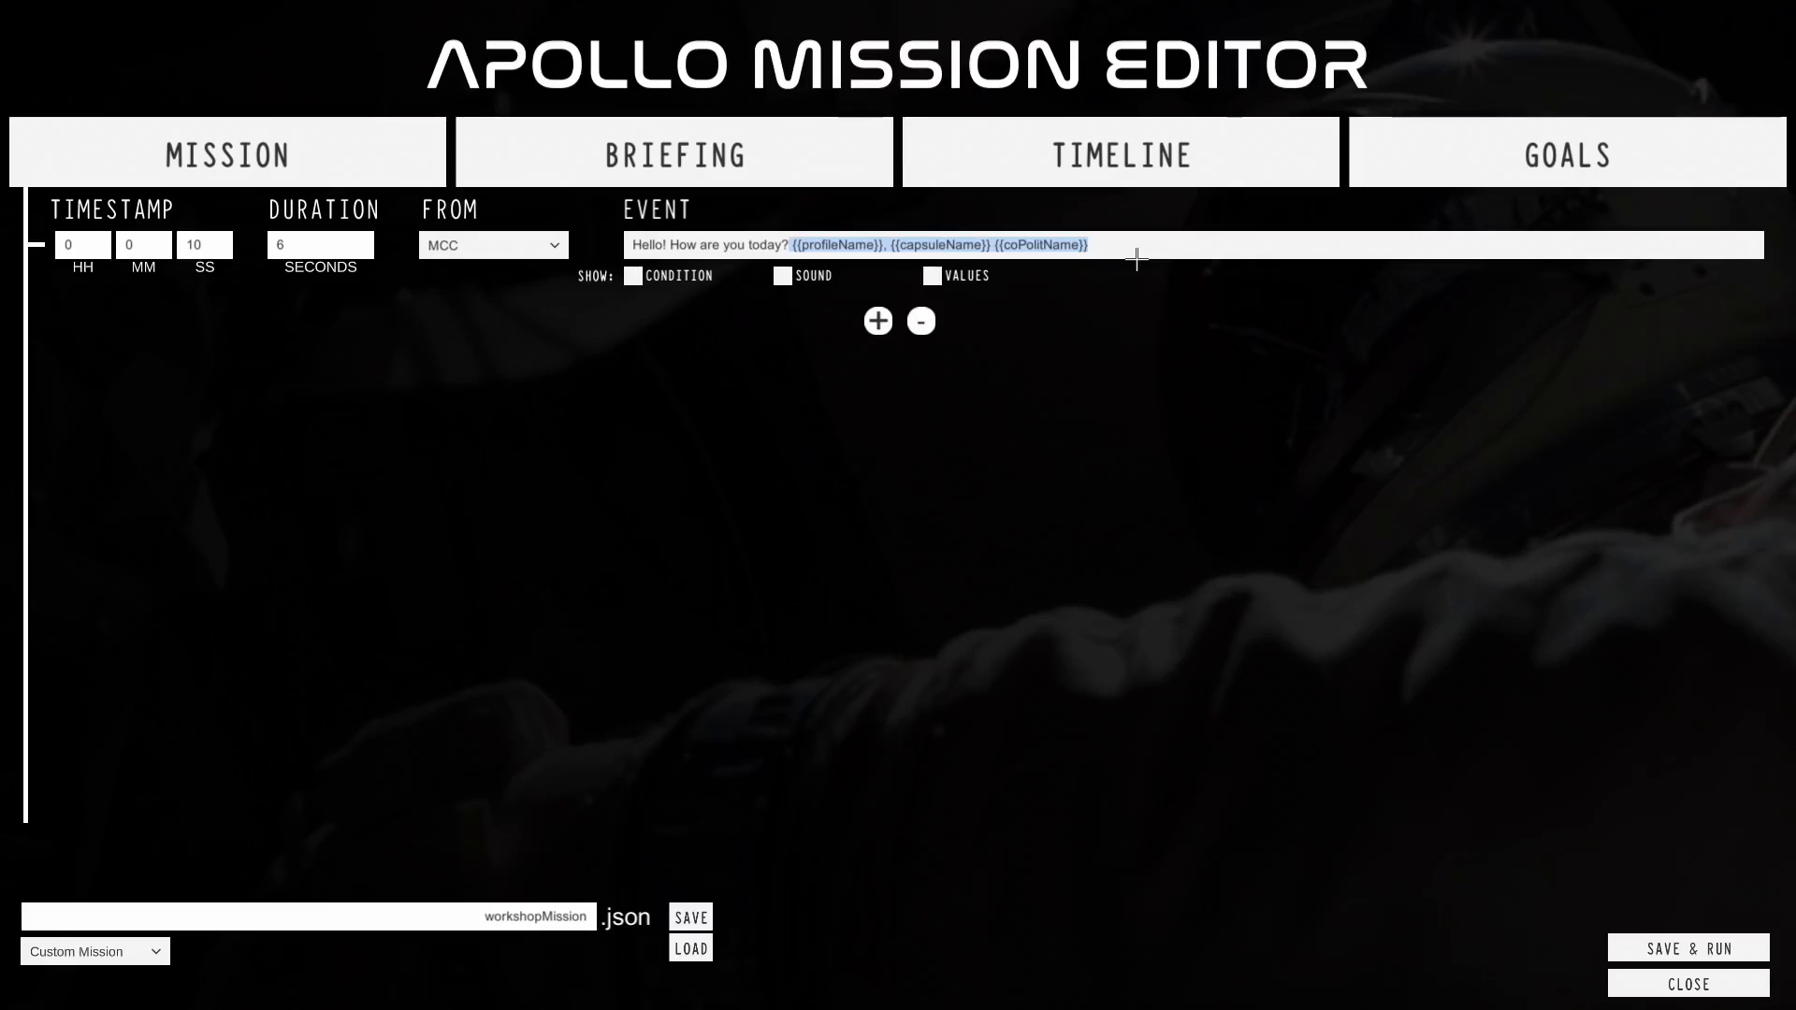
key(Left)
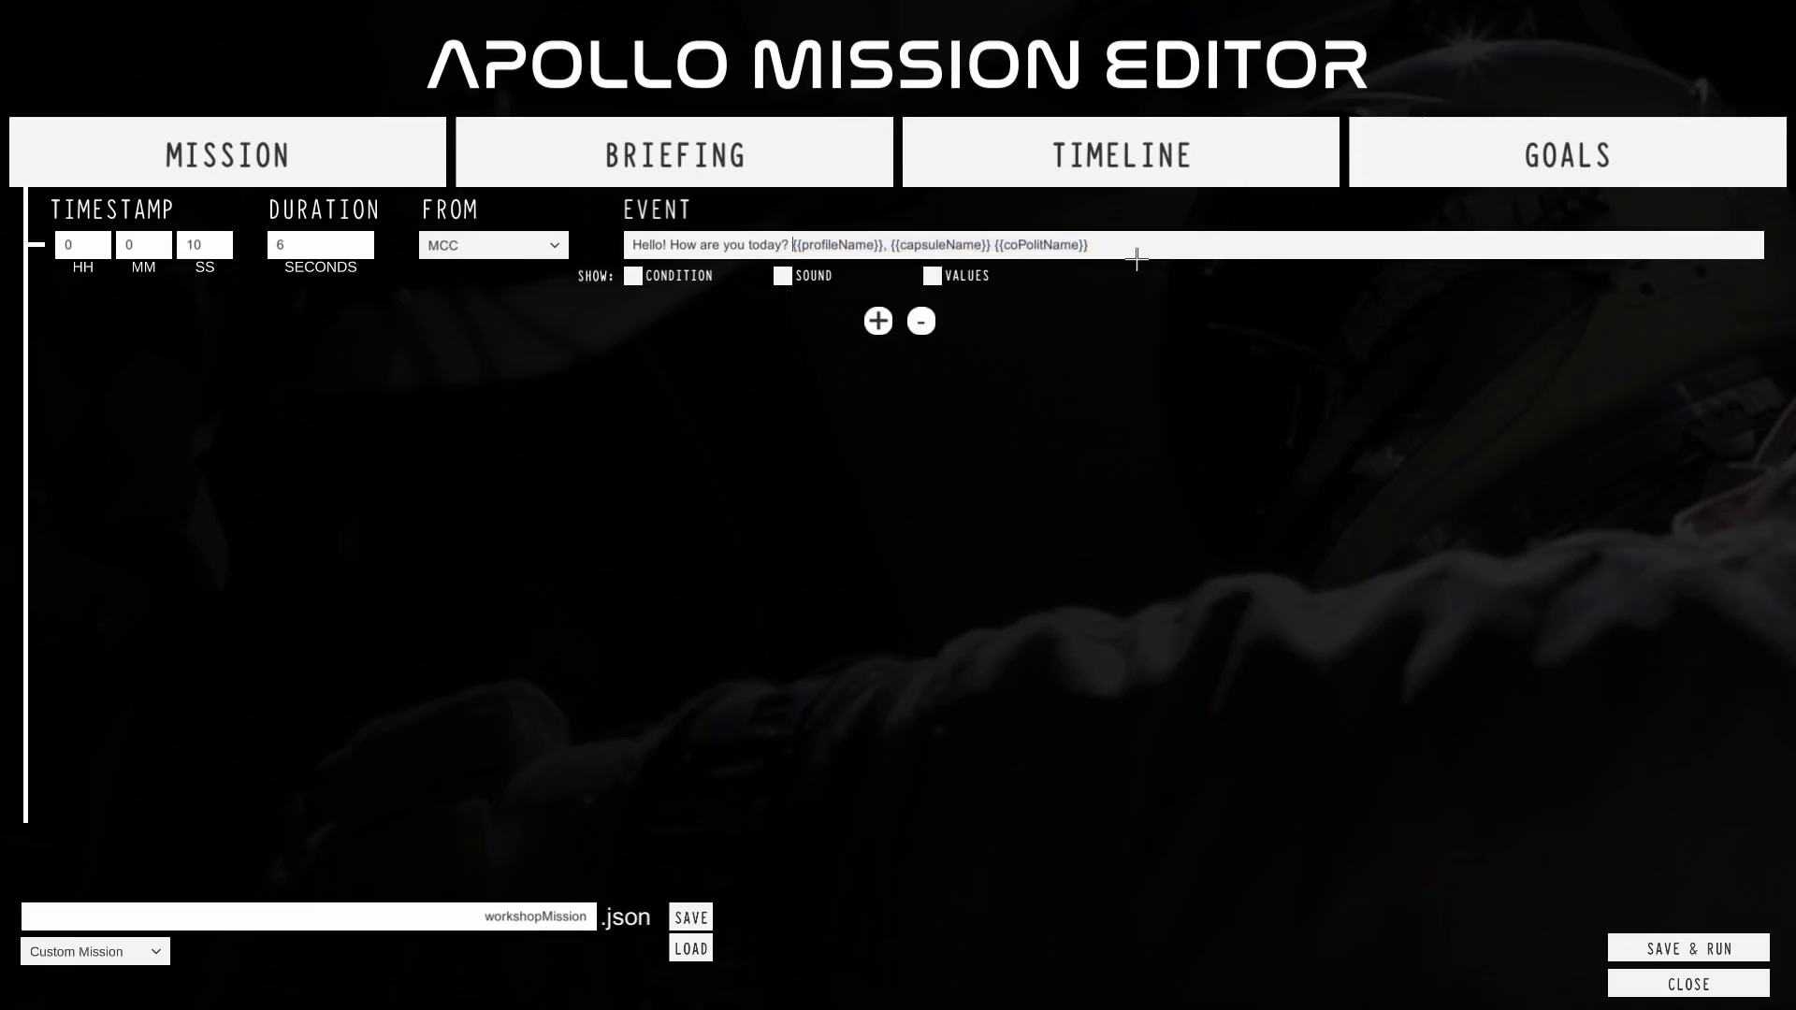
key(ctrl+shift+Right)
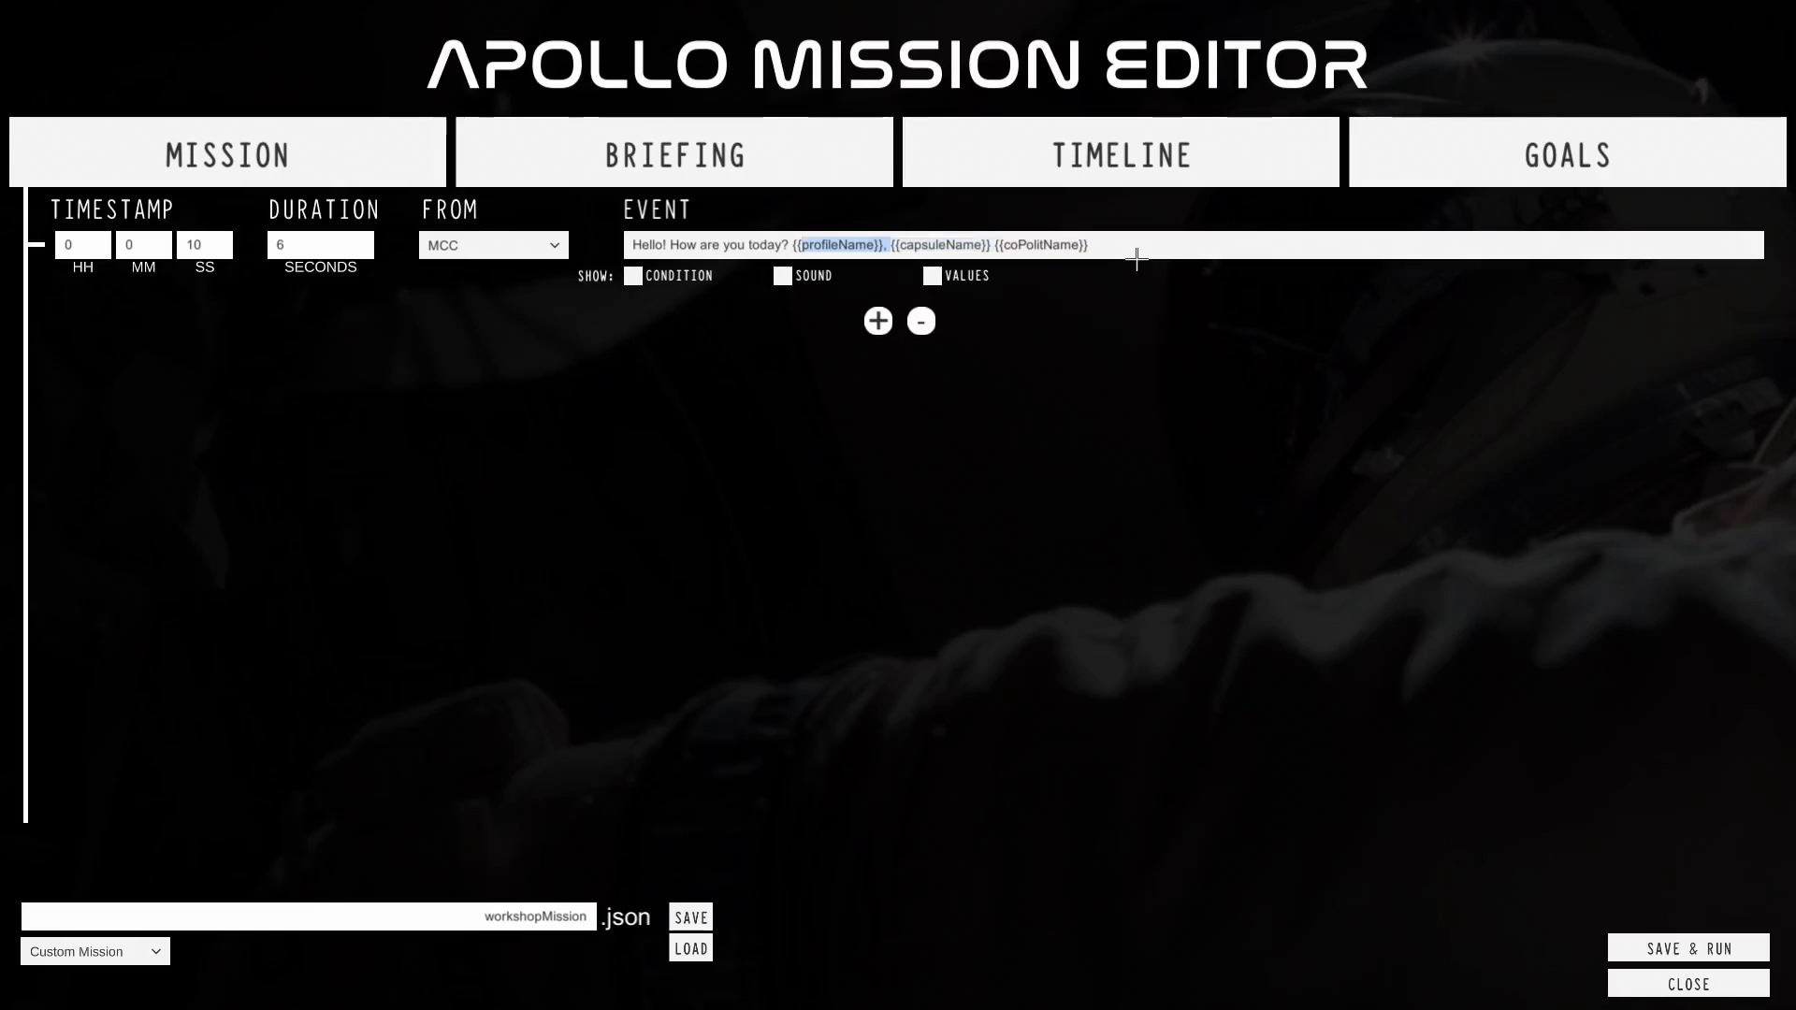
text(ap)
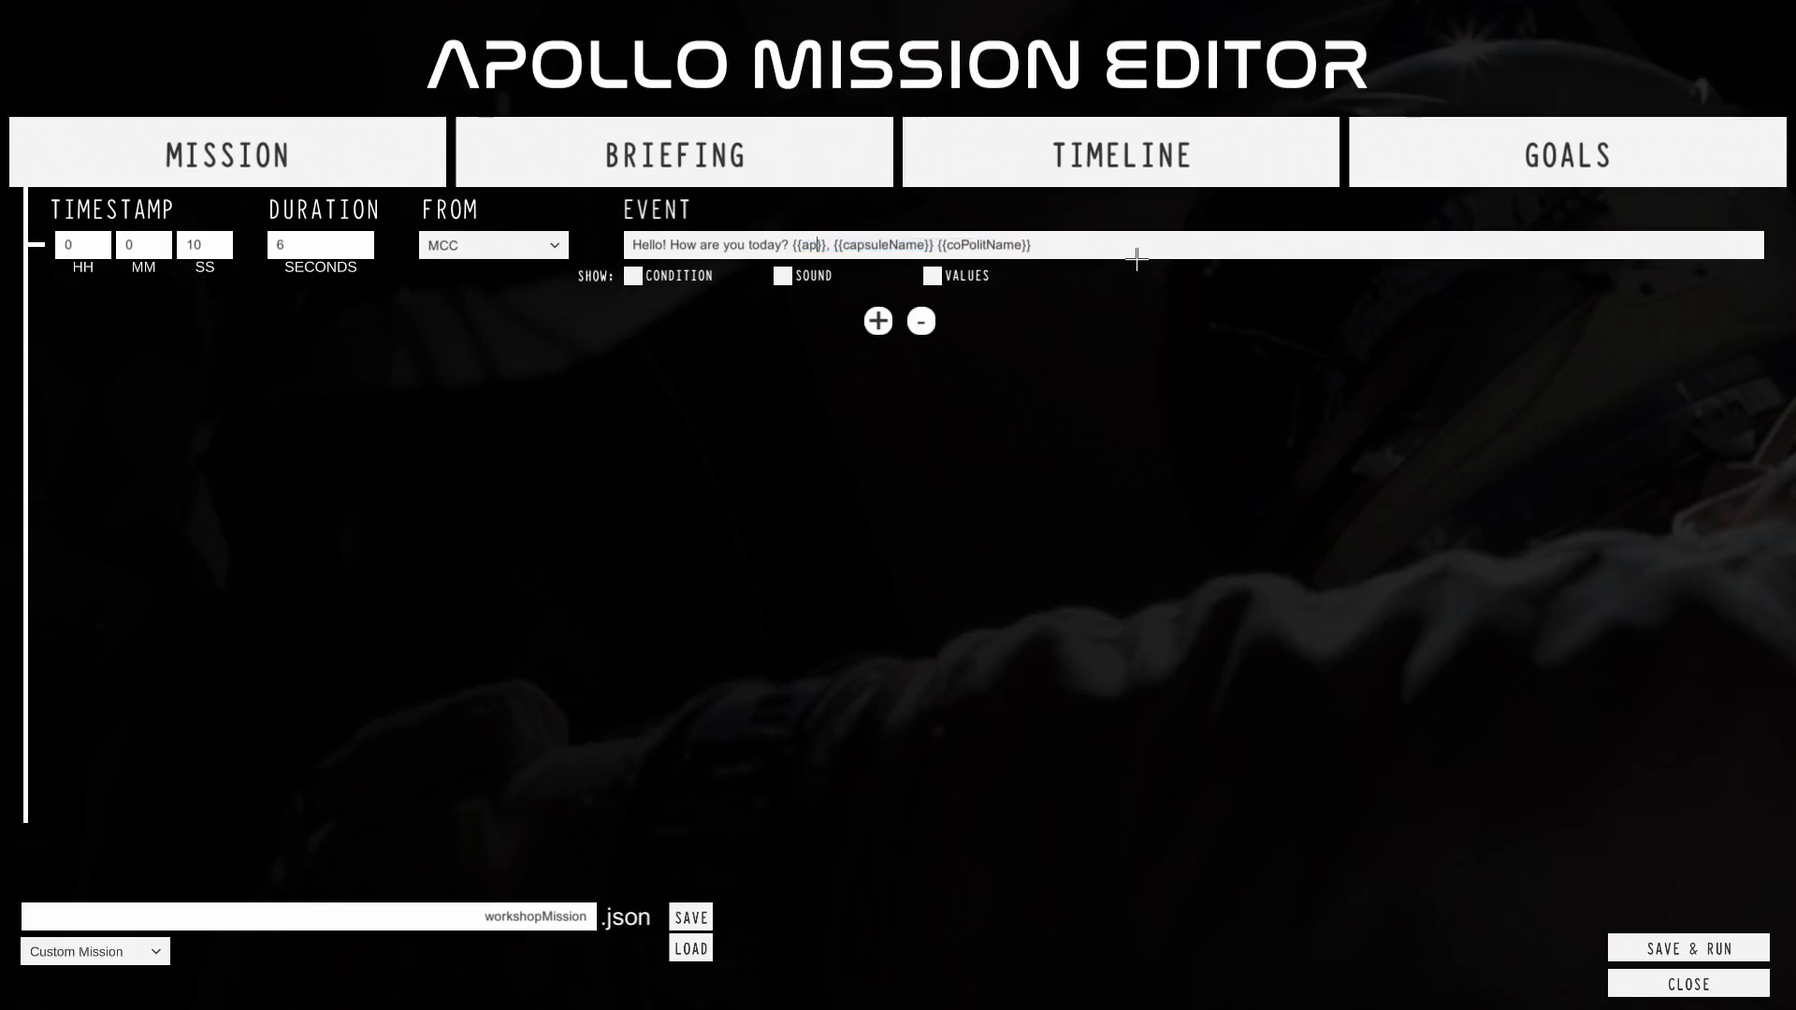
key(Left)
key(Left)
key(shift+End)
key(BackSpace)
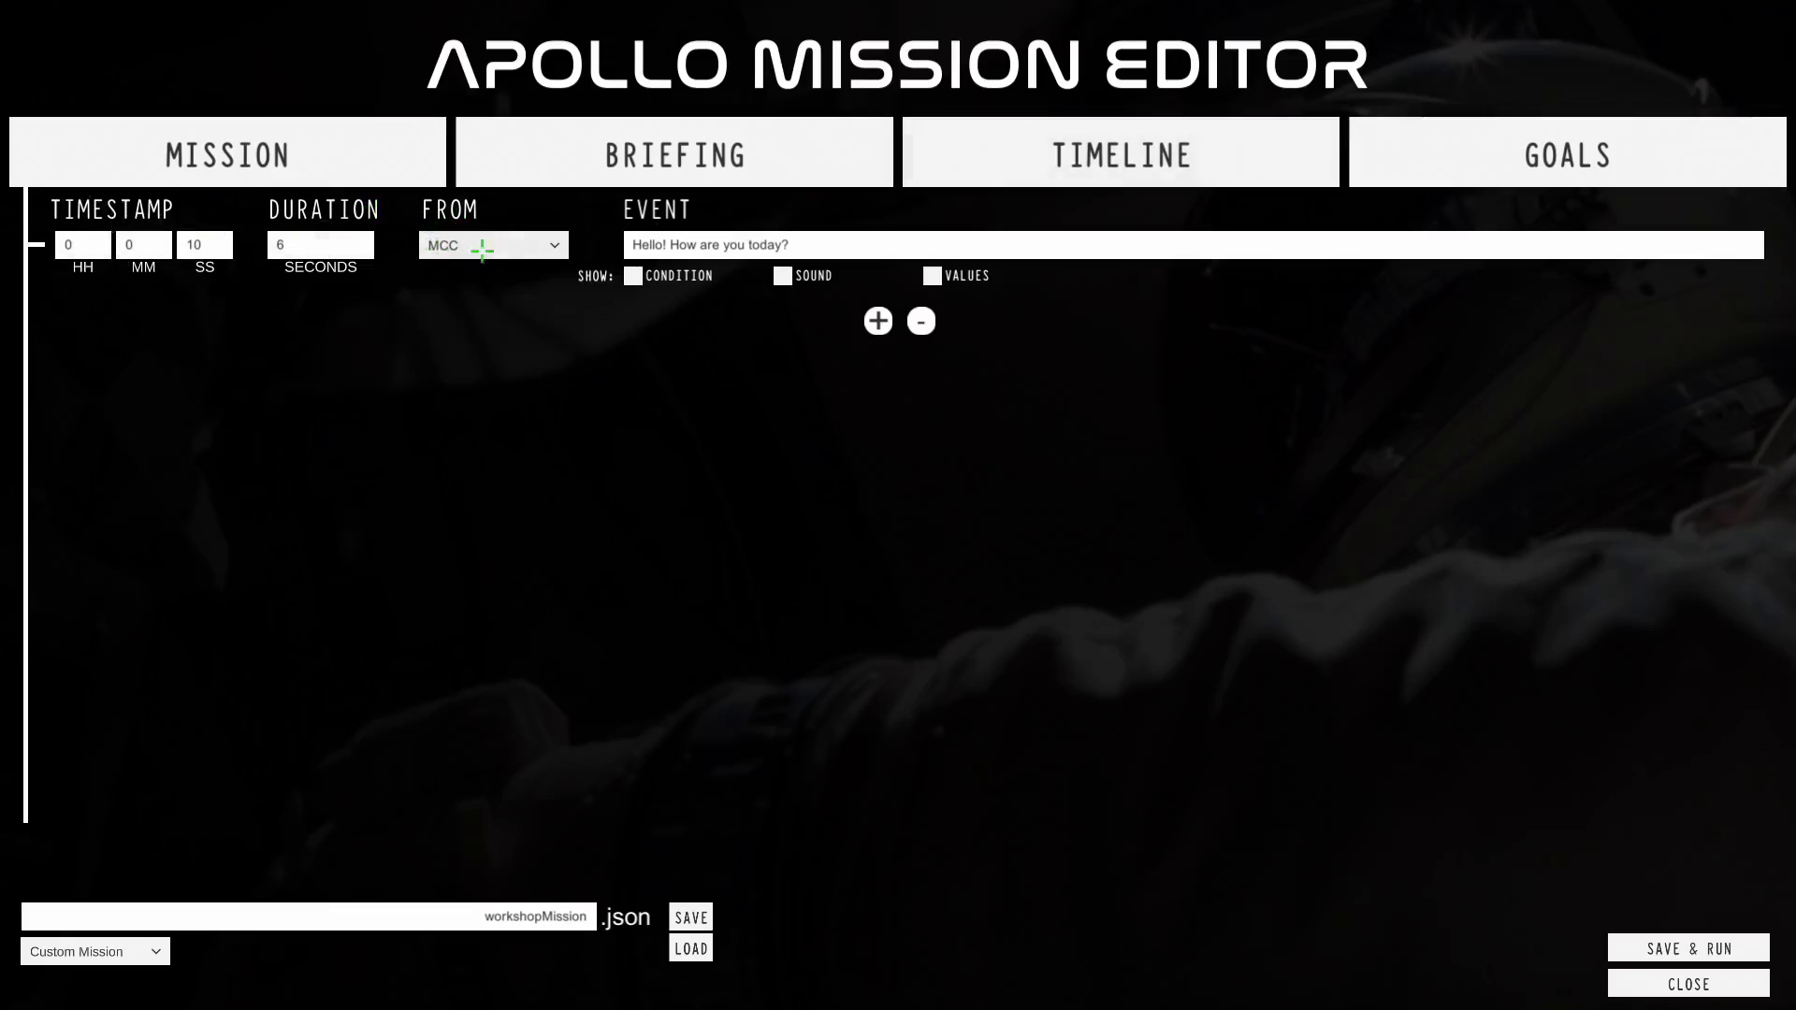
Examine the condition settings of the MCC event, comparing the Message condition with the event text, and hide them again.
click(634, 277)
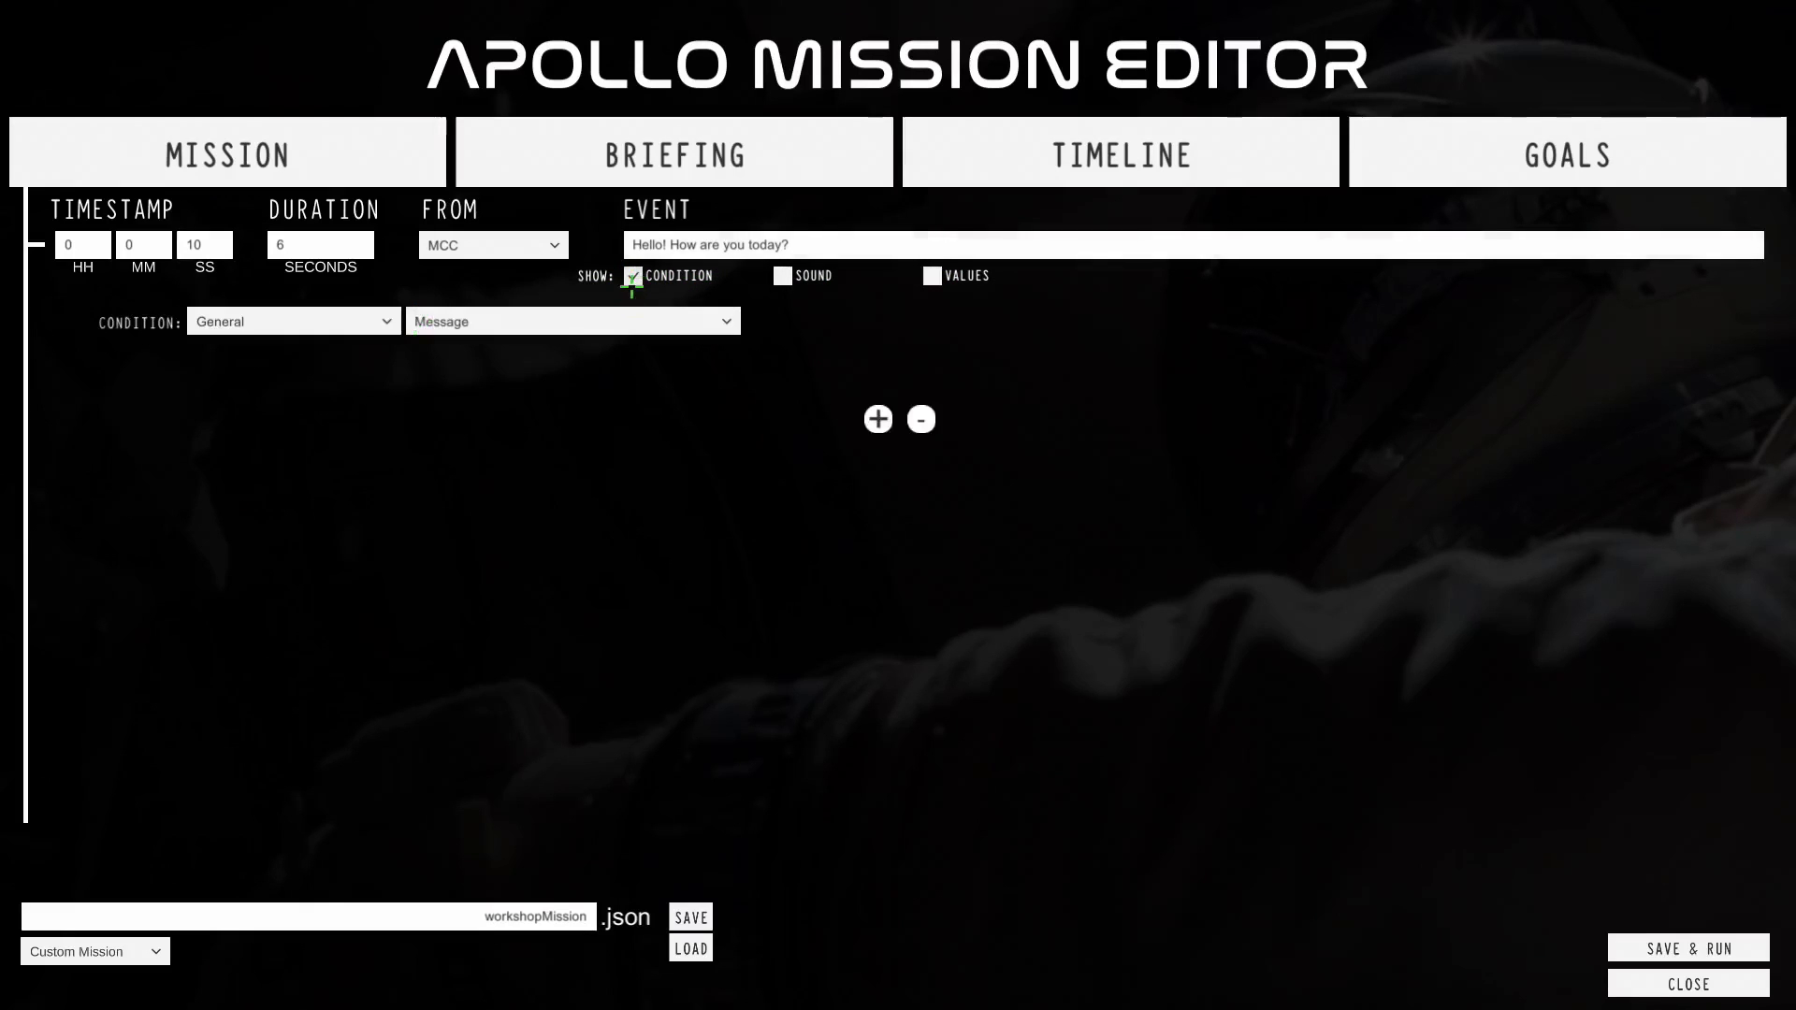
click(635, 278)
click(635, 278)
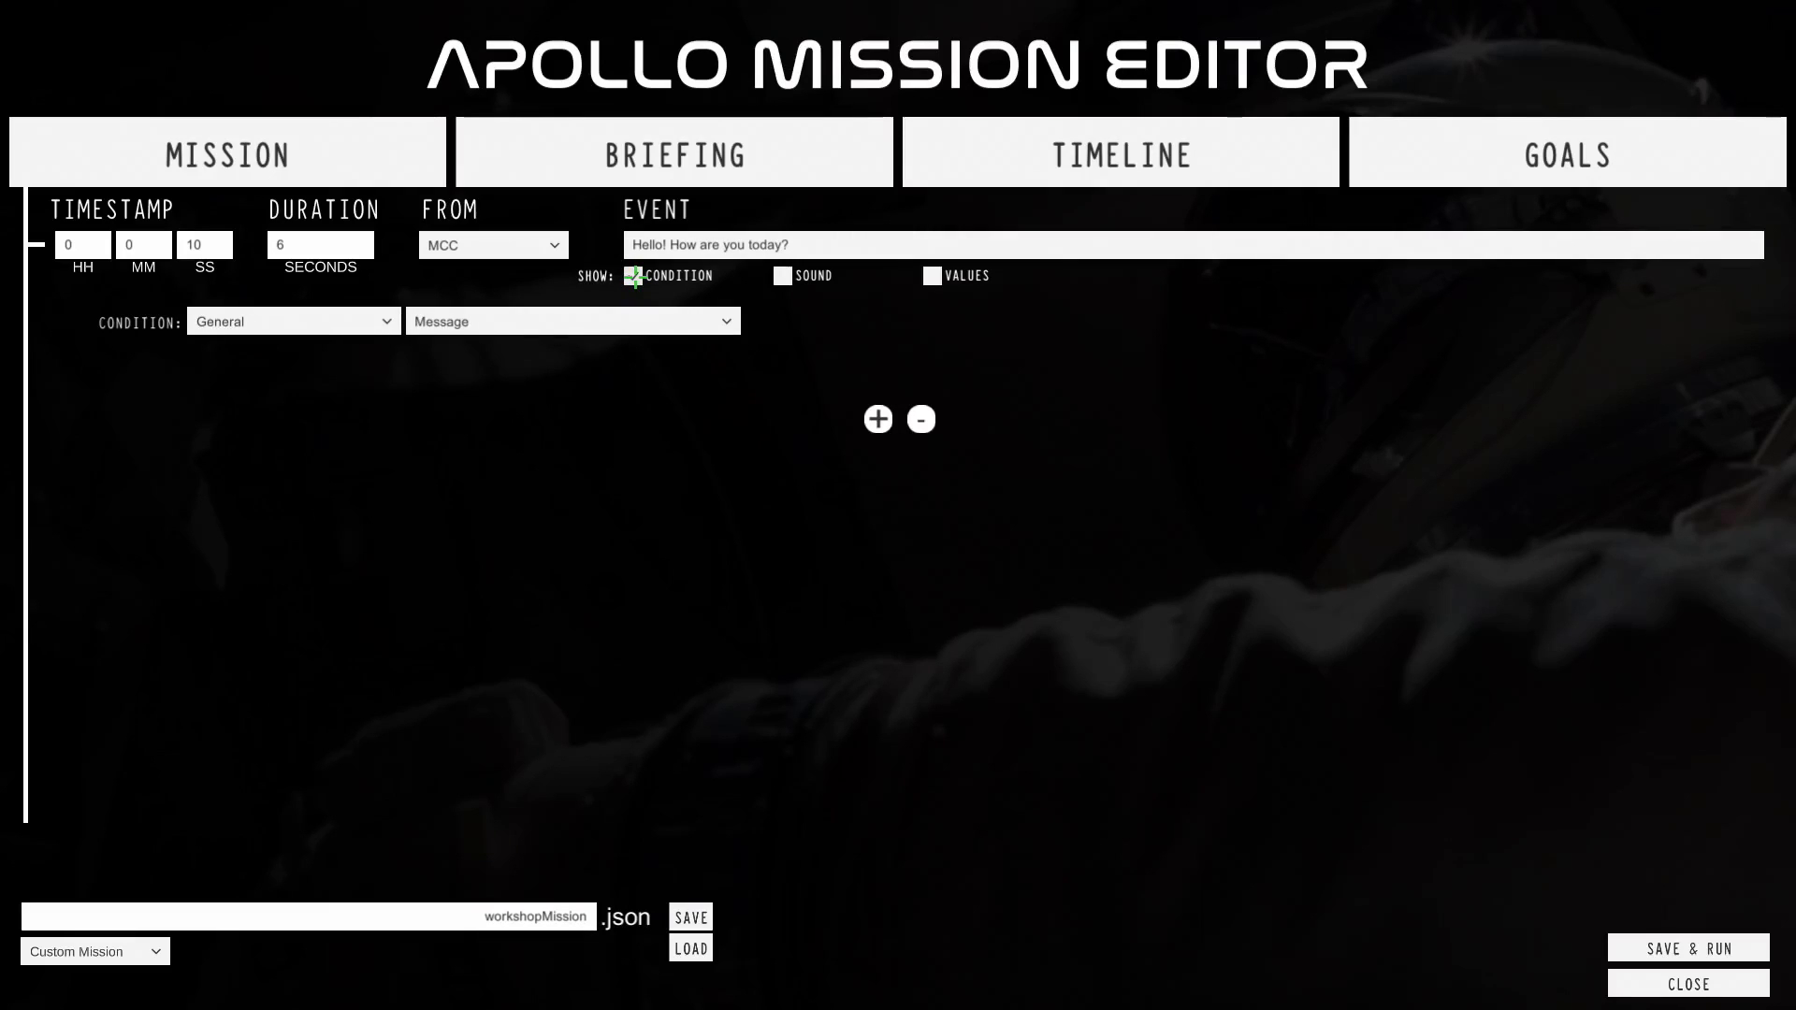
click(635, 278)
click(635, 278)
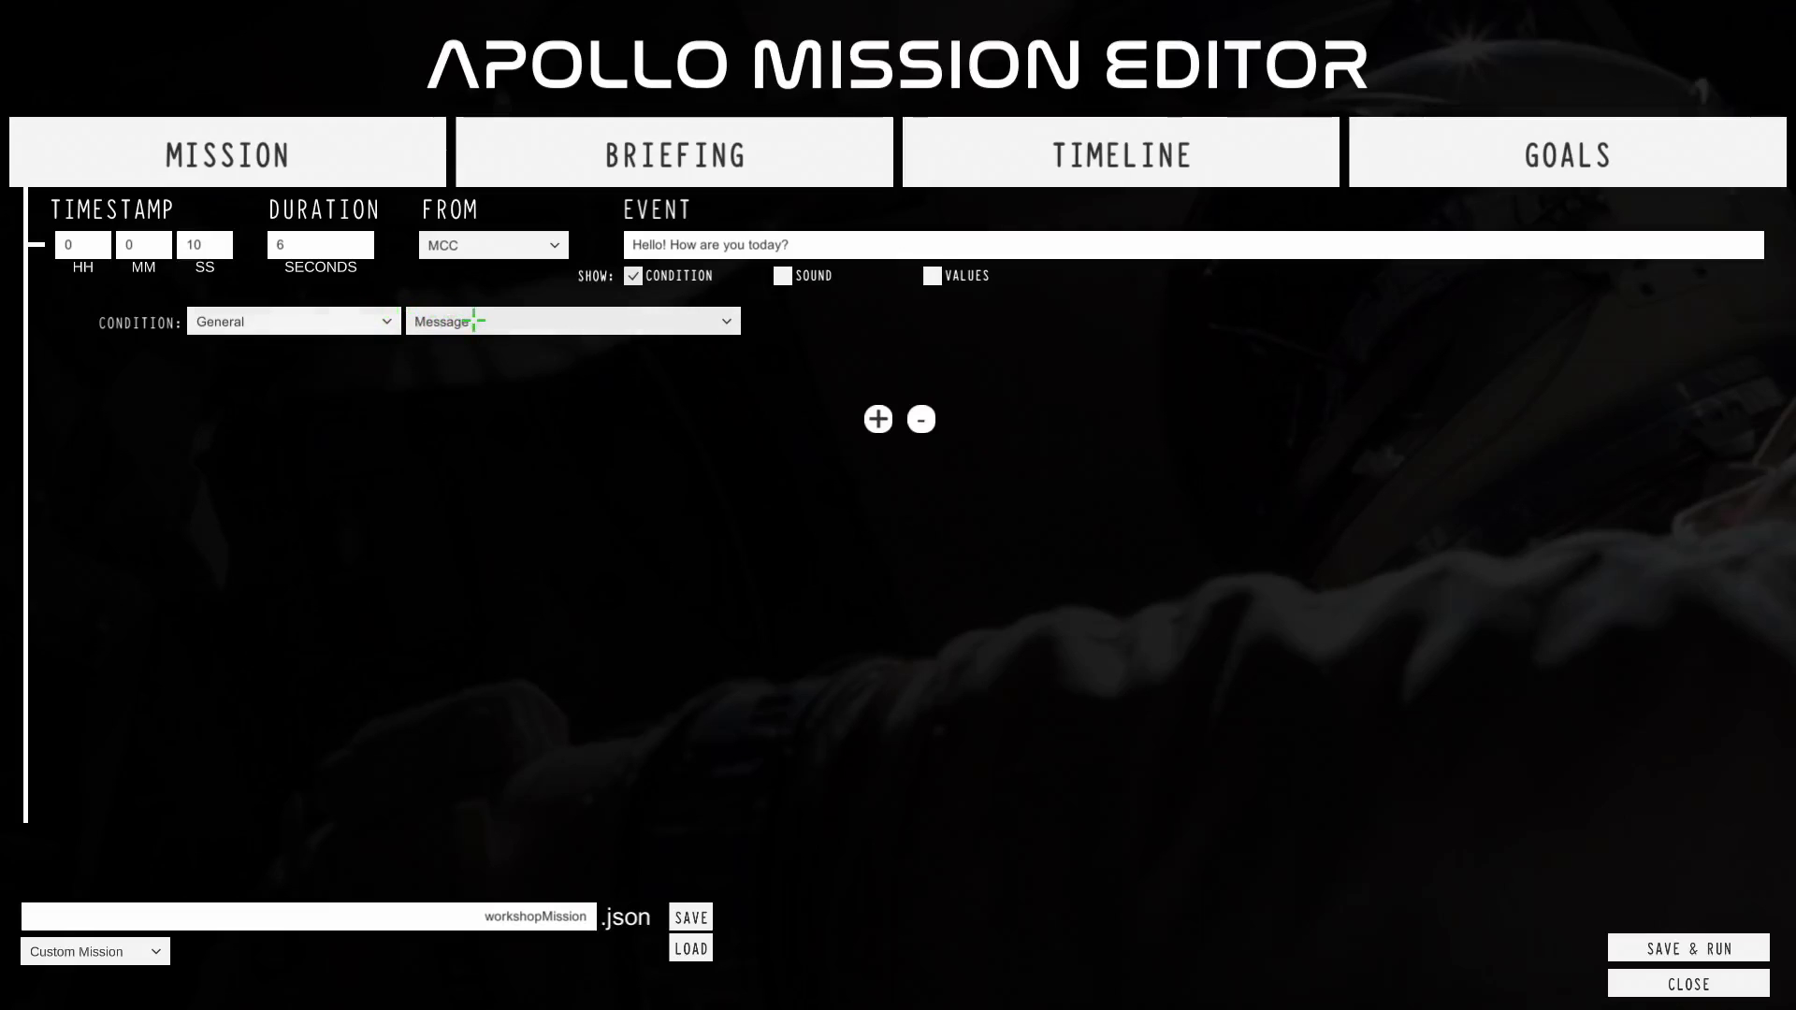
click(692, 245)
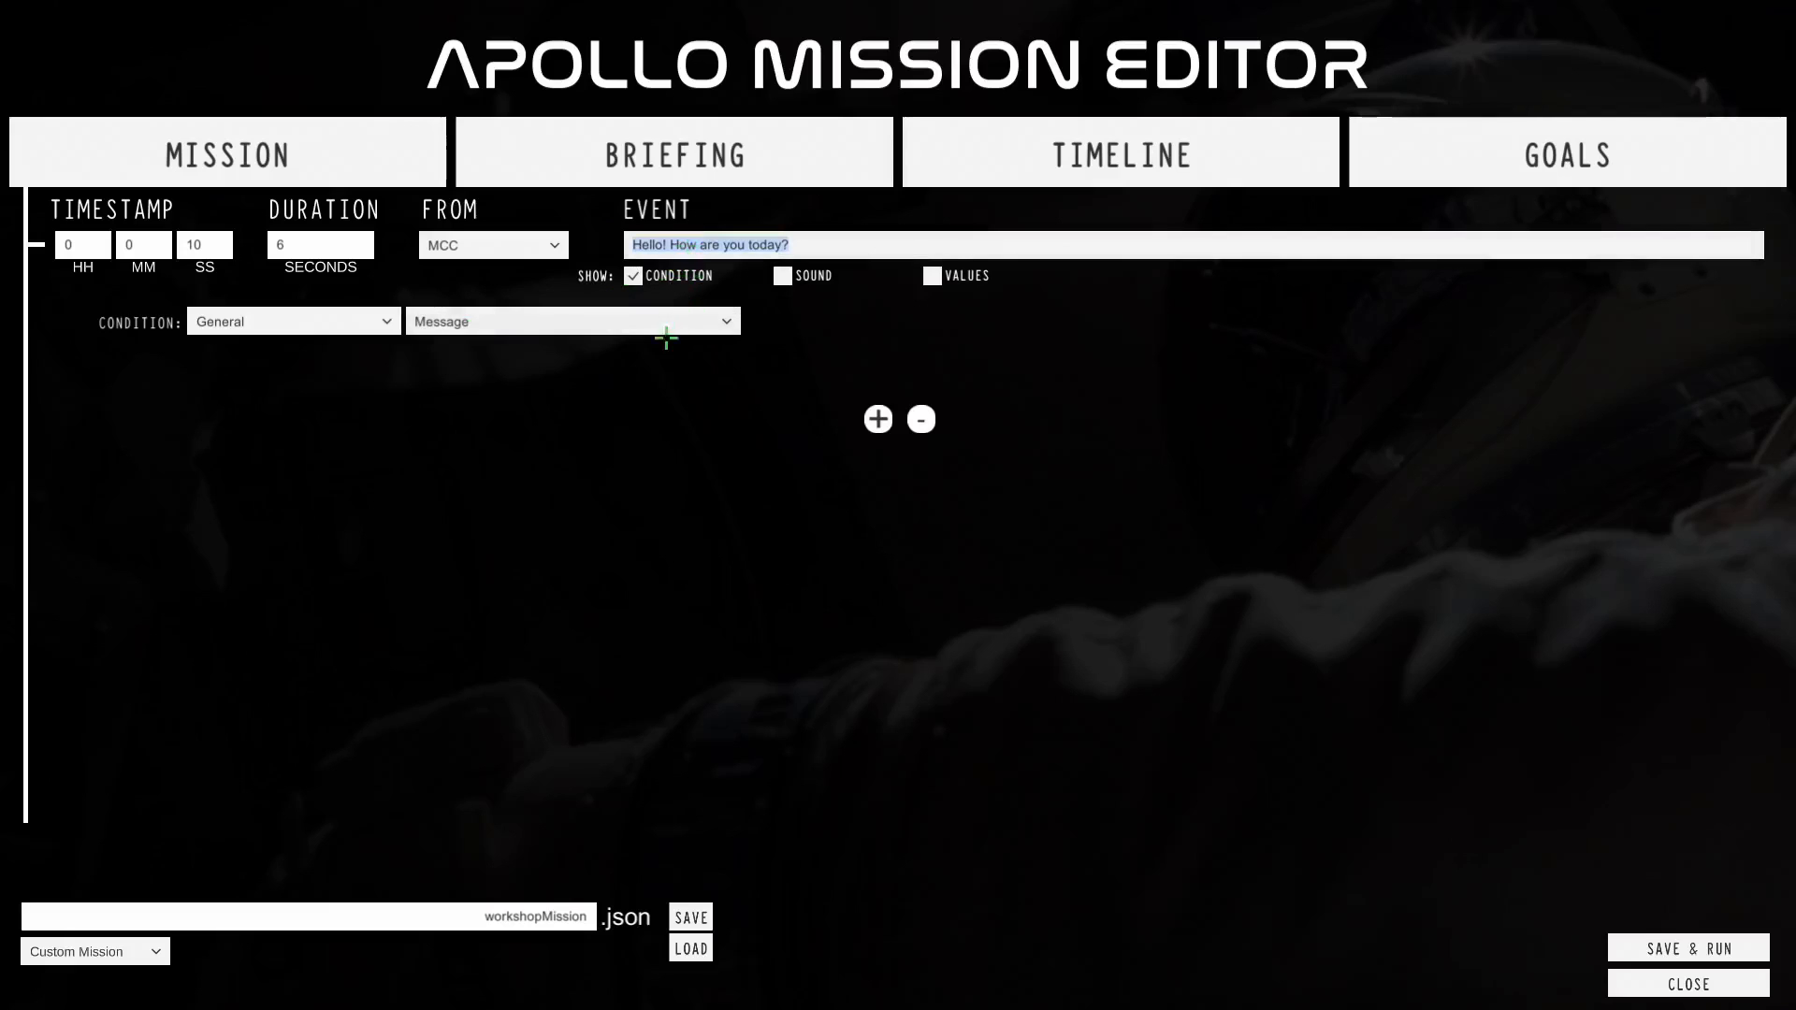
click(632, 372)
click(633, 276)
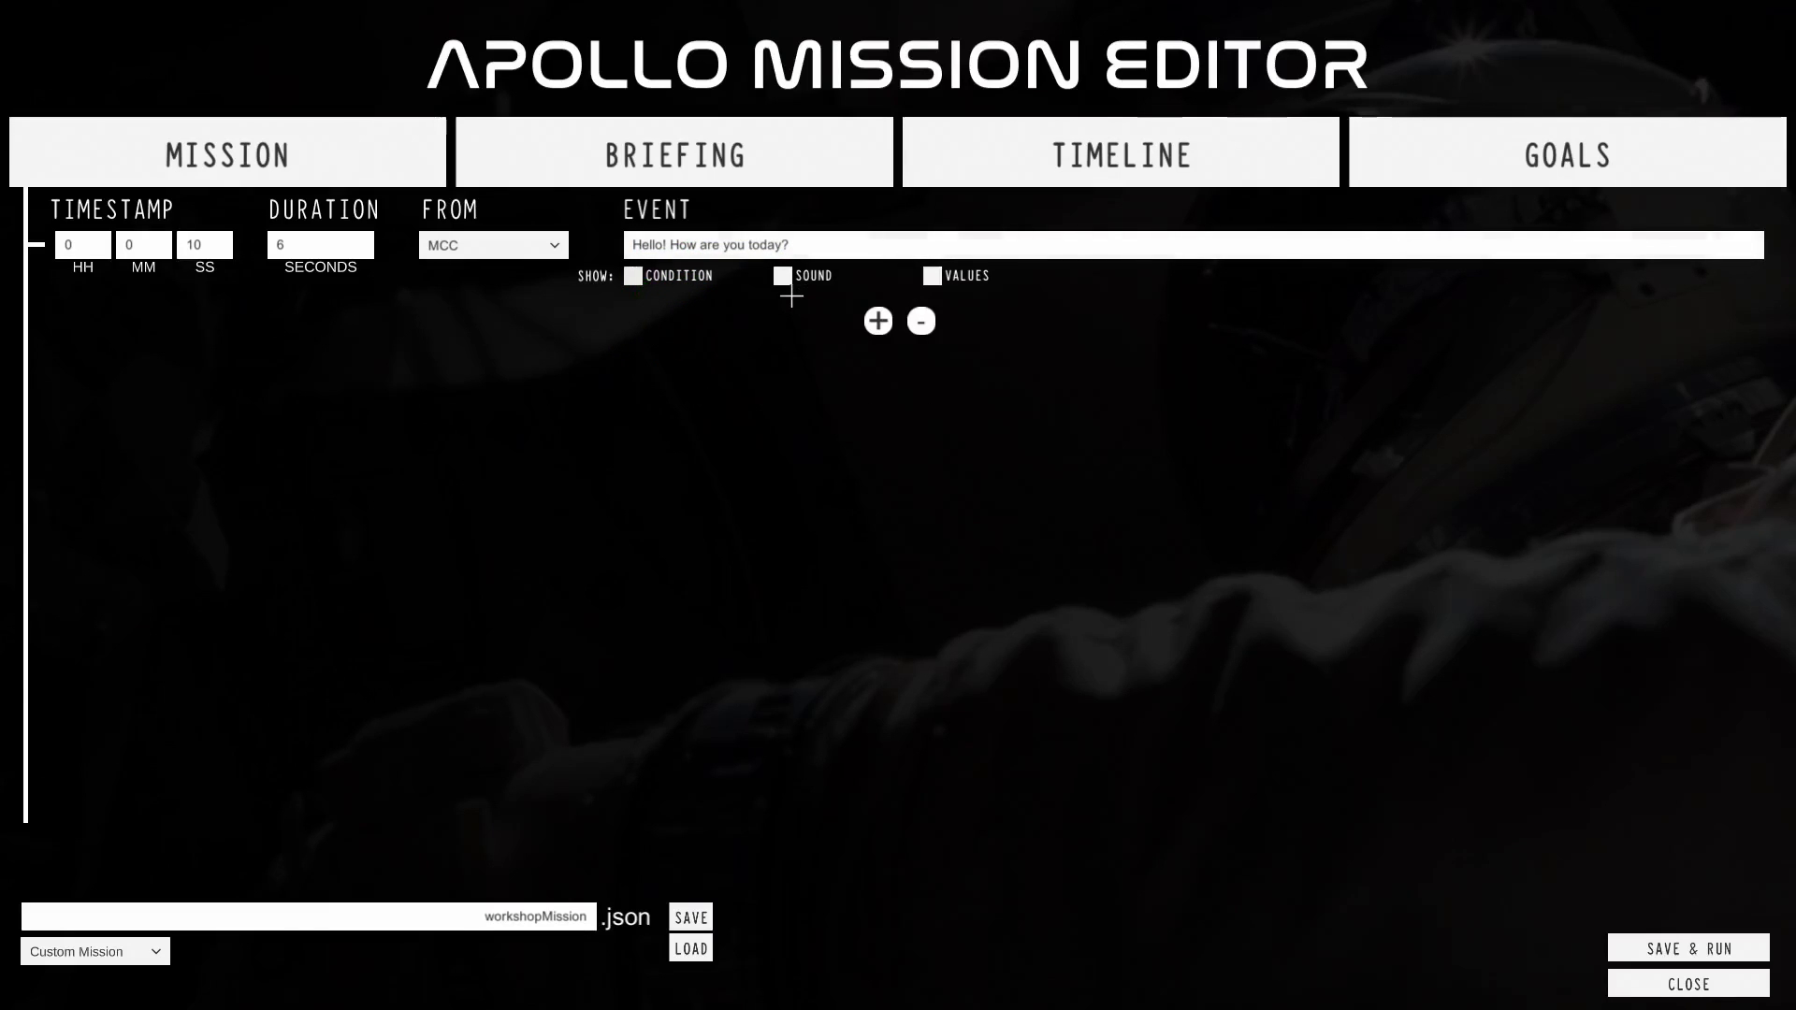
Examine the MCC event's sound settings and its value, string and toggle fields, hiding each set again.
click(781, 276)
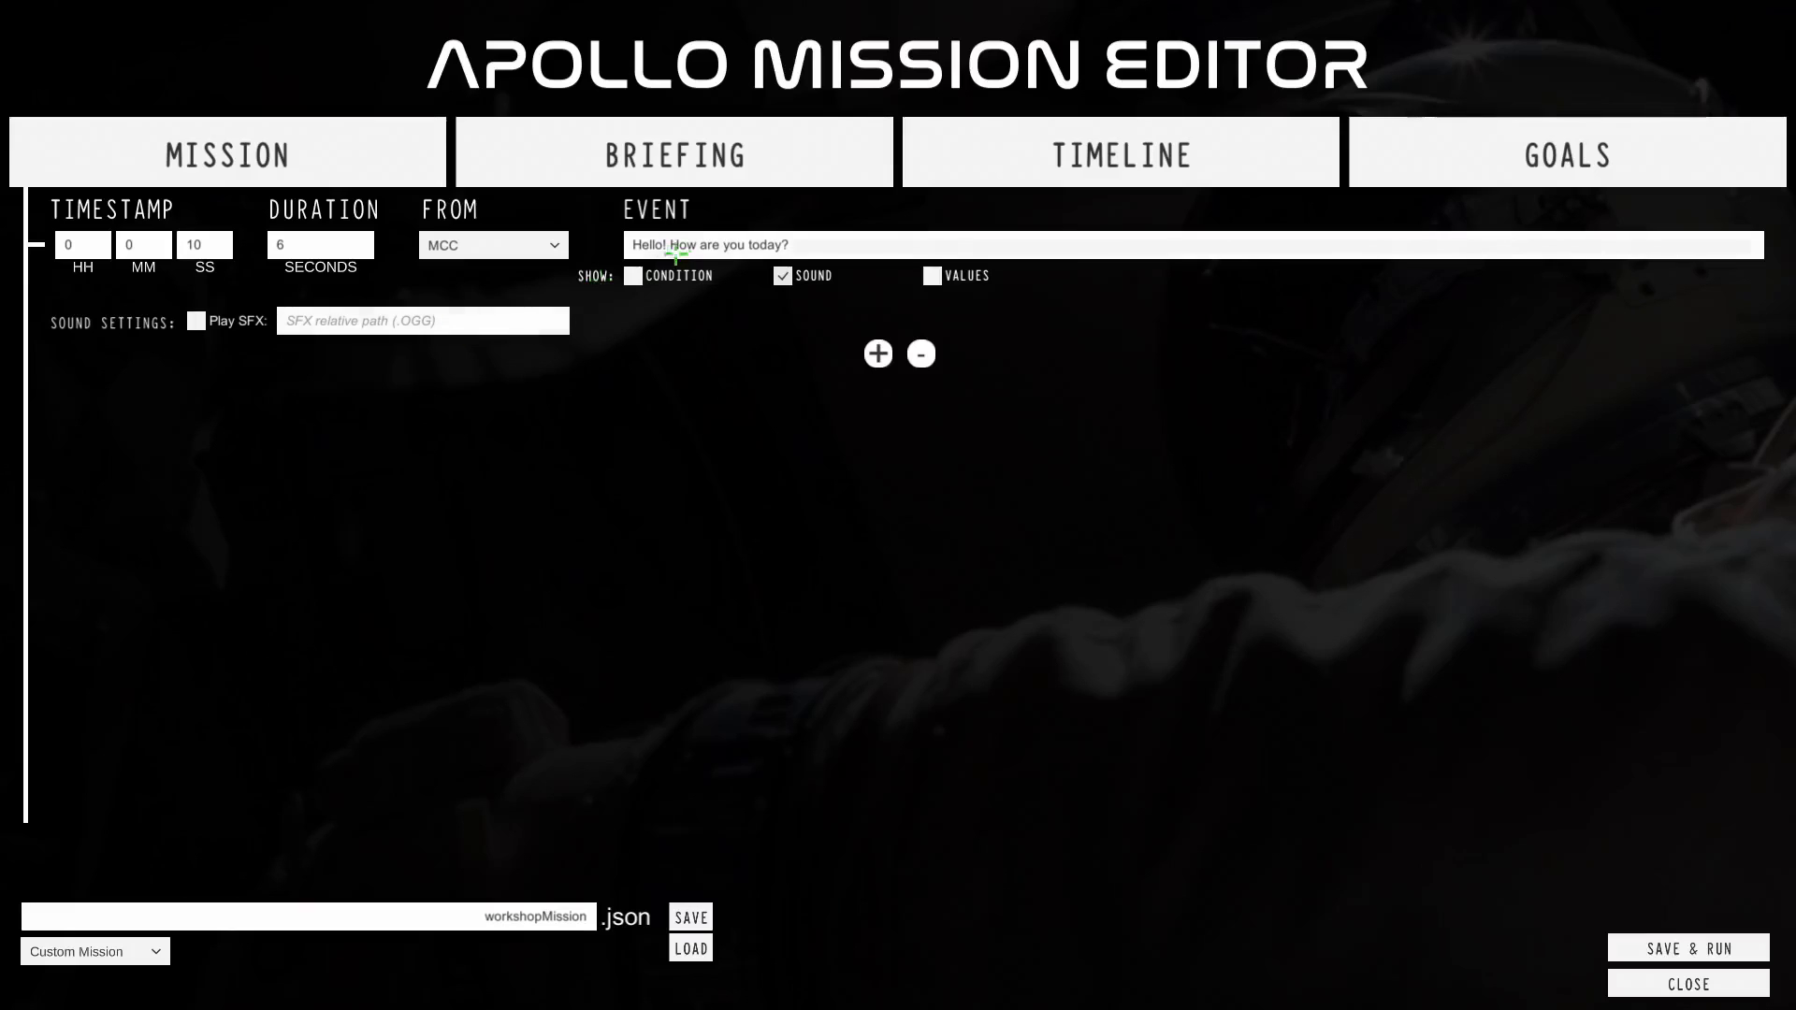
click(638, 245)
click(639, 245)
drag(639, 245, 805, 254)
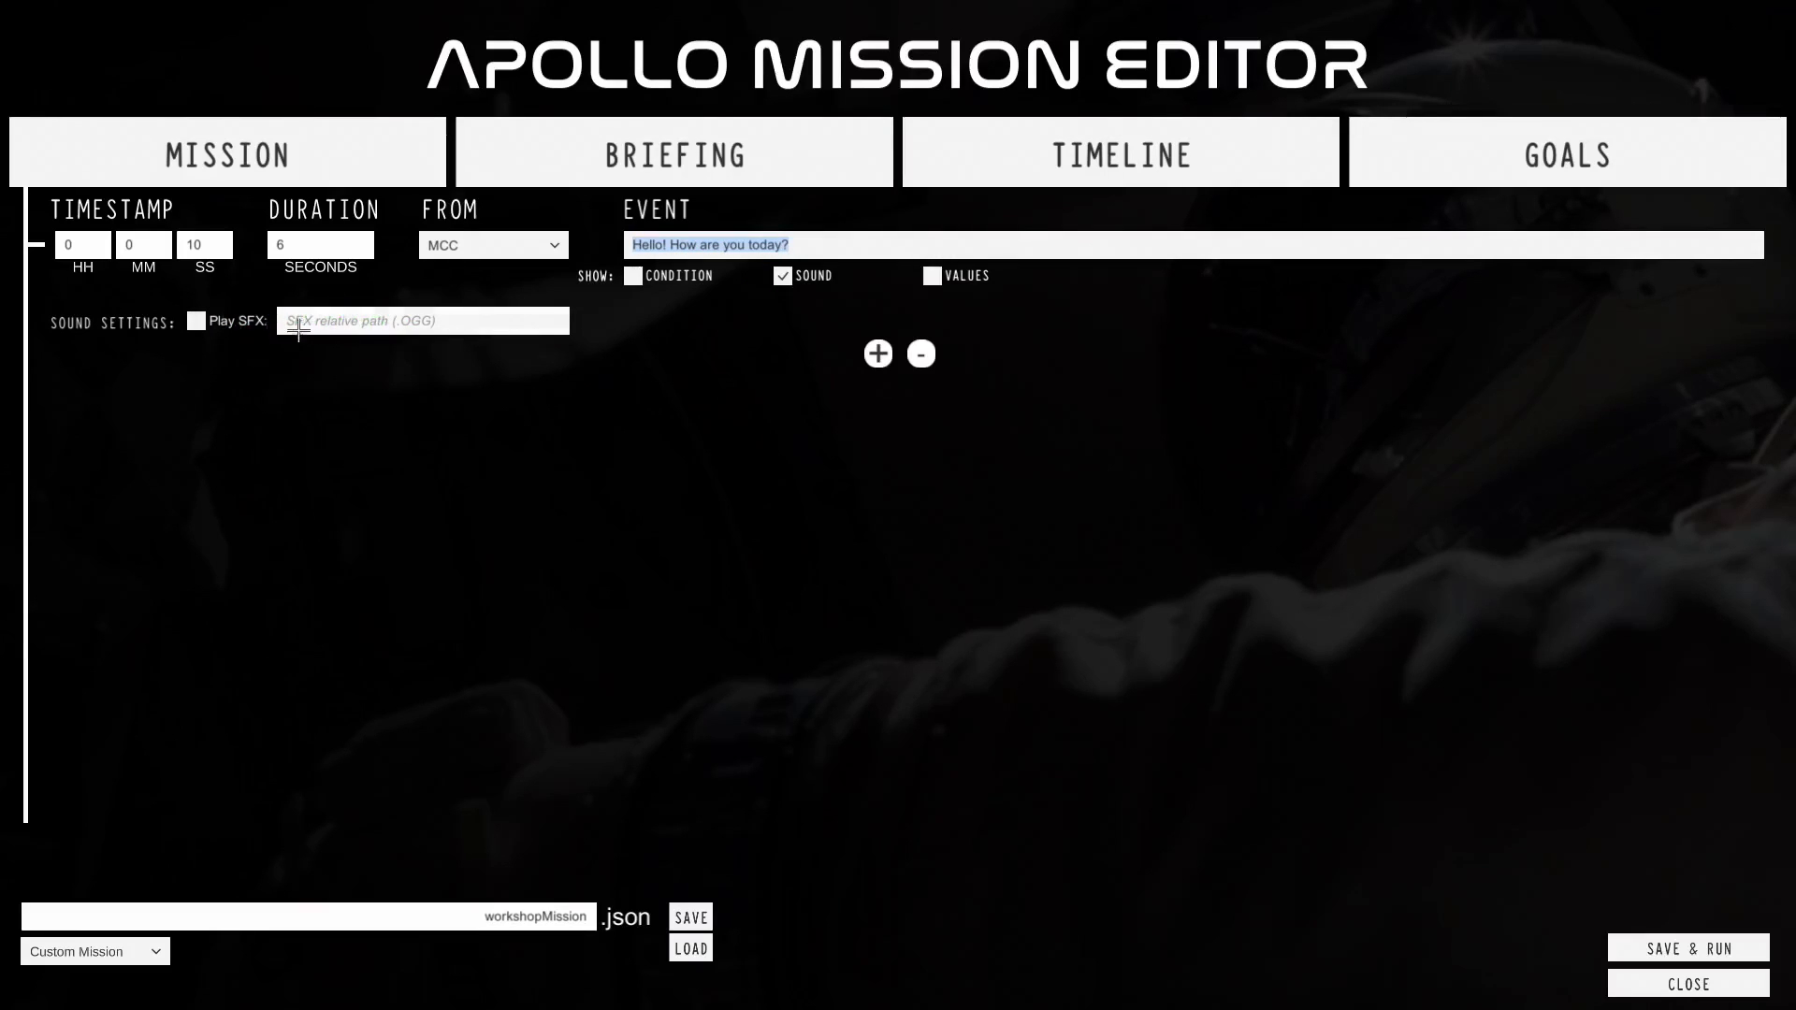
click(783, 276)
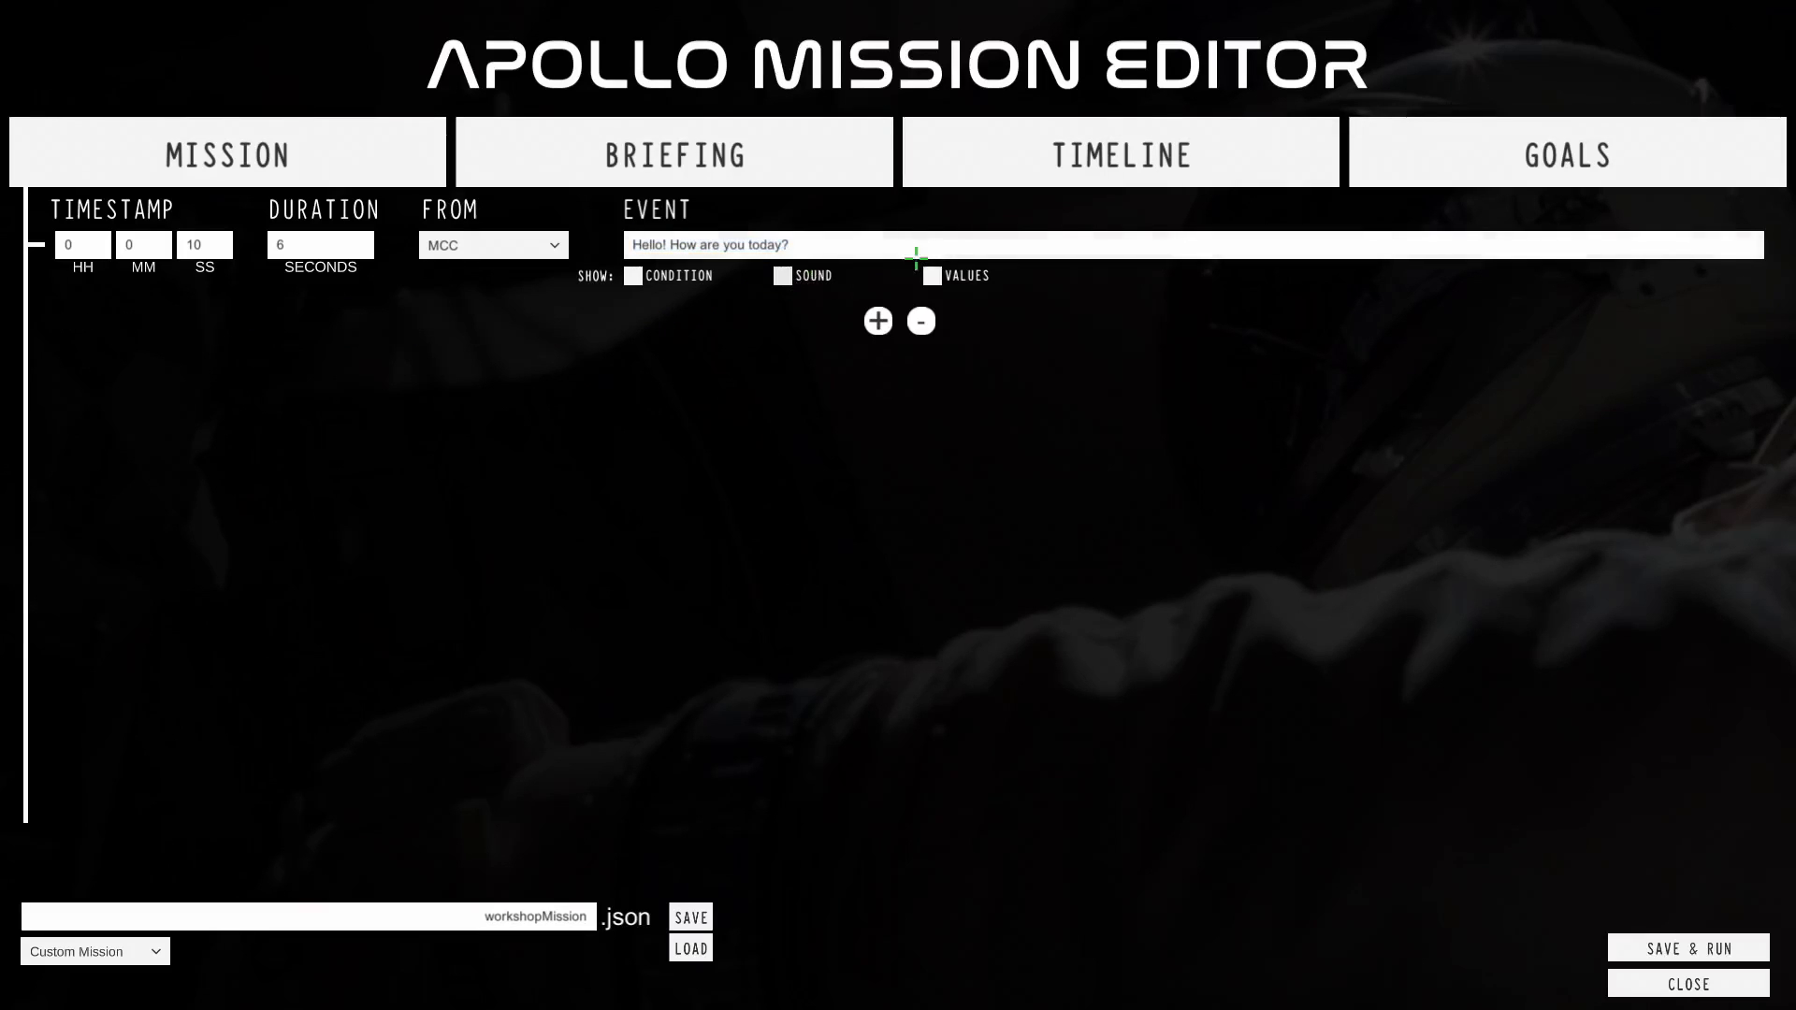
click(931, 275)
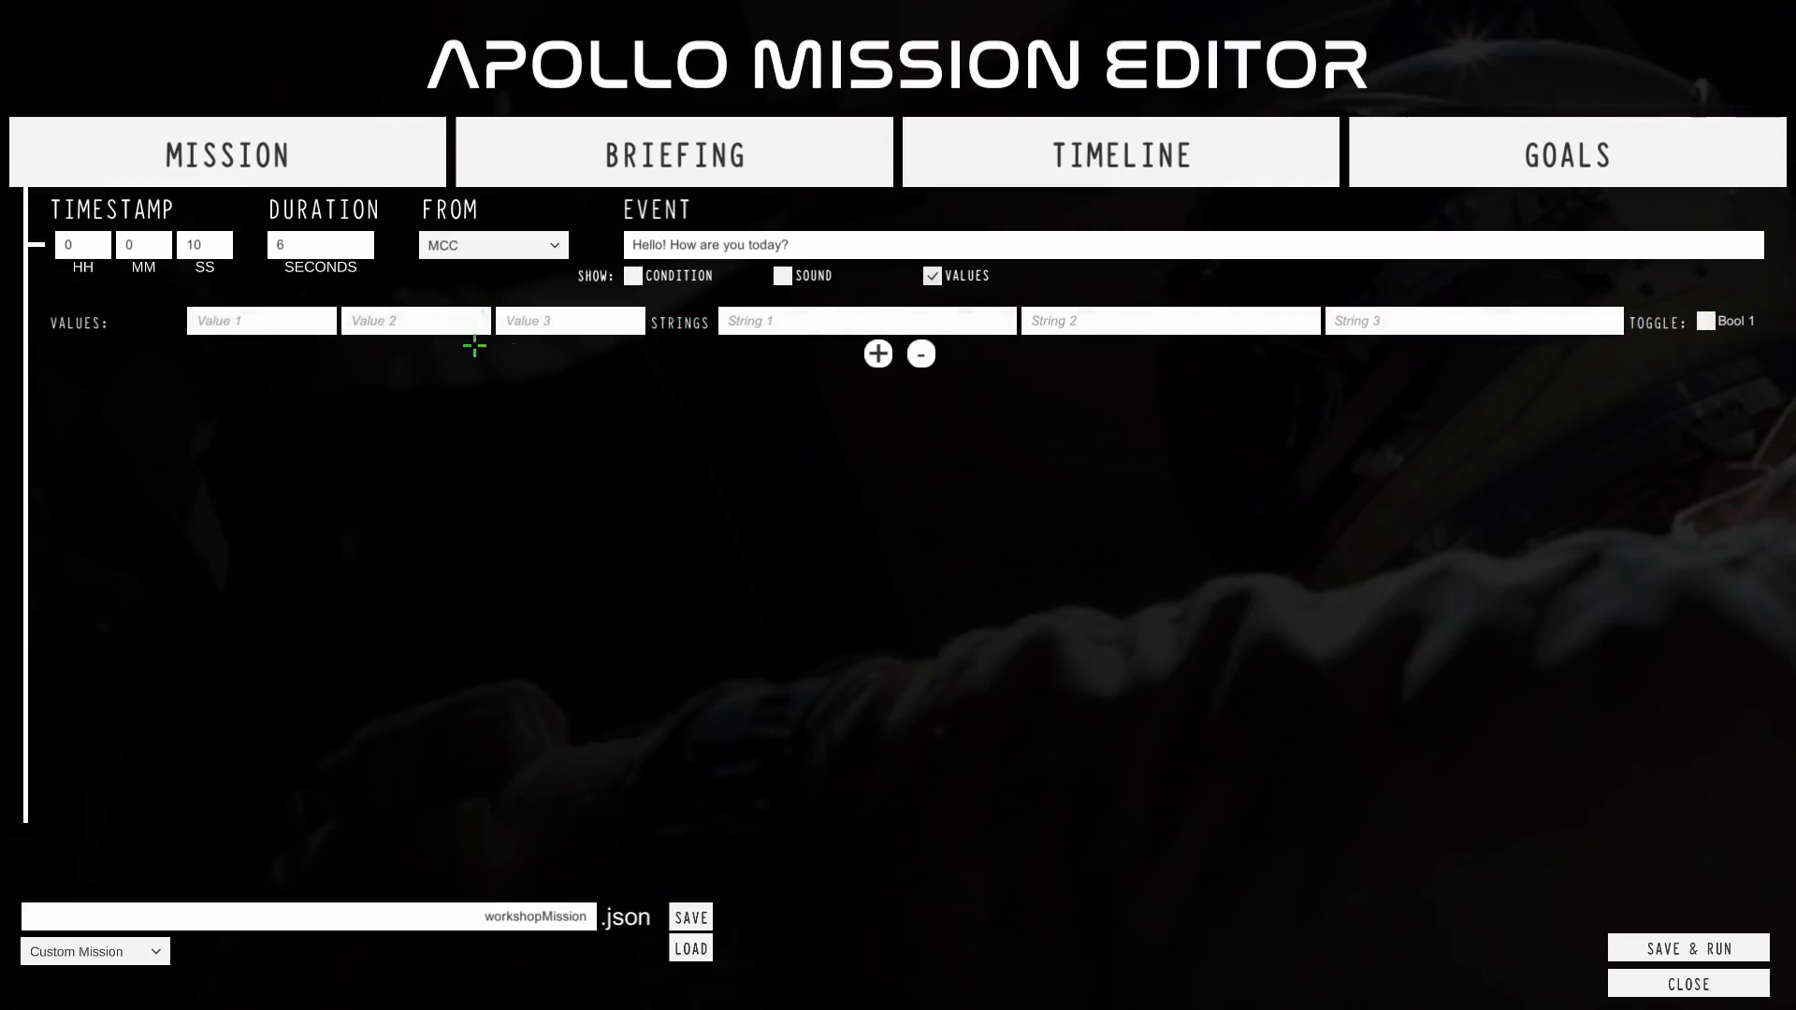
click(931, 276)
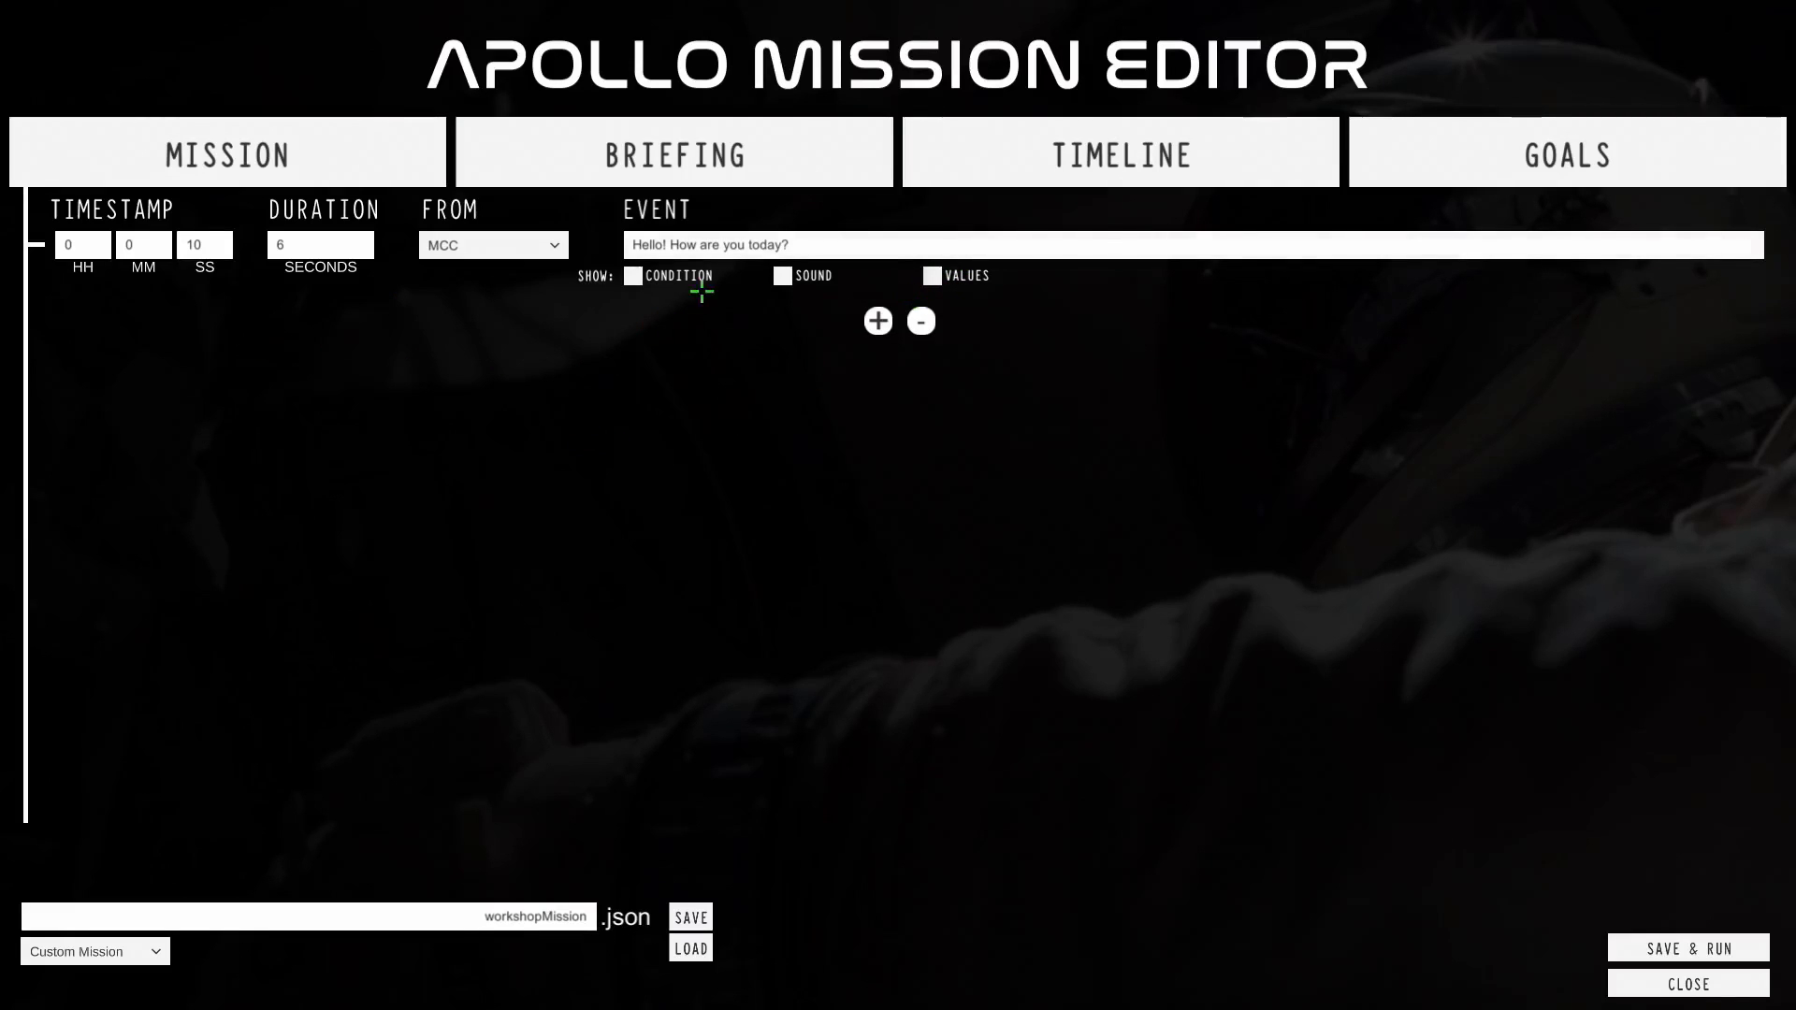
Add a second event below the MCC message and set its timestamp seconds to 11.
click(878, 321)
click(192, 248)
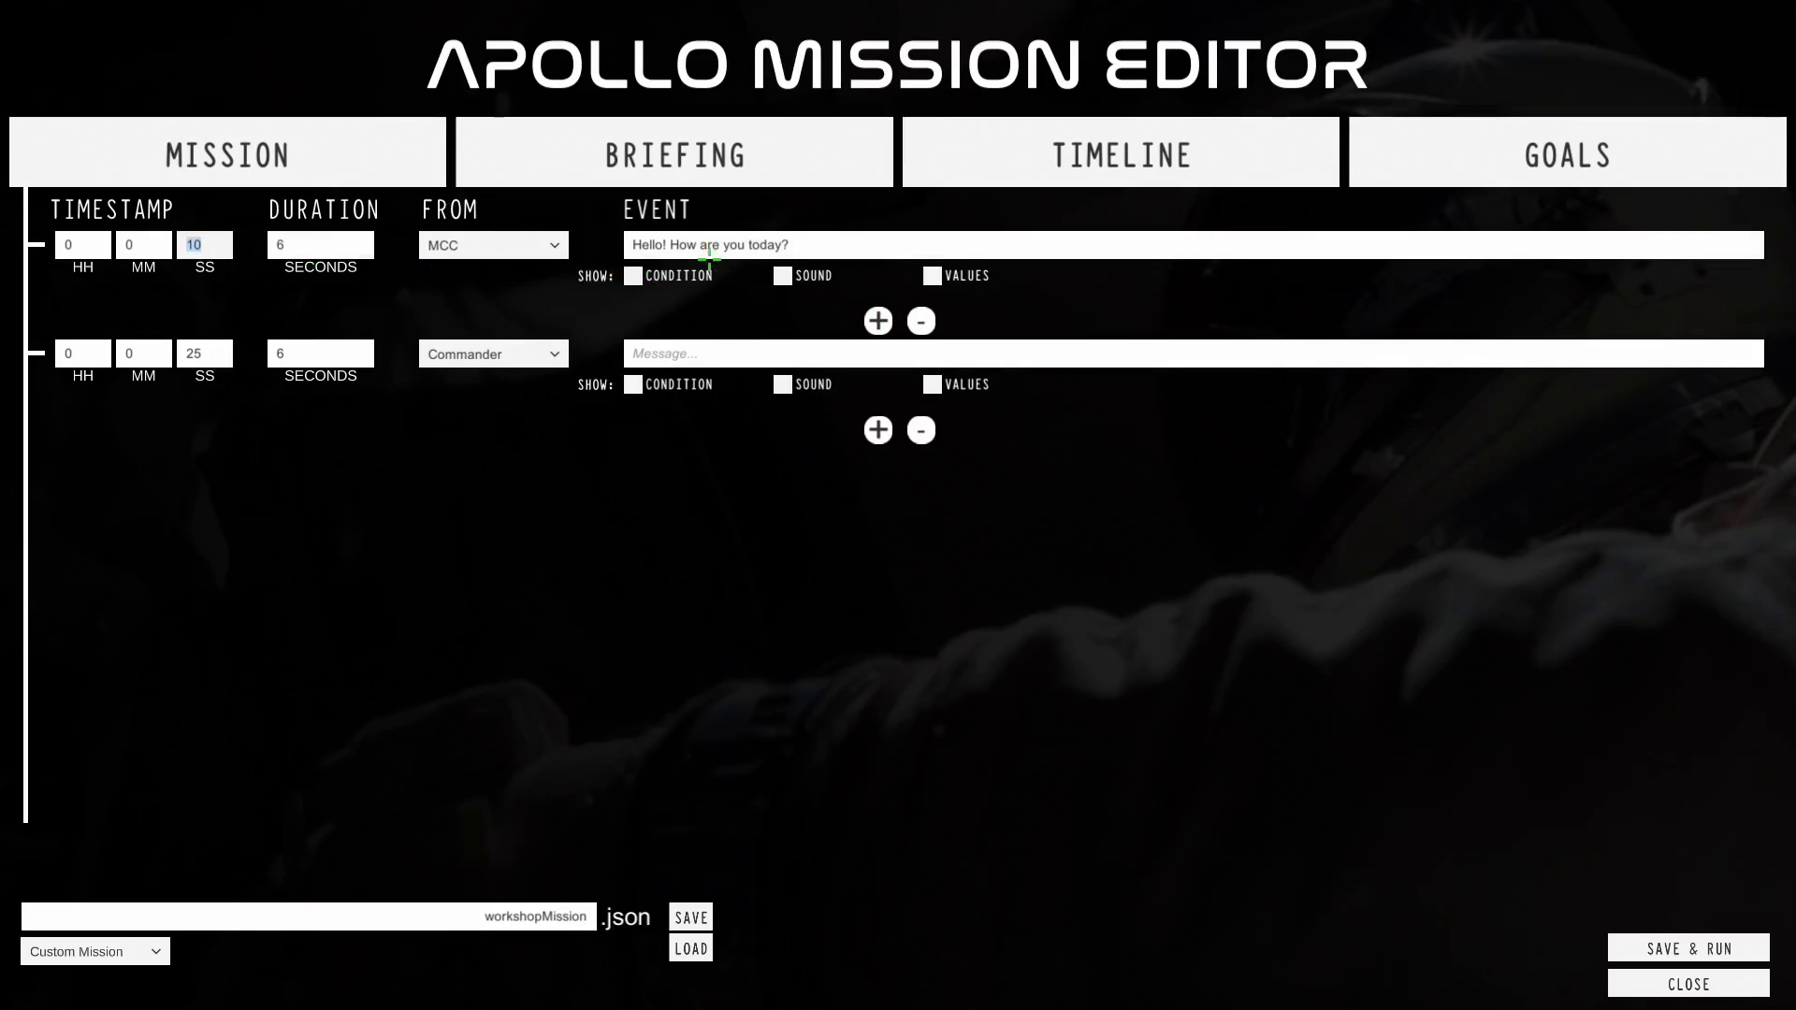
click(328, 248)
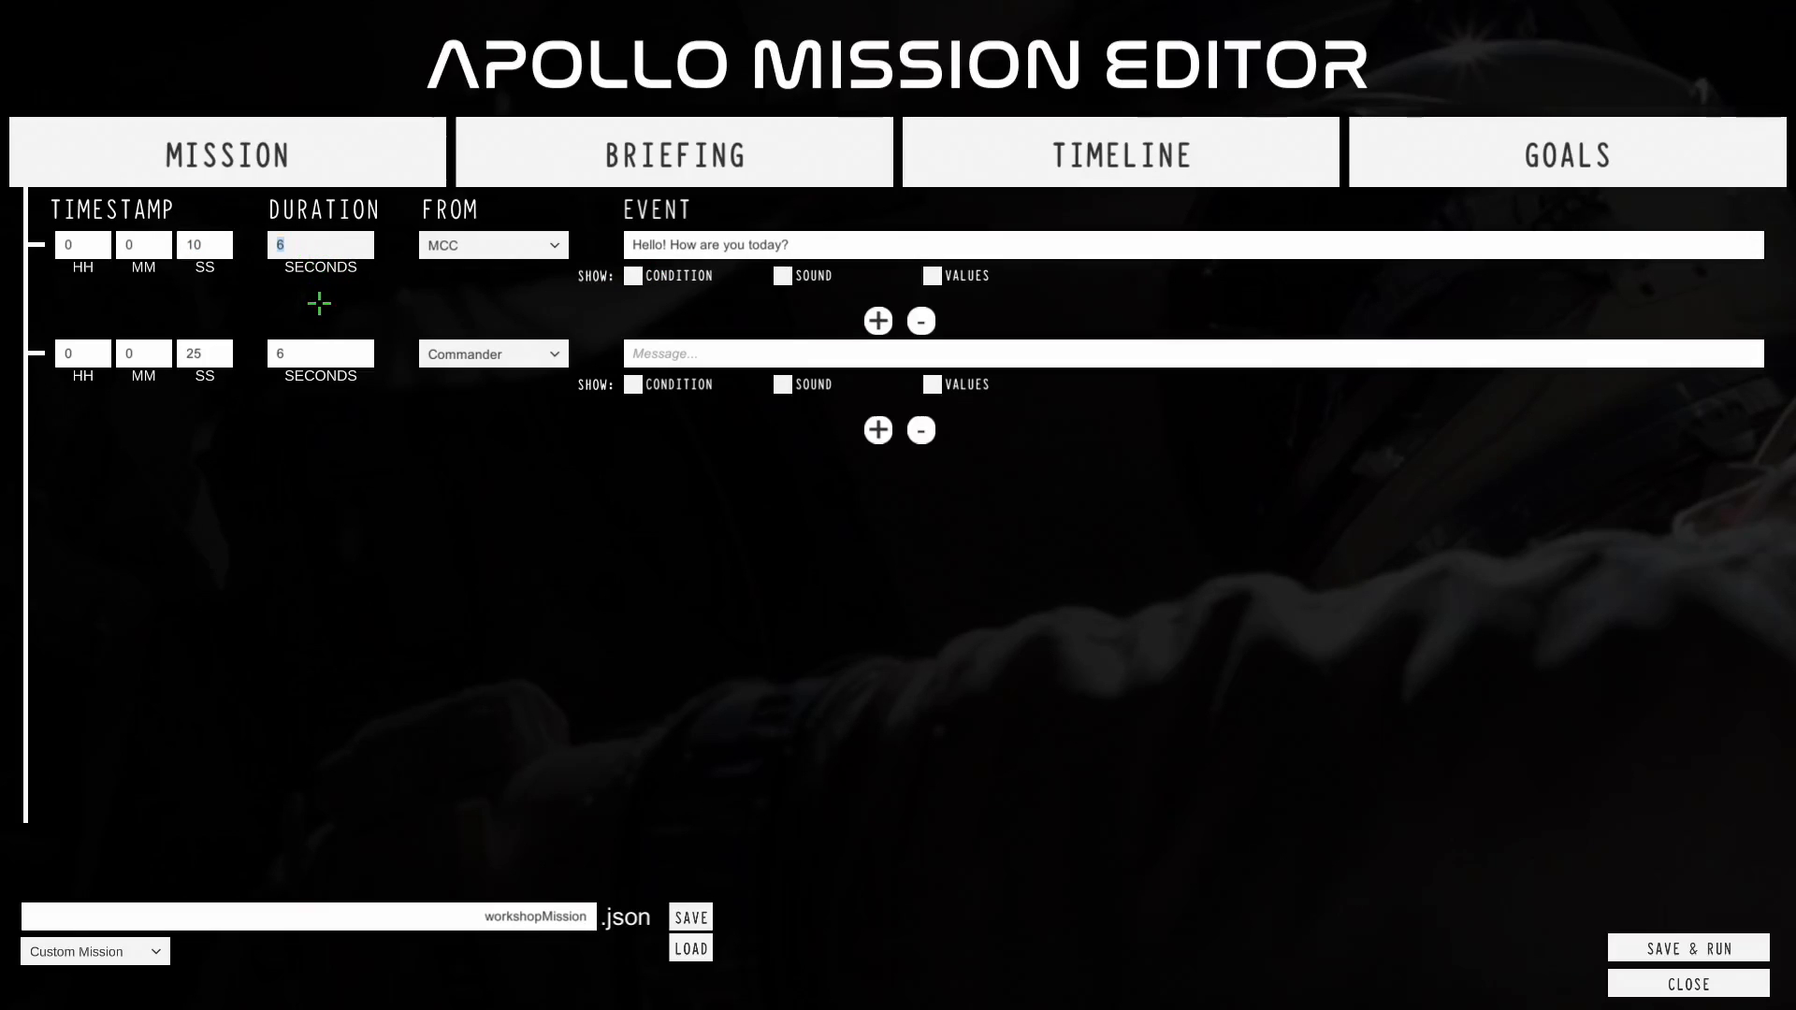
click(711, 250)
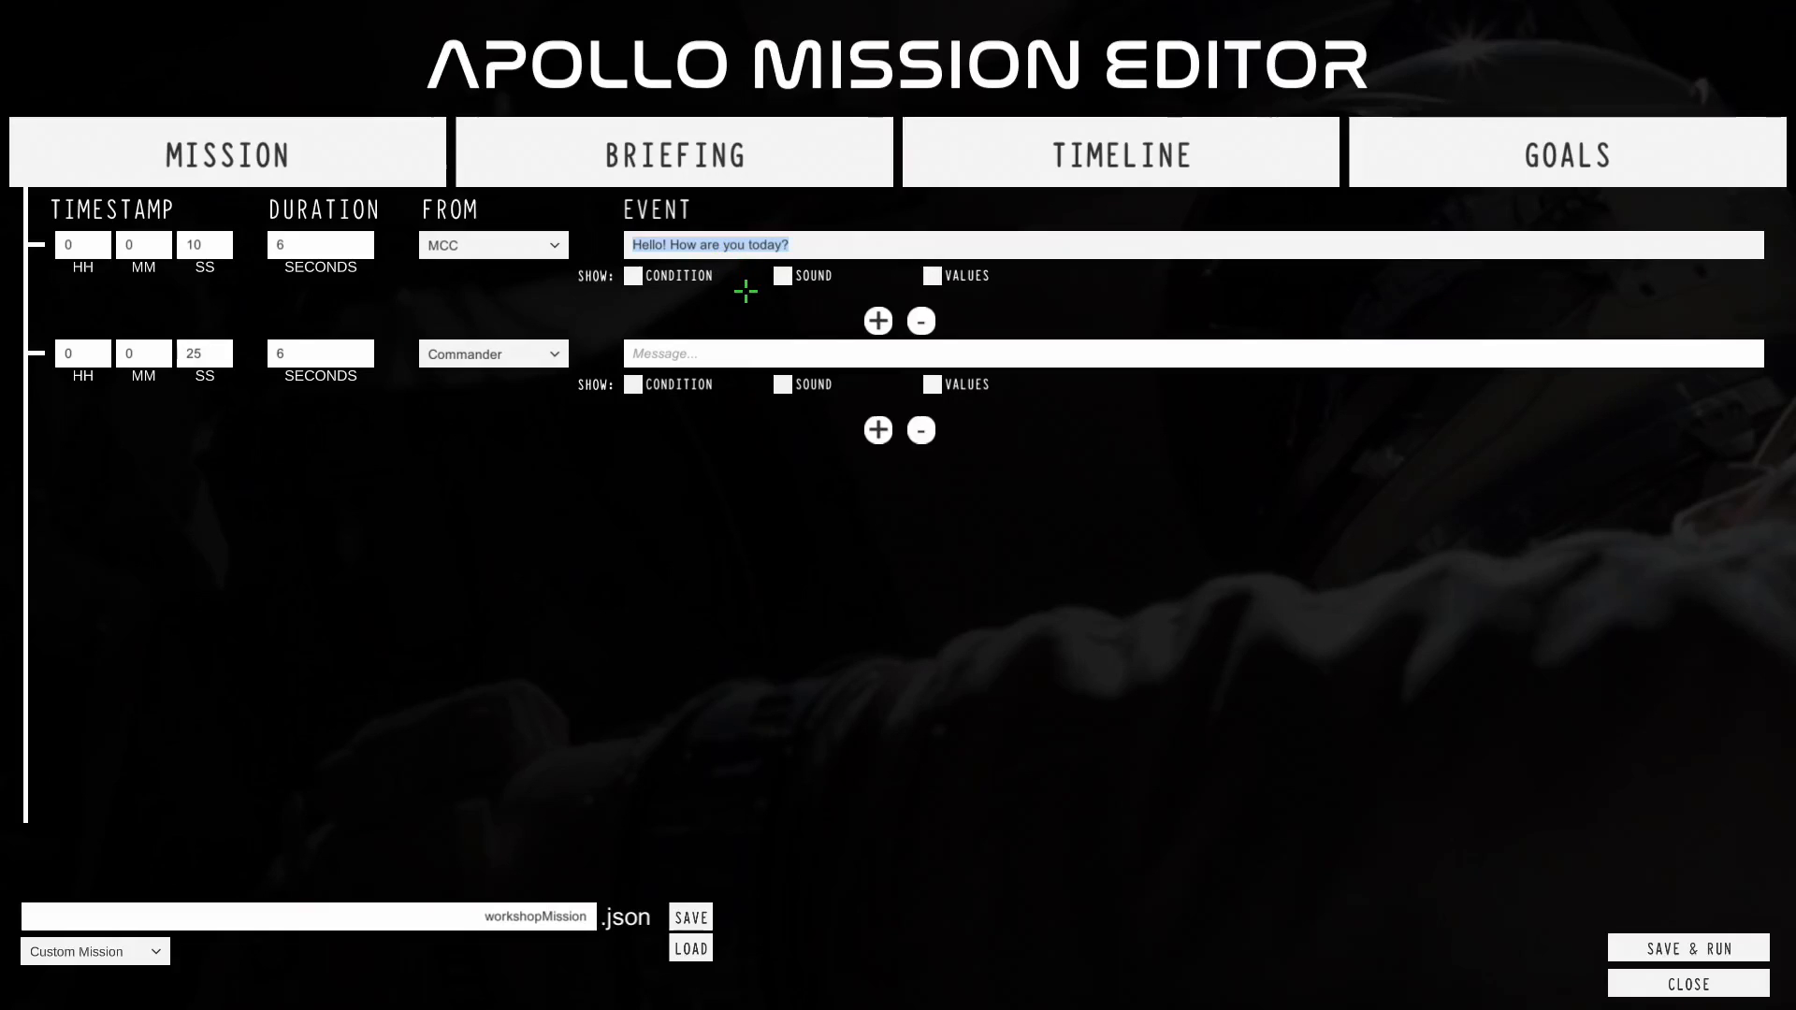
click(713, 353)
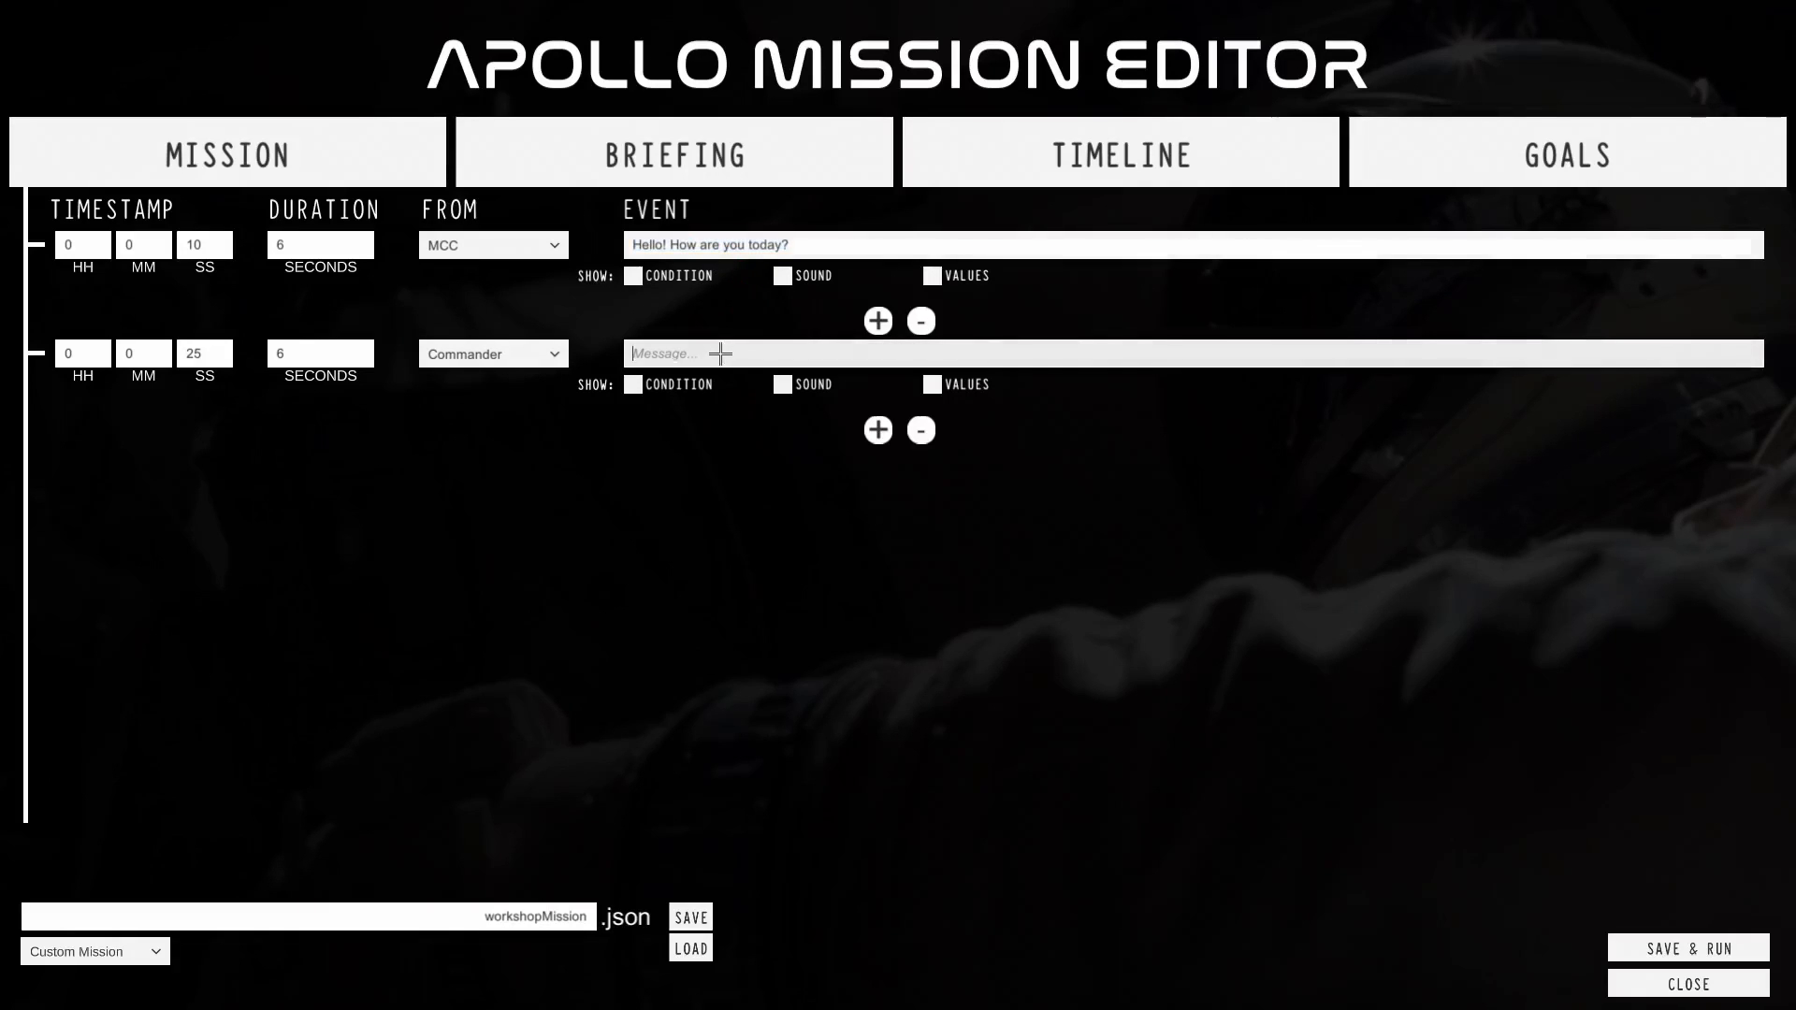
double_click(197, 357)
double_click(282, 245)
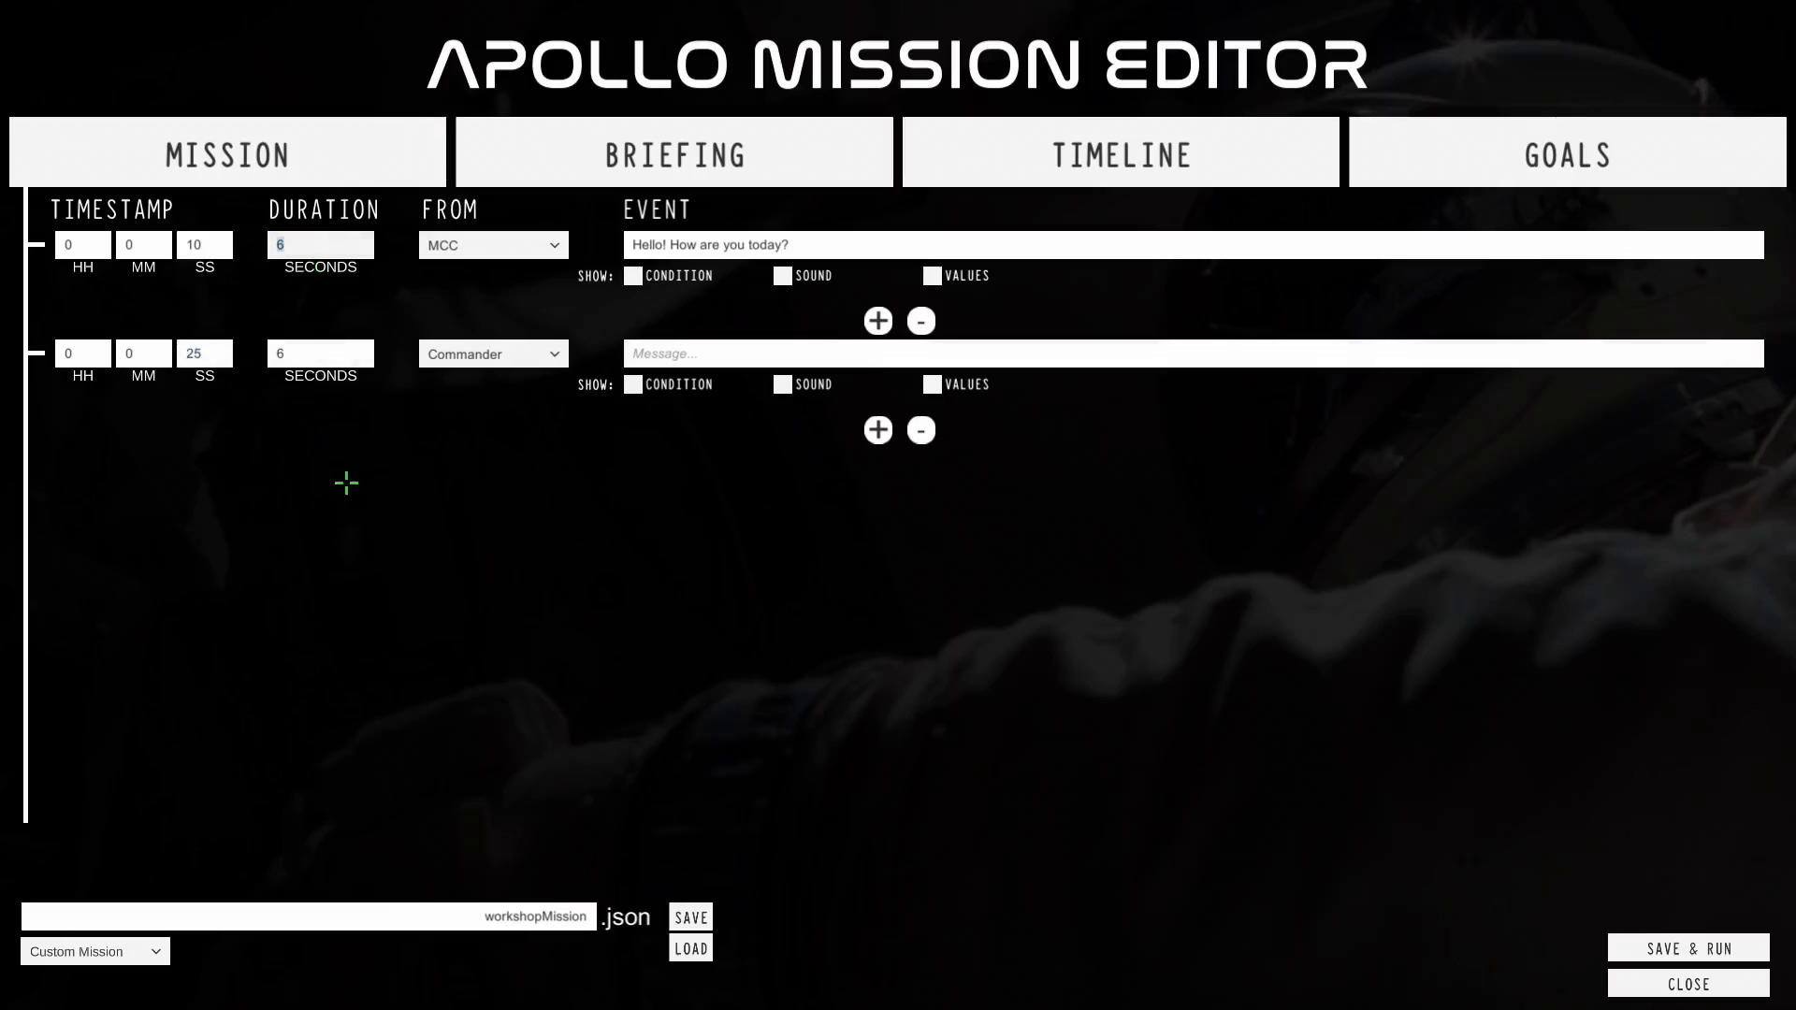
double_click(196, 356)
text(11)
Compare the timestamp seconds and durations of the two timeline events to check for overlapping messages.
drag(231, 244, 187, 245)
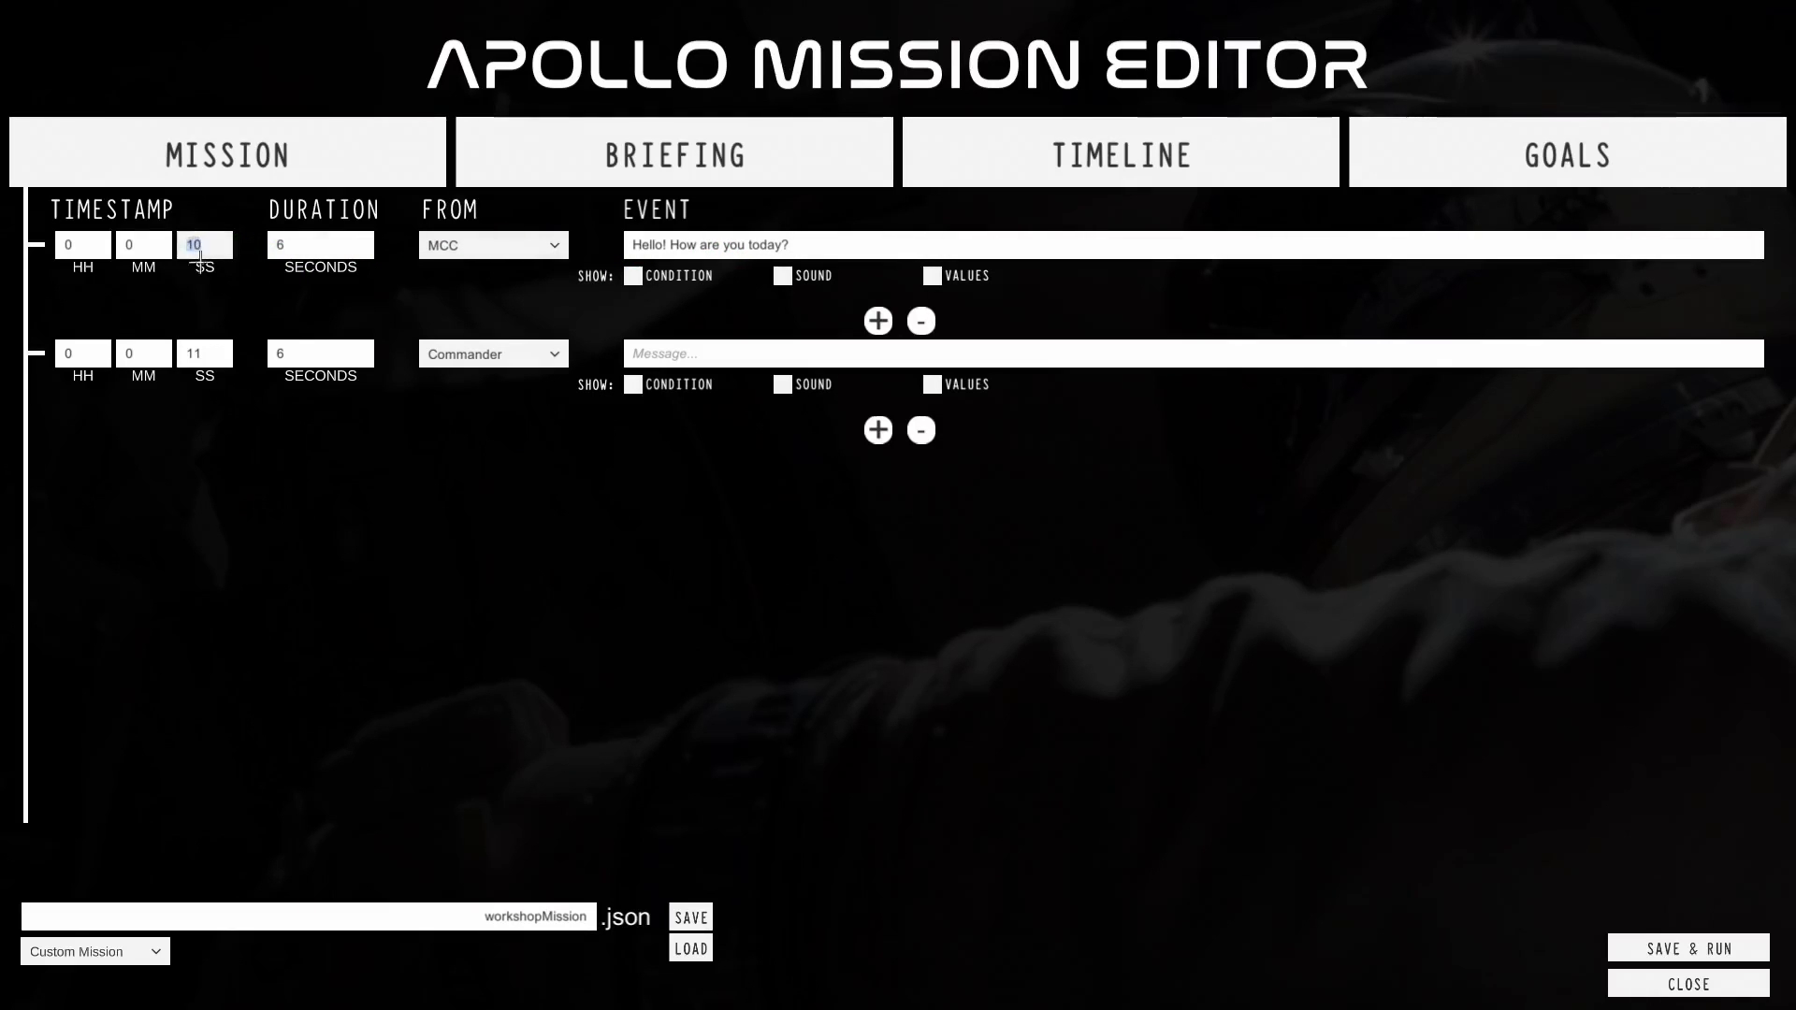
key(Tab)
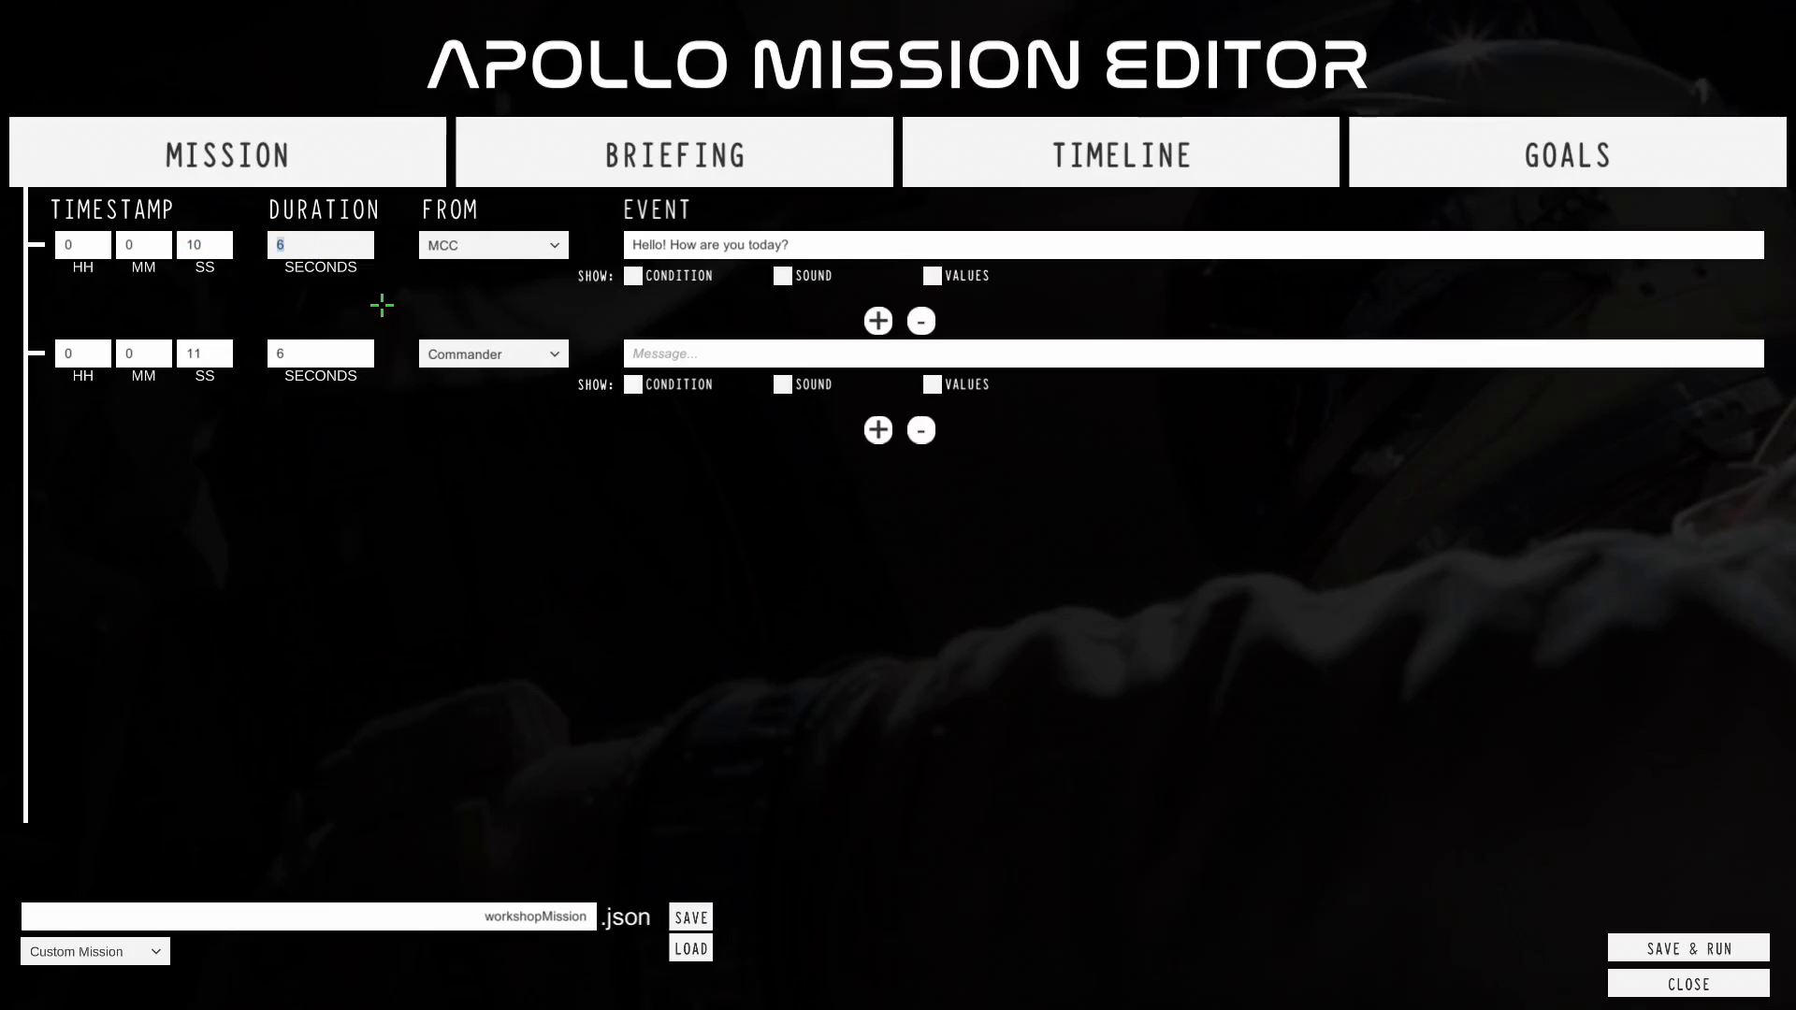
drag(230, 353, 194, 355)
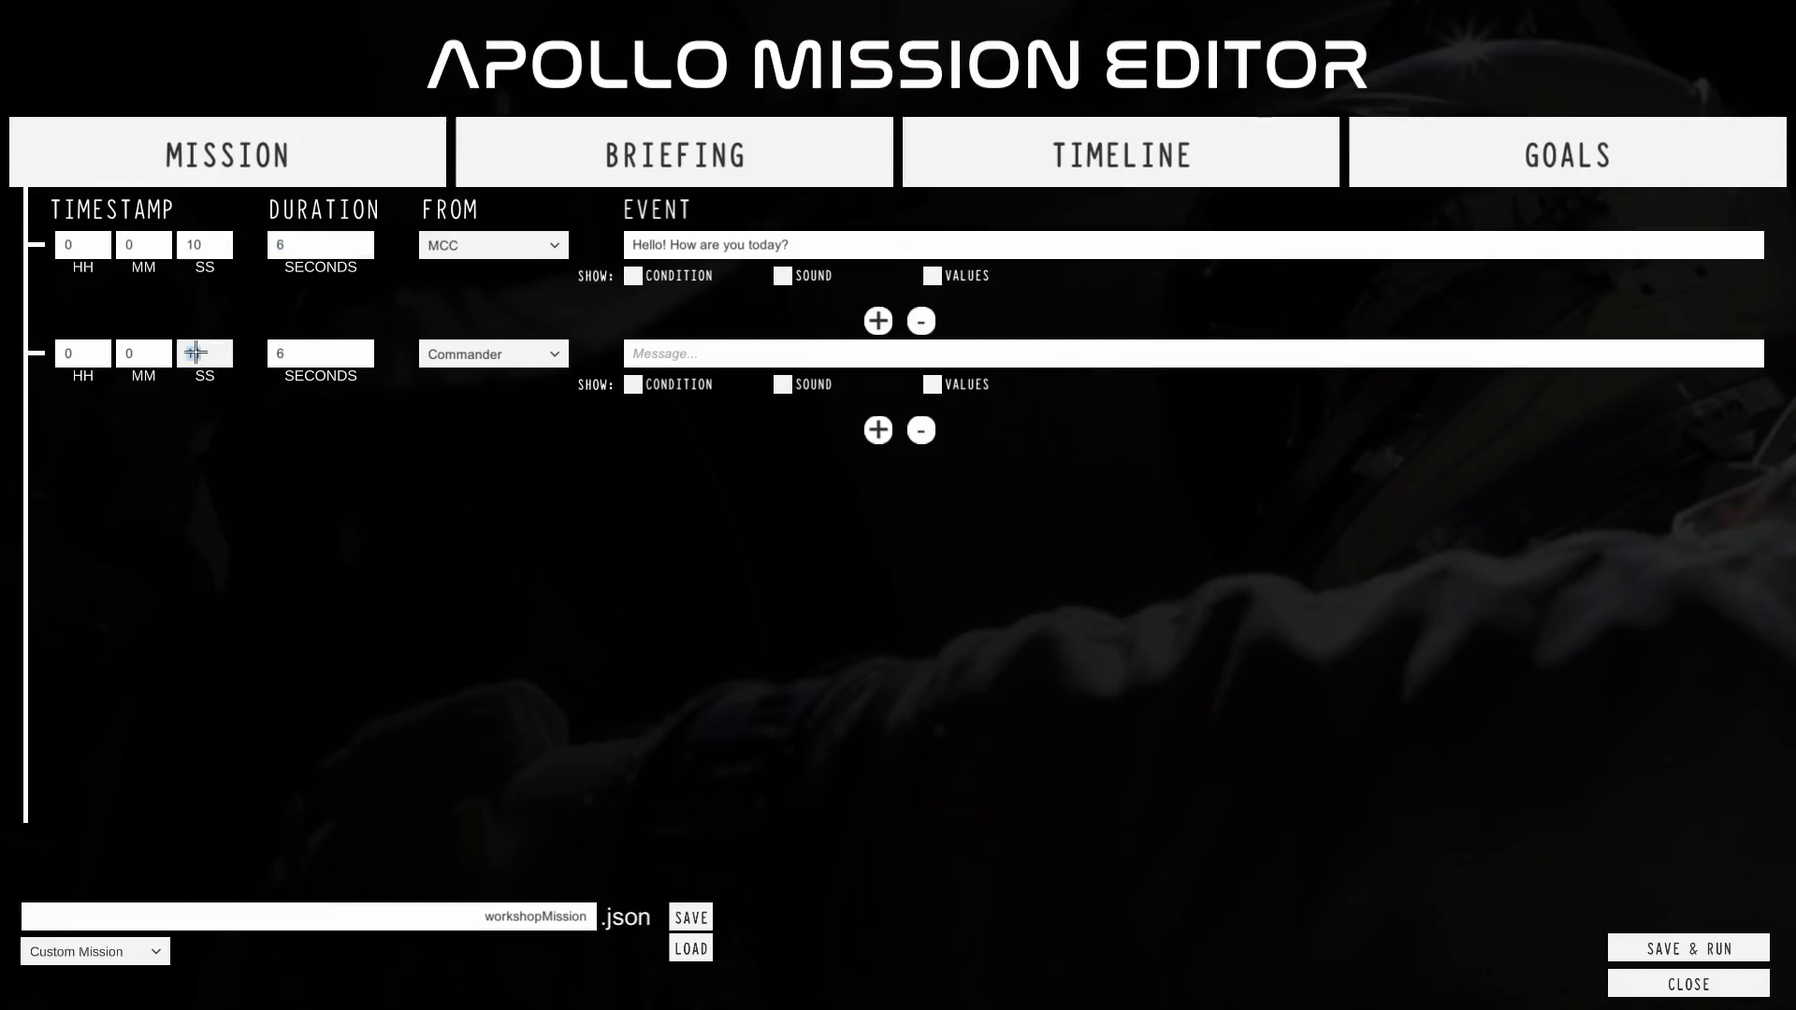
click(276, 354)
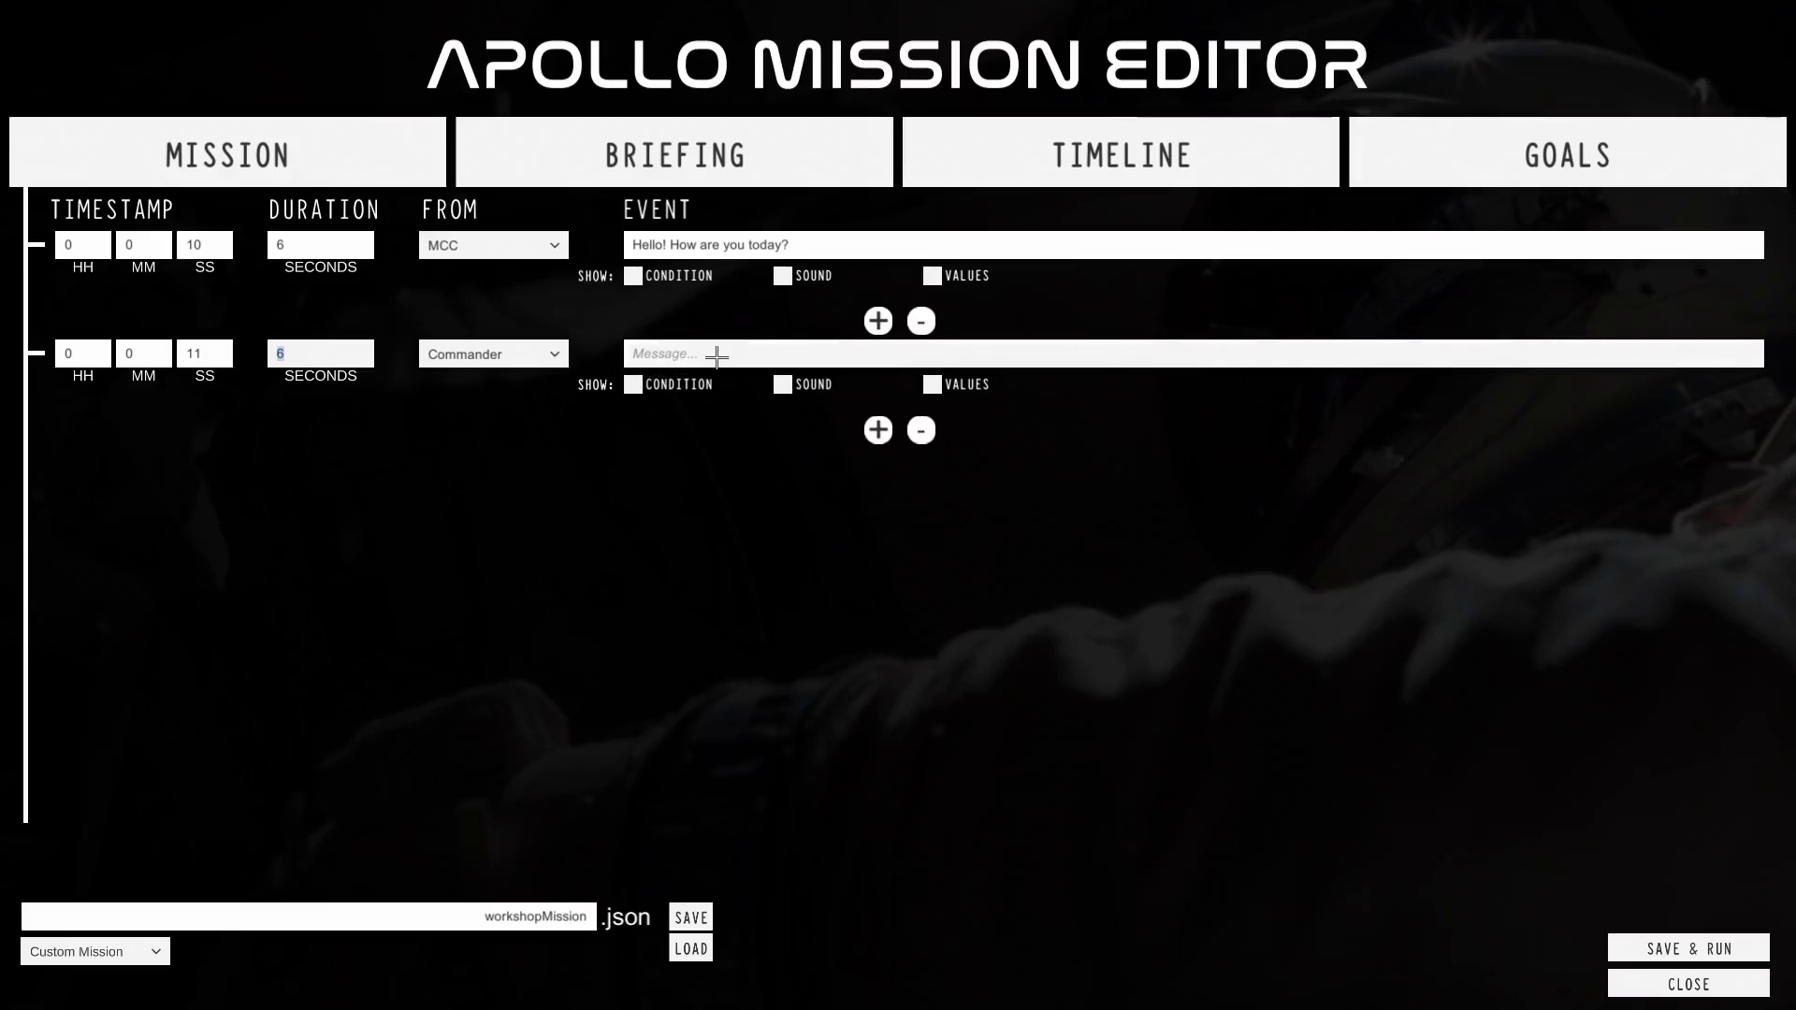
click(302, 354)
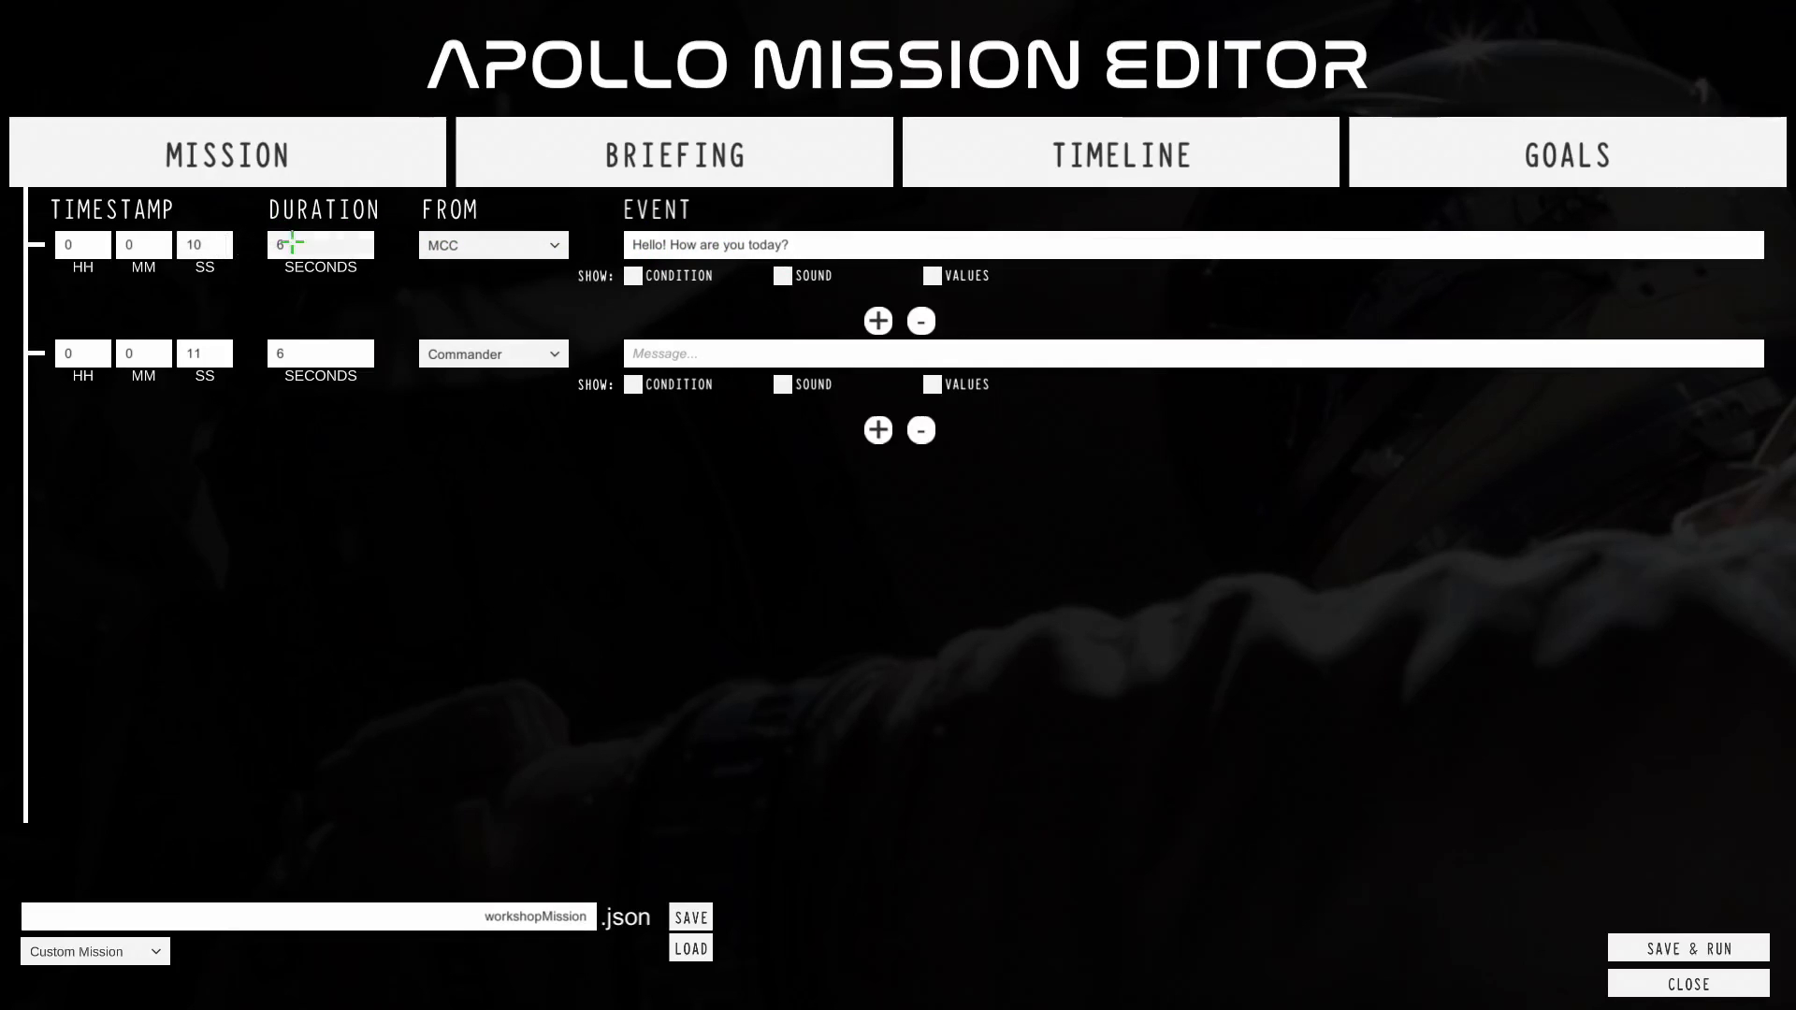
click(206, 245)
text(11)
click(199, 243)
text(10)
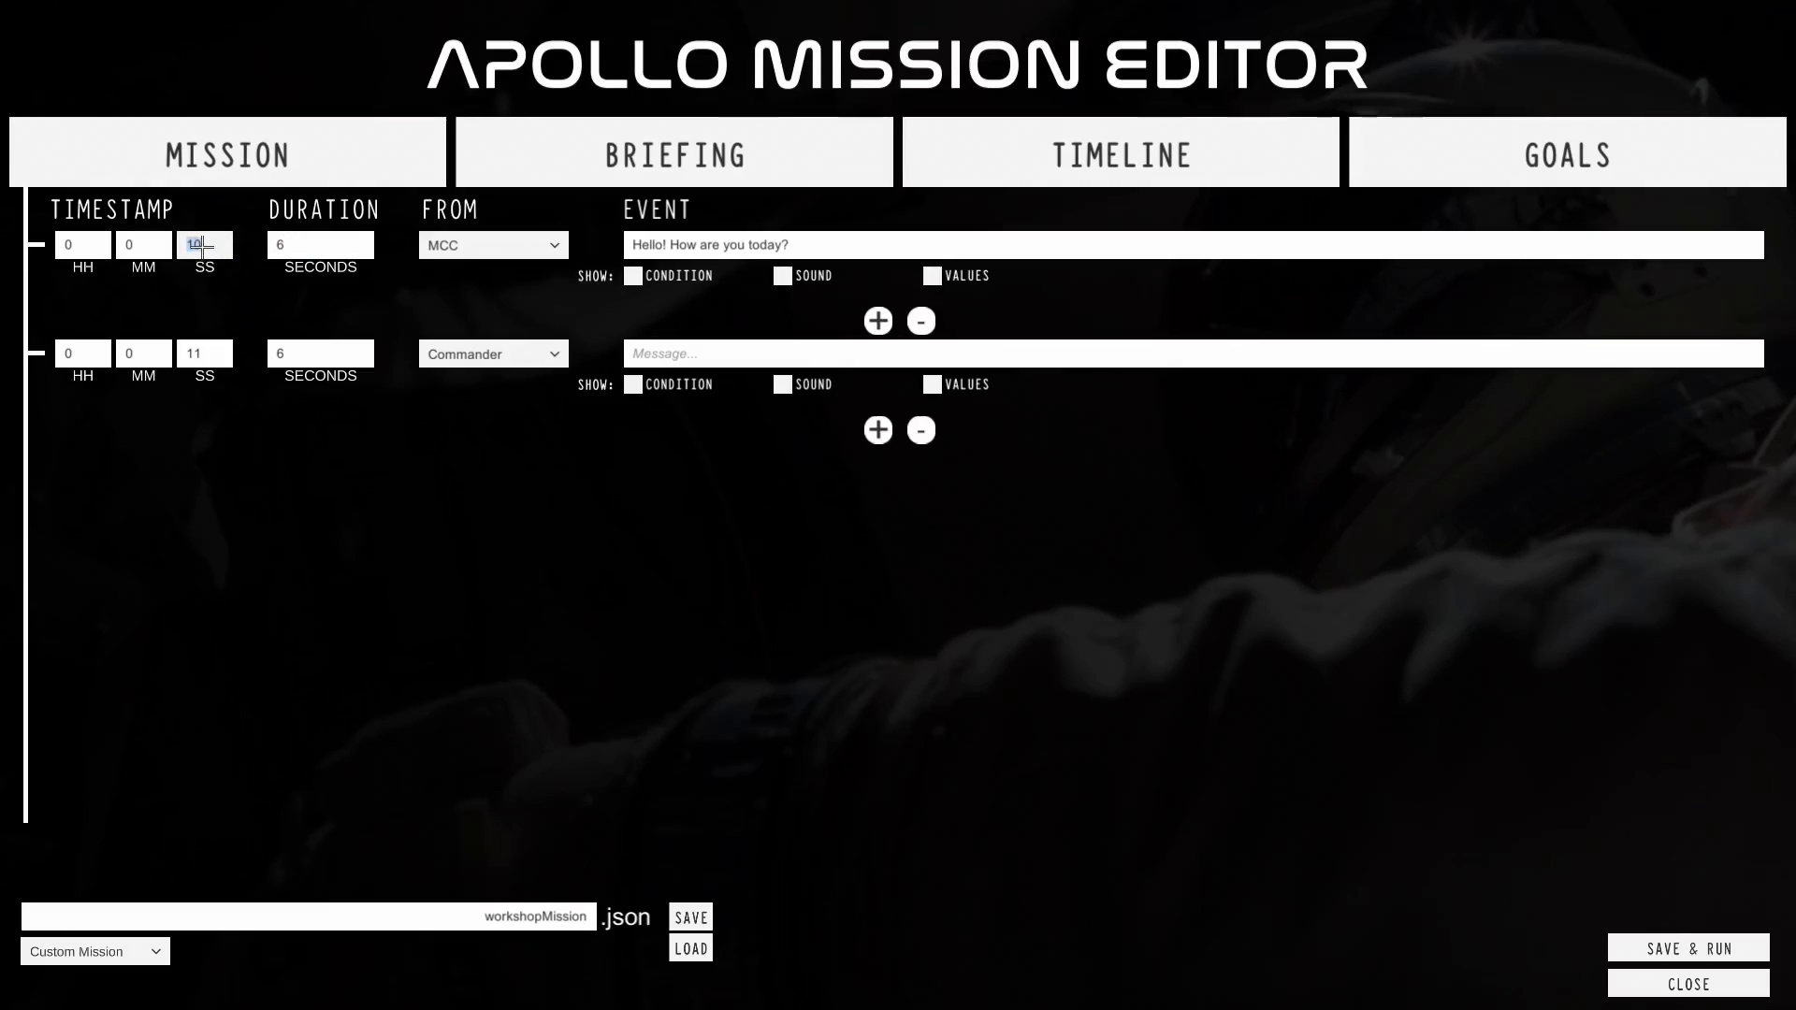
click(322, 246)
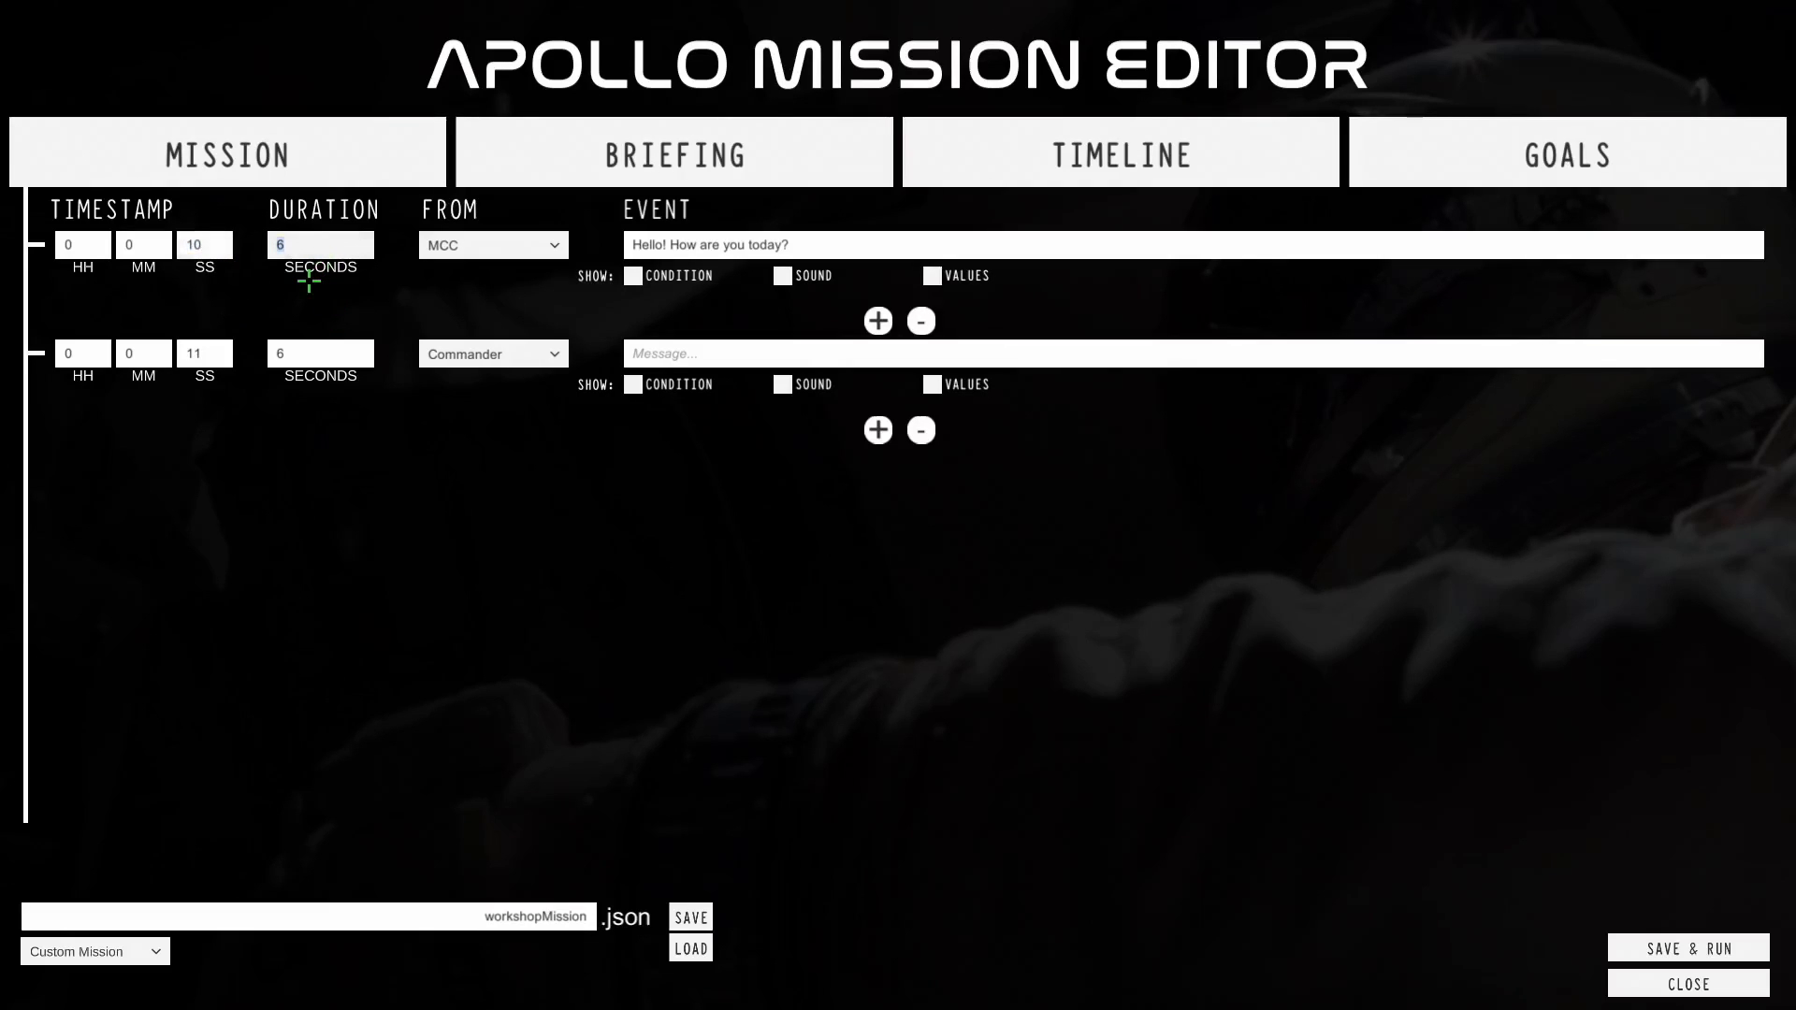
click(193, 354)
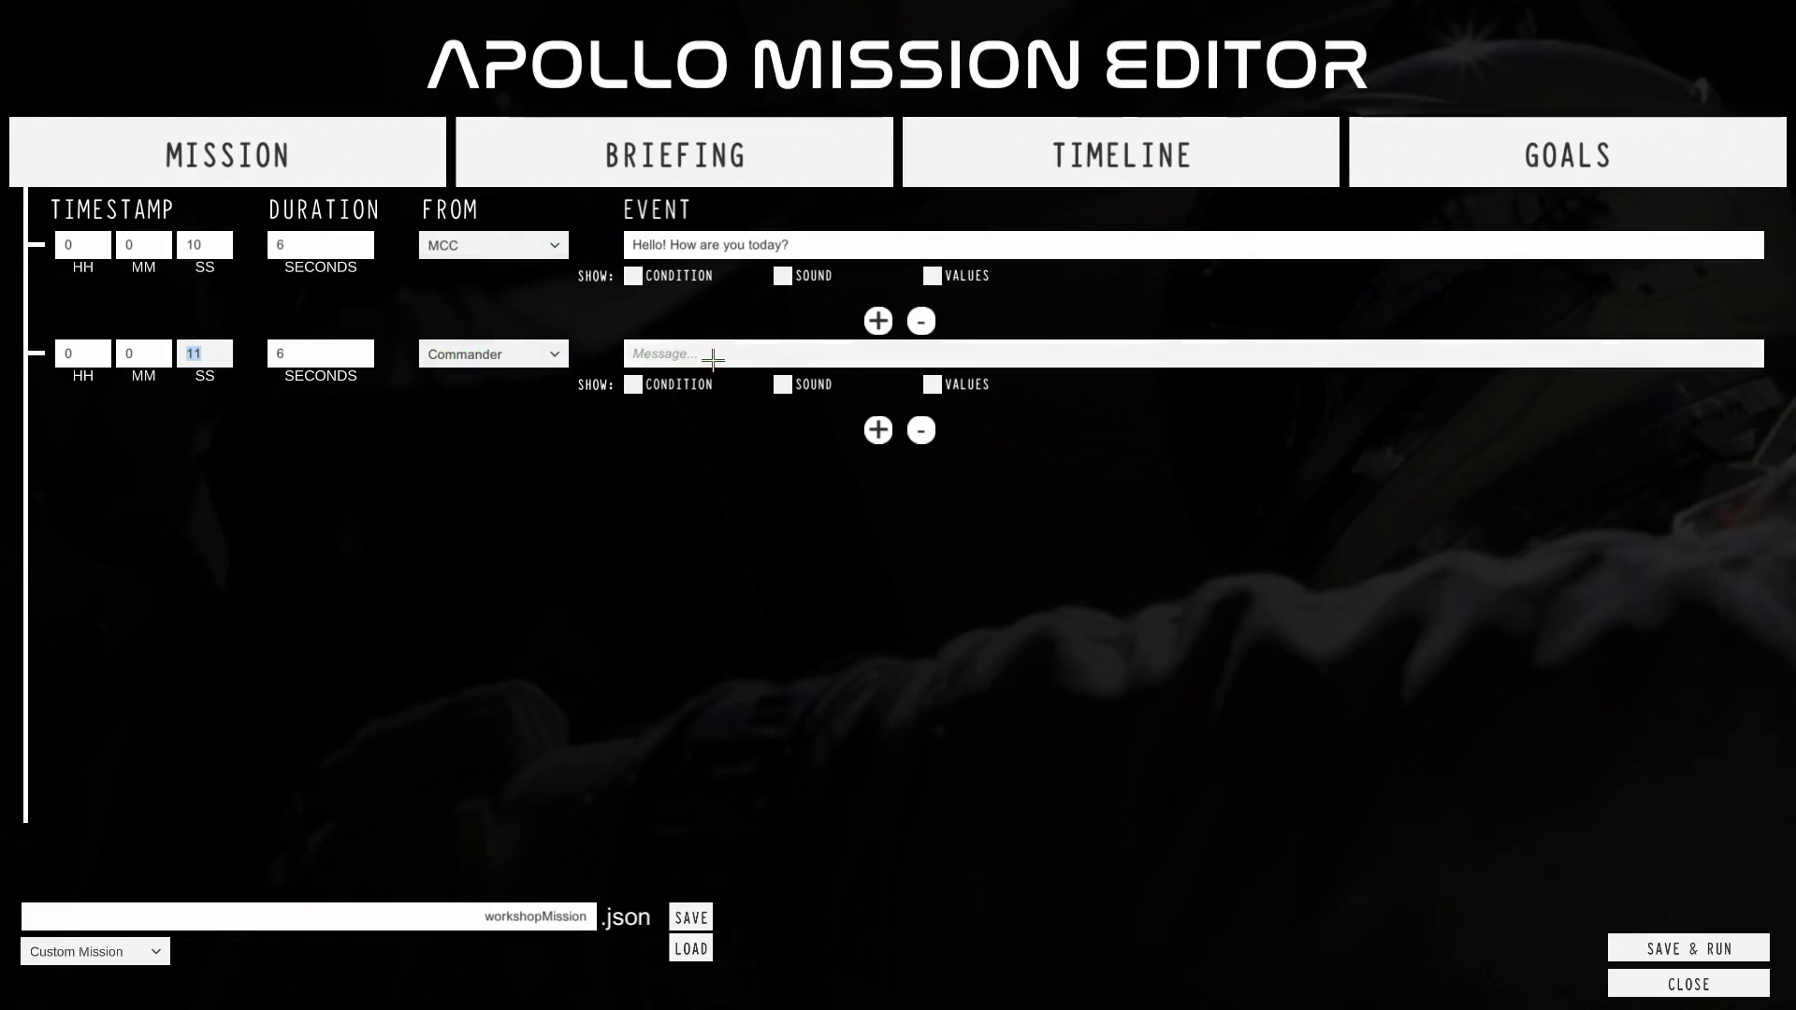
Write "I'm fine, how are you? Do you read me?" as the Commander event's message.
click(644, 353)
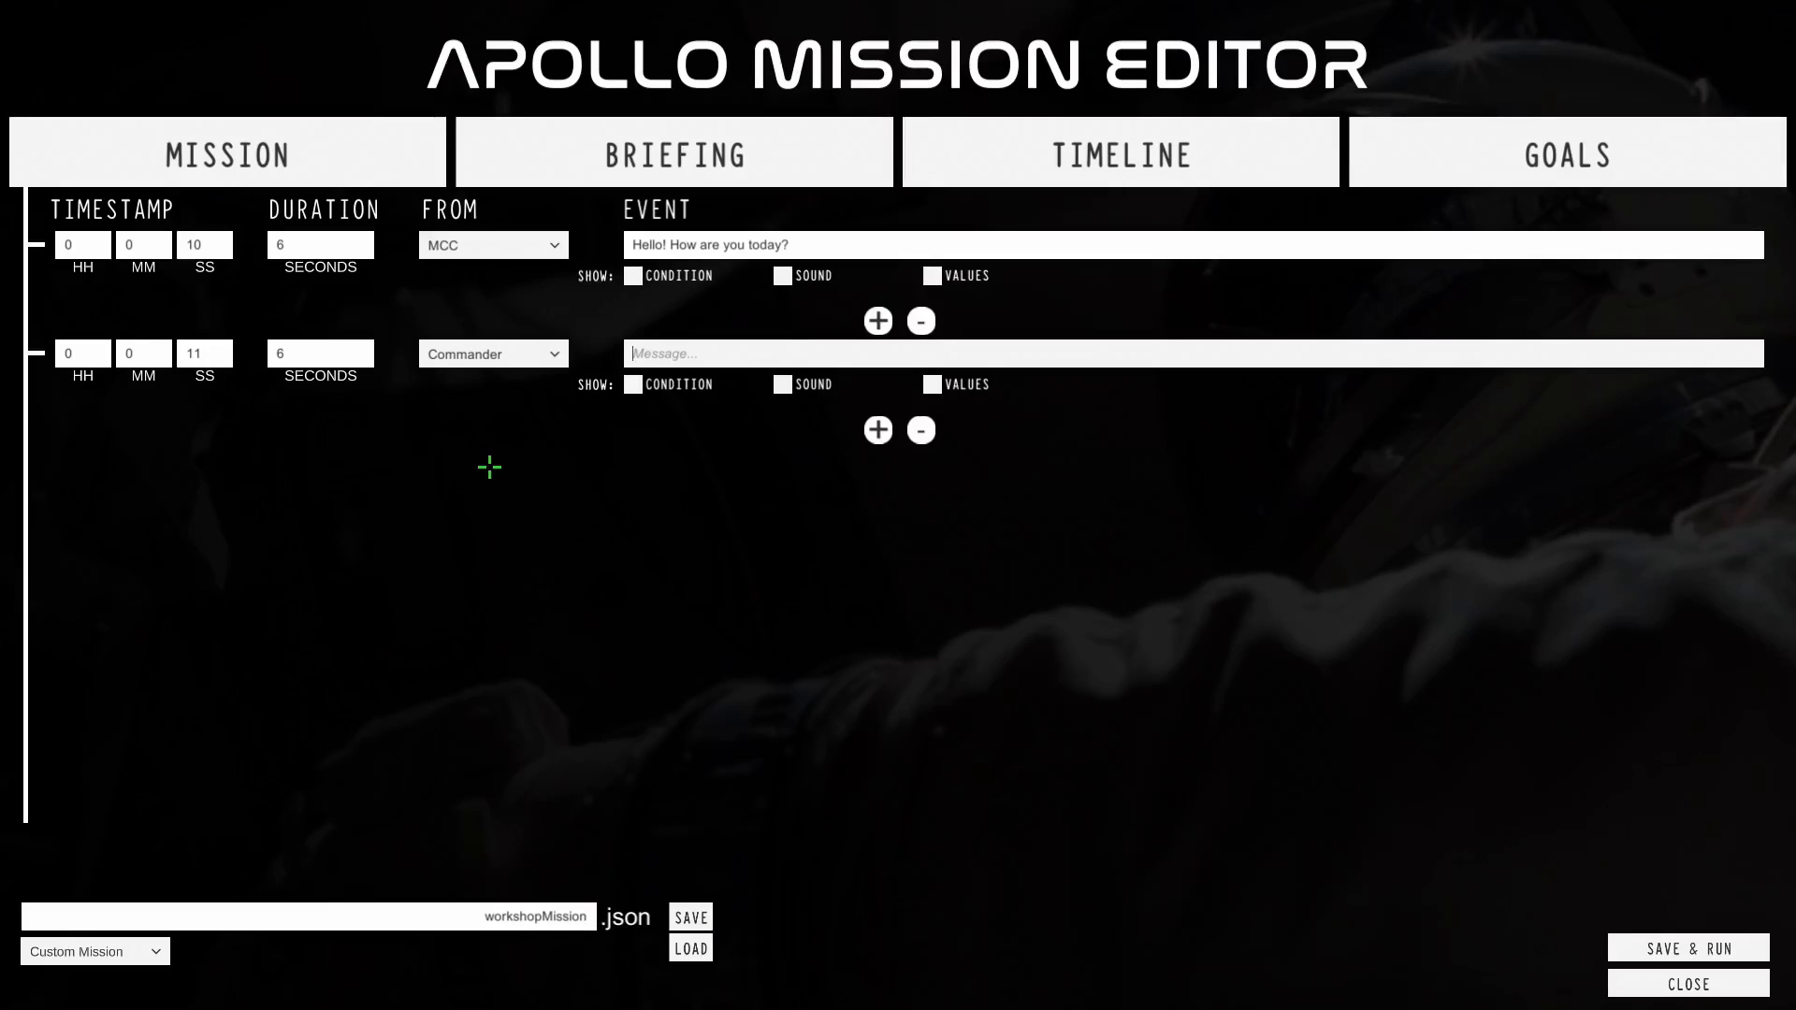
click(589, 484)
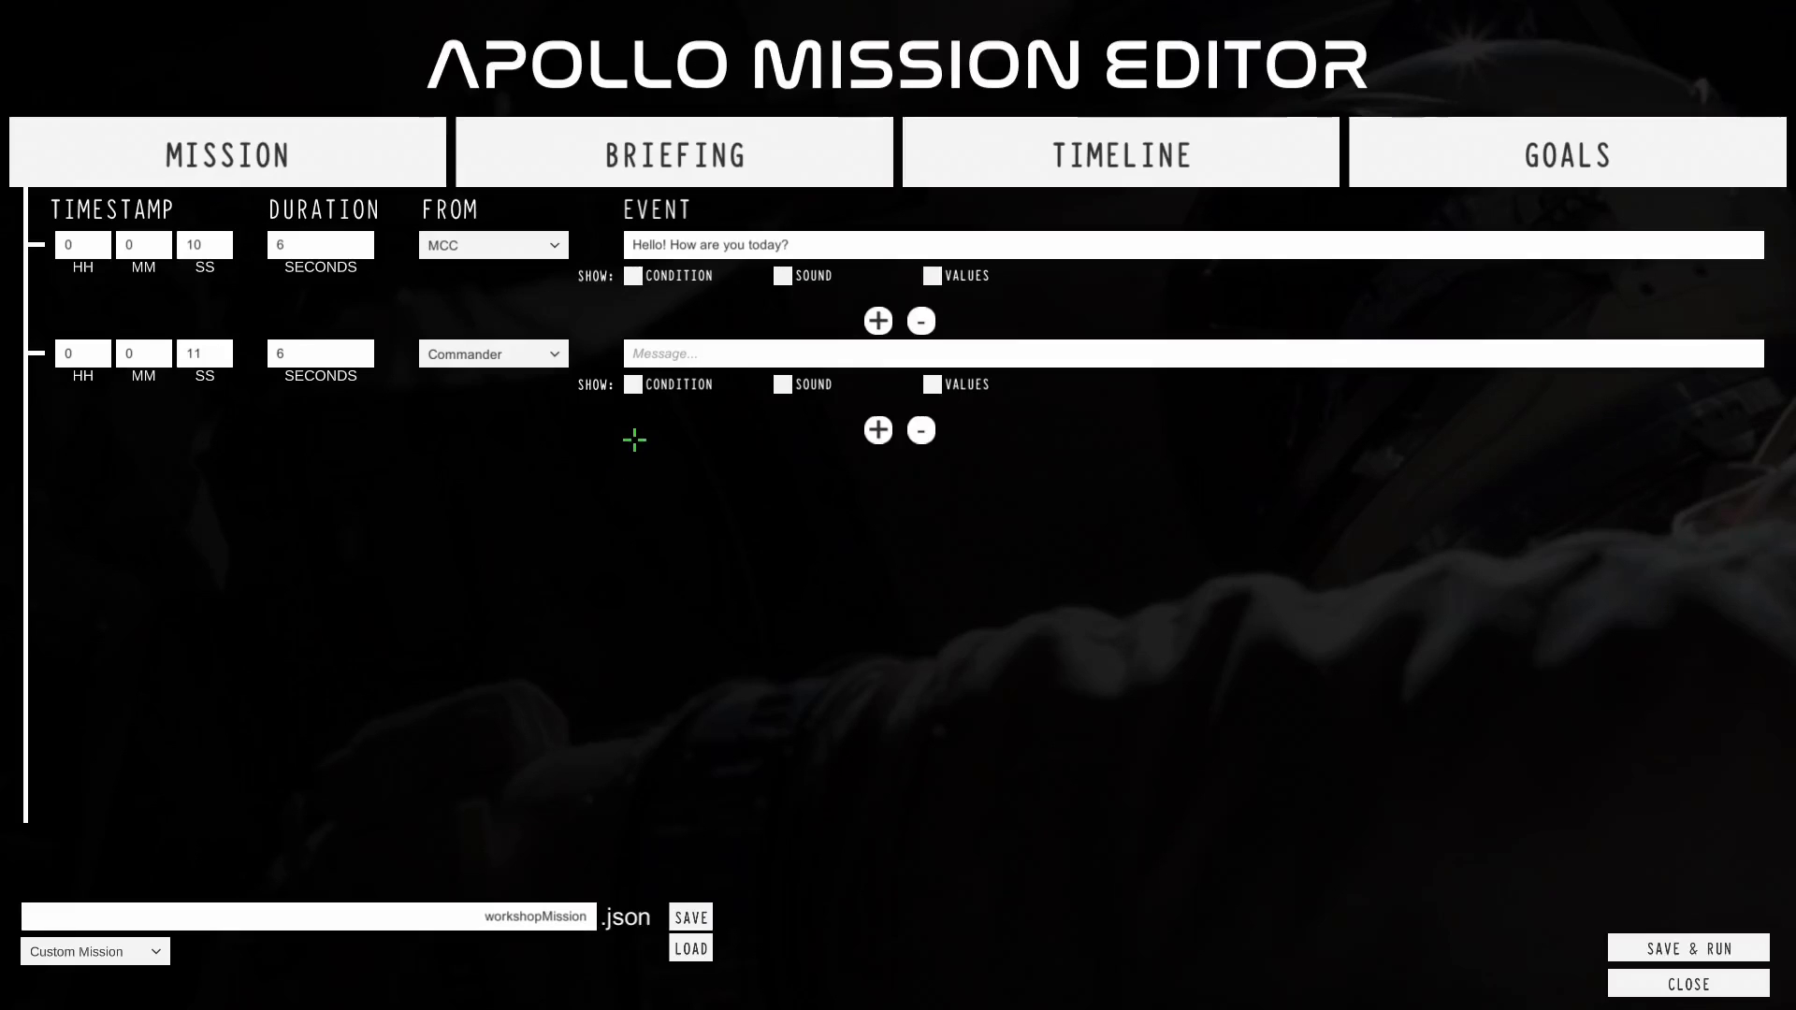
click(666, 358)
text(I'm)
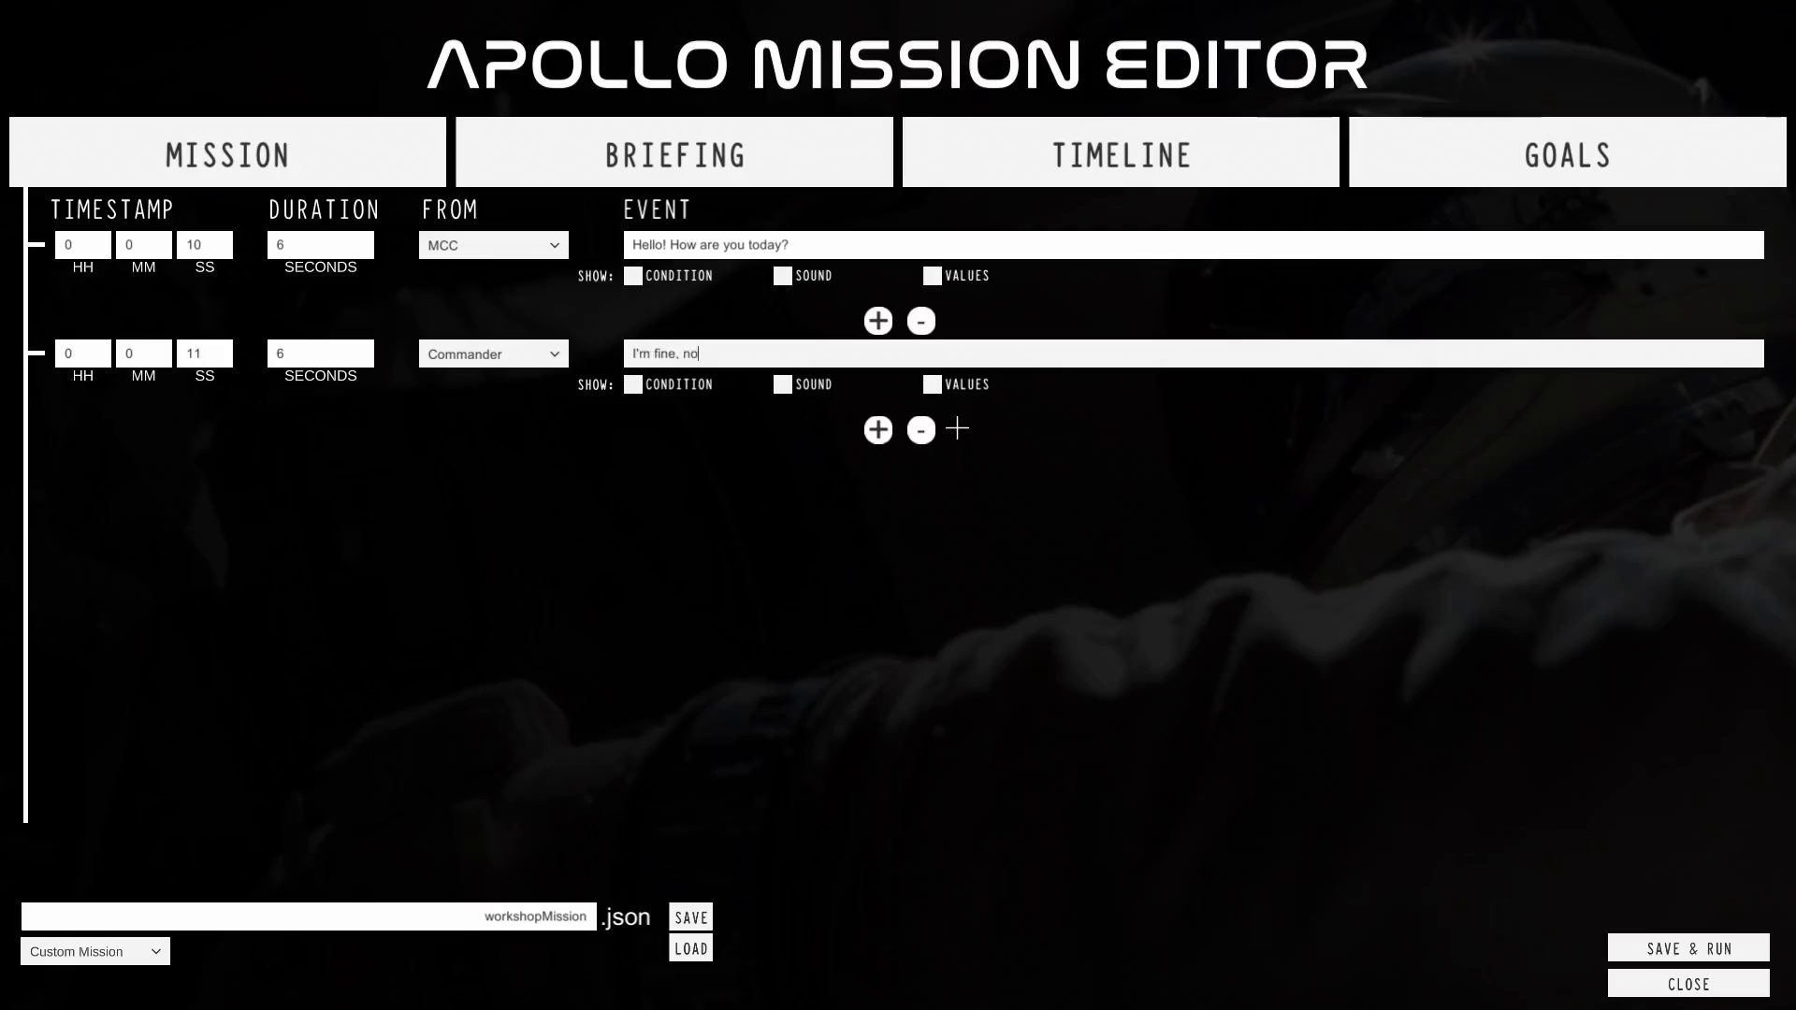
text( fine, how are you? Do)
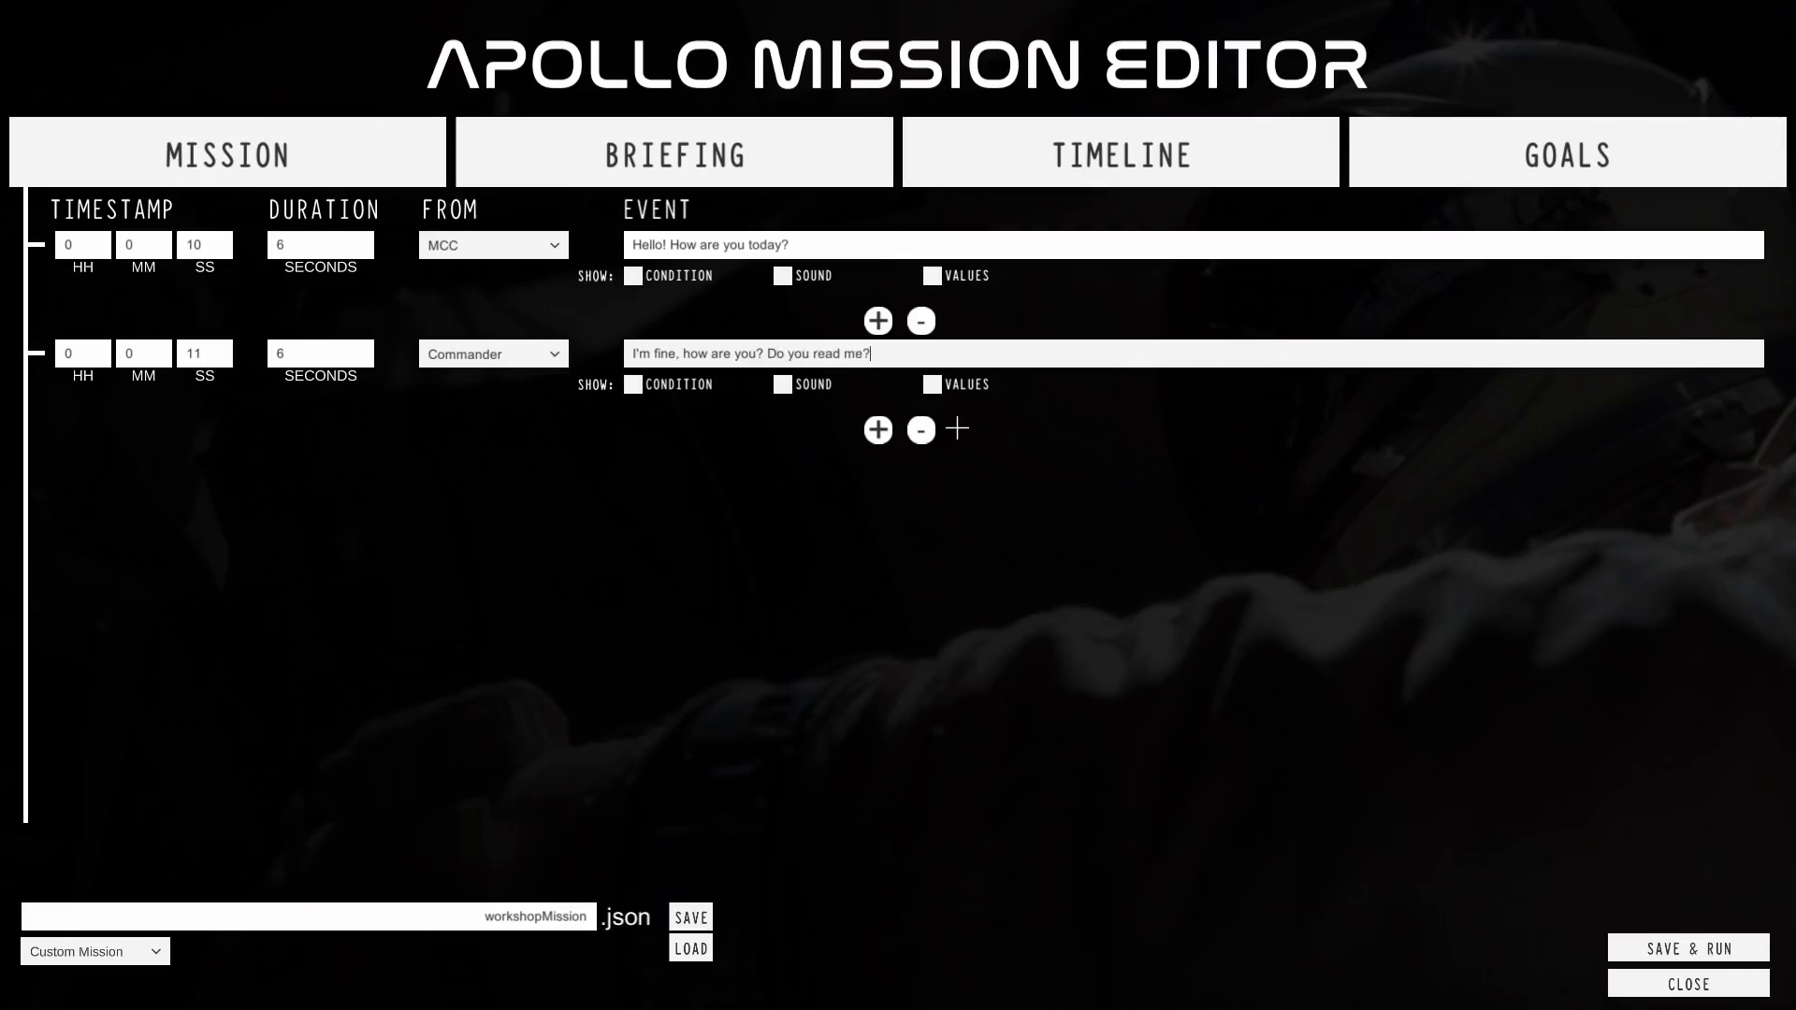
Add a third event below the Commander message and set its sender to Pilot.
click(878, 430)
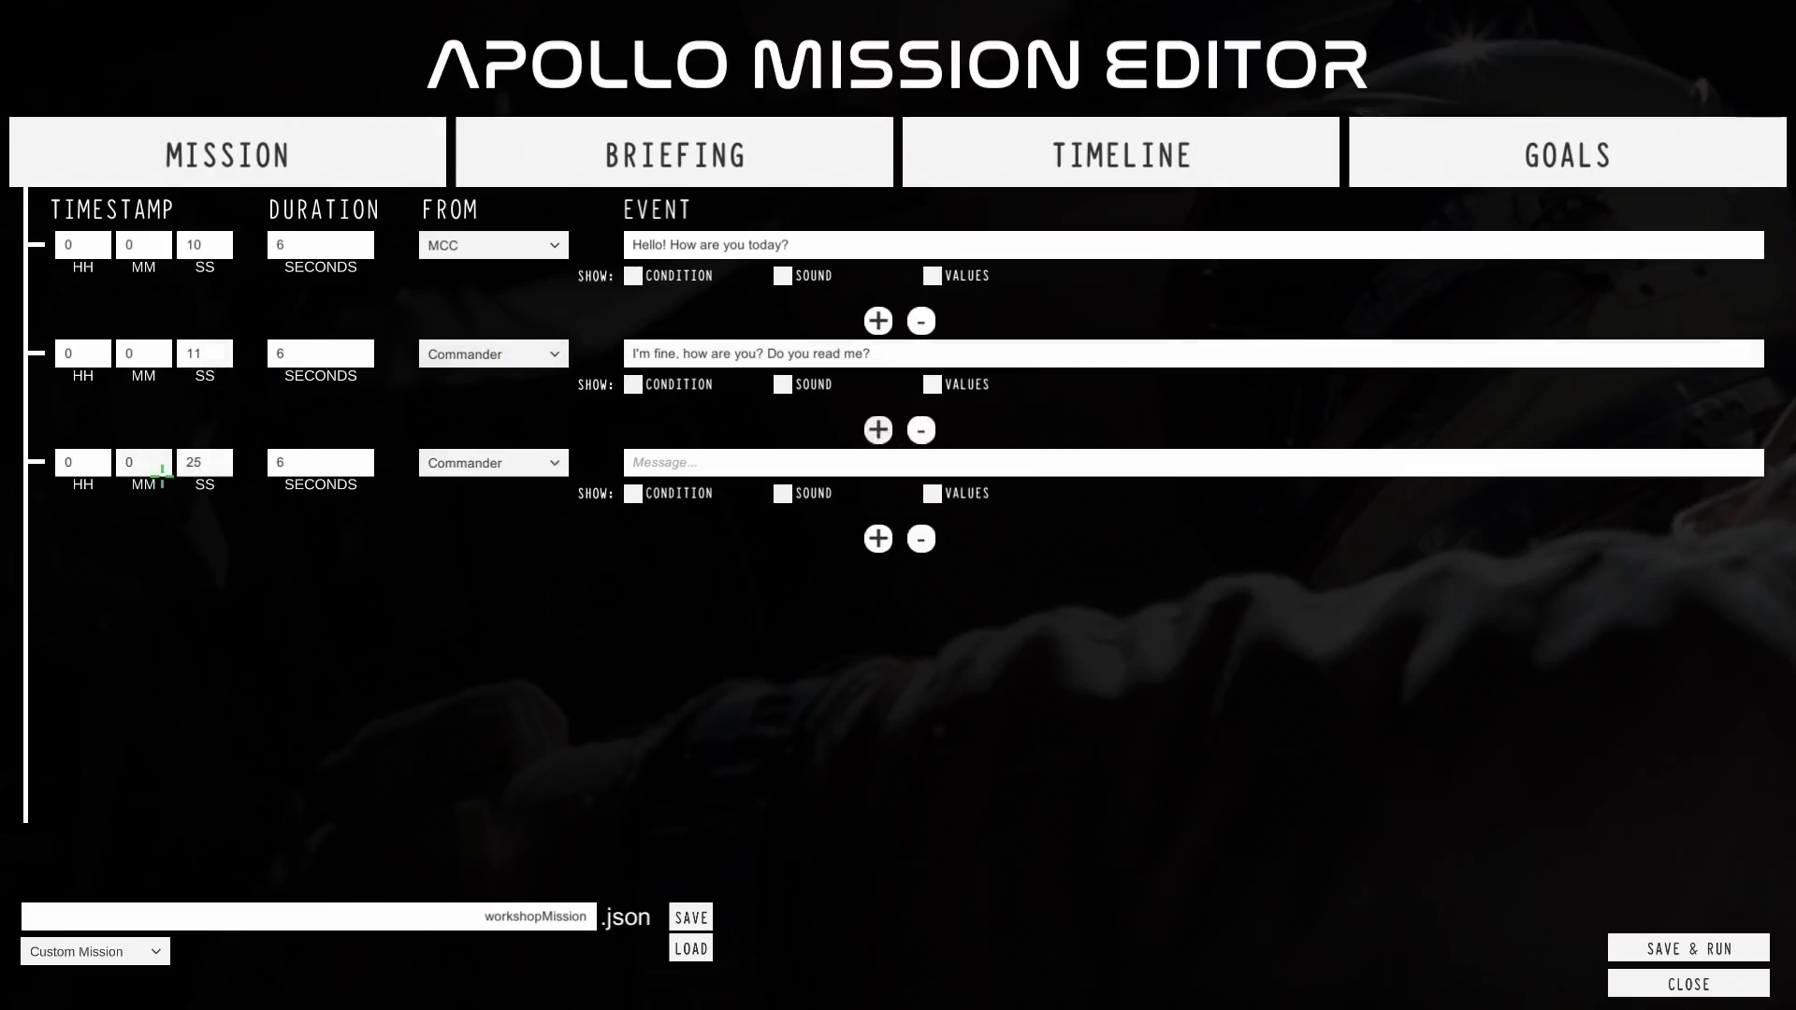
click(198, 463)
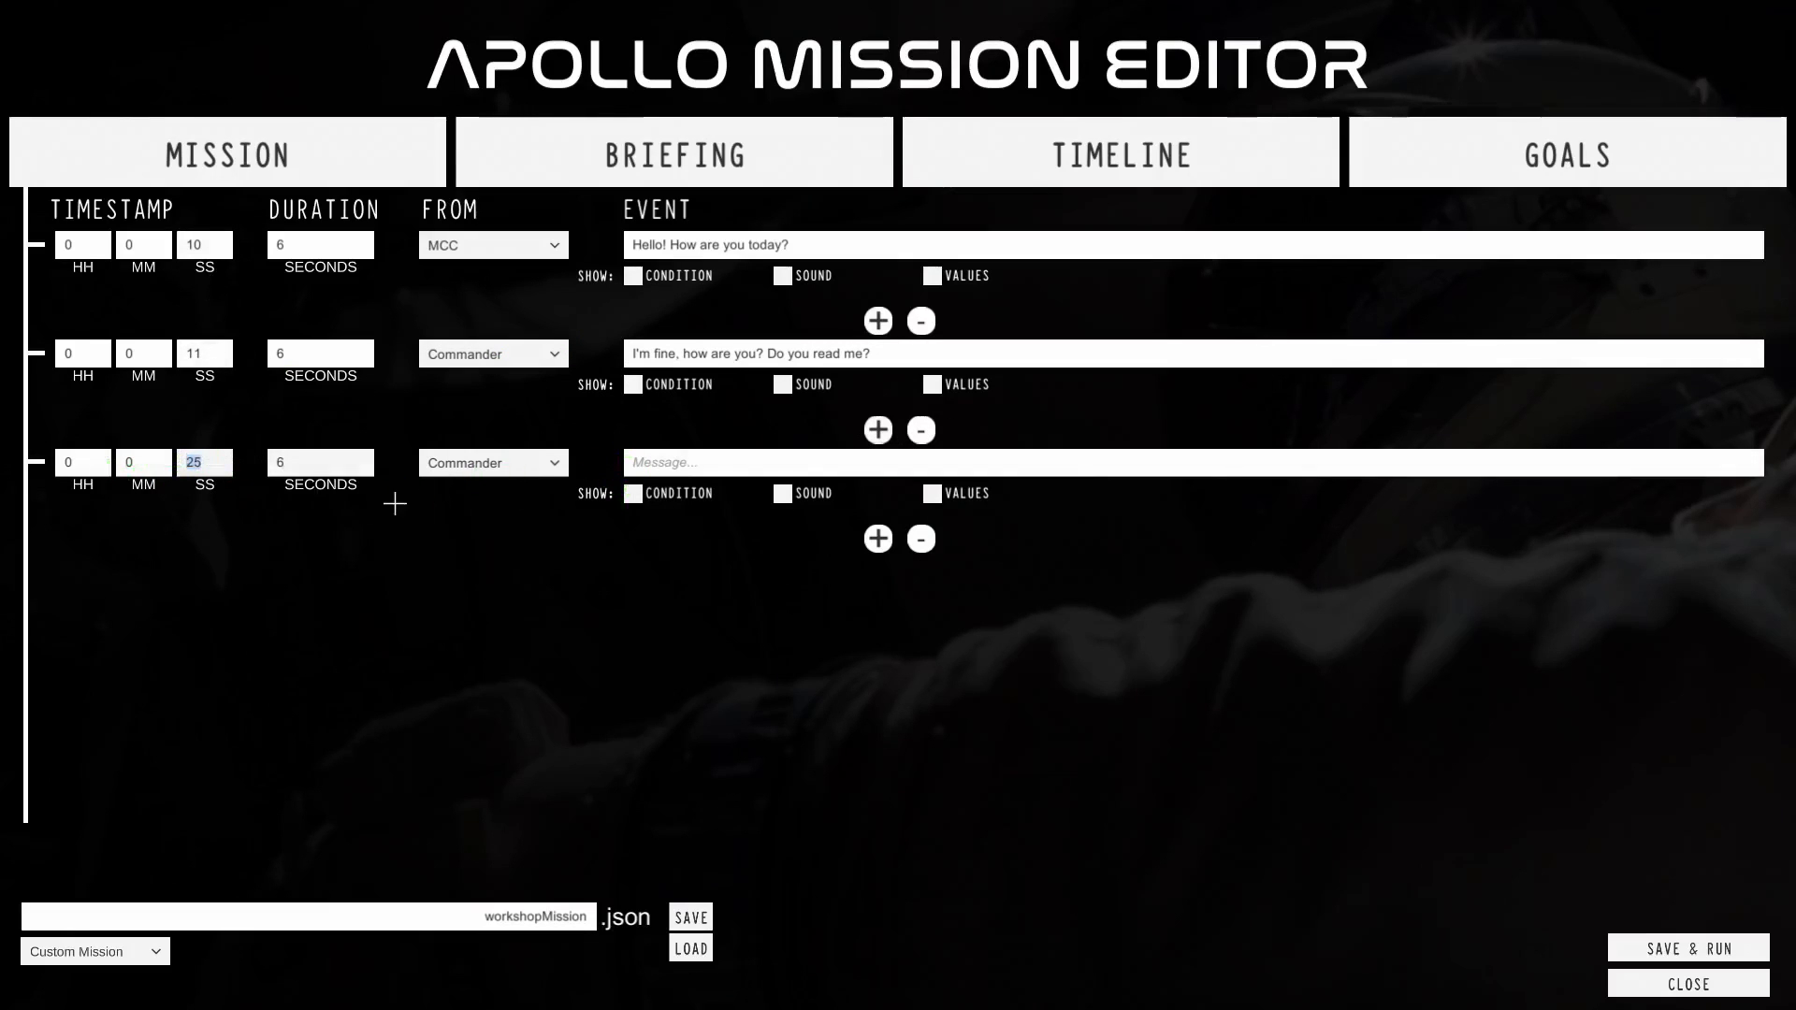
click(468, 463)
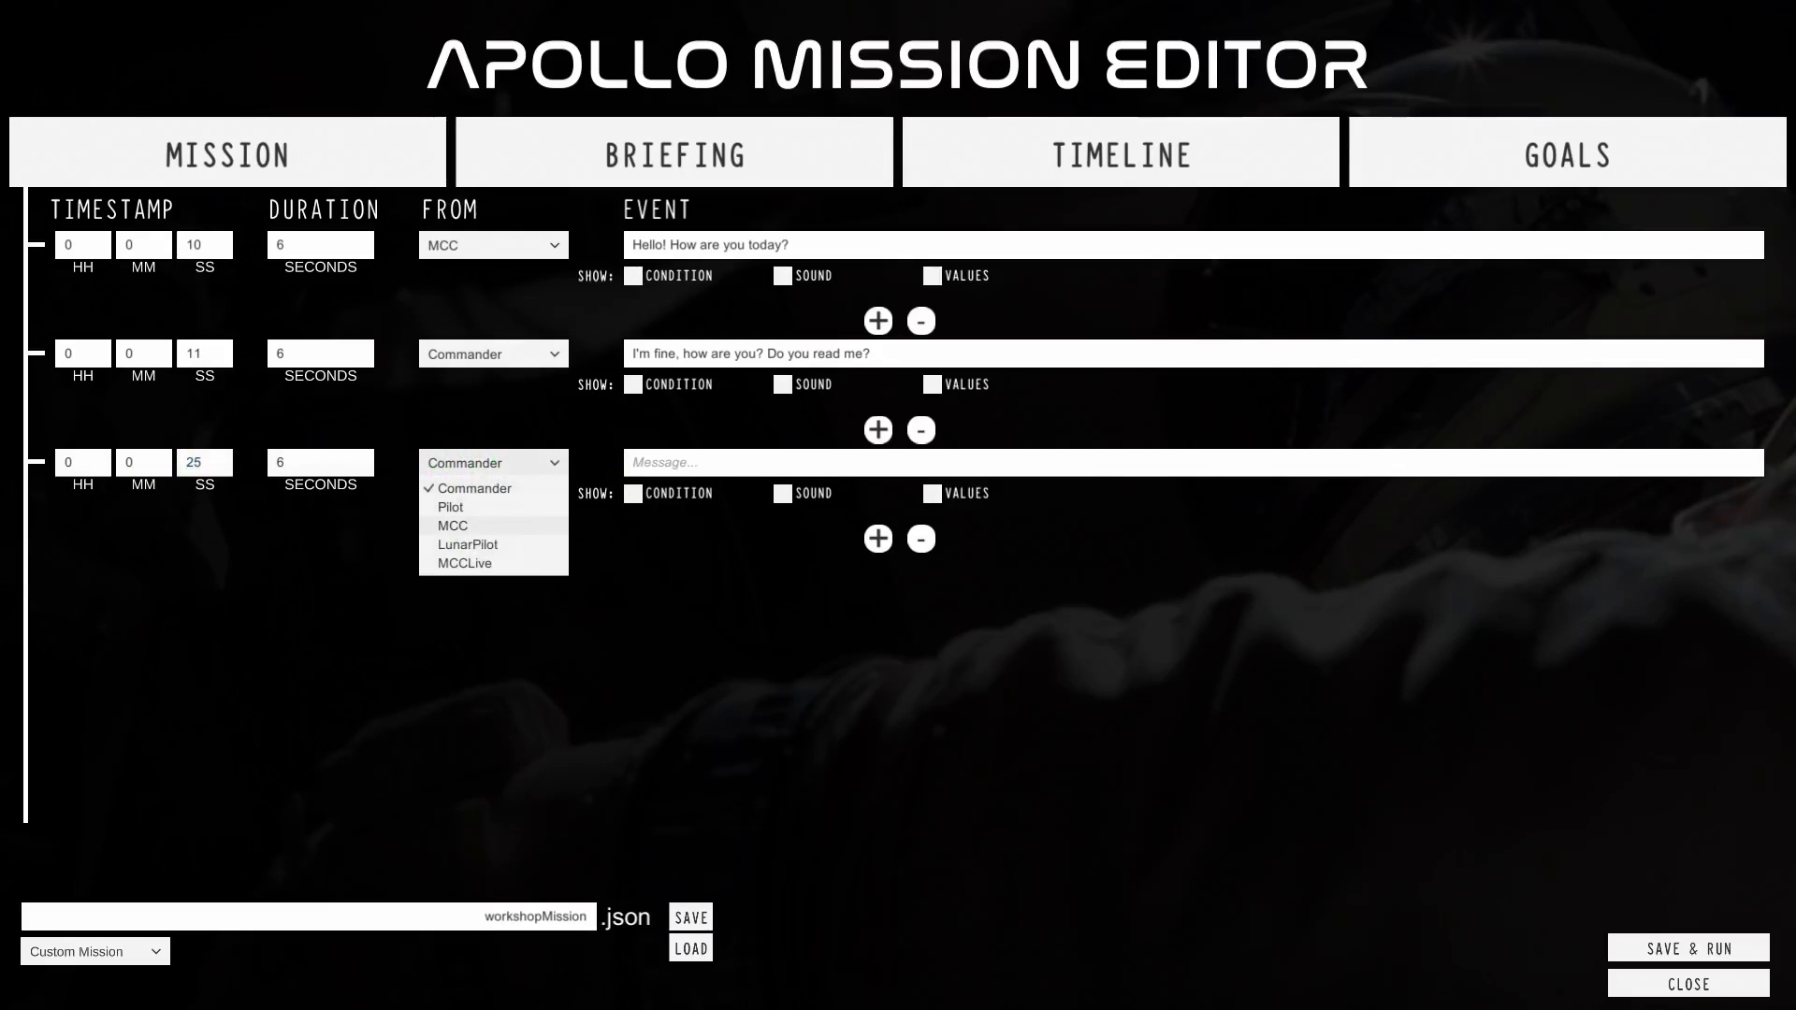
click(451, 507)
Give the Pilot event the message "Lets get this cockpit set up. Can you push switch X to UP." and show its condition settings.
click(634, 493)
click(663, 463)
text(Lets get th)
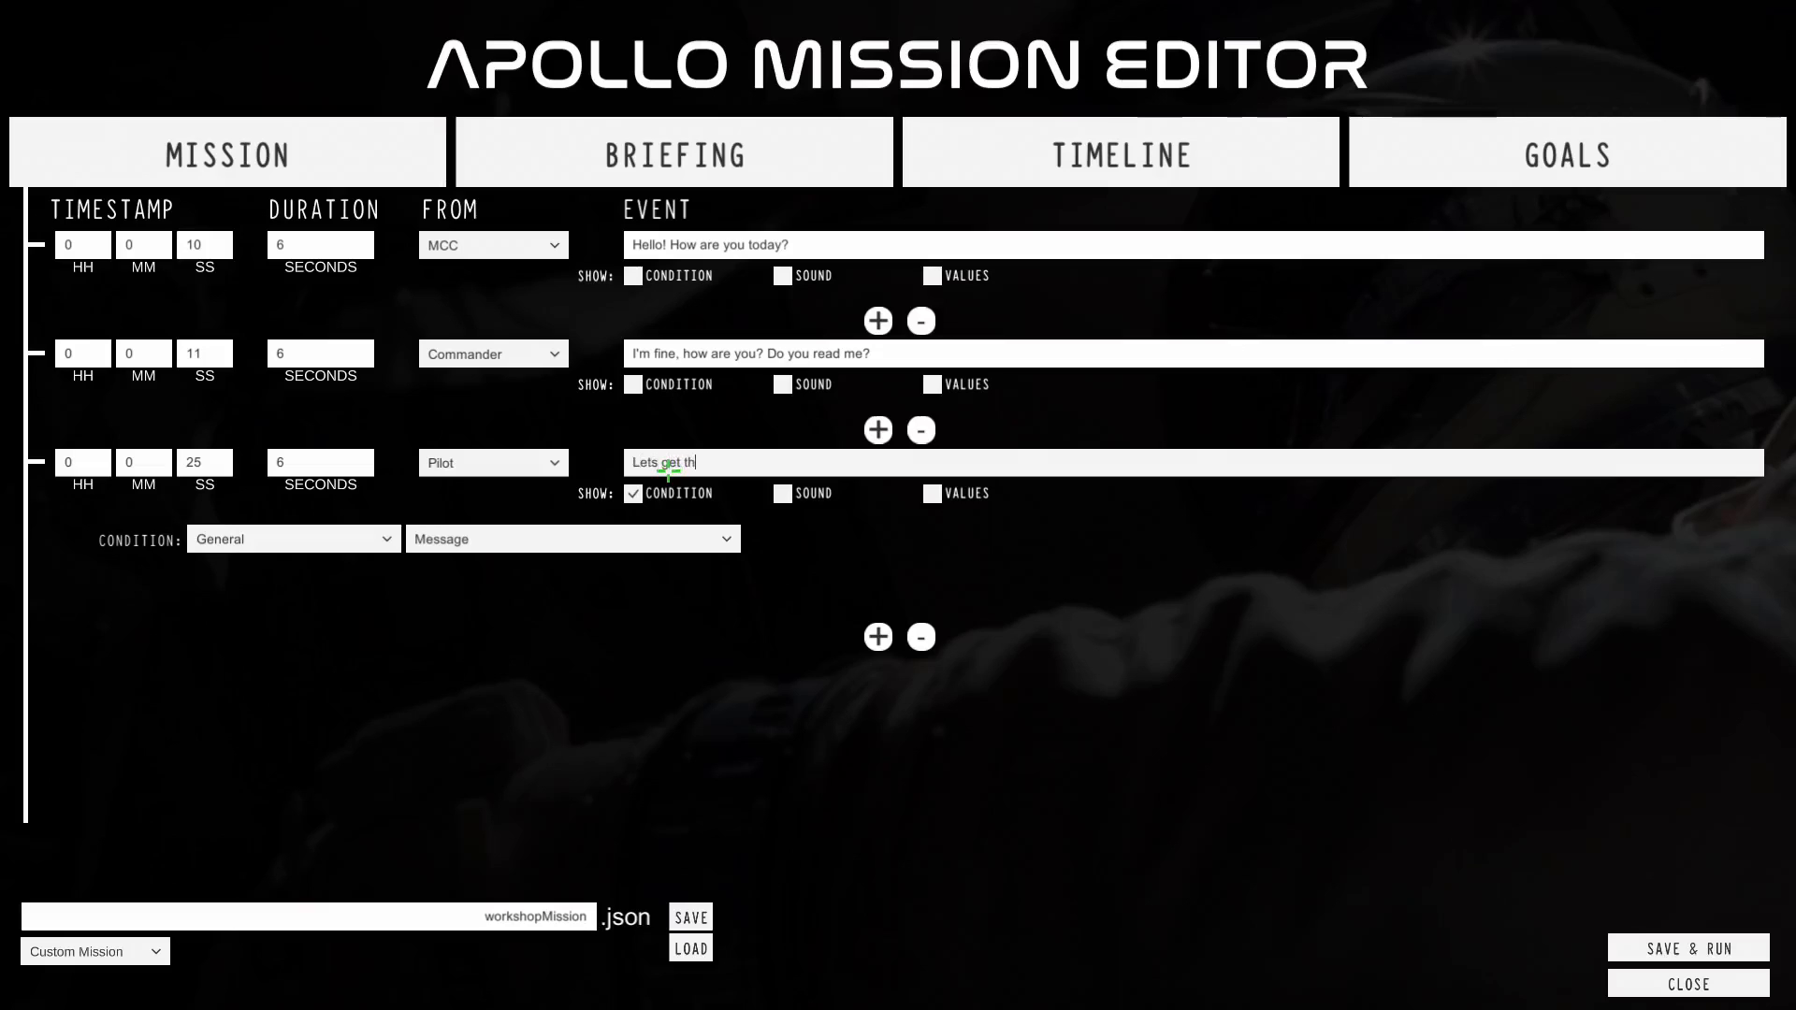
text(is cockpit set up. Can you push switch)
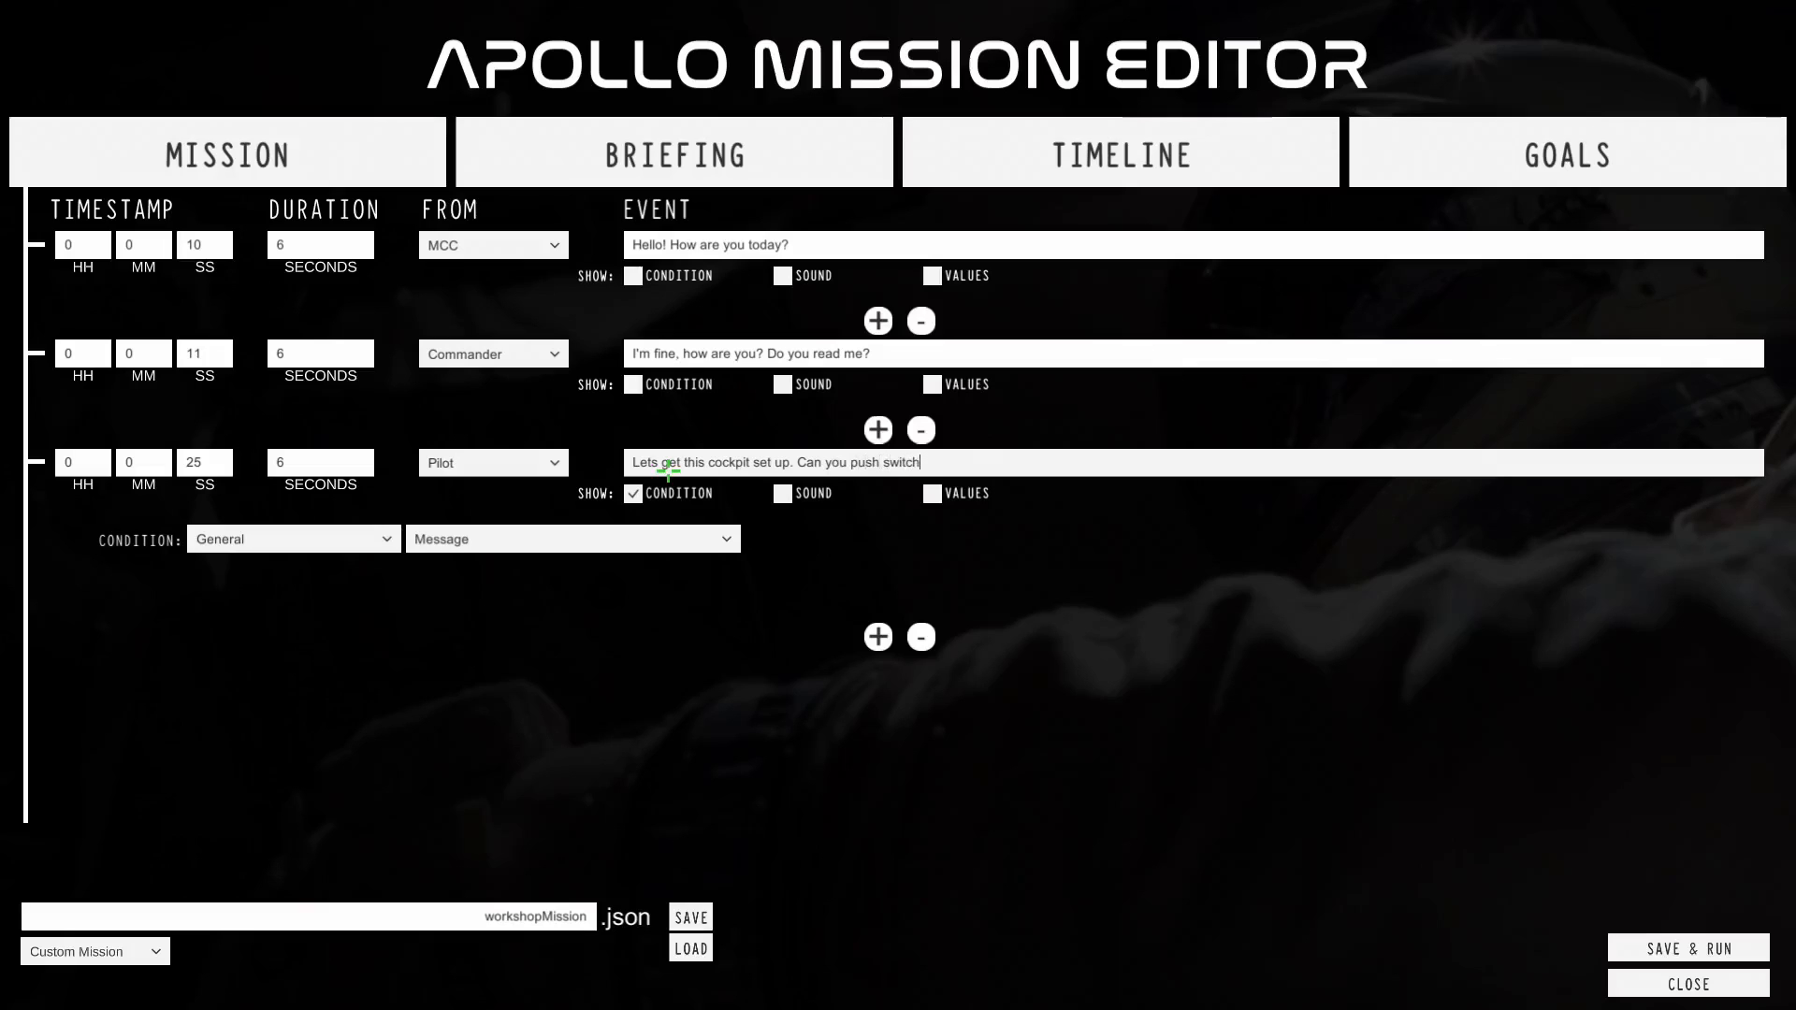
text( X to UP.)
click(634, 494)
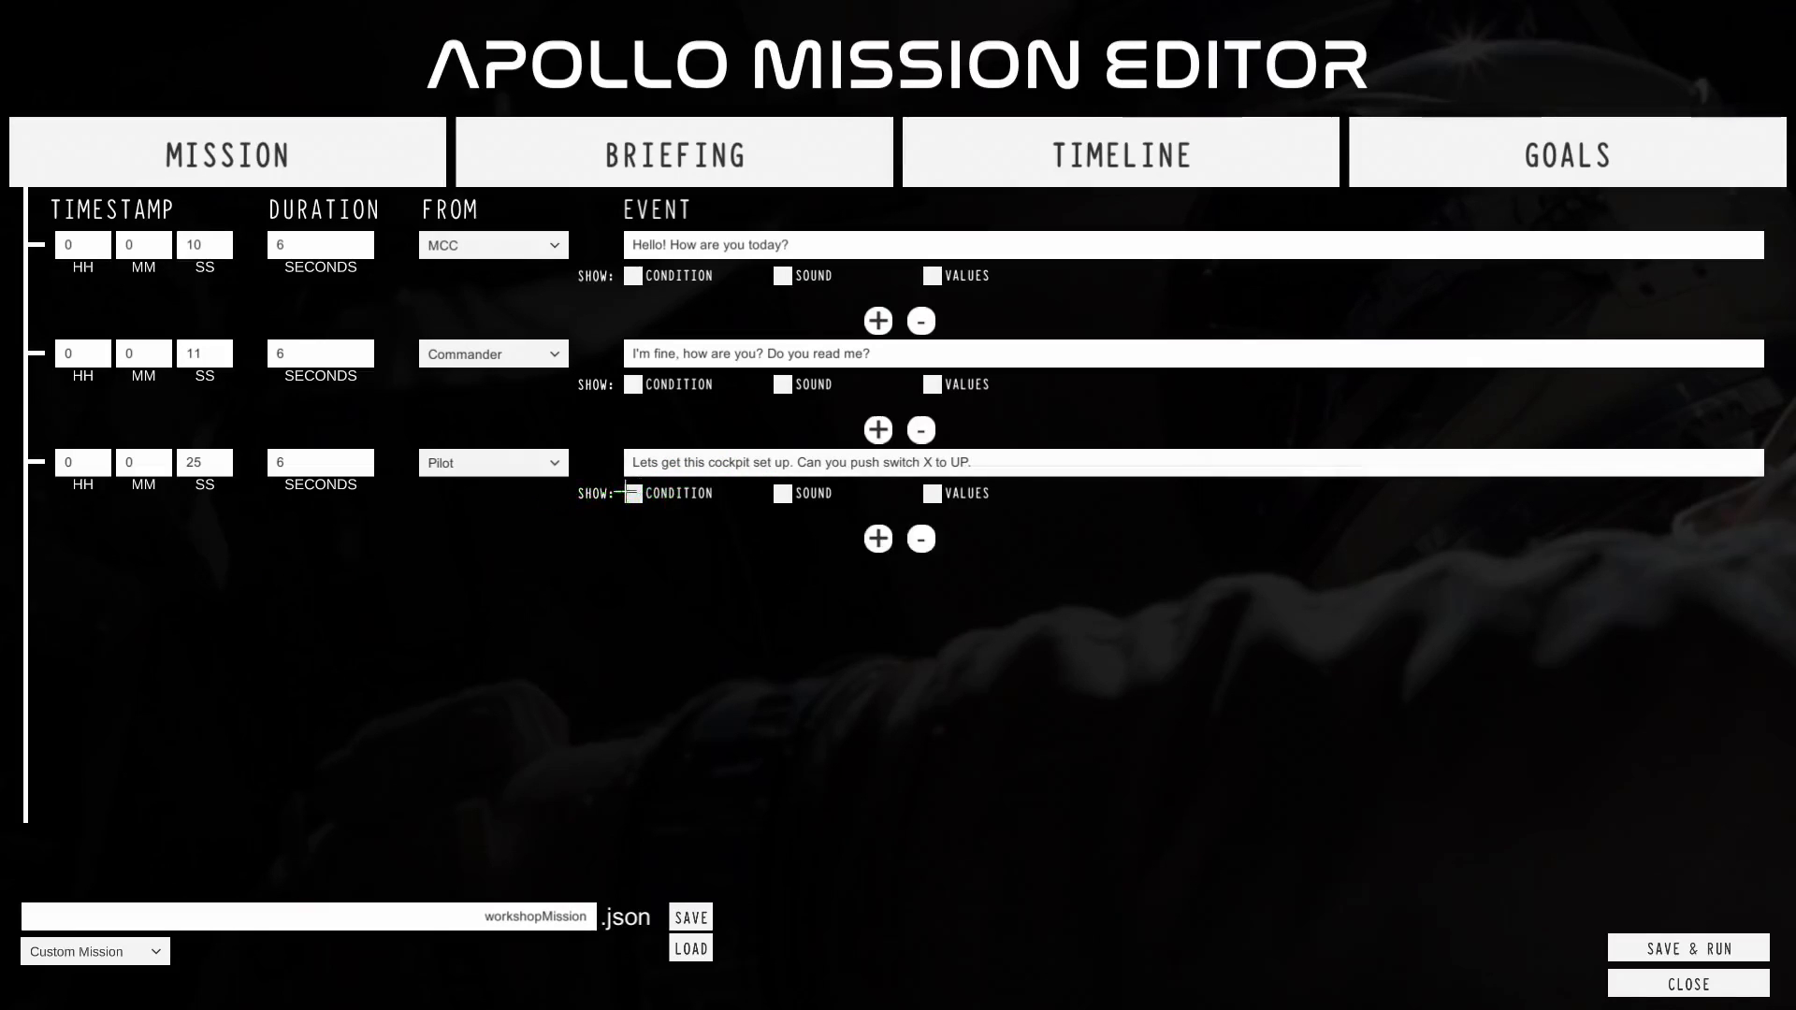
click(634, 494)
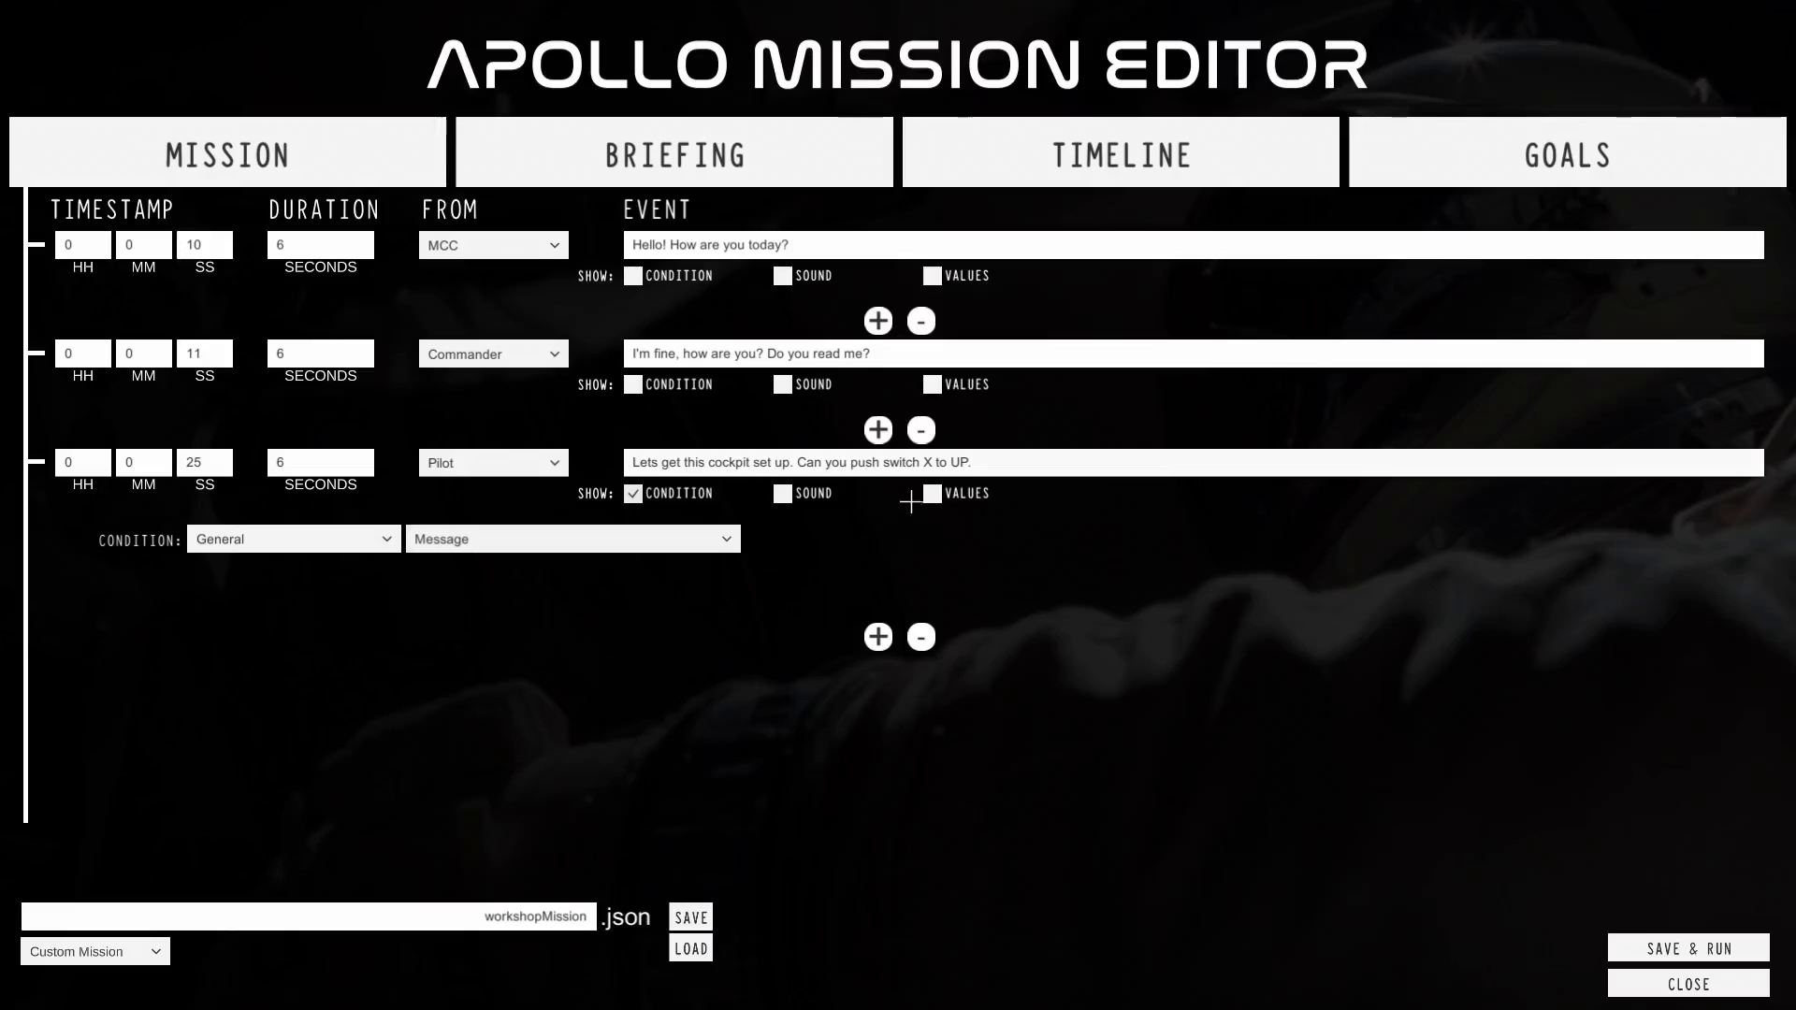
Replace "UP." in the Pilot message with the placeholder {{string1}} and show the event's value fields, ready to fill String 1.
click(1026, 463)
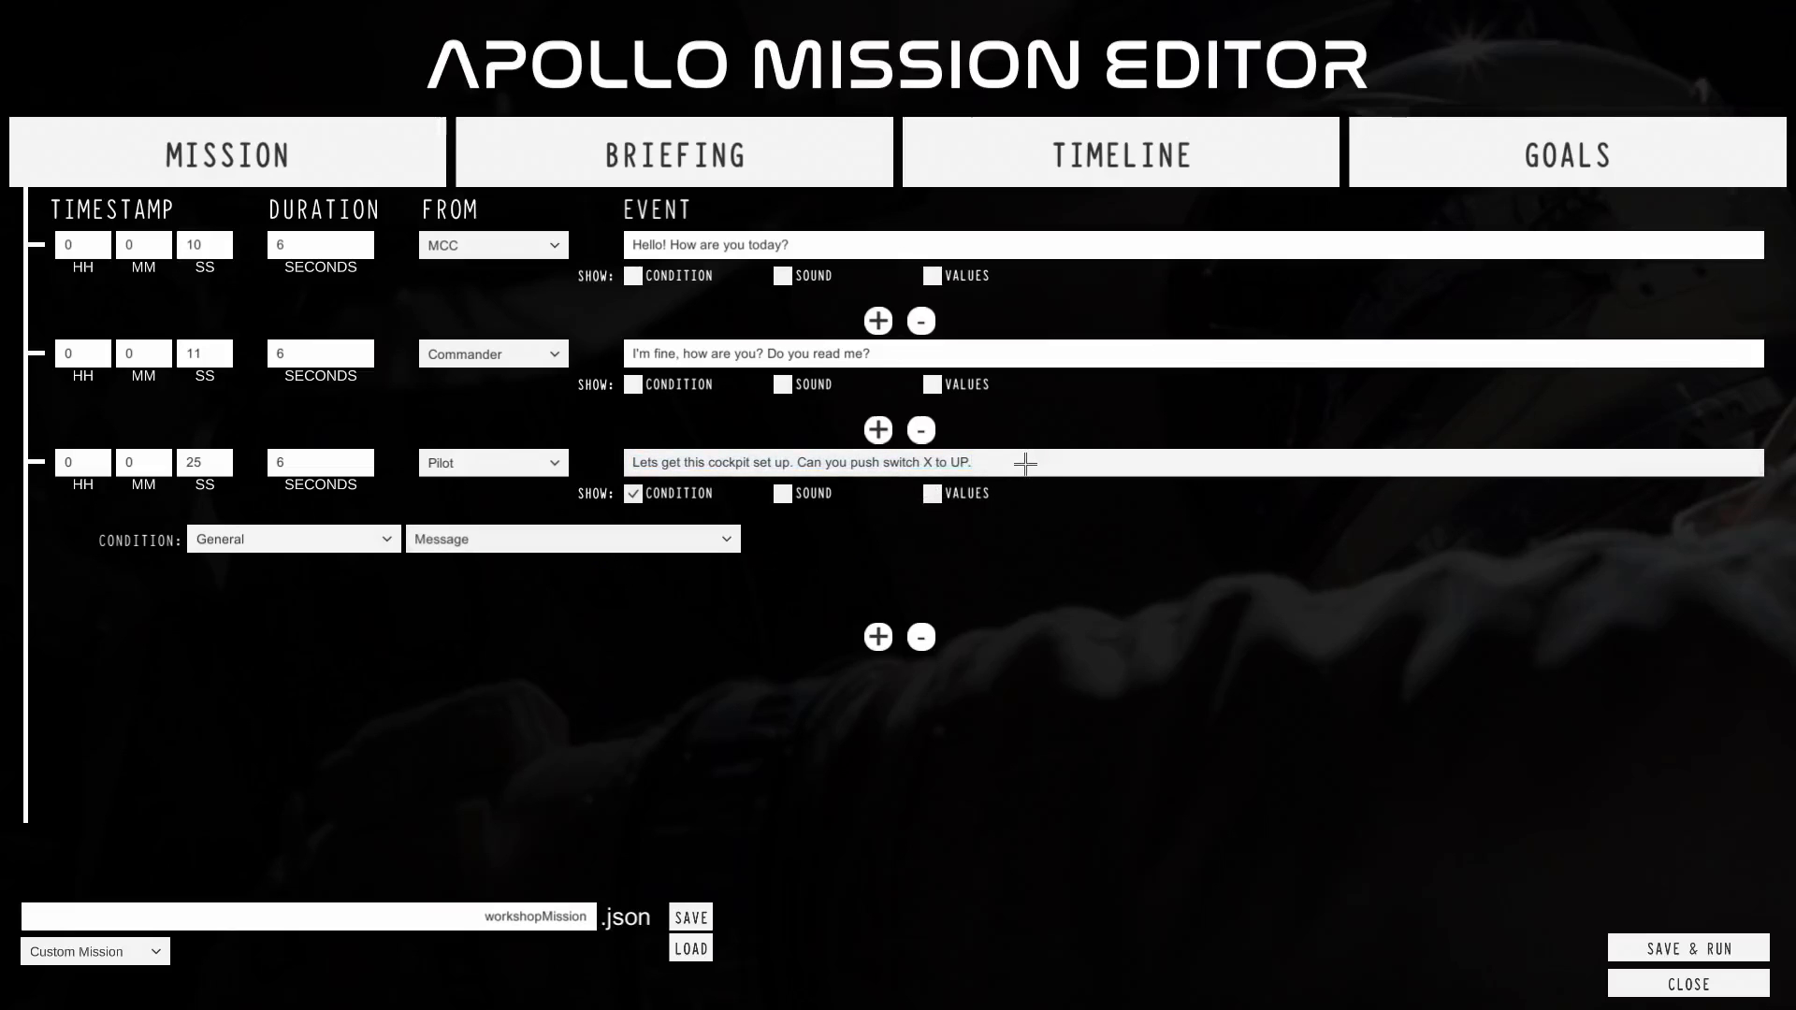
key(BackSpace)
key(BackSpace)
click(931, 493)
click(760, 635)
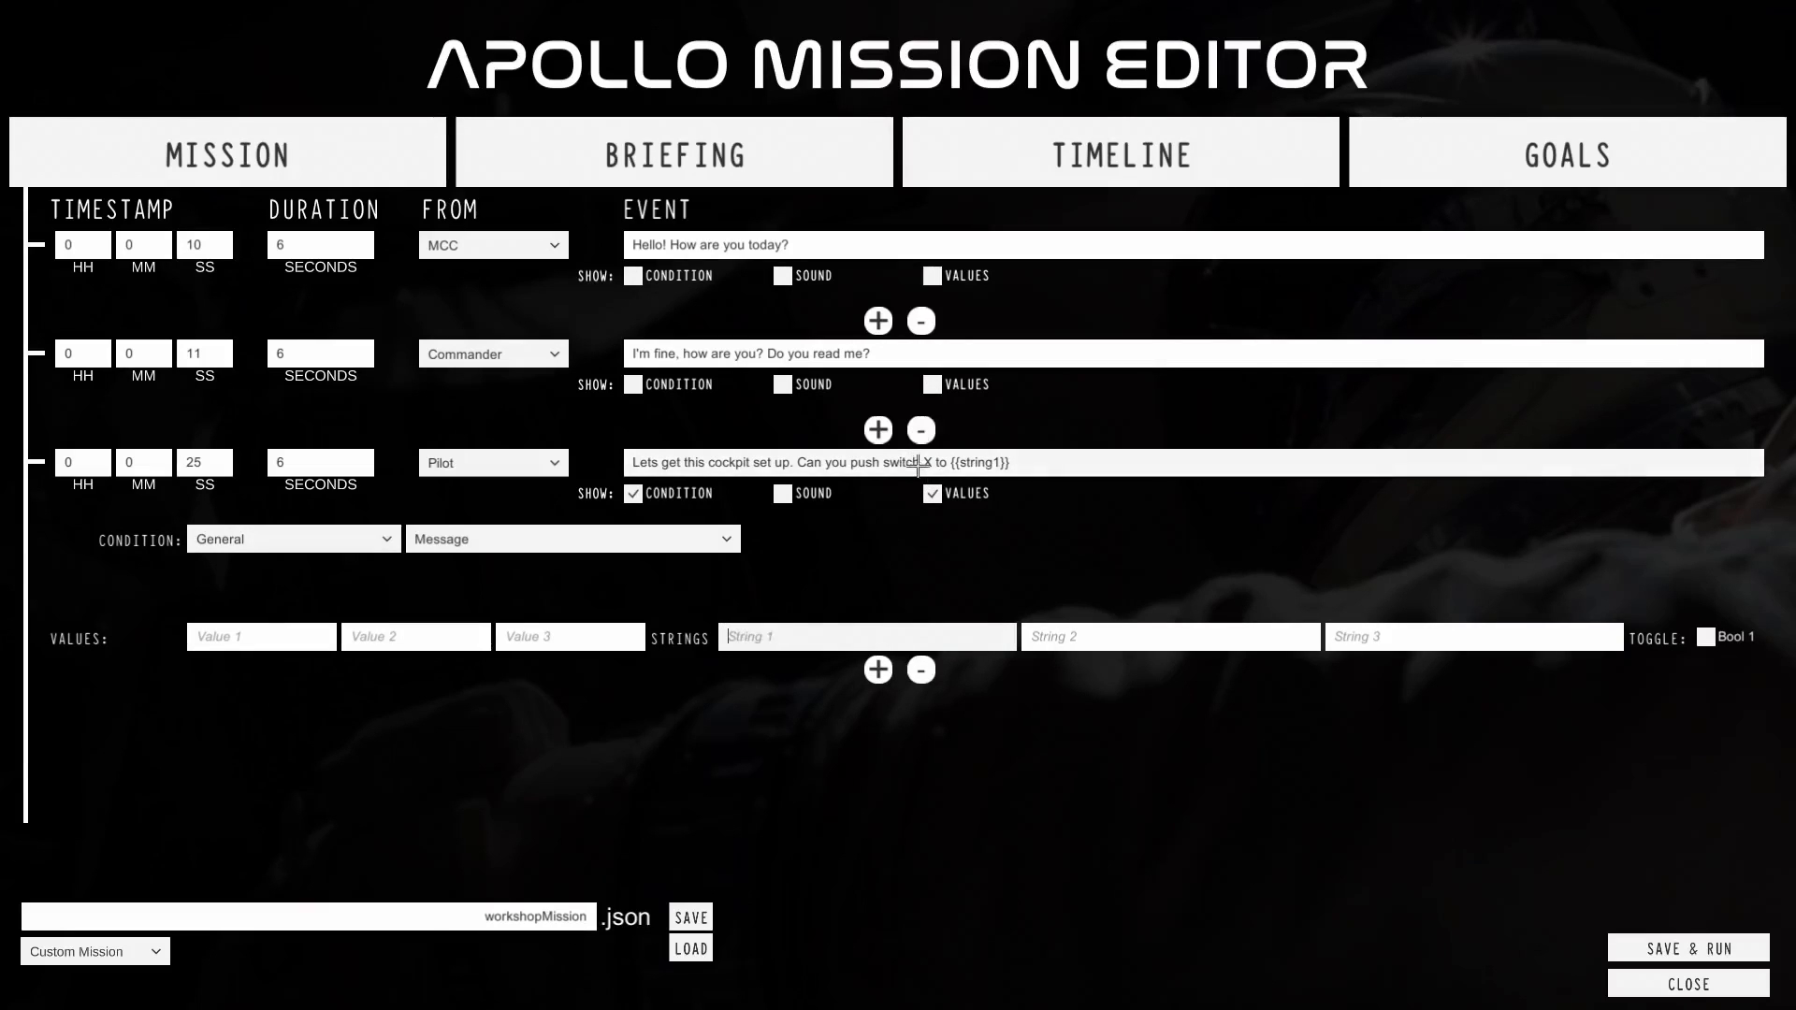
Restore "UP." in place of the {{string1}} placeholder in the Pilot message and hide the value fields again.
click(950, 462)
click(969, 462)
drag(1008, 464, 949, 462)
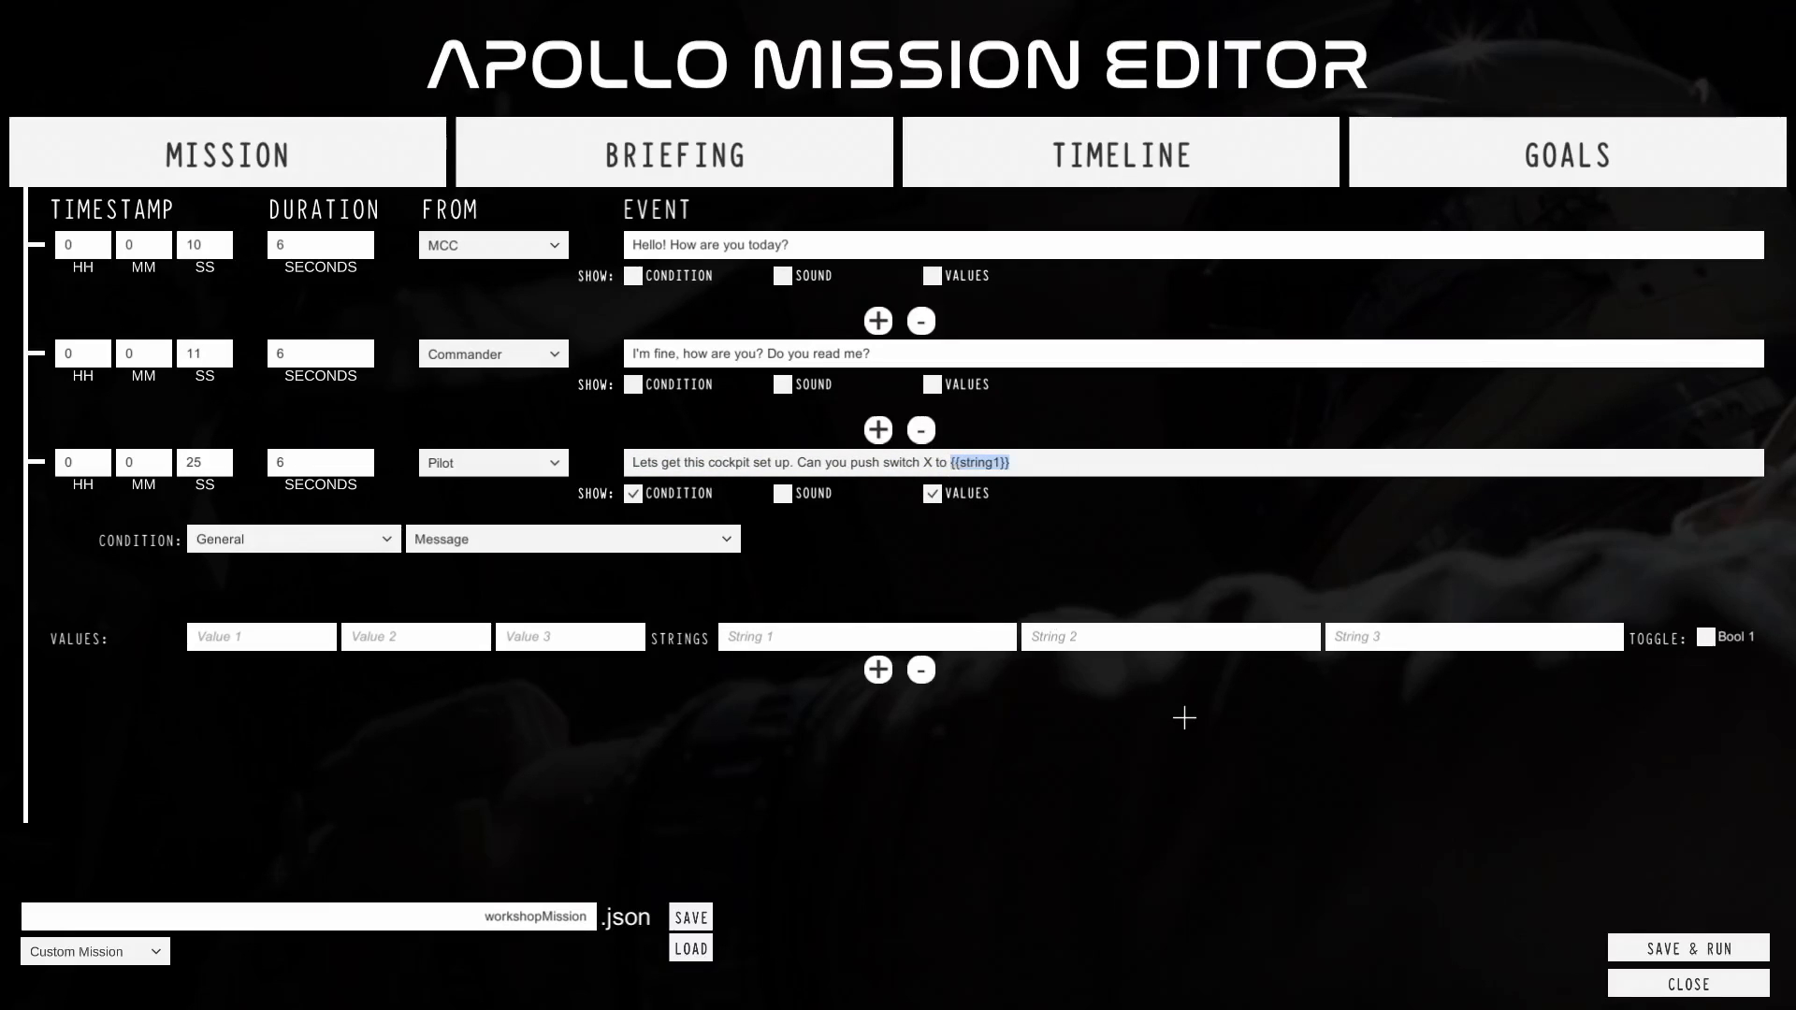
key(BackSpace)
key(BackSpace)
key(BackSpace)
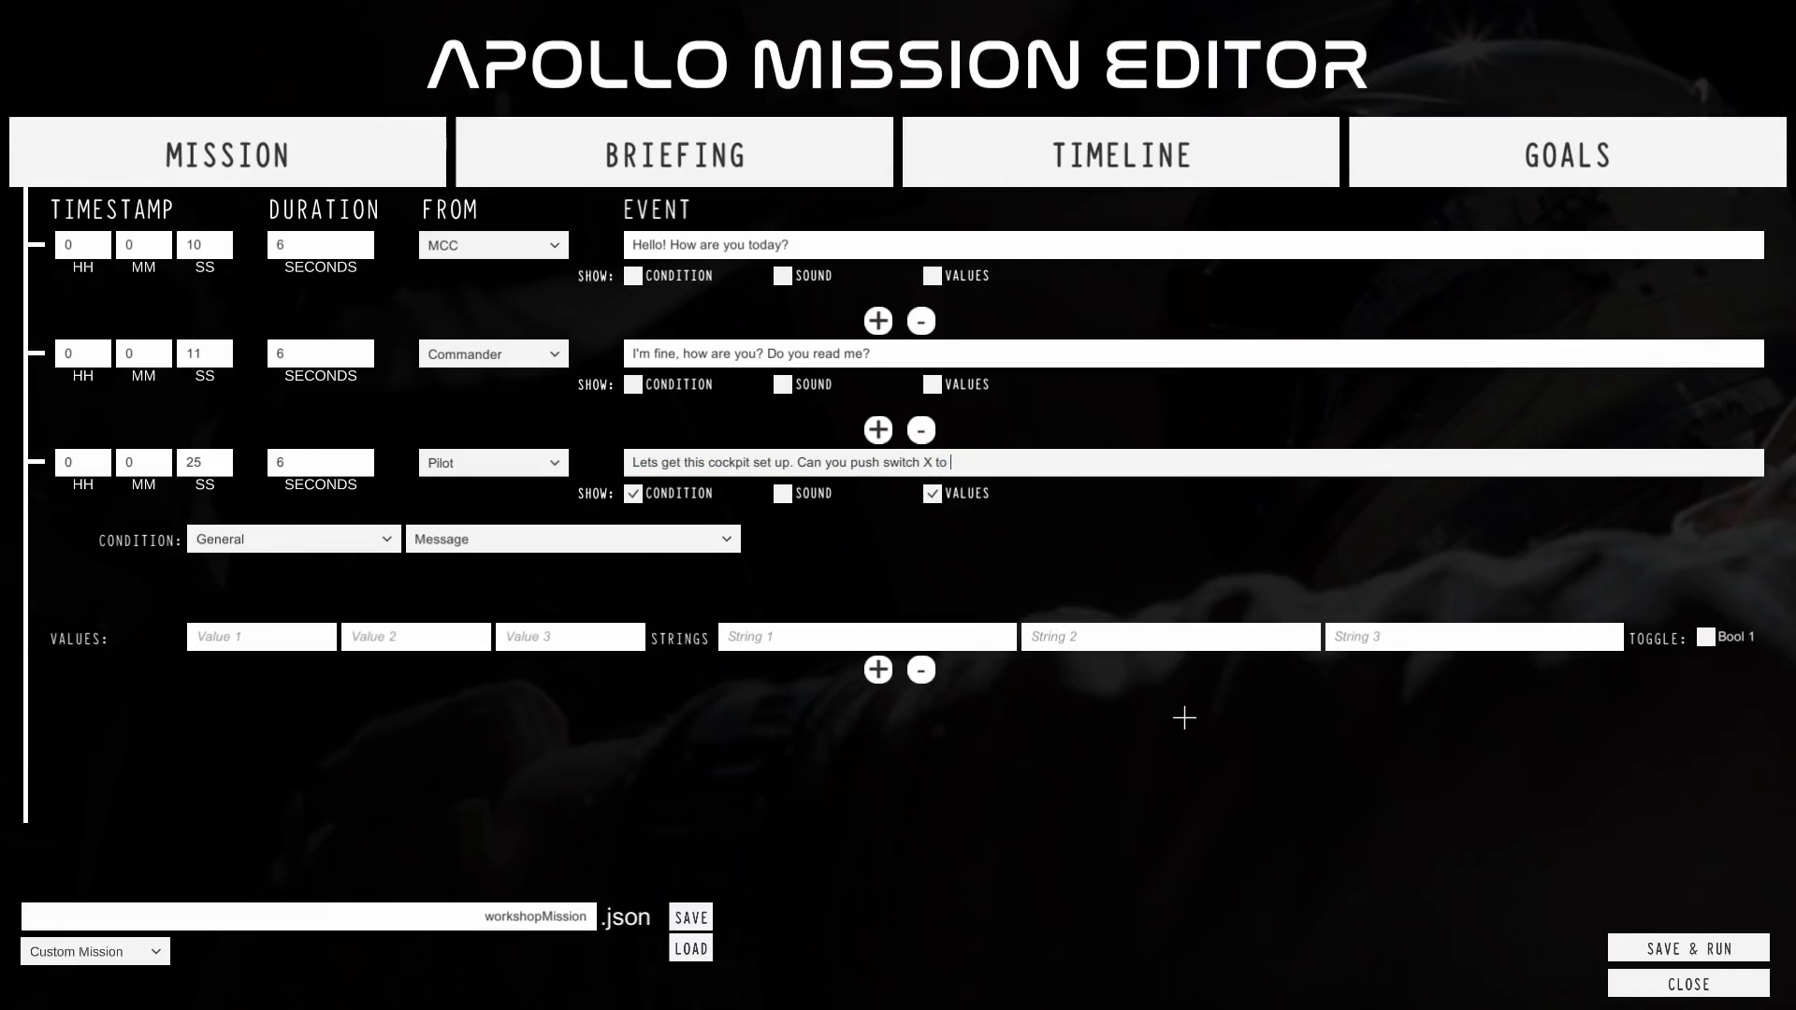
text(o UP-)
key(BackSpace)
click(932, 493)
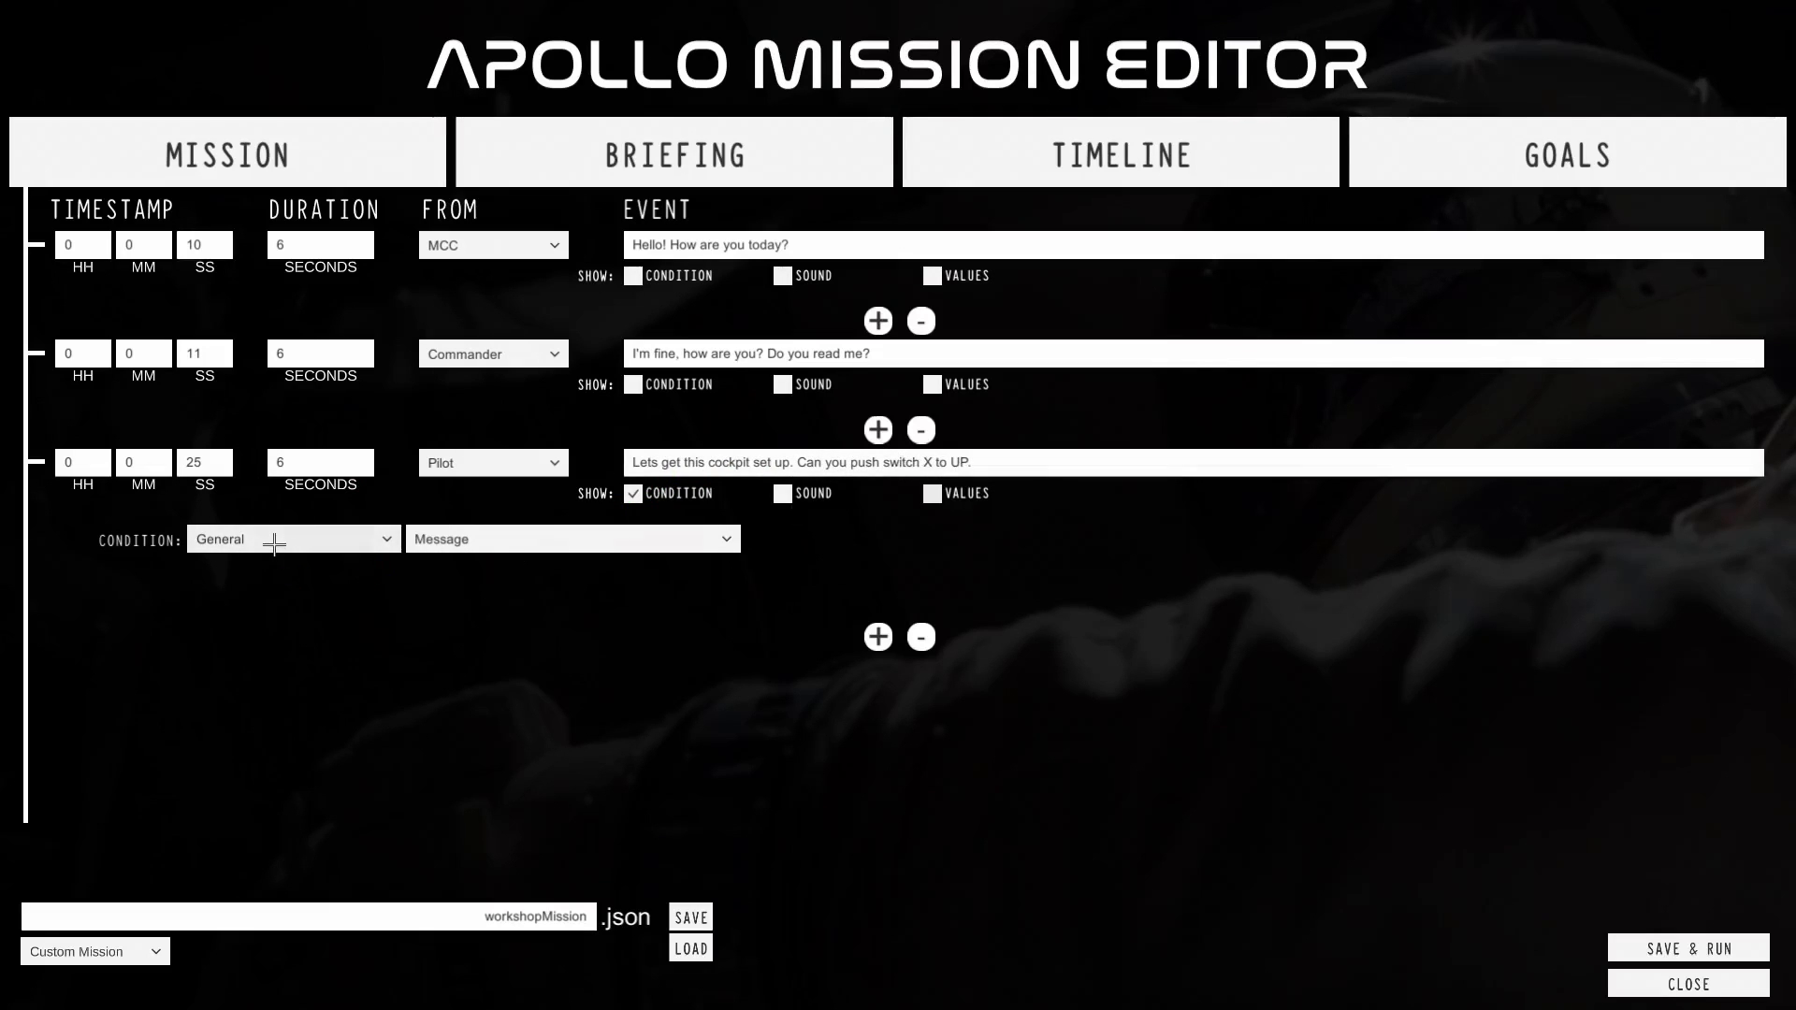
Look through the Pilot event's condition categories, trying CM Spacecraft, and examine the conditions offered under General.
click(276, 540)
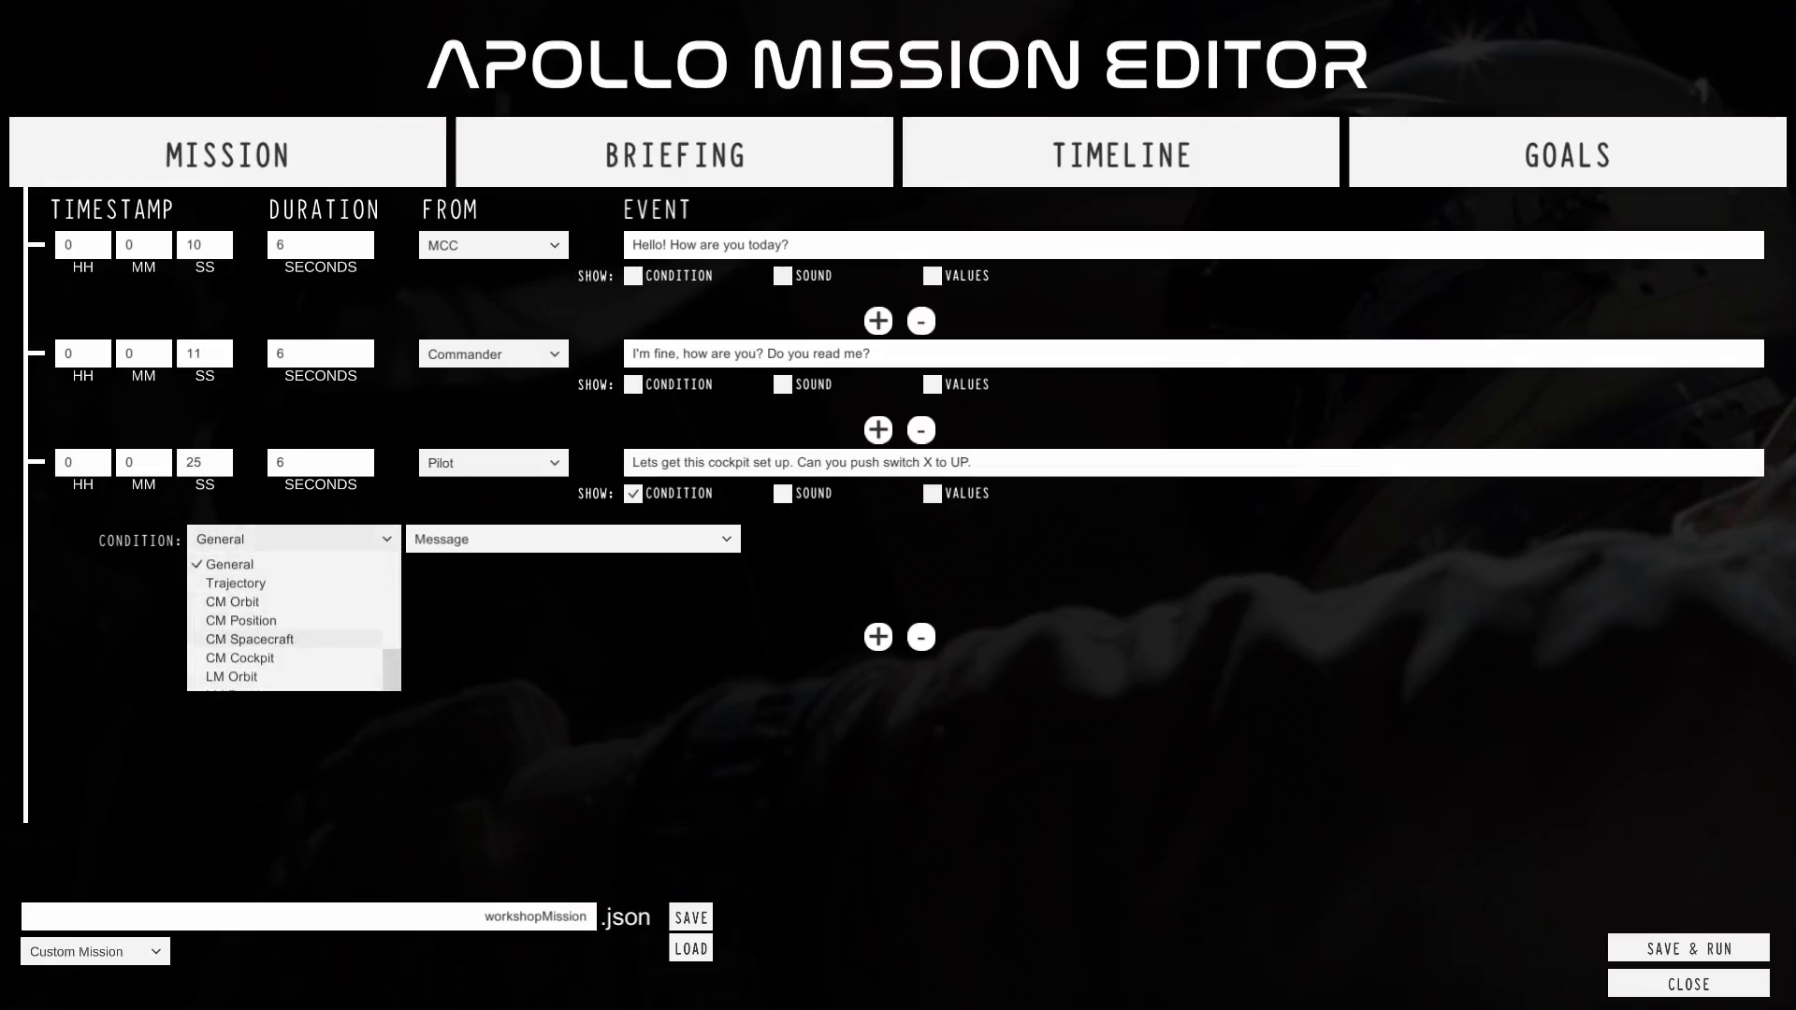
click(250, 639)
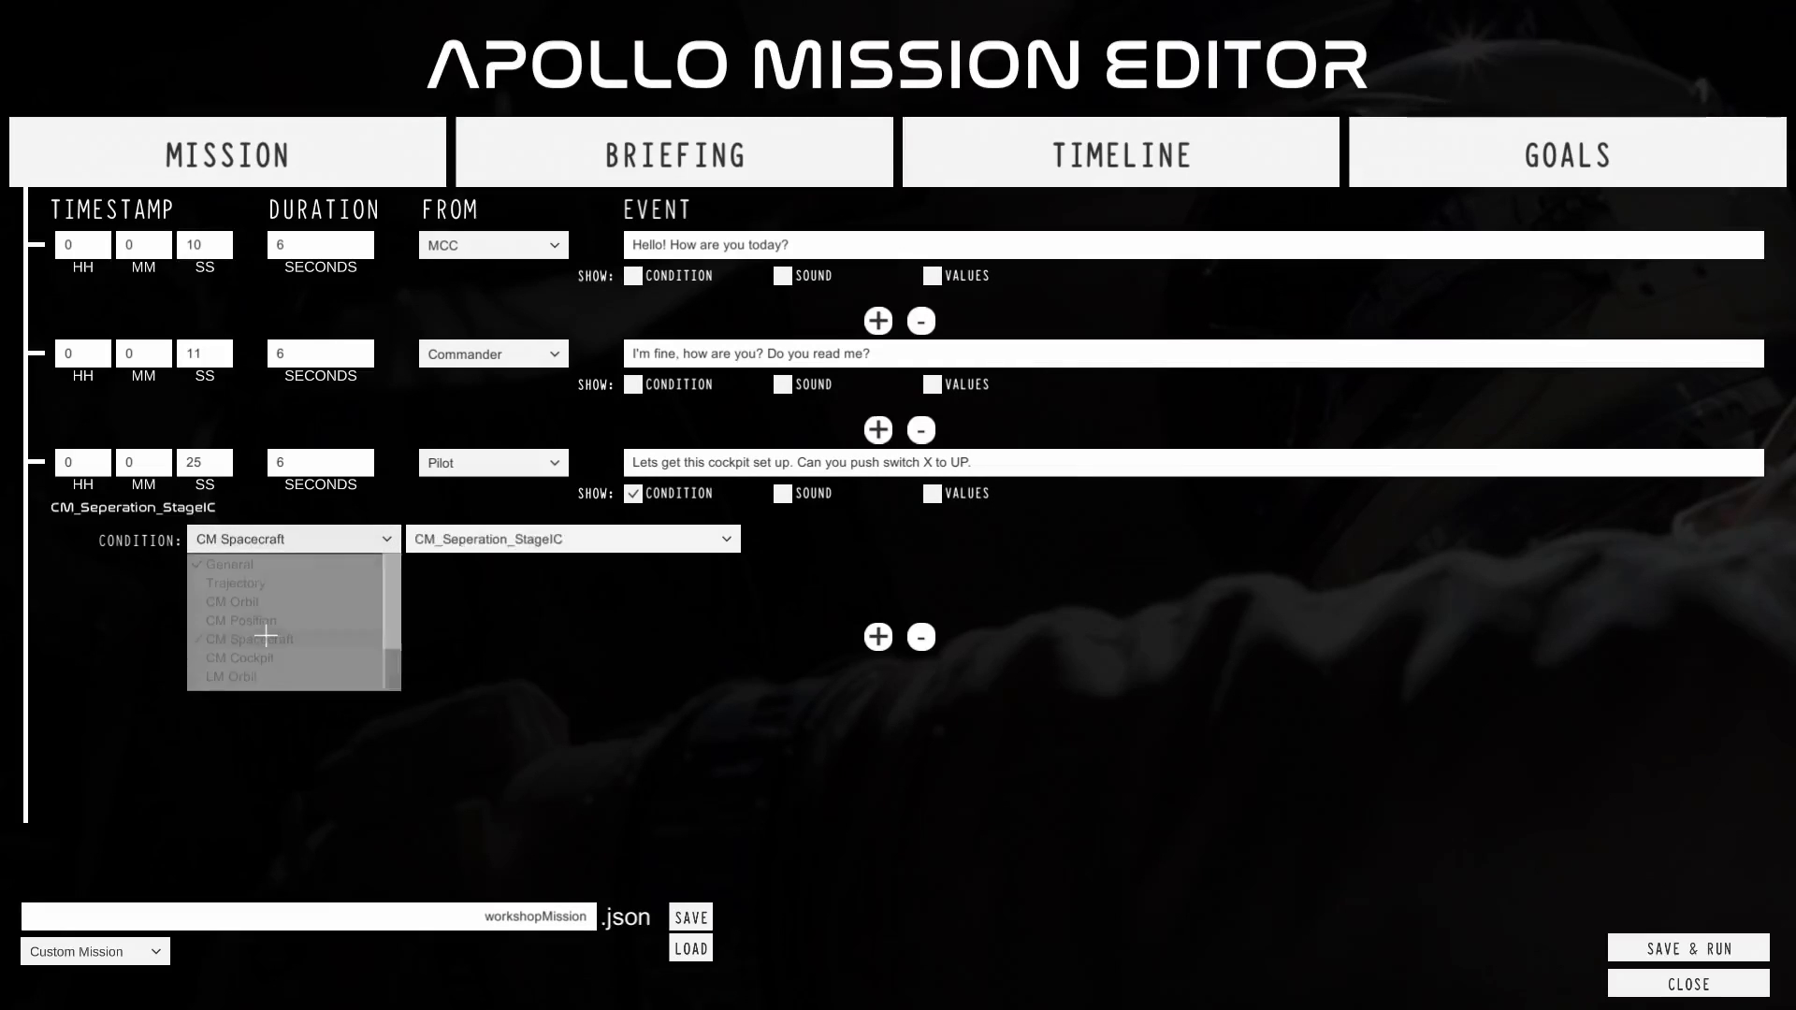
click(273, 540)
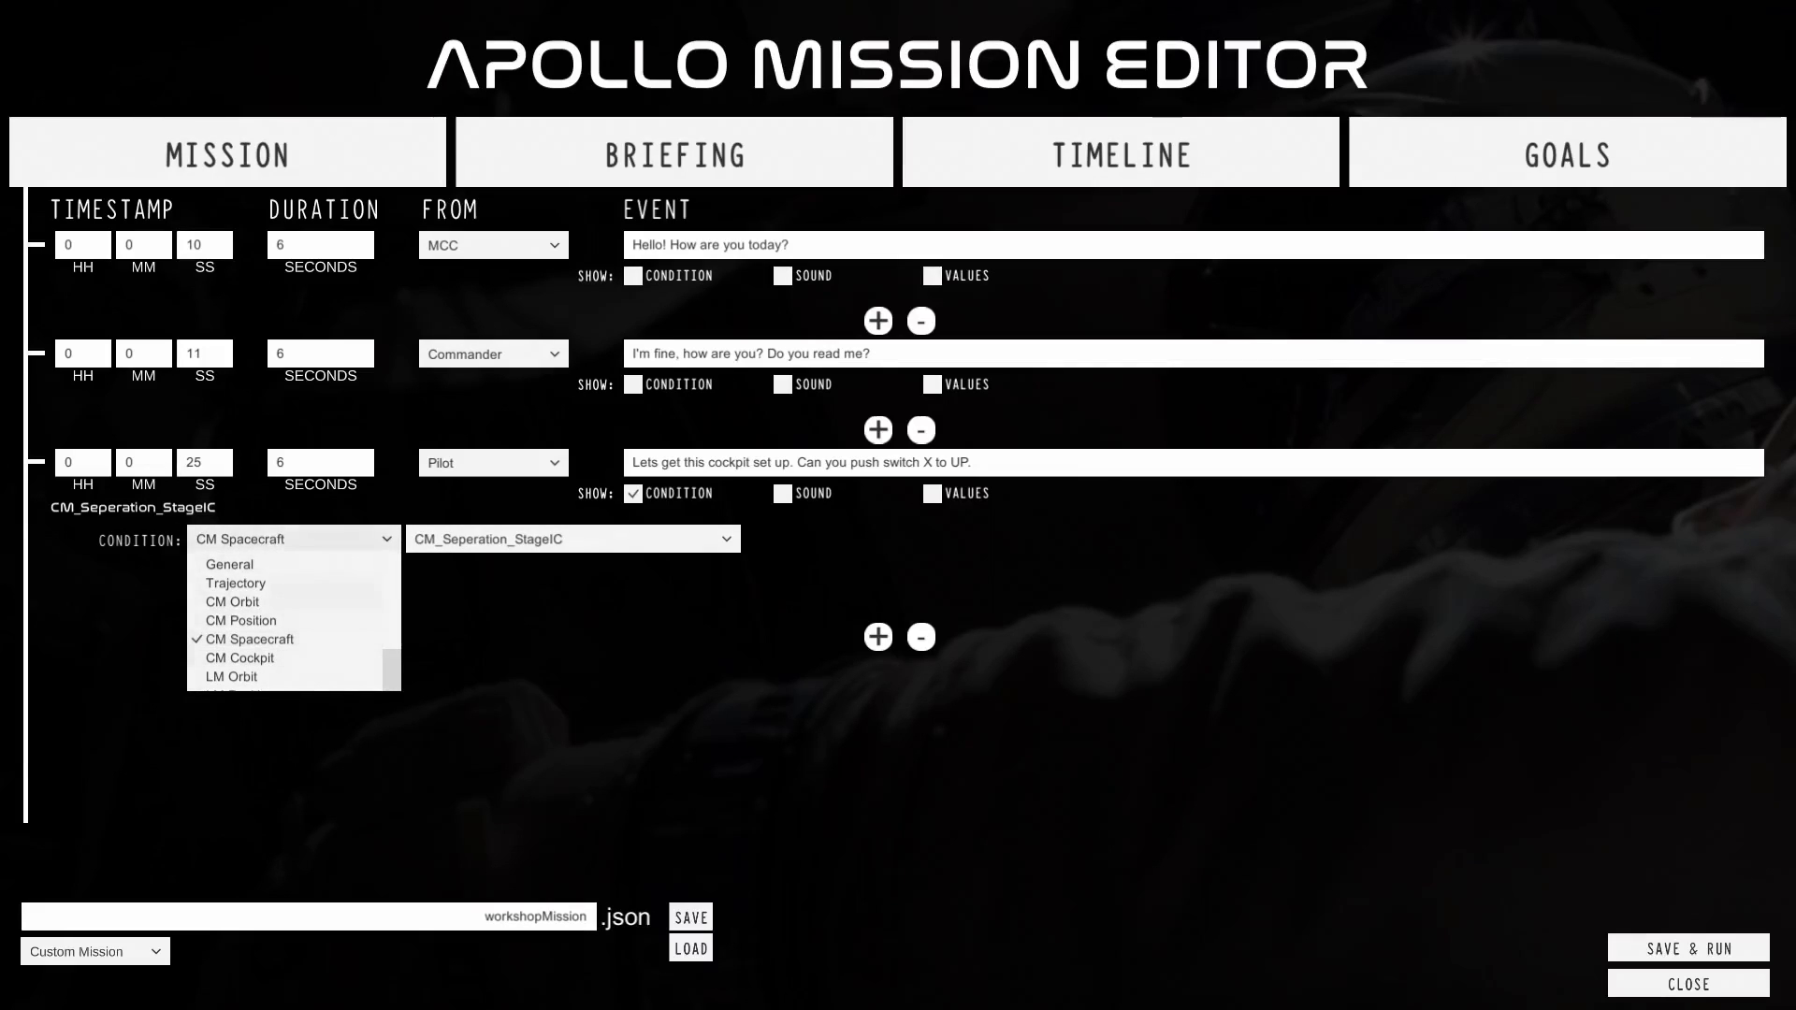
scroll(294, 620, down, 3)
scroll(293, 620, up, 3)
scroll(281, 639, down, 3)
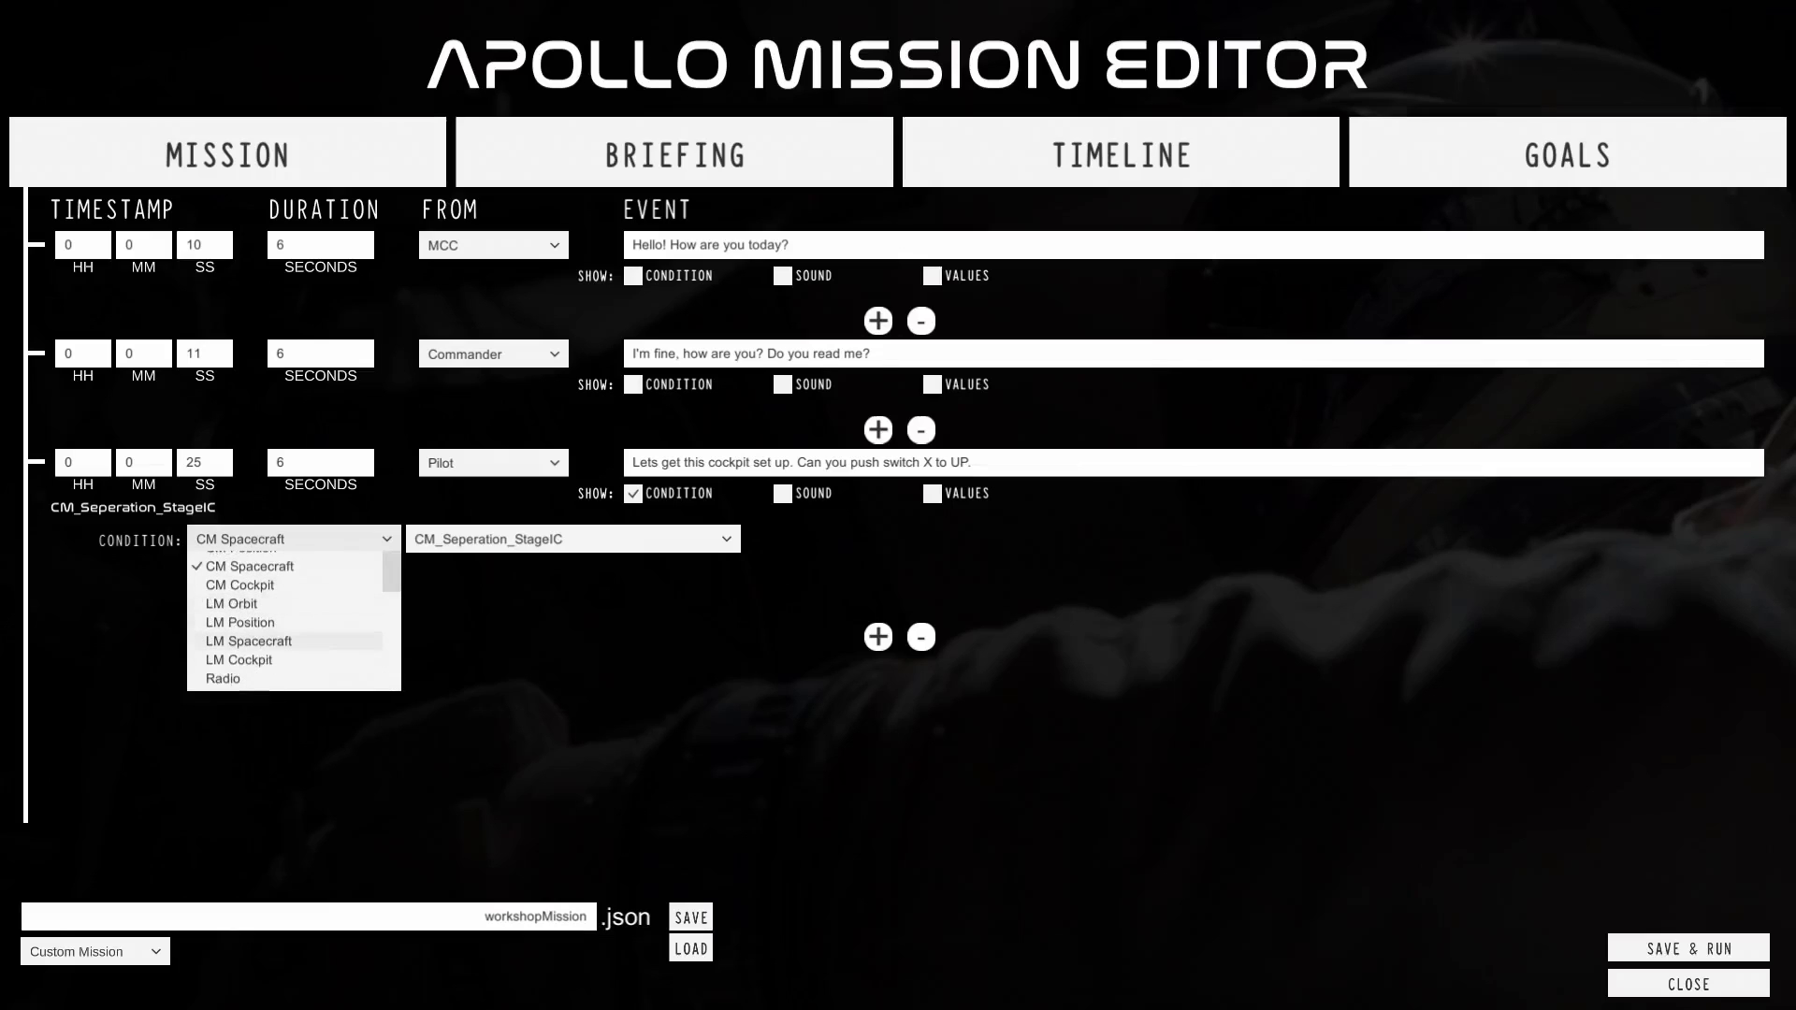
scroll(281, 640, up, 3)
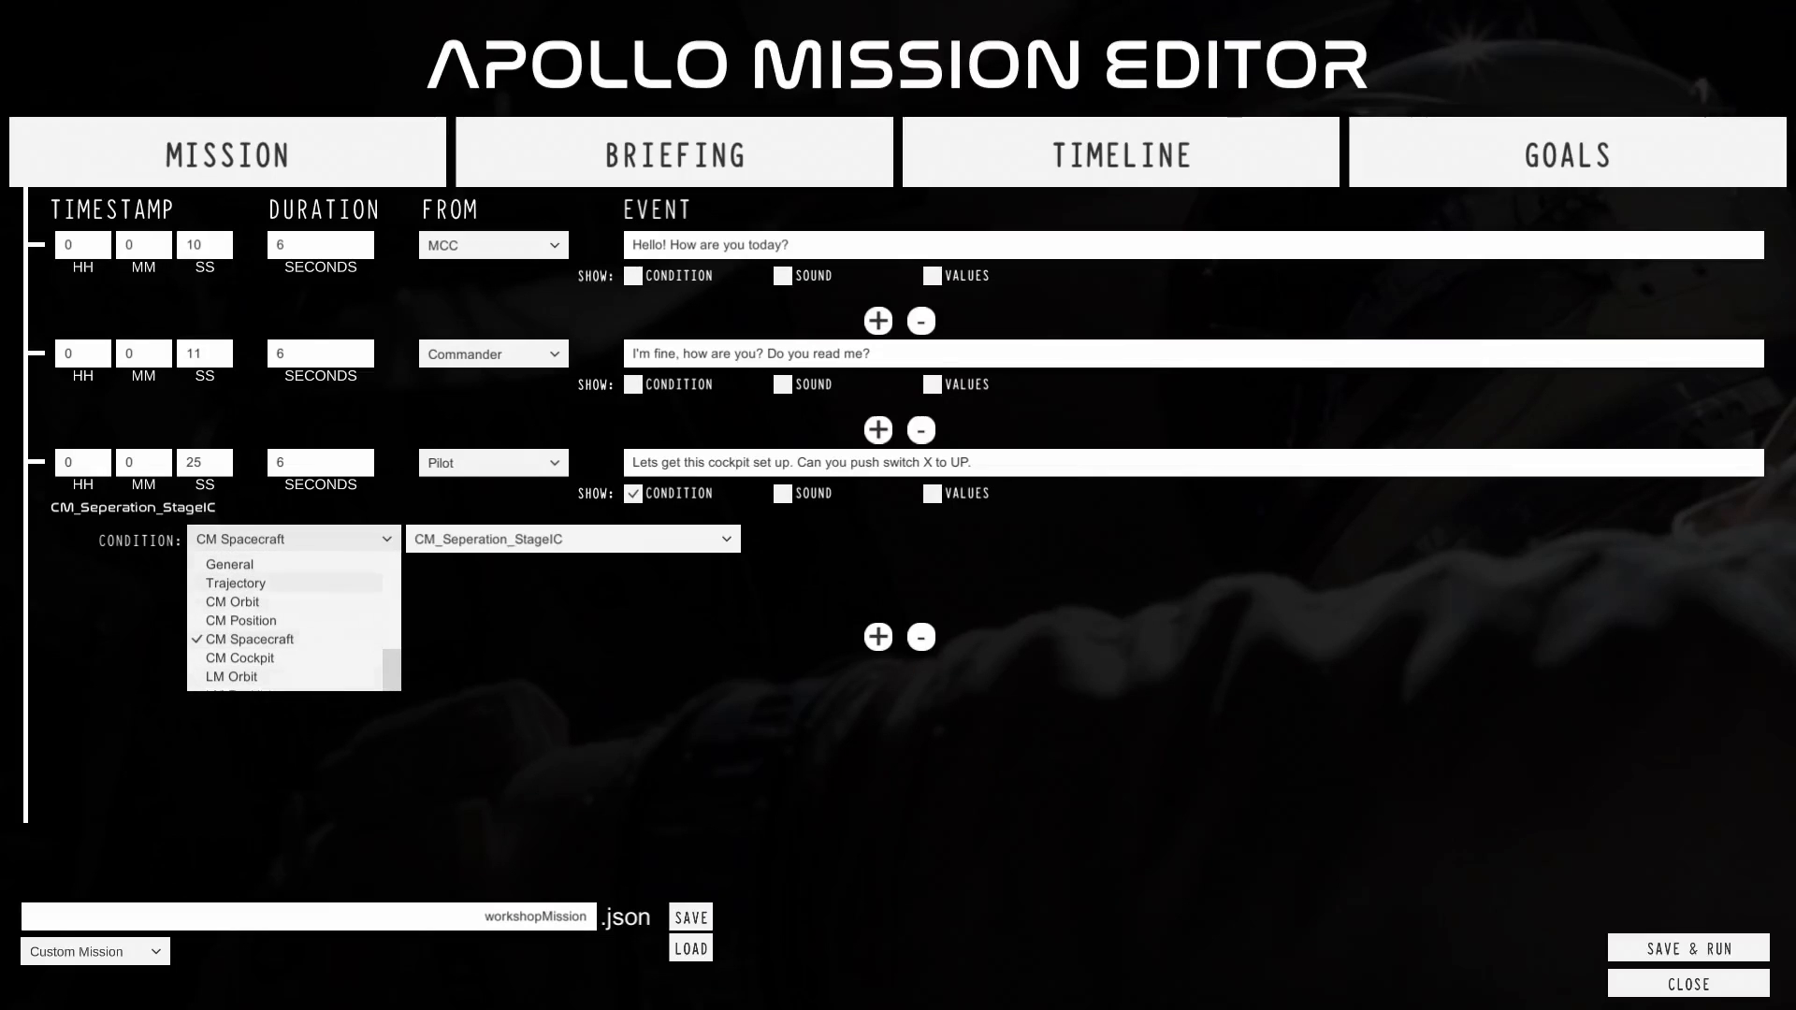
click(365, 564)
click(465, 543)
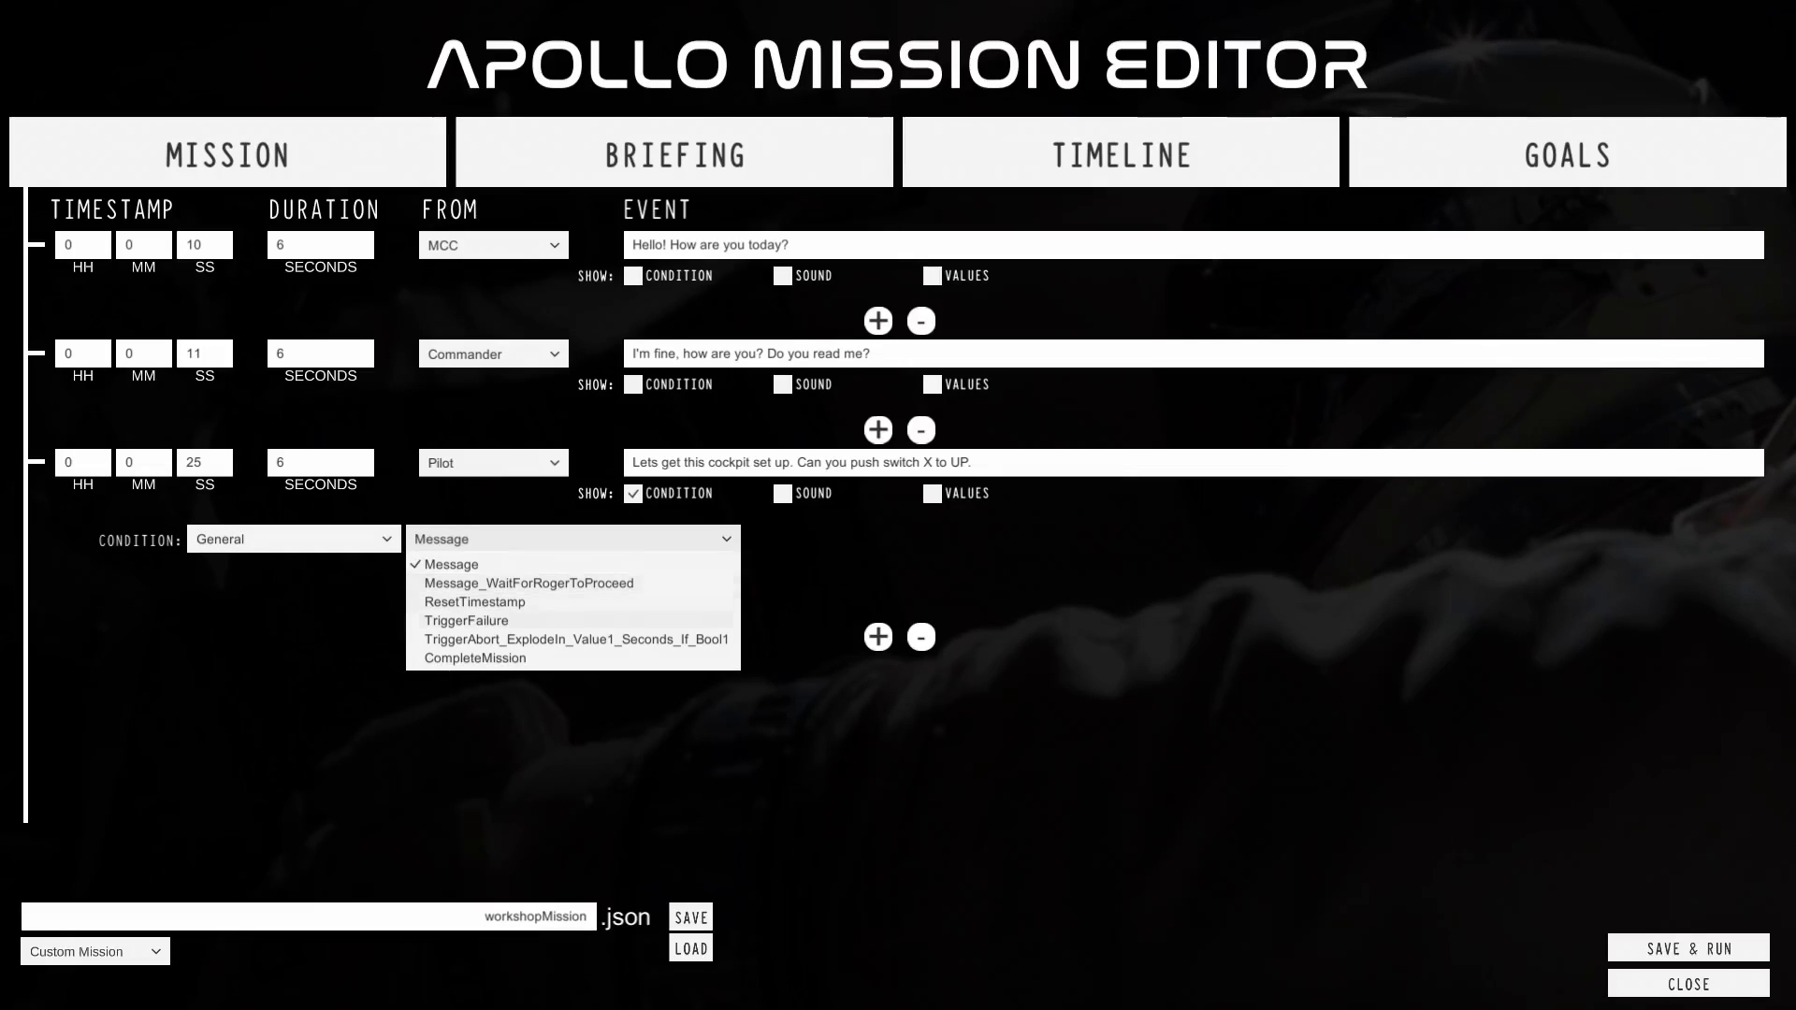
click(272, 535)
Set the Pilot event's condition category to CM Cockpit and its condition to CM_CheckPin_PinID_PinPosition.
click(235, 541)
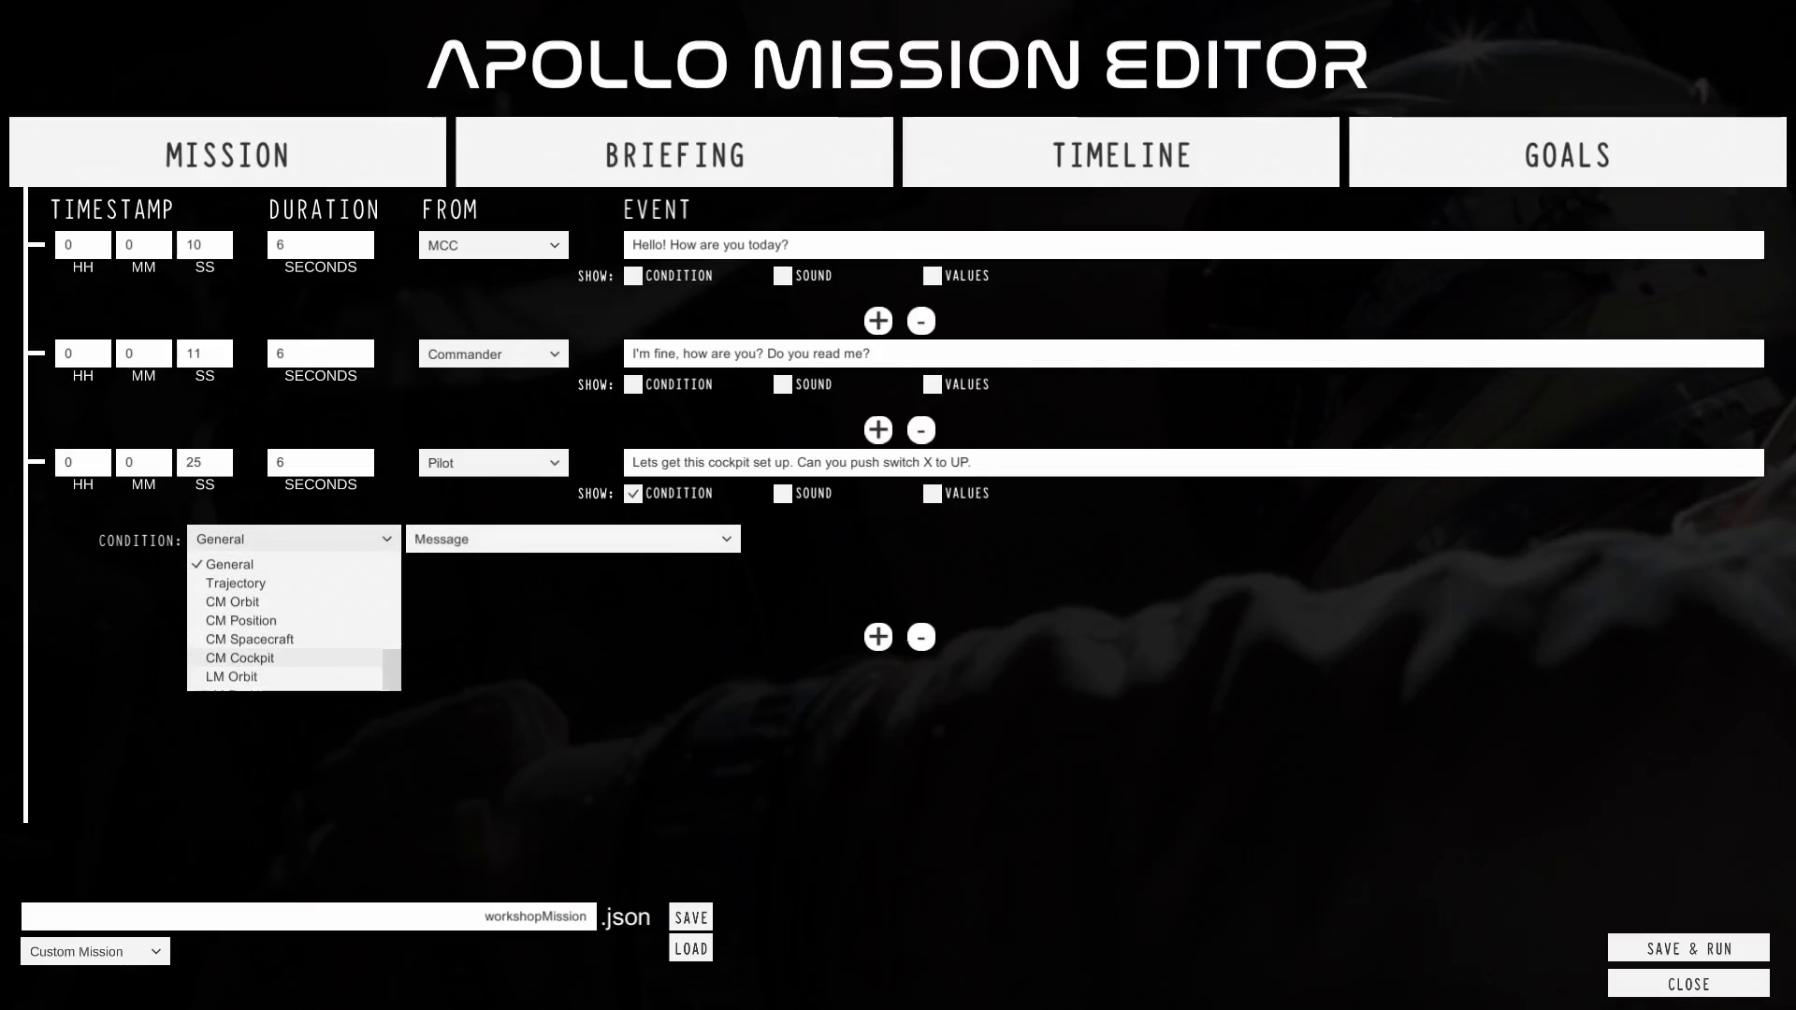
click(255, 657)
click(654, 540)
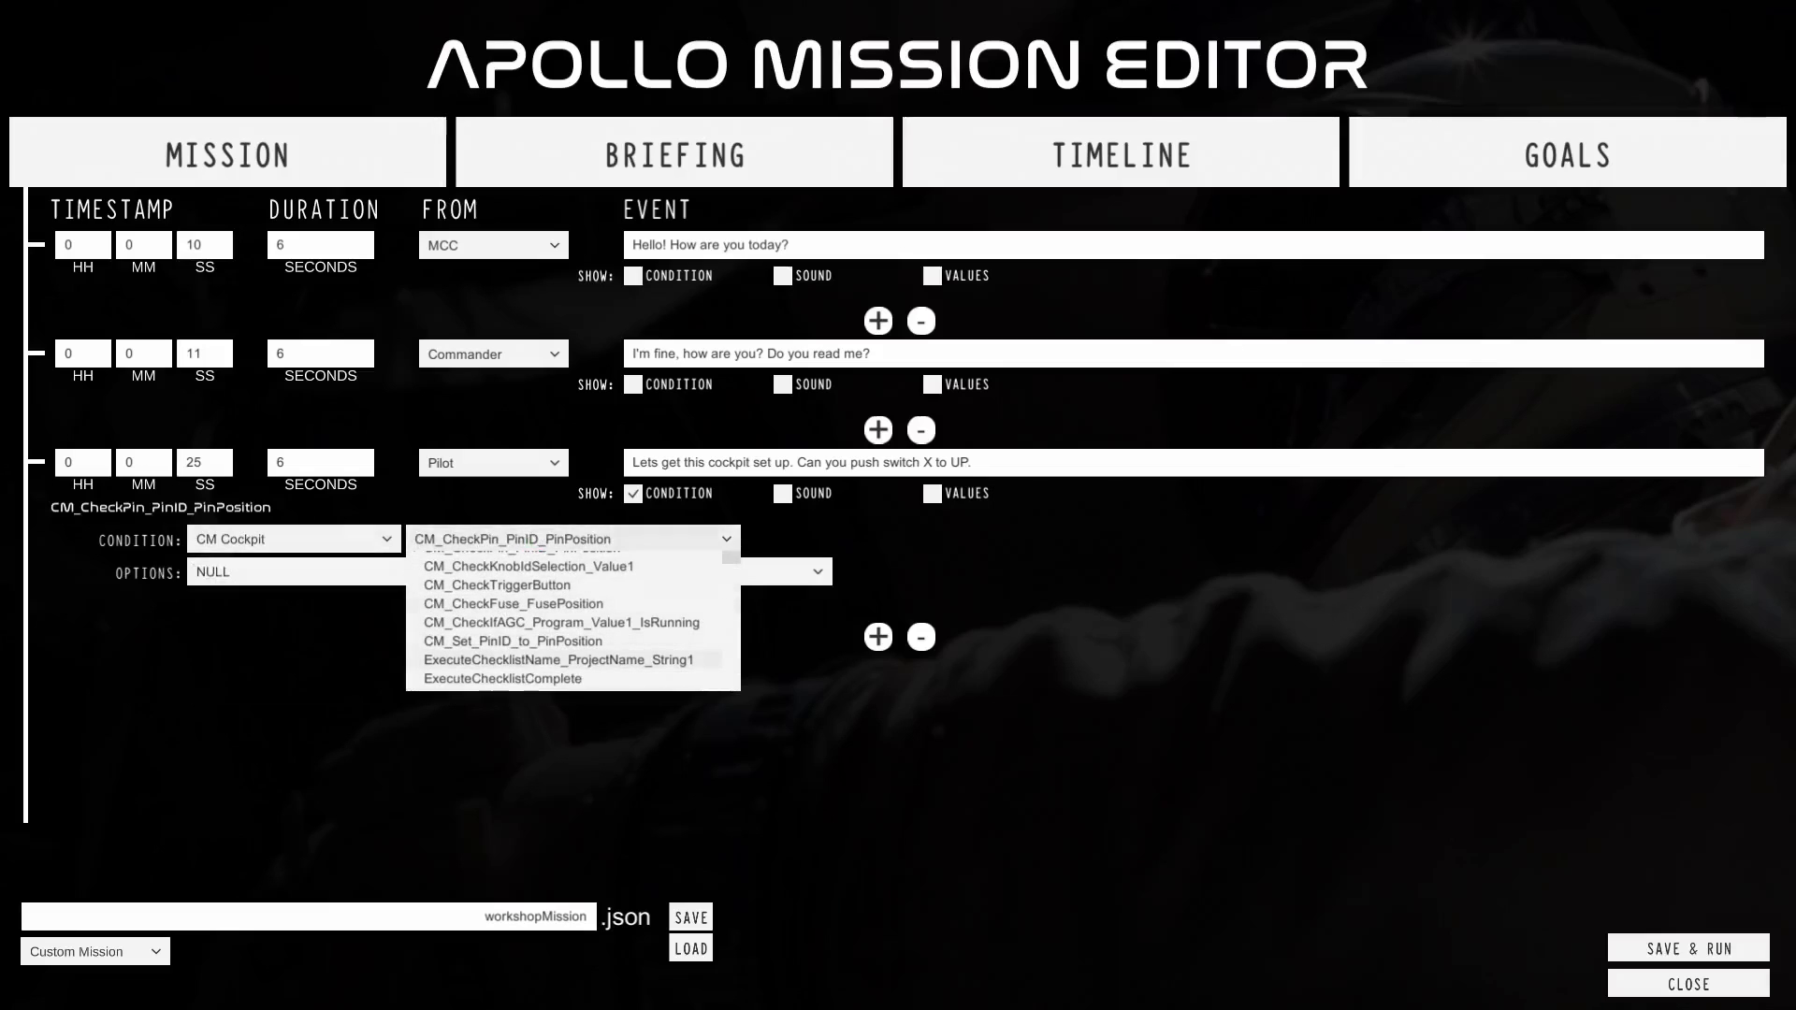
scroll(559, 659, down, 1)
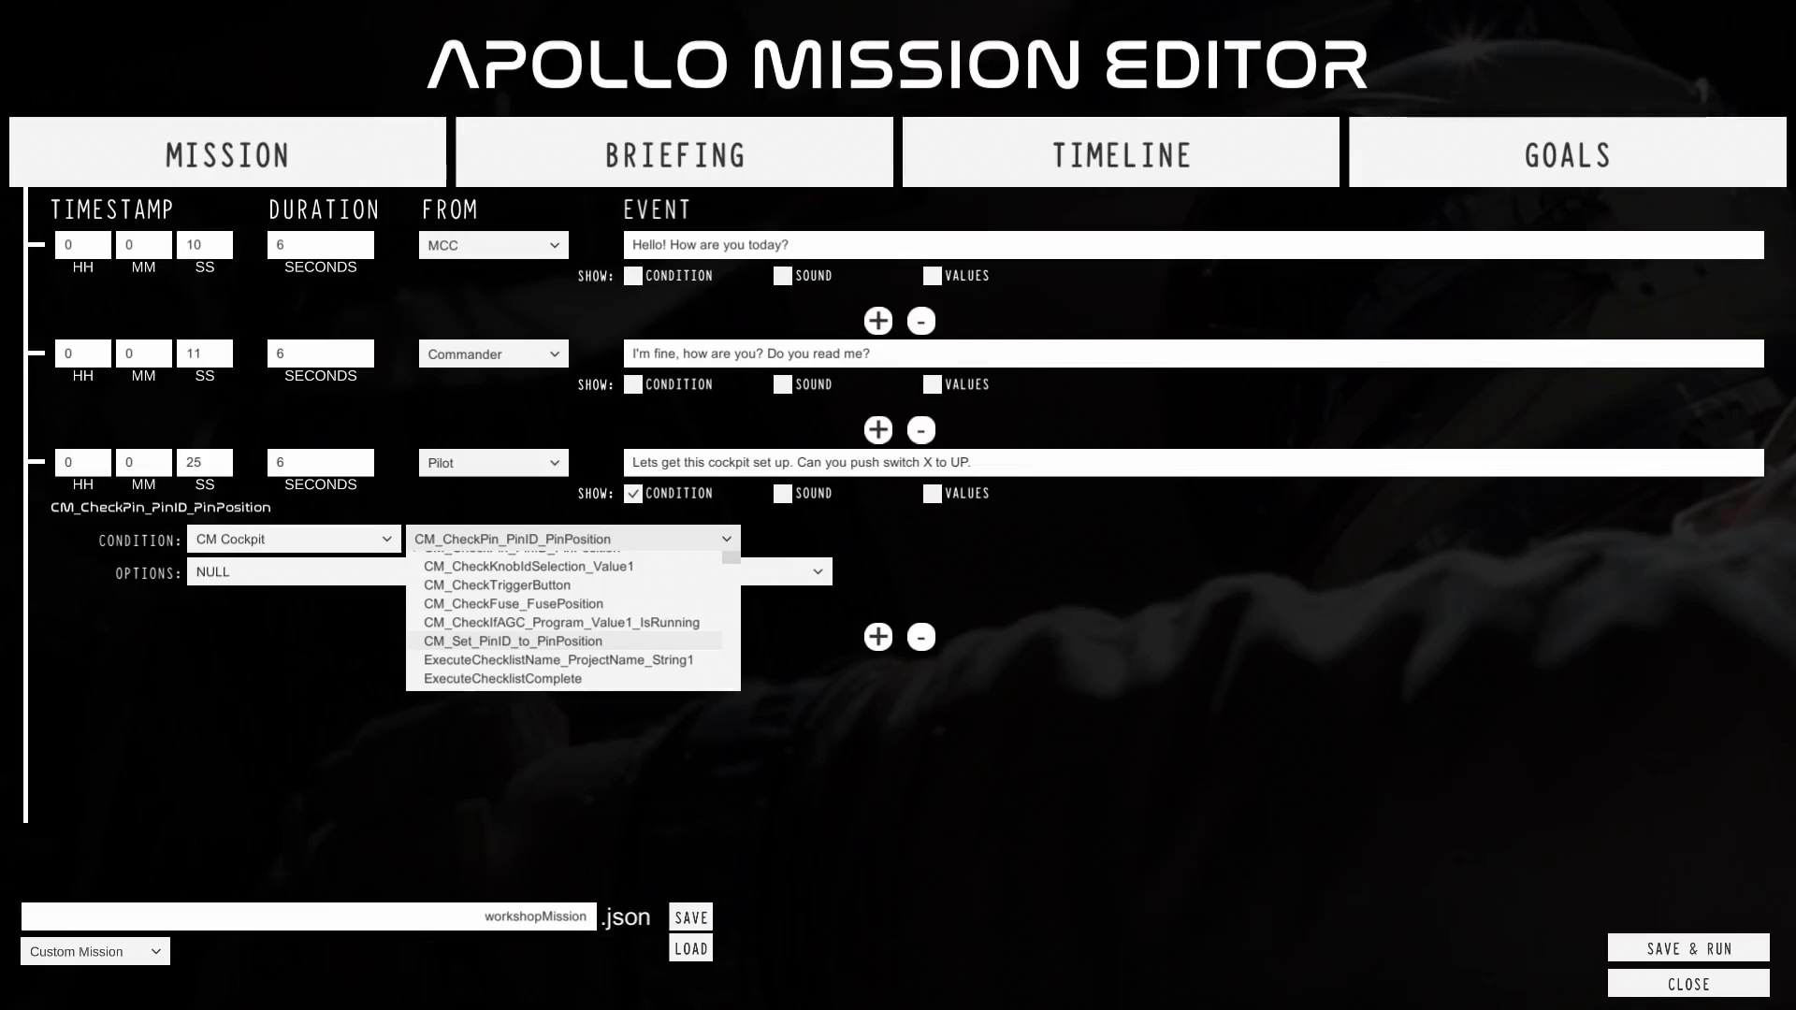
scroll(573, 627, up, 1)
scroll(573, 627, down, 1)
scroll(573, 626, up, 1)
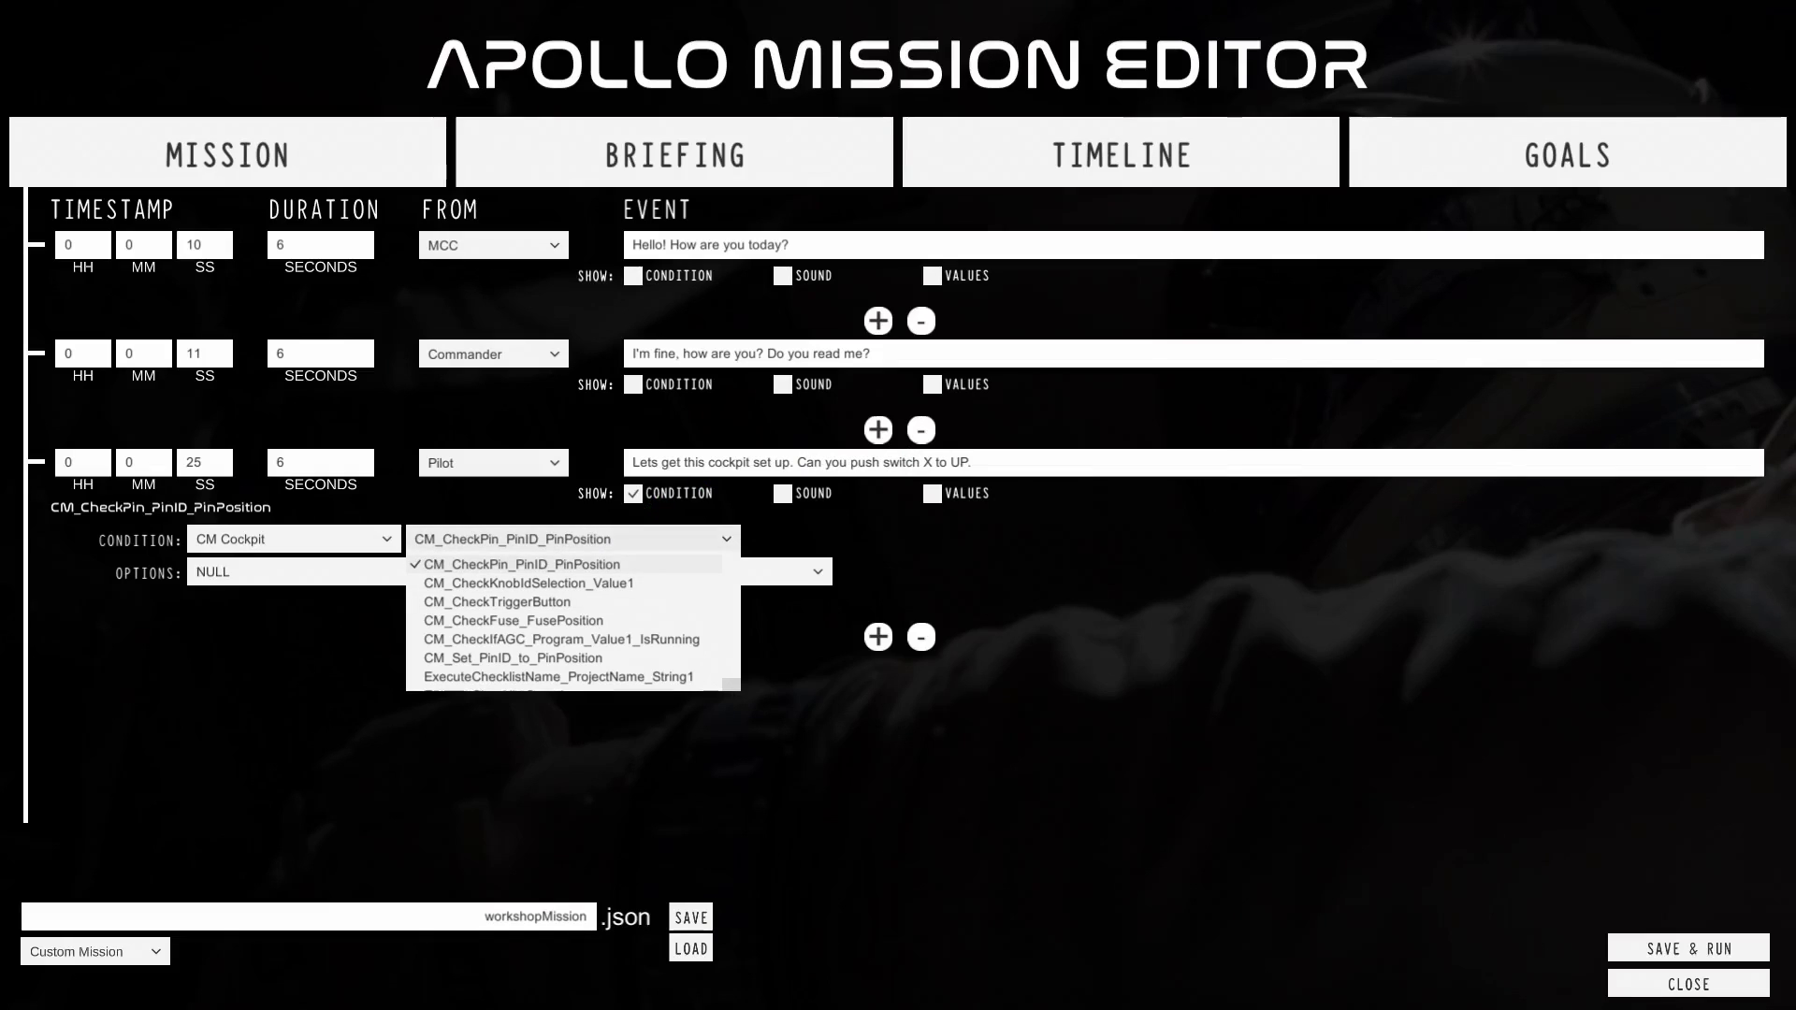
click(524, 564)
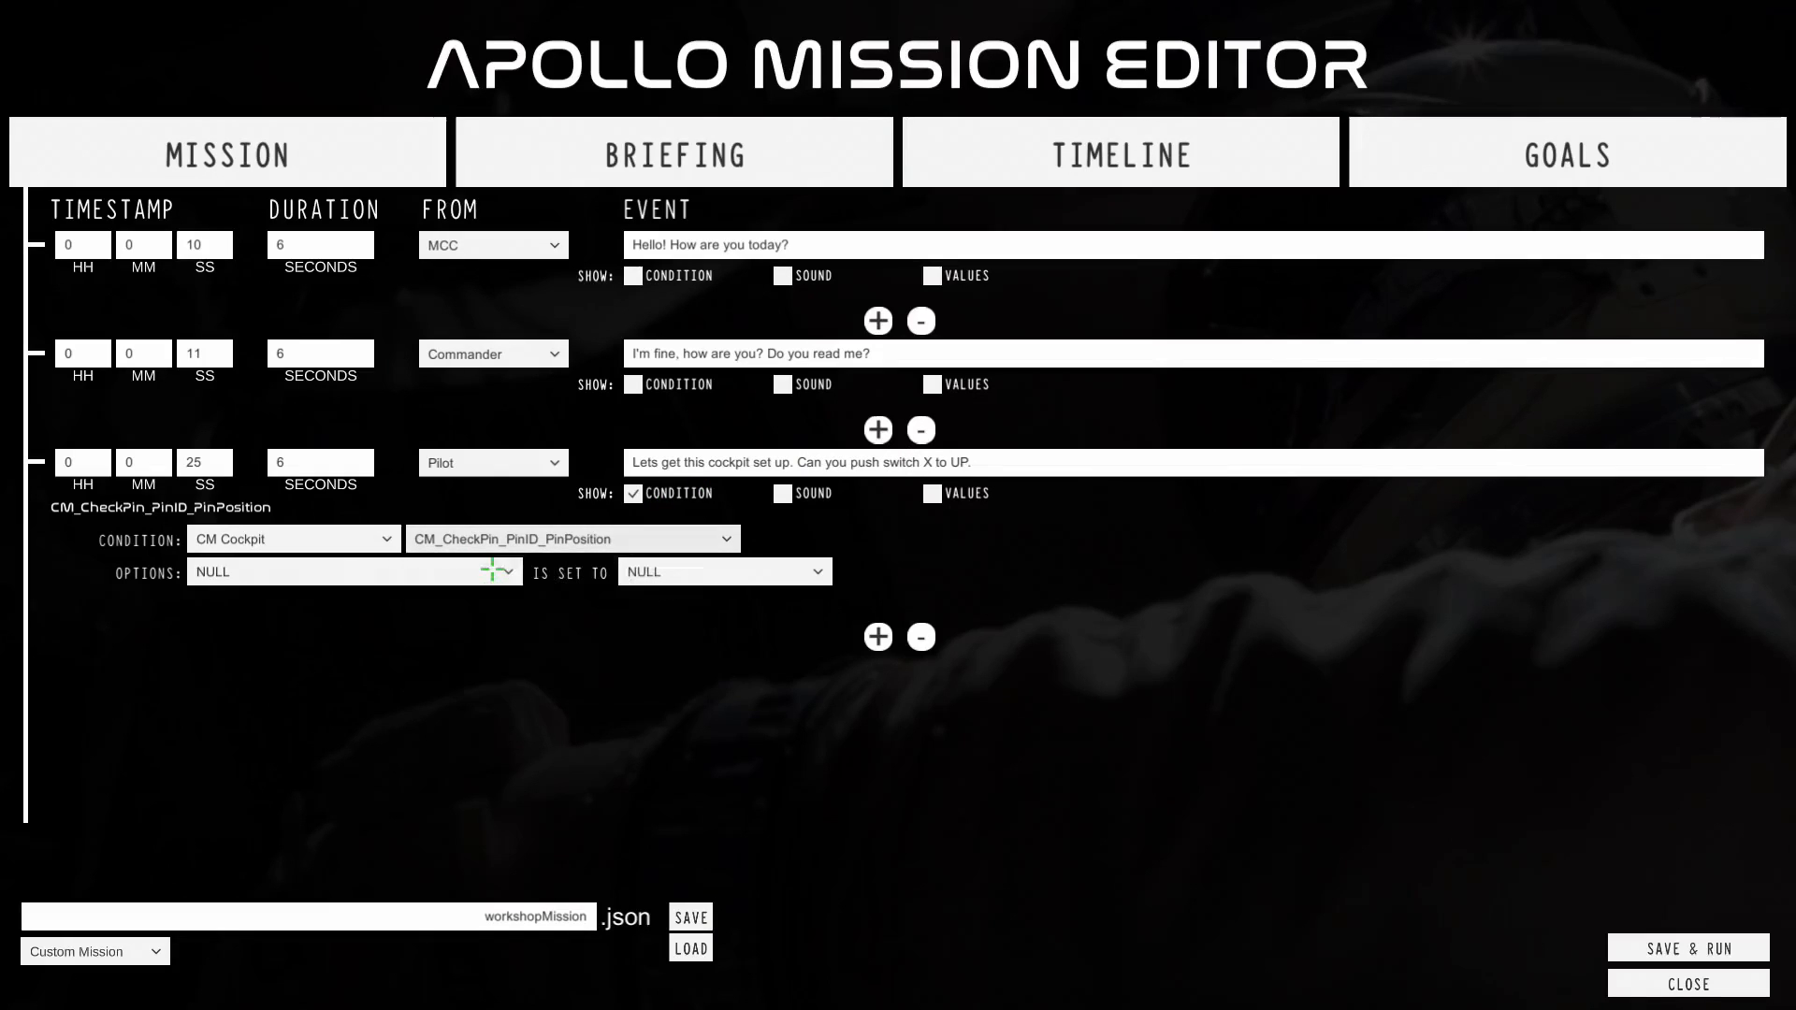
Set the pin condition's options so that P122_OpticsMode is set to Up.
click(318, 575)
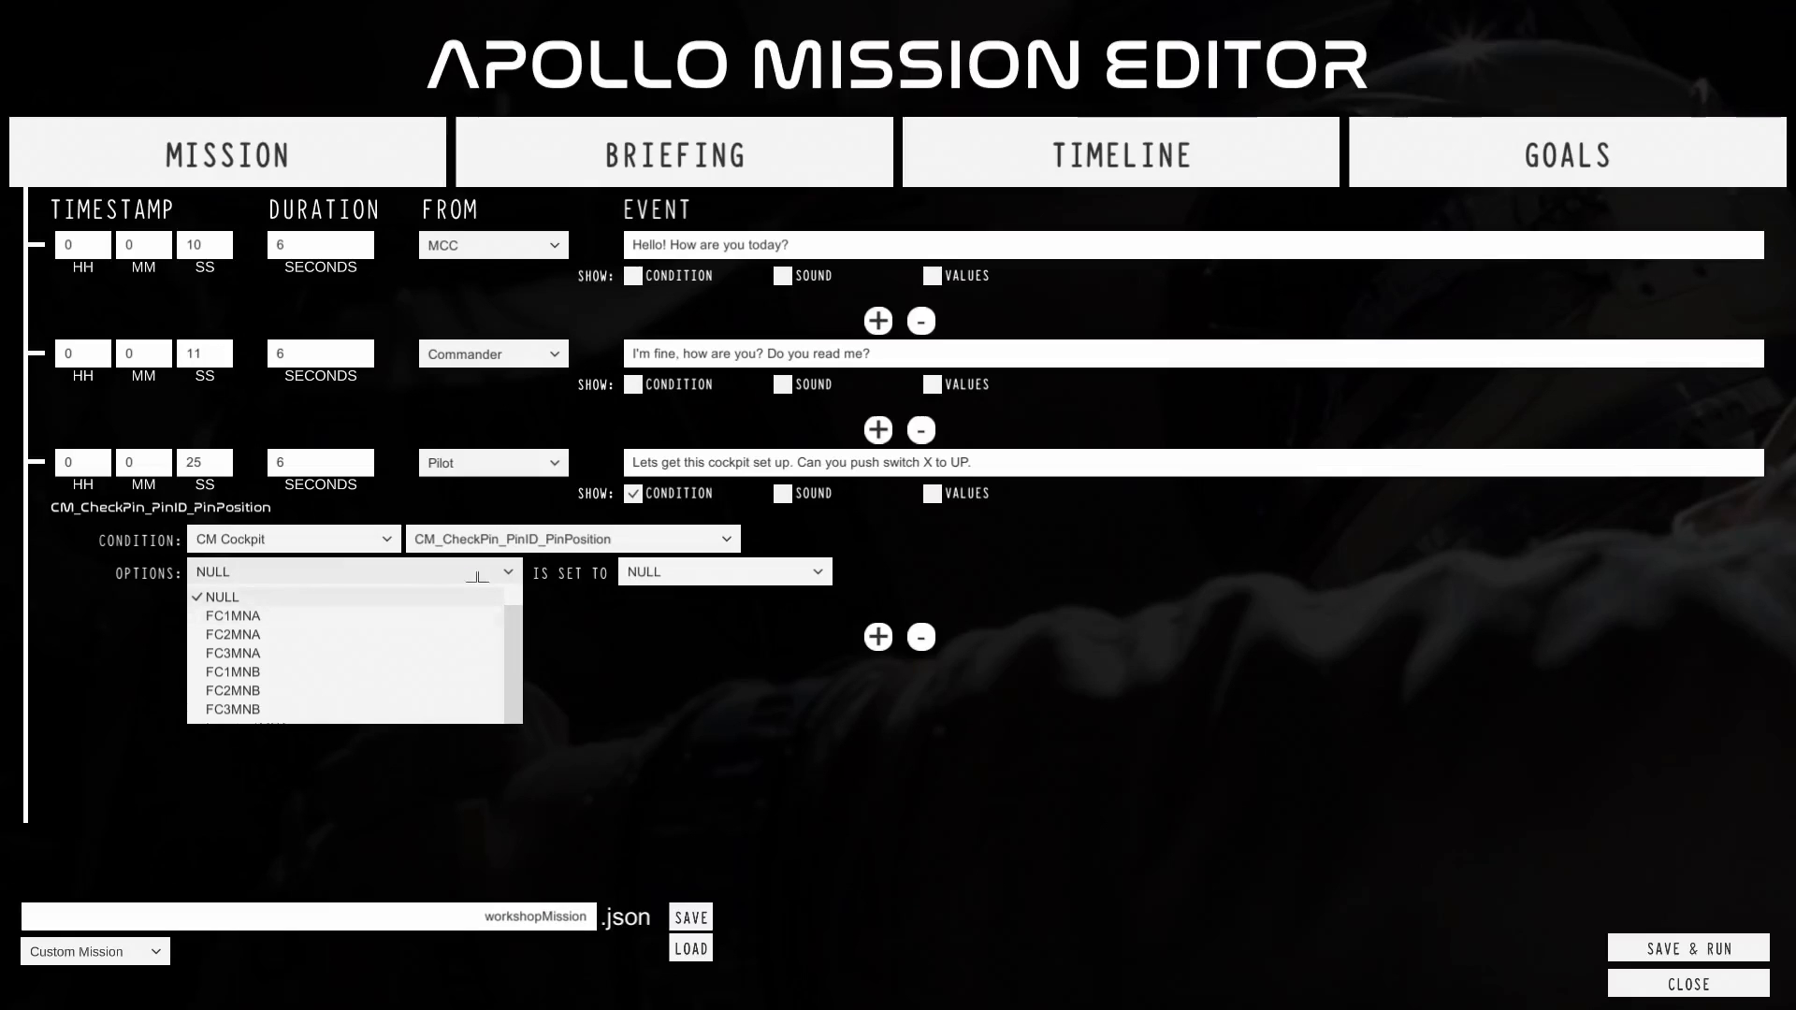
drag(514, 595, 524, 649)
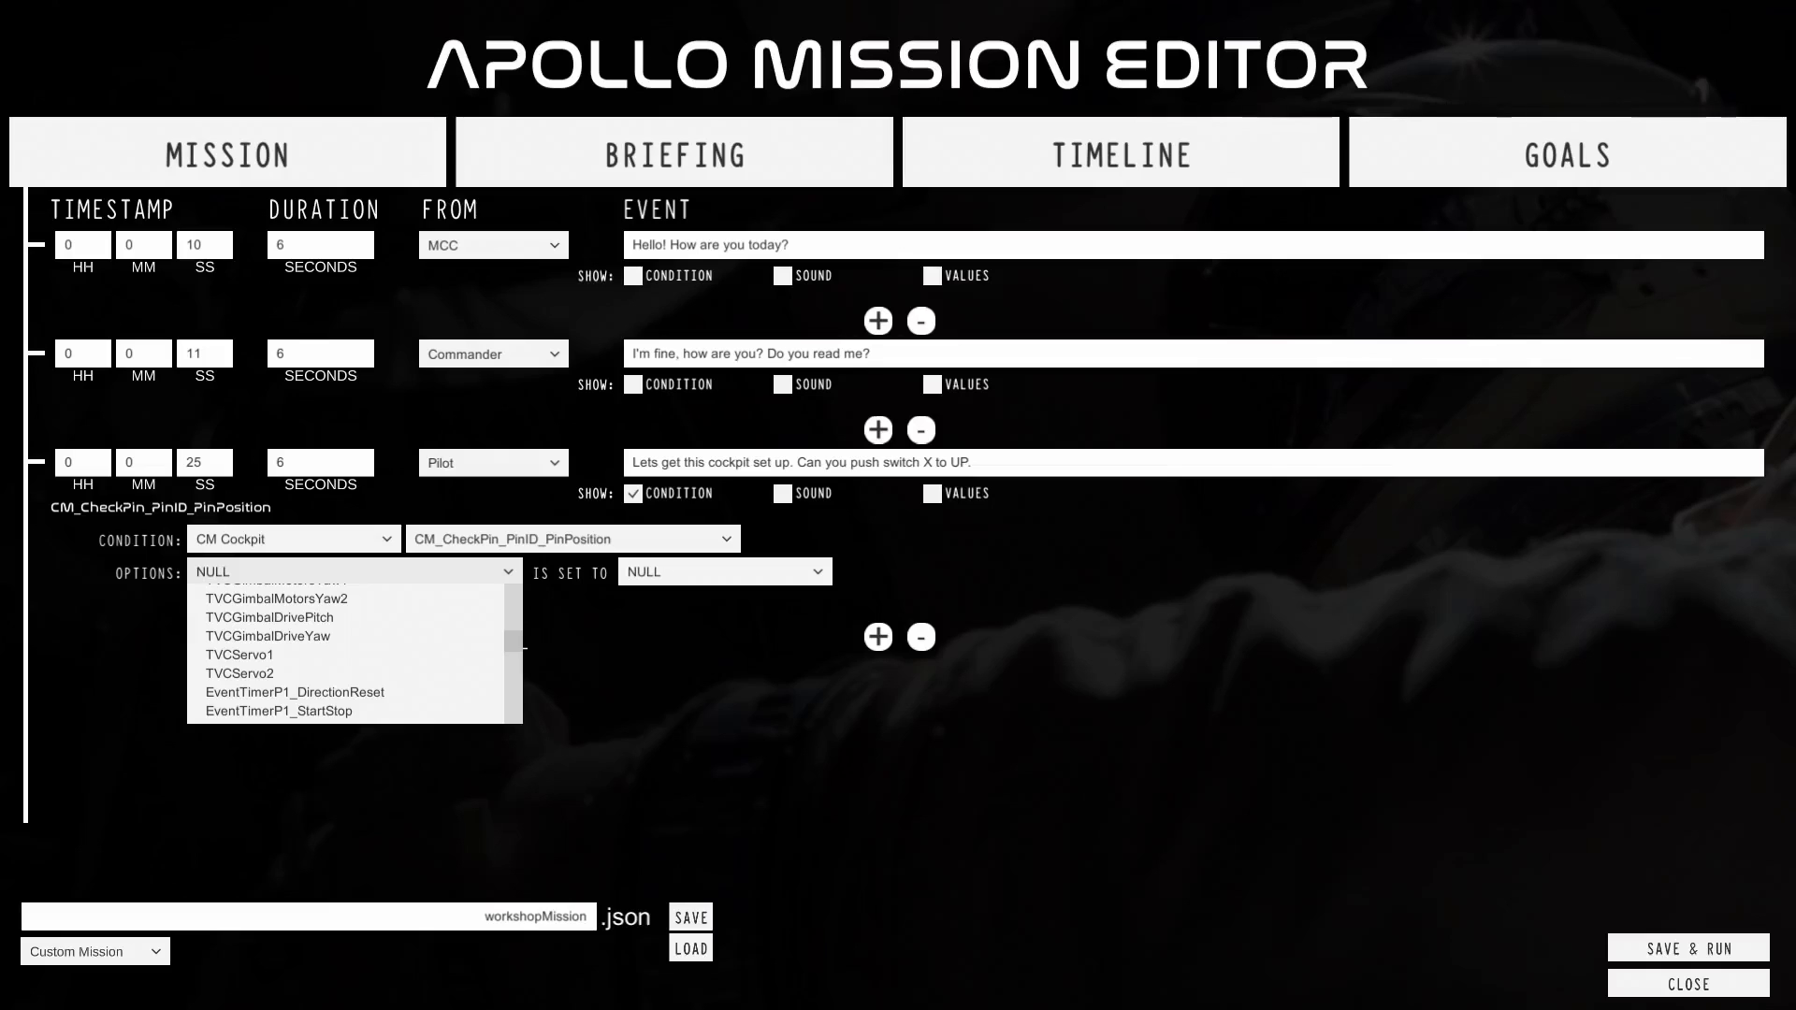
drag(524, 646, 525, 712)
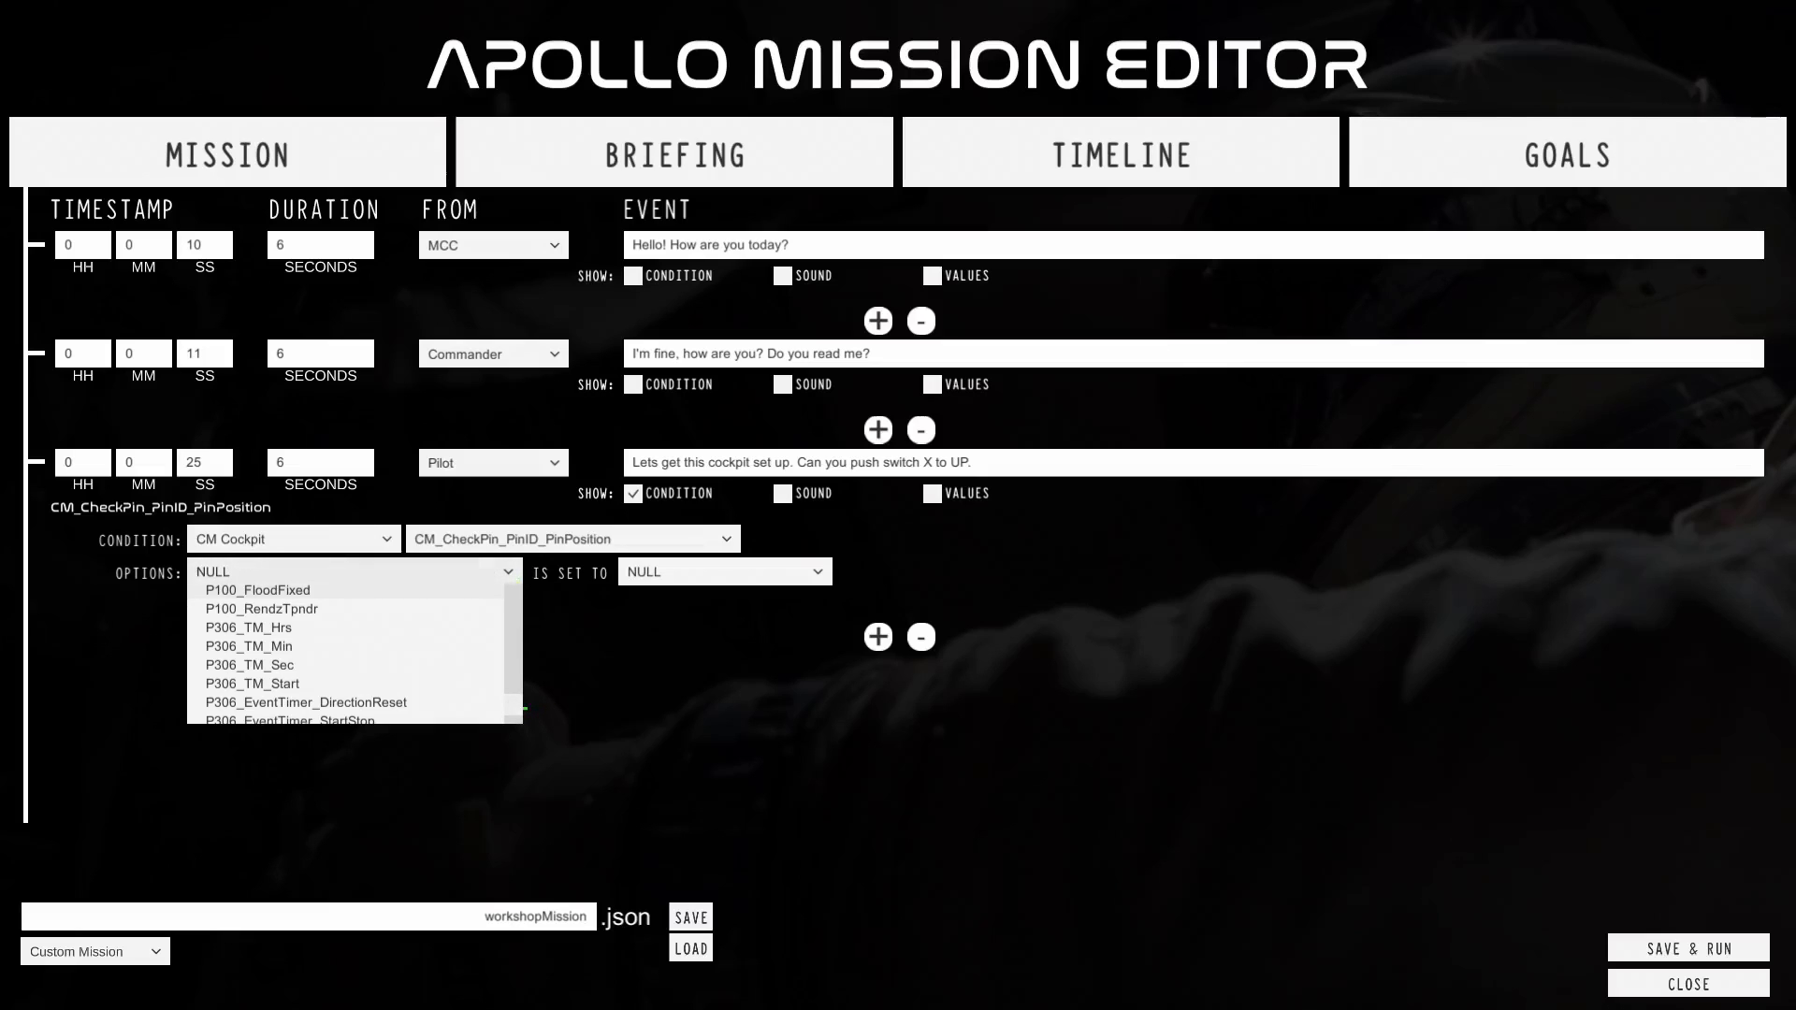
mouse_move(524, 708)
mouse_down()
mouse_move(520, 650)
mouse_move(520, 679)
mouse_up()
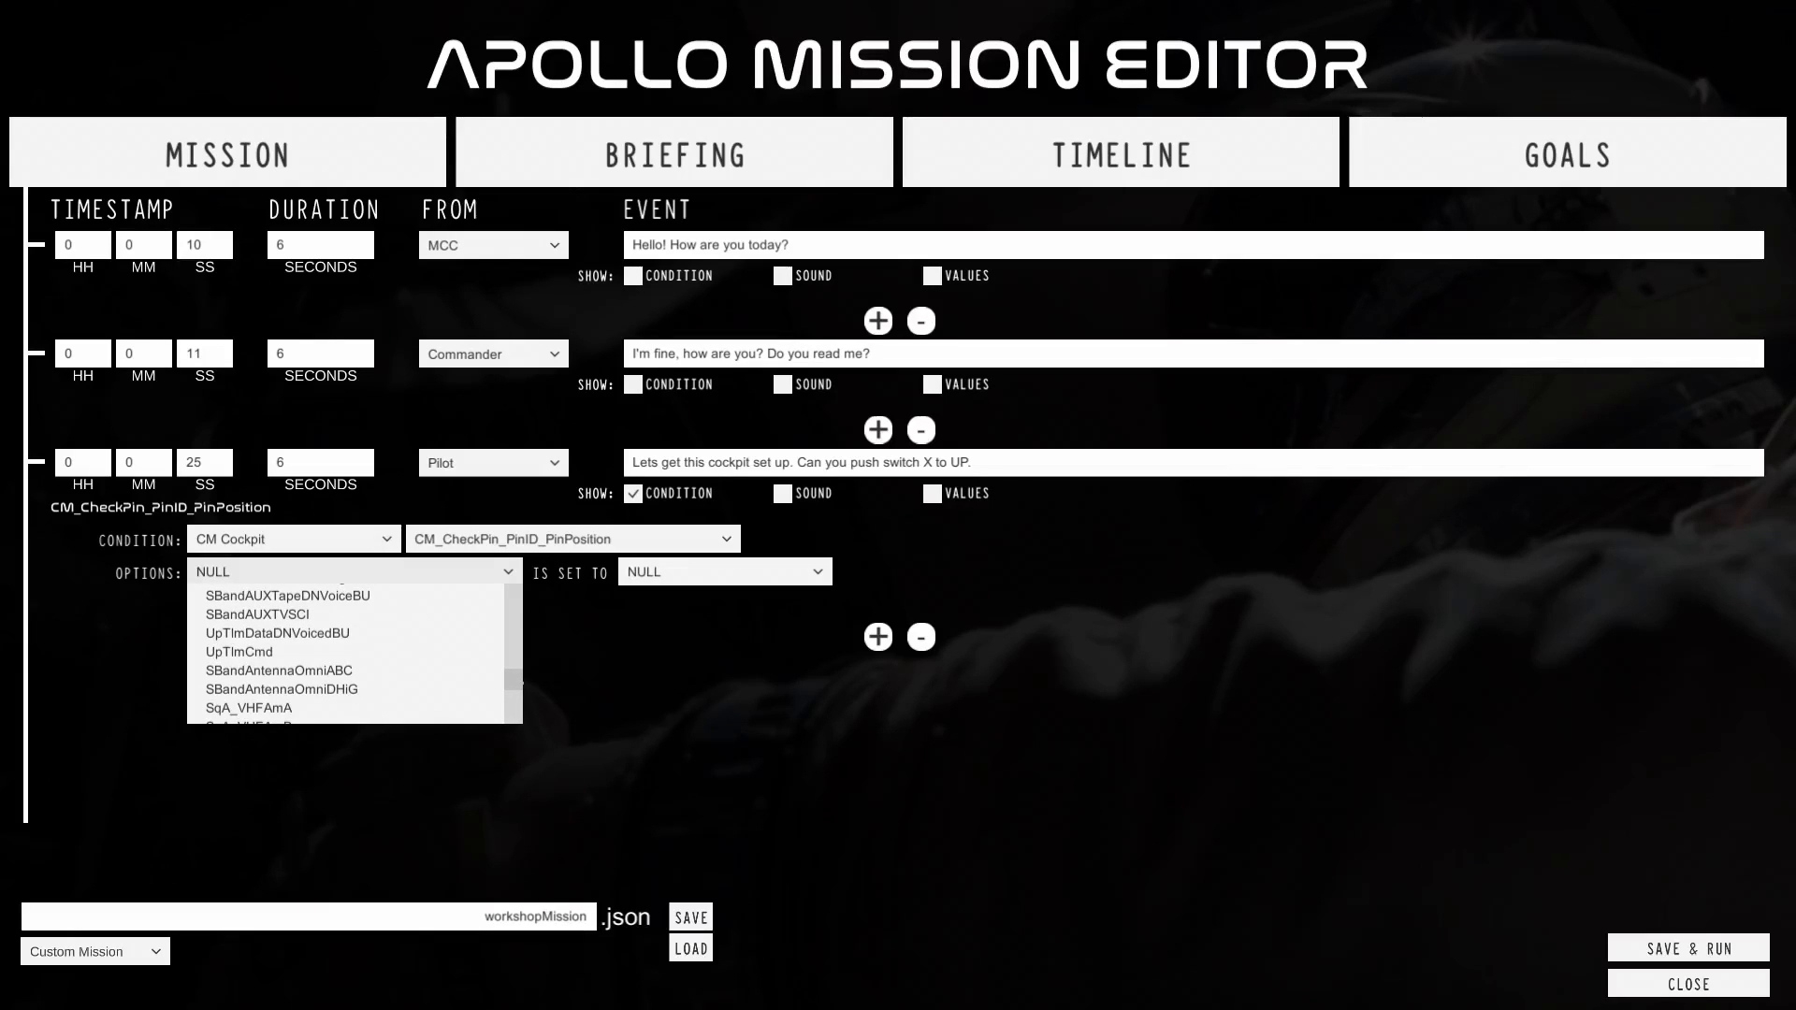
mouse_move(520, 680)
mouse_down()
mouse_move(522, 721)
mouse_move(528, 702)
mouse_up()
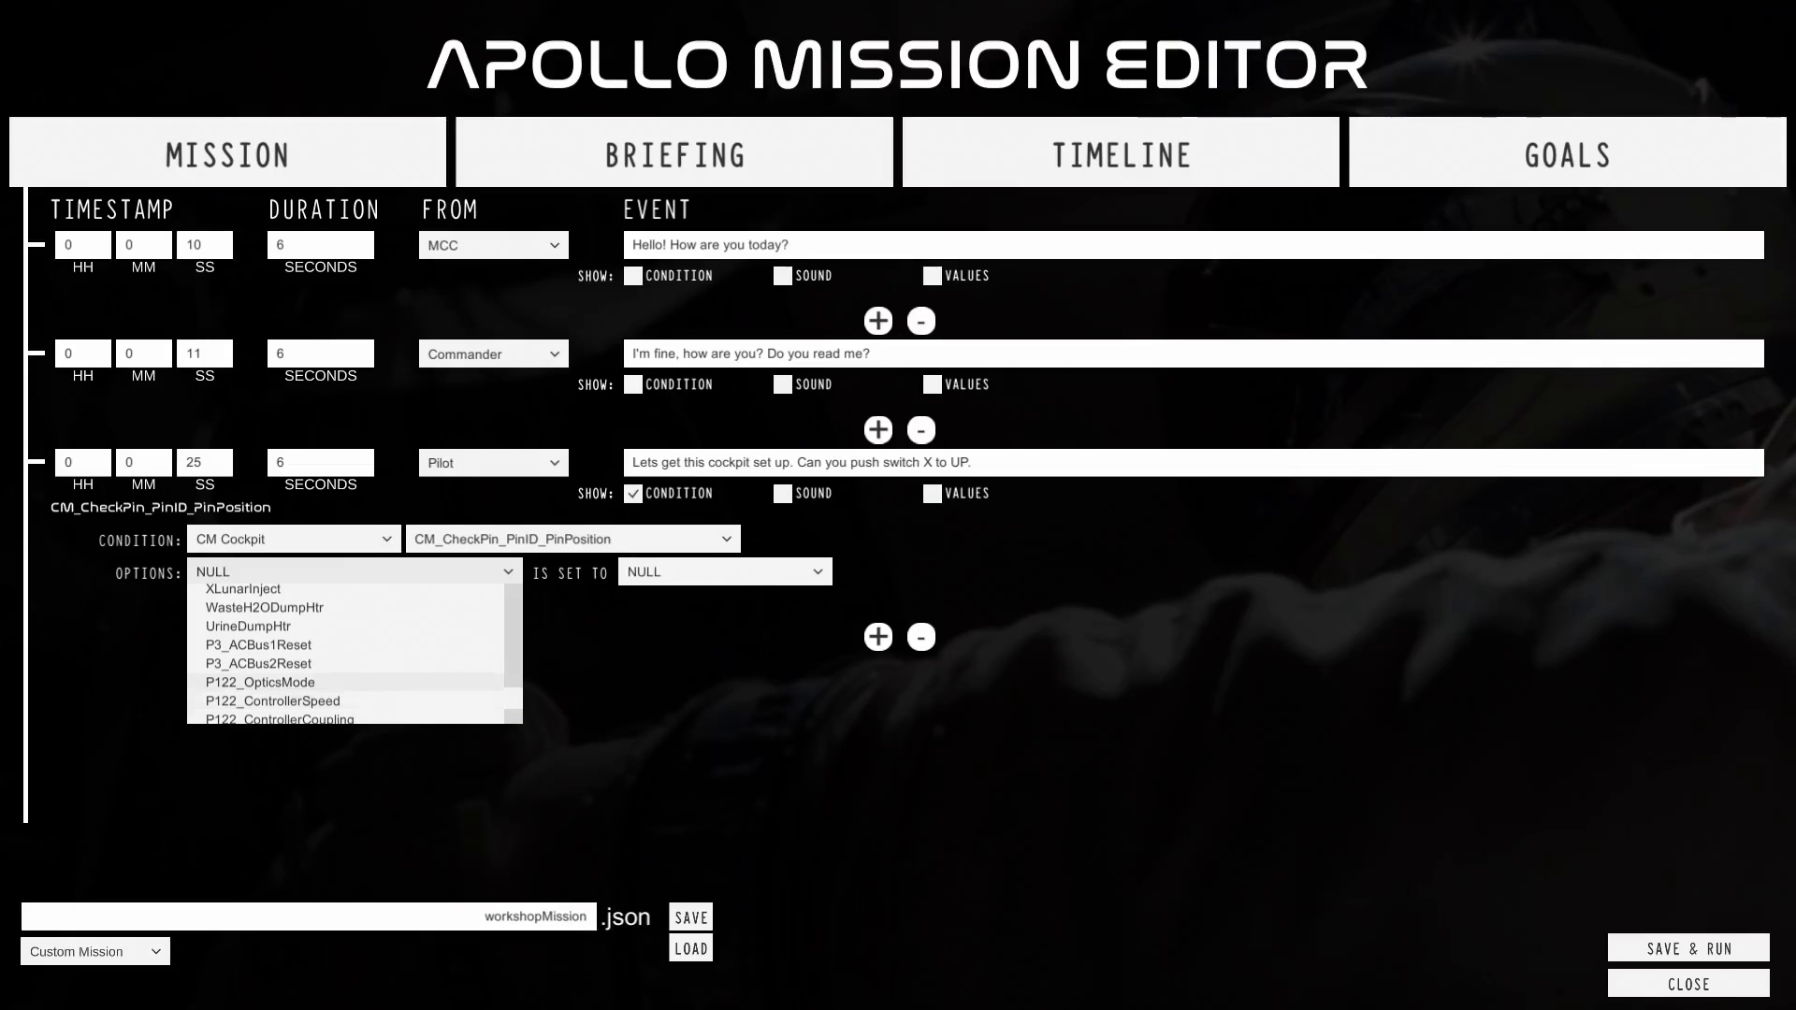
click(280, 682)
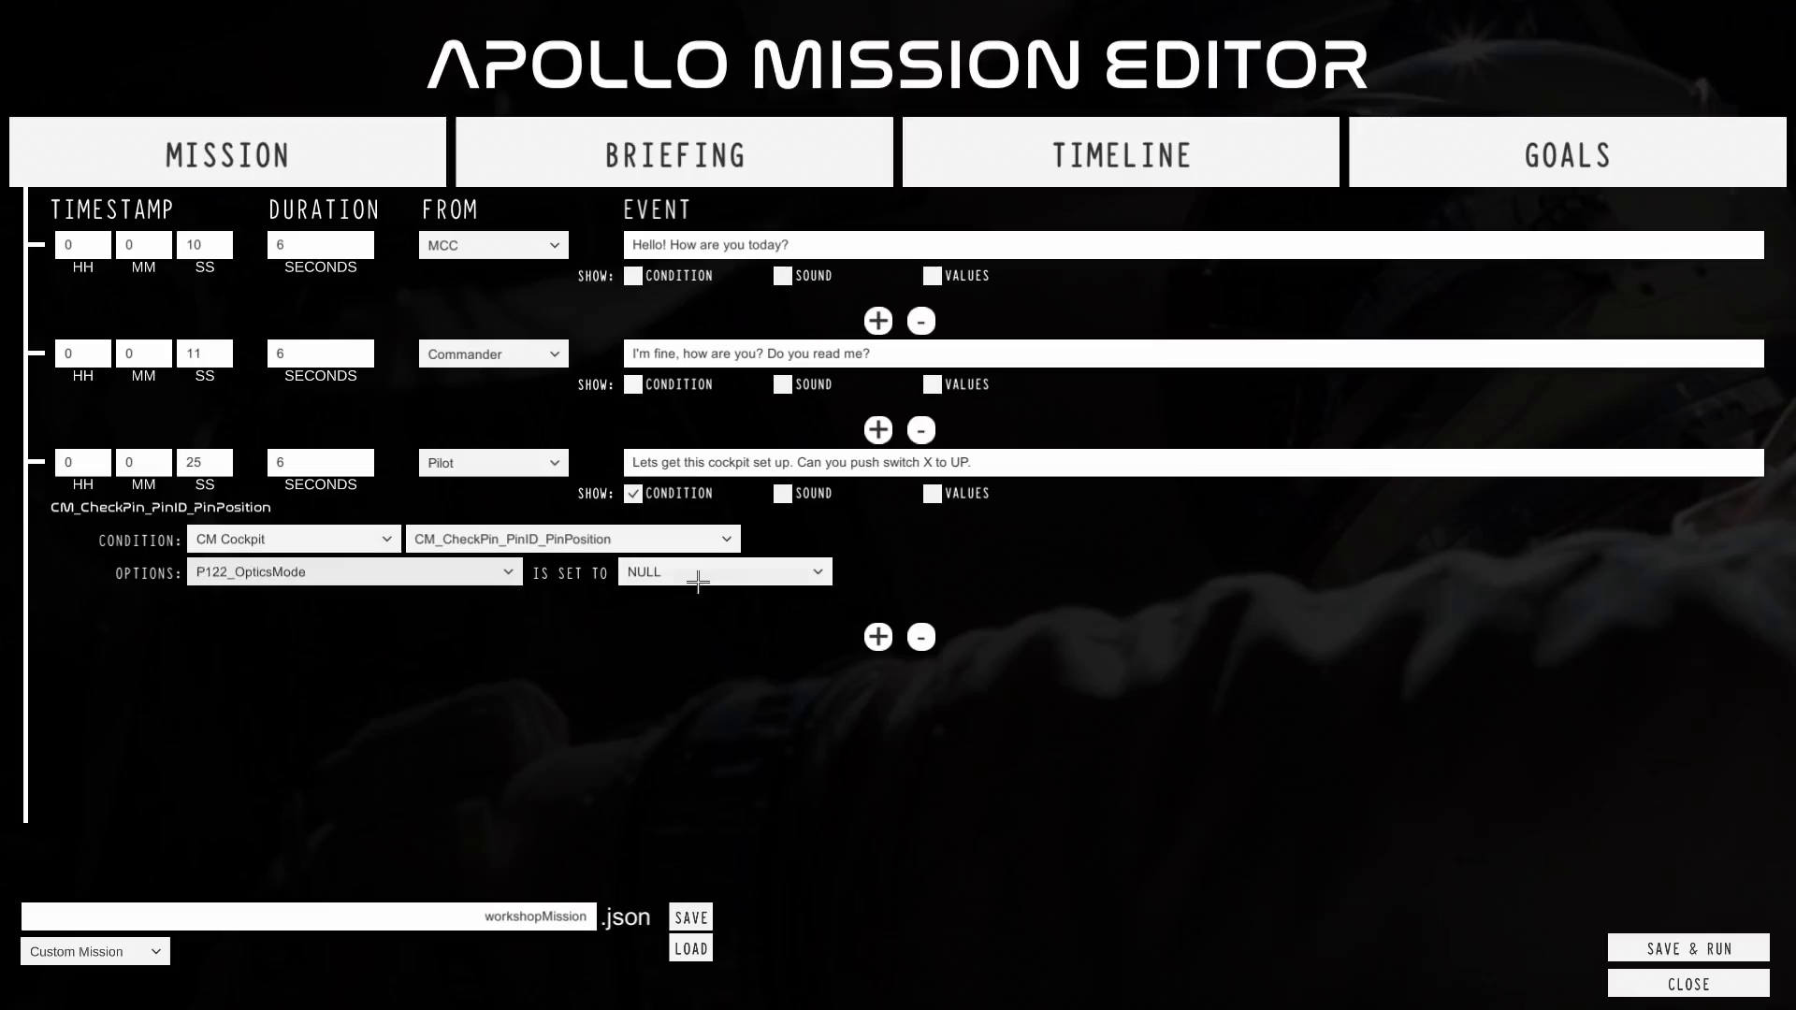
click(693, 574)
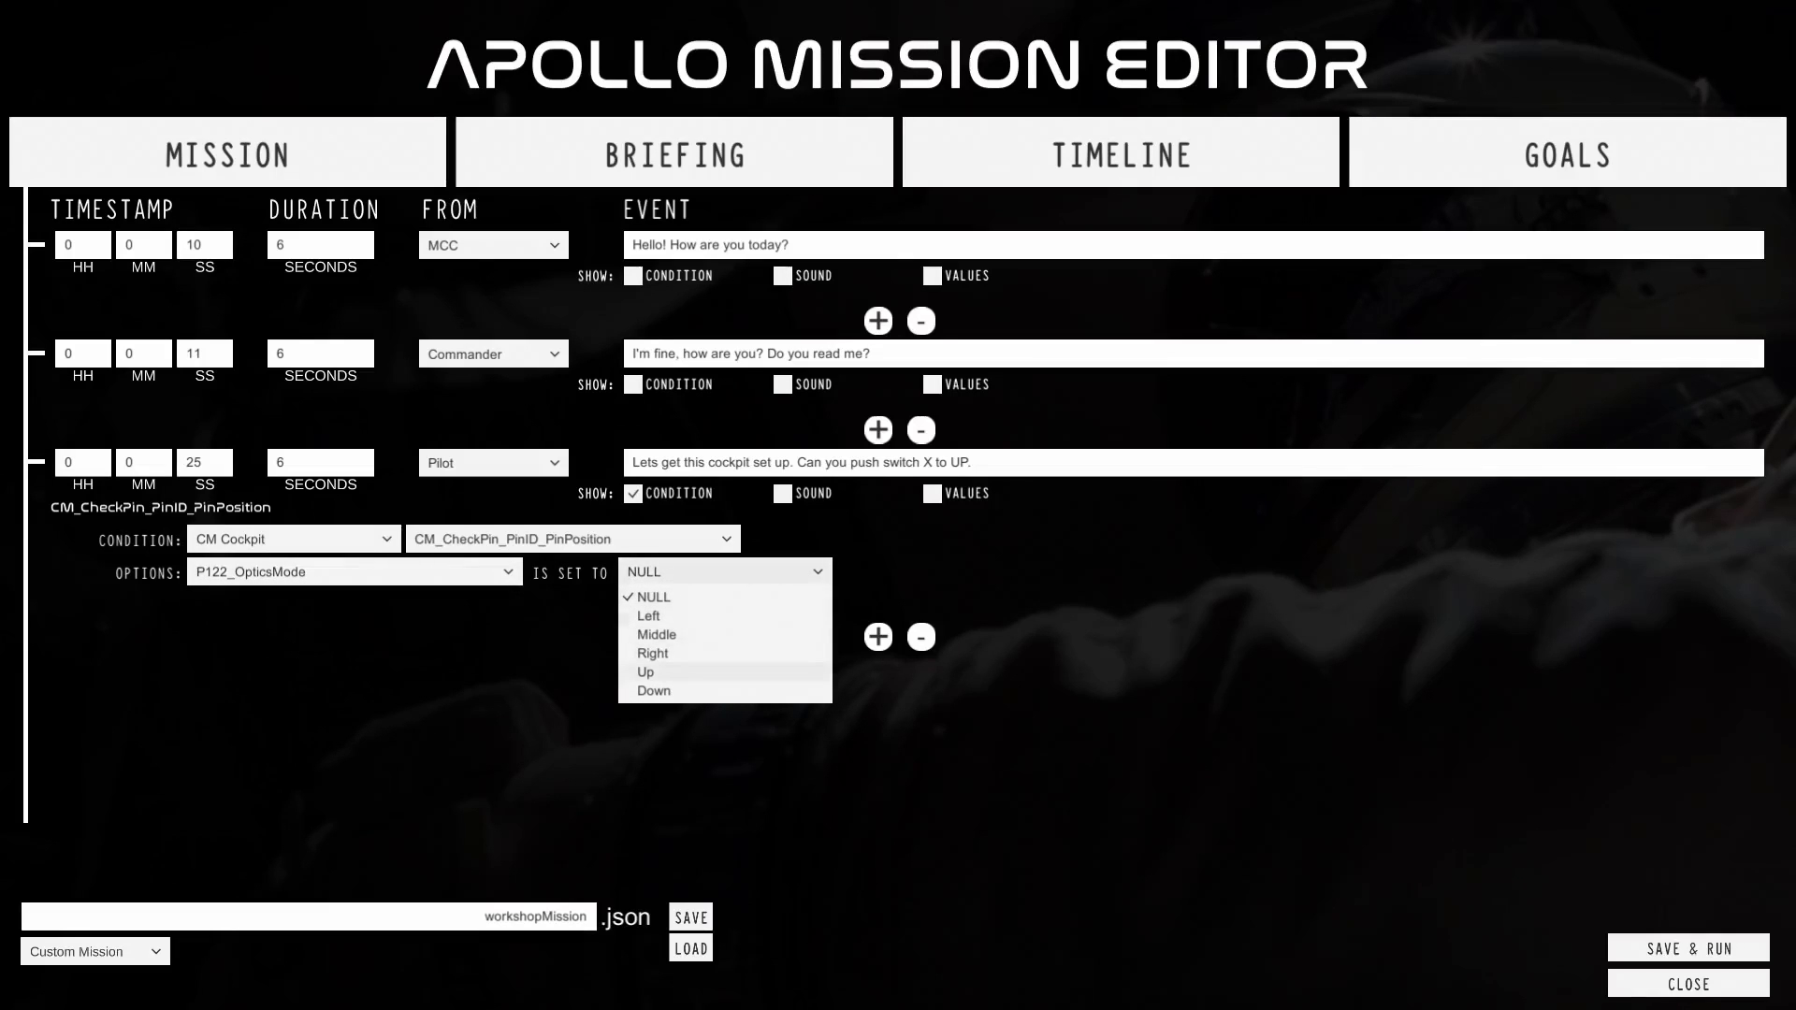
click(685, 672)
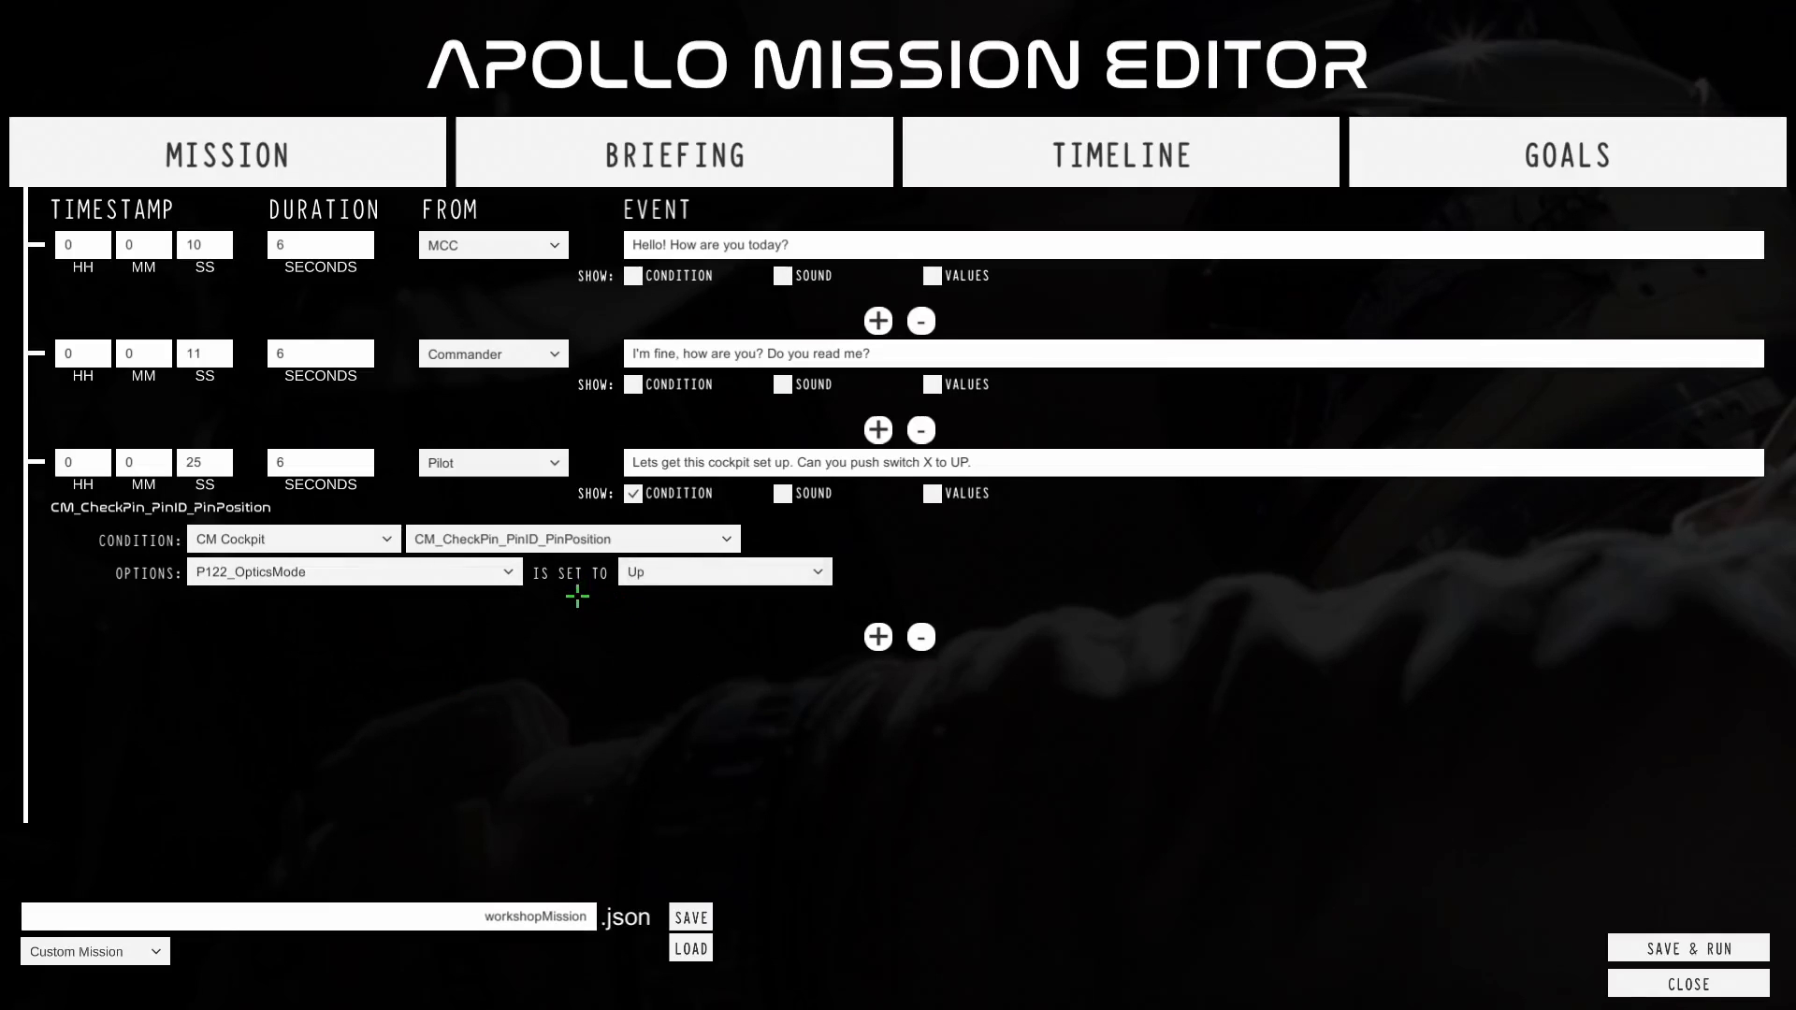
Add a Commander event after the Pilot event with the message "Ok, switch flipped to up!".
click(879, 637)
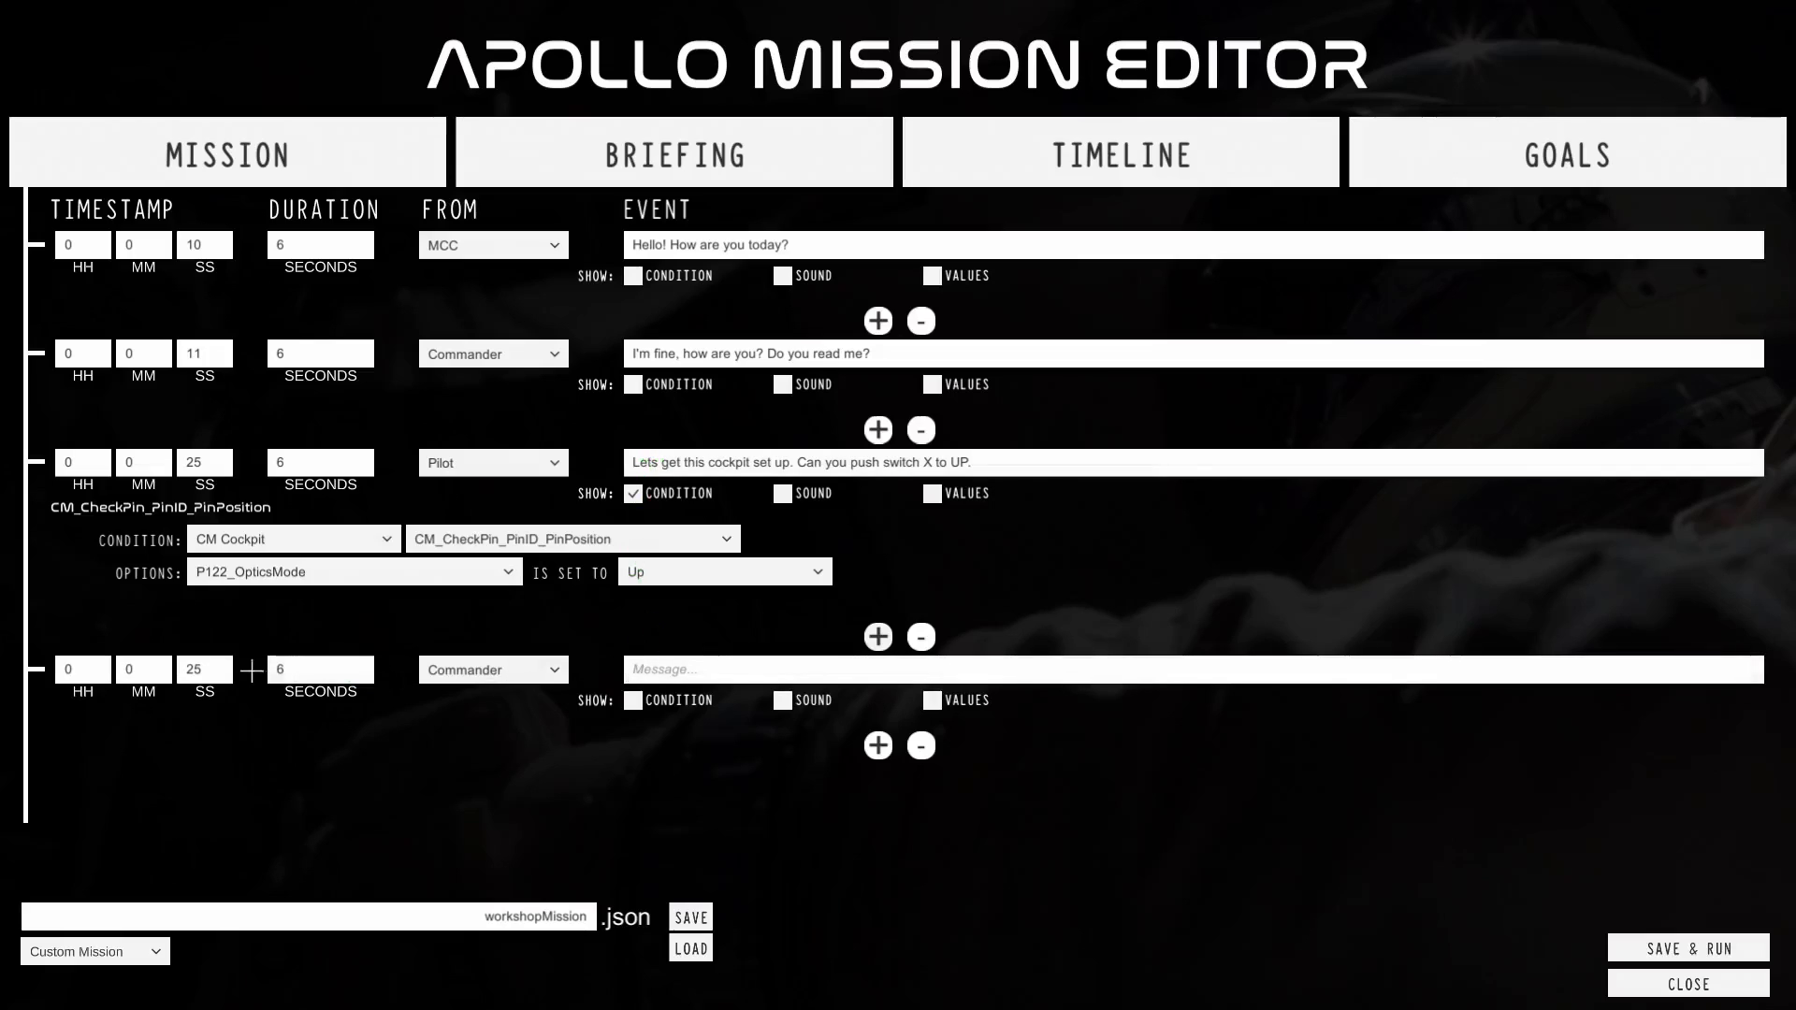
click(196, 669)
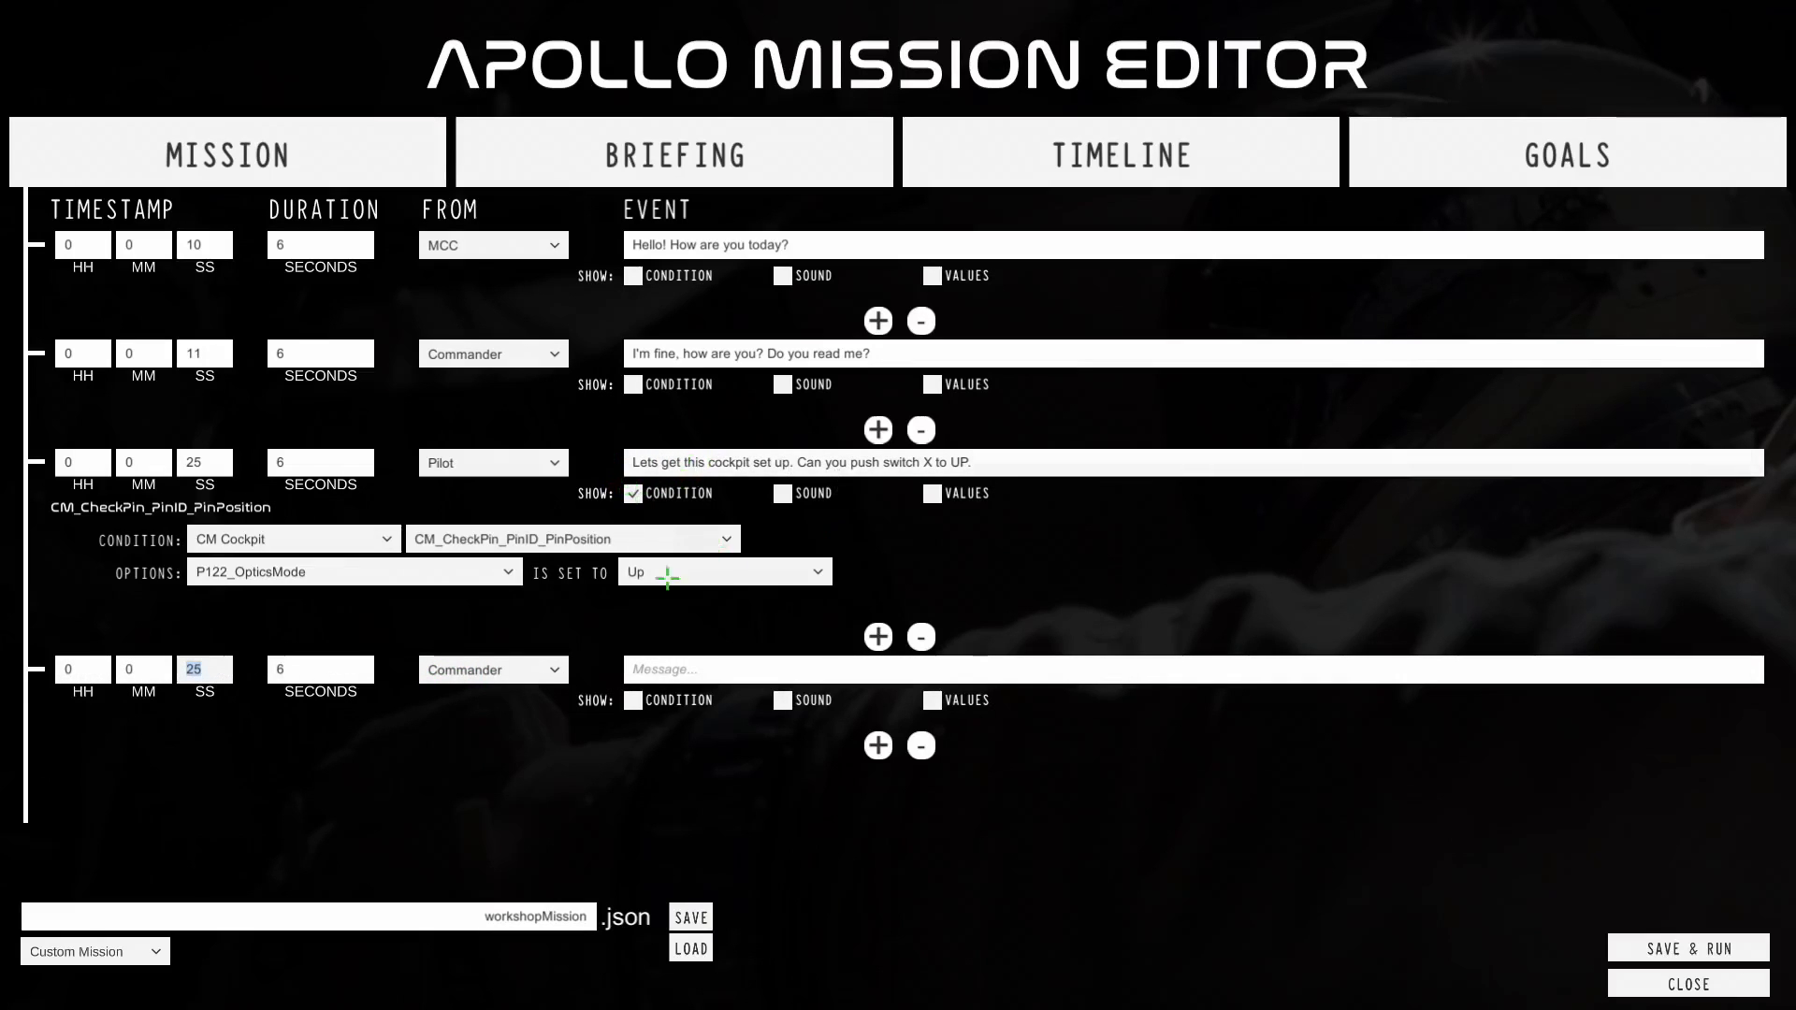
click(355, 739)
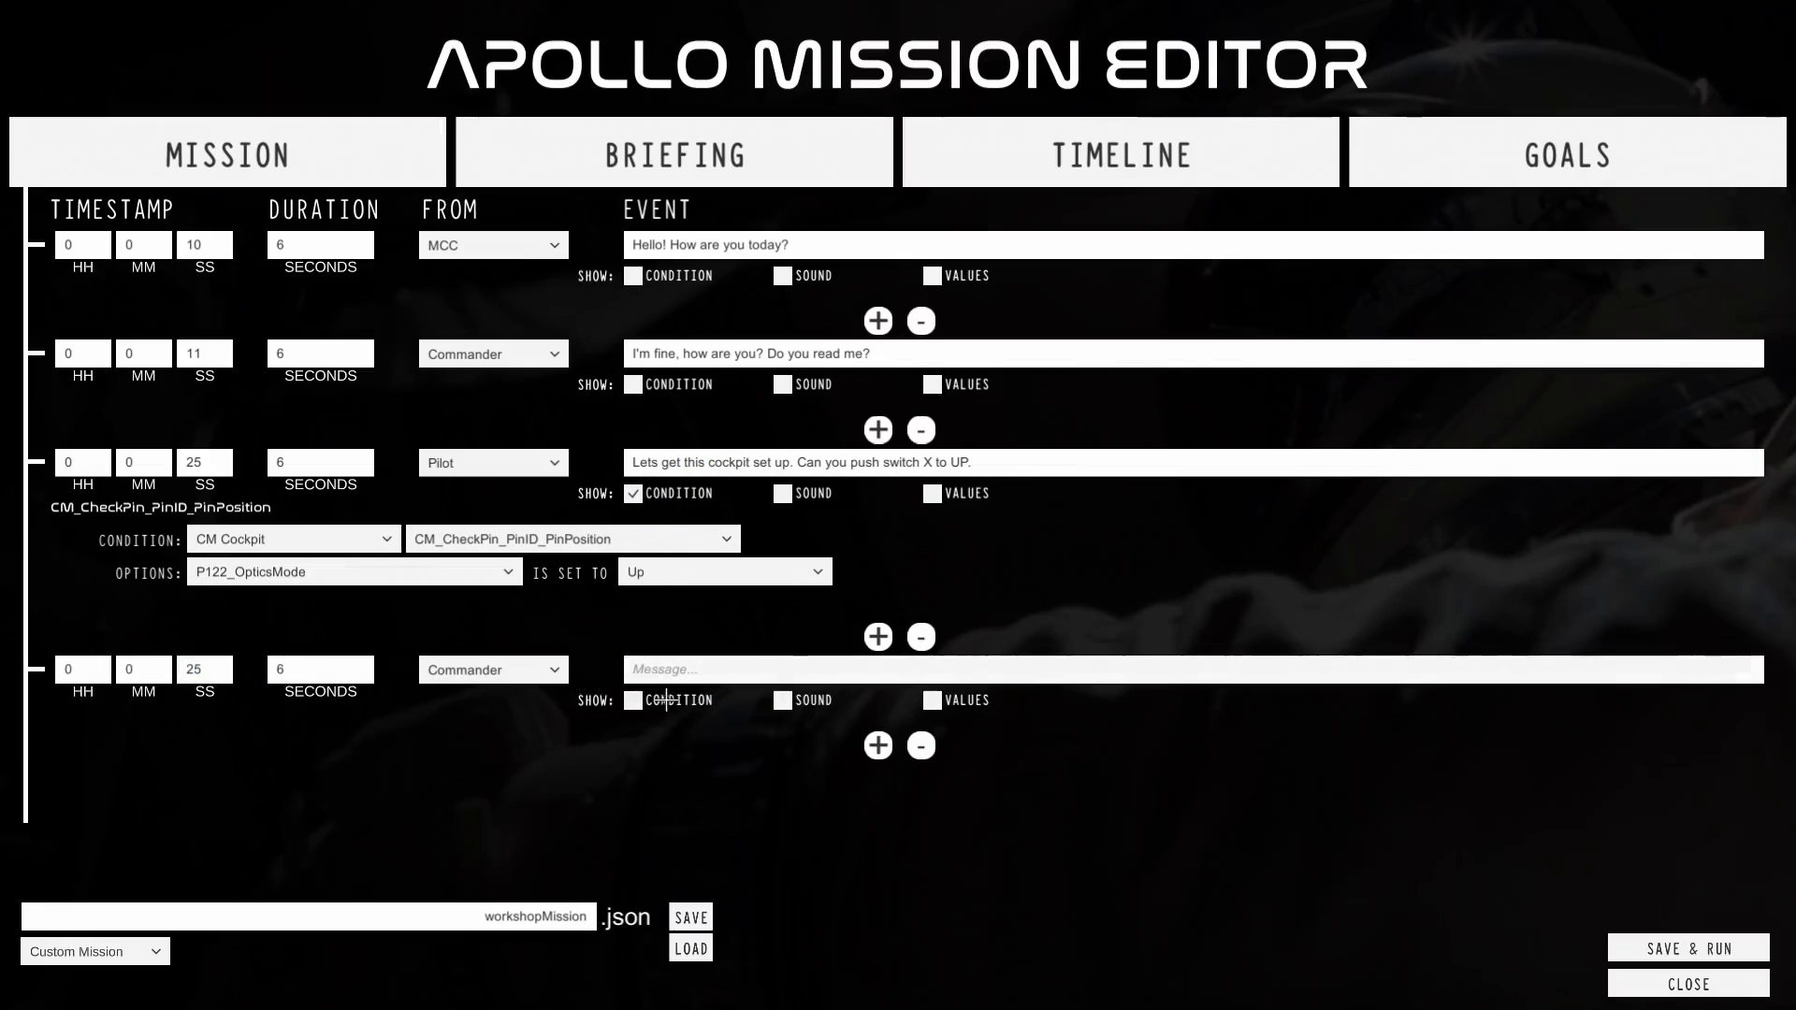
click(692, 668)
text(Ok, )
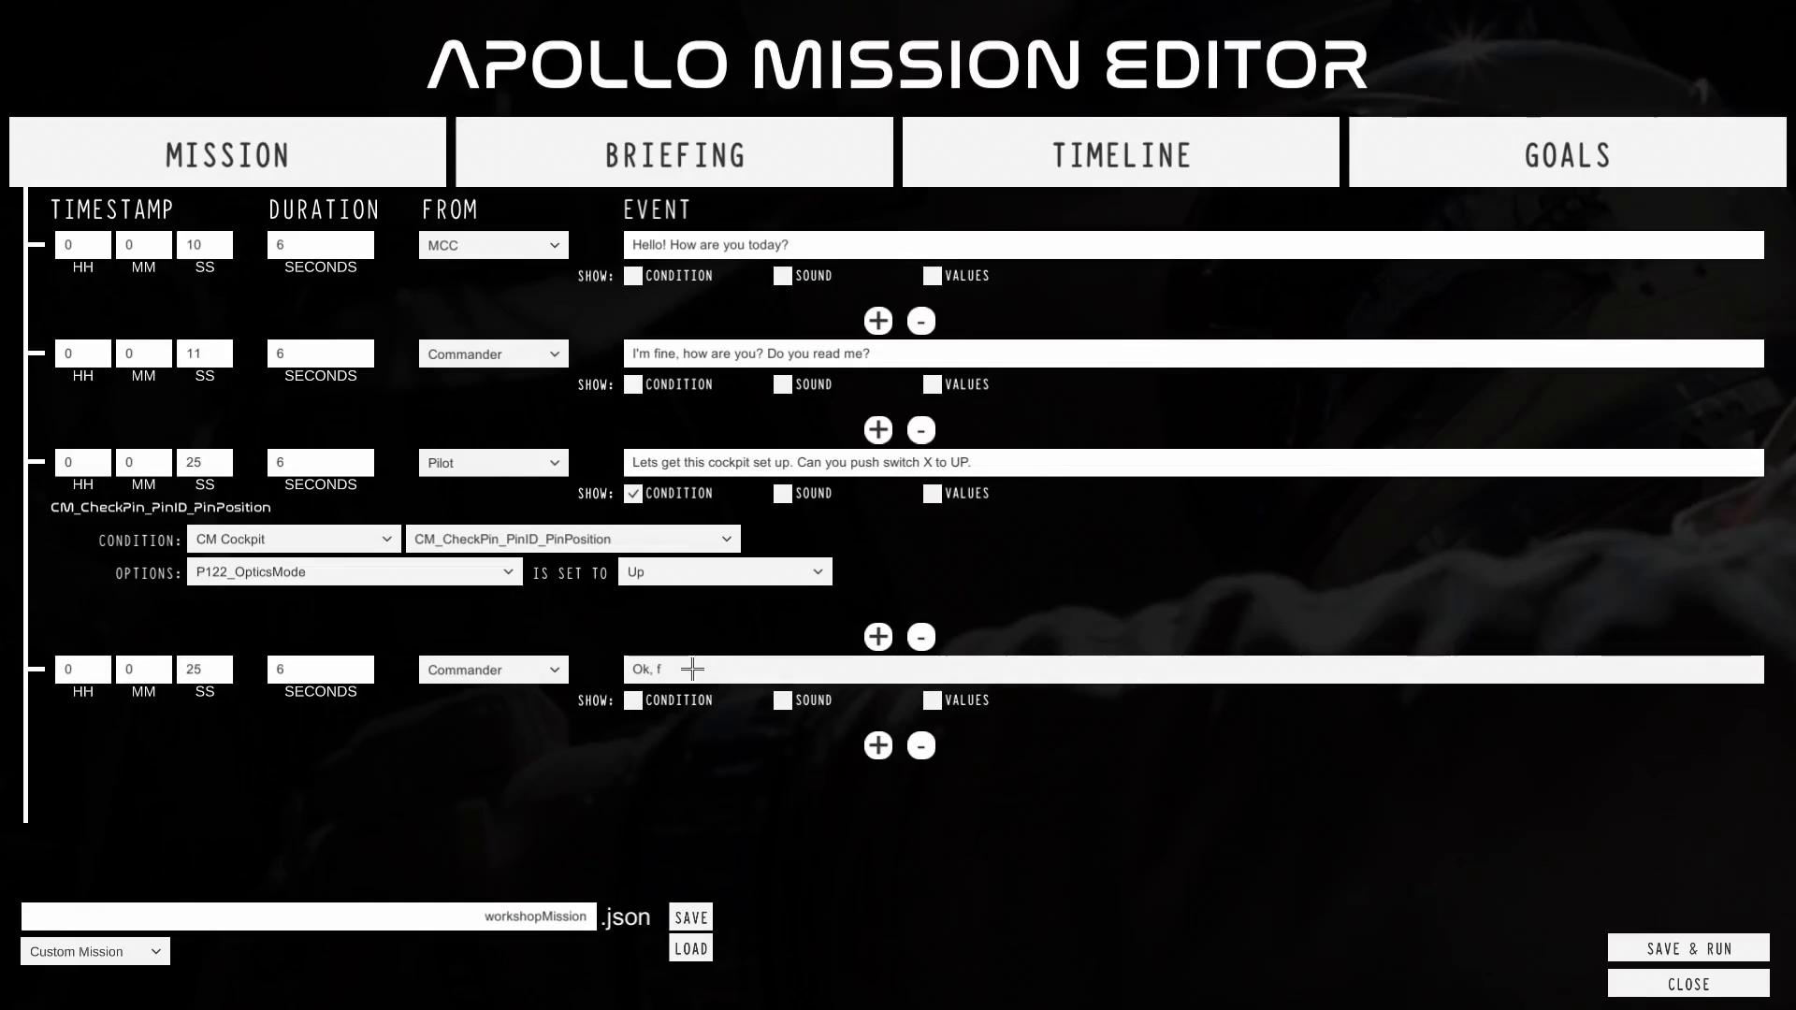
text(swit)
text(ch pul)
key(BackSpace)
key(BackSpace)
text(flipped to up!)
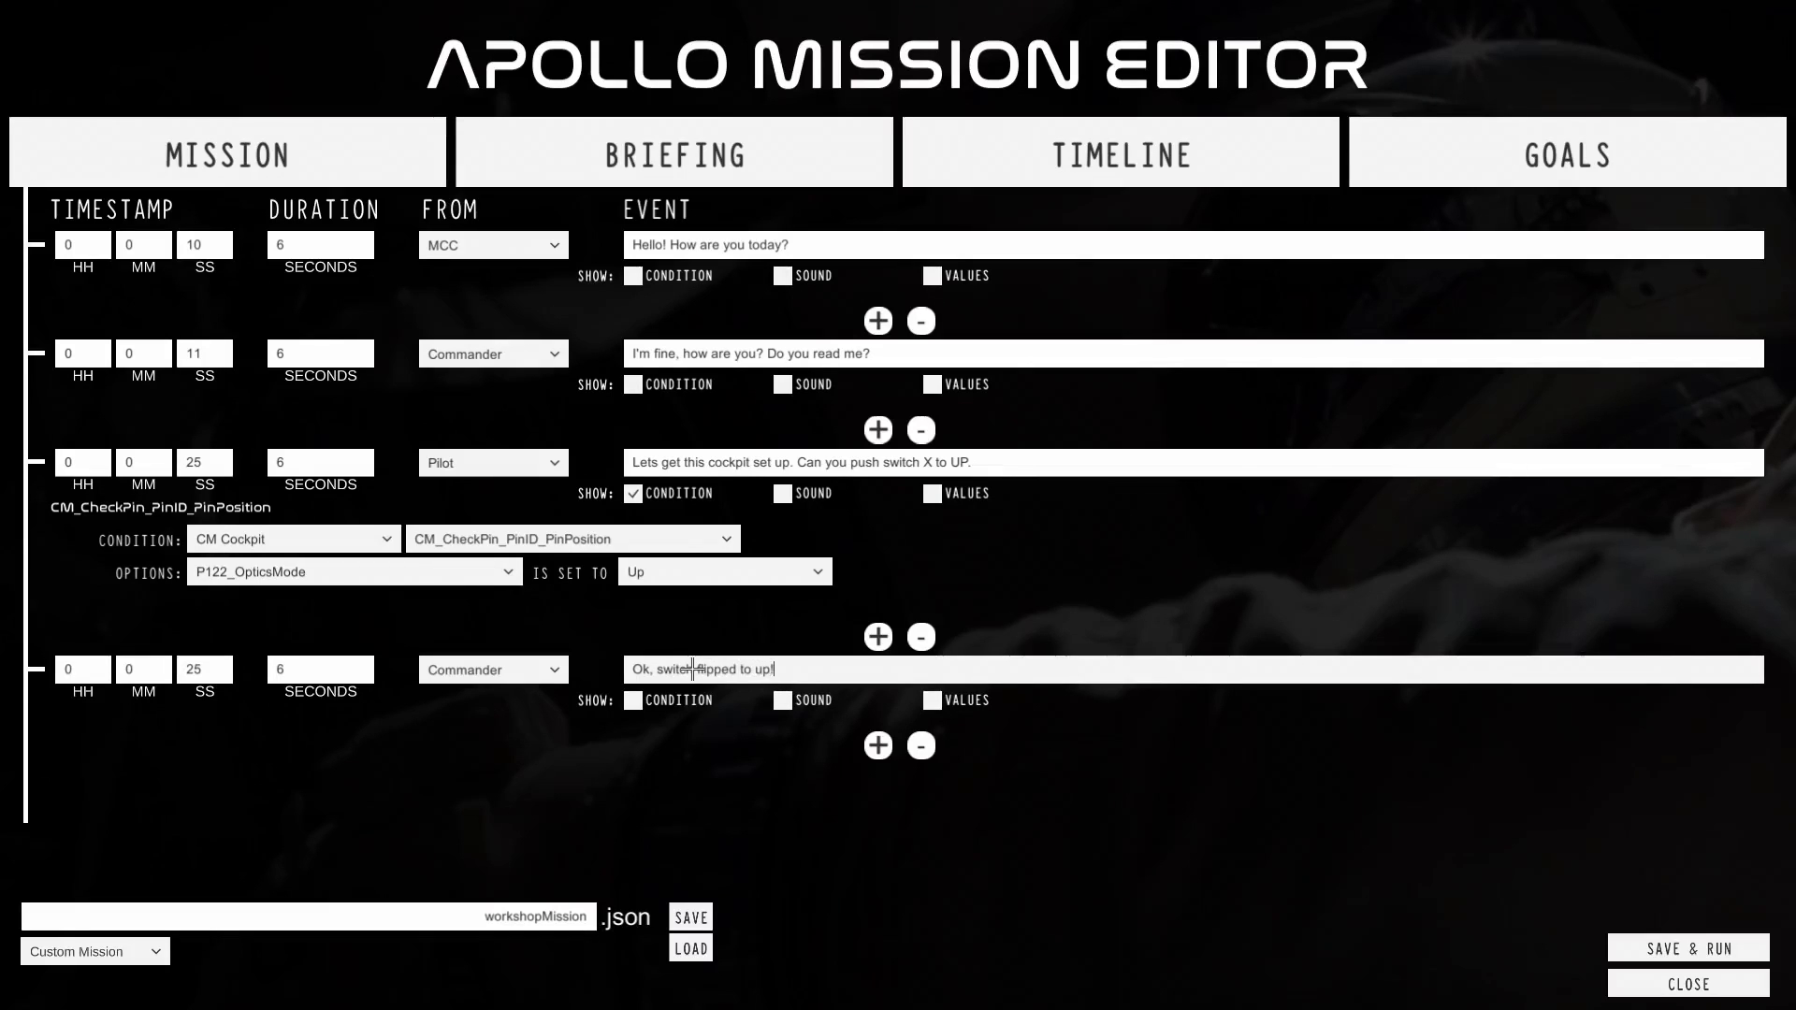
click(601, 830)
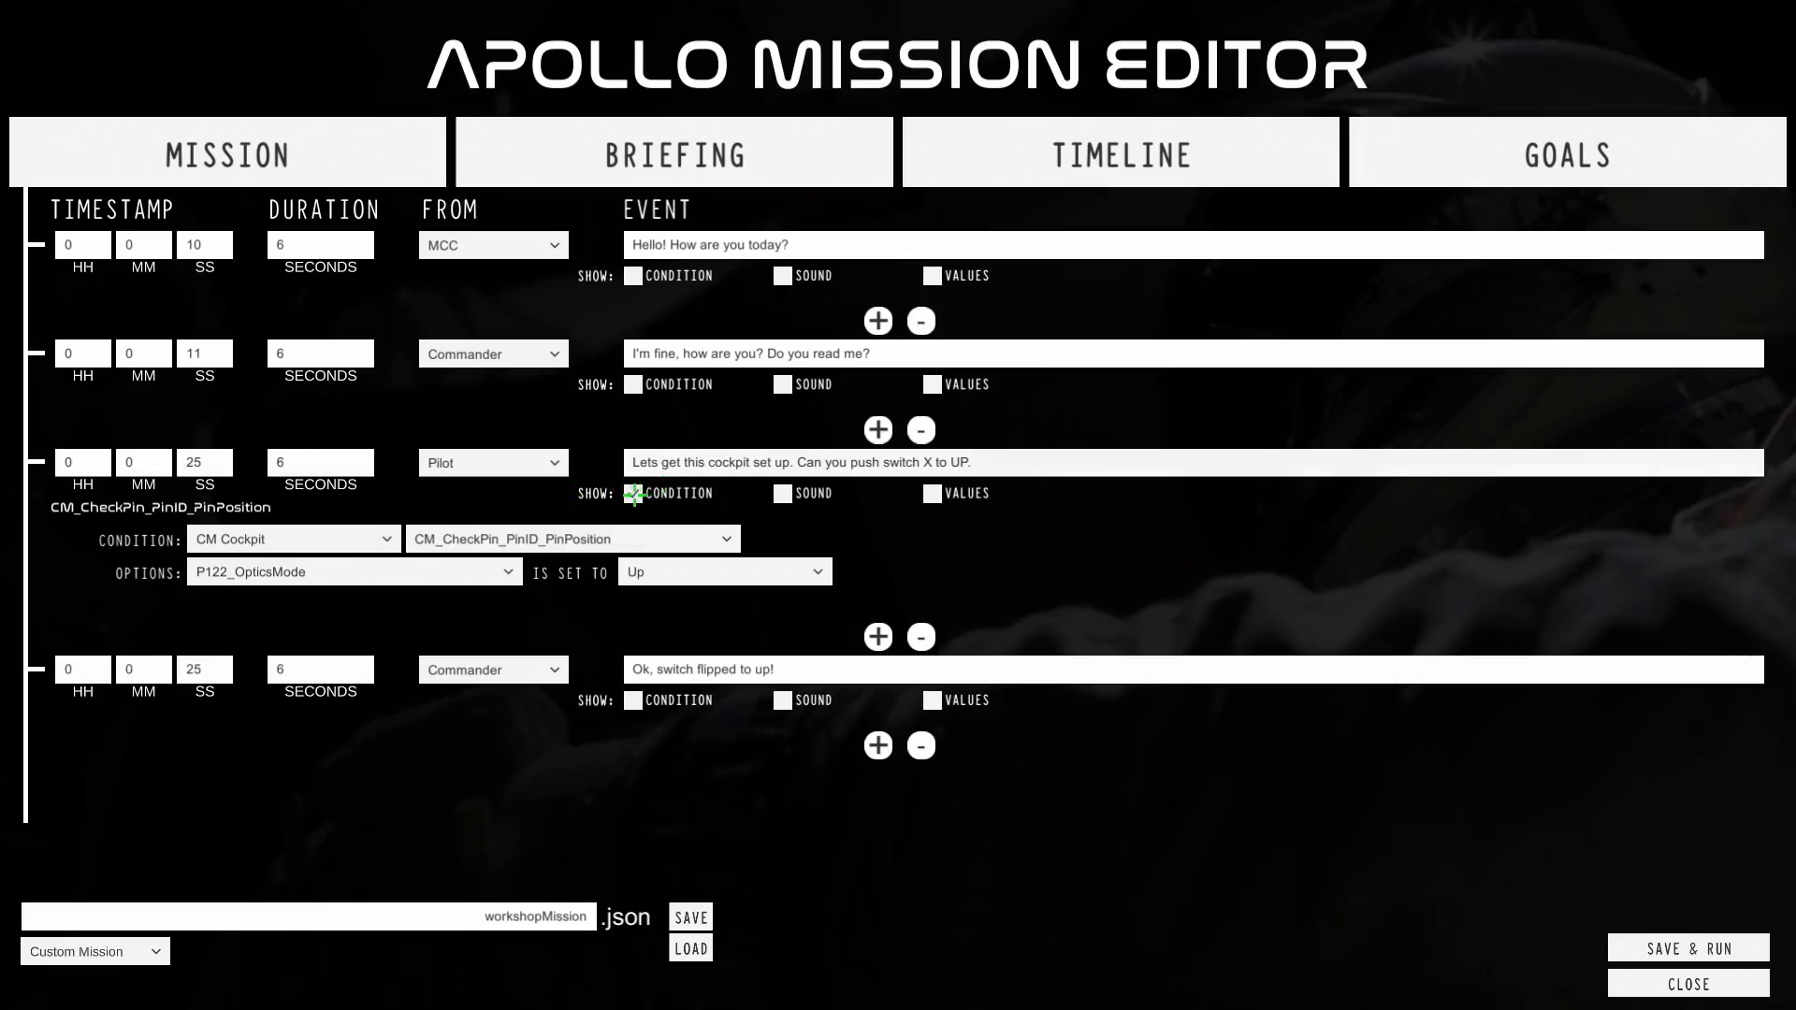
Hide the condition fields of the Pilot event.
click(635, 495)
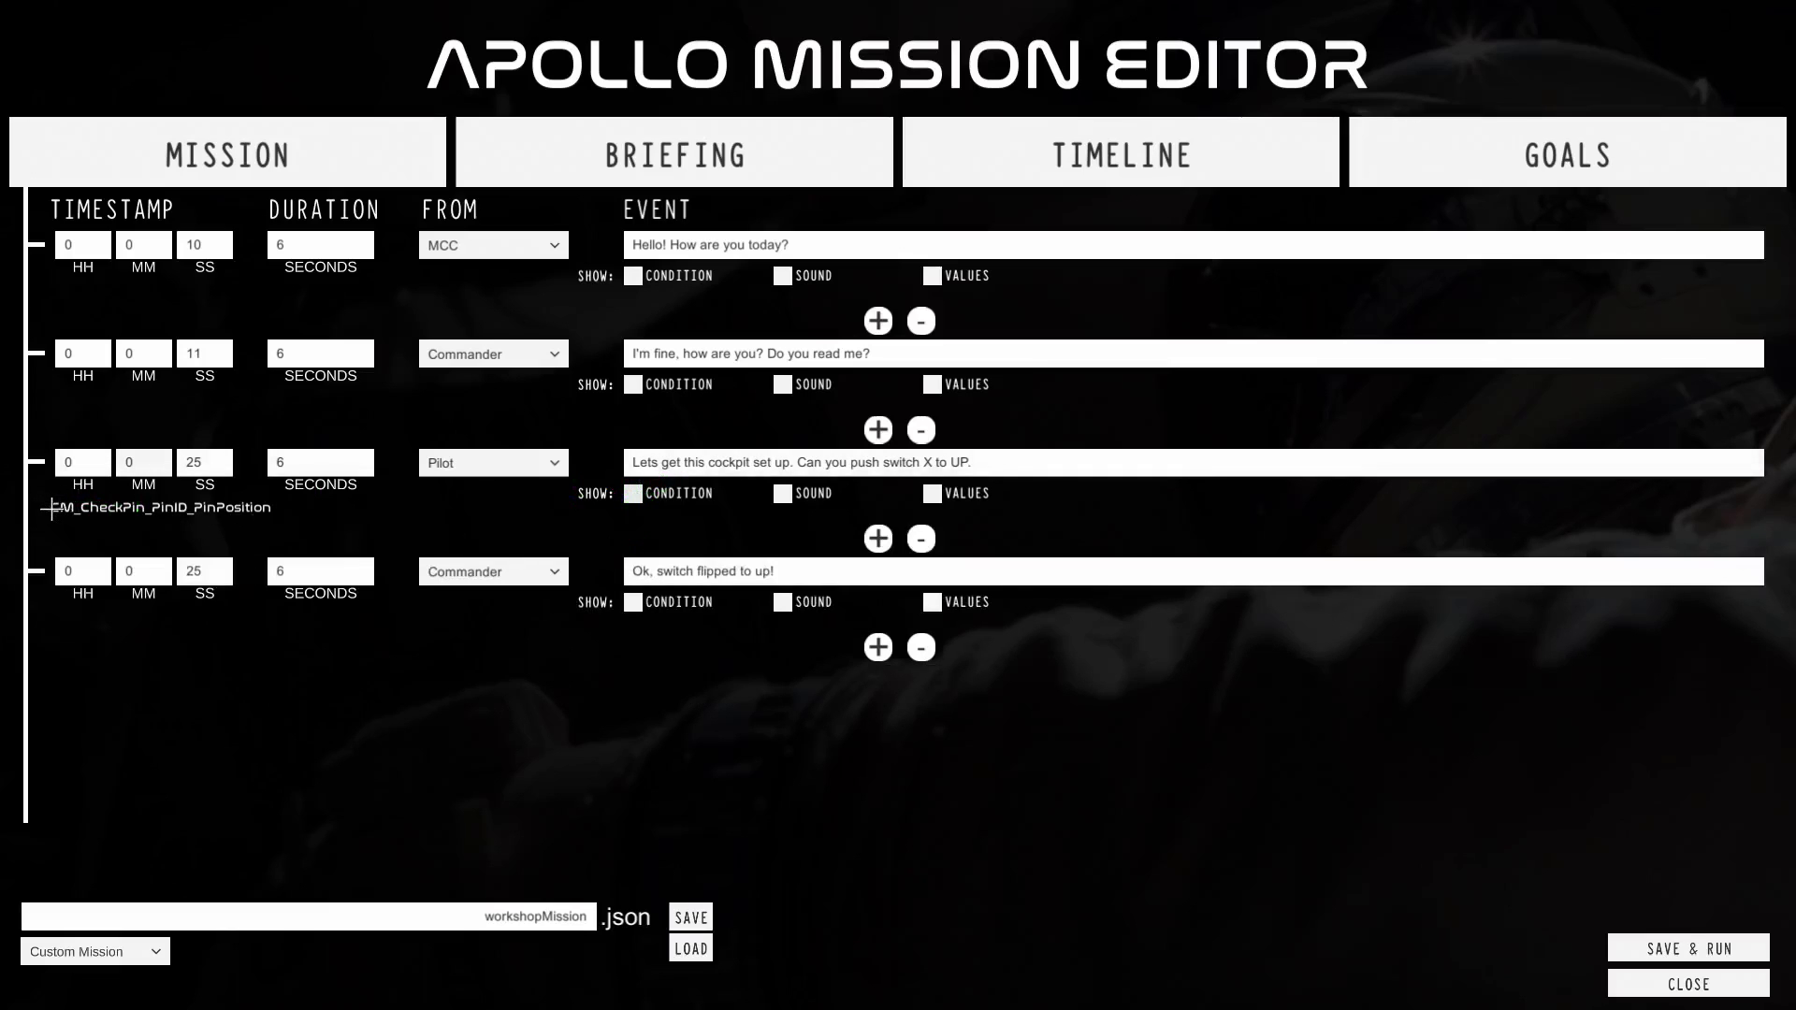
click(350, 451)
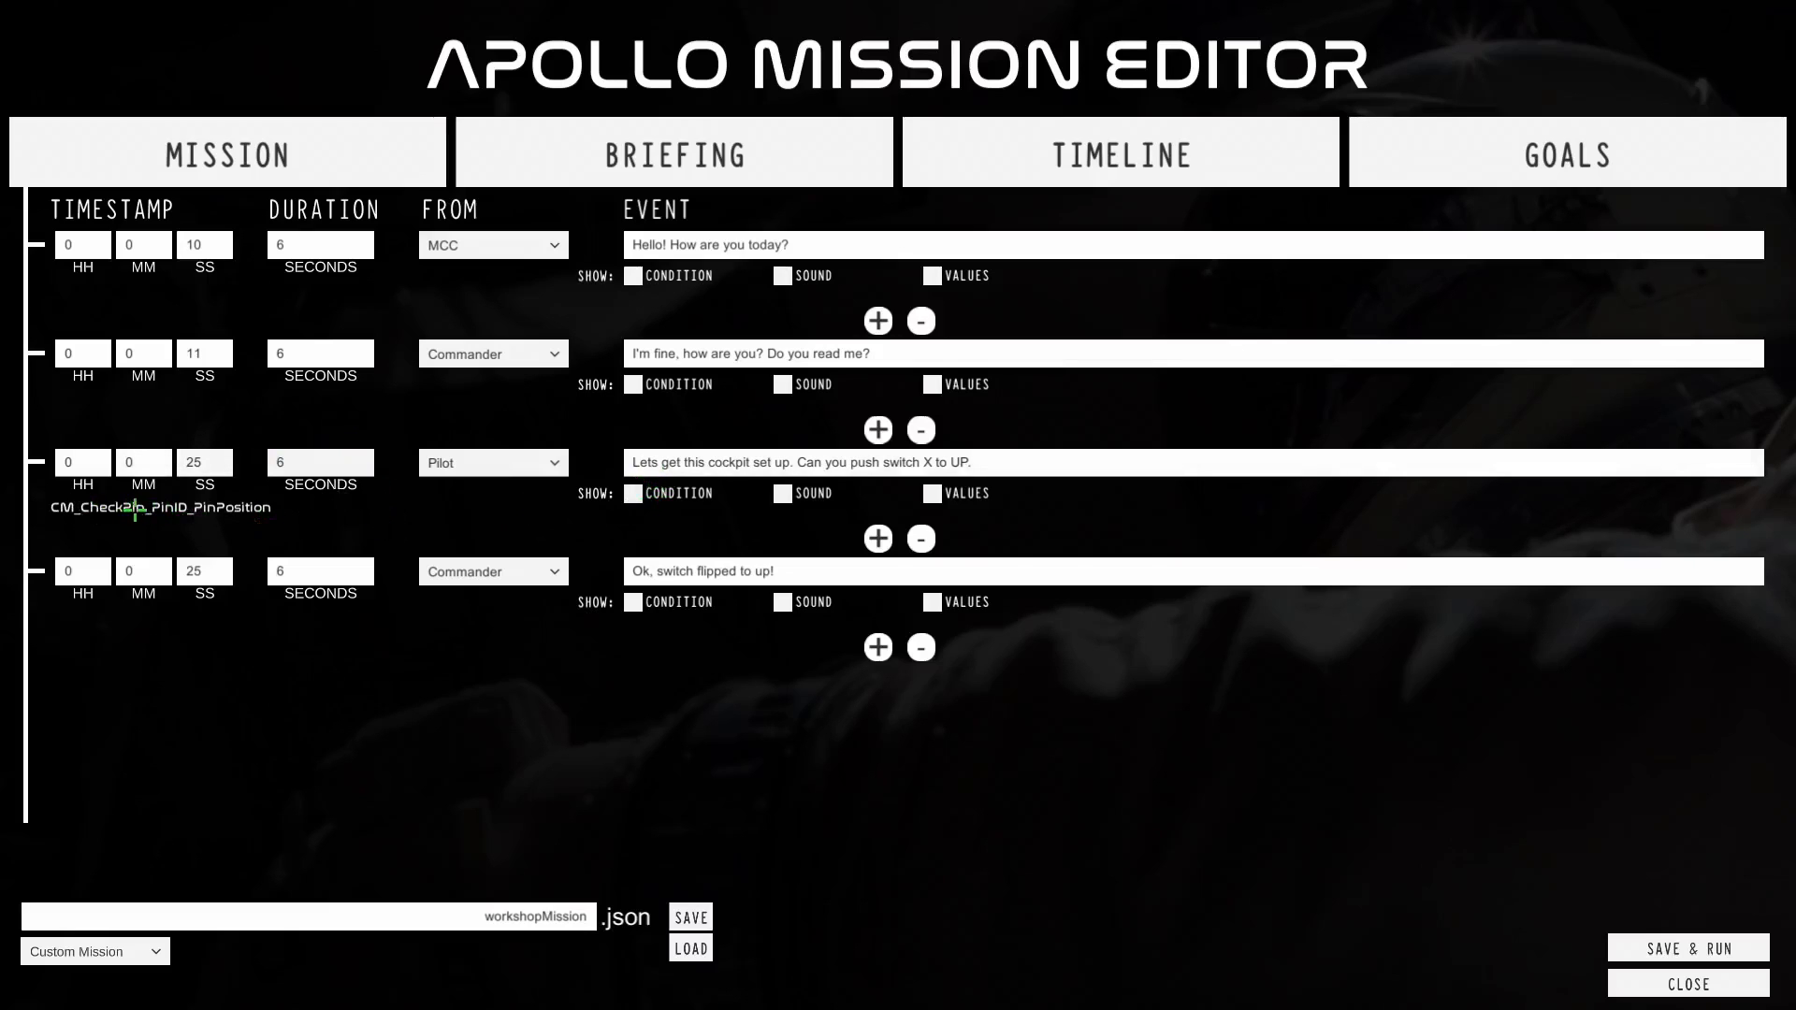
drag(370, 413, 224, 414)
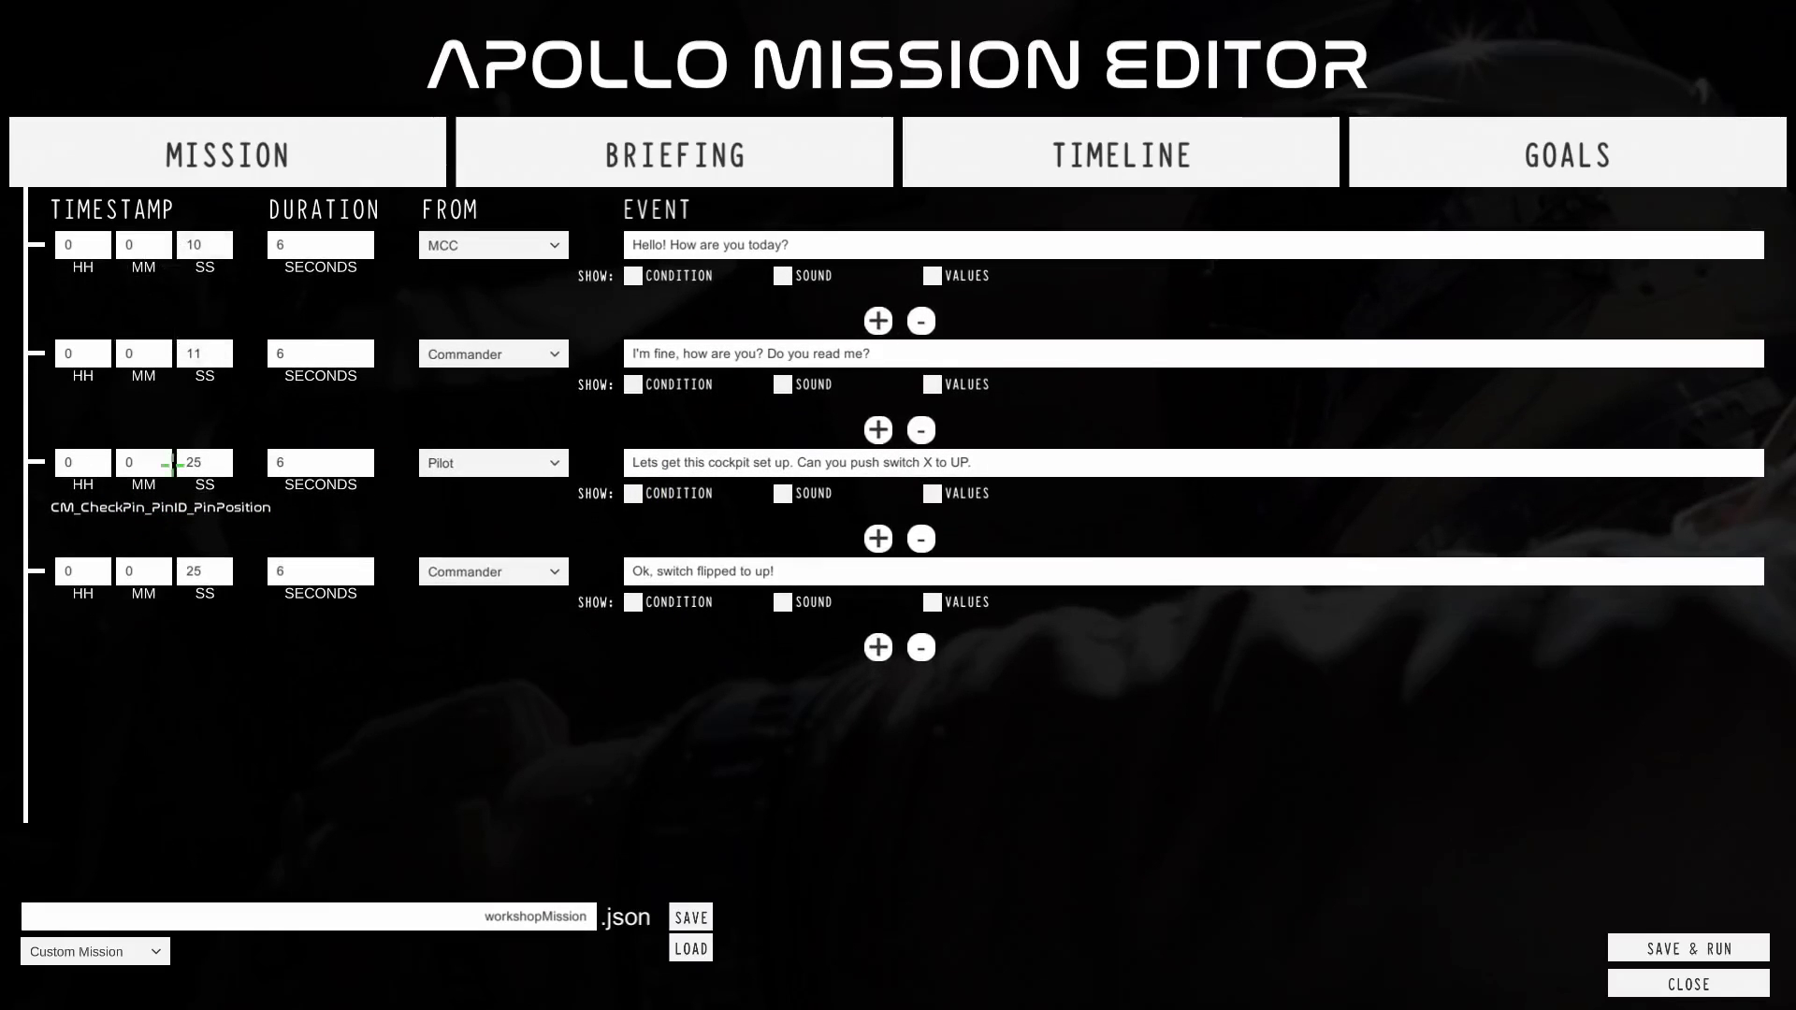
drag(614, 735, 609, 692)
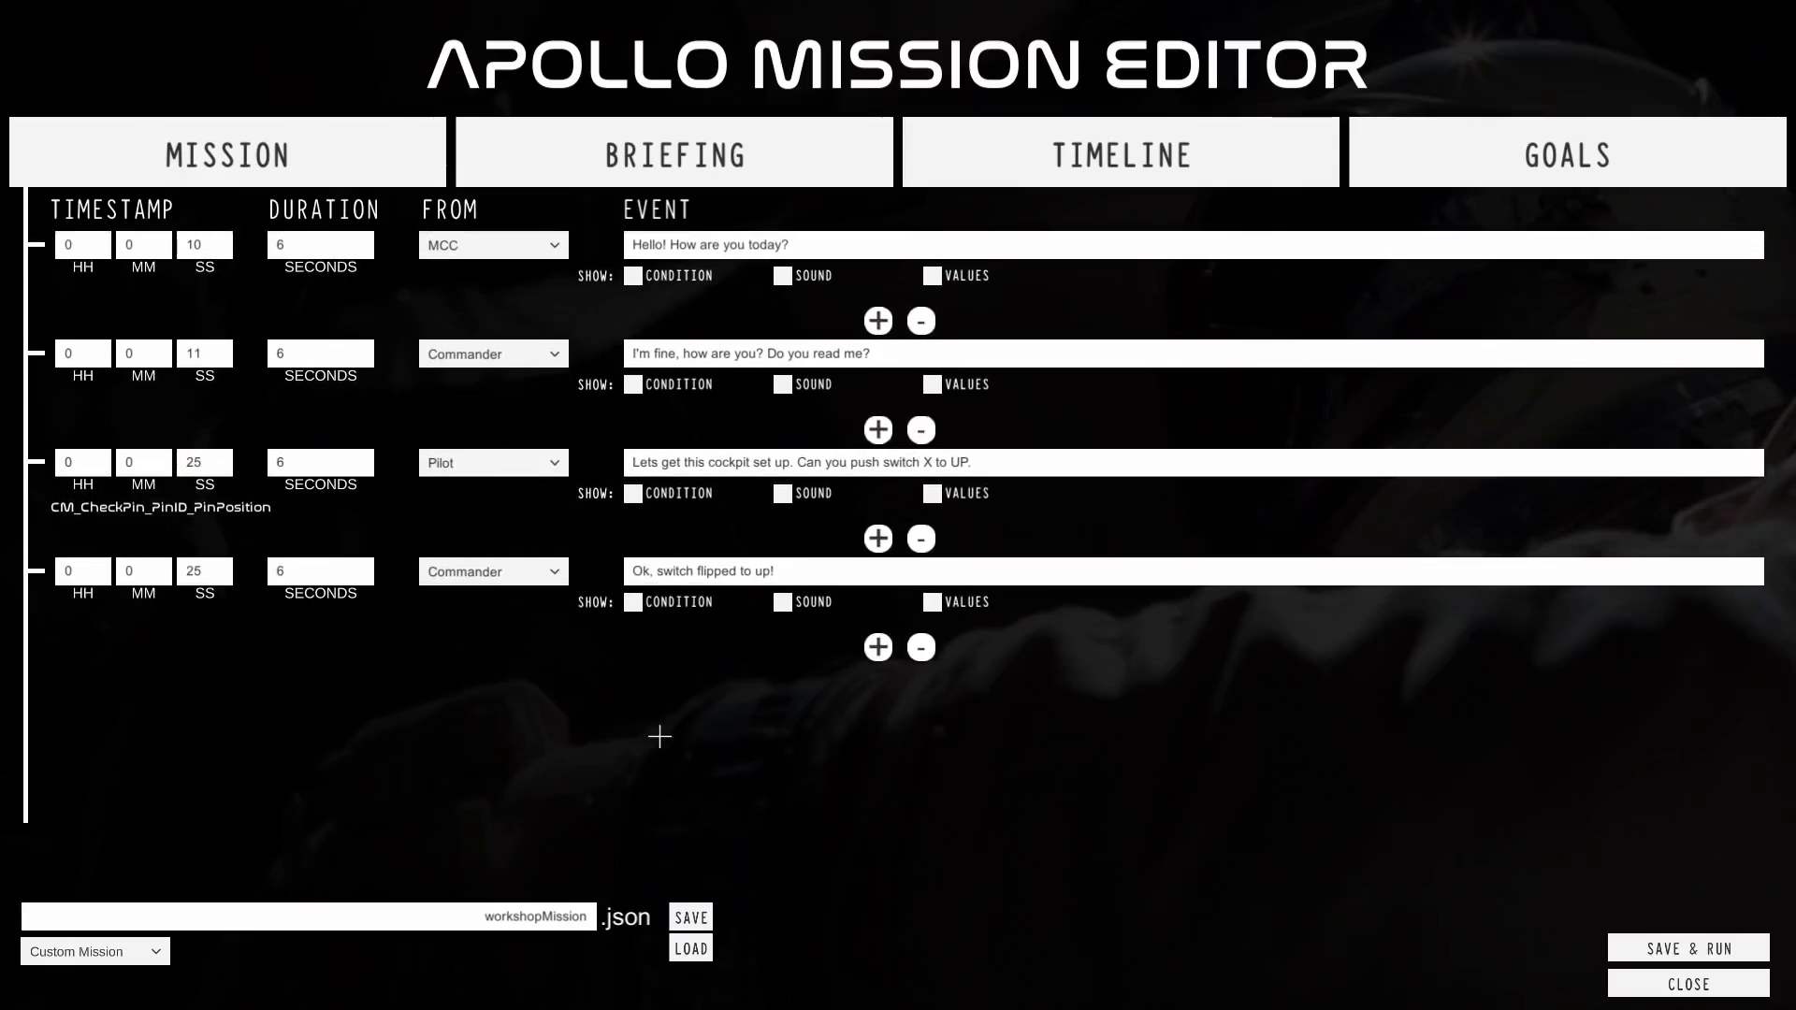
Add another event at the end of the timeline, sent from MCC, with the message "Roger, we see the data.".
click(877, 647)
click(524, 681)
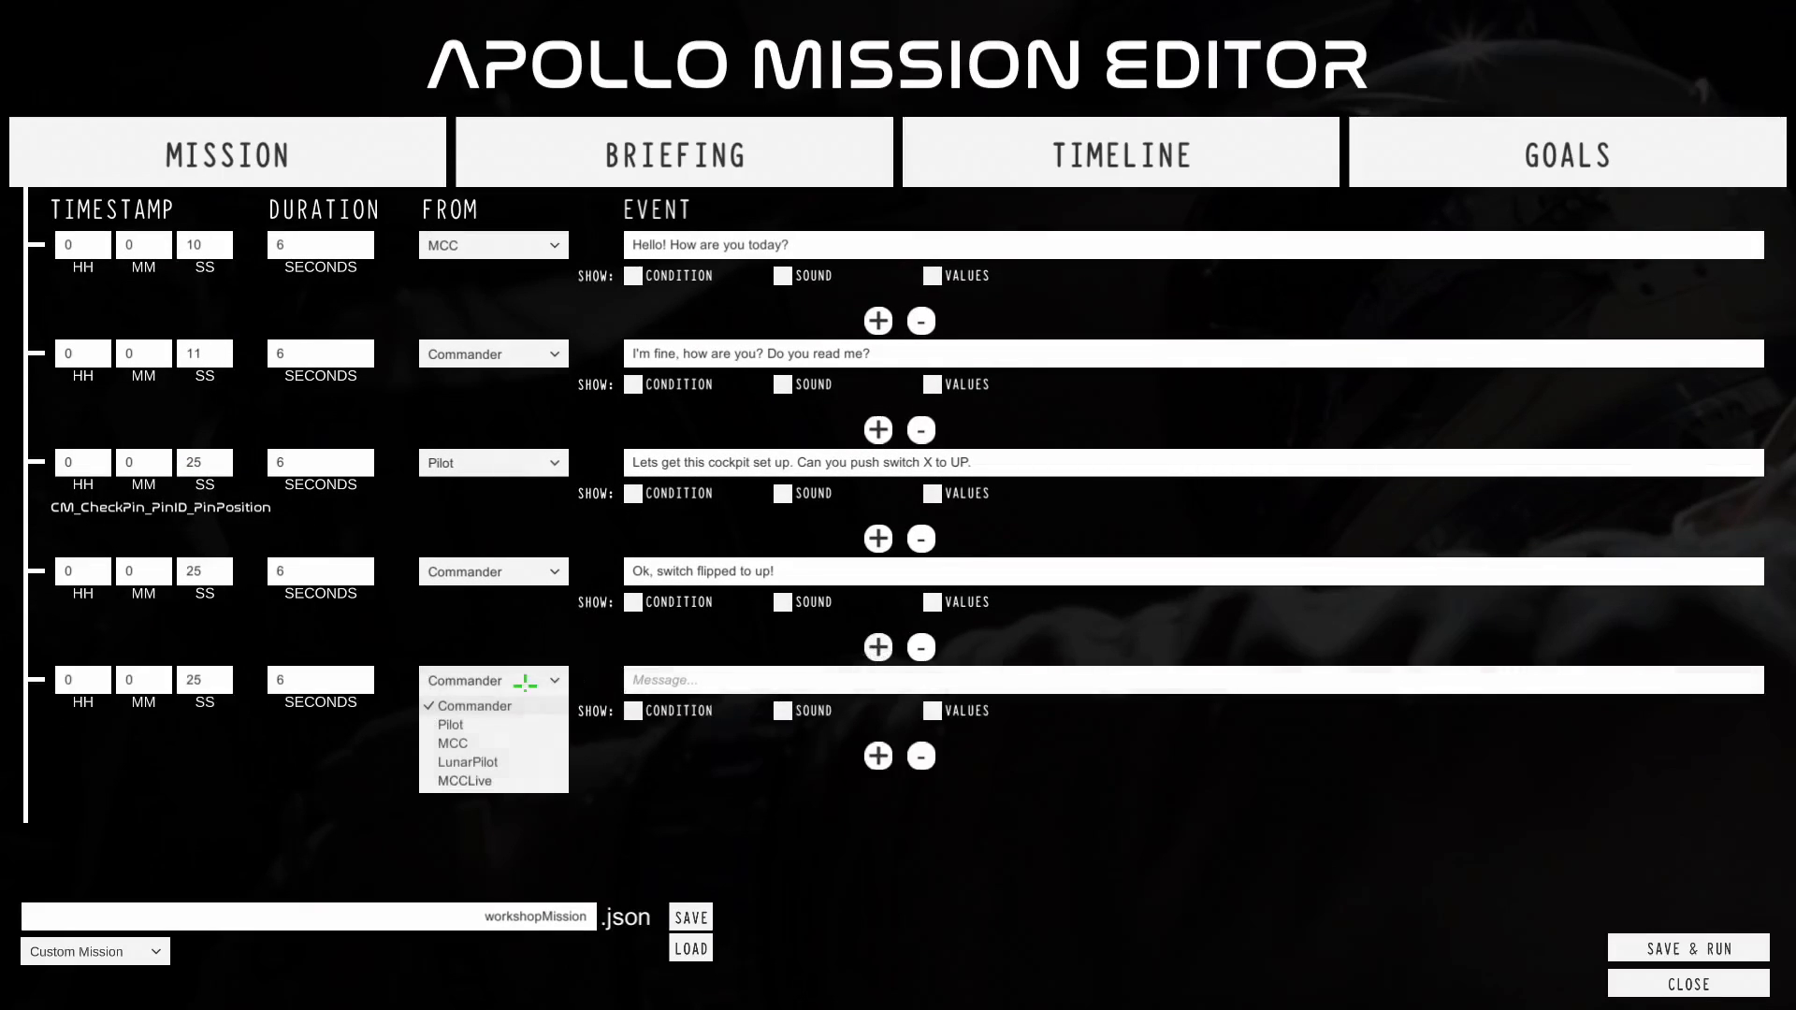
click(453, 744)
click(742, 668)
text(Roger,)
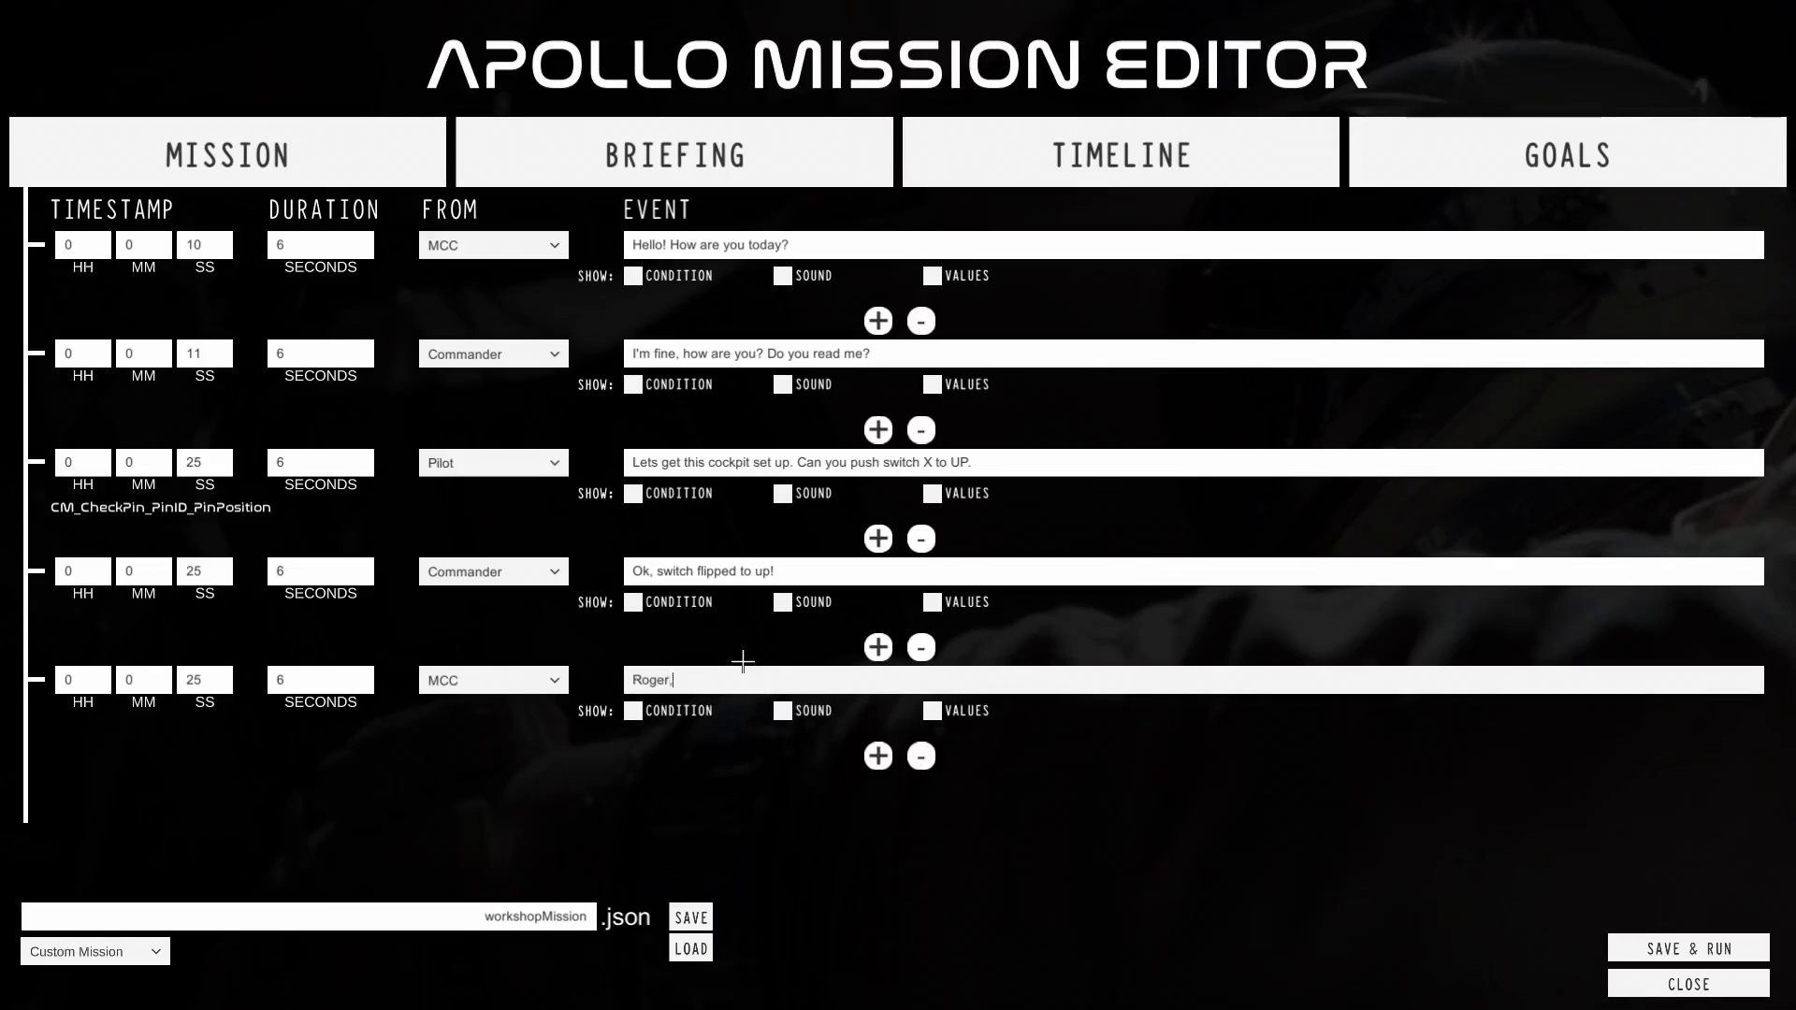
text( we see the data.)
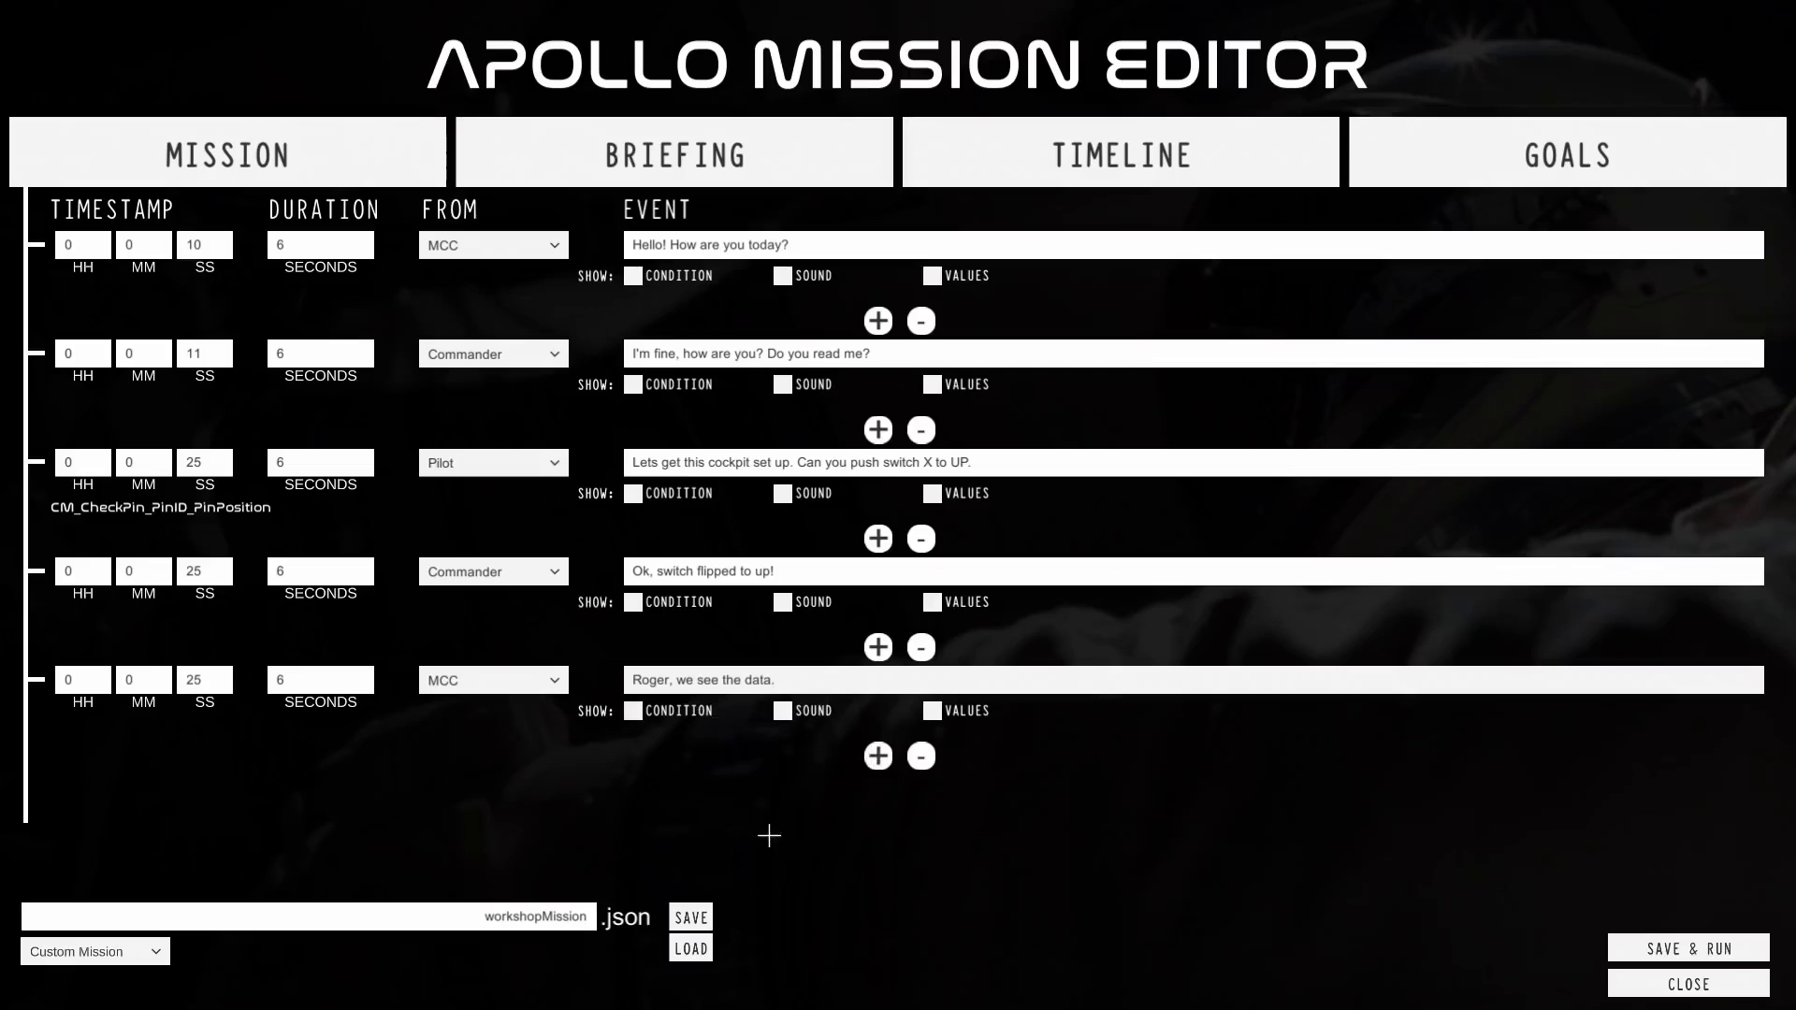
Save the mission as workshopMission and close the mission editor.
click(688, 919)
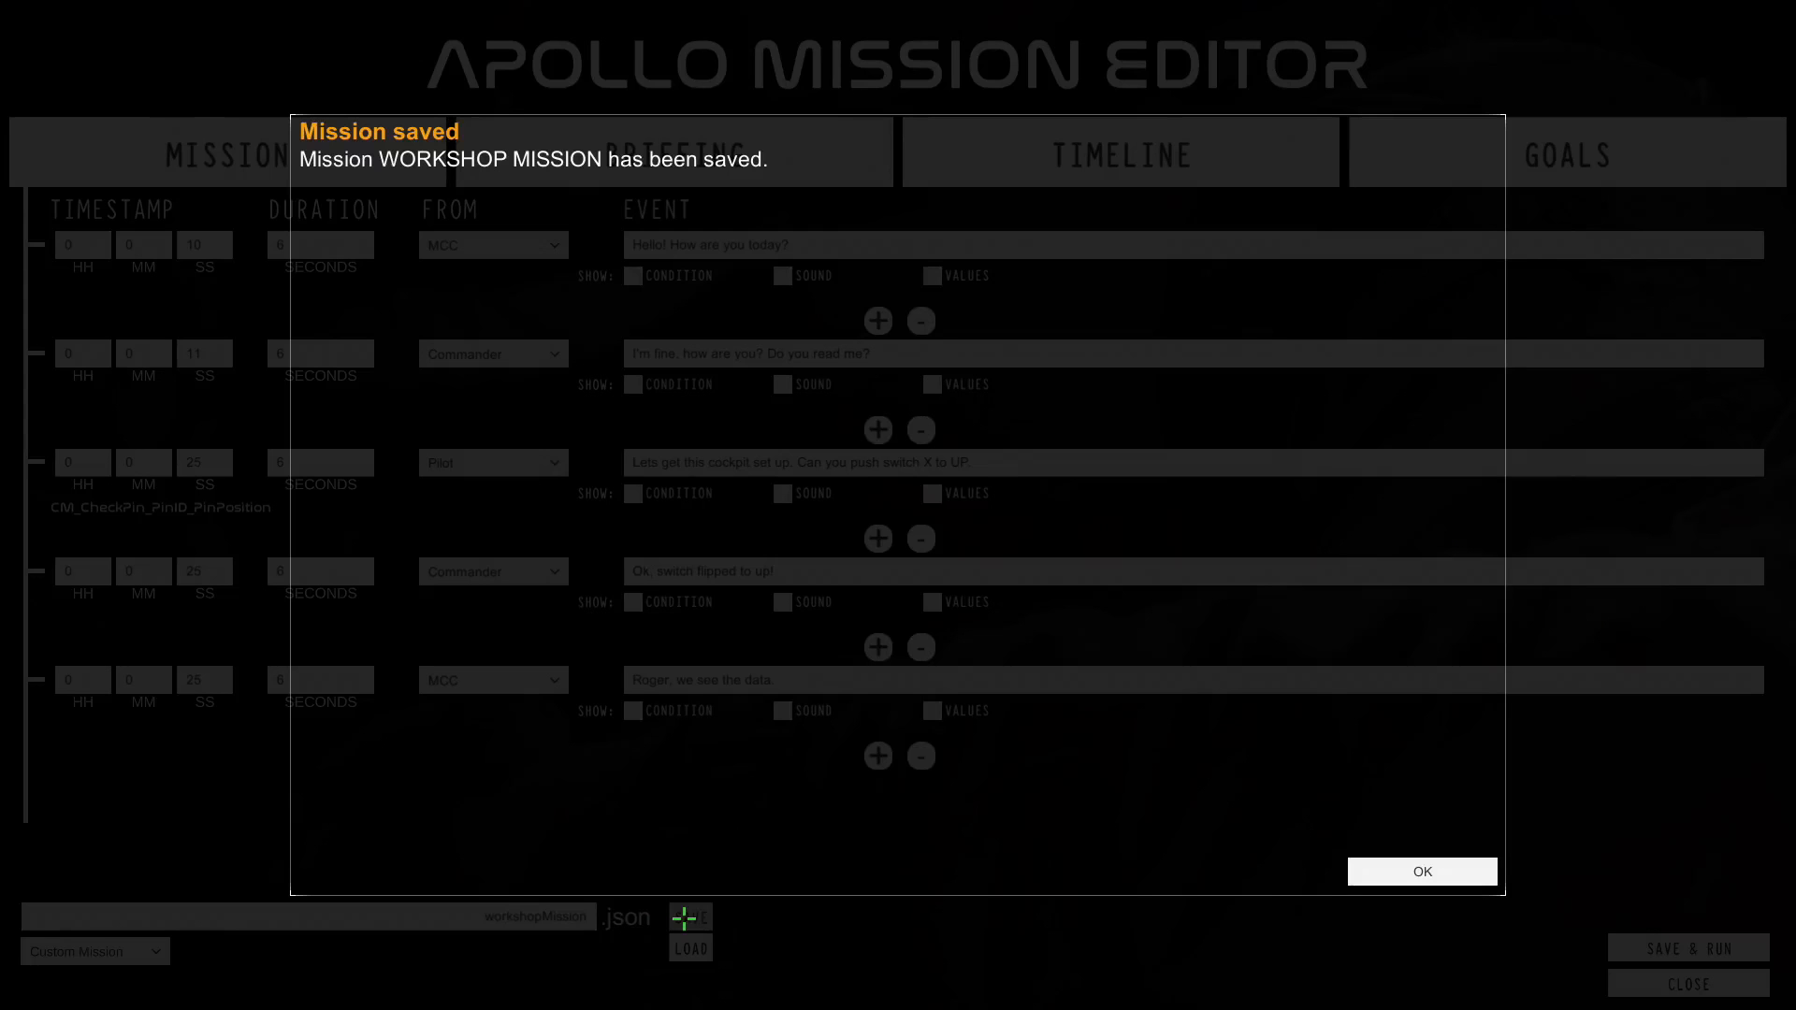
click(1400, 866)
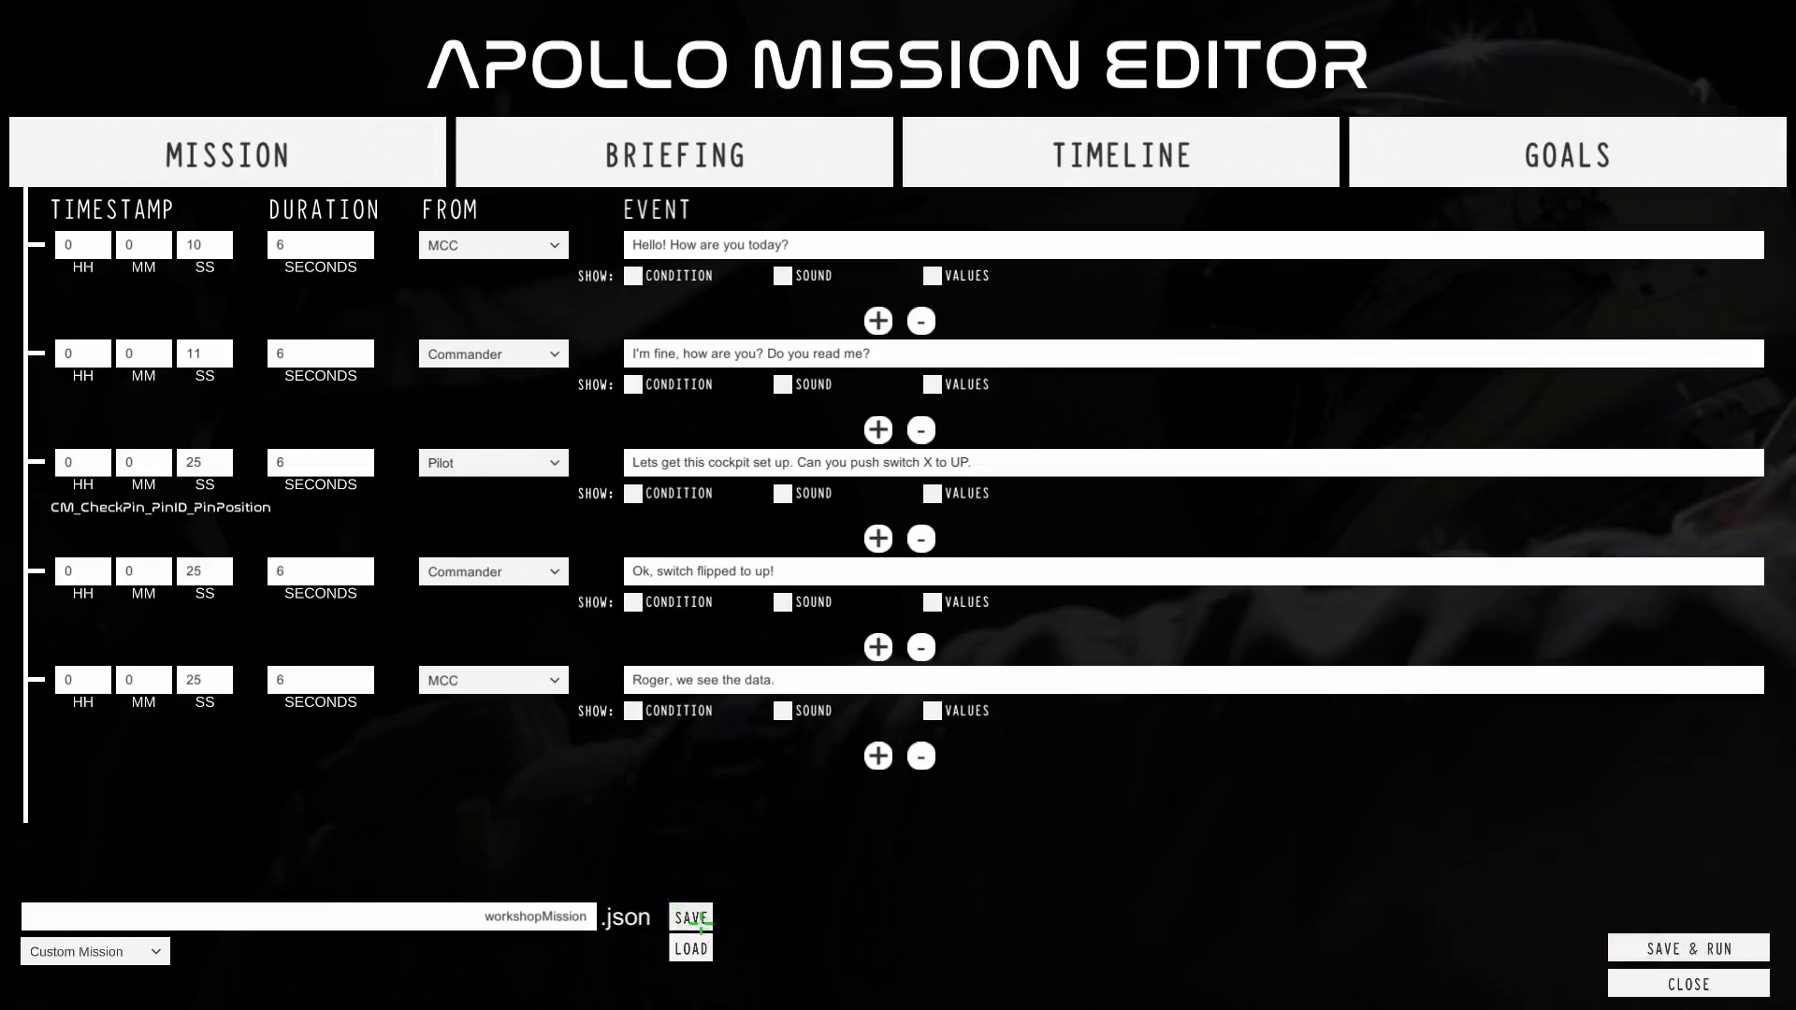
click(694, 919)
click(1408, 872)
click(1688, 984)
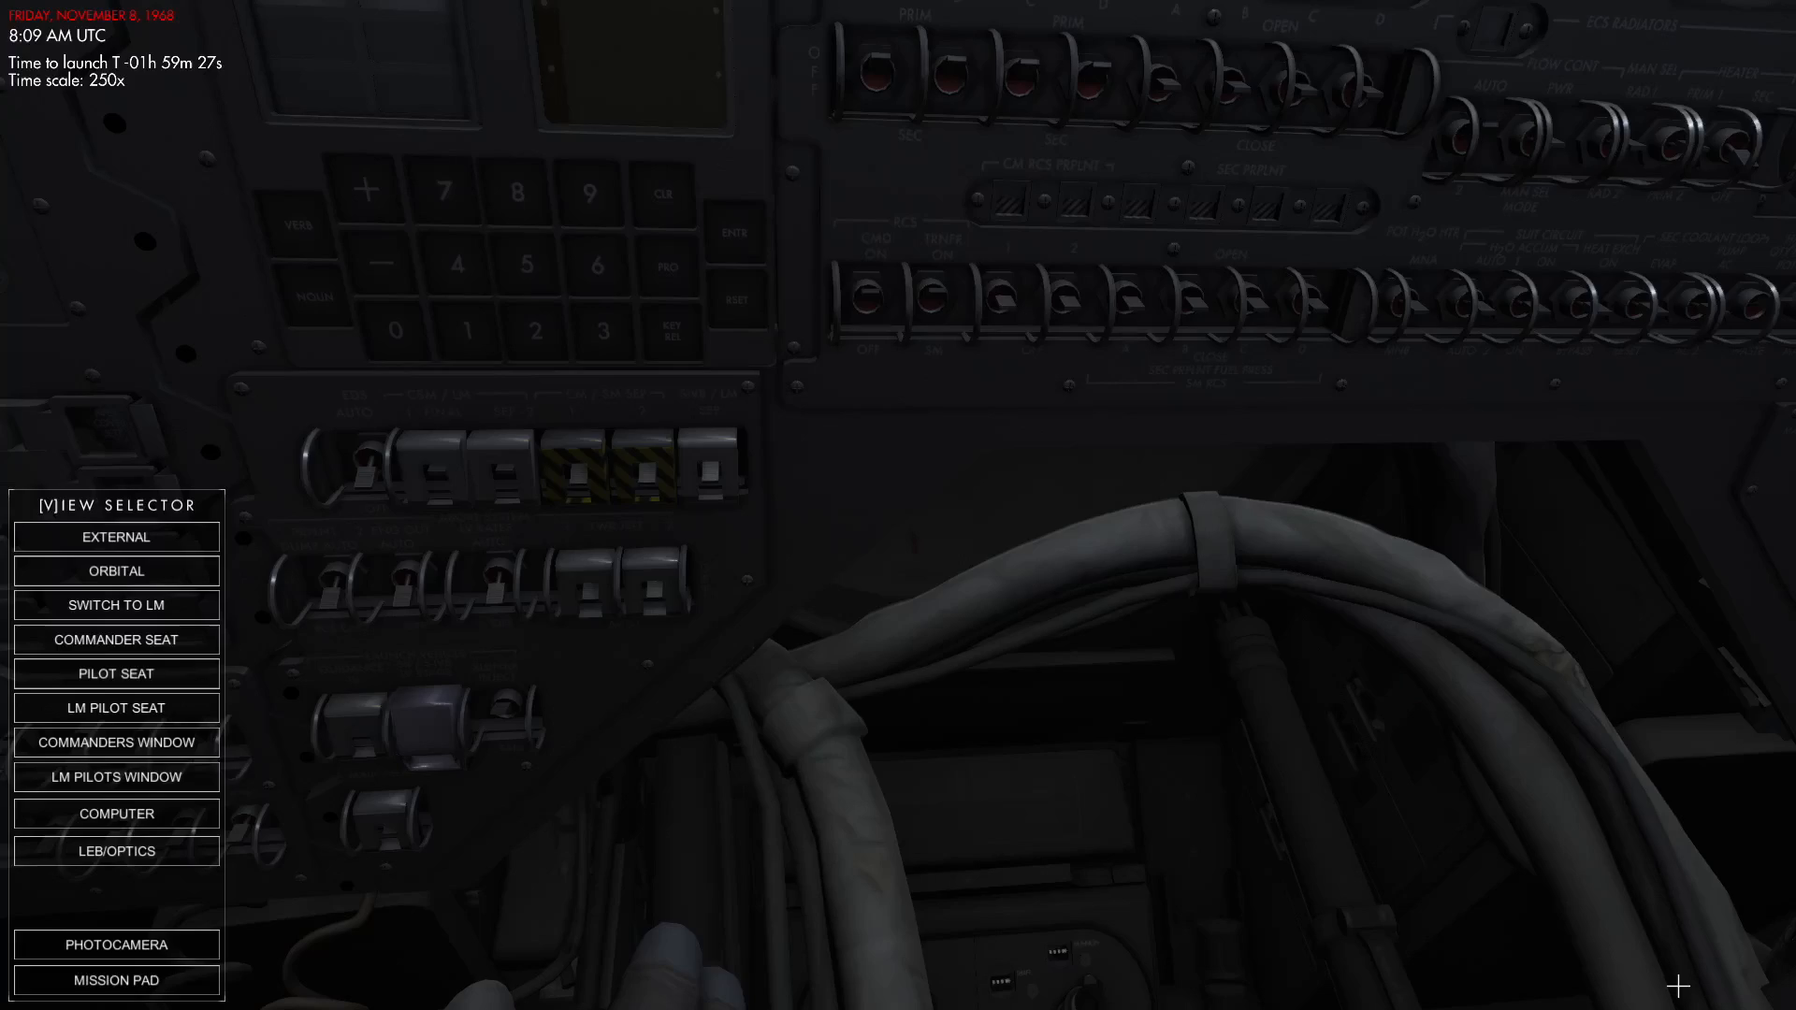
End the current session and launch workshopMission.json from the Project Apollo missions.
key(Escape)
click(220, 642)
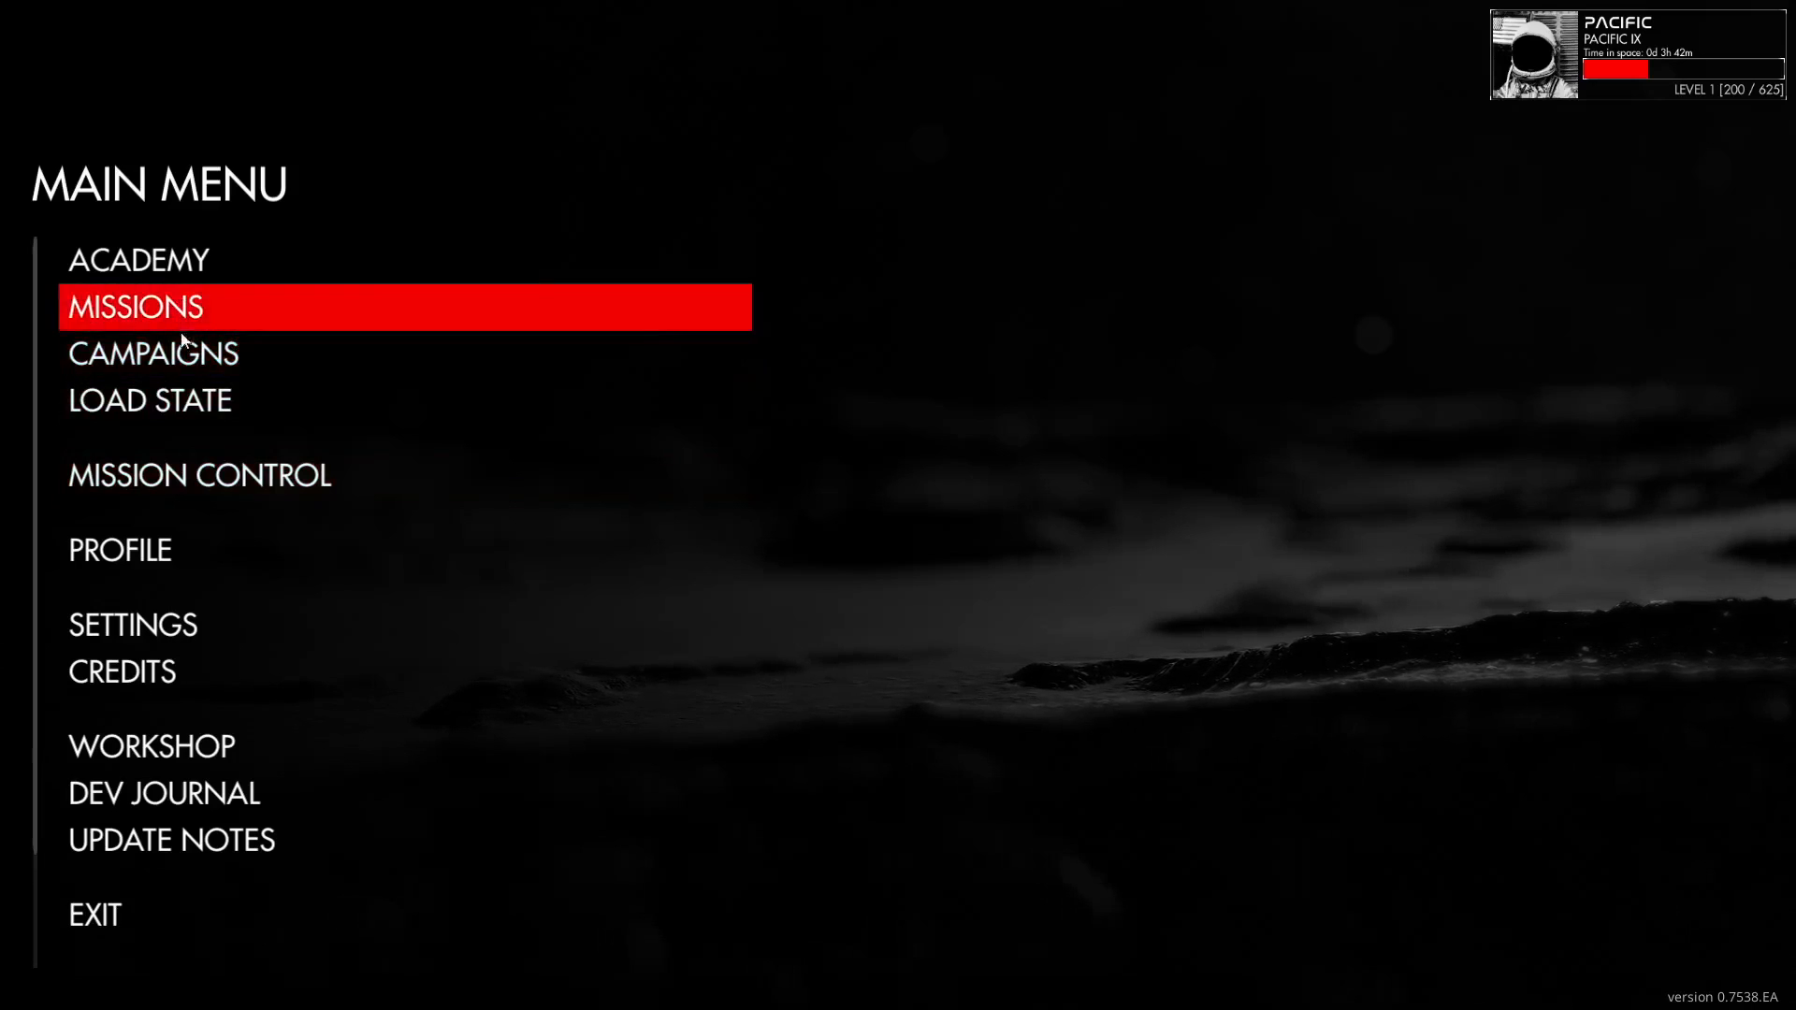
click(198, 309)
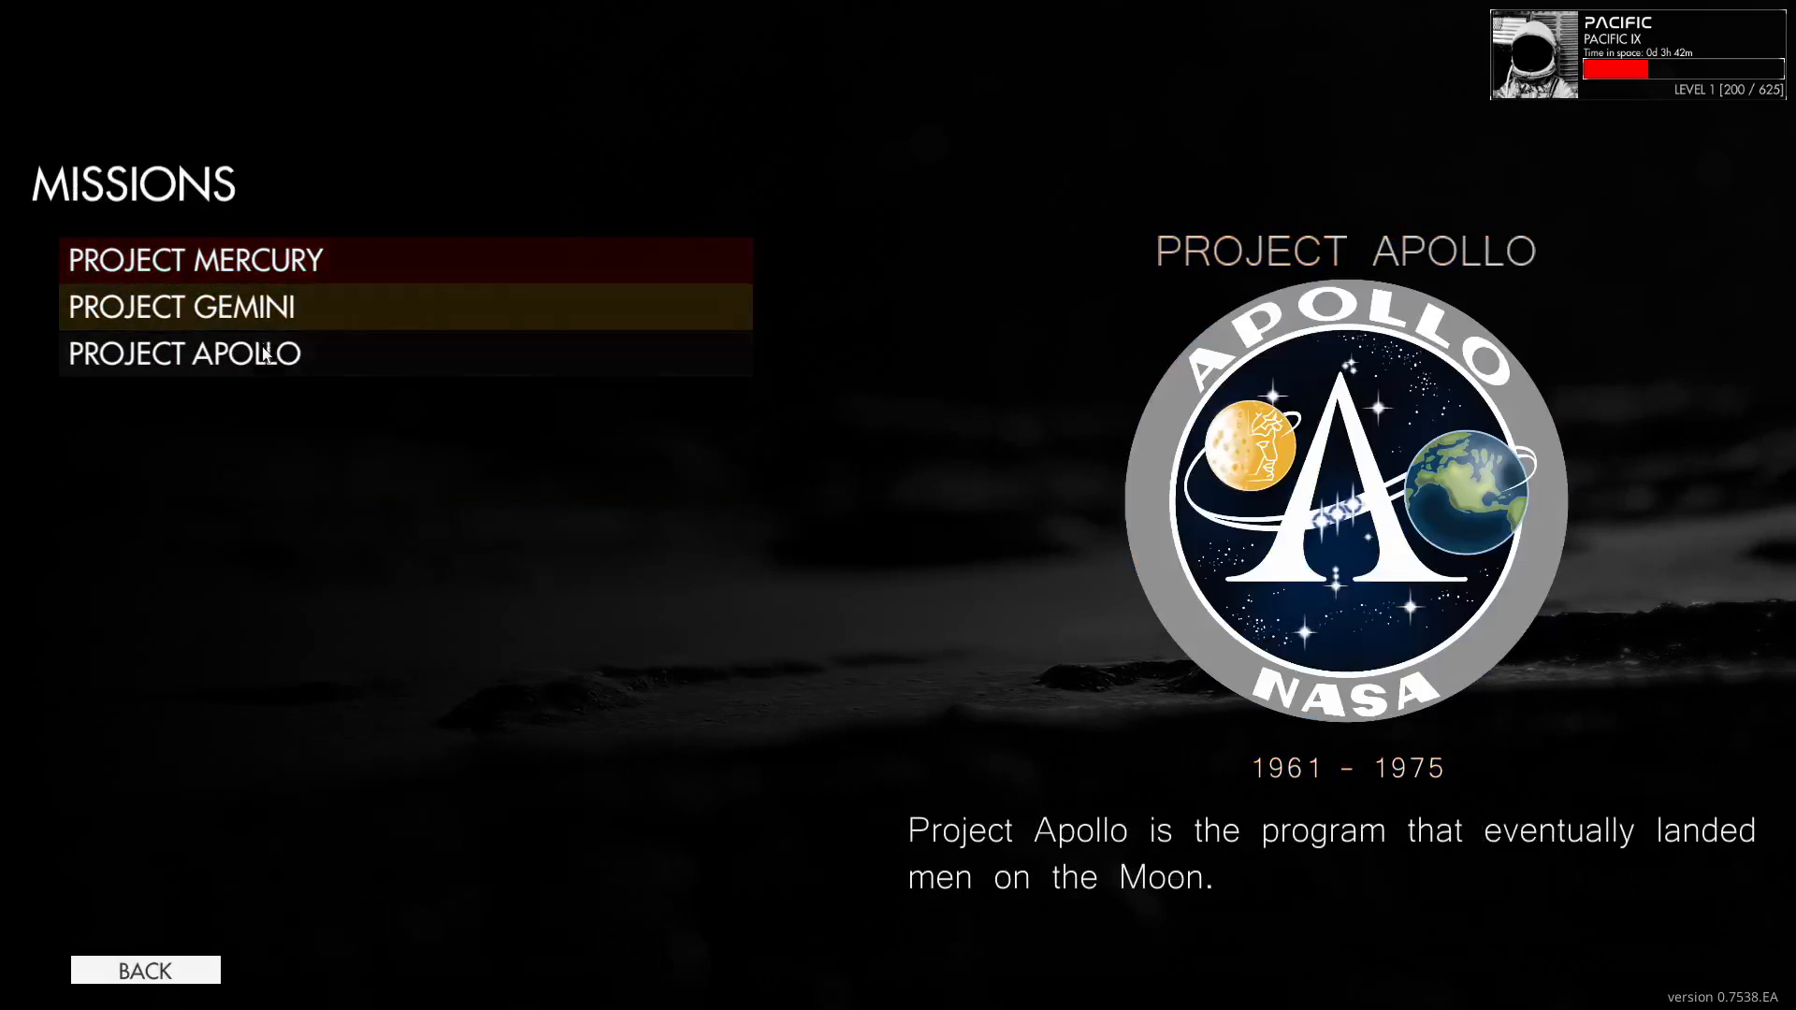
click(254, 353)
click(249, 354)
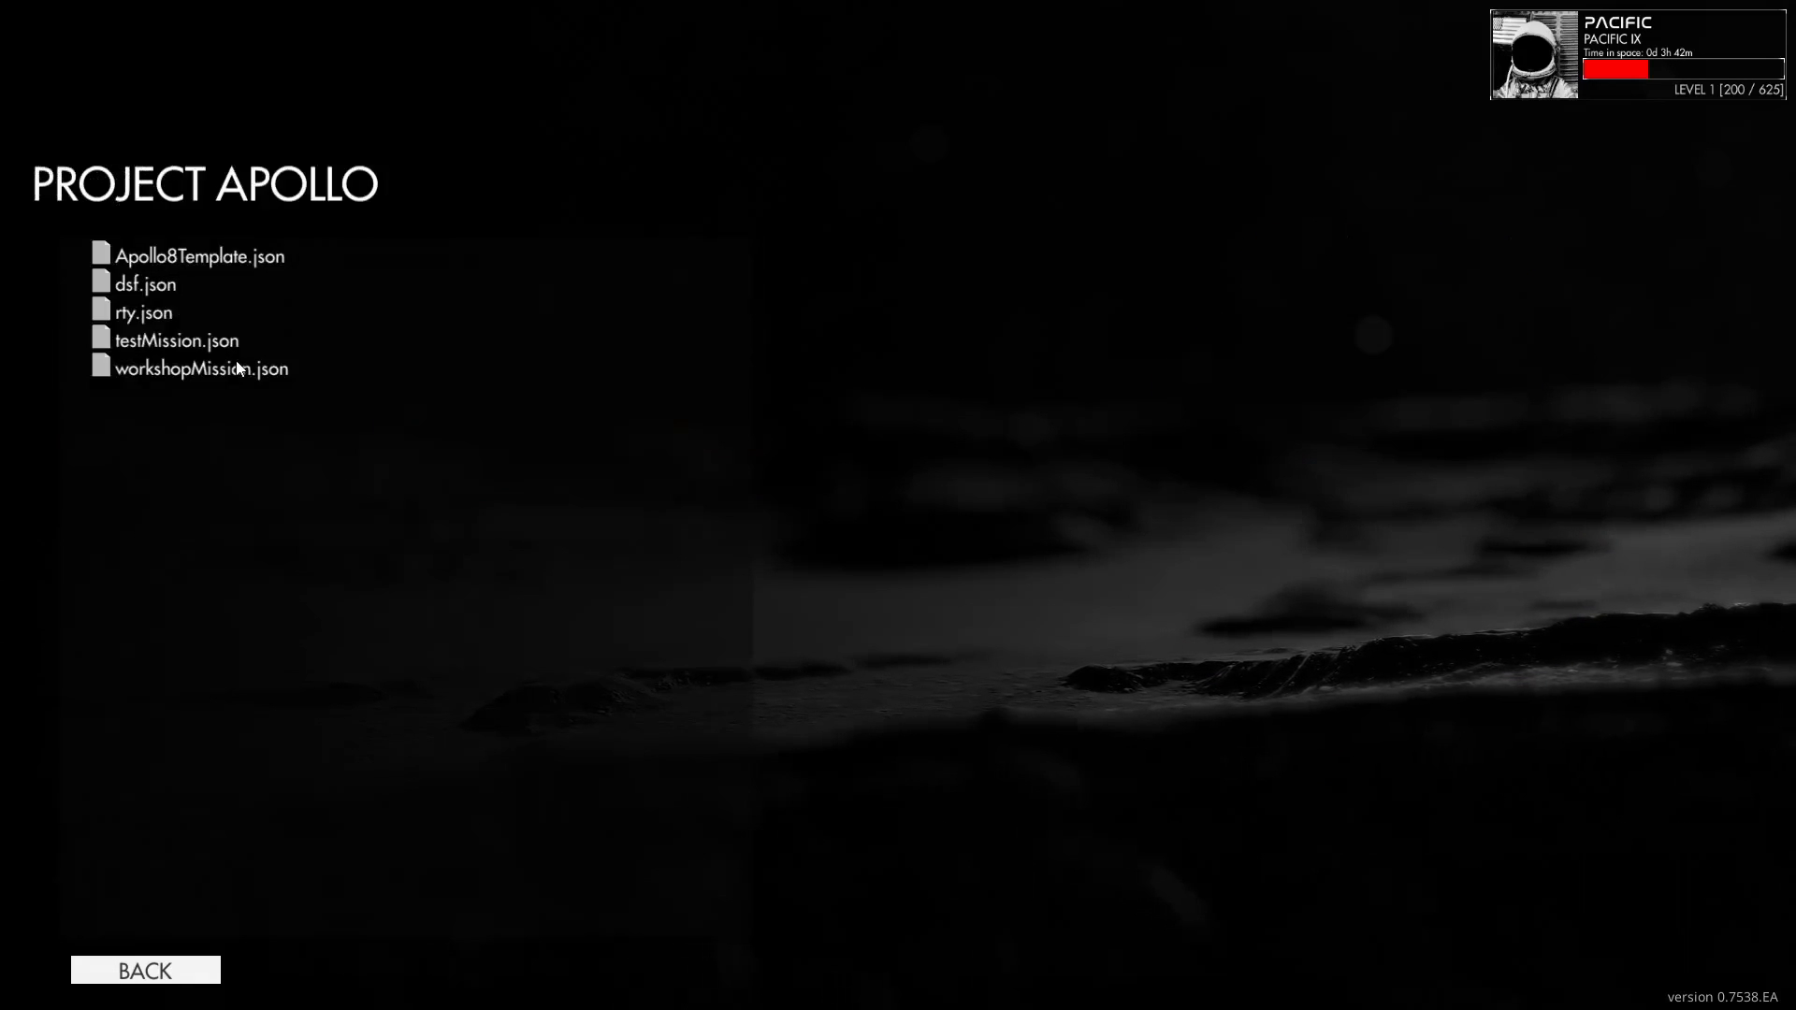
click(229, 370)
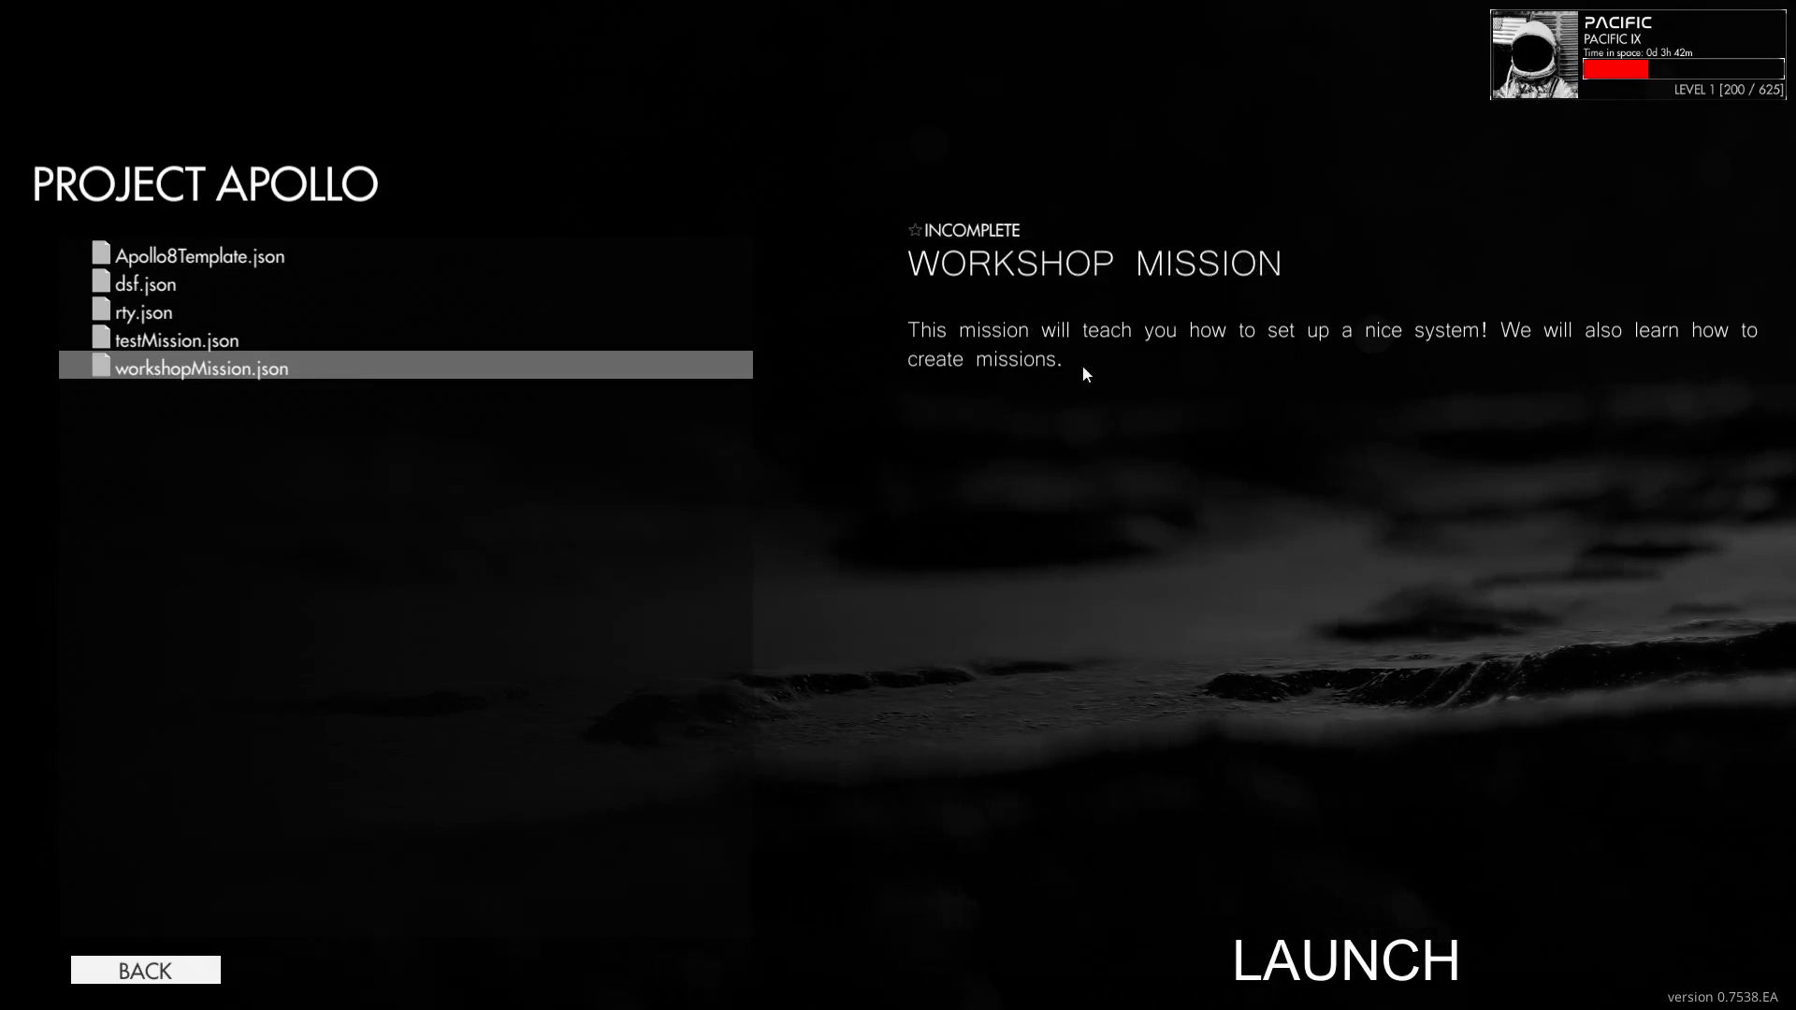
click(1373, 996)
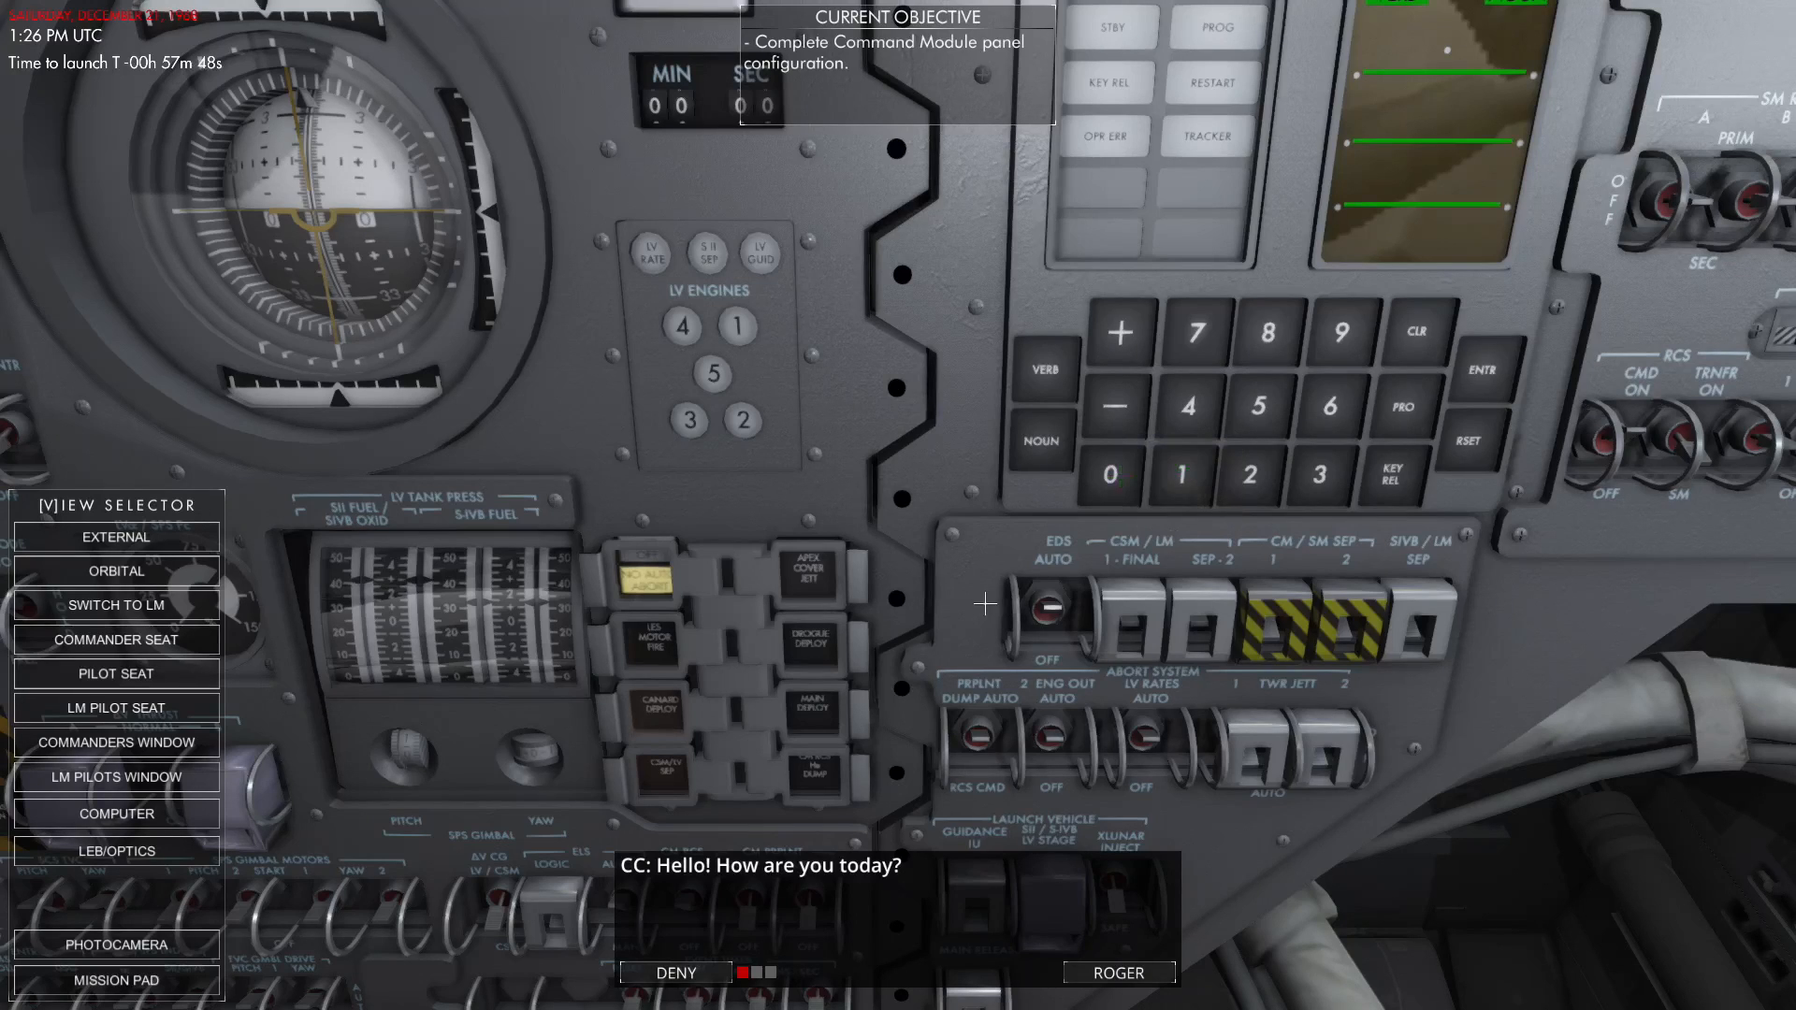
Acknowledge the MCC greeting and the Commander's reply in the running mission.
right_click(796, 453)
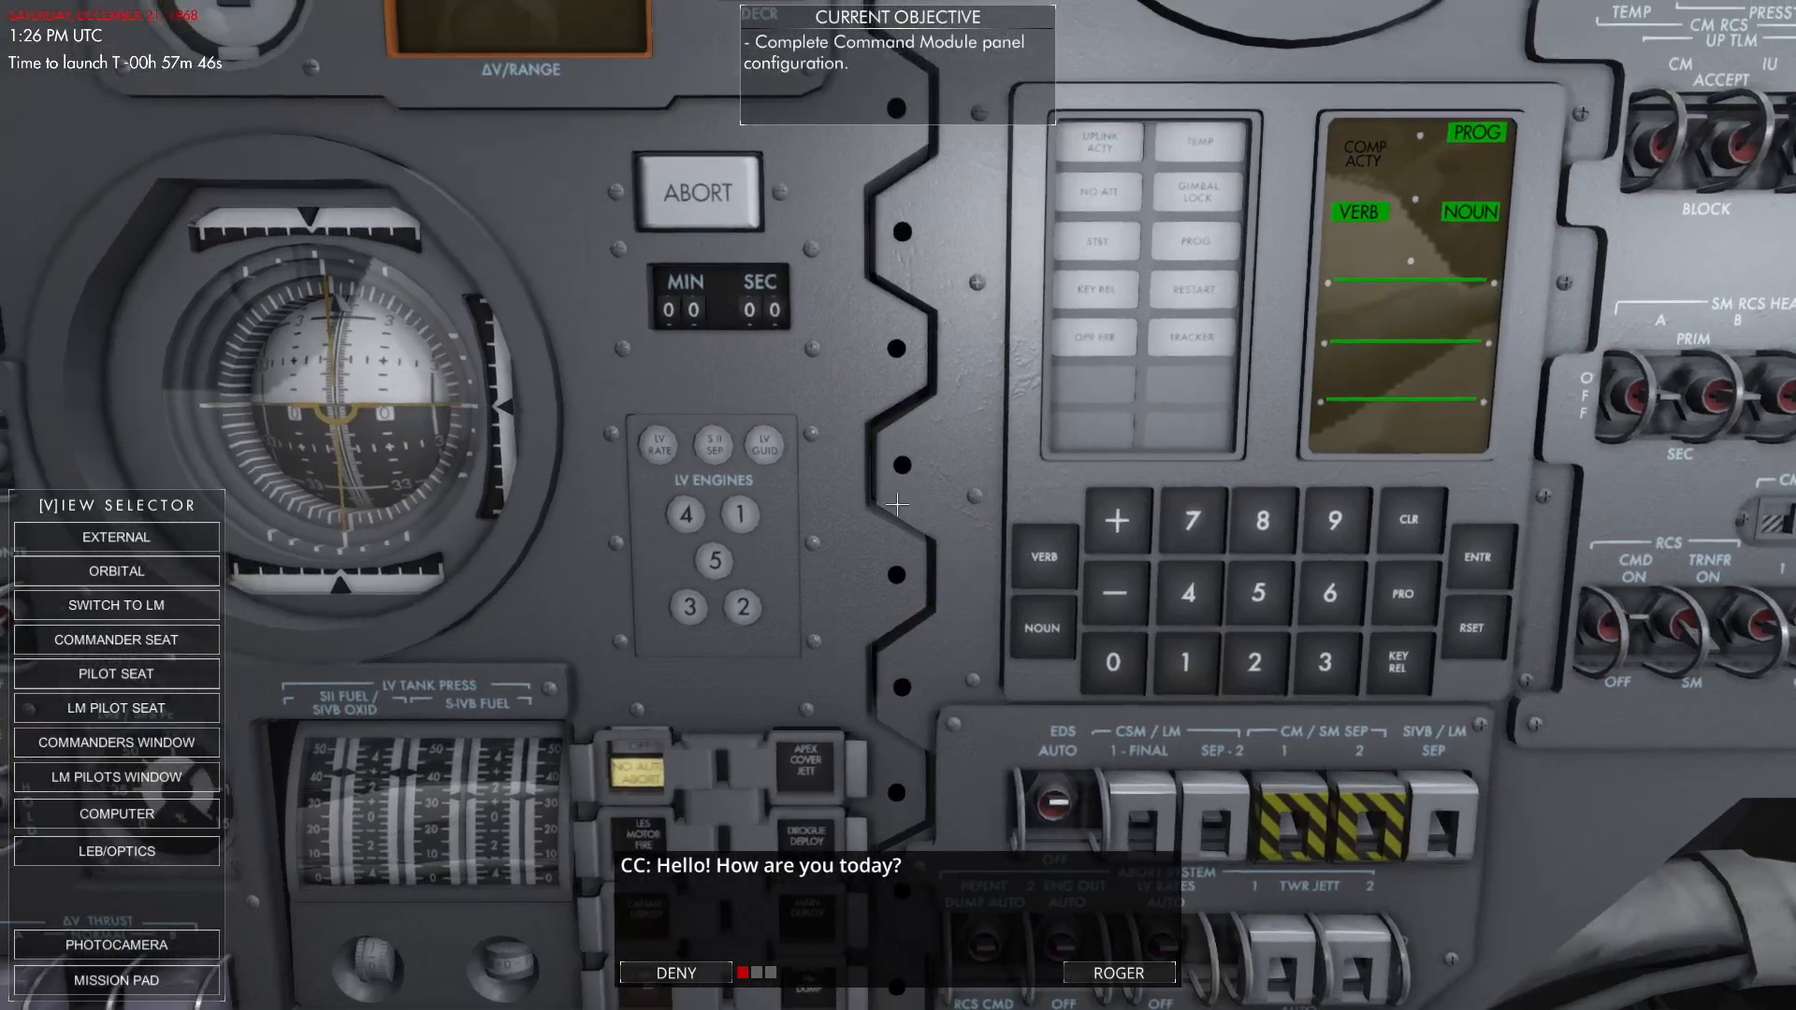
scroll(898, 505, down, 2)
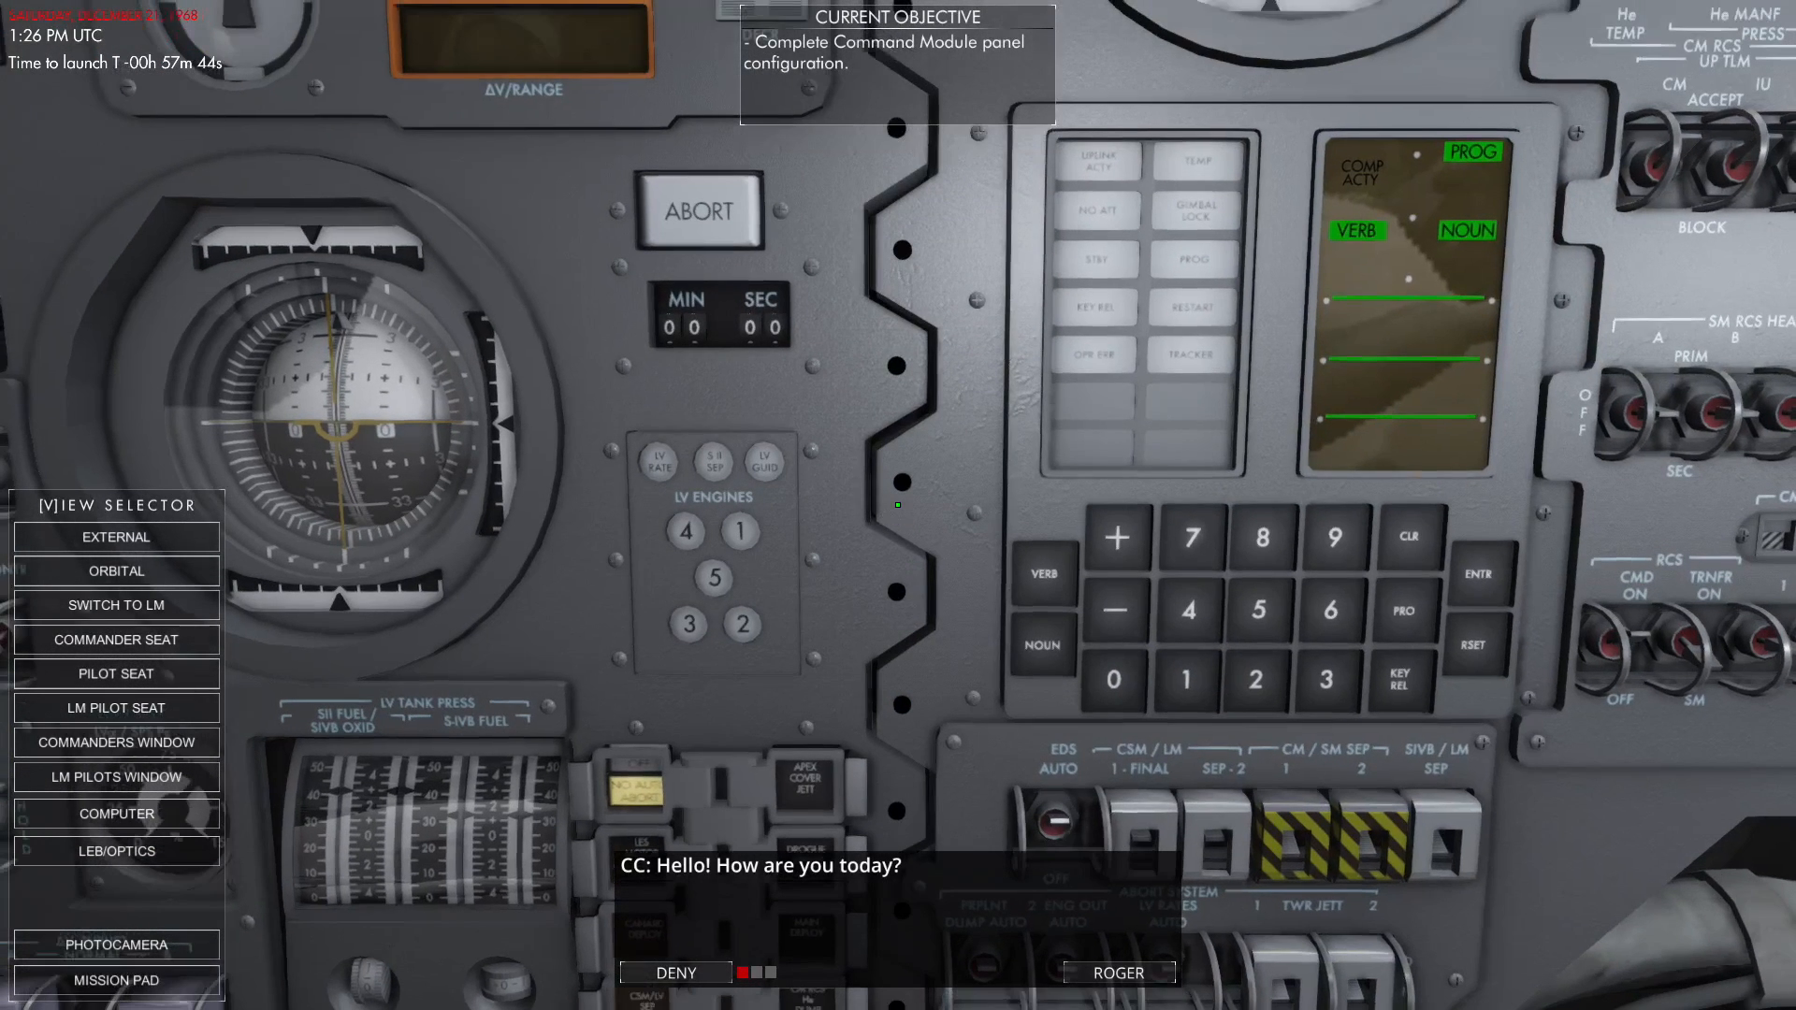
right_click(898, 505)
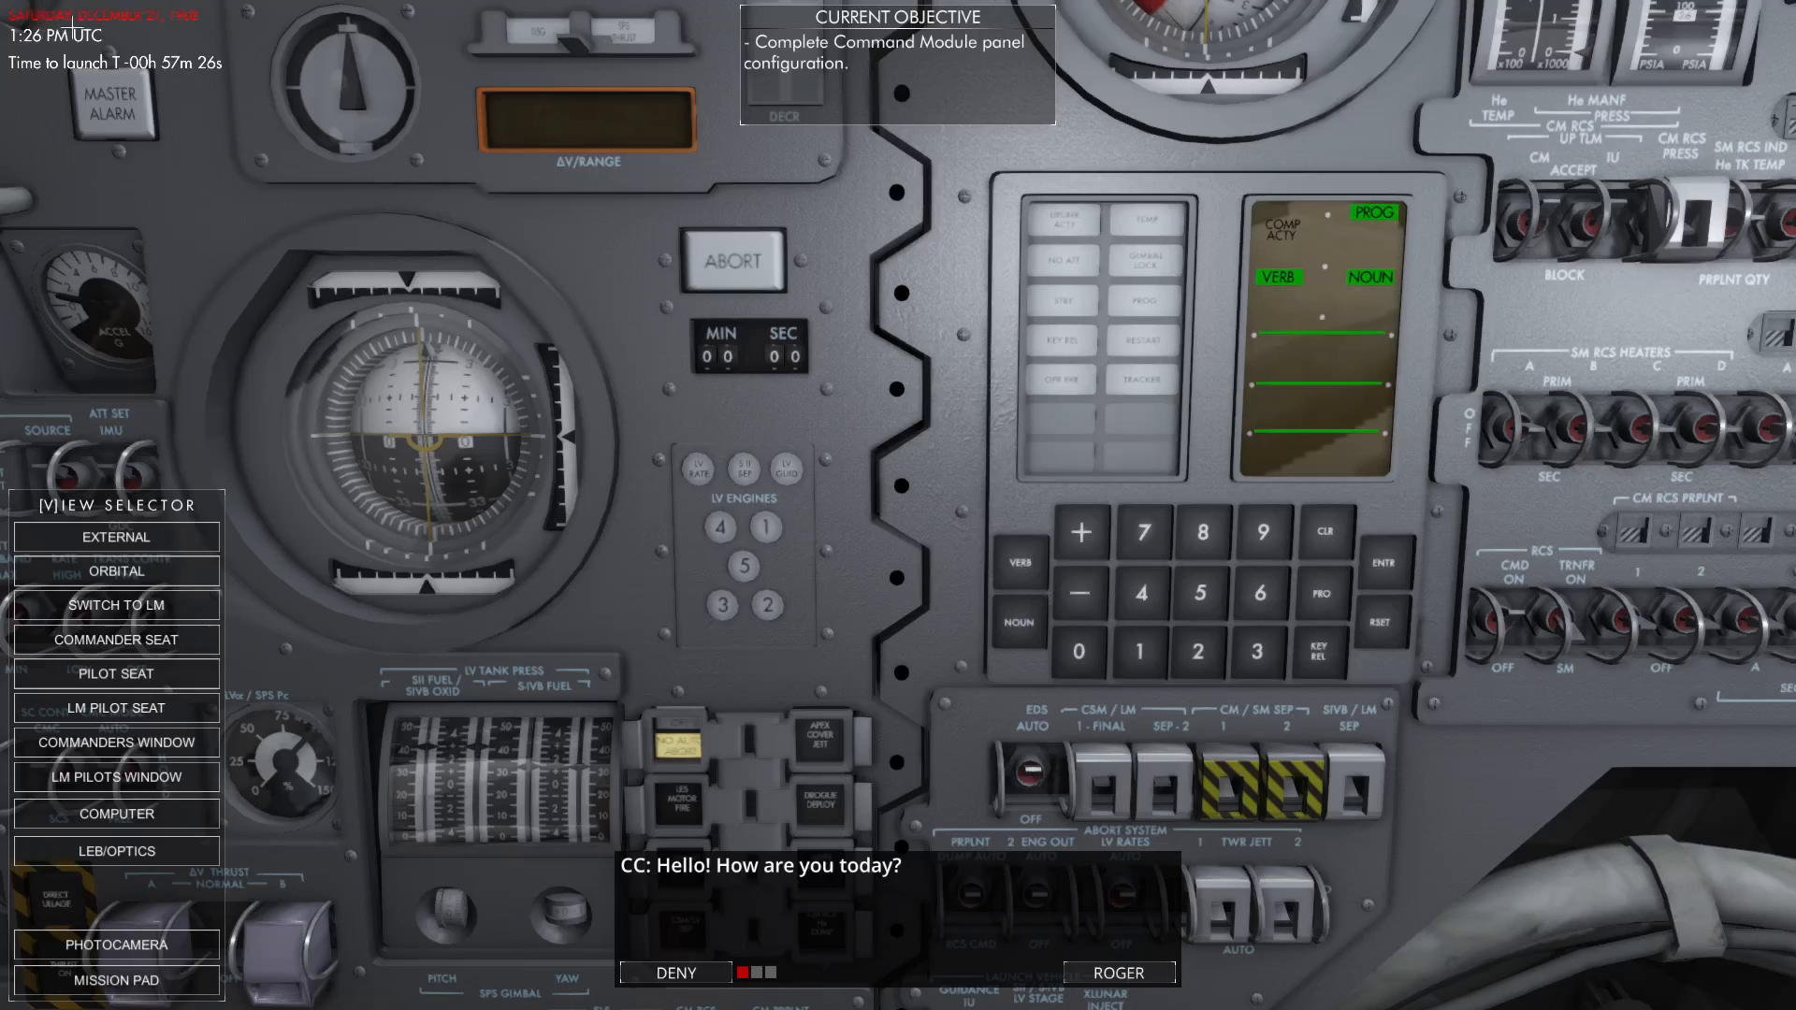
click(1127, 975)
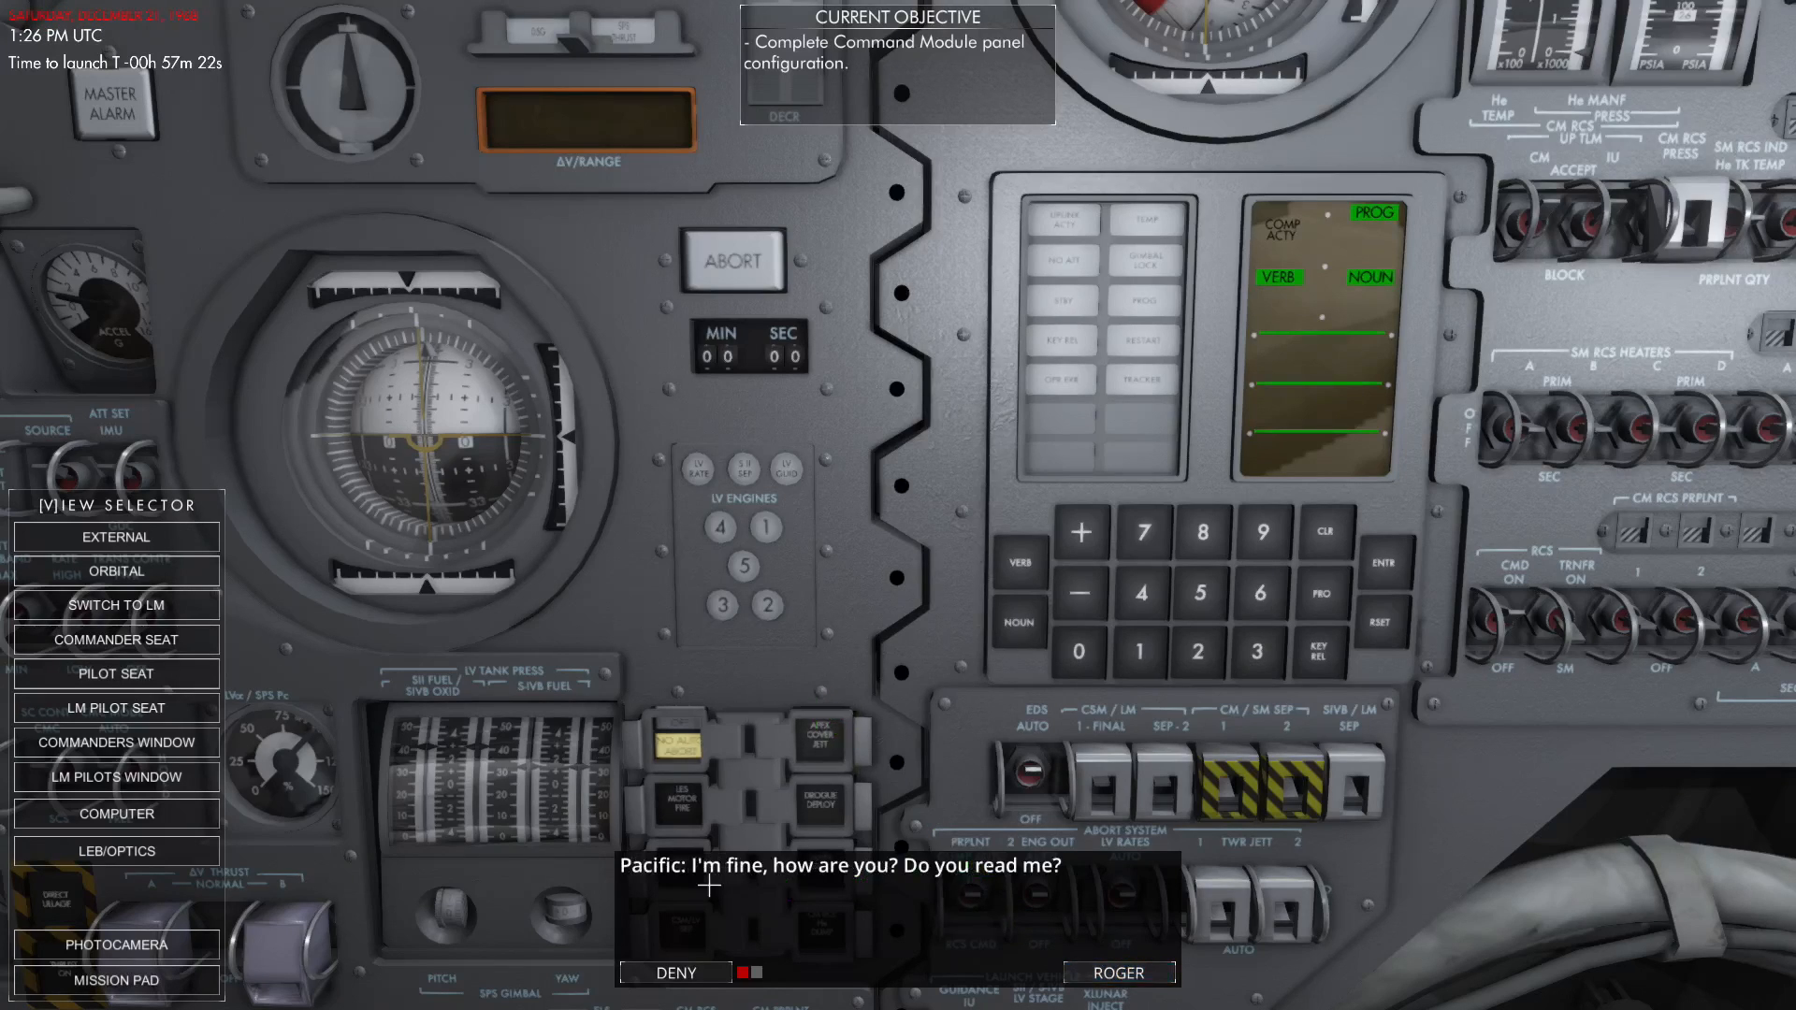
click(1115, 973)
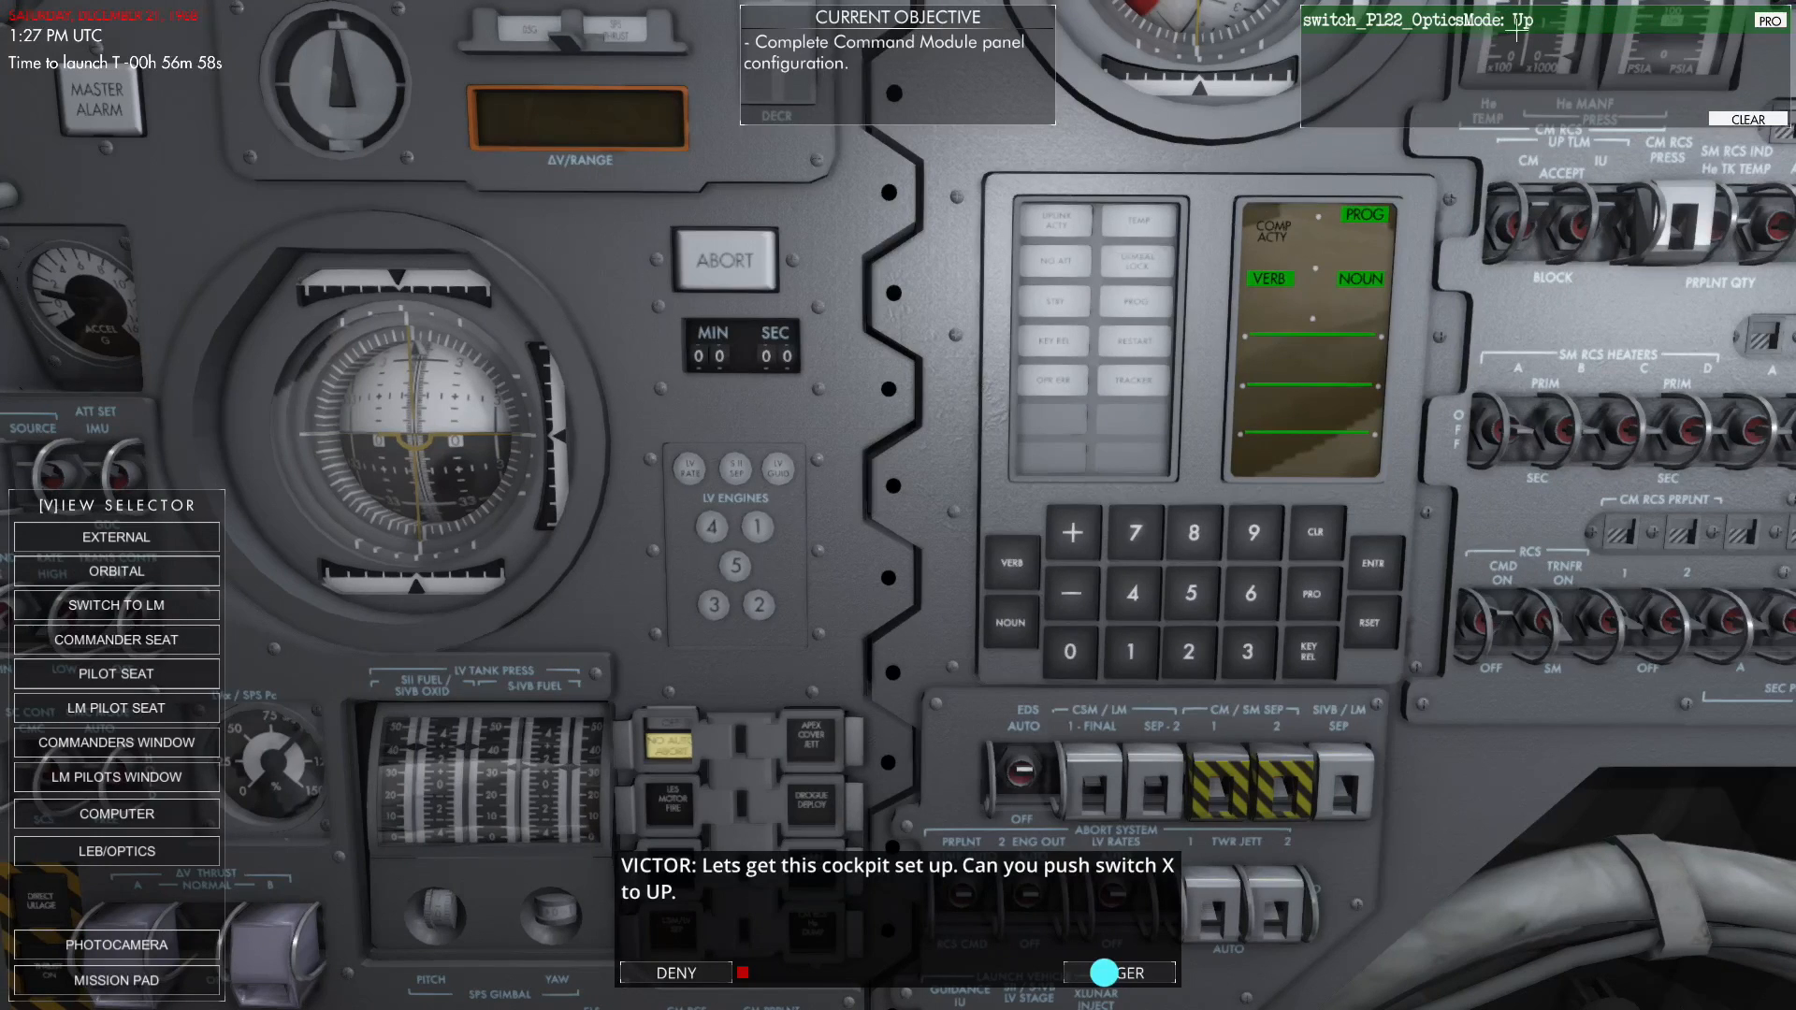
Find the optics Mode switch in the cockpit and flip it up to CMC.
drag(1059, 267, 906, 814)
drag(1150, 977, 897, 505)
key(w)
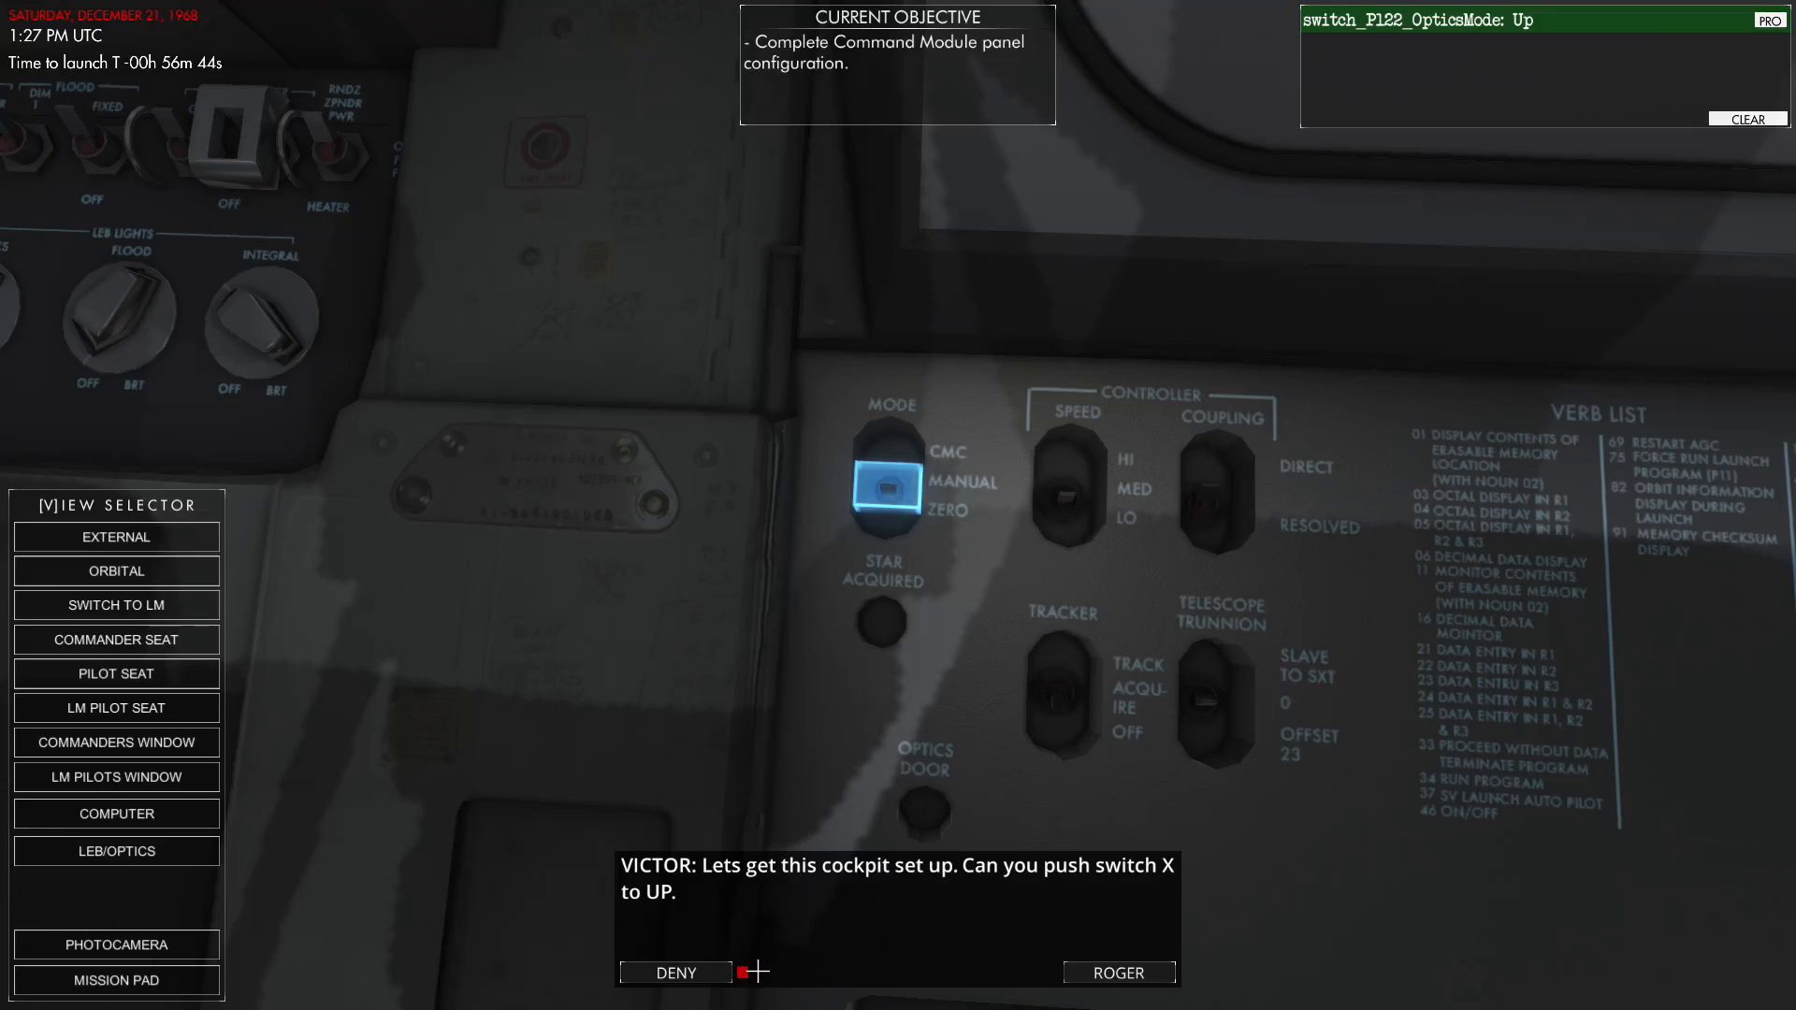
click(887, 489)
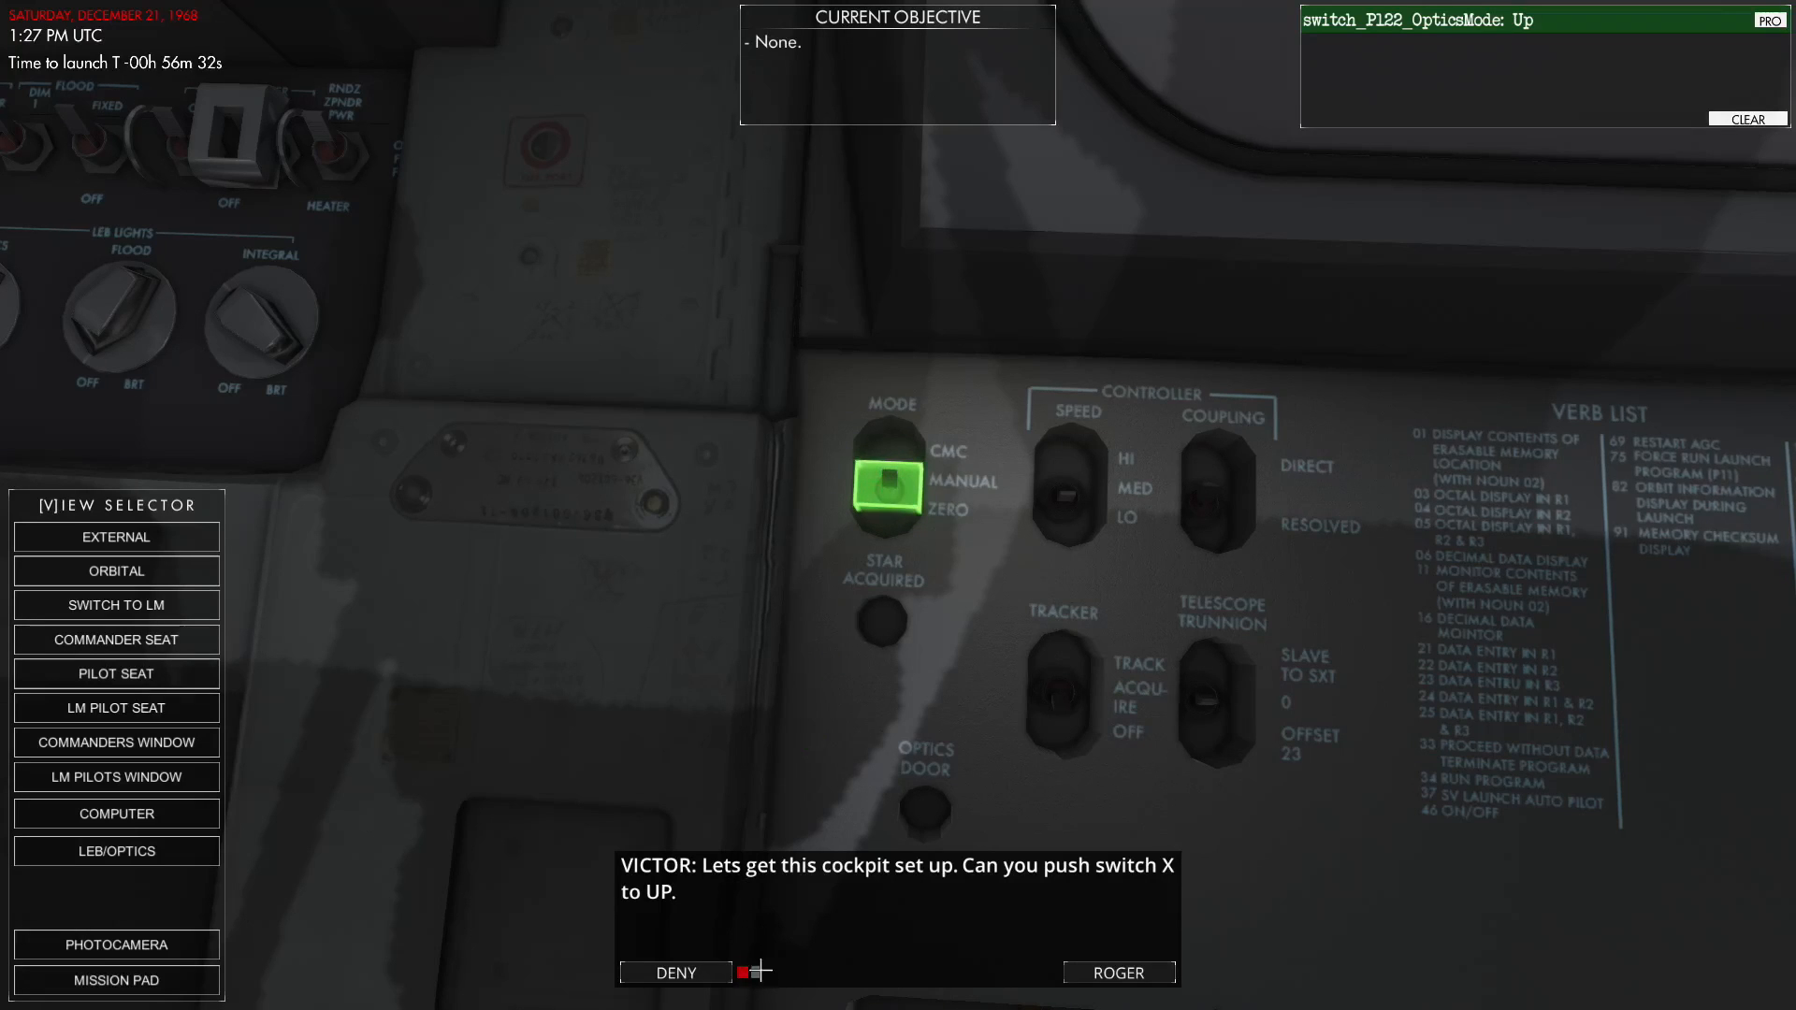
Acknowledge the Pilot's switch request and the Commander's confirmation message.
click(1131, 964)
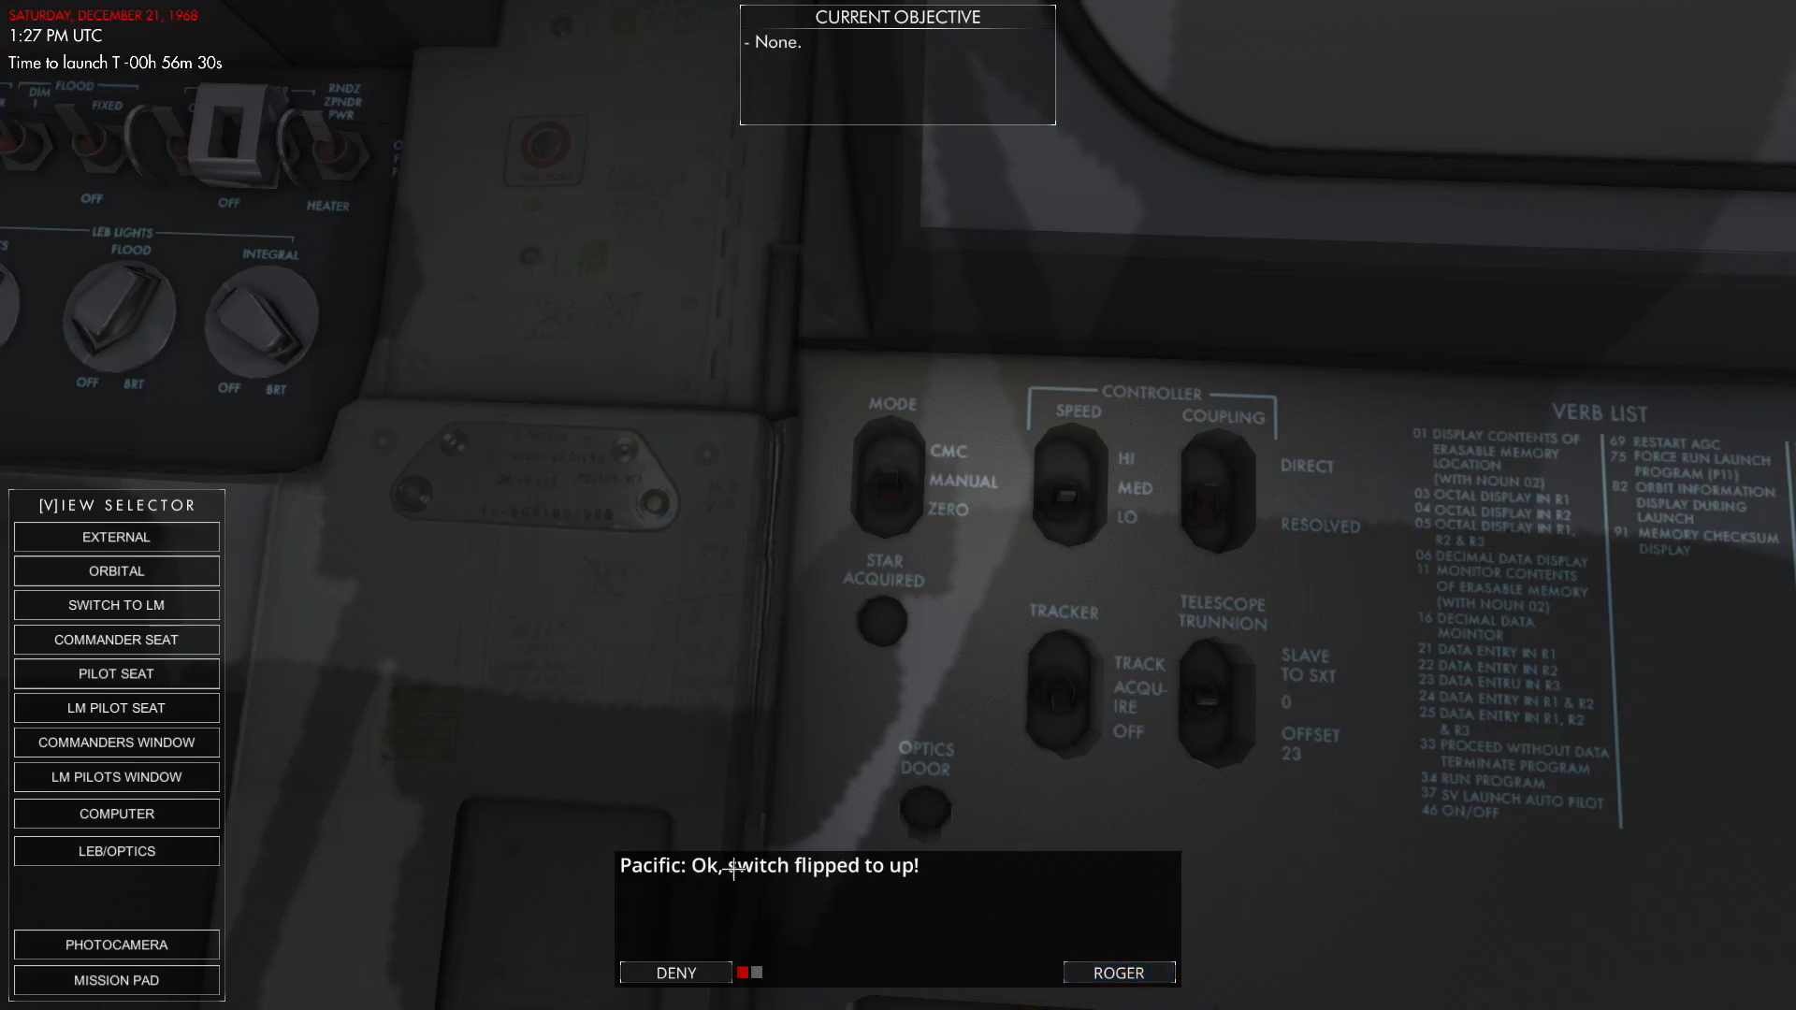
click(1150, 980)
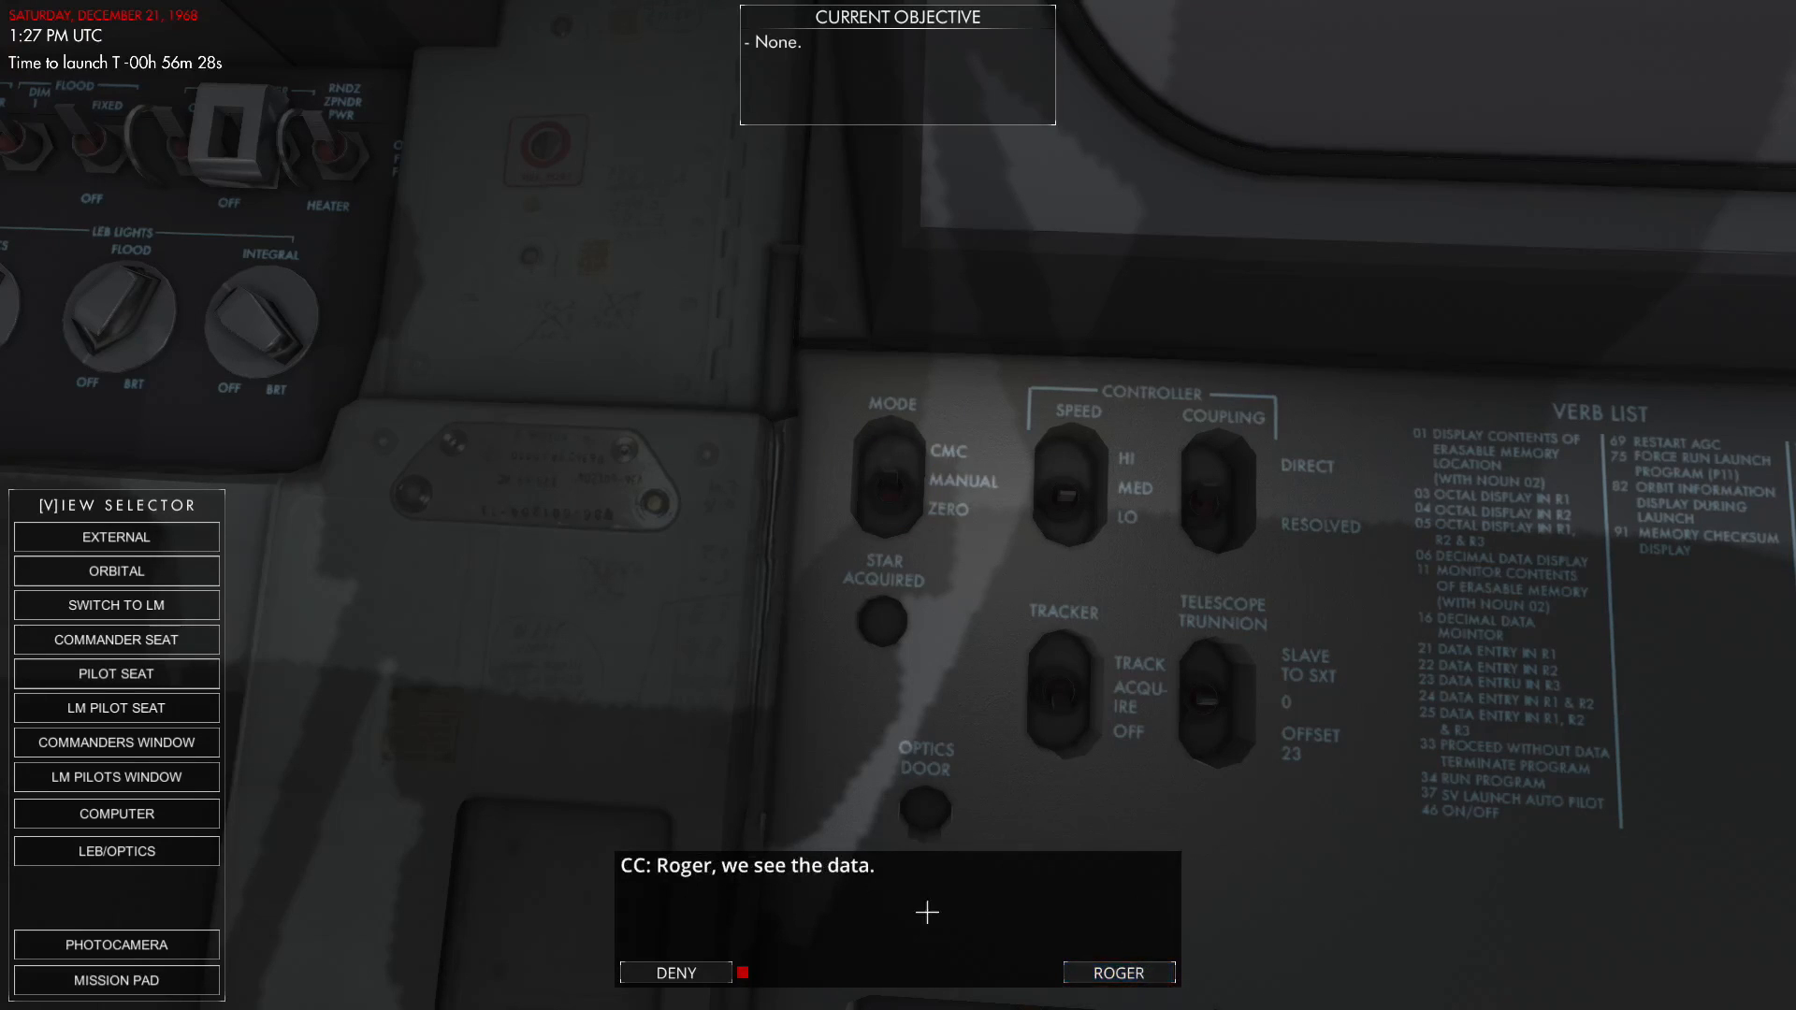
right_click(806, 726)
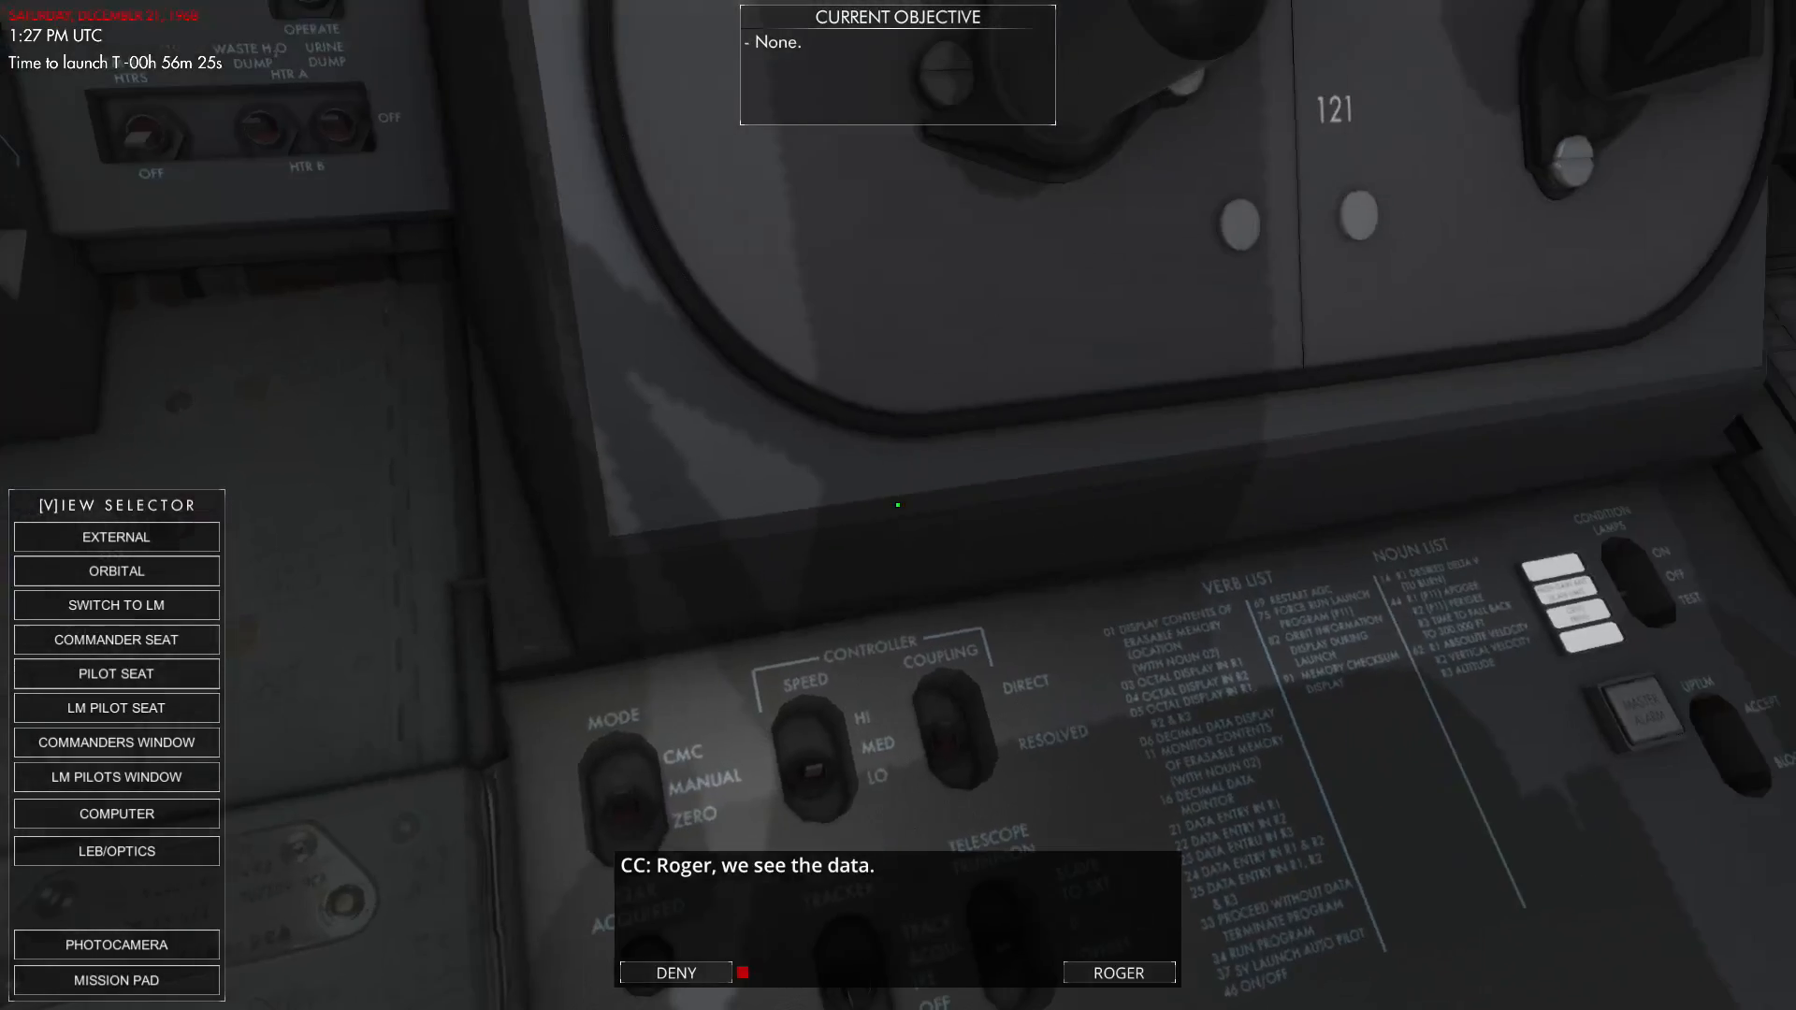
click(897, 505)
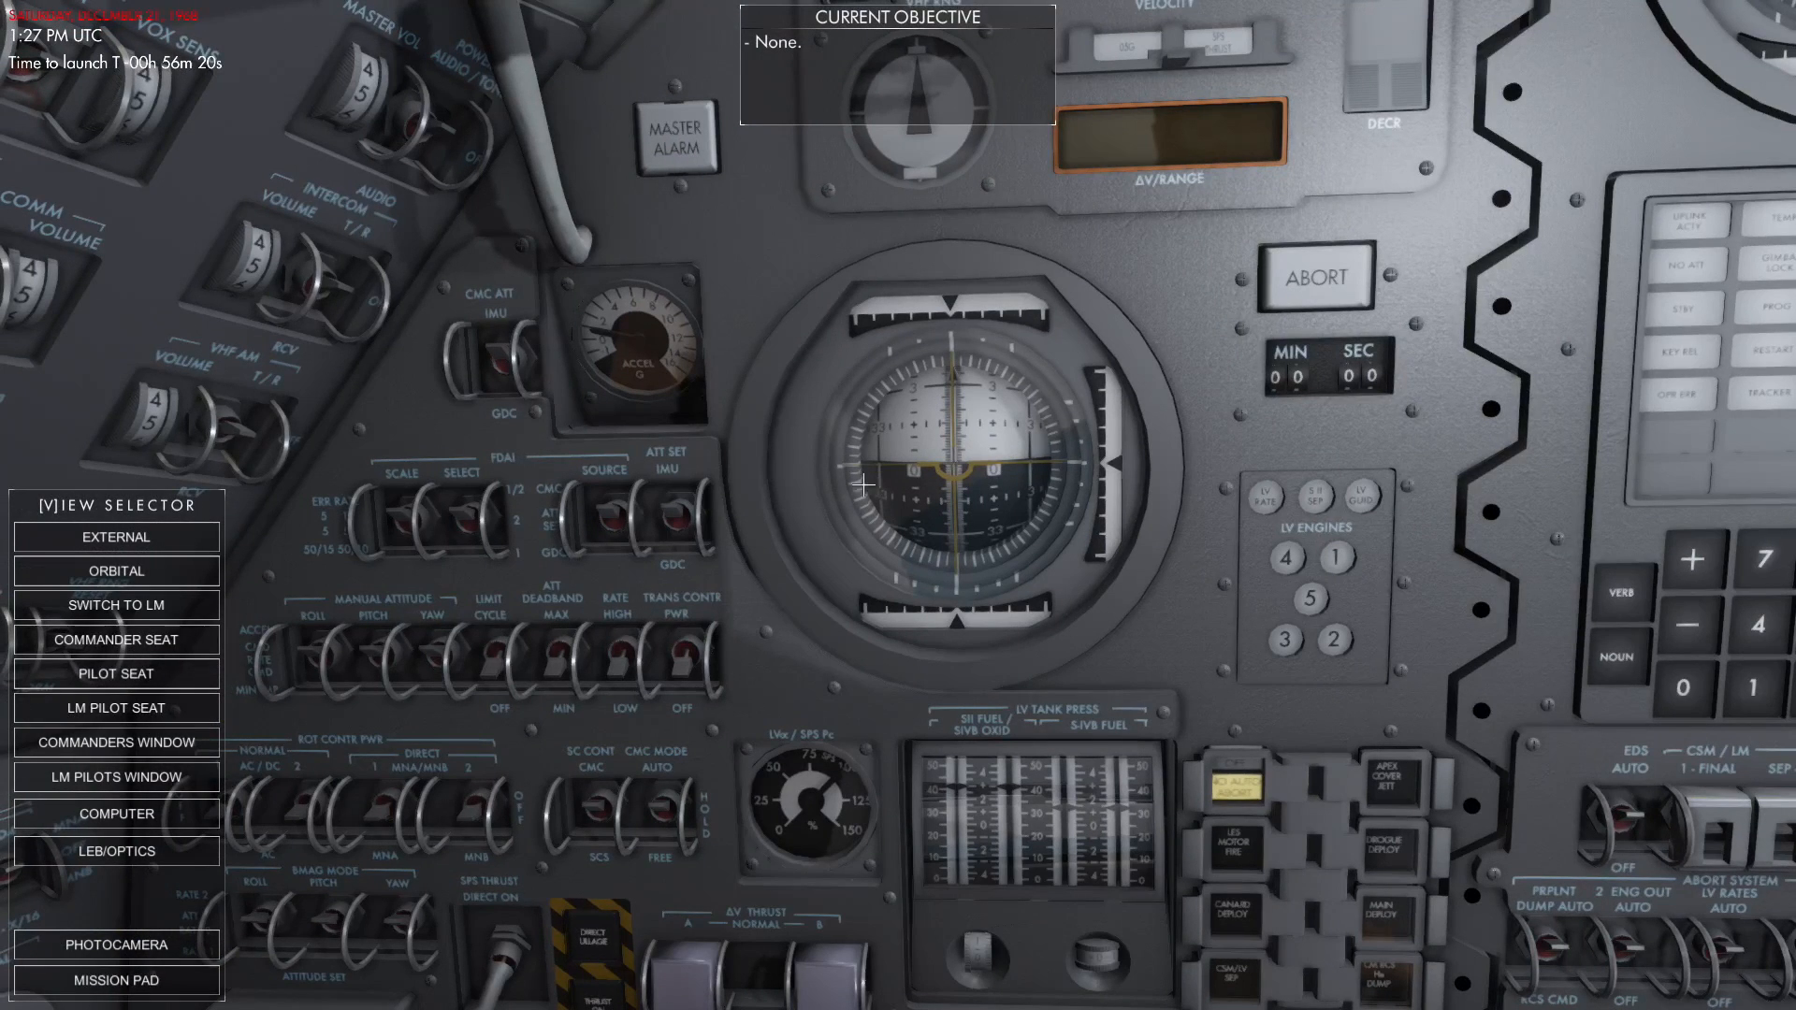
Open the mission editor from the session and load the custom mission workshopMission.
key(Escape)
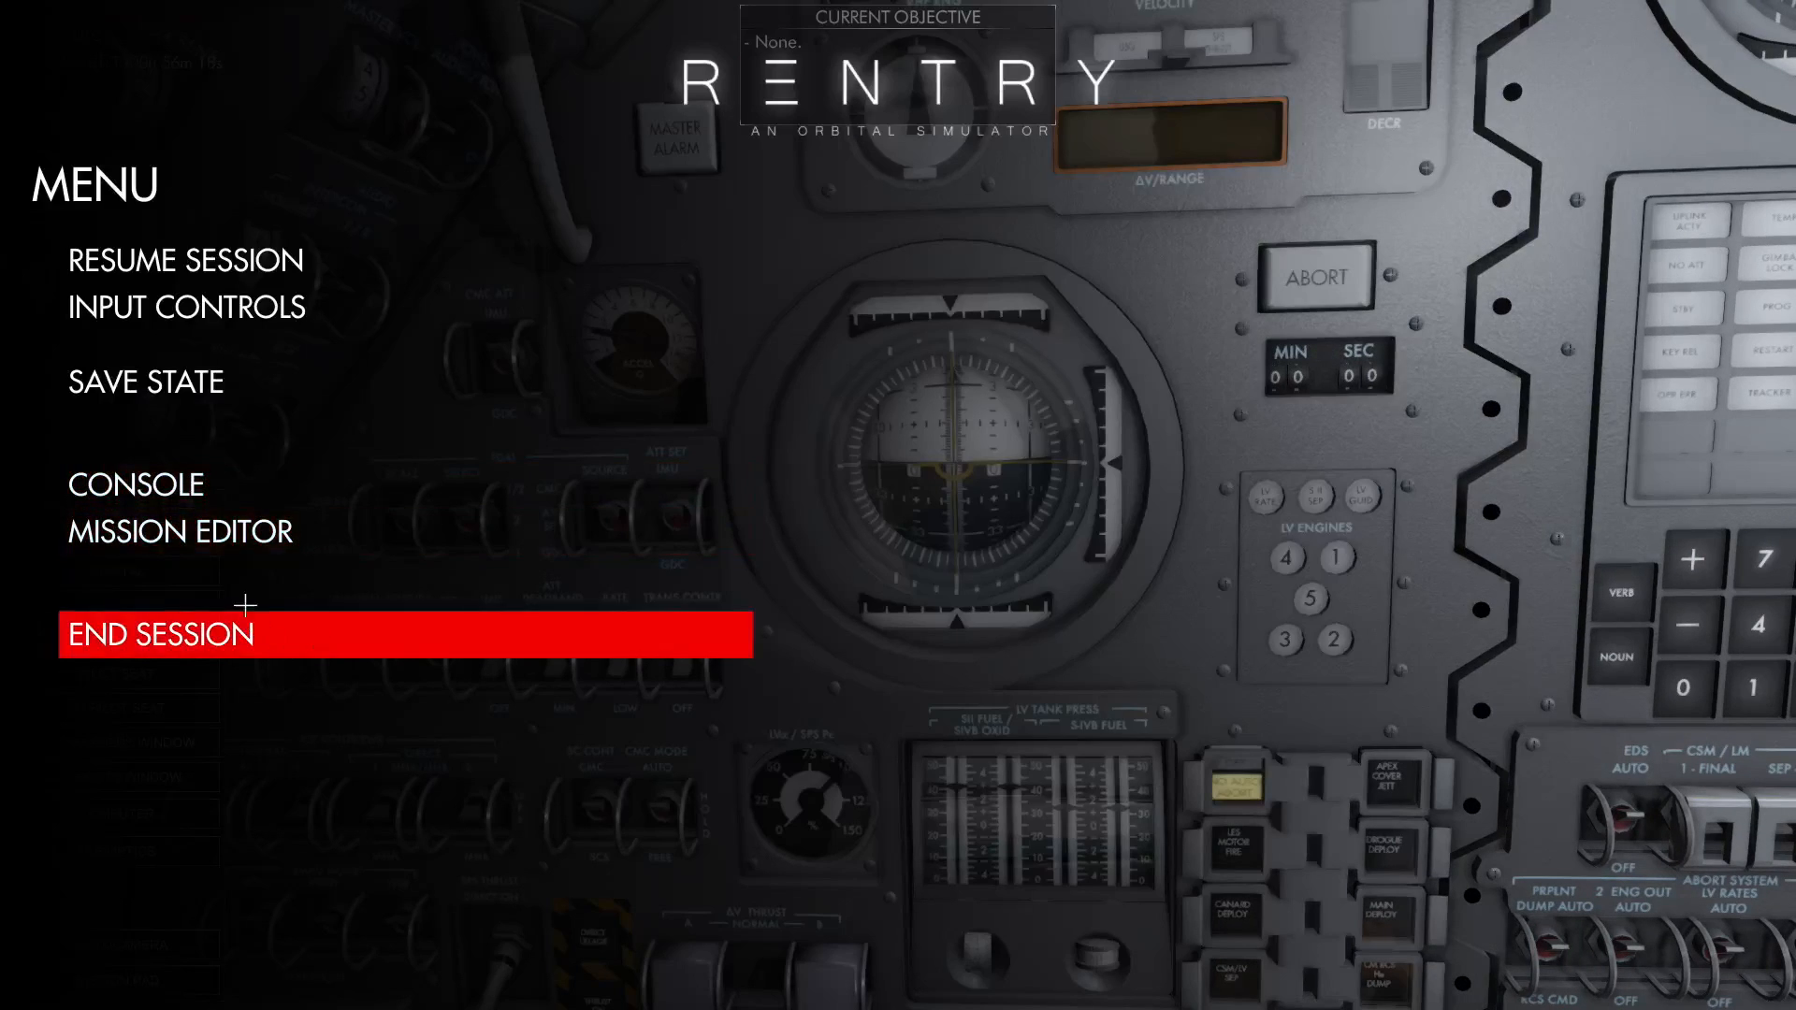
click(234, 540)
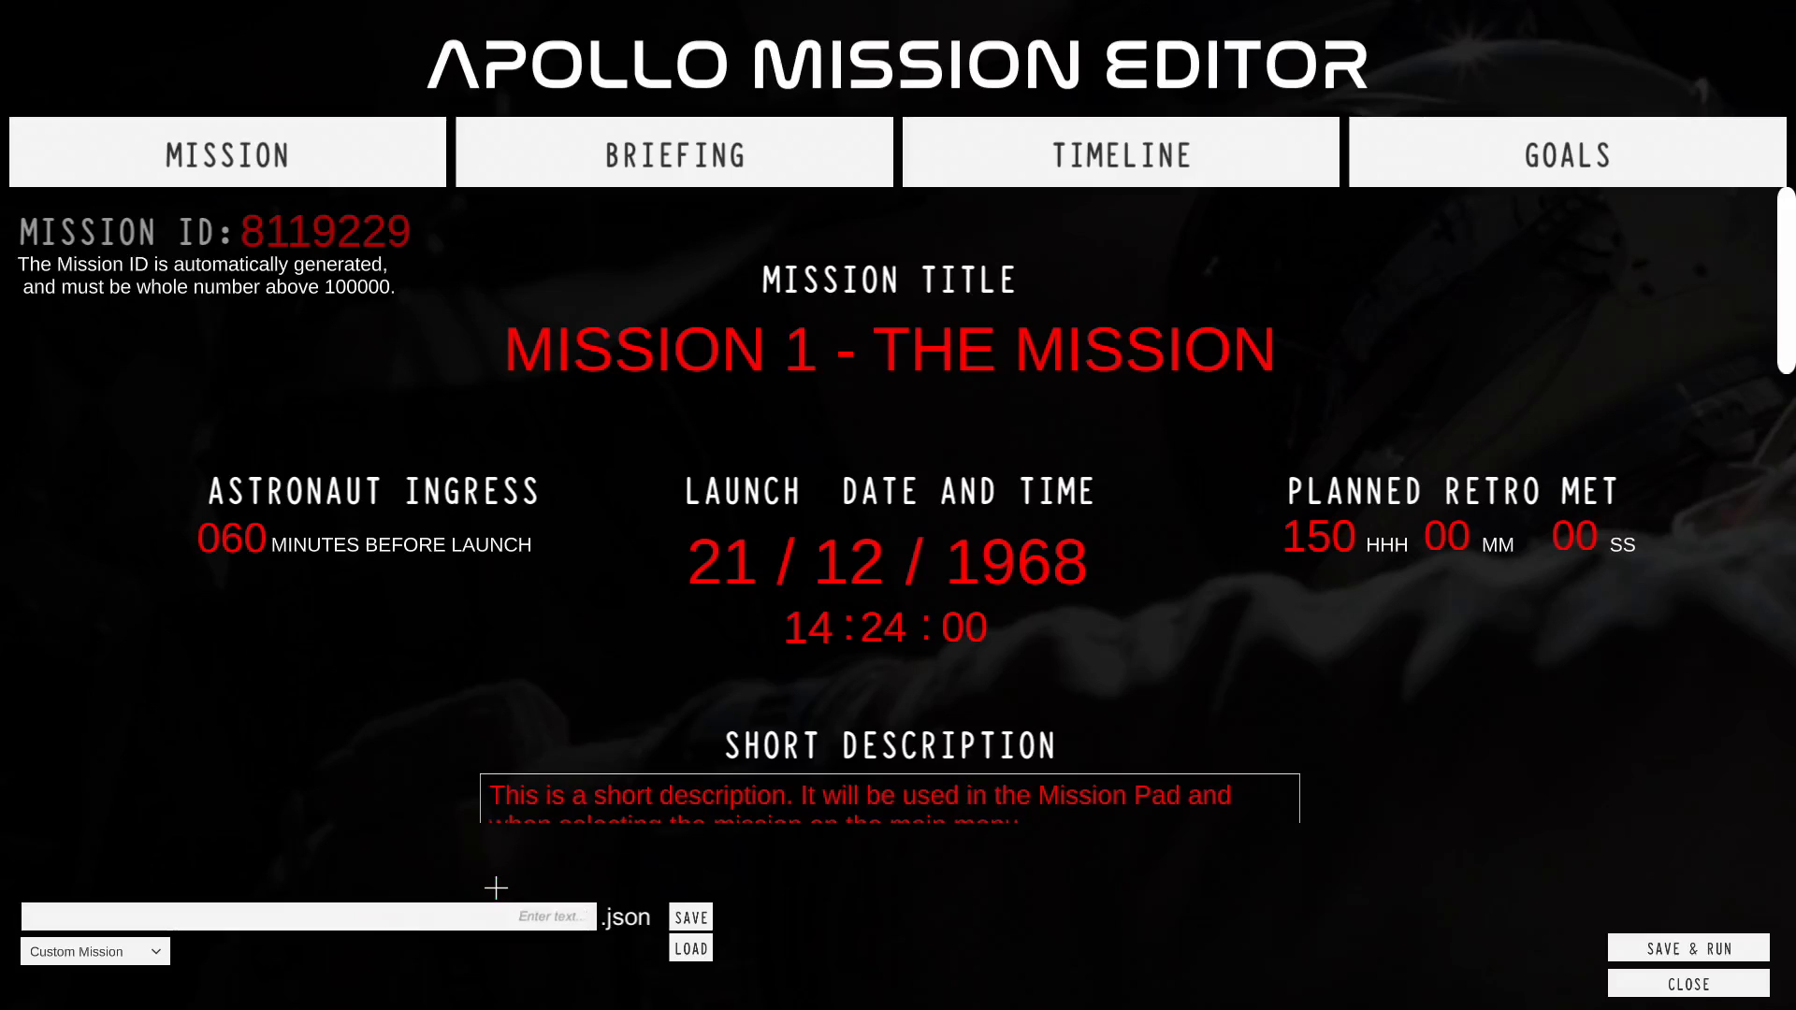
text(workshopMission)
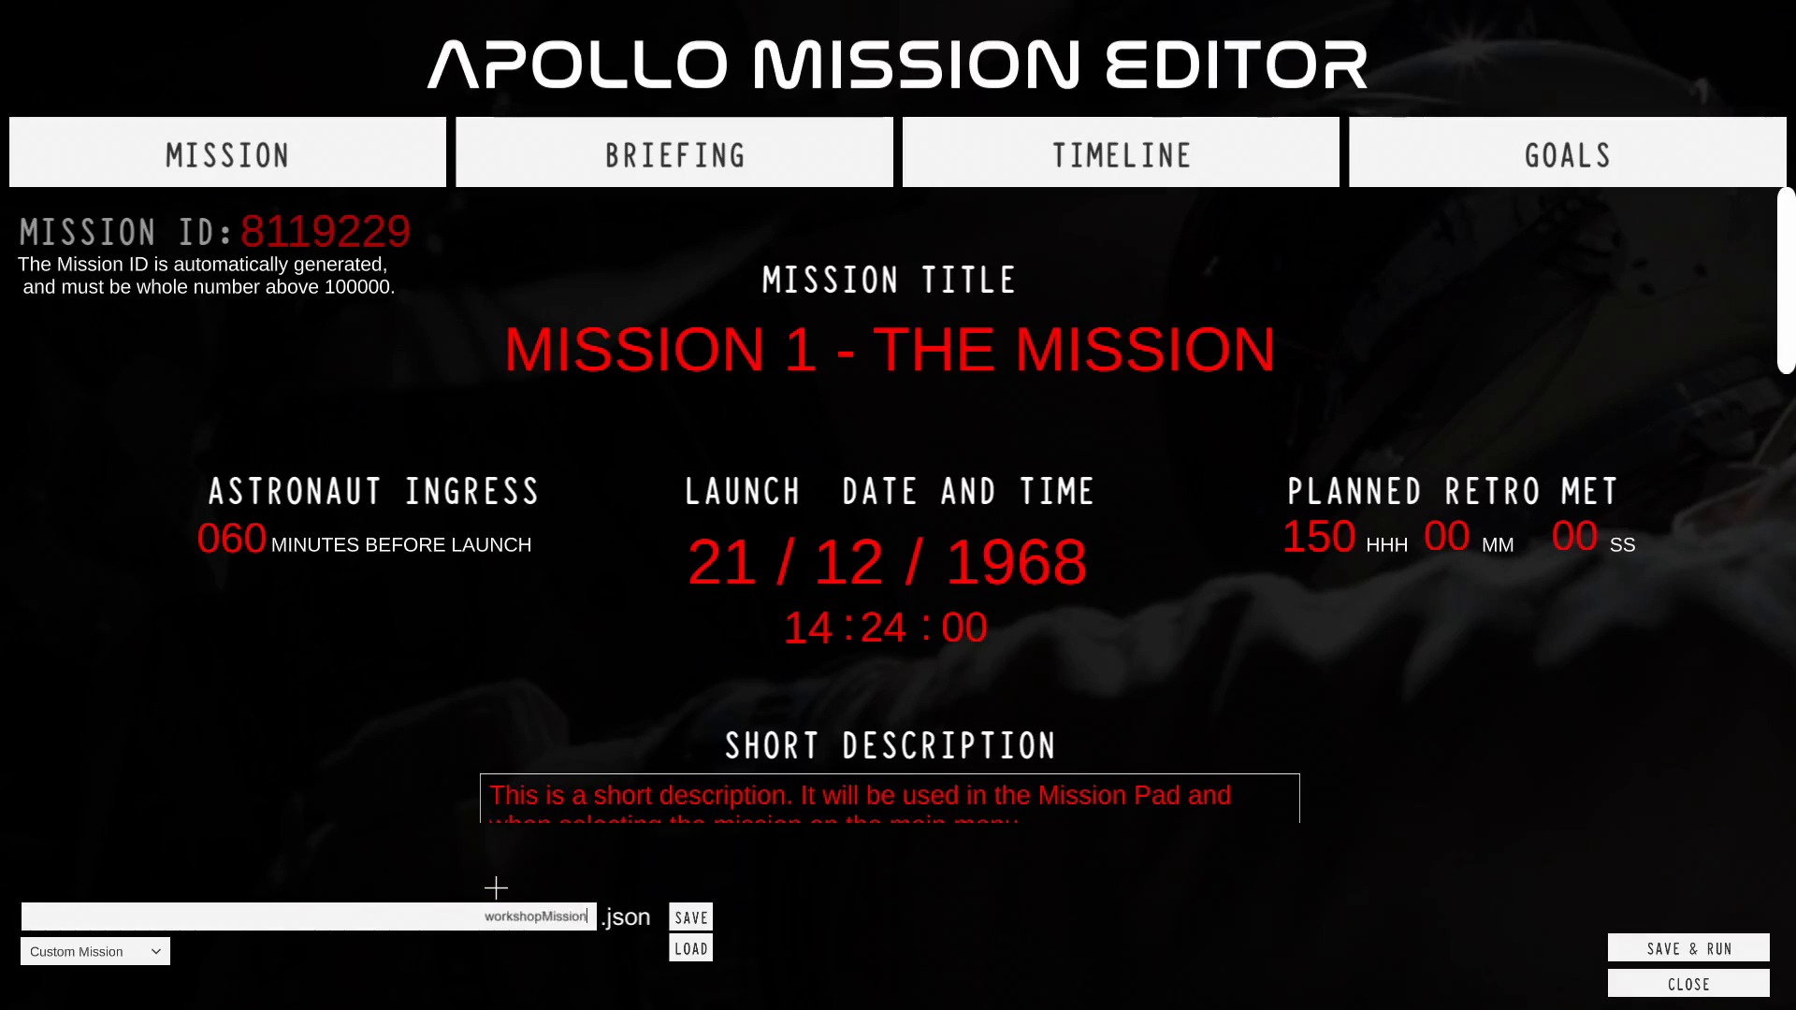
click(681, 948)
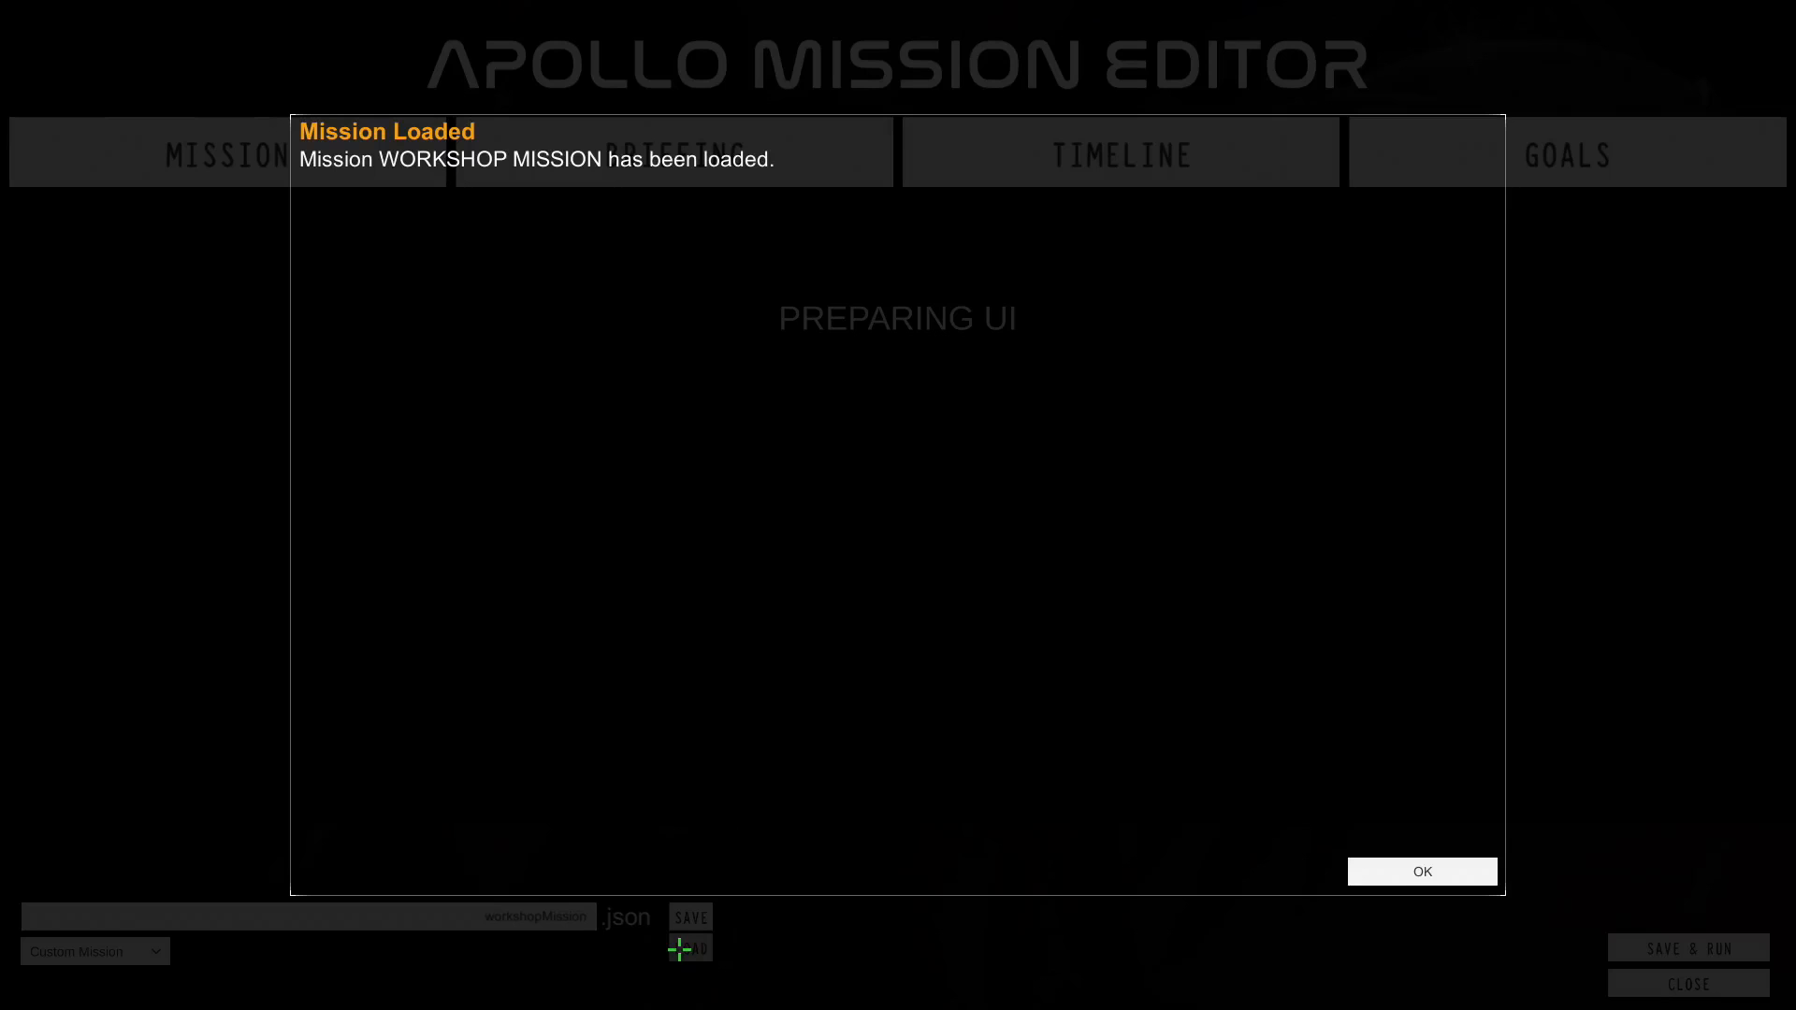
click(1424, 867)
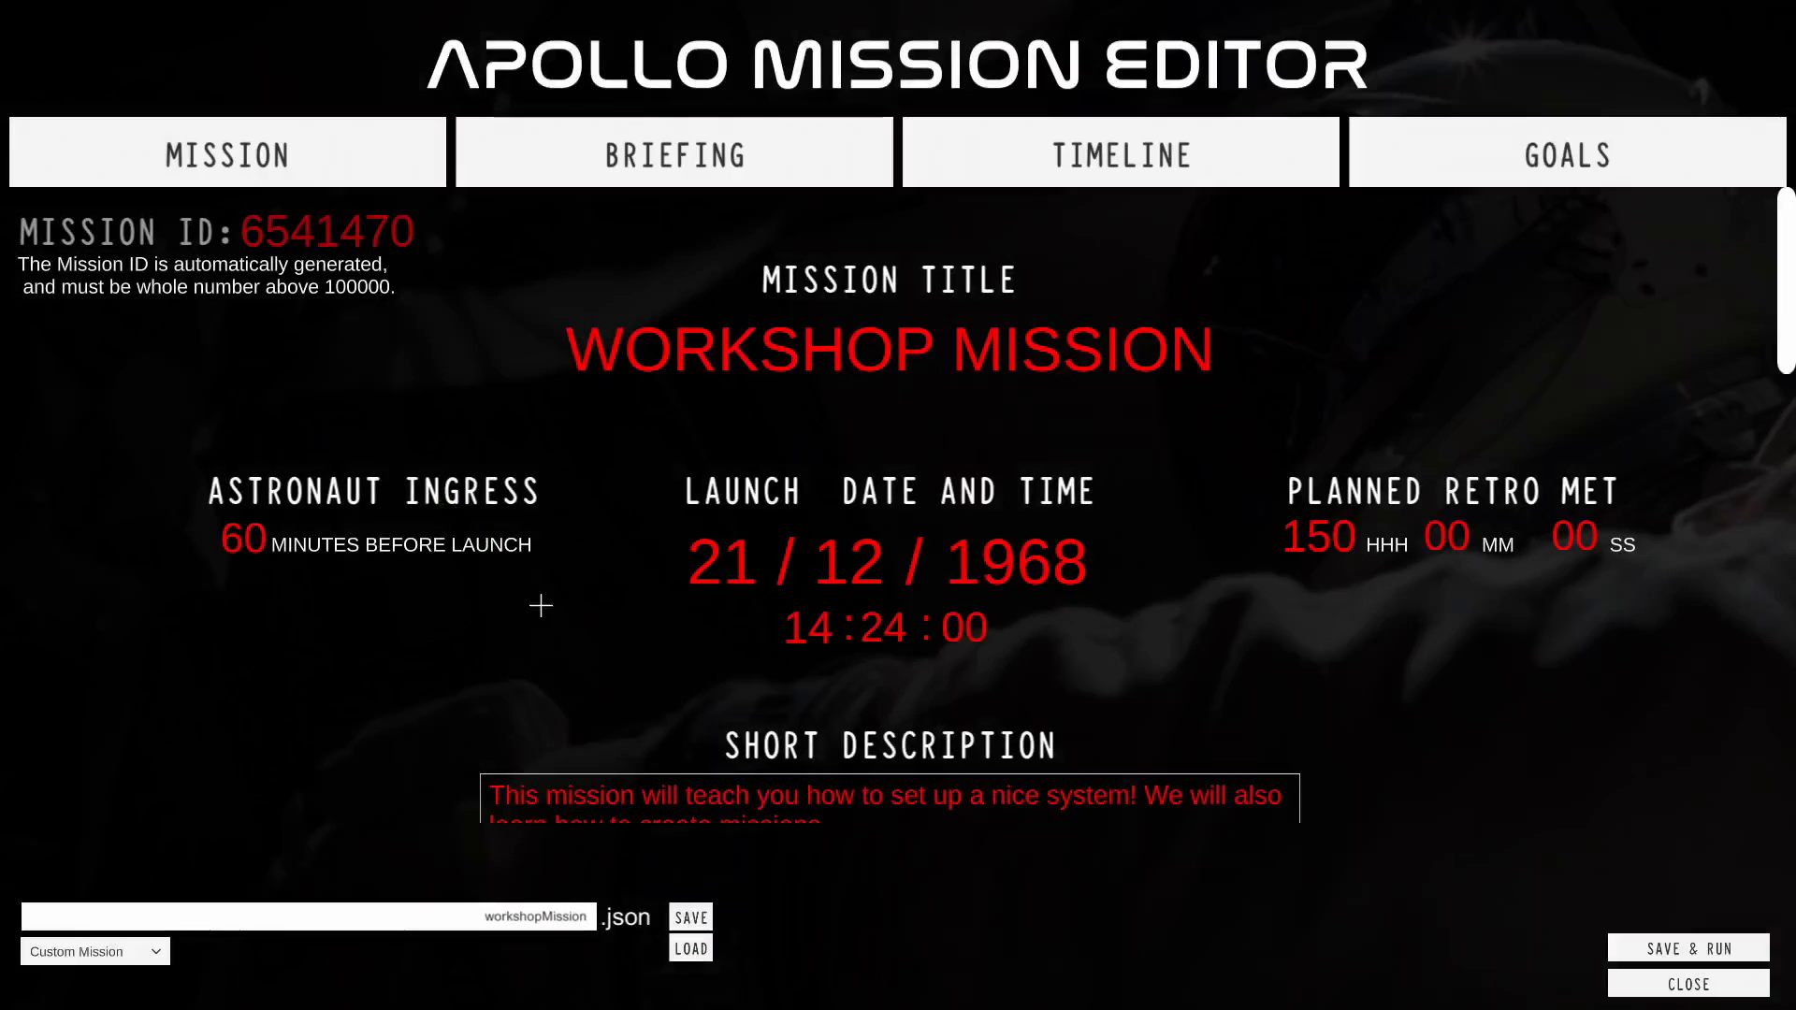
Close the mission editor and radio MCC to request a countdown hold.
scroll(579, 609, down, 1)
scroll(579, 609, down, 3)
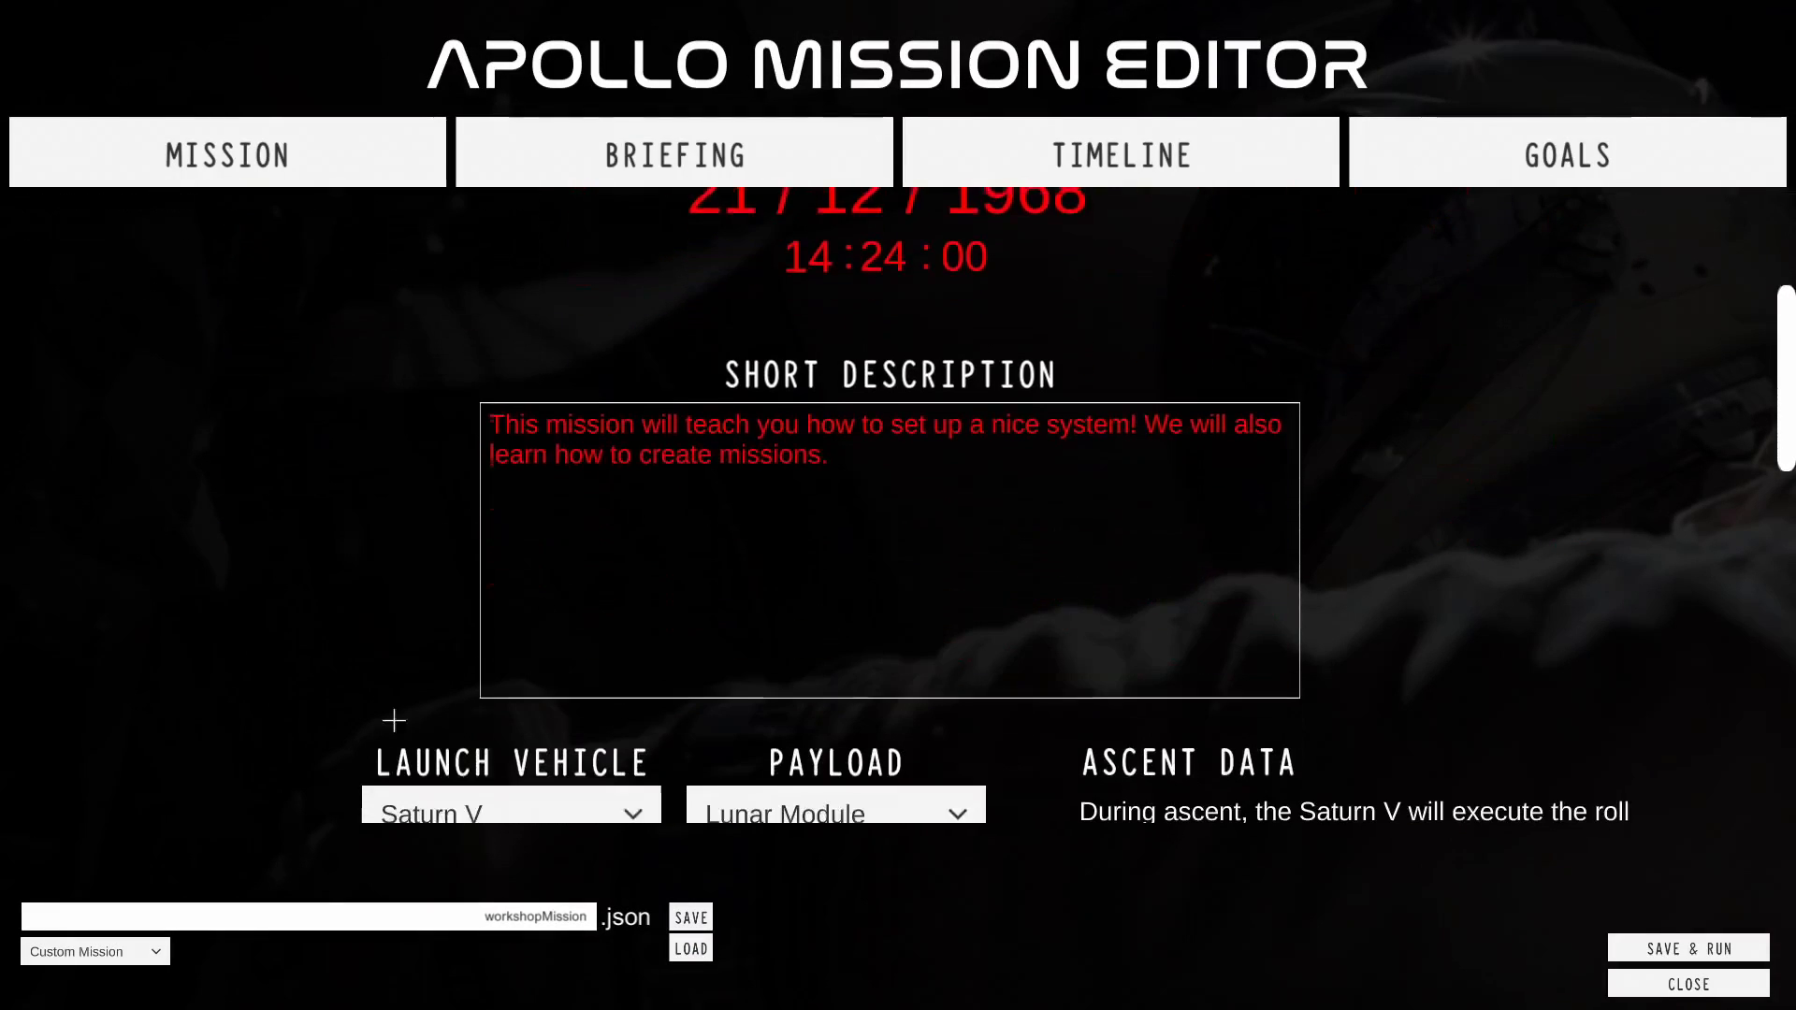
click(1659, 991)
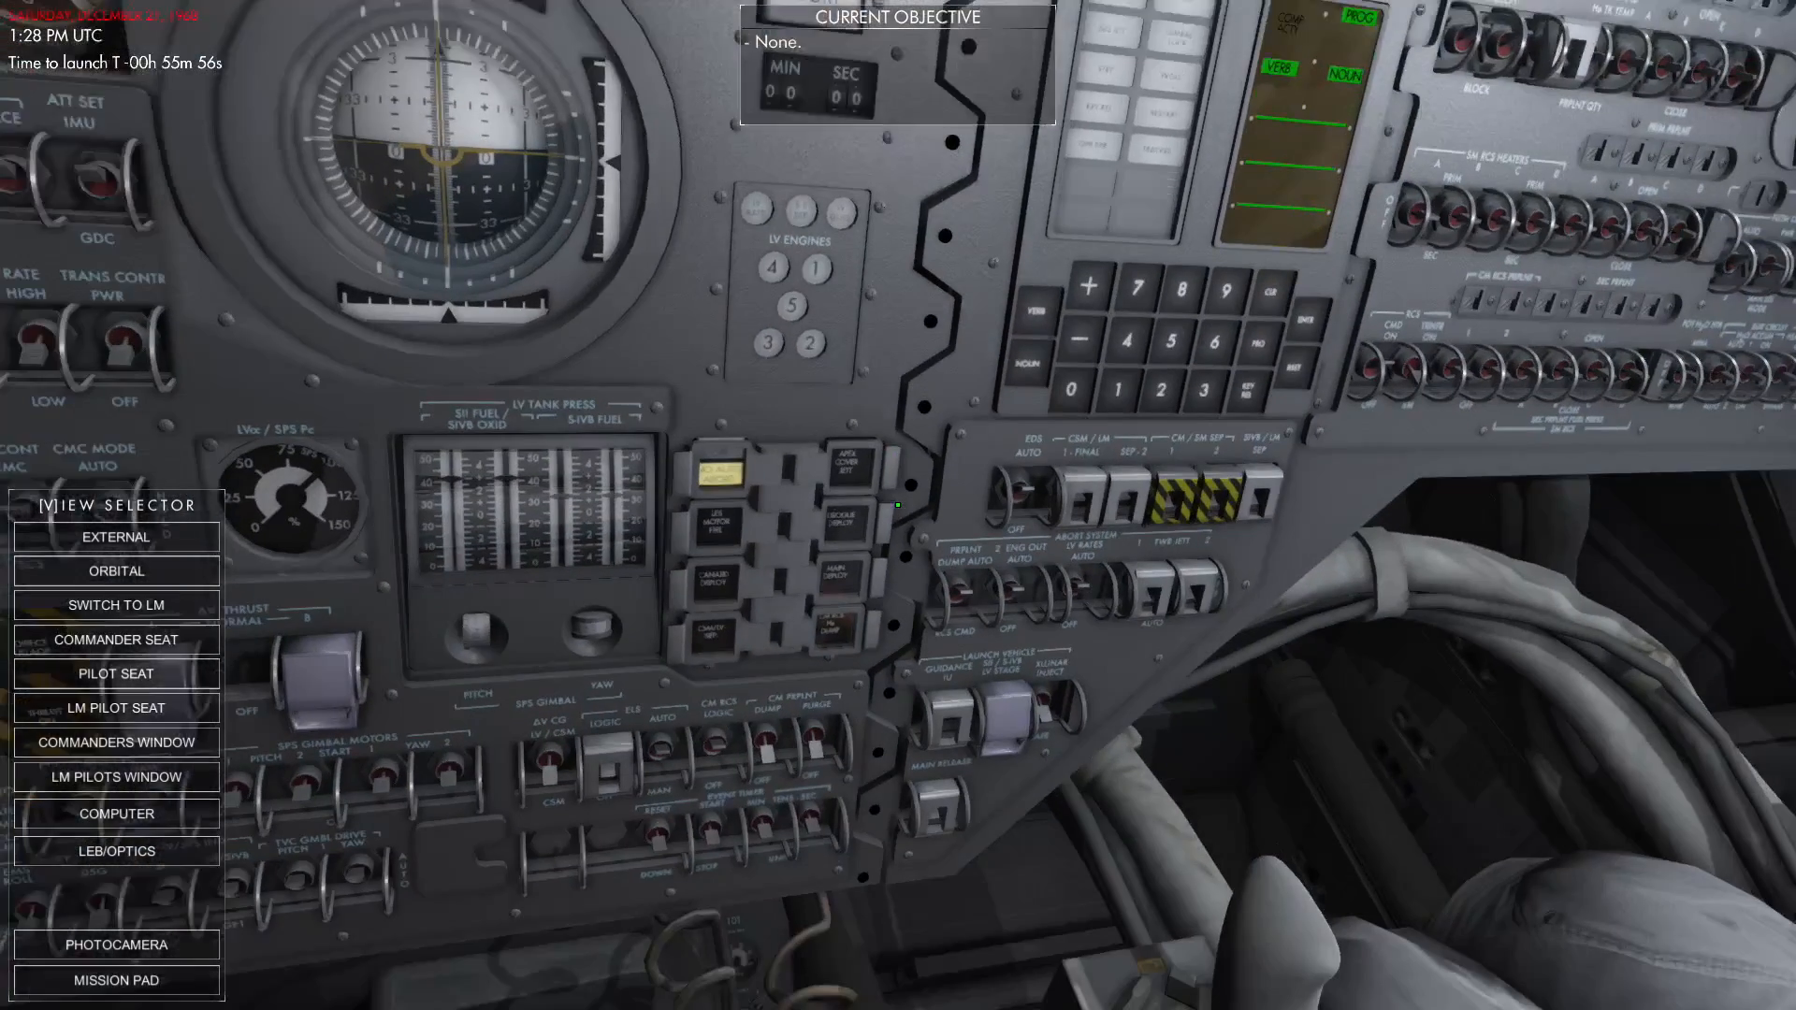
key(c)
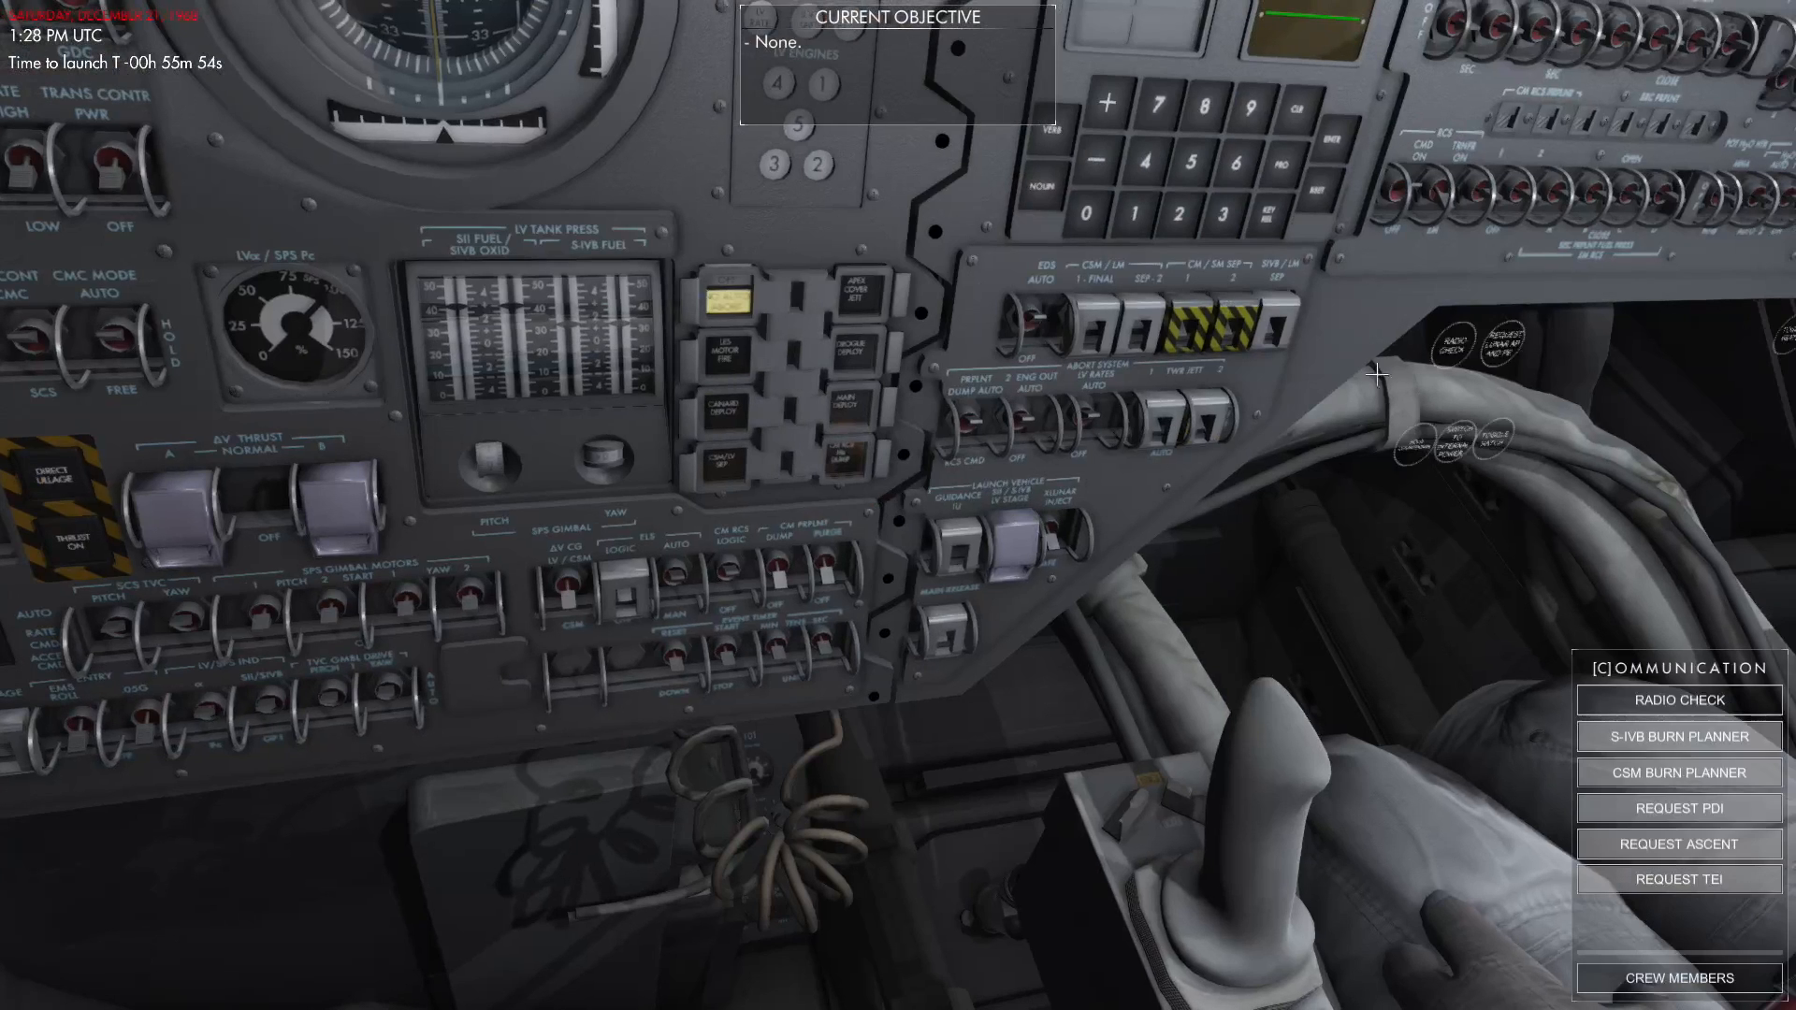
click(1417, 447)
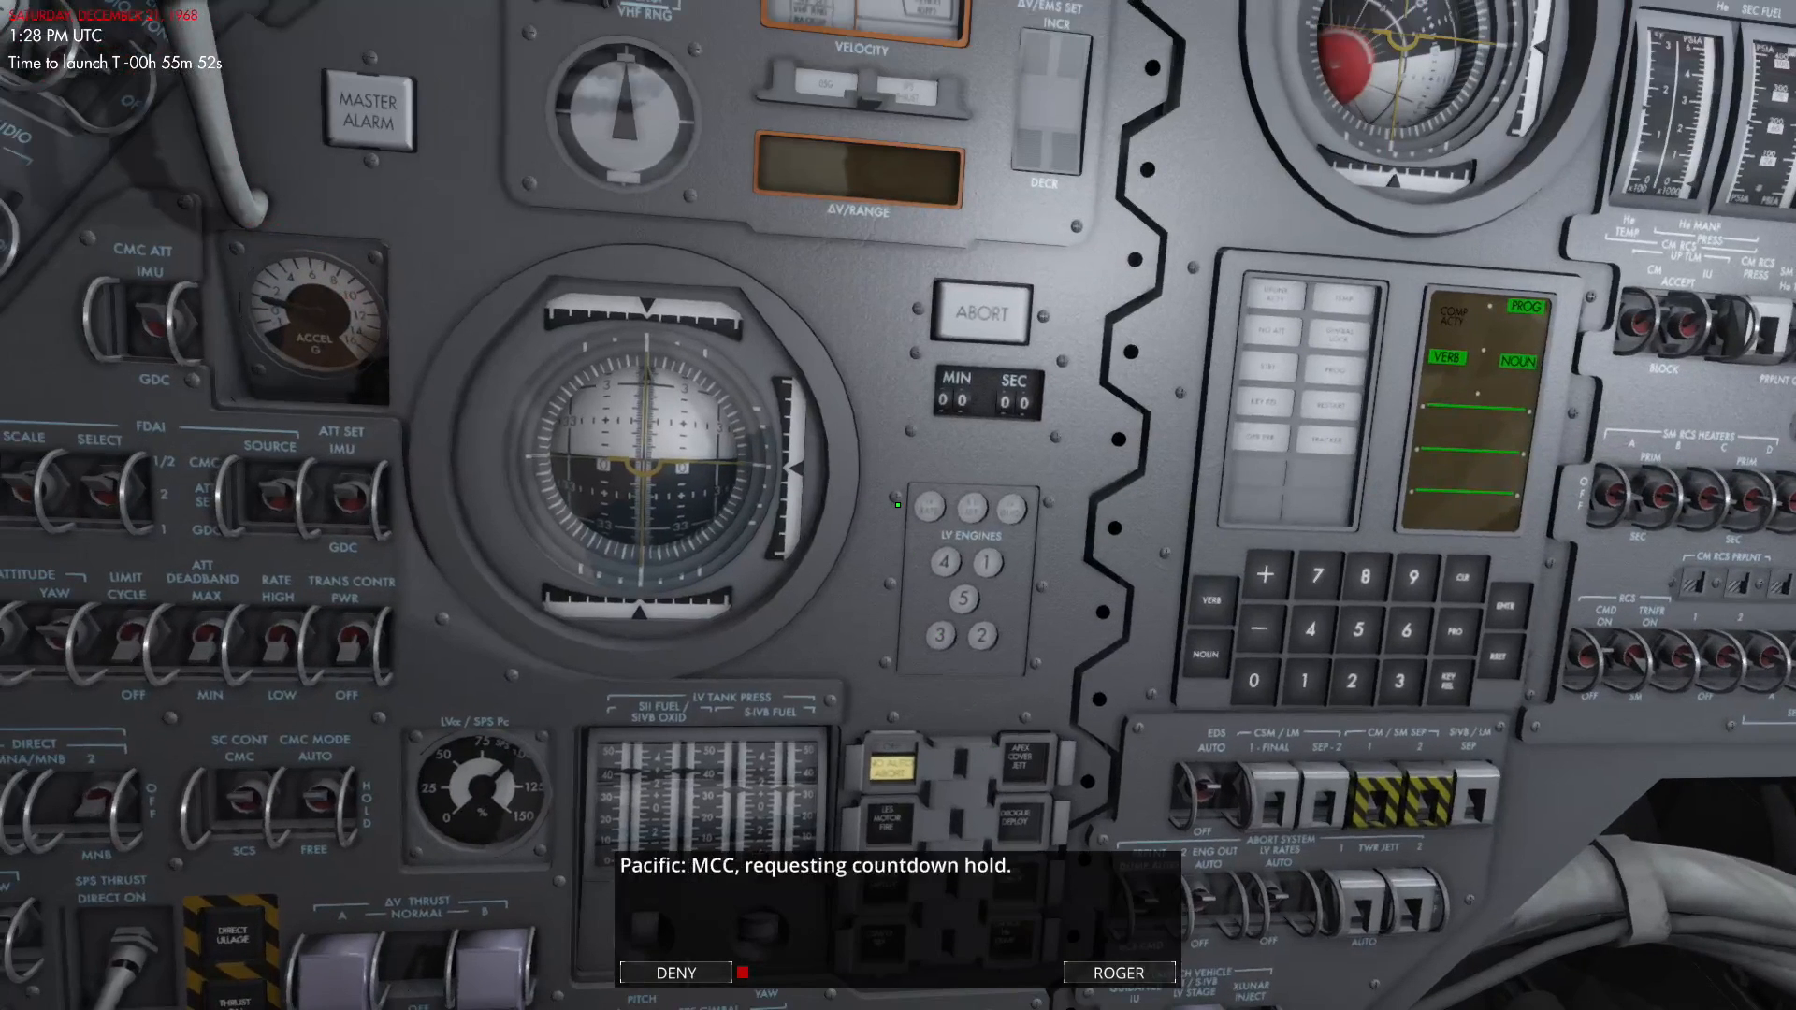
Return to the mission editor and bring up the mission's timeline events.
key(Escape)
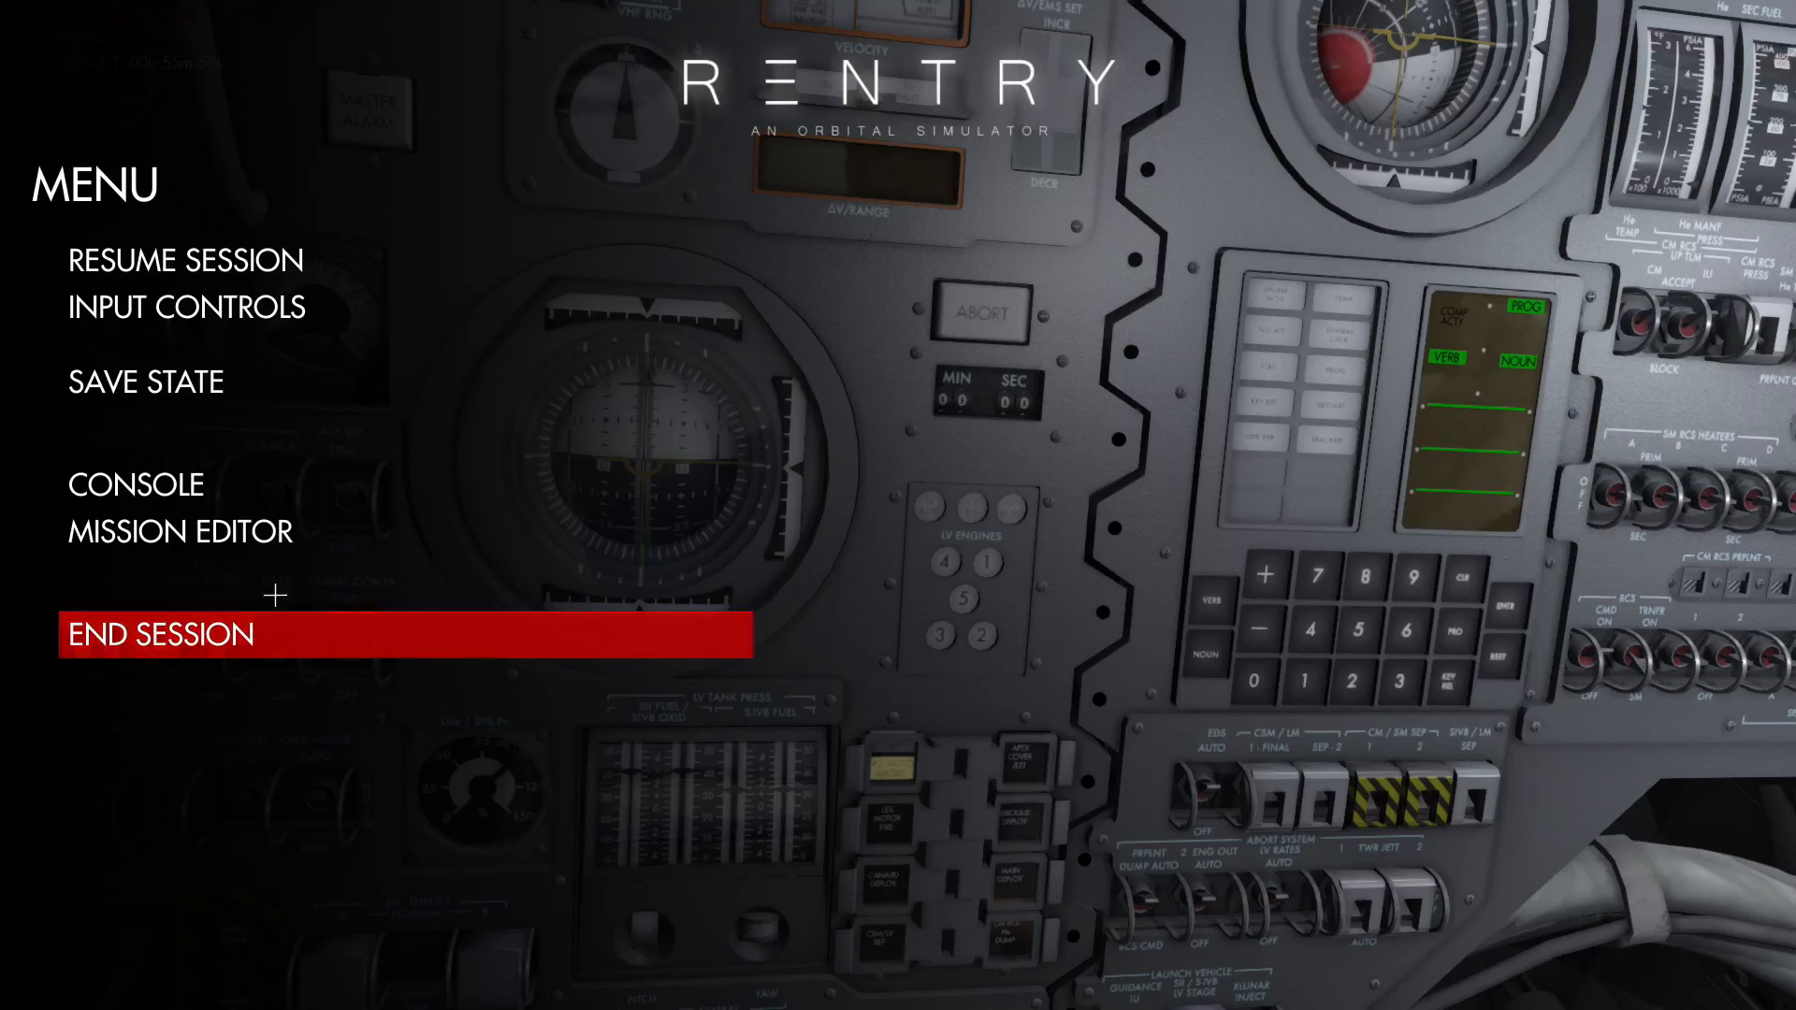
click(241, 540)
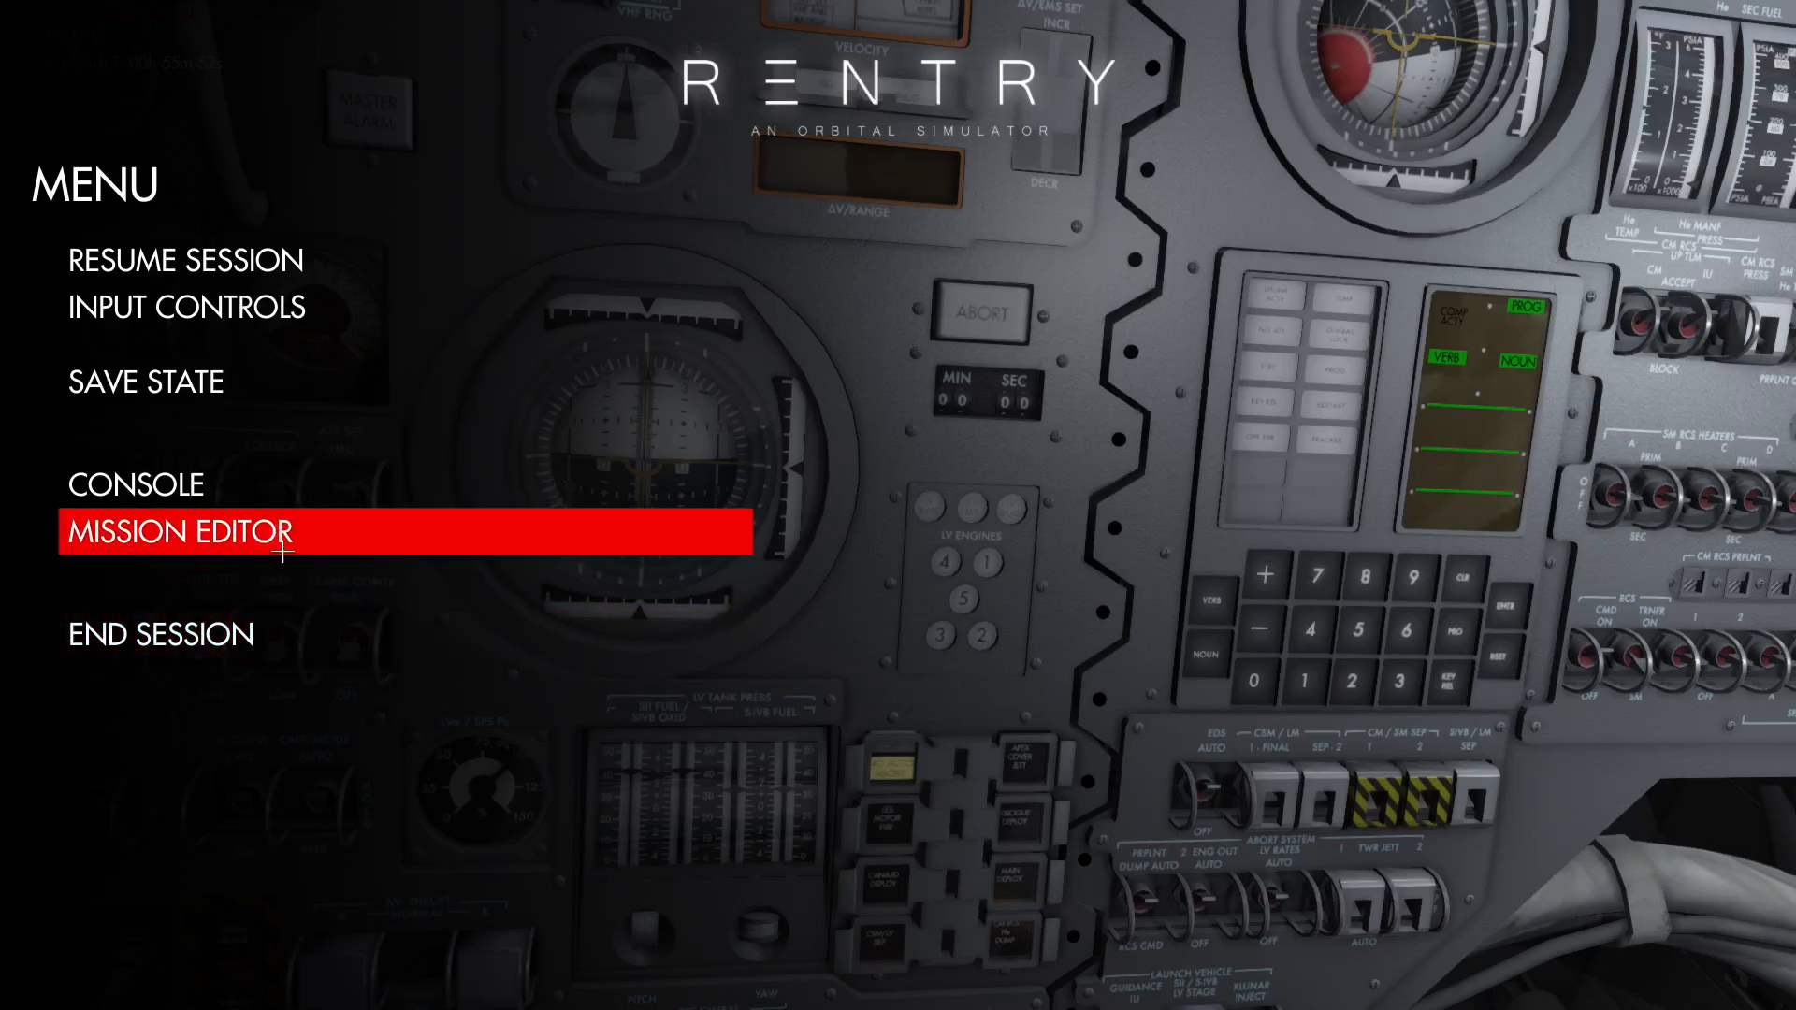
click(274, 540)
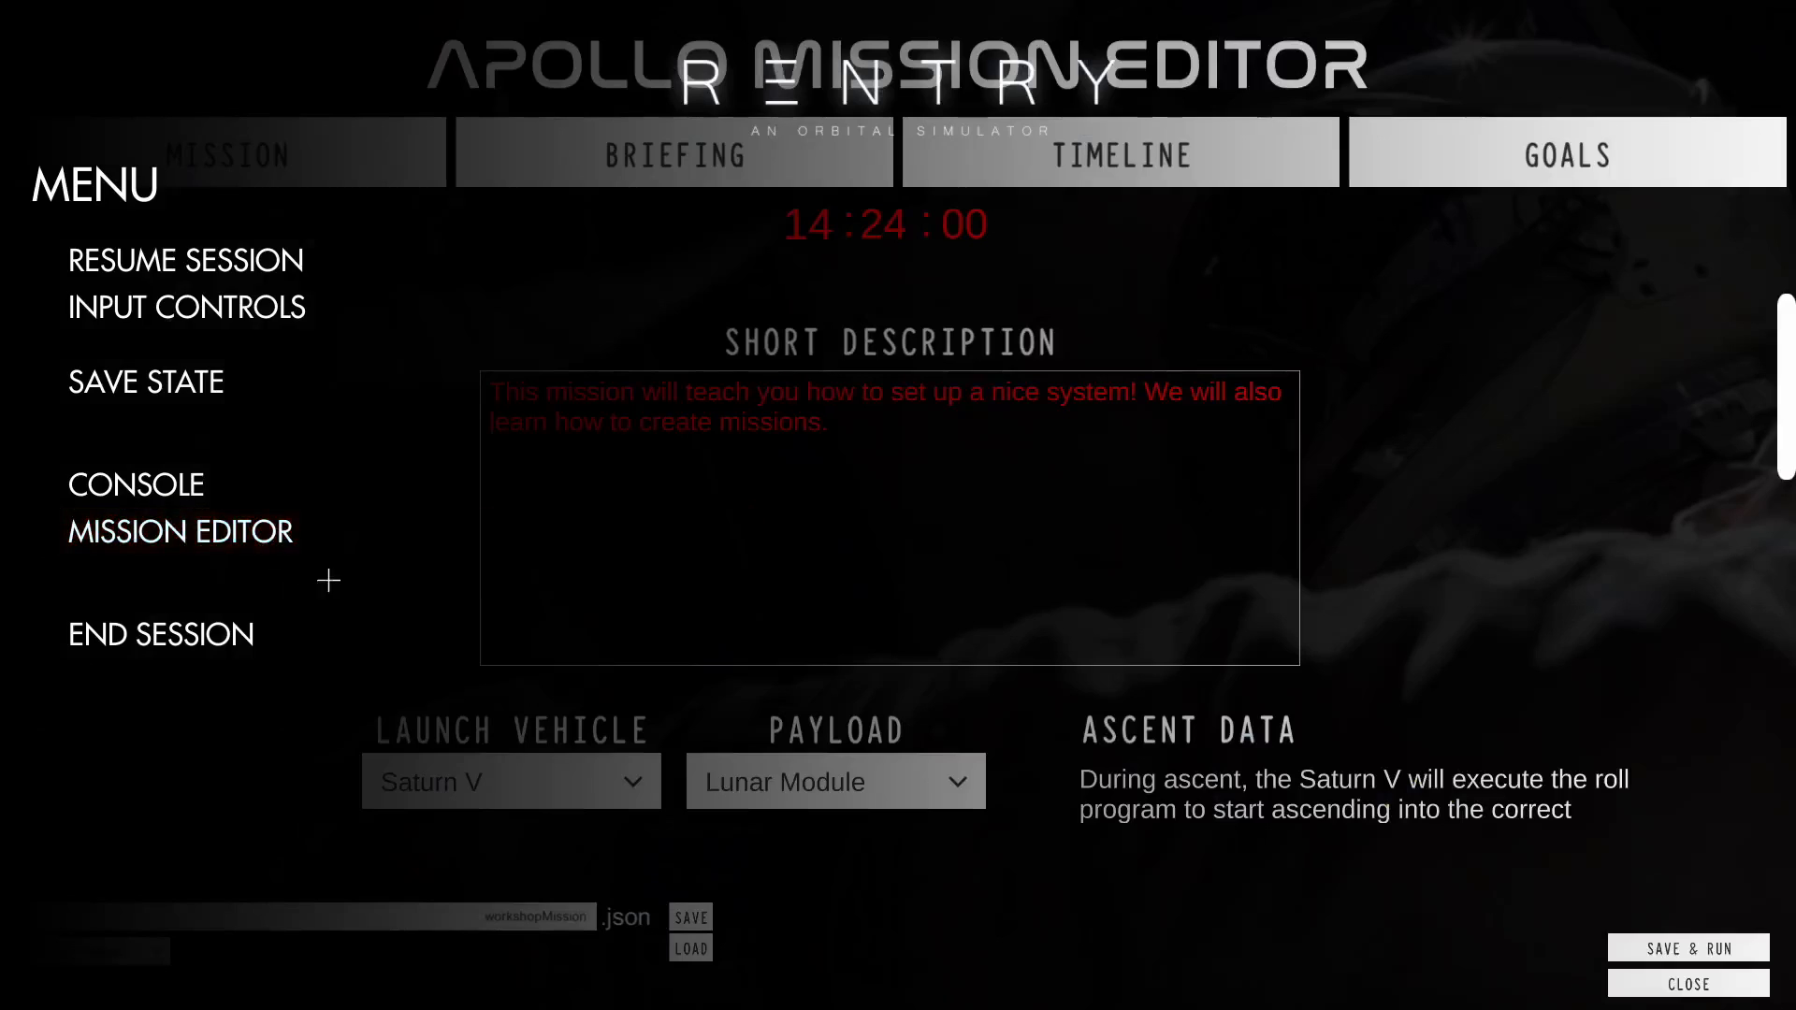
click(931, 152)
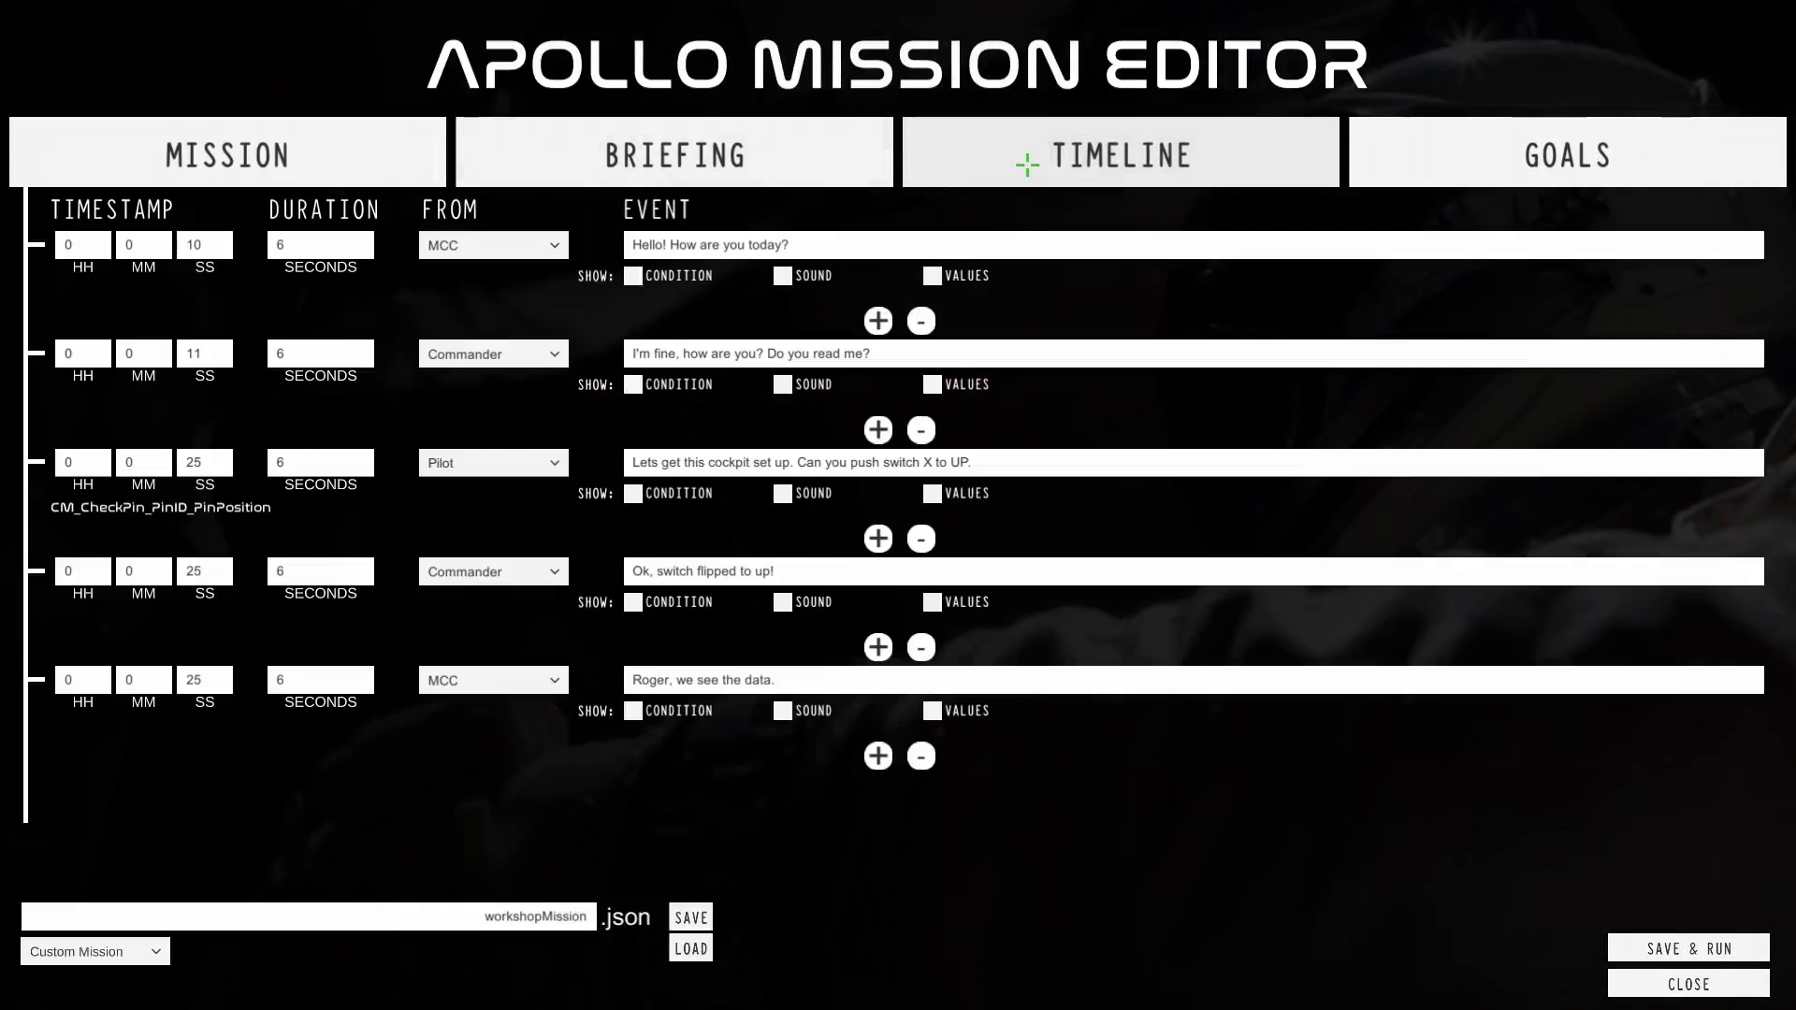
drag(577, 647, 581, 566)
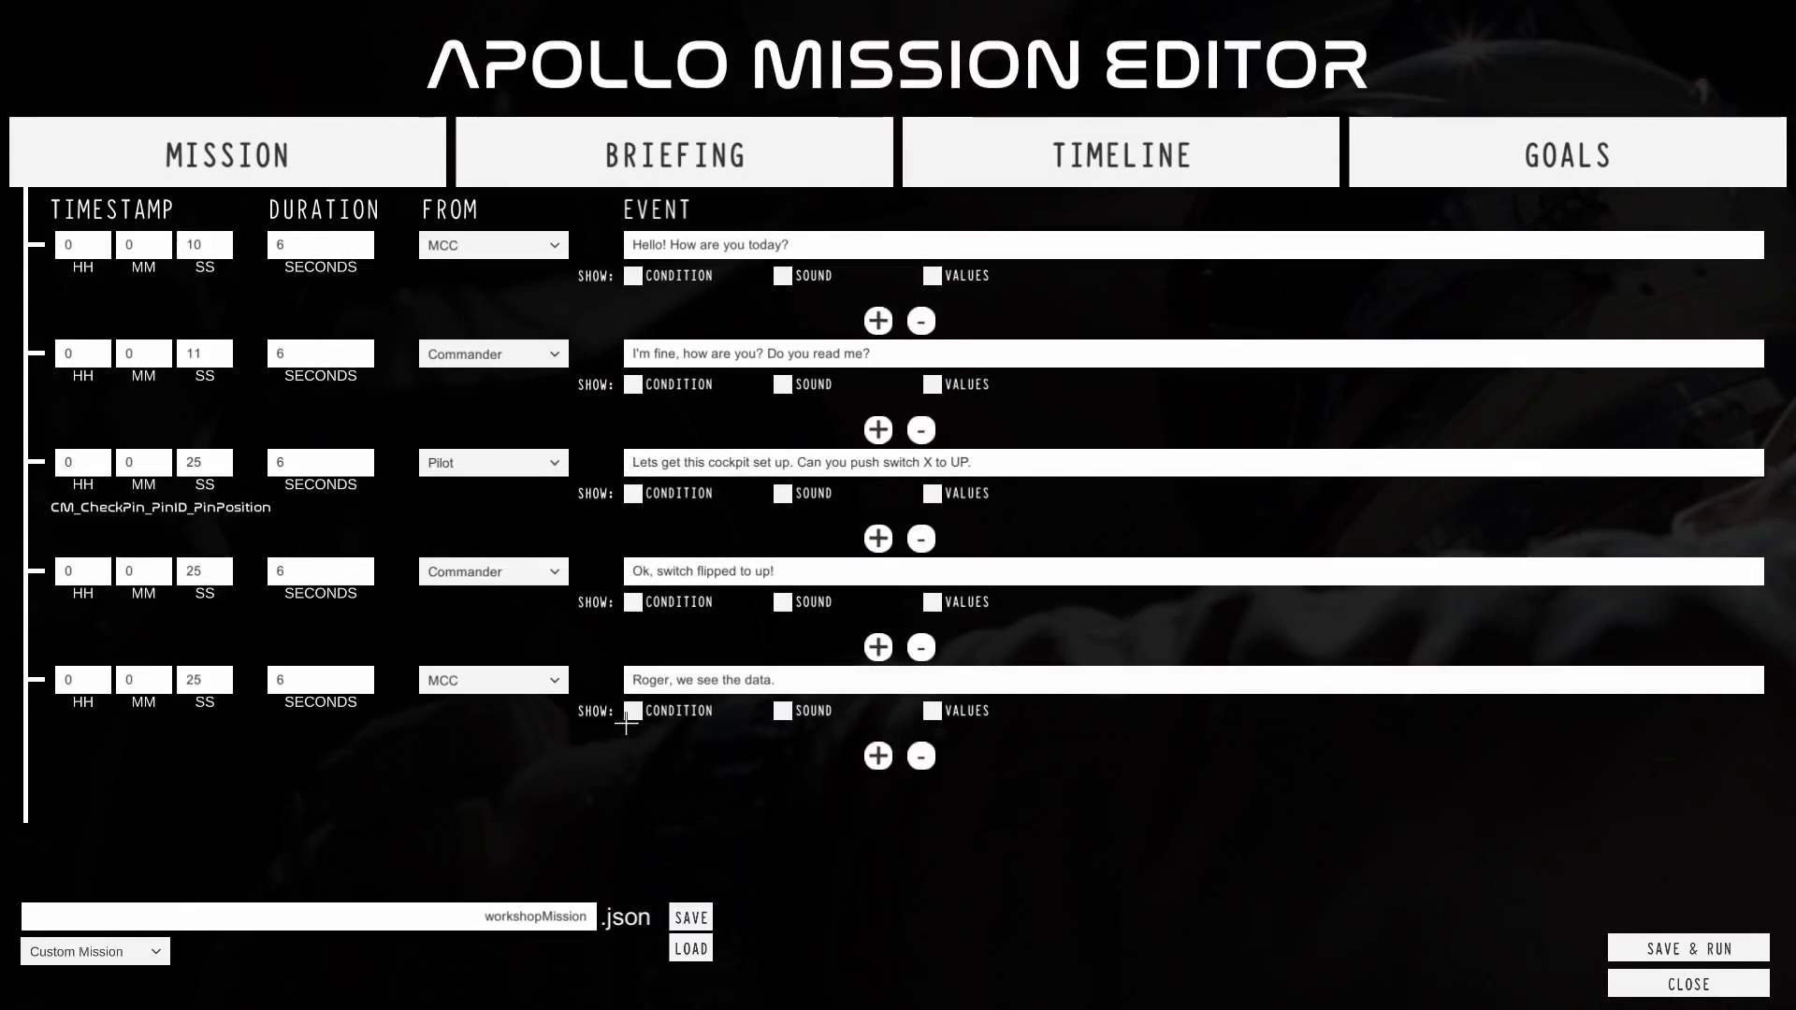
Show the condition settings of the last MCC event and extend its message to "Roger, we see the data. Run P01 on the AGC.".
click(632, 713)
scroll(607, 663, down, 2)
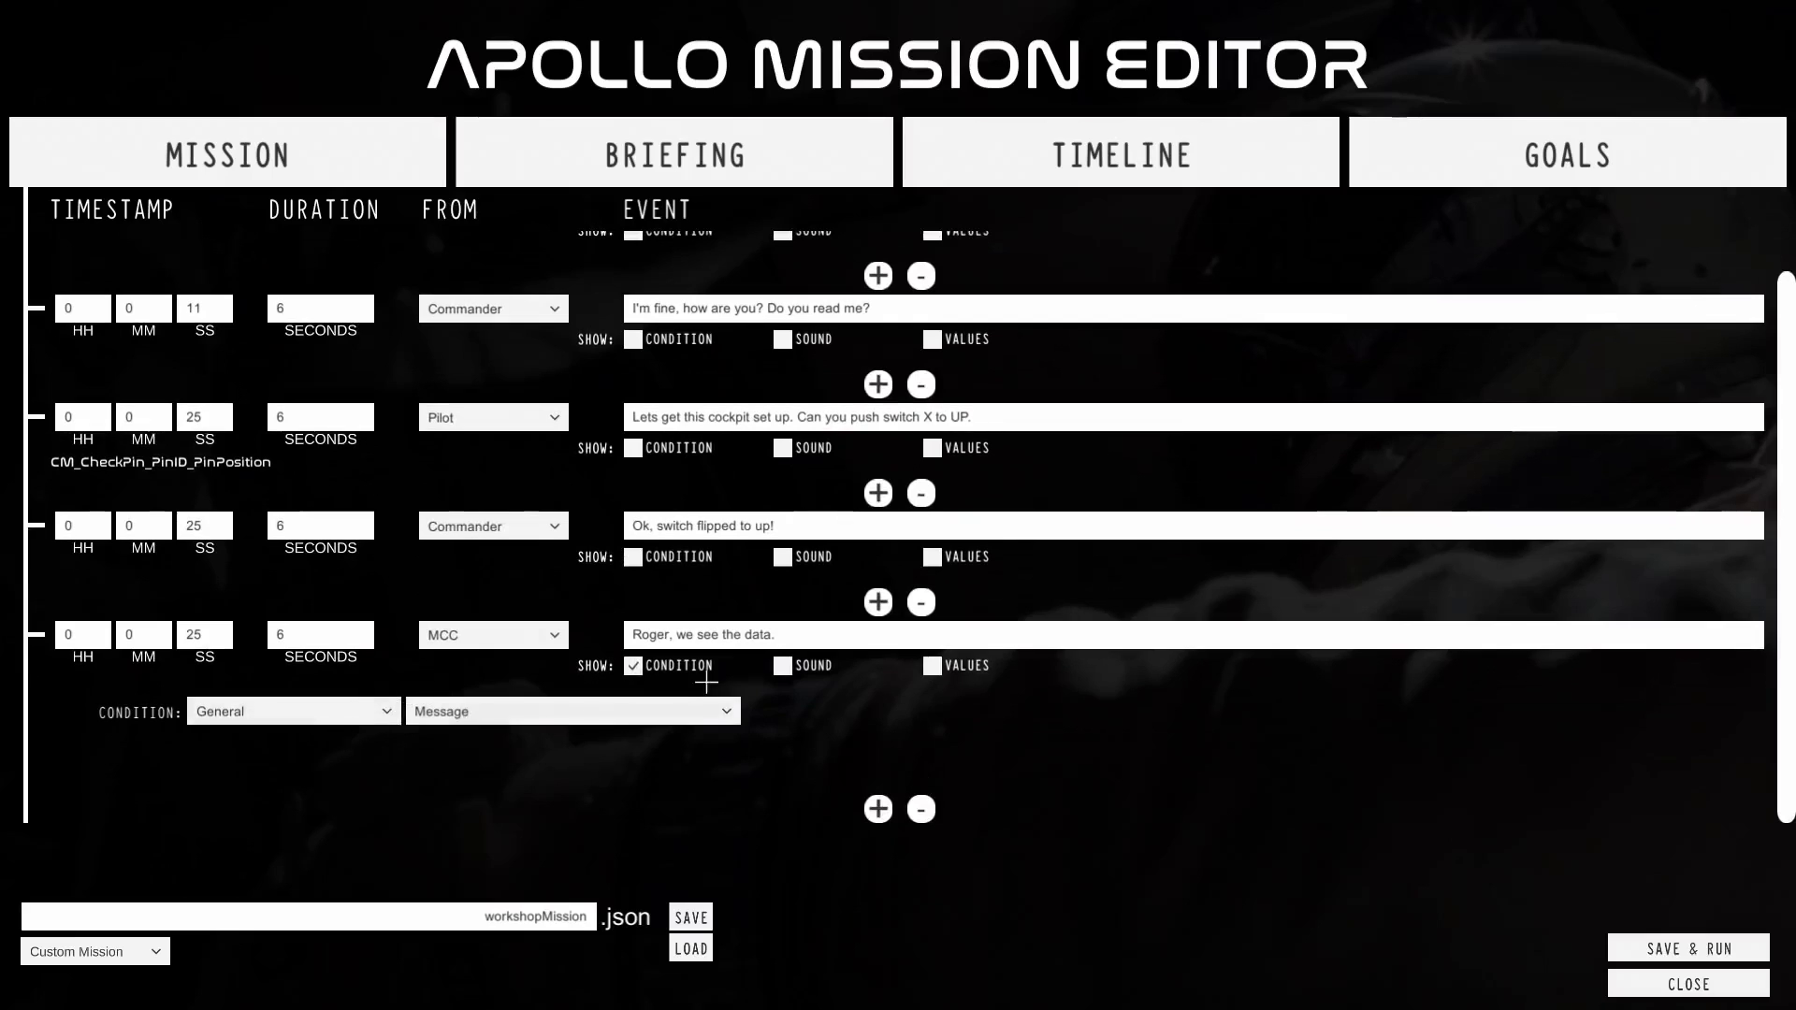
click(815, 636)
click(814, 636)
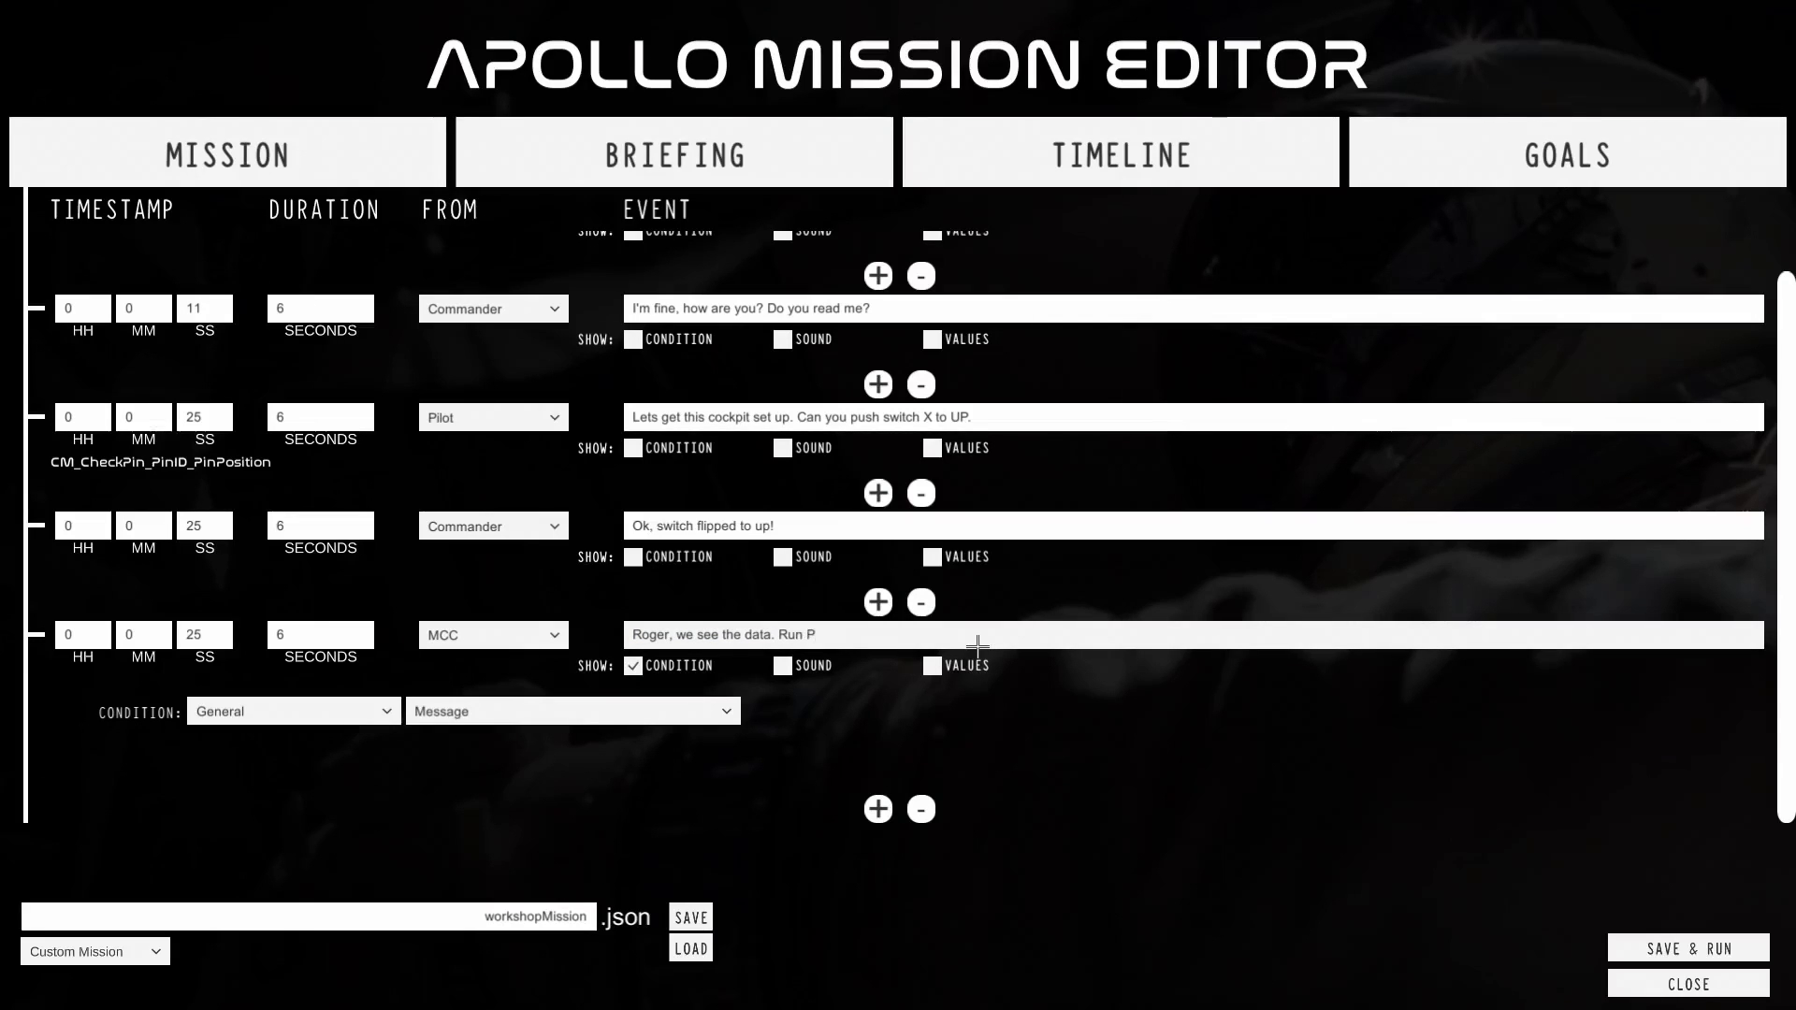
text(P01 on the AGC,.)
Set the MCC event's condition to the CM Cockpit check CM_CheckIfAGC_Program_Value1_IsRunning with program ID 1.
click(289, 711)
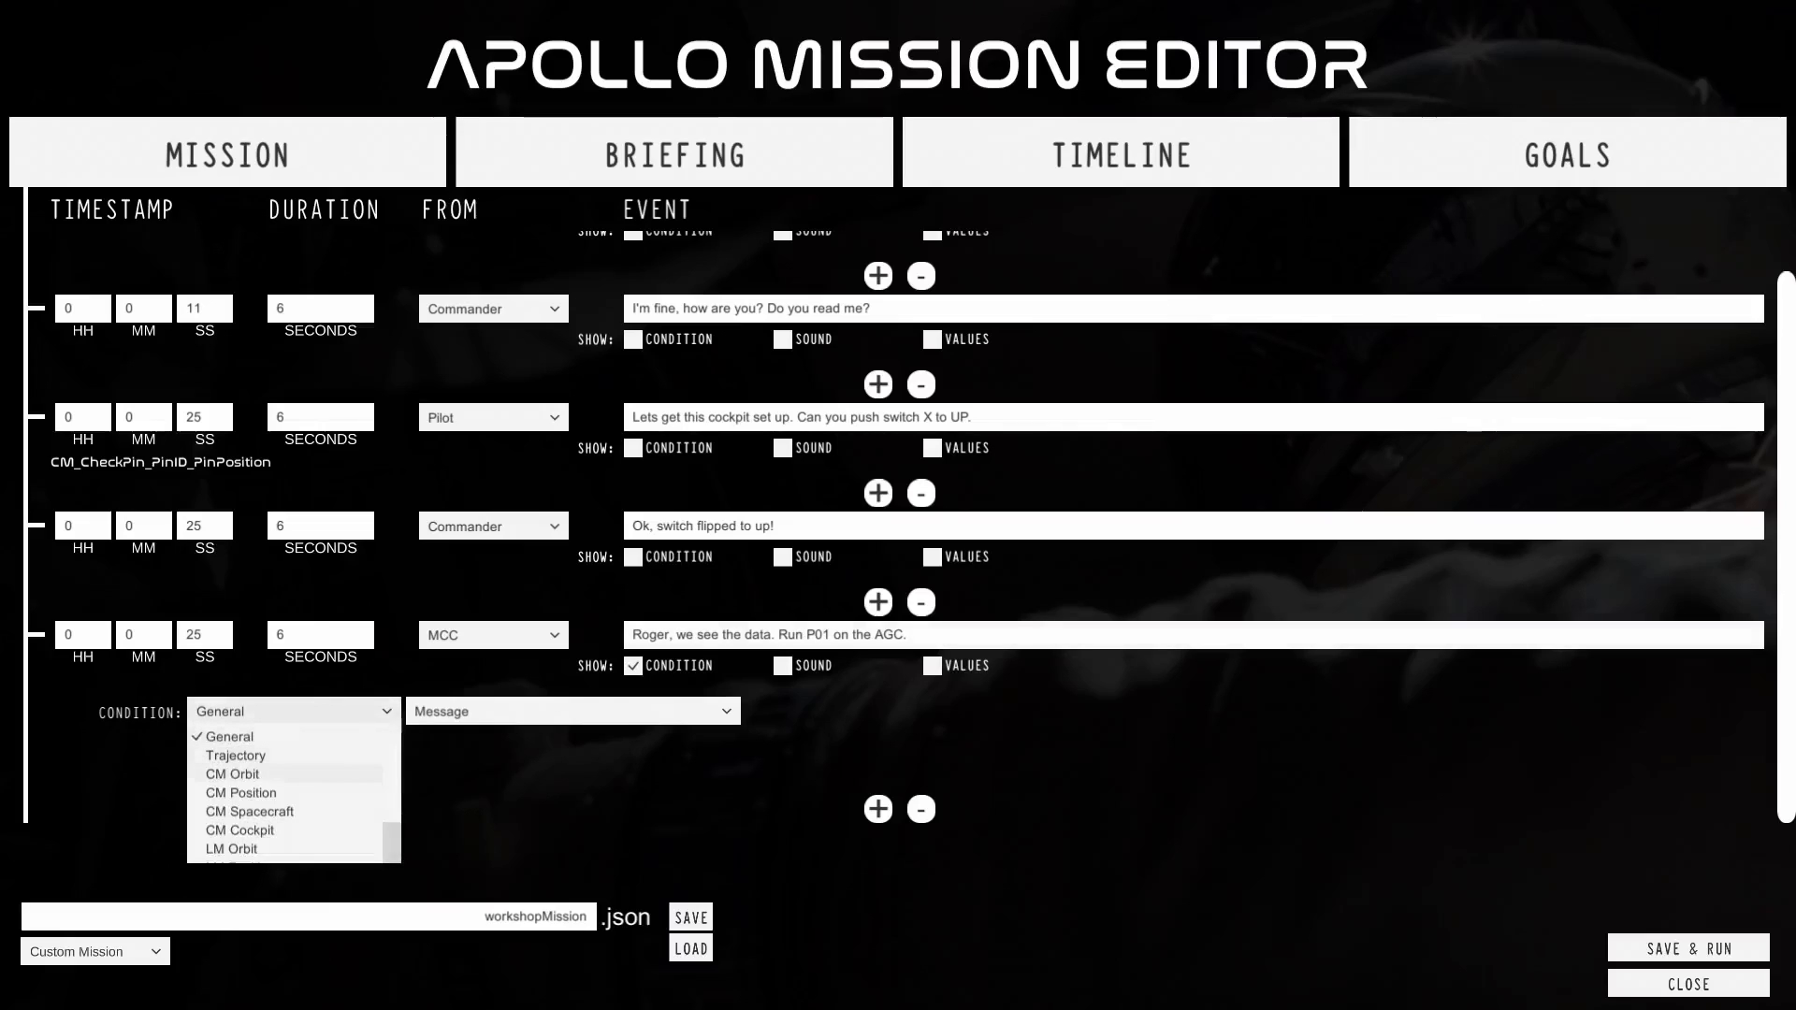
click(240, 830)
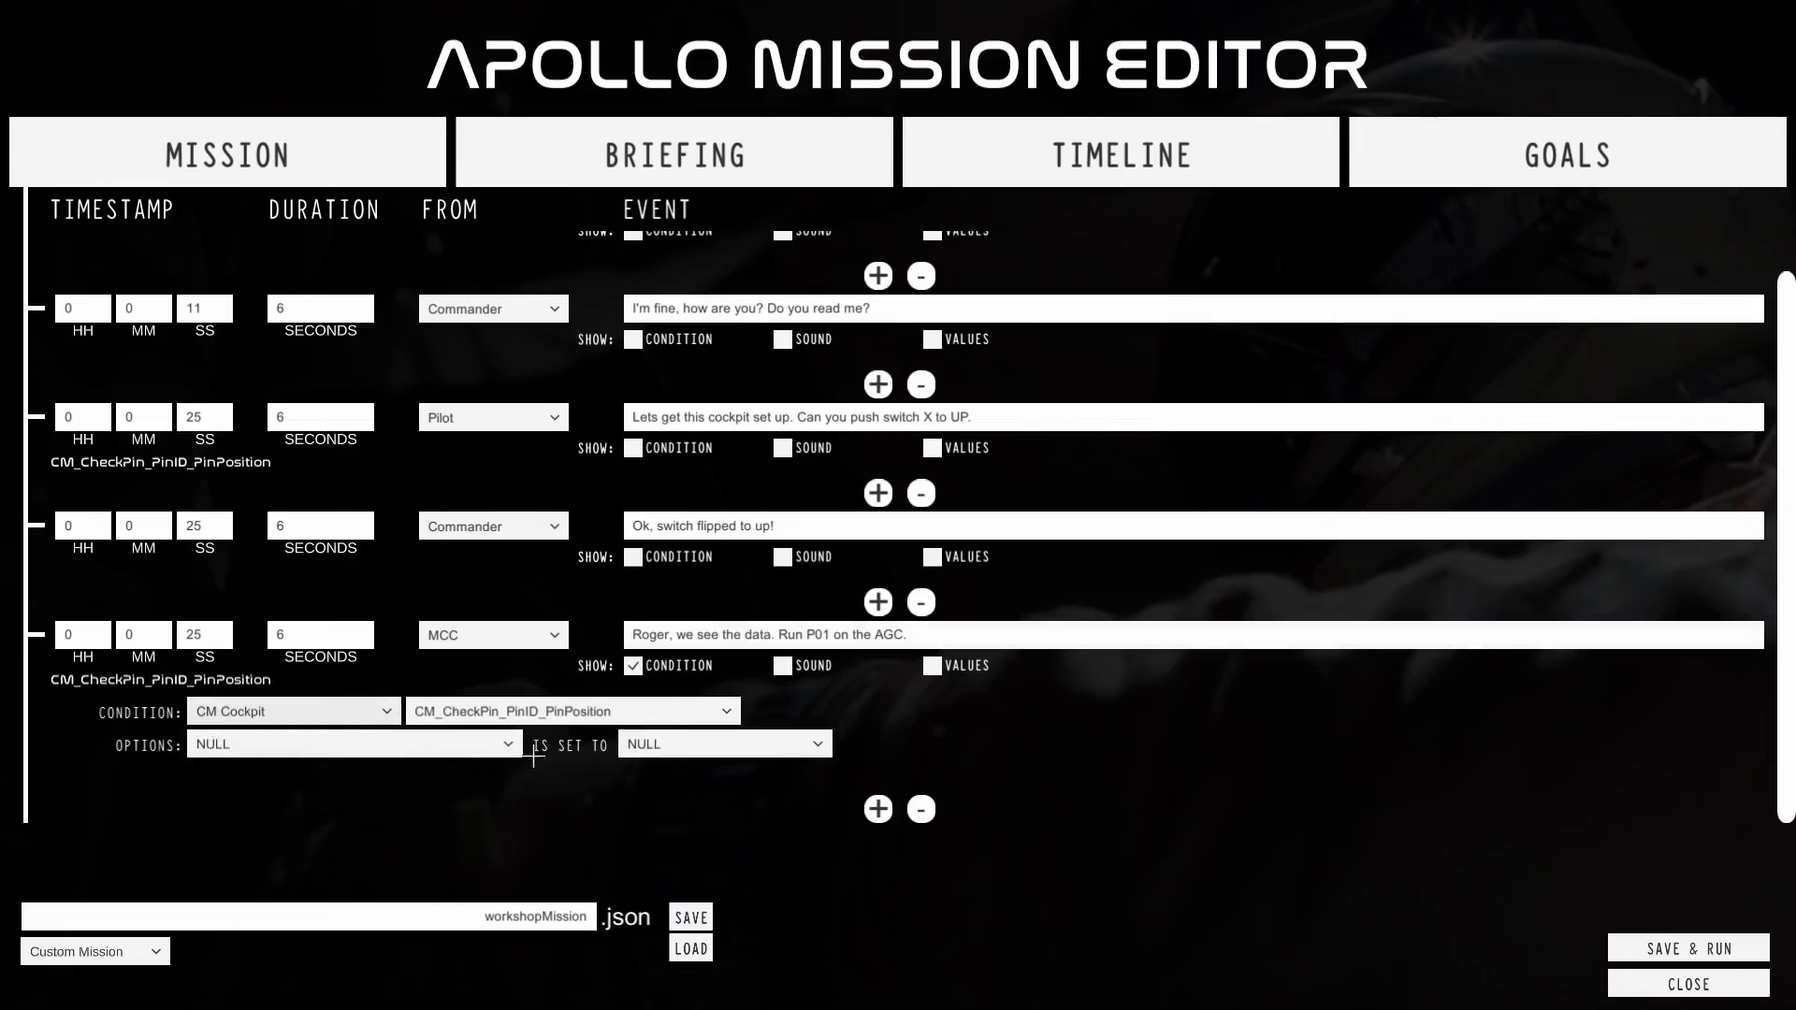
click(575, 711)
scroll(572, 795, down, 1)
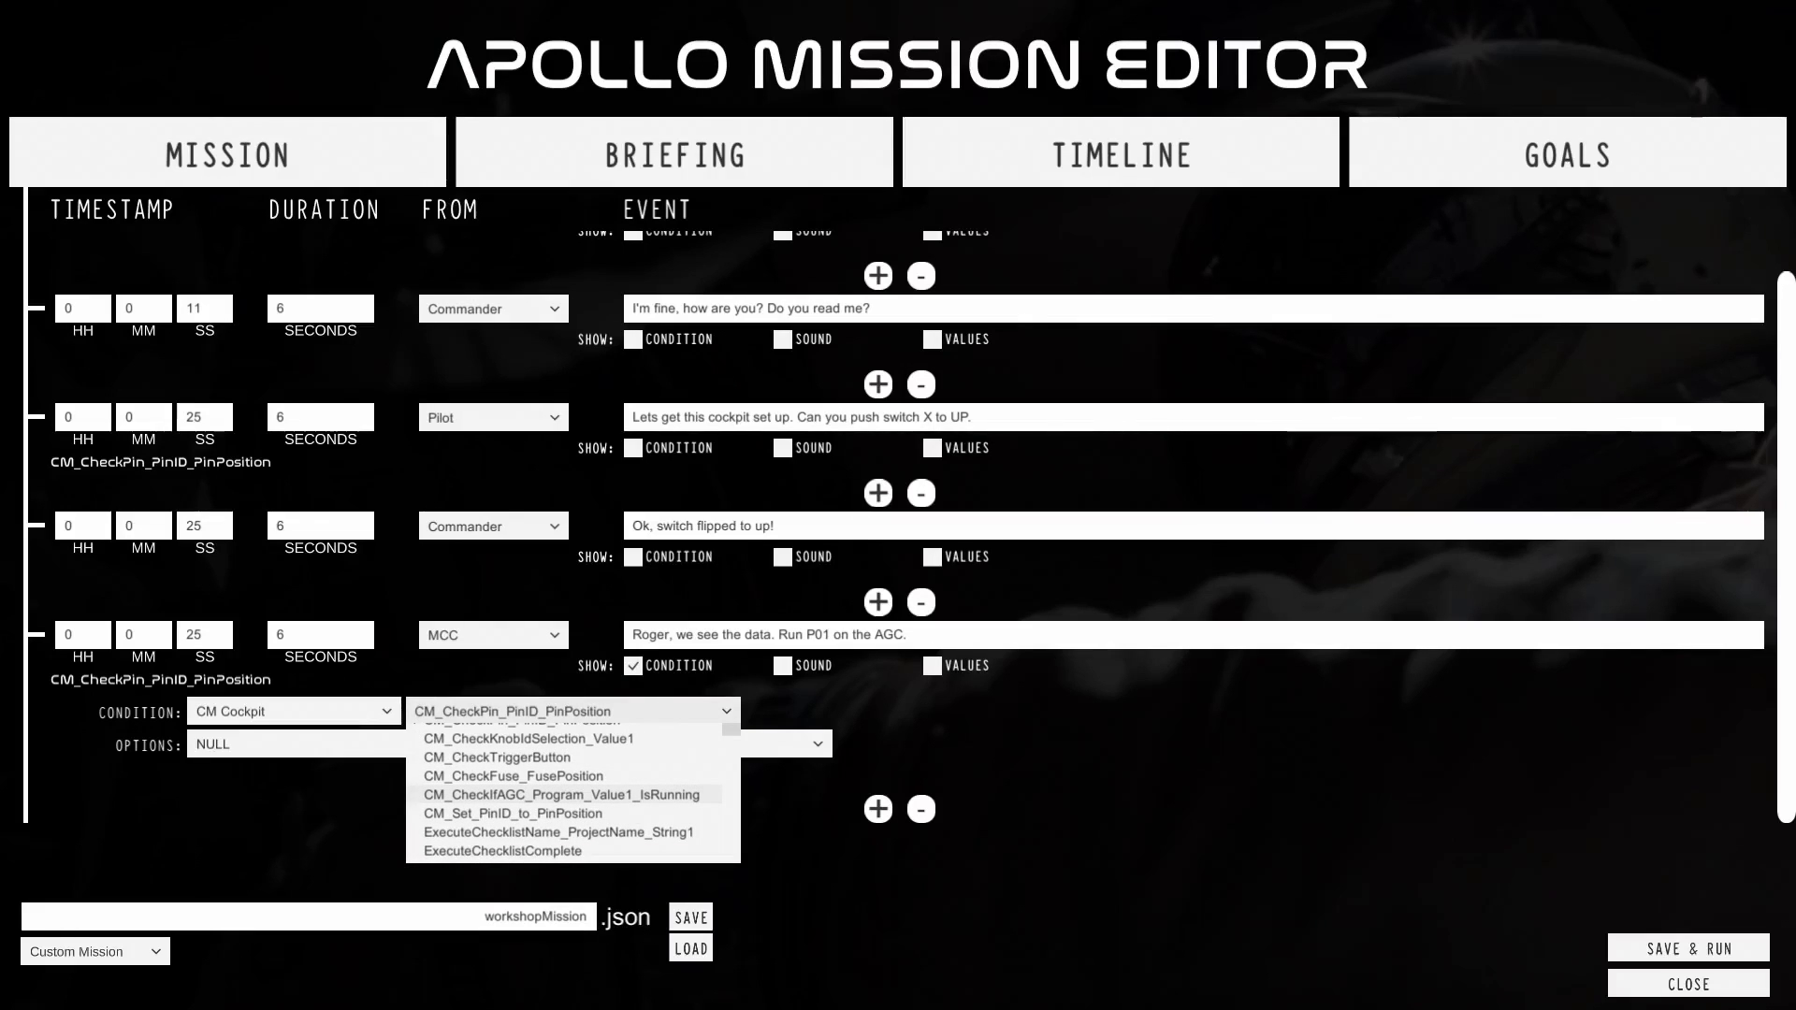
click(561, 794)
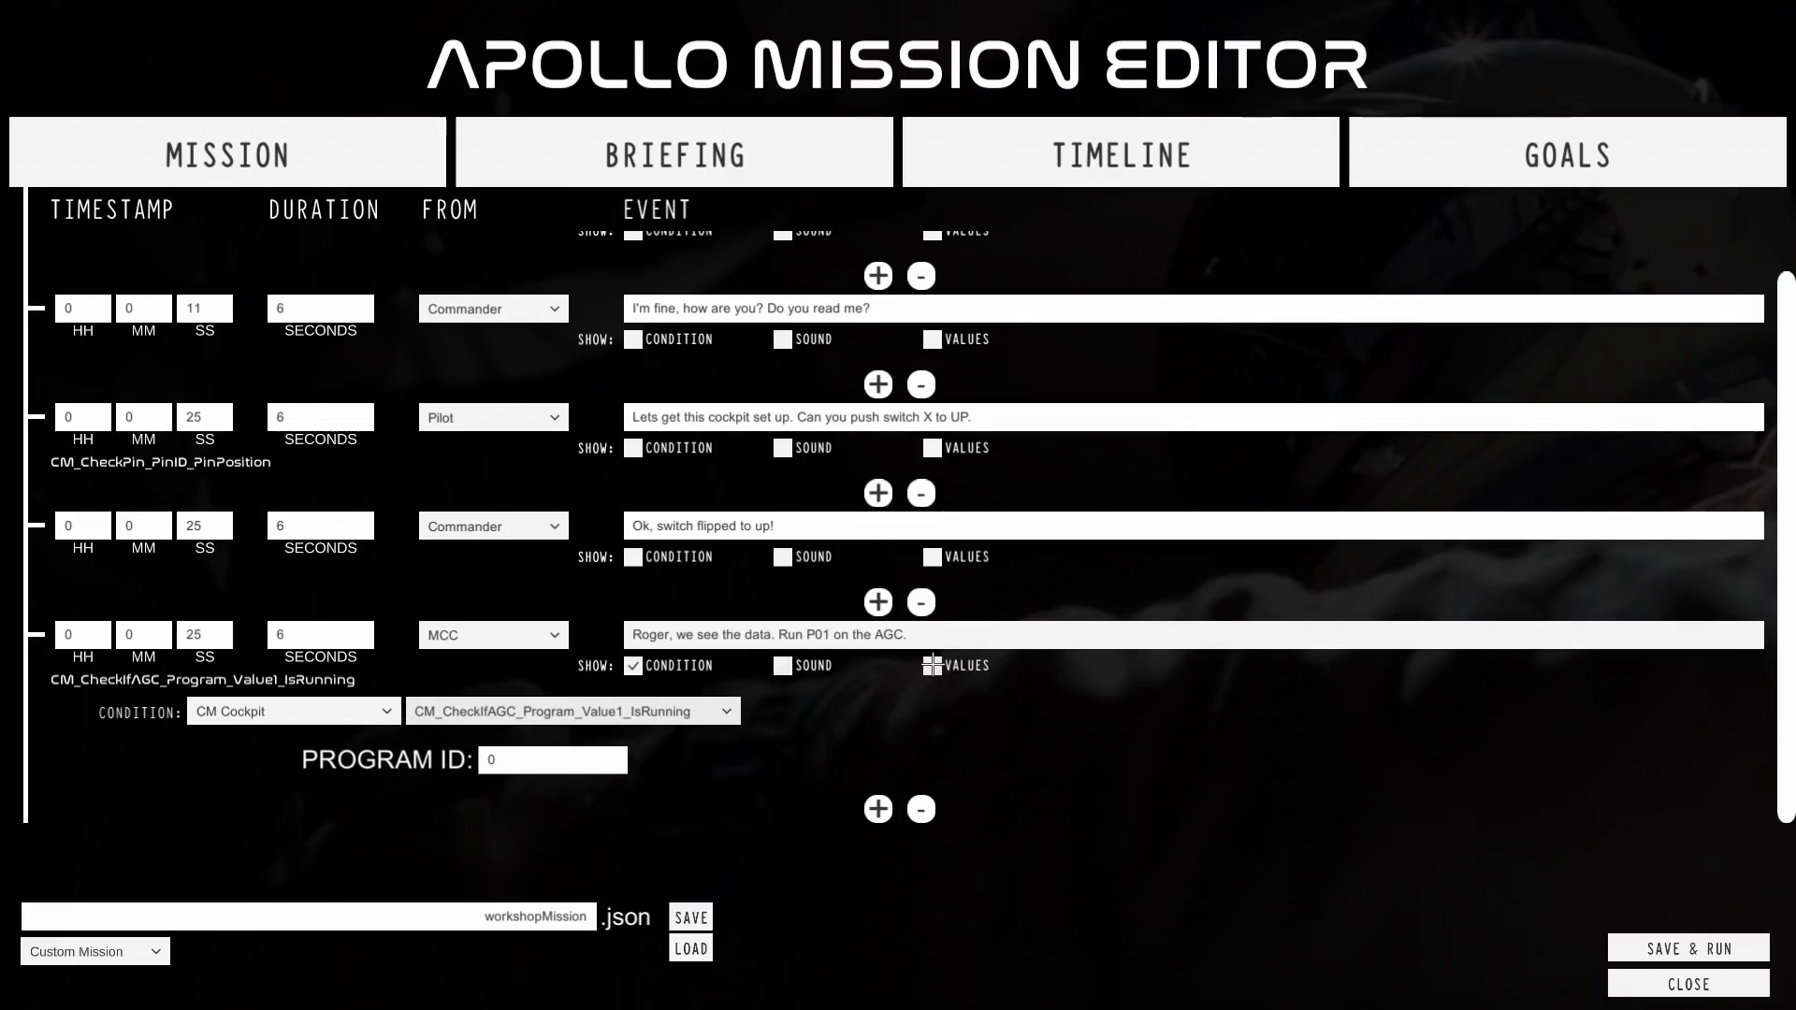
click(491, 760)
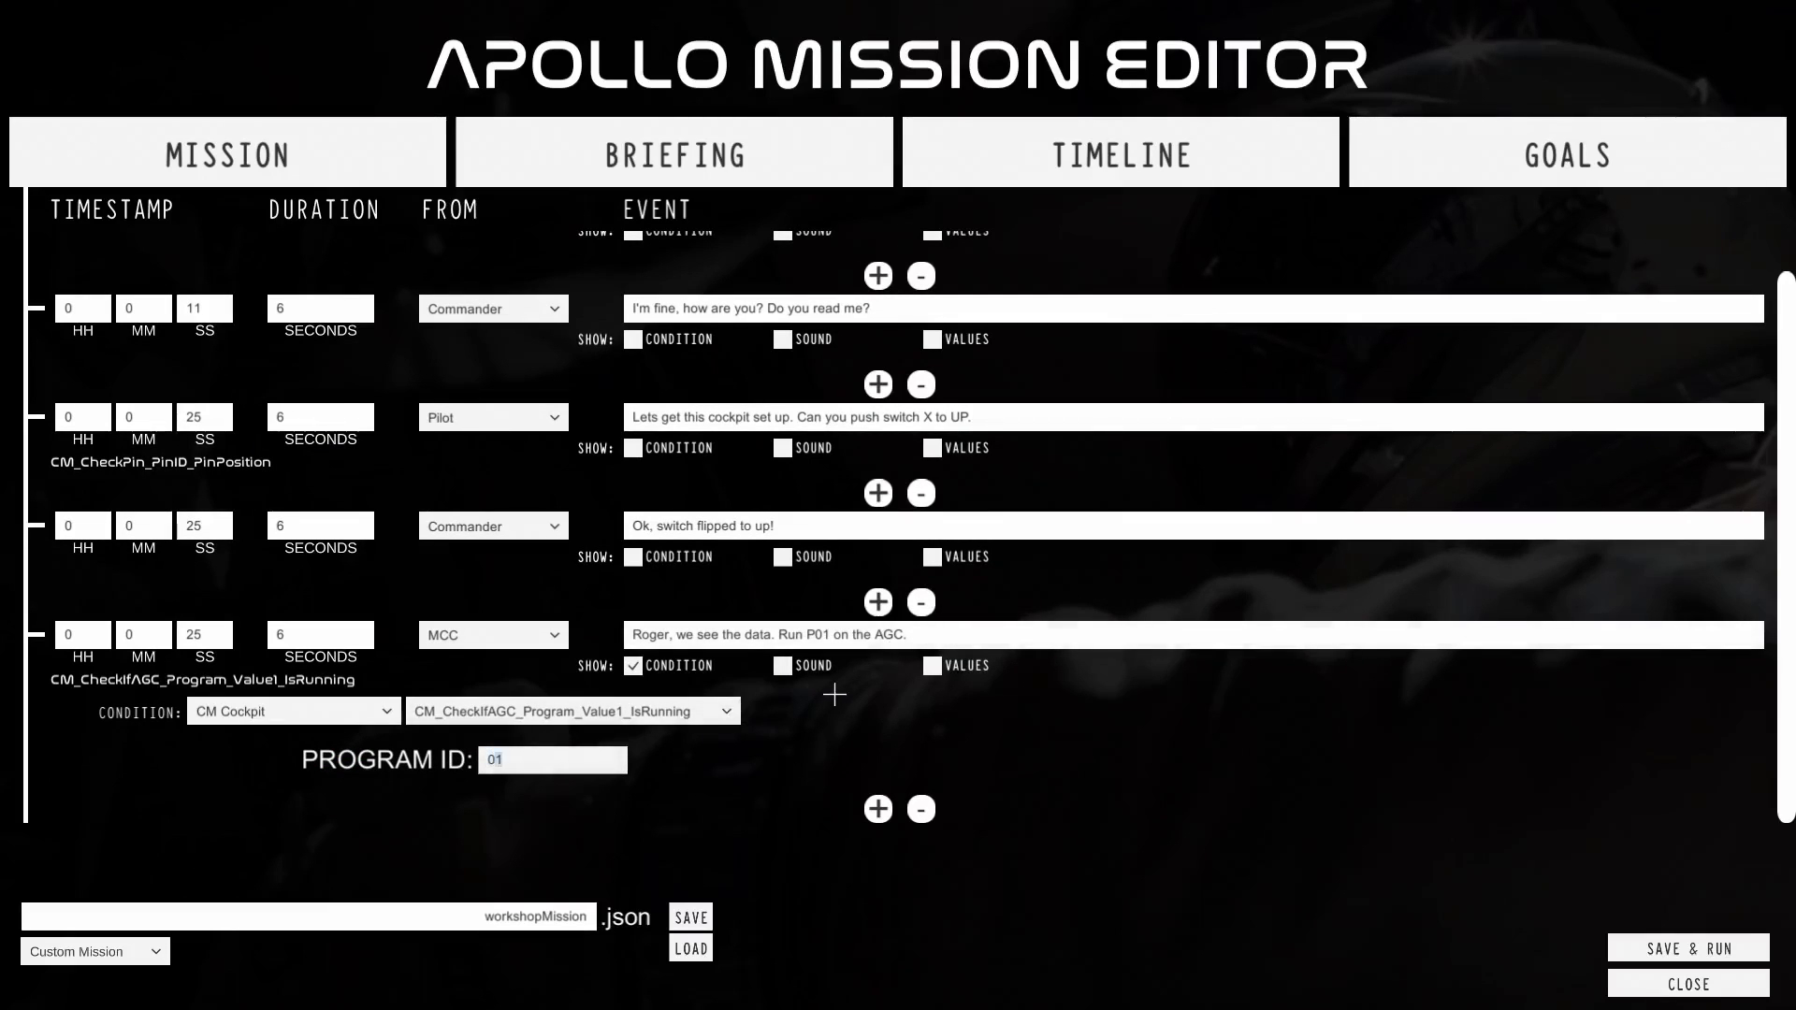
text(1)
click(433, 847)
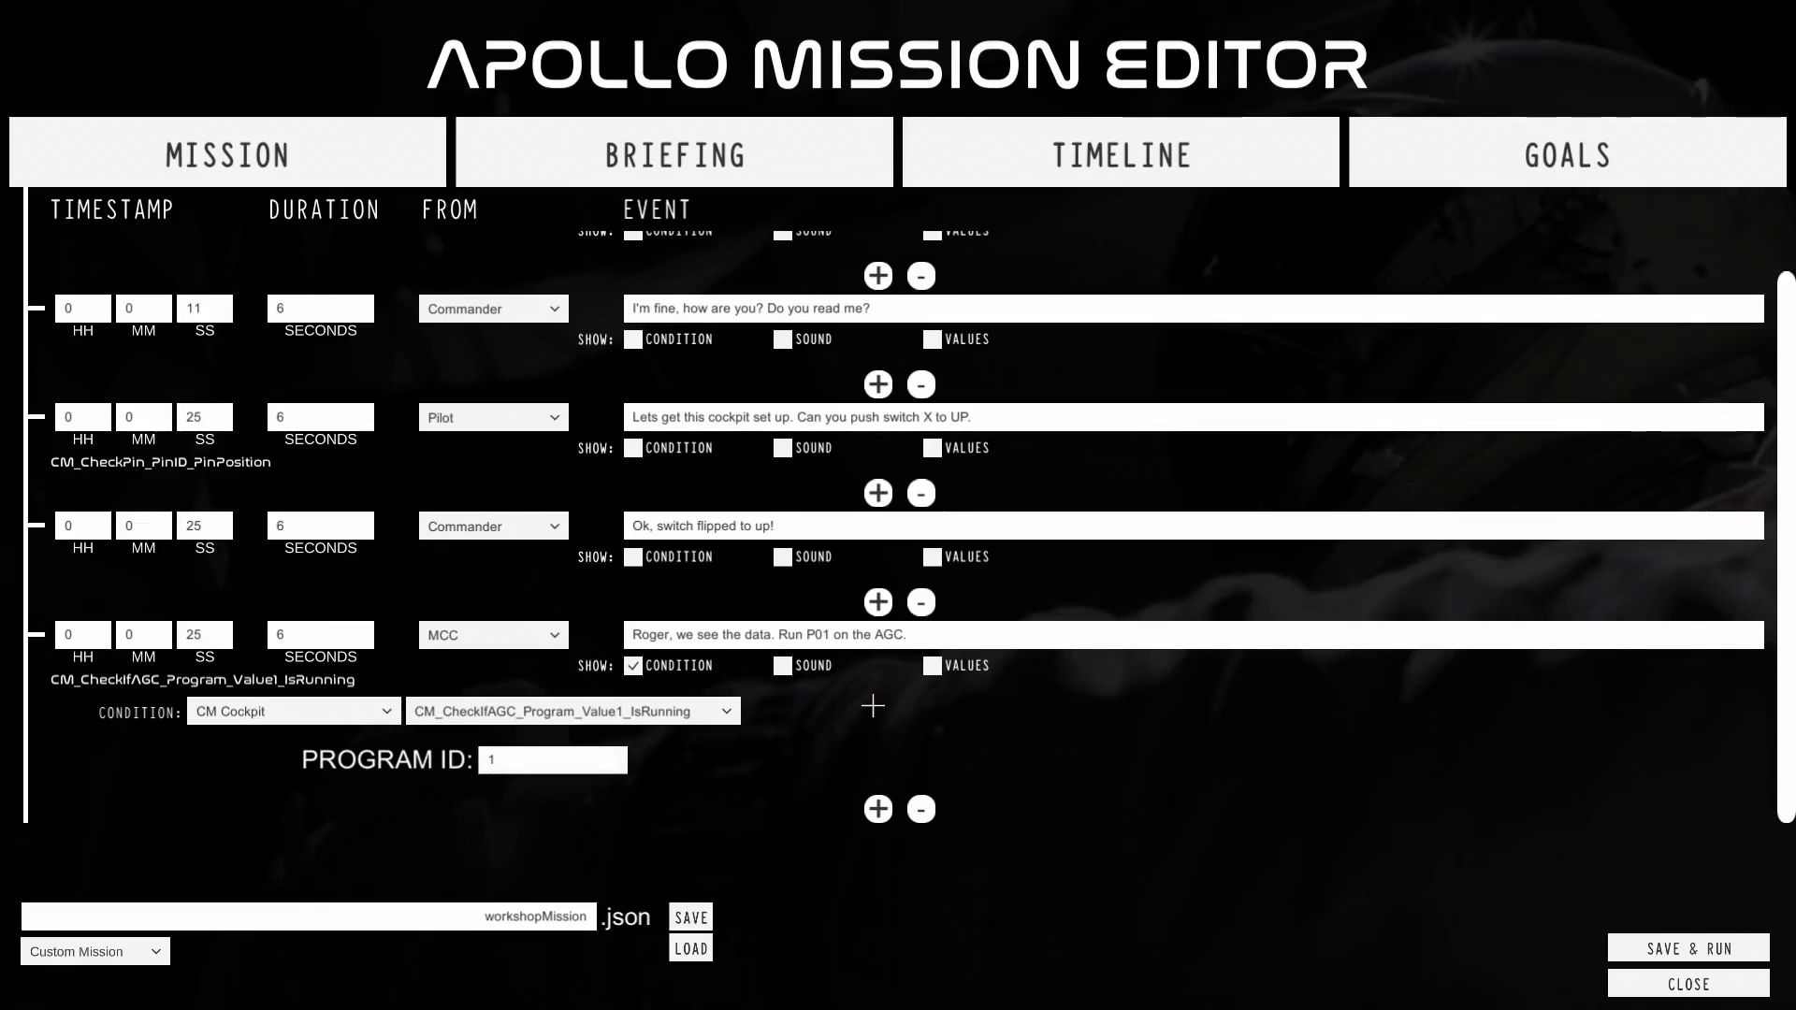
Show the MCC event's stored values to examine how the program ID is kept, and hide them again.
click(932, 665)
scroll(879, 720, down, 1)
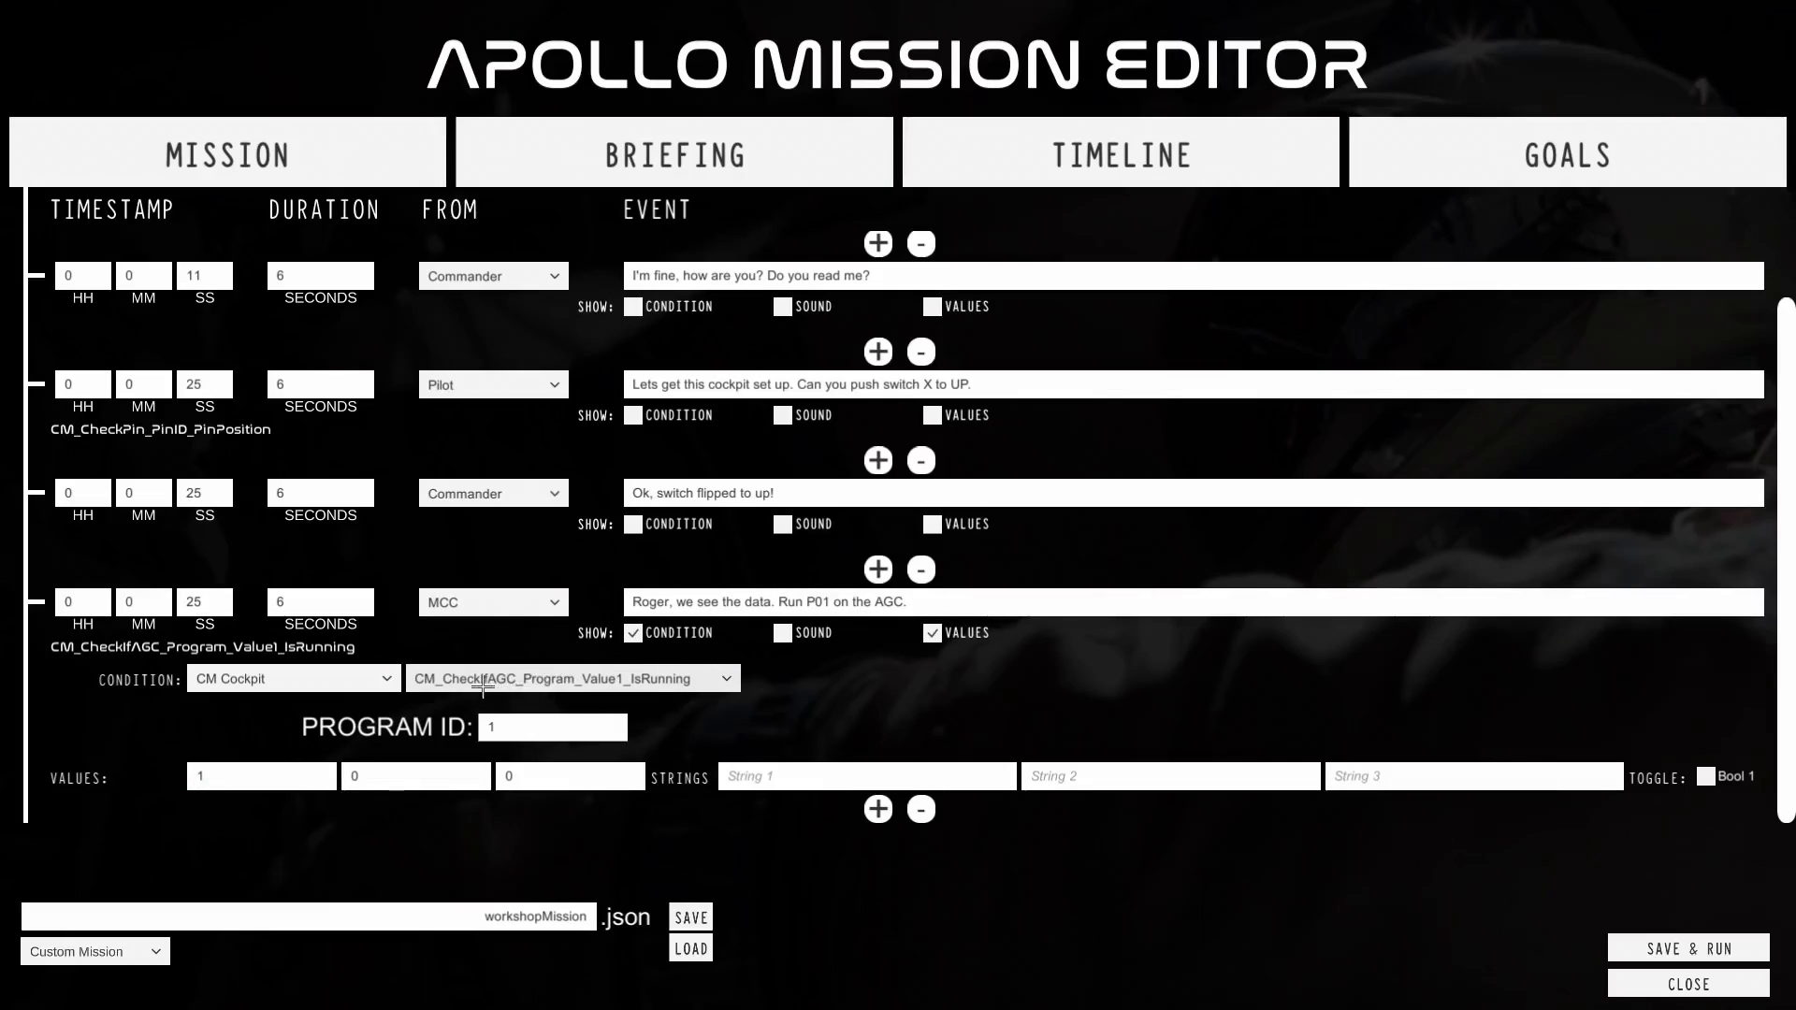
click(933, 634)
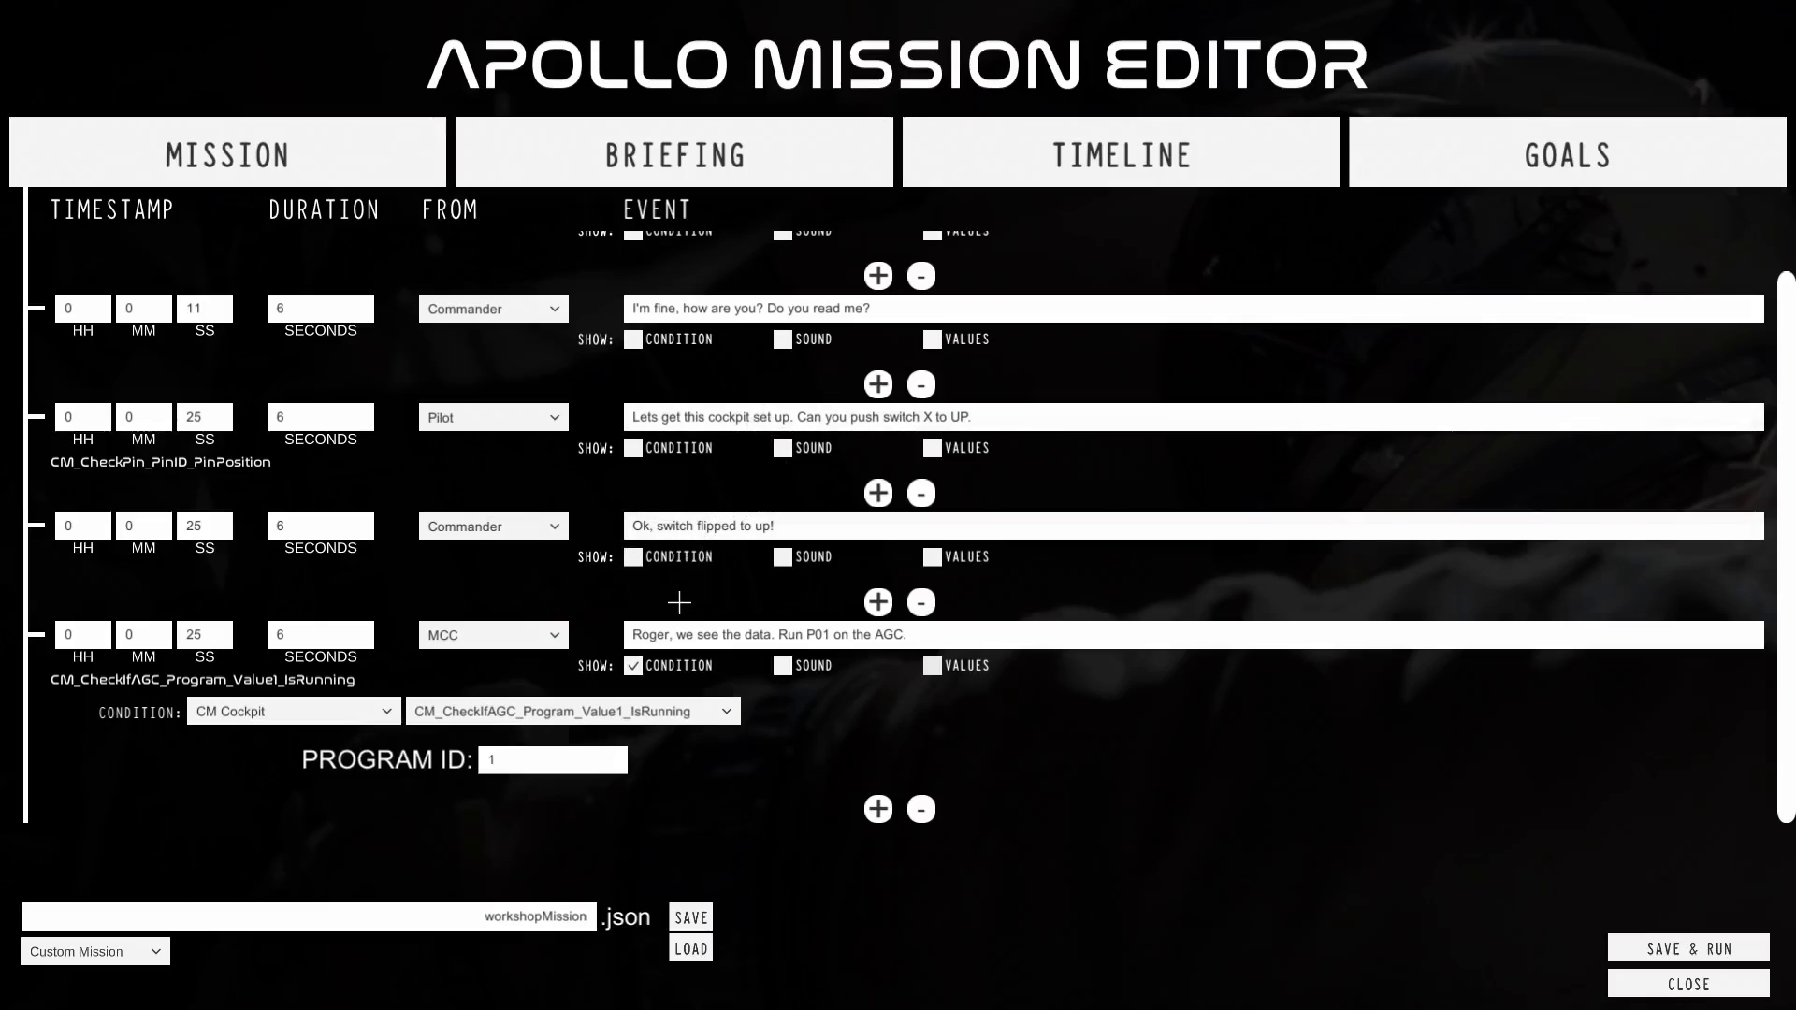
Add a Commander event after the MCC event with the message "Program 1!".
scroll(154, 767, down, 1)
scroll(153, 767, up, 1)
click(878, 809)
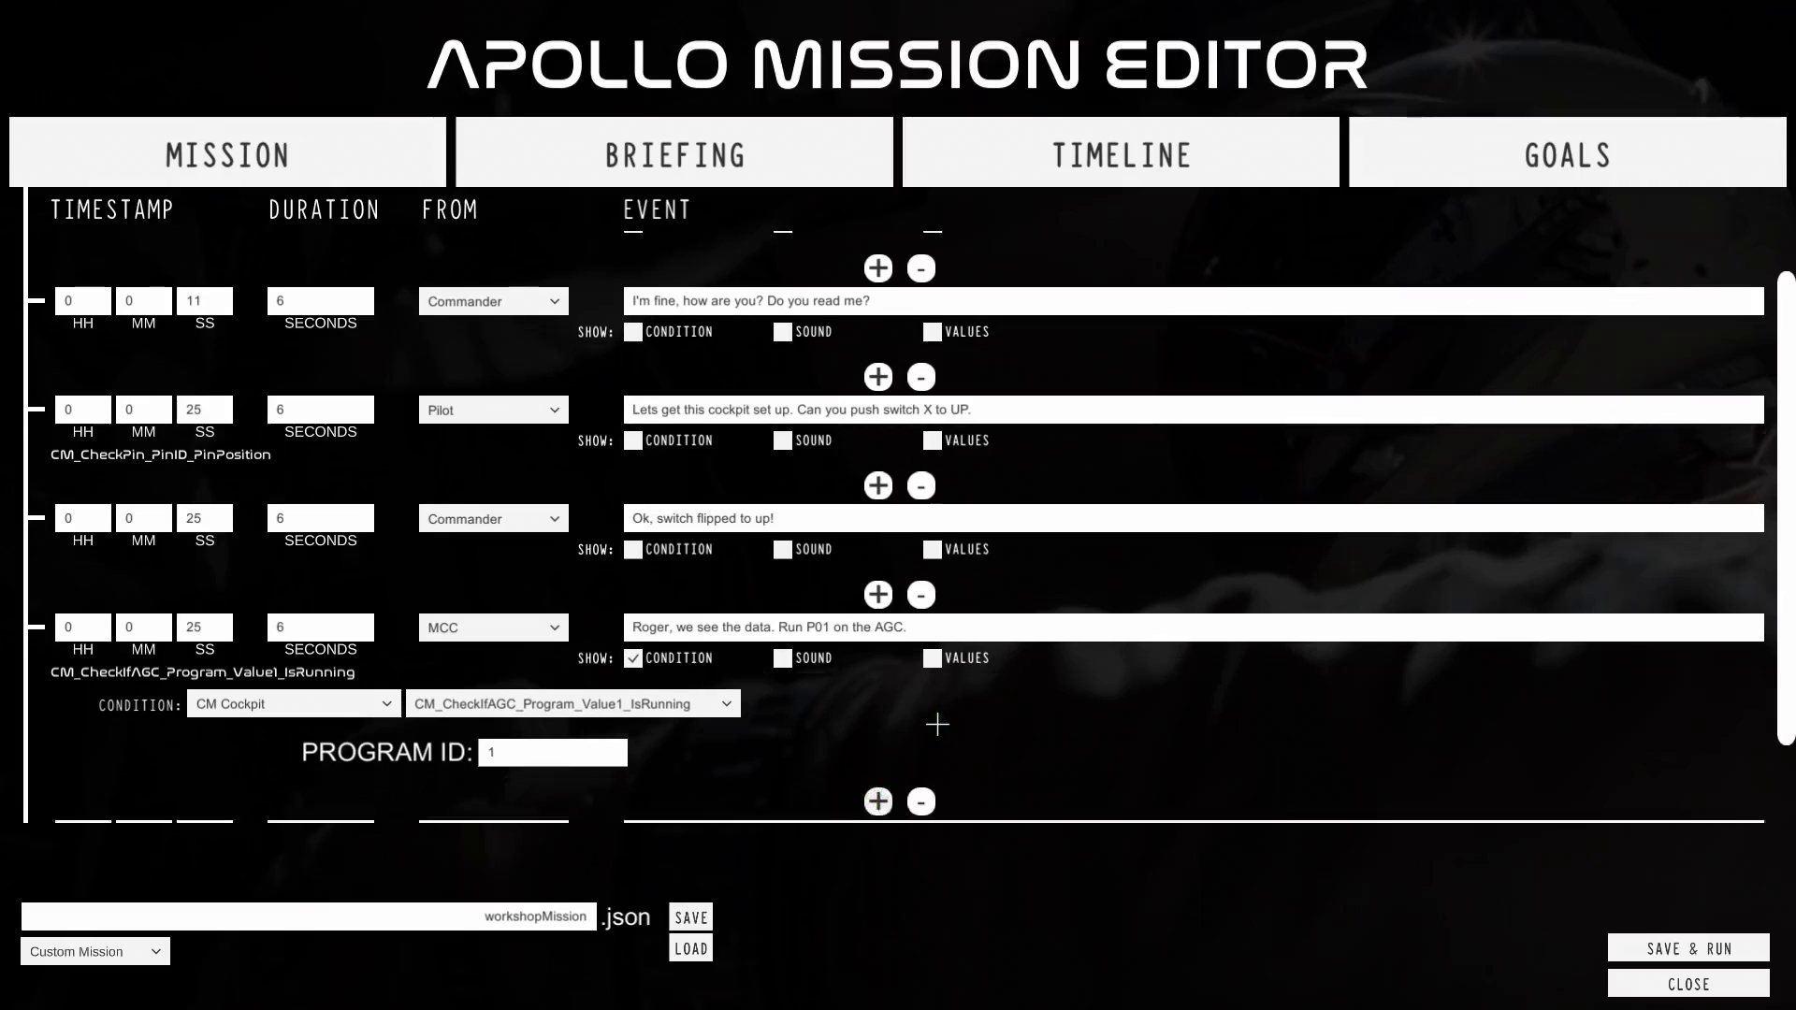
scroll(755, 778, down, 2)
click(702, 728)
text(Pr)
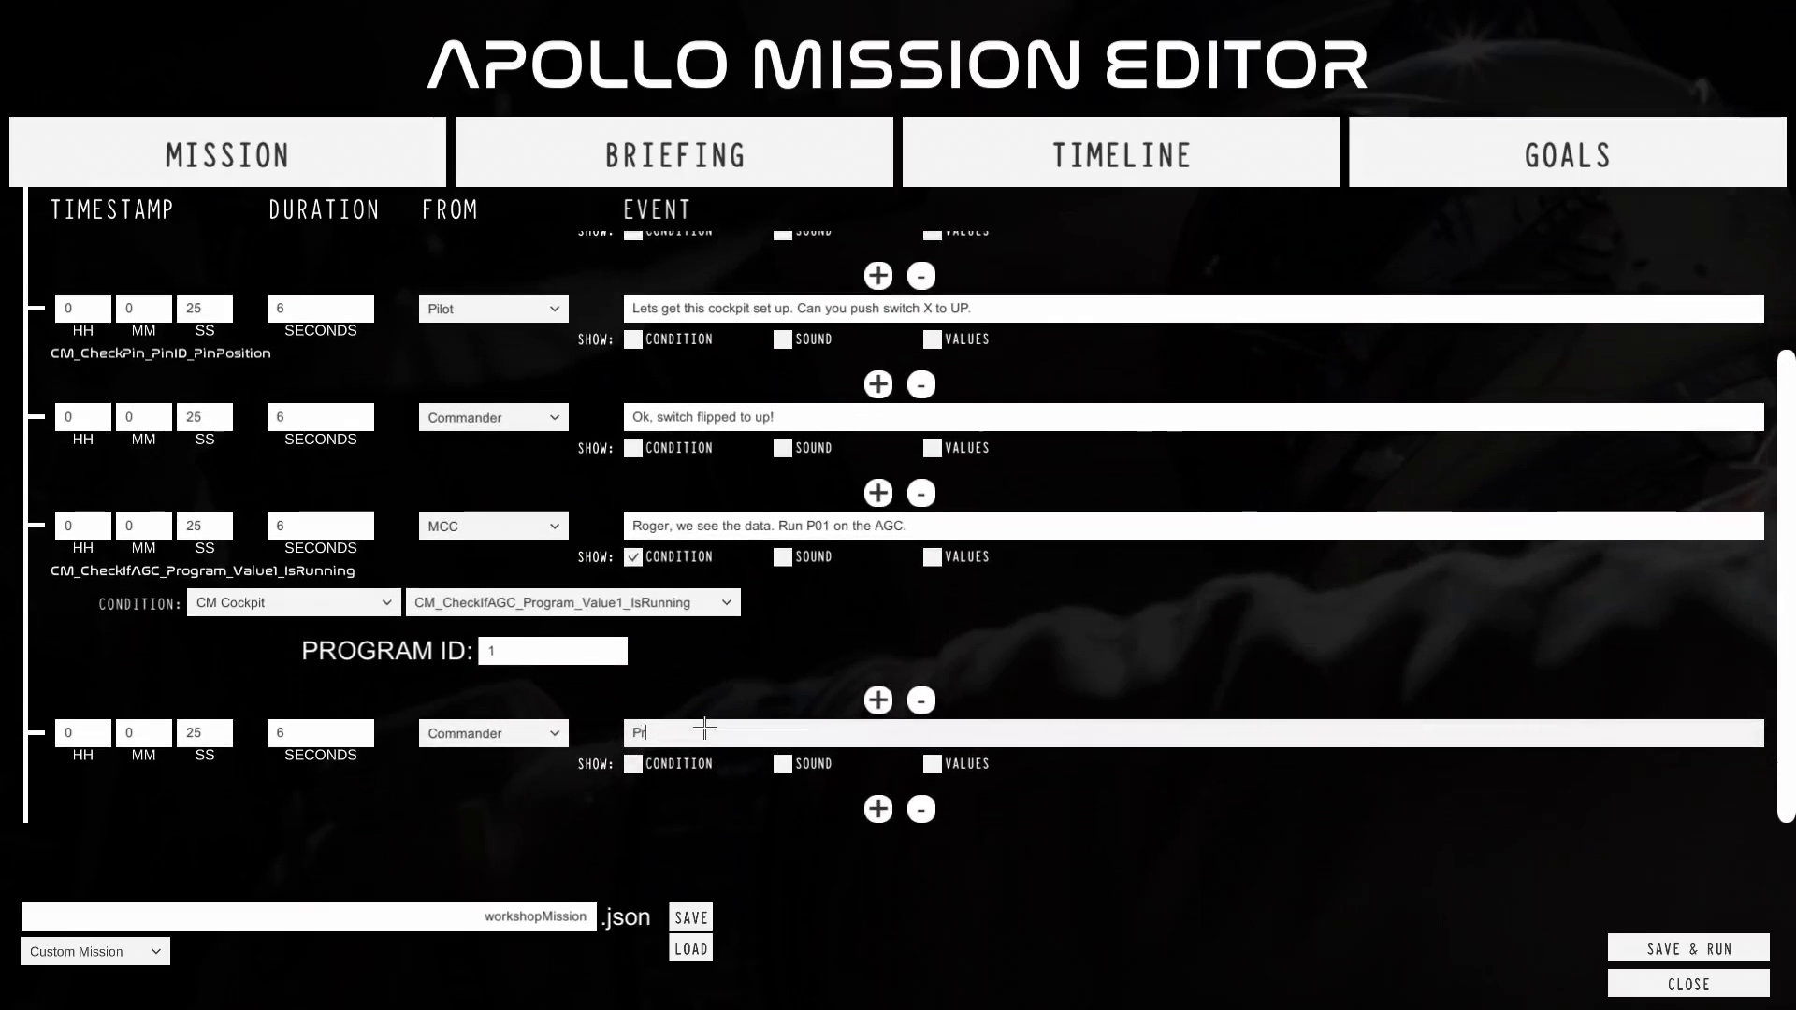
text(ogram 1!)
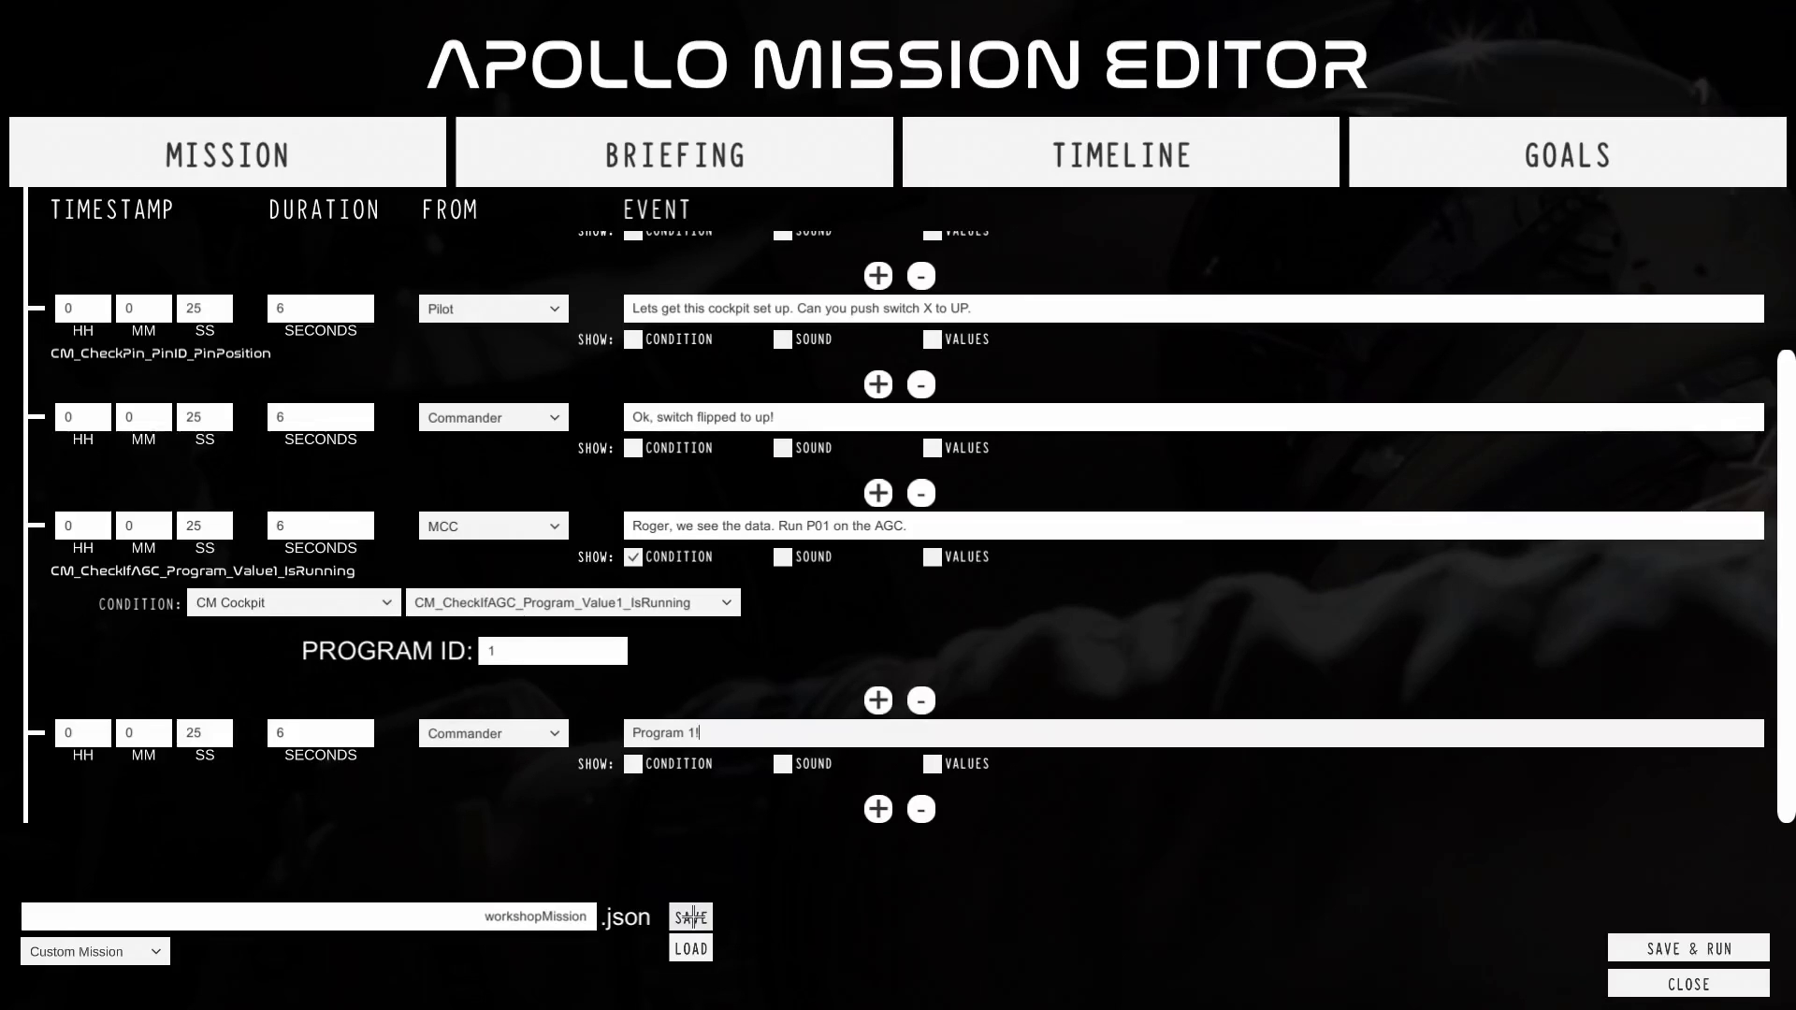
Review the condition types and categories available for the MCC event, and save the mission as workshopMission.
click(624, 605)
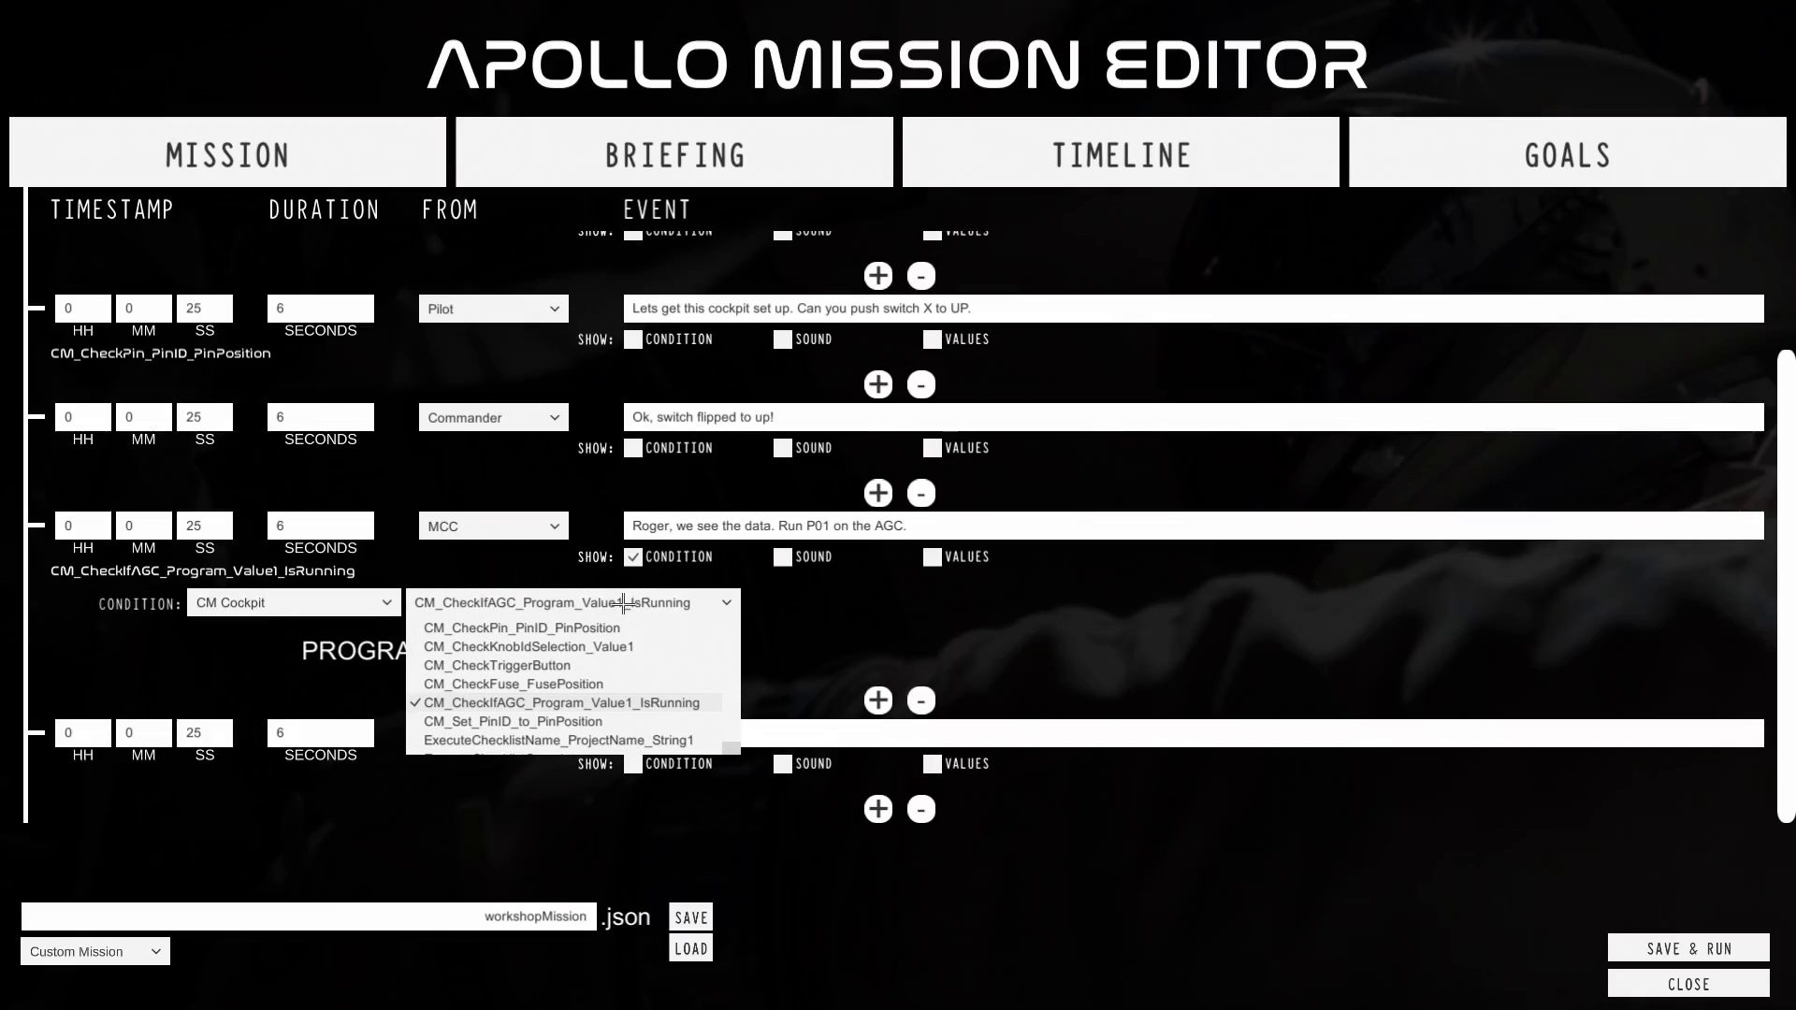
click(624, 604)
click(267, 604)
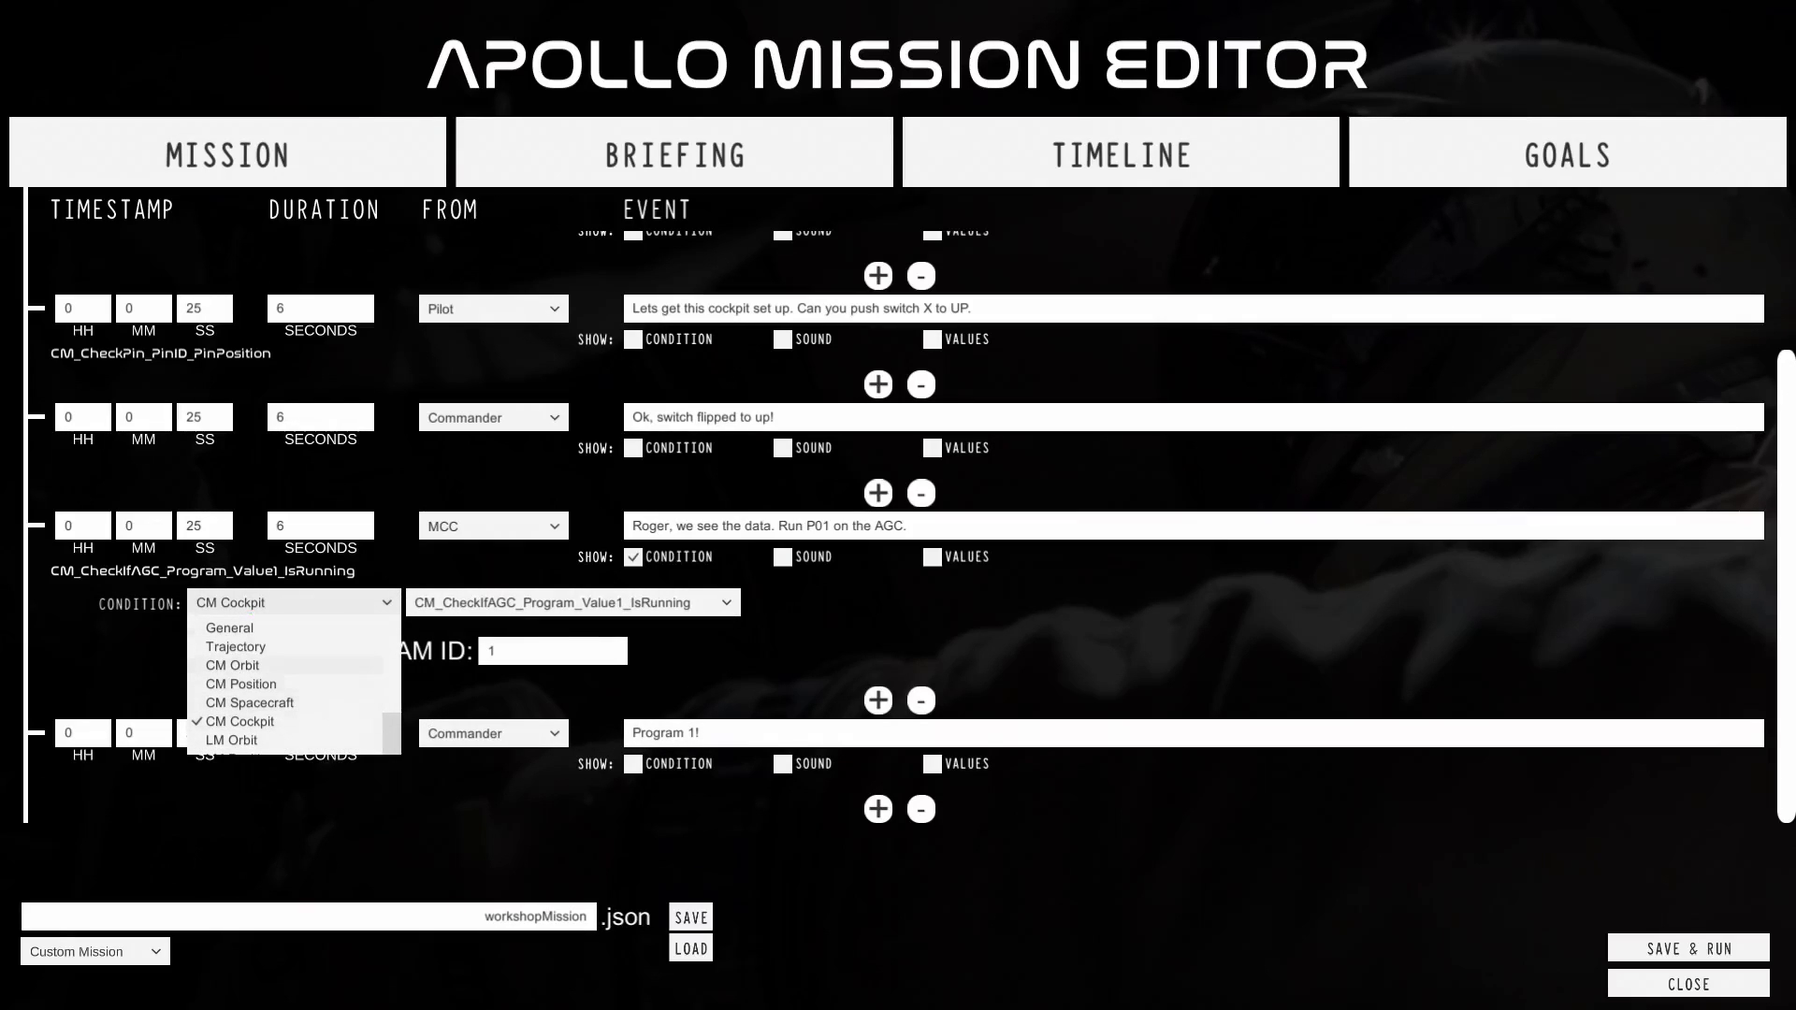
click(605, 608)
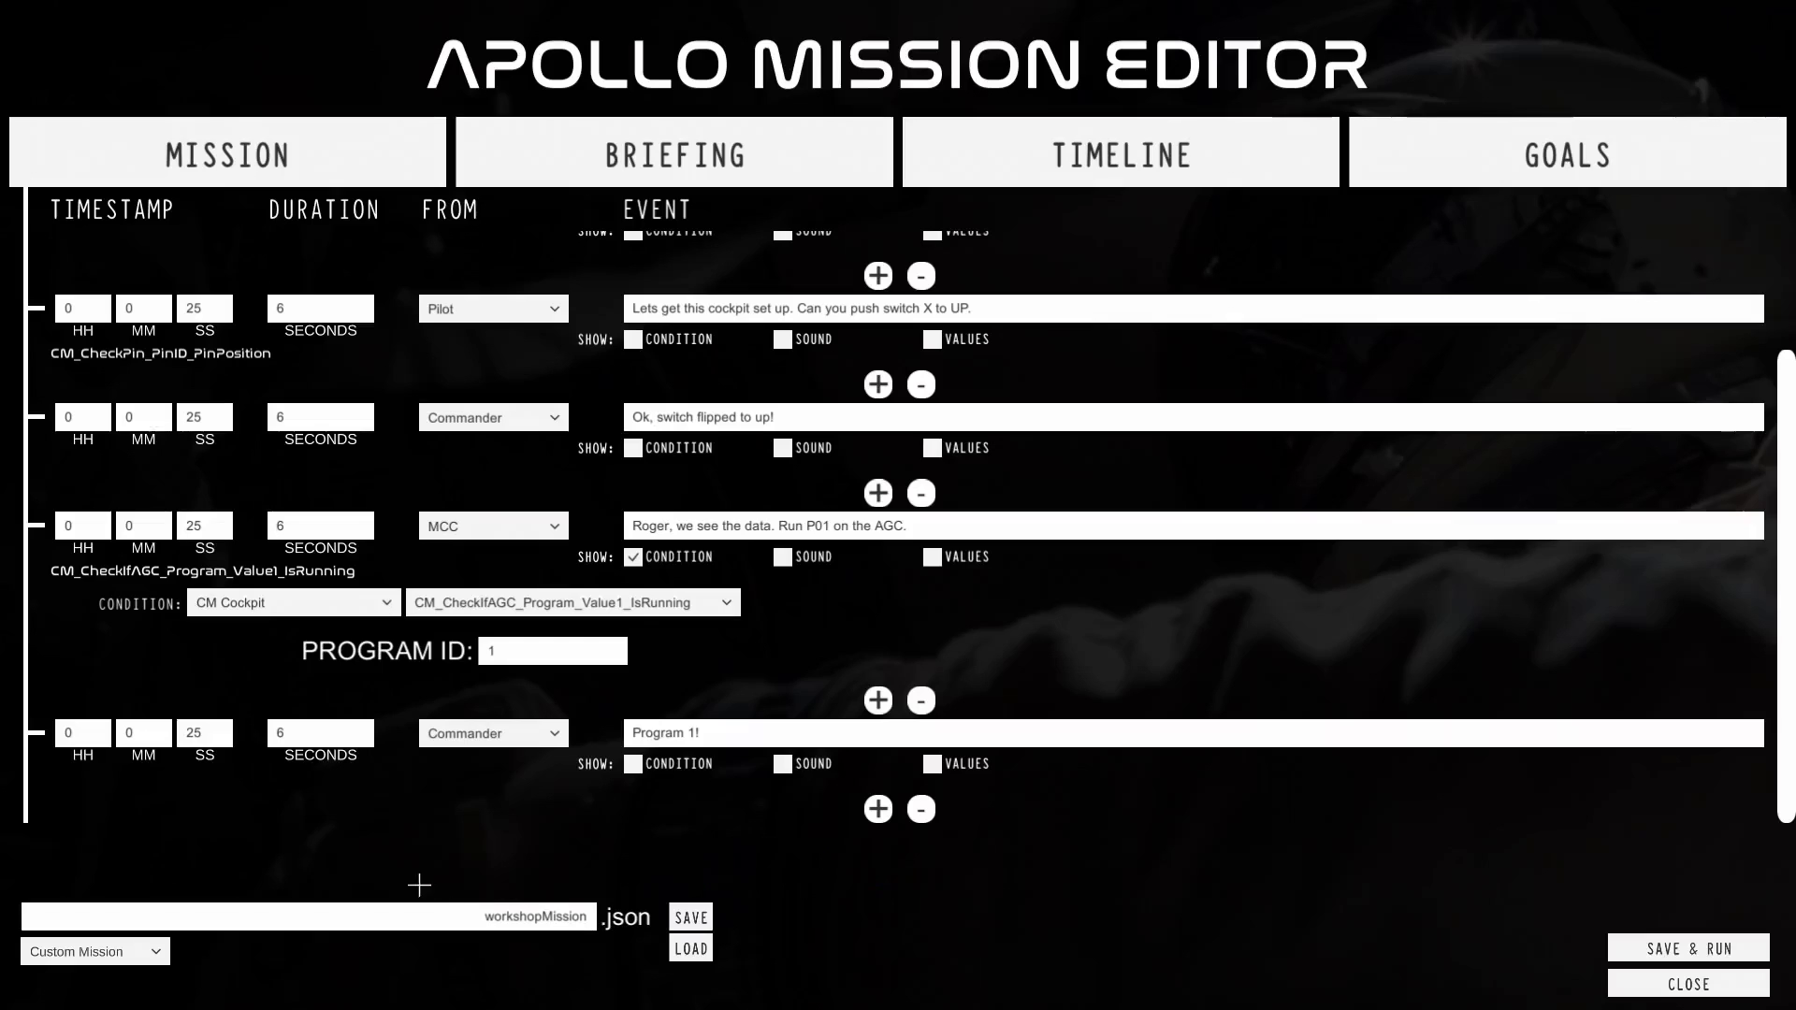
click(691, 917)
click(1397, 880)
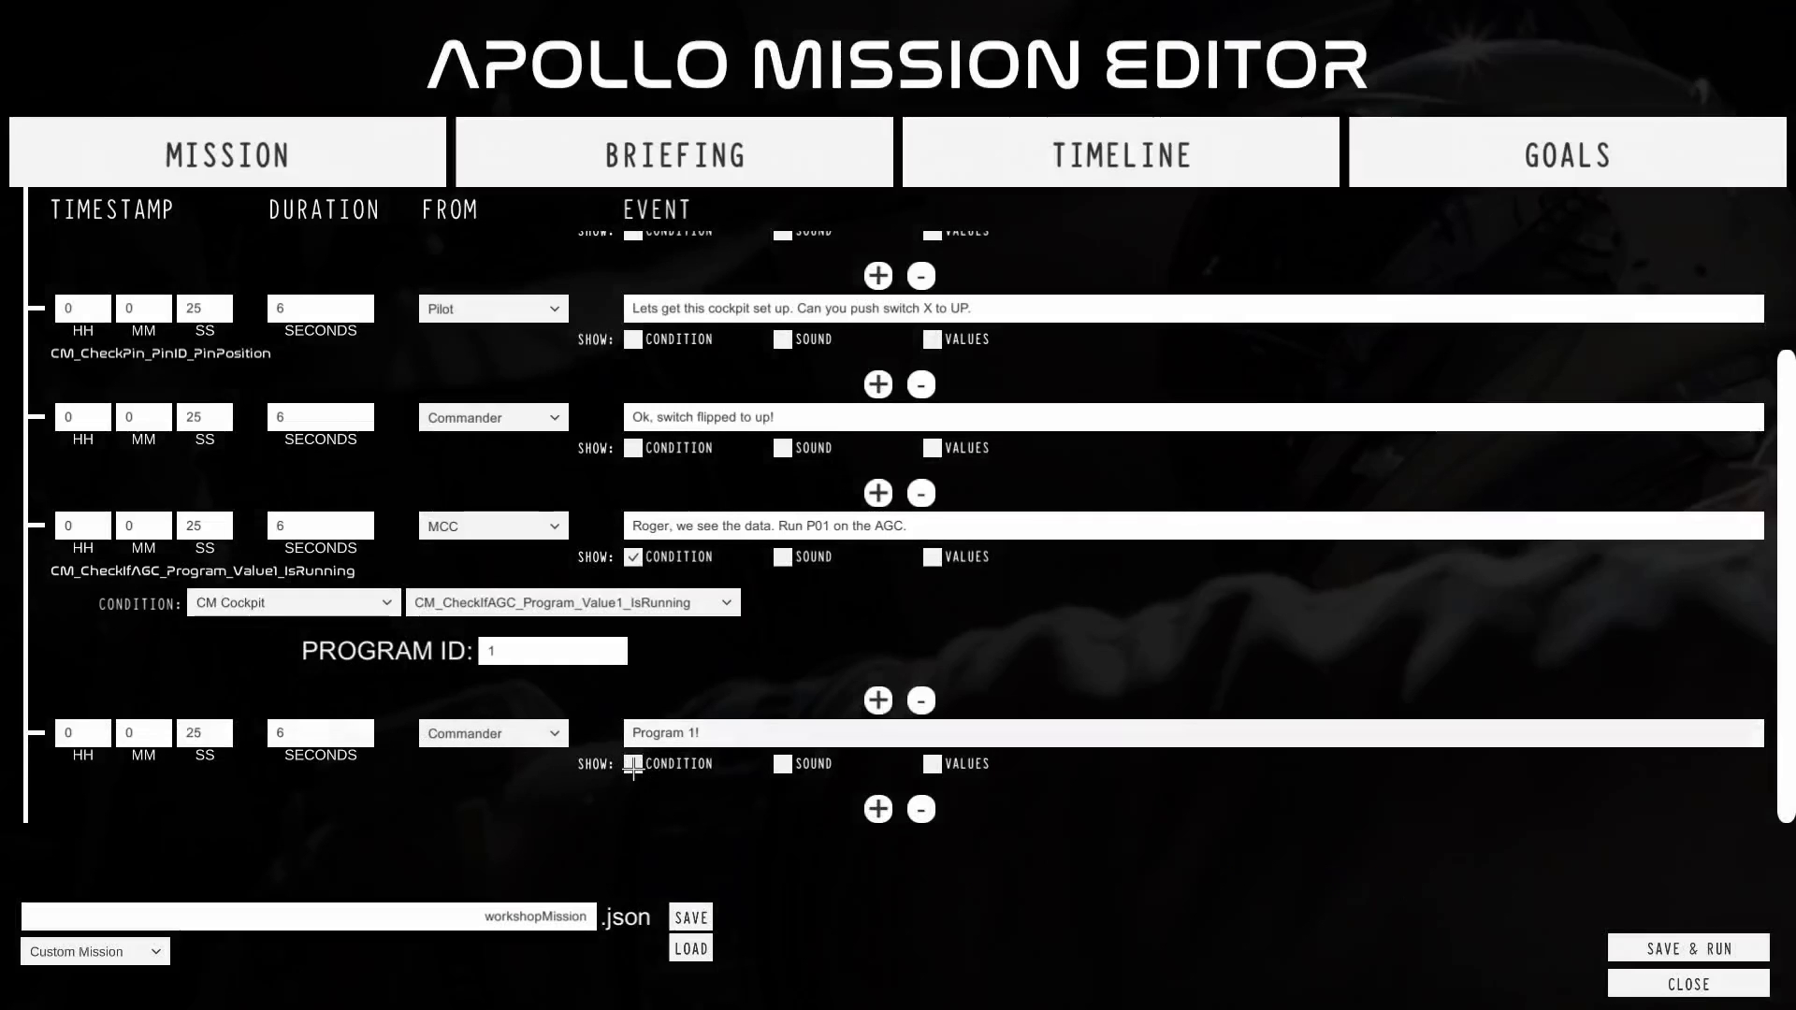
Show the condition of the Commander event "Program 1!" and set its category to CM Spacecraft with CM_Seperation_StageIC.
click(634, 765)
scroll(654, 692, down, 2)
click(292, 721)
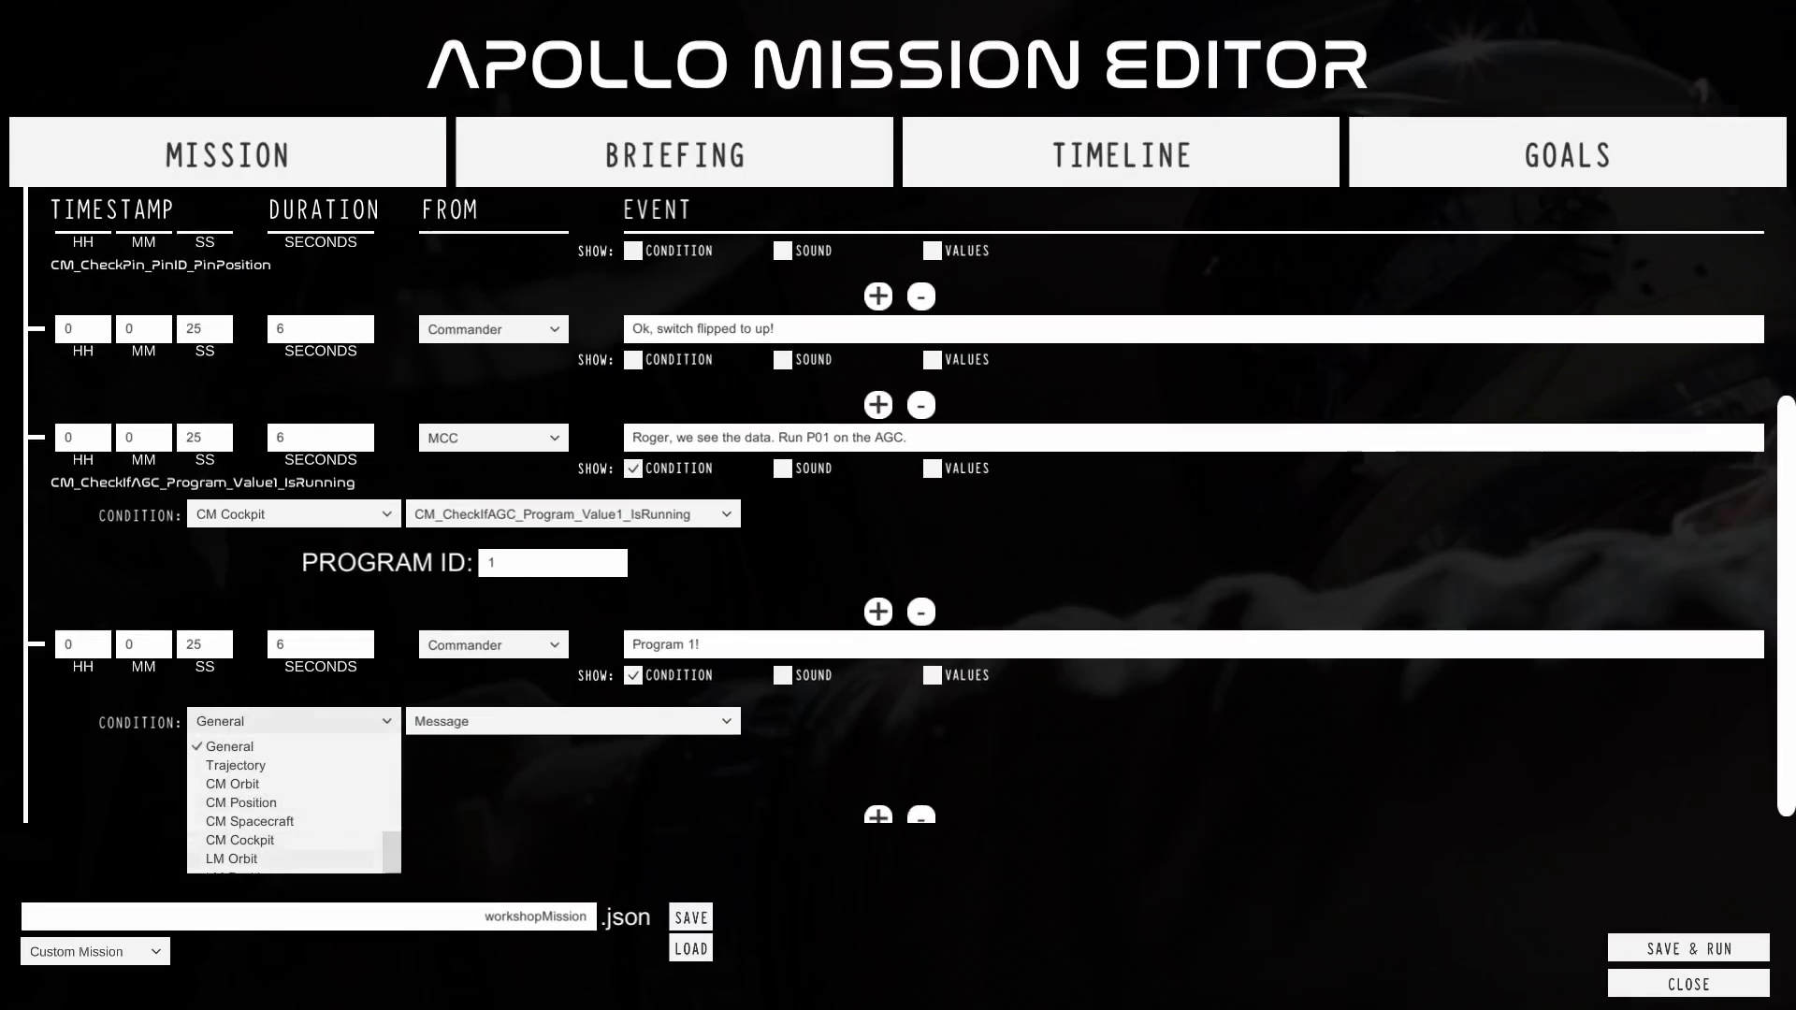
click(256, 820)
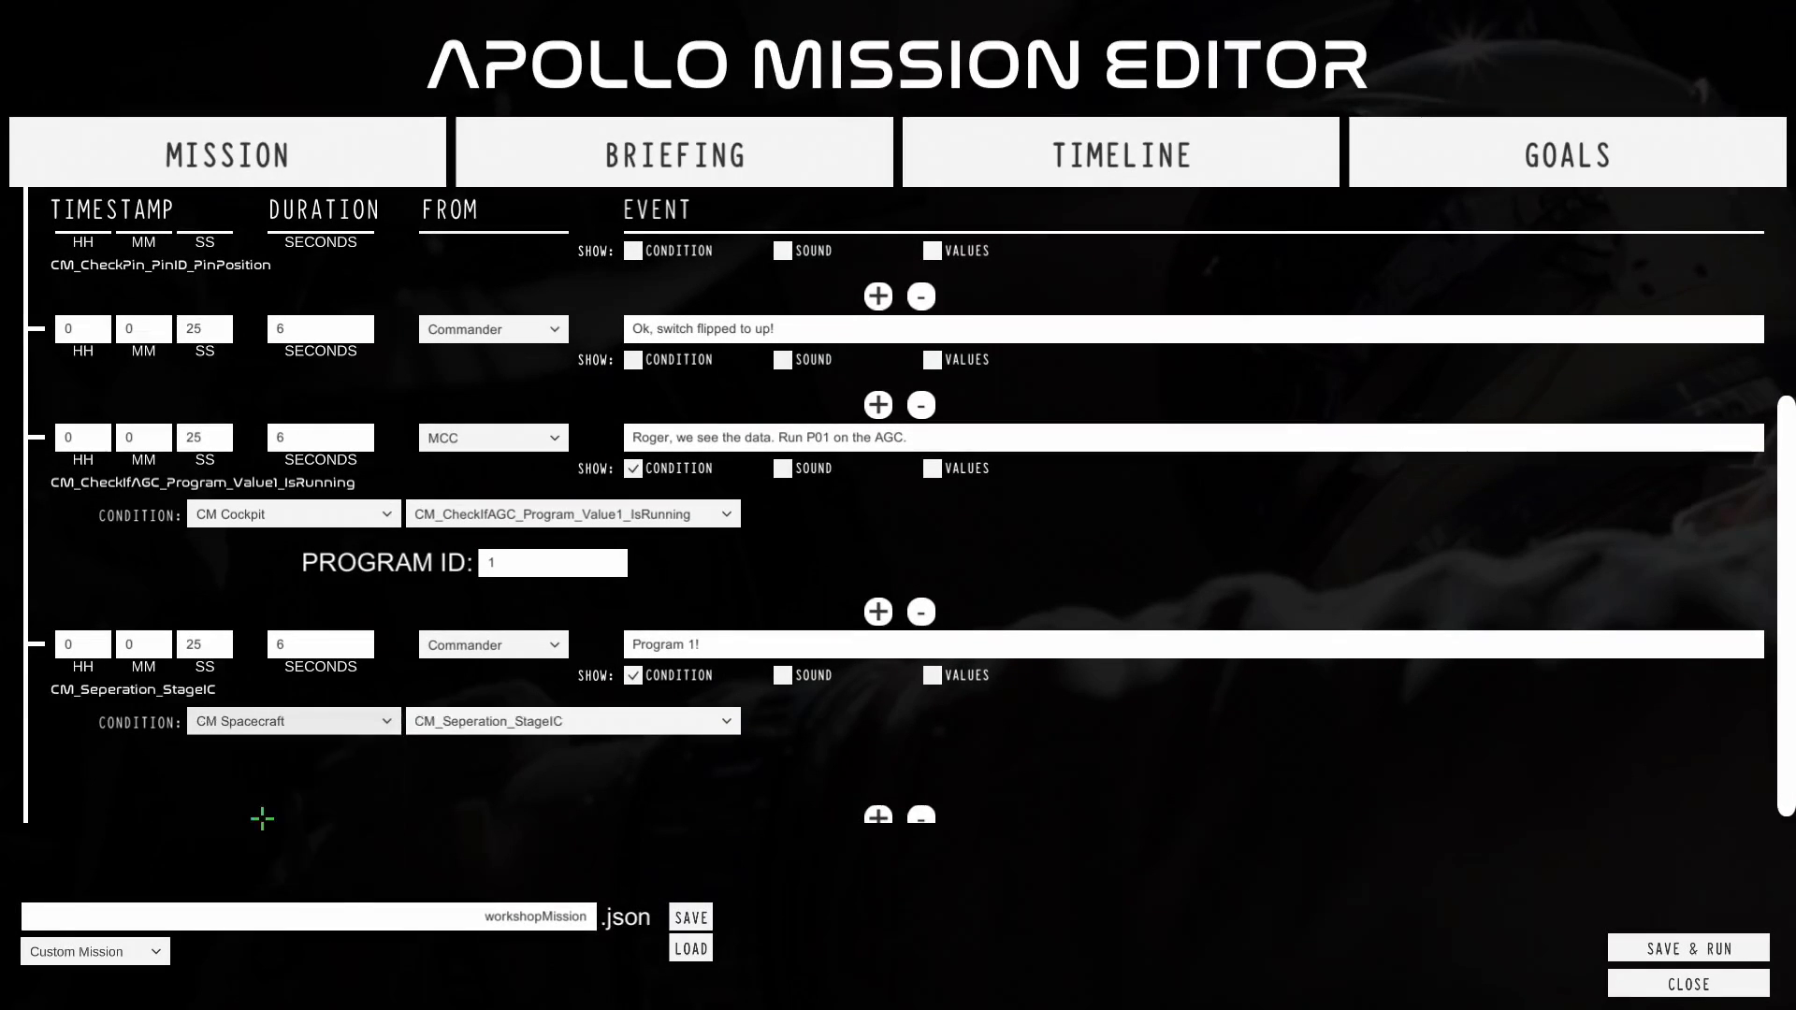
Review the CM Spacecraft condition types available for the "Program 1!" event, from stage separations to engine and hatch states.
click(544, 721)
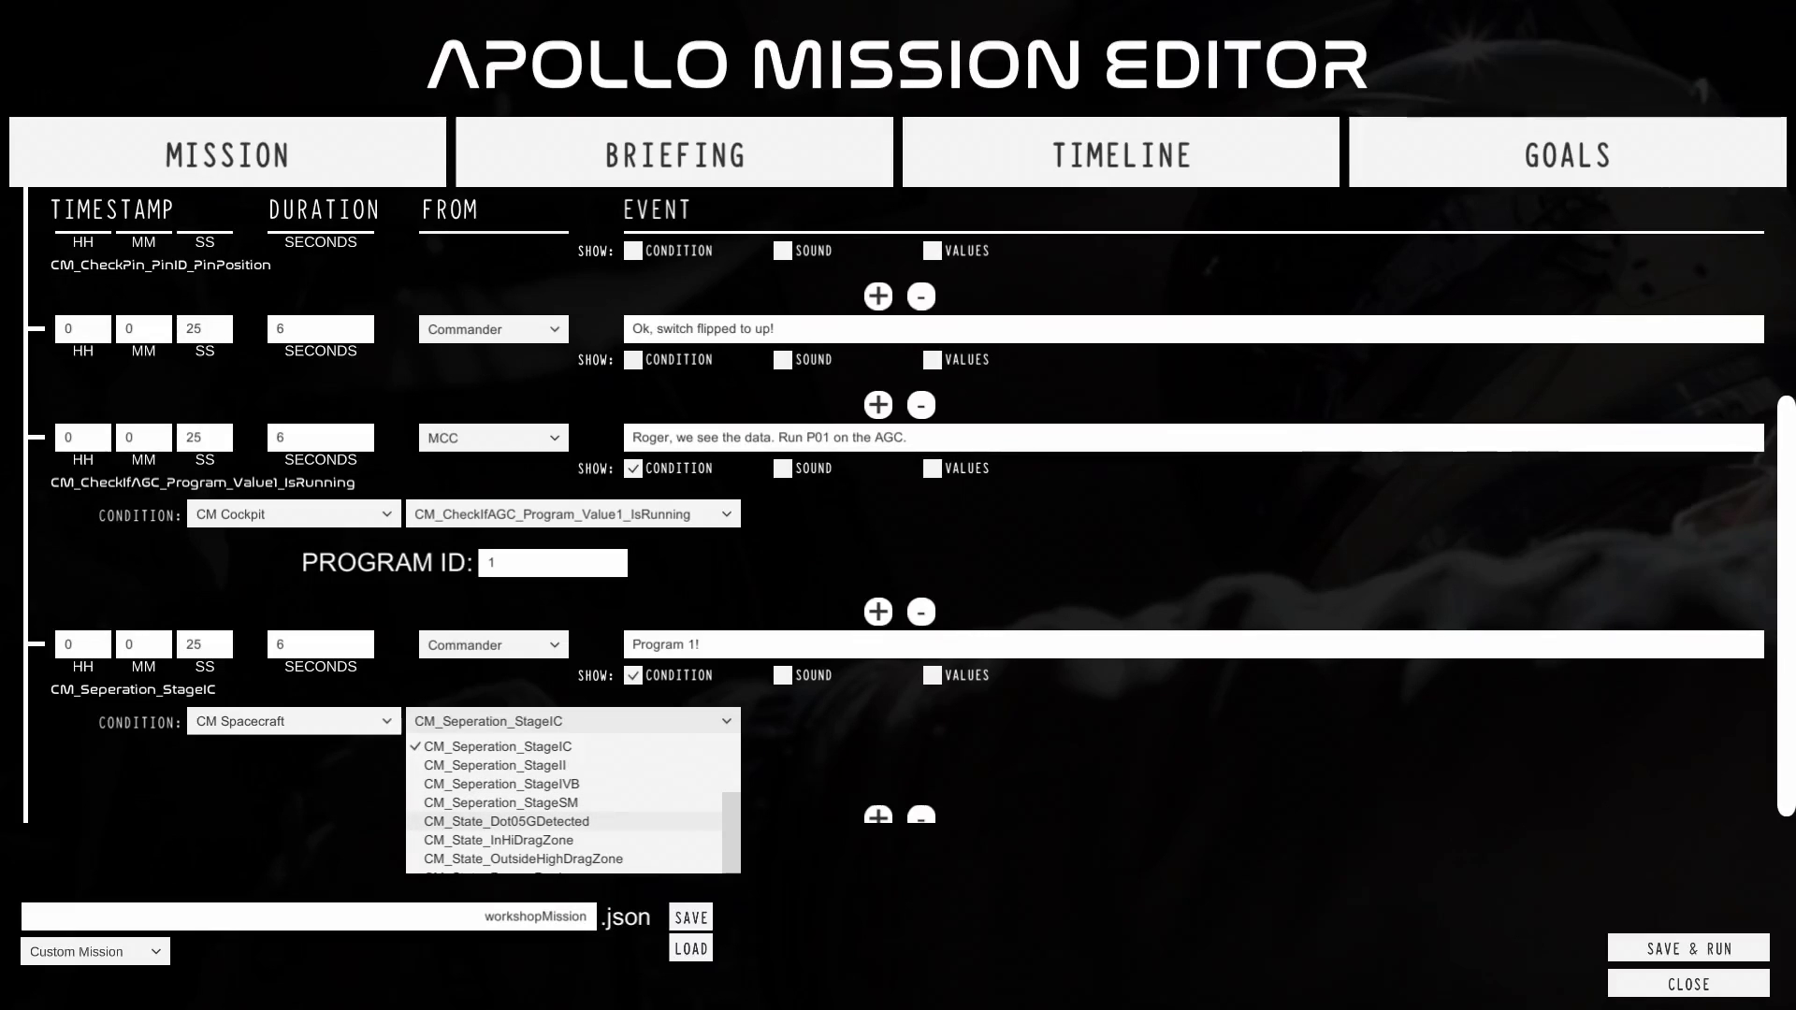
scroll(561, 814, down, 3)
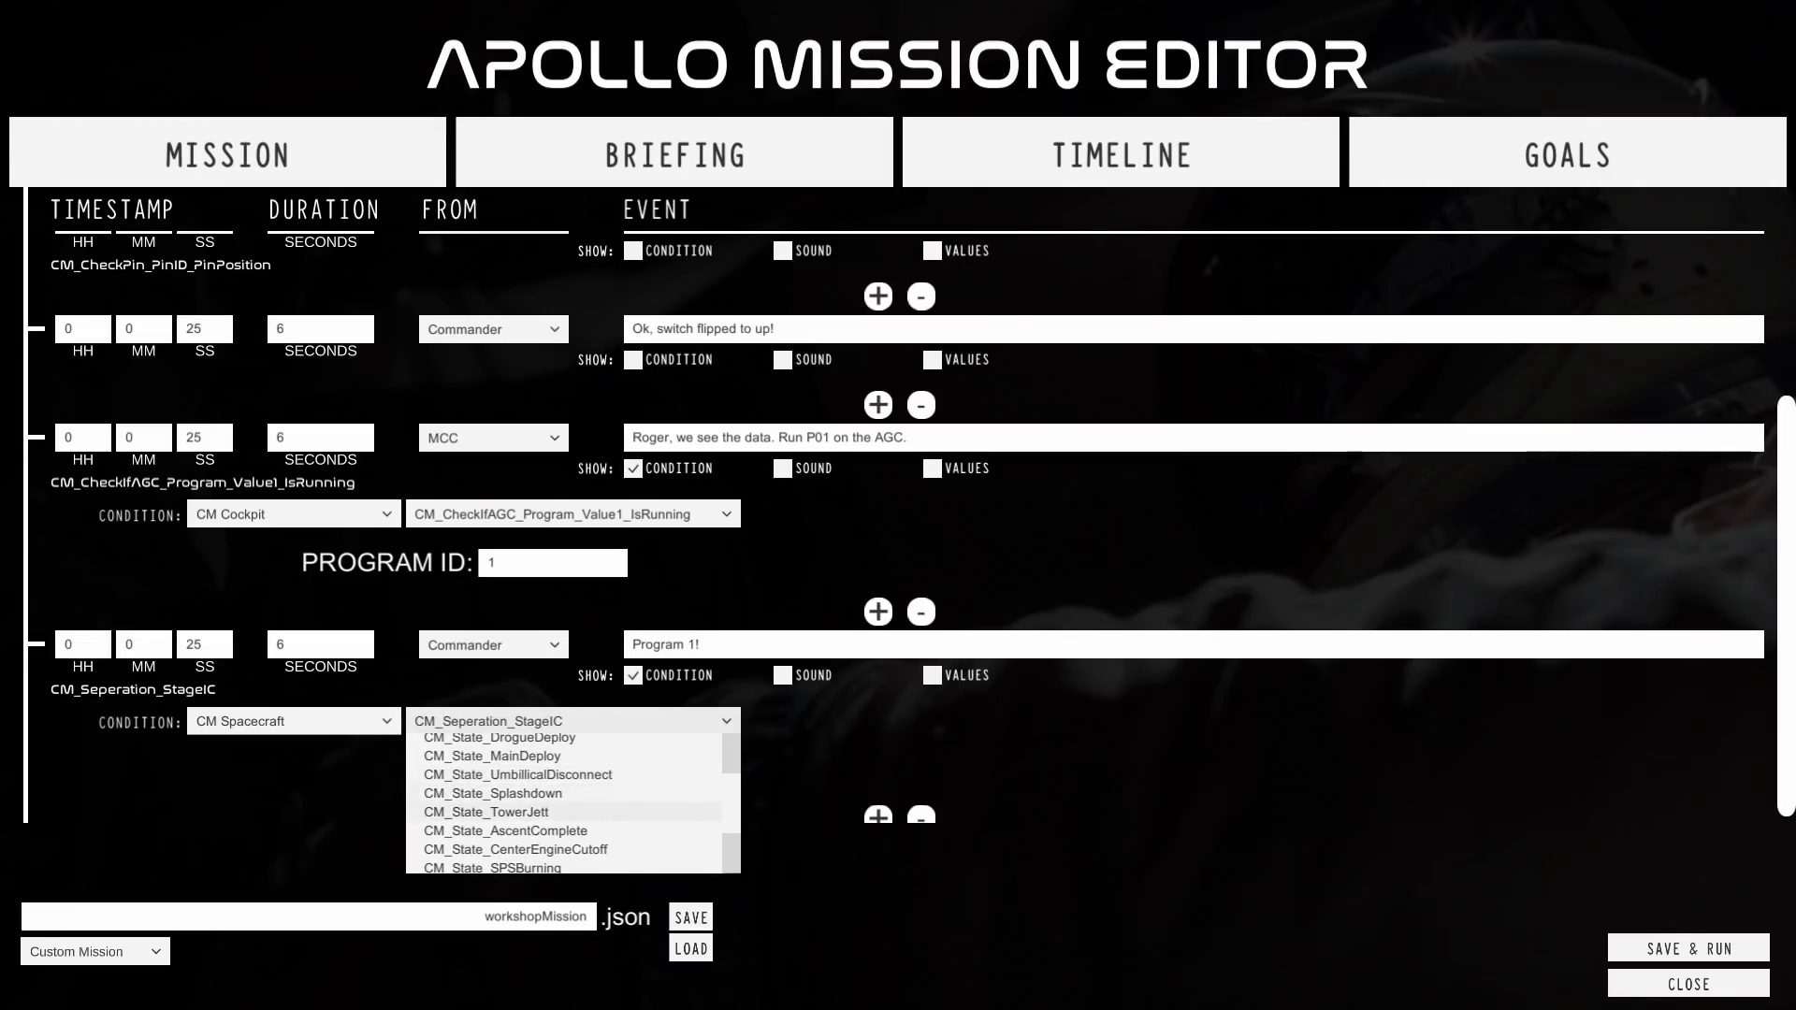
scroll(561, 805, down, 3)
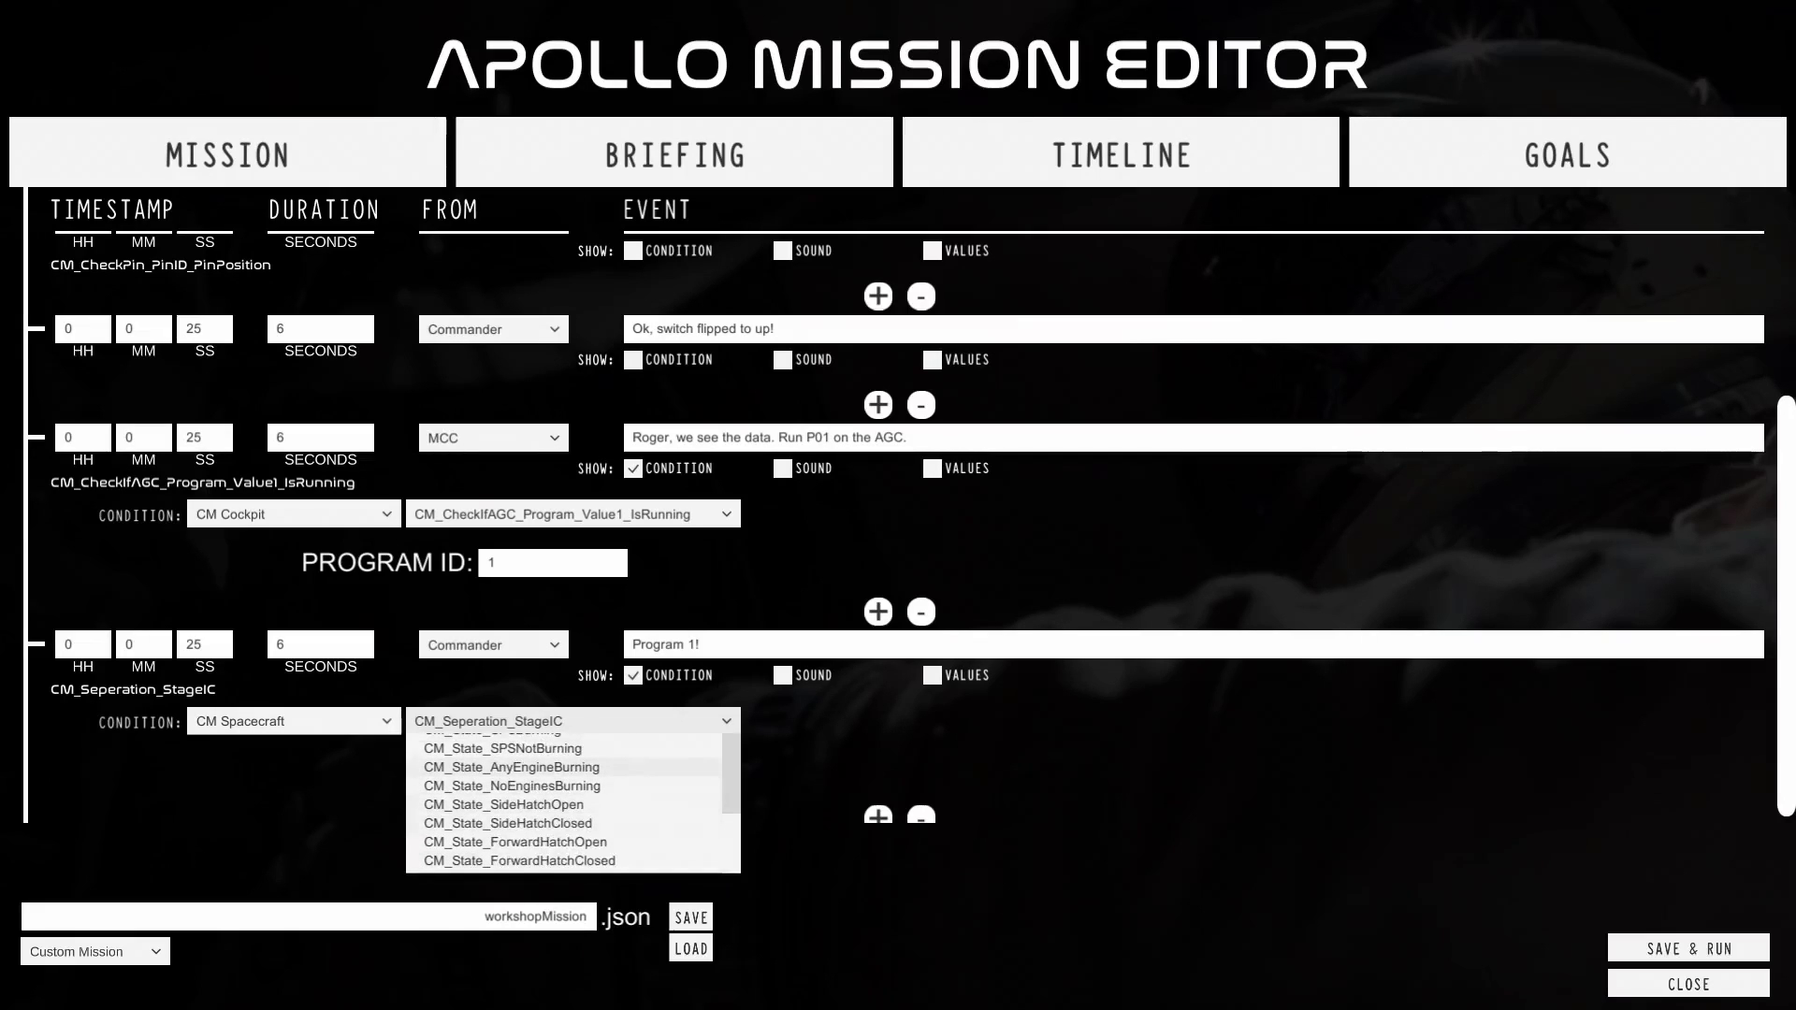
scroll(561, 795, up, 2)
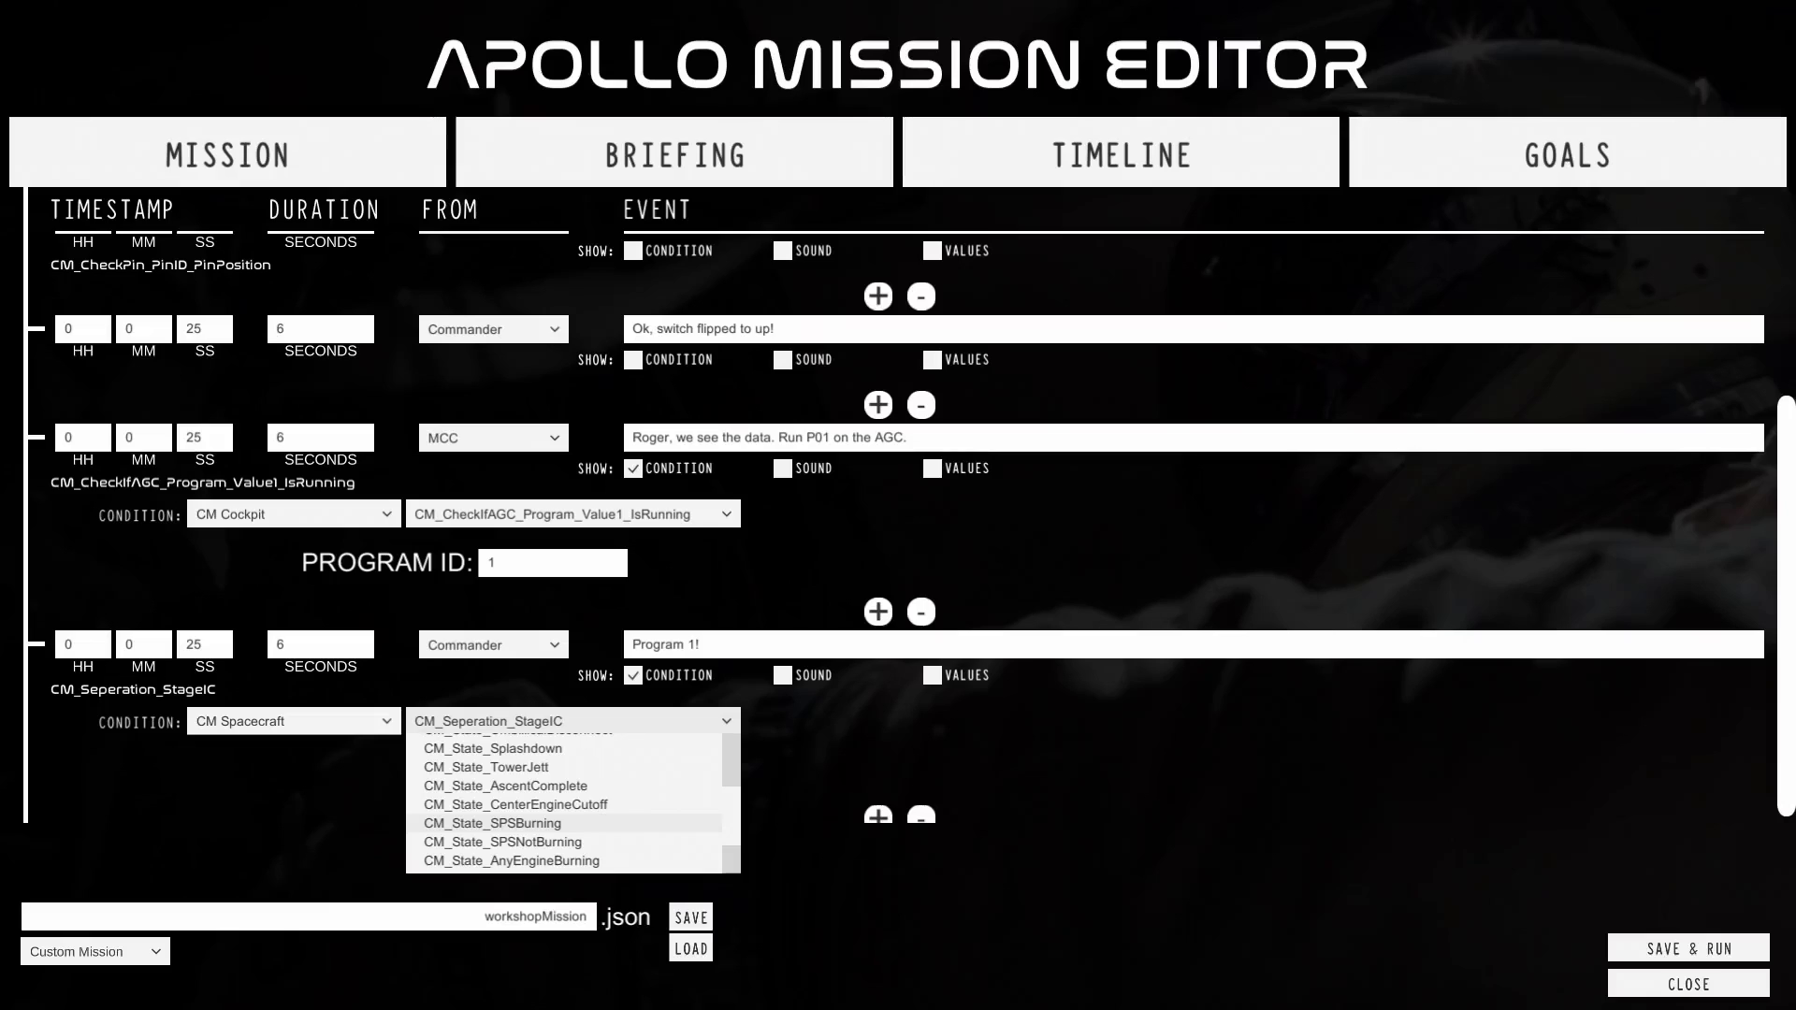
scroll(561, 816, up, 1)
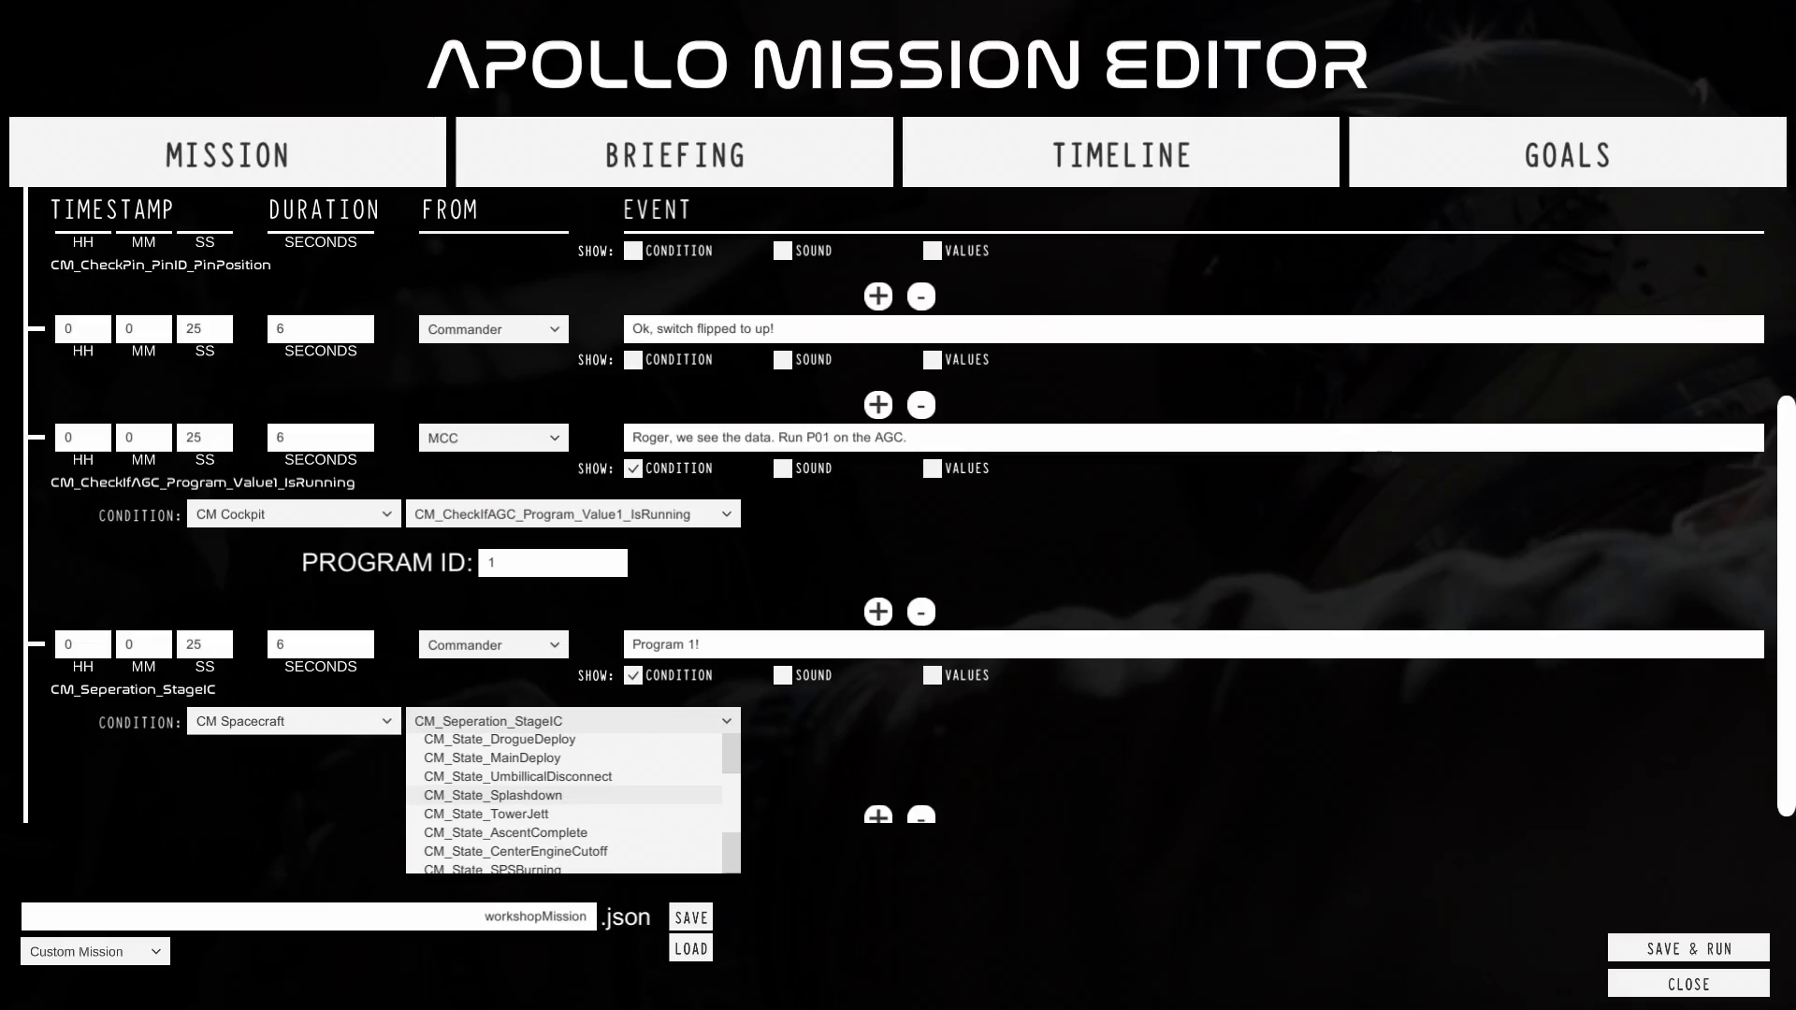
scroll(564, 803, down, 1)
scroll(564, 814, down, 2)
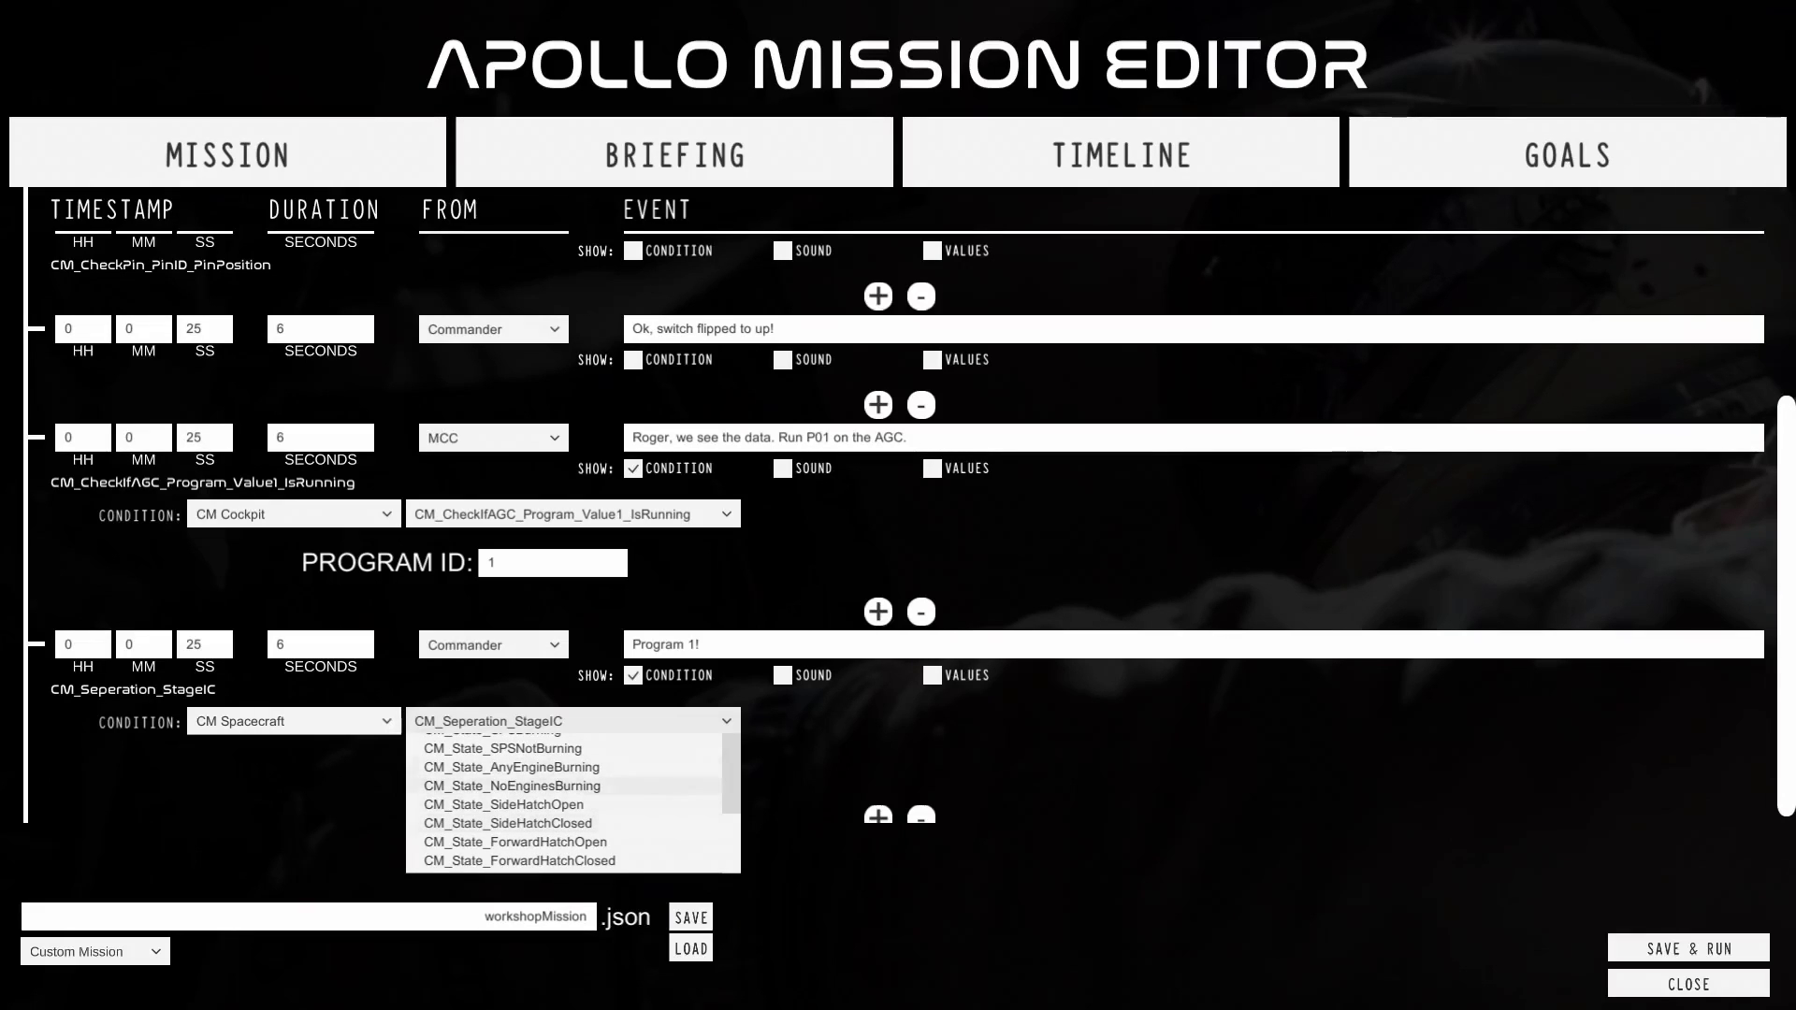
click(496, 721)
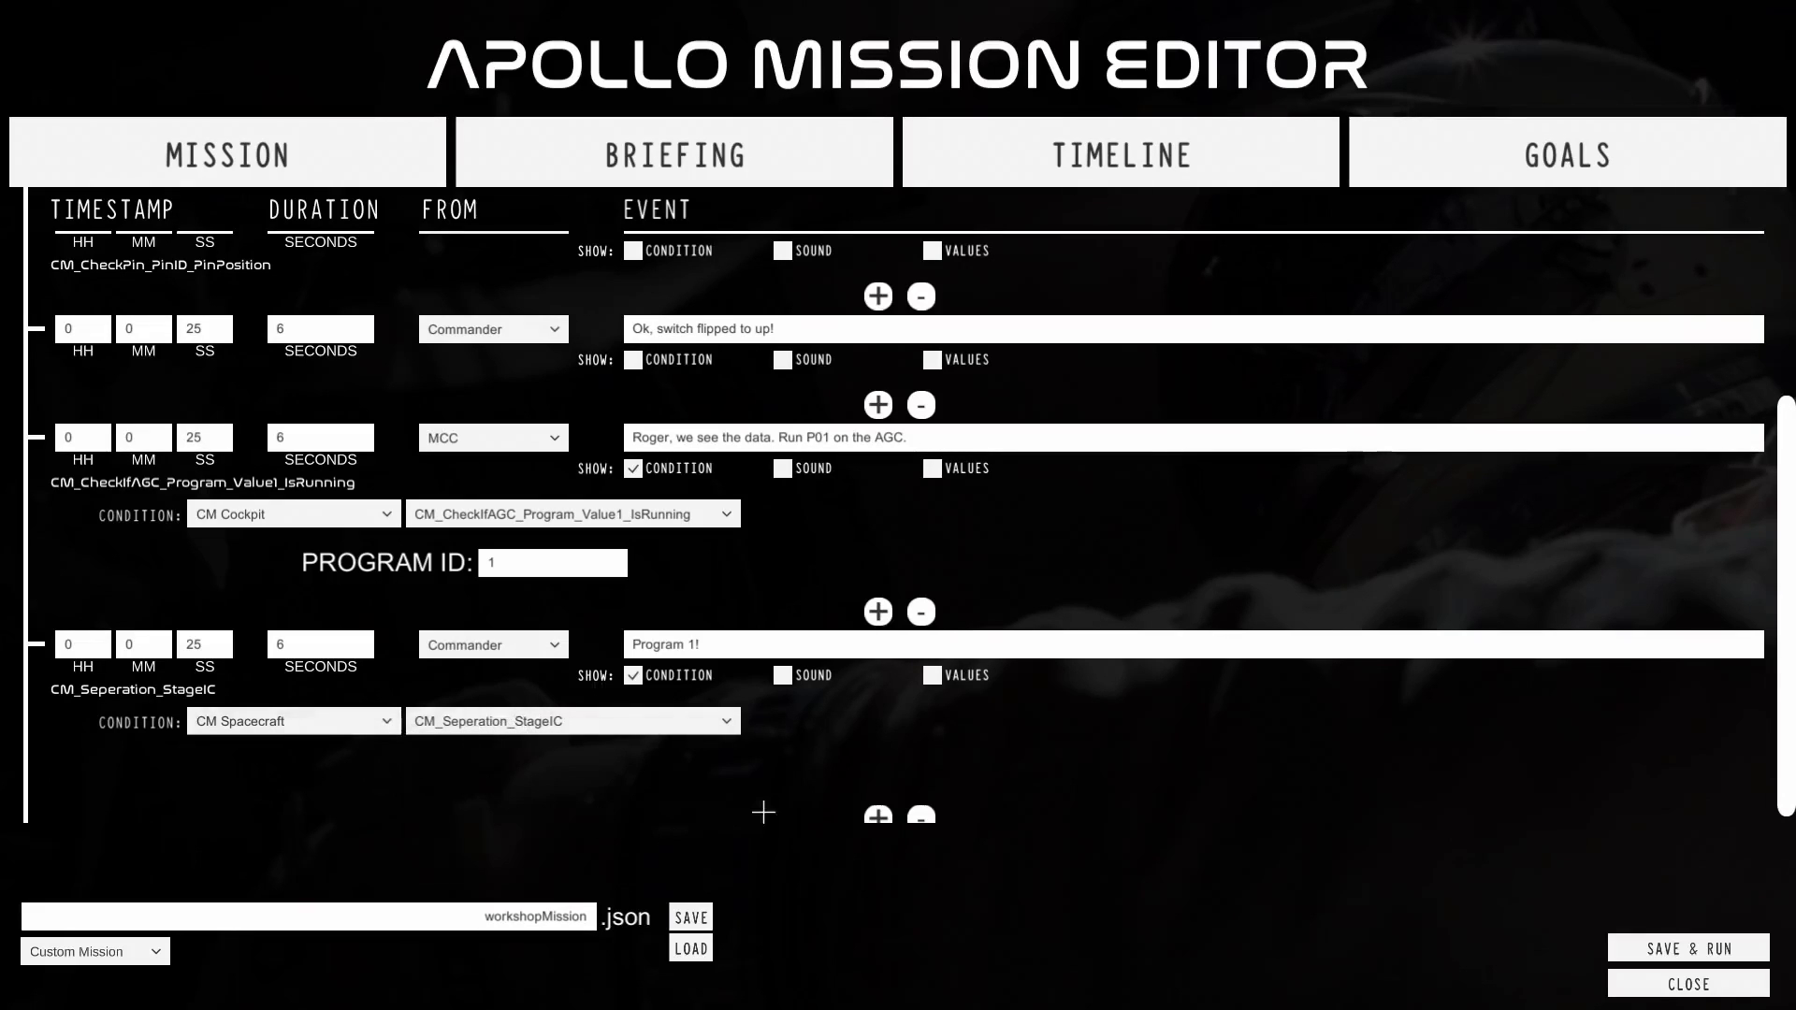
scroll(889, 739, down, 1)
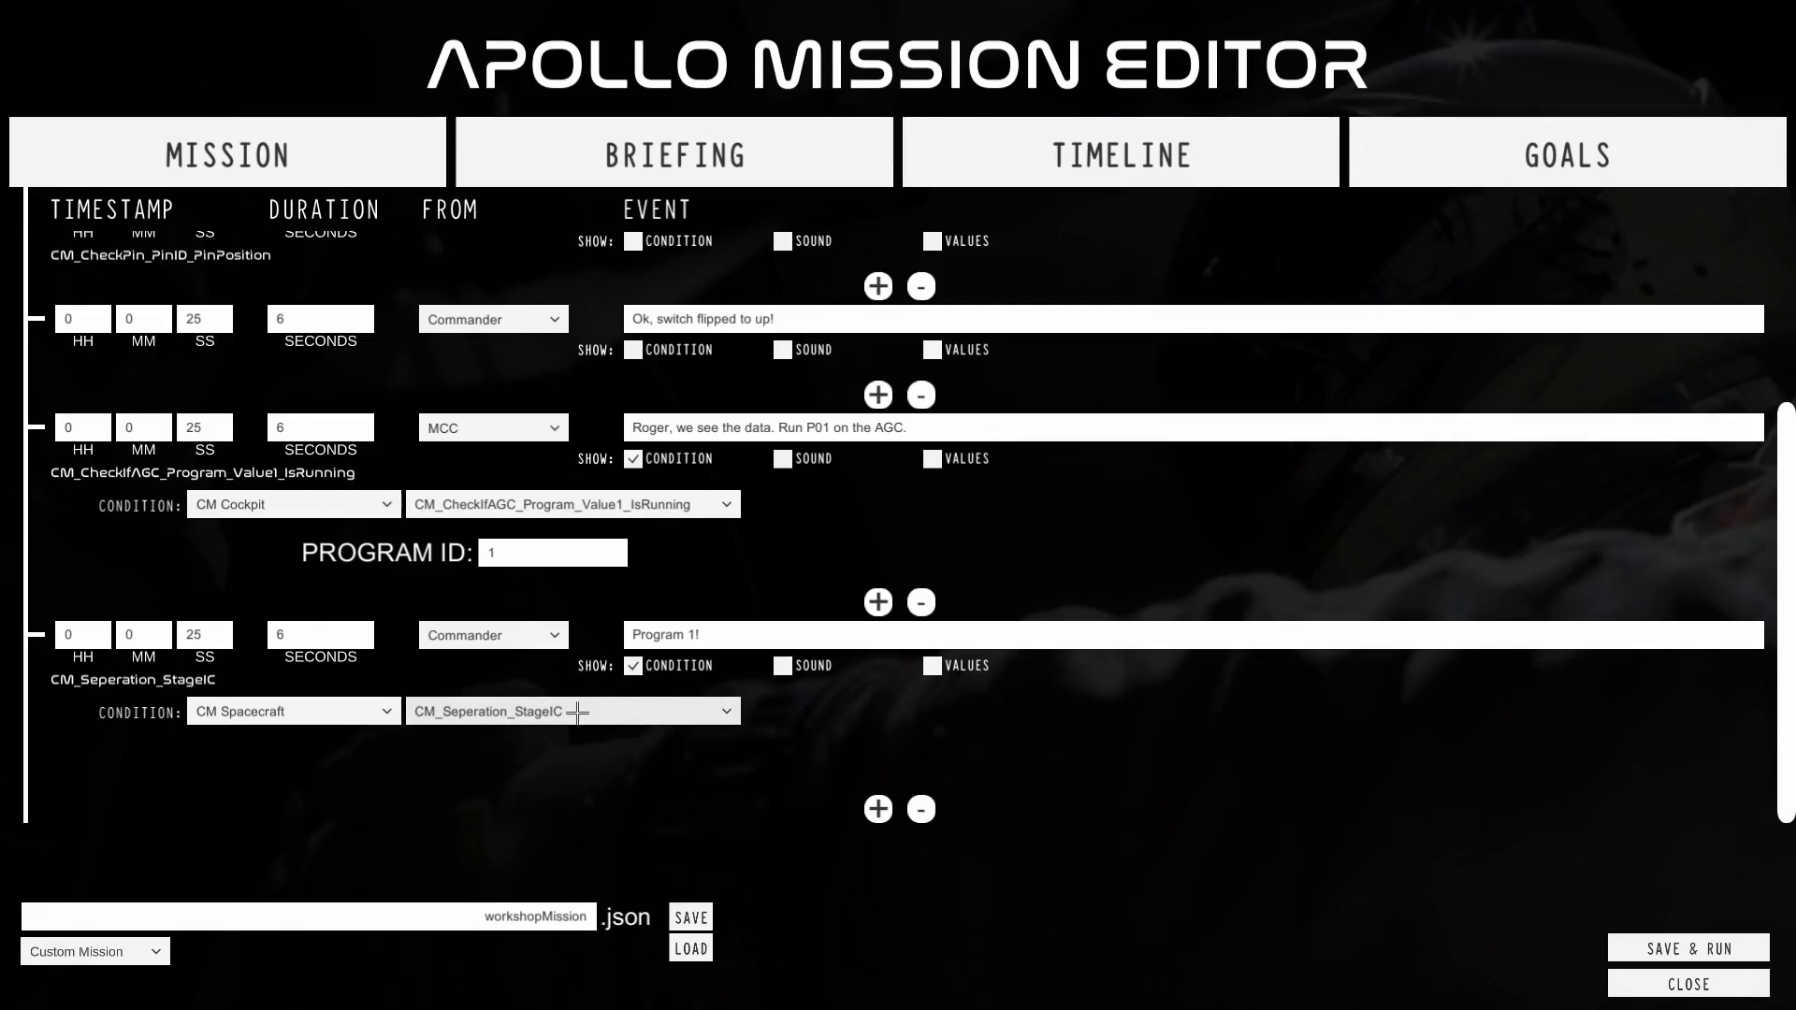
click(594, 717)
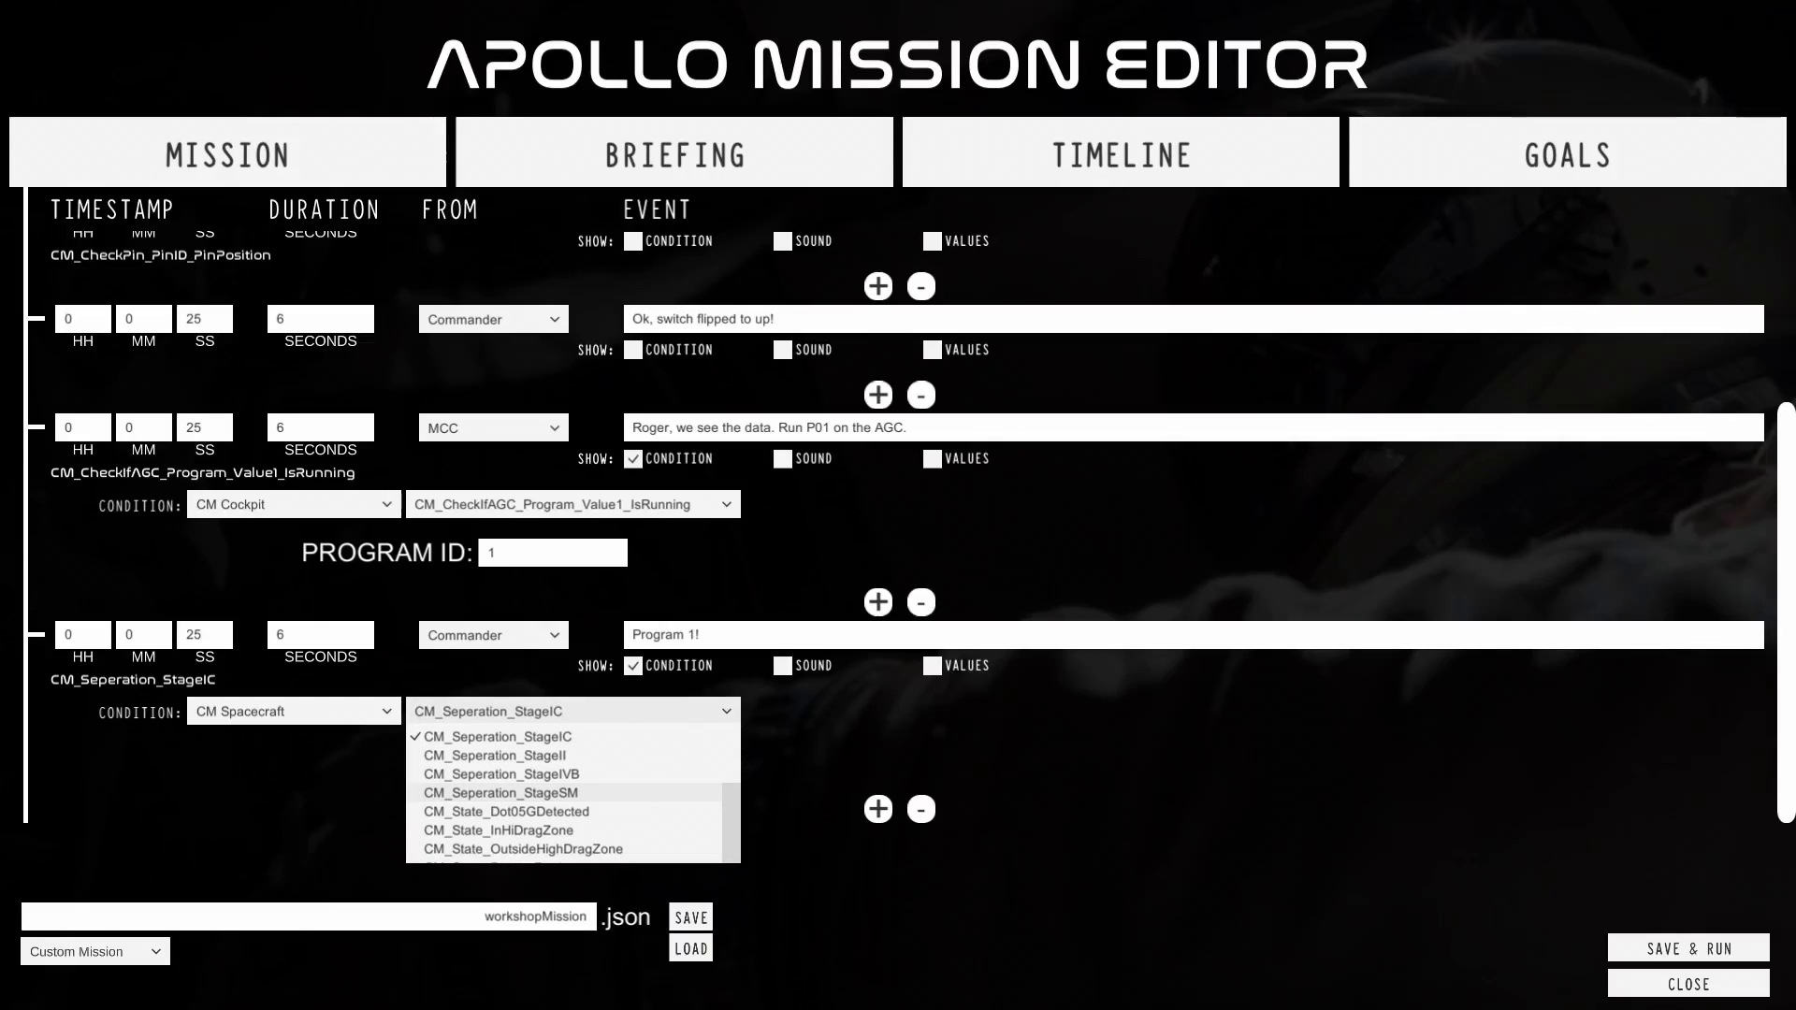
click(529, 717)
click(529, 717)
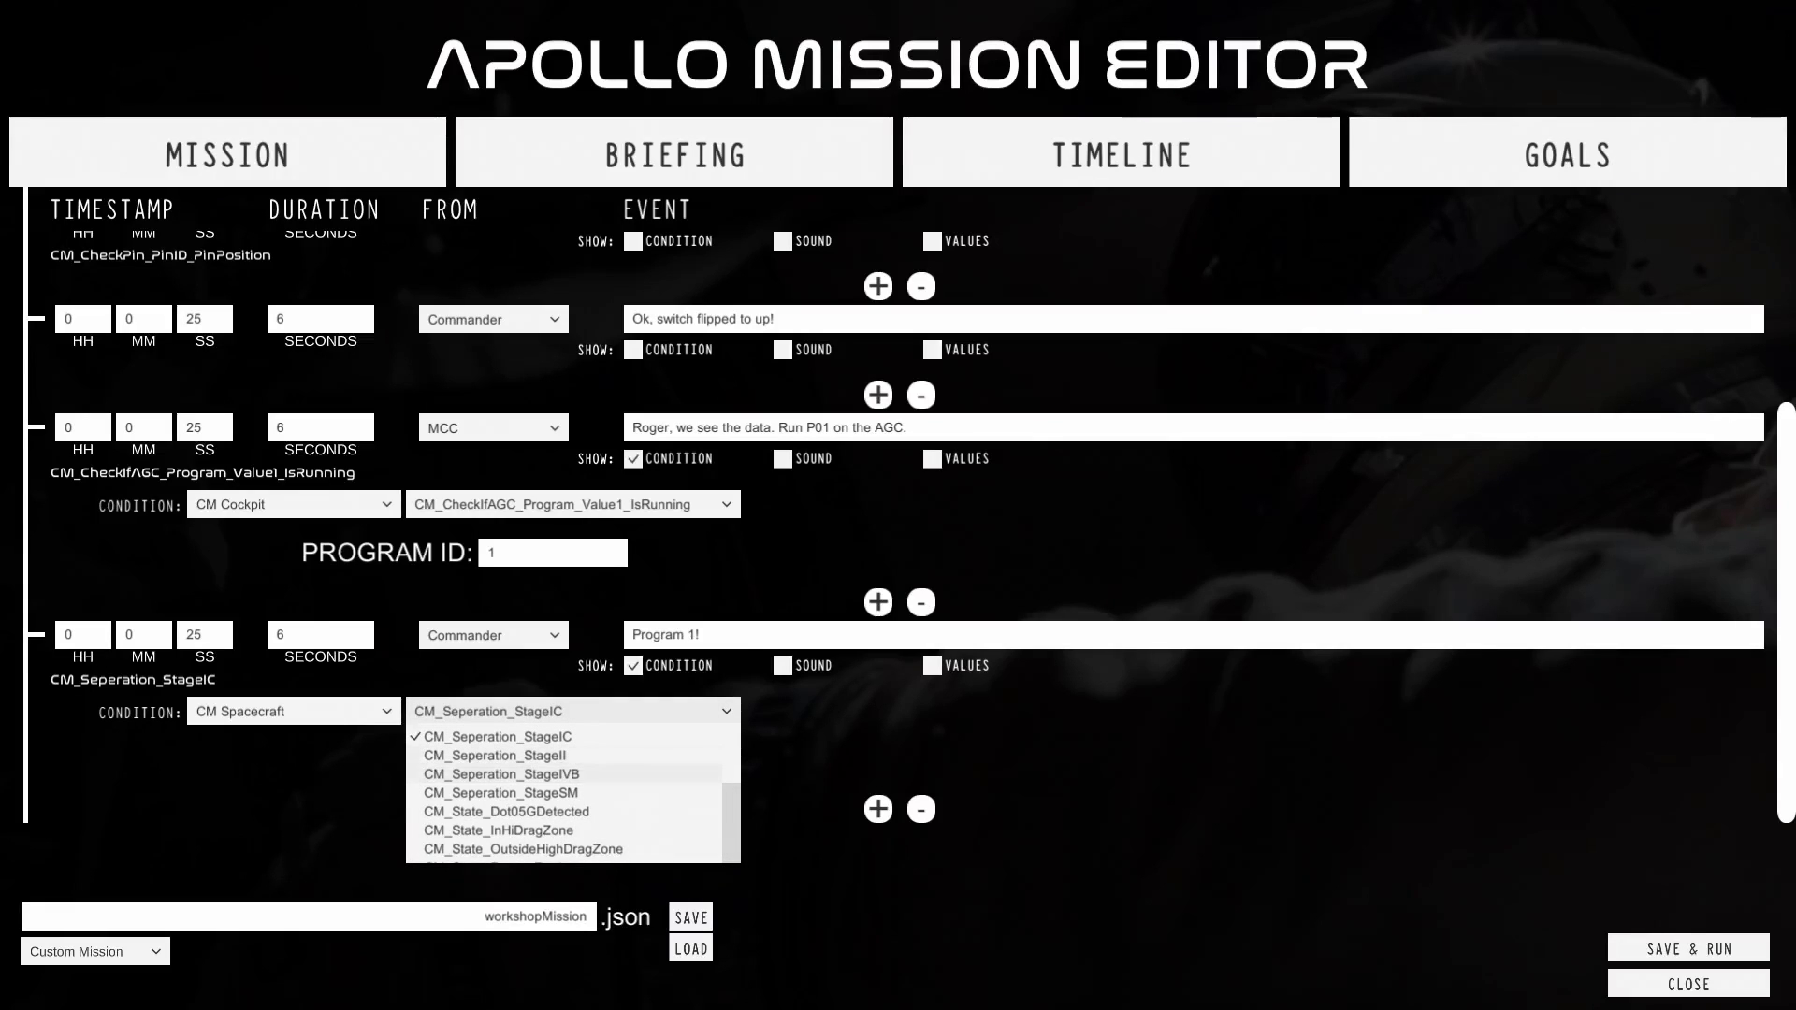
scroll(573, 793, down, 3)
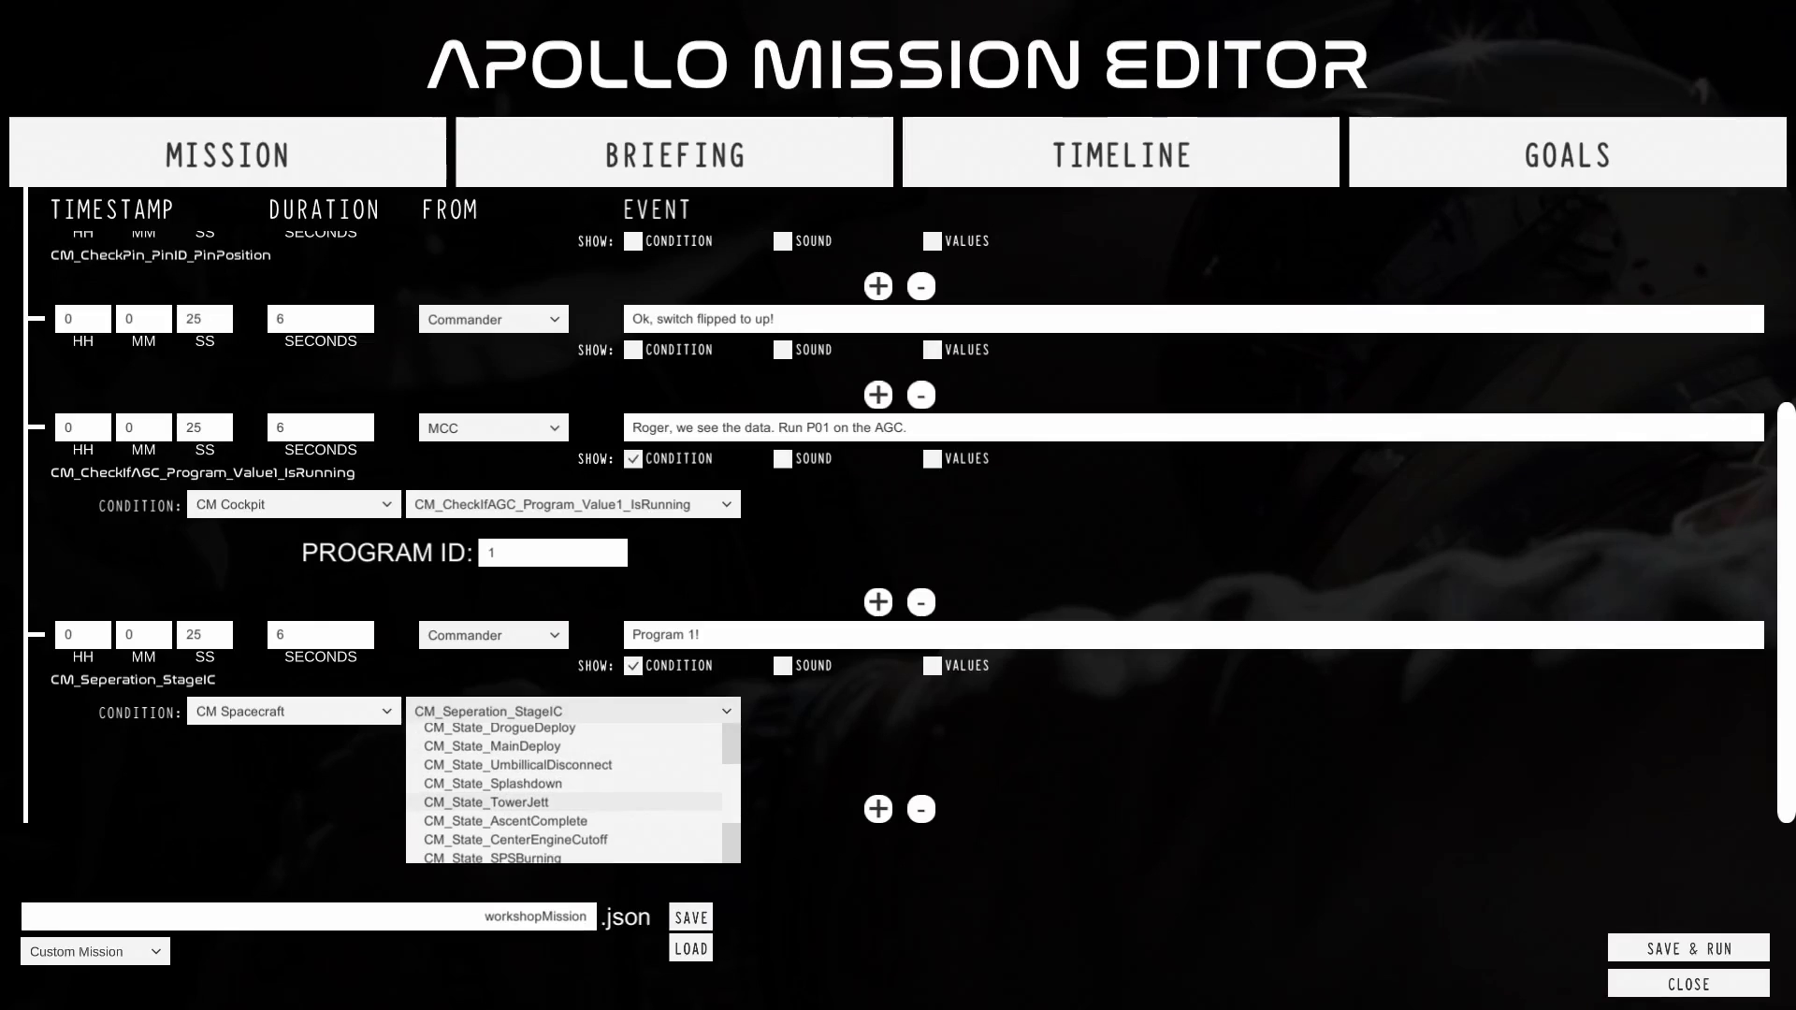
click(300, 818)
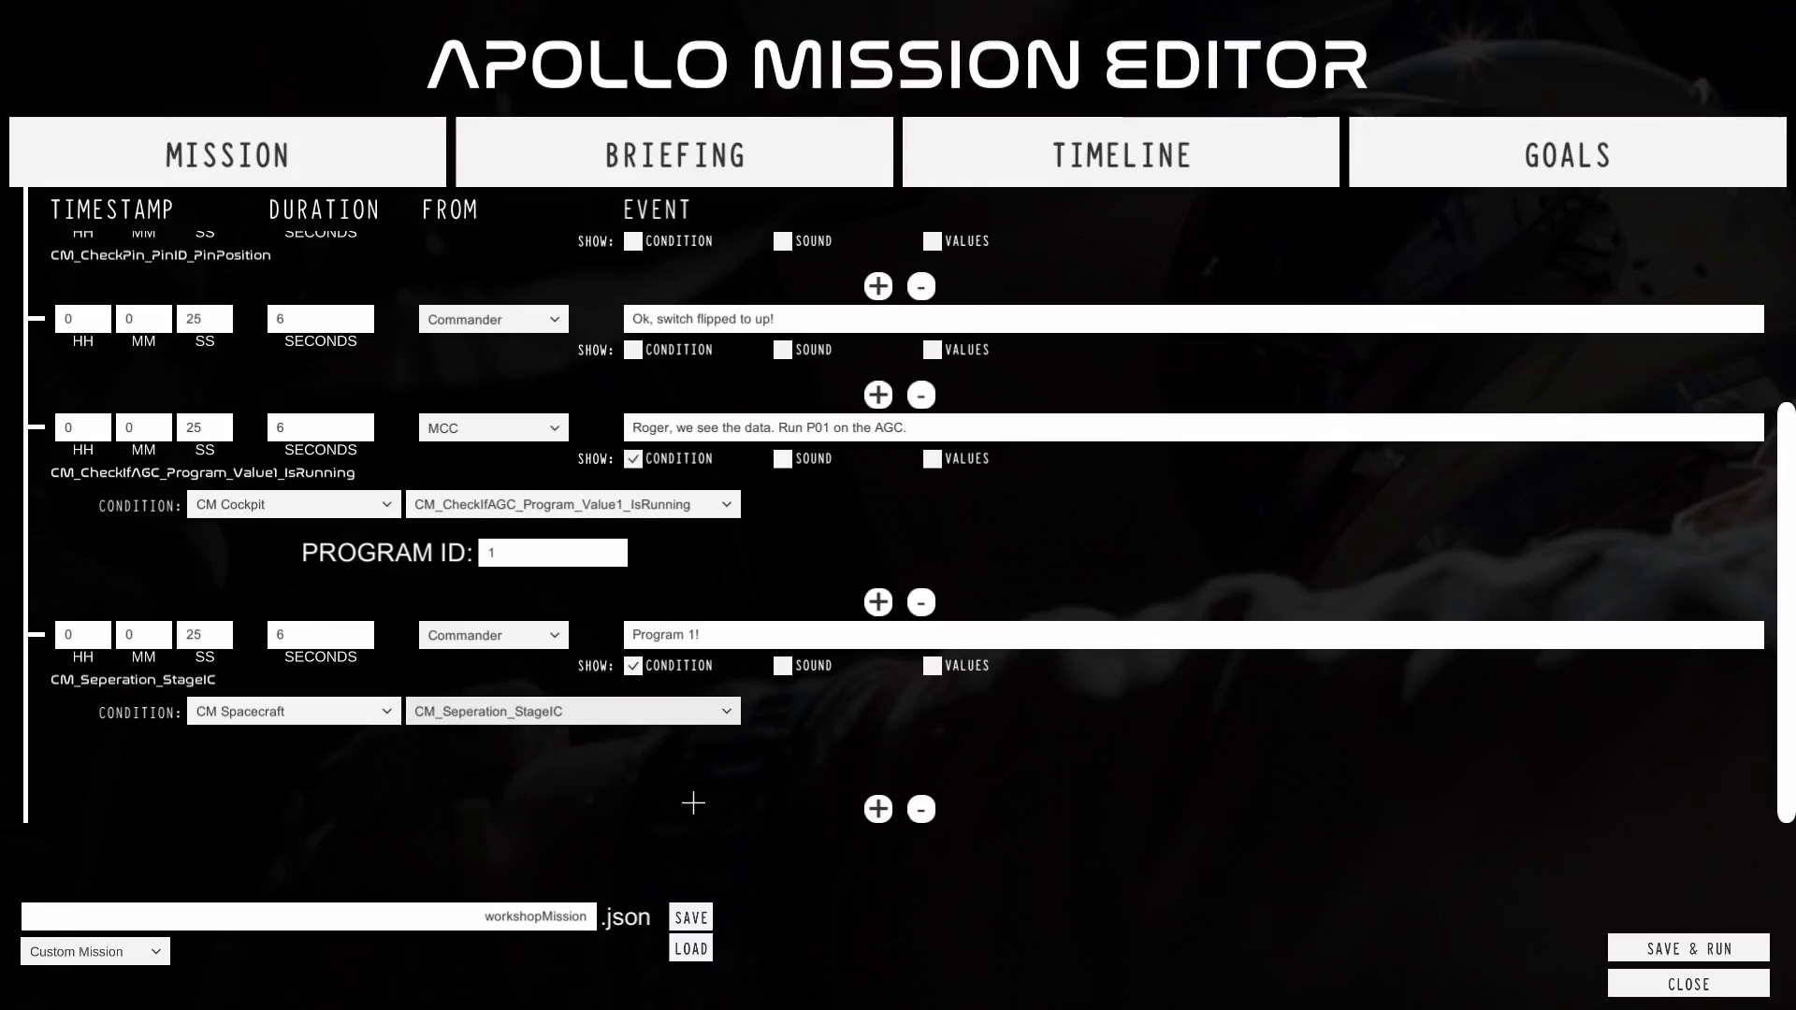
Save the mission as workshopMission and close the mission editor to return to the cockpit.
click(692, 919)
click(1358, 871)
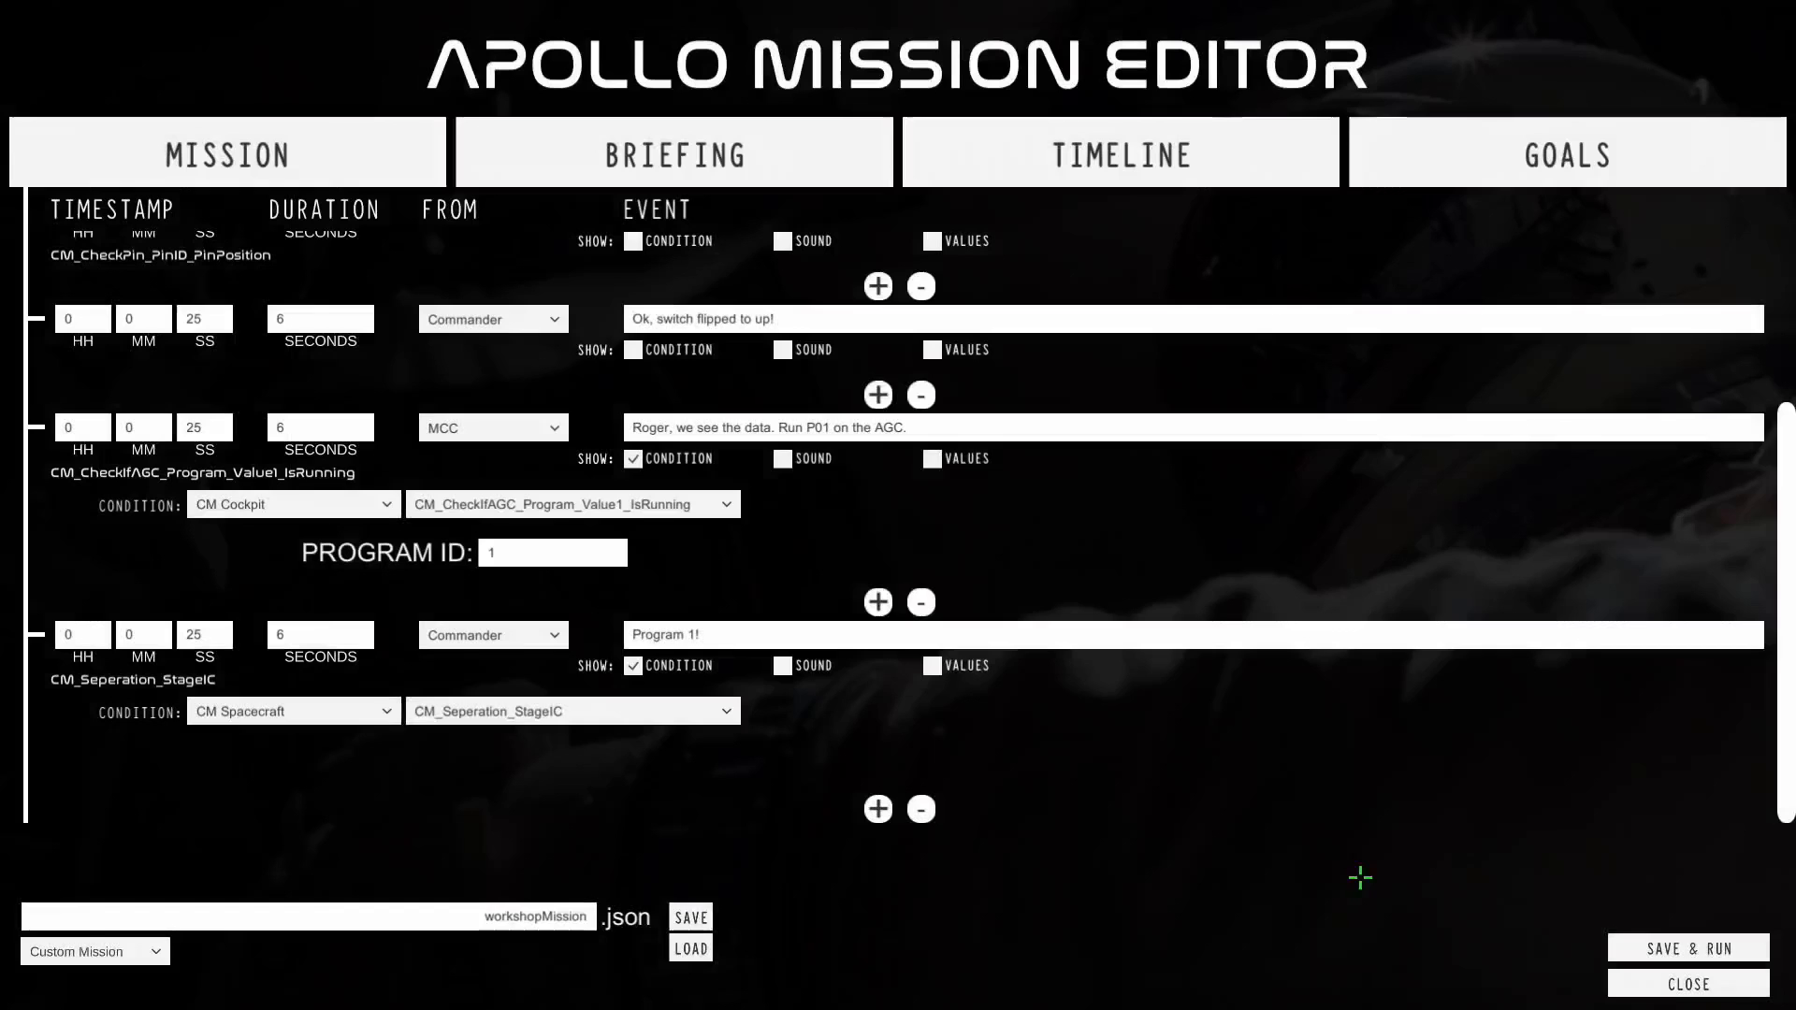
click(1675, 988)
Open the mission pad's command module checklists and run the Standby Inverter (No. 3) checklist.
key(m)
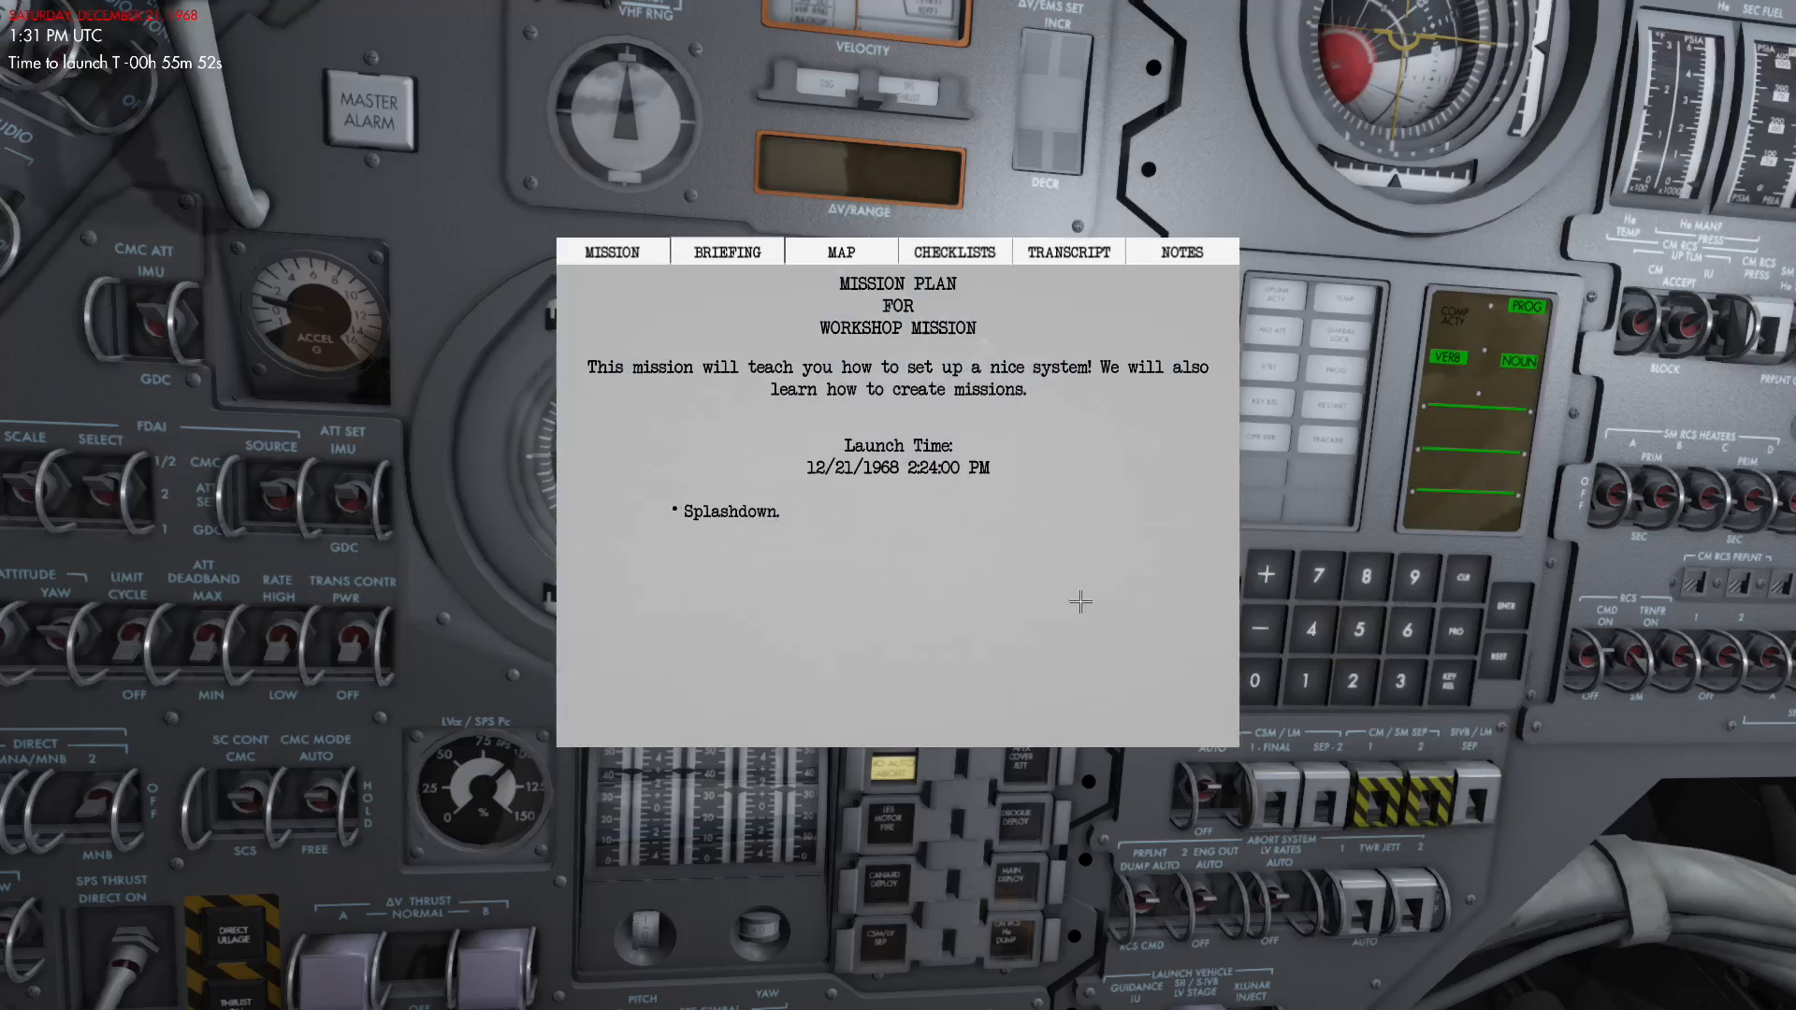
click(955, 254)
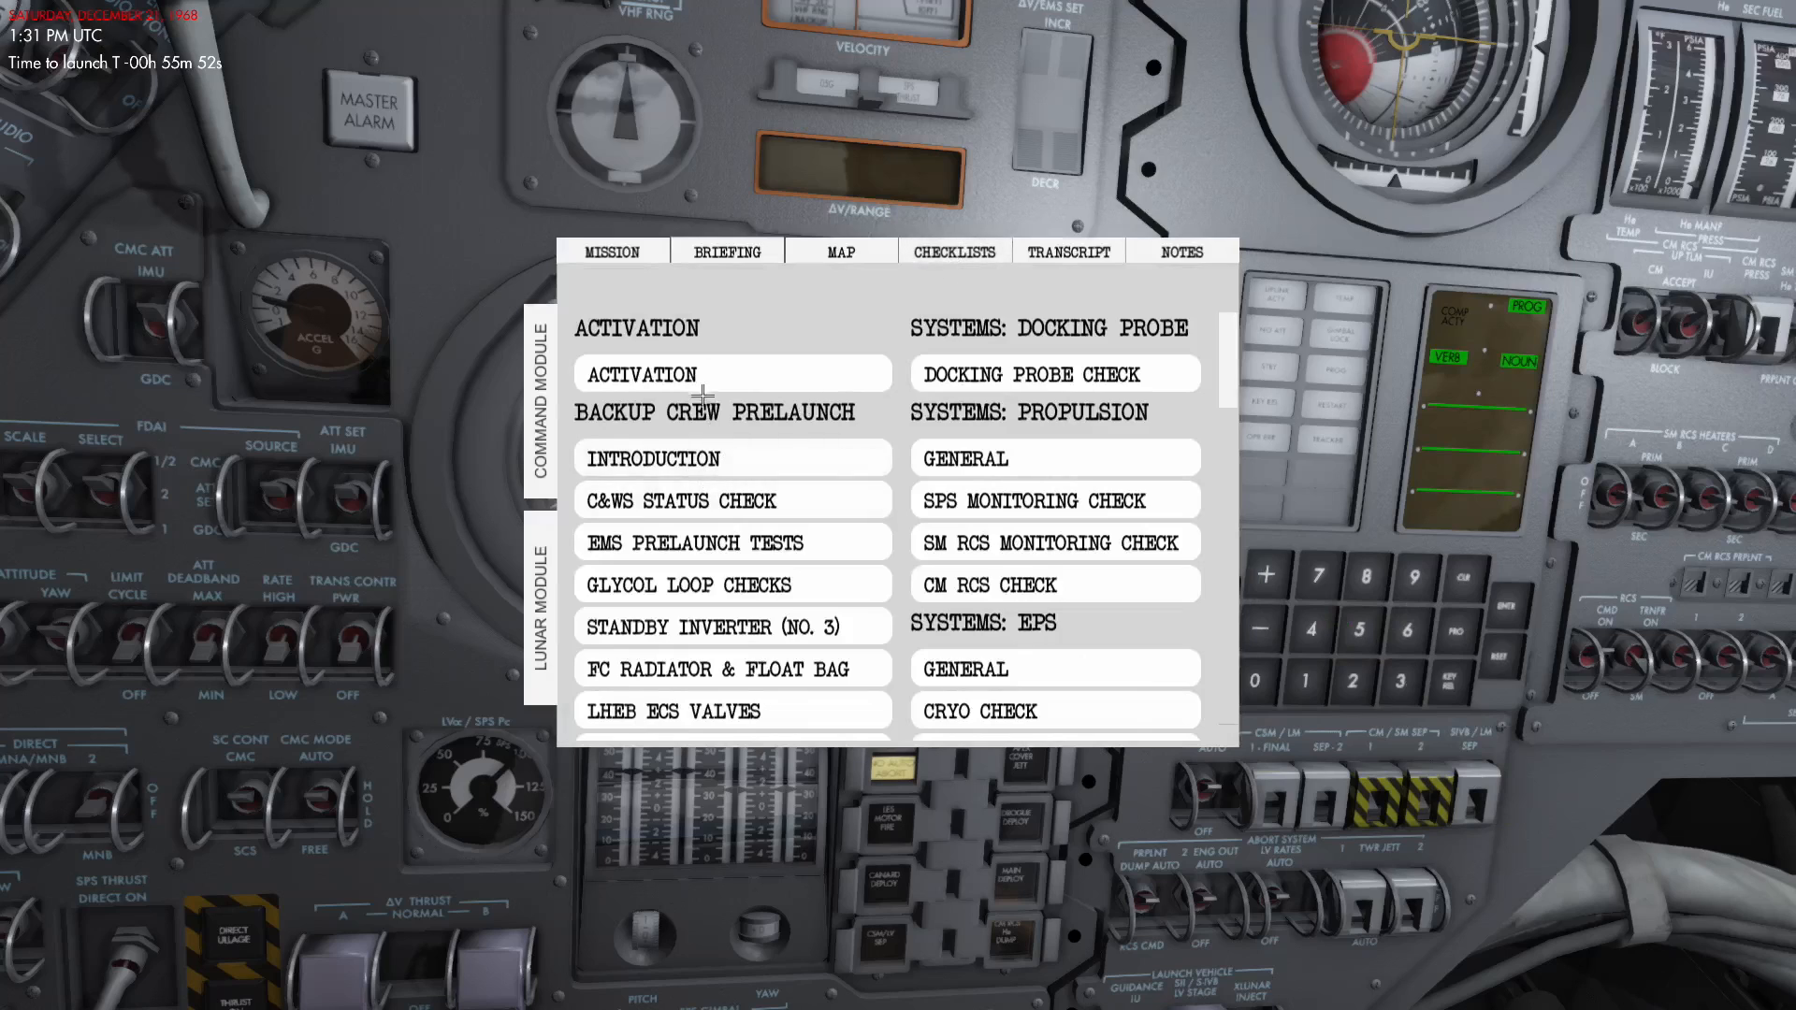
click(746, 627)
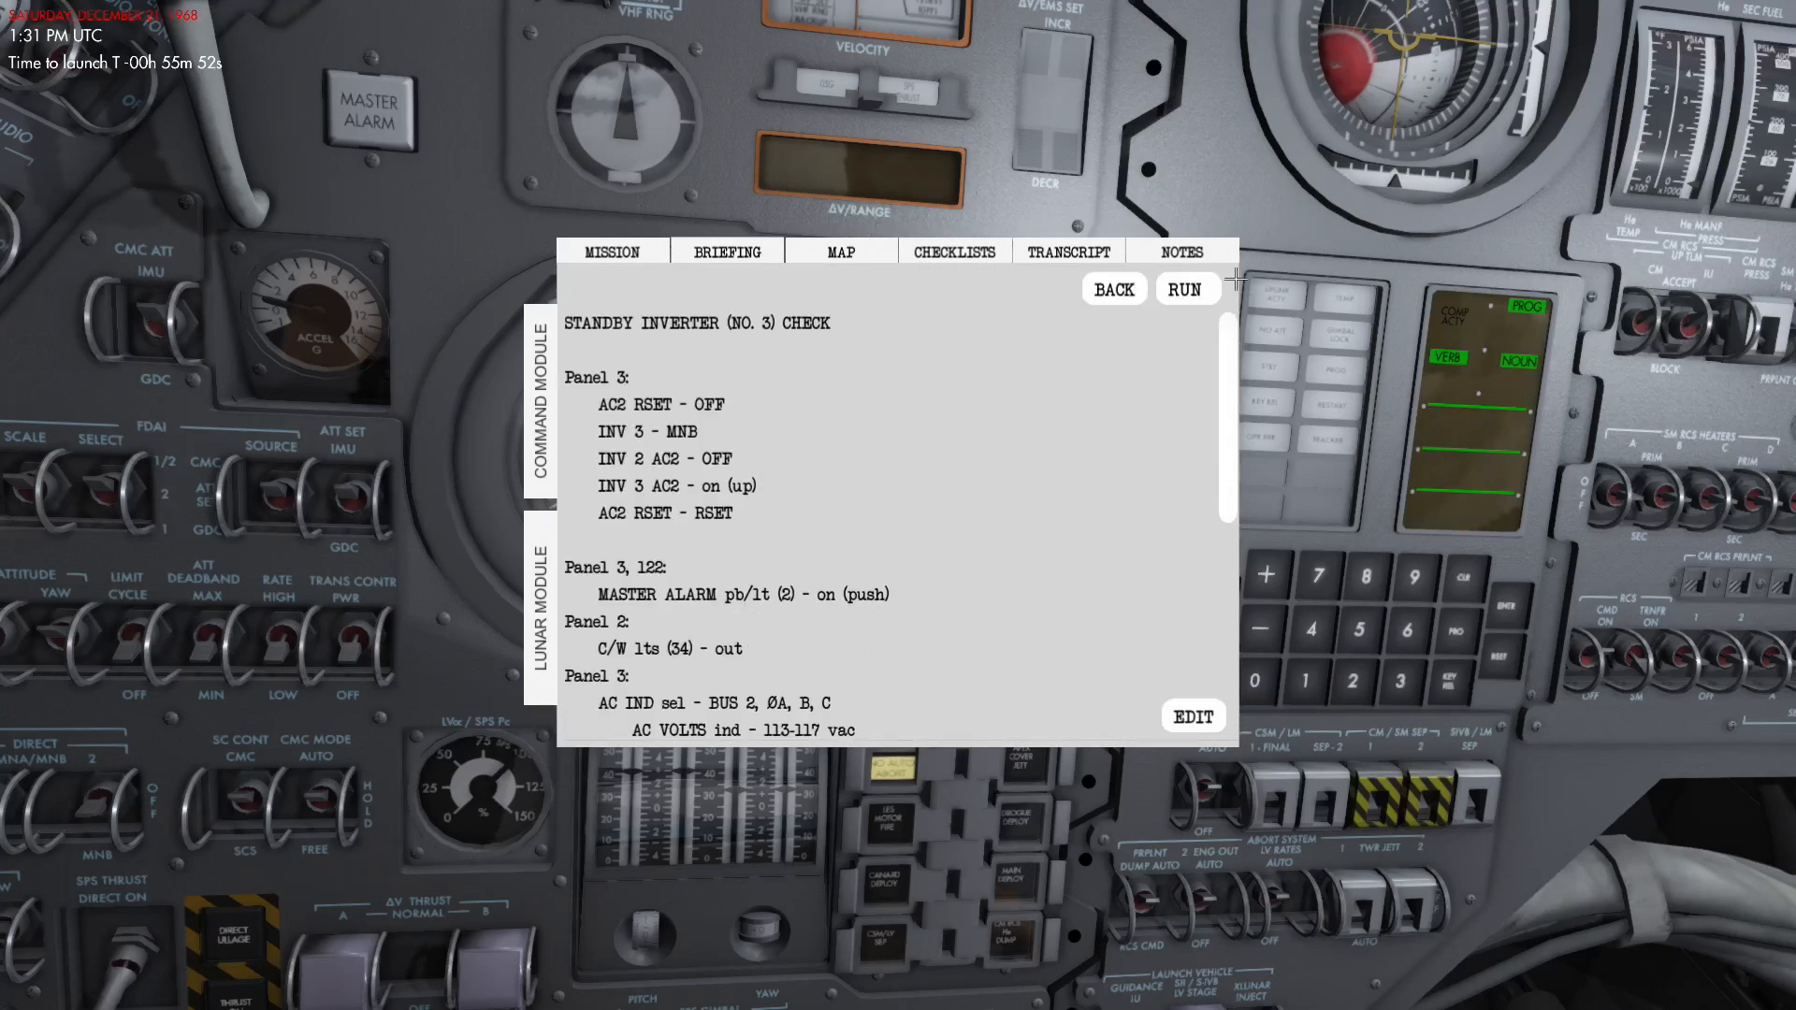
click(1185, 290)
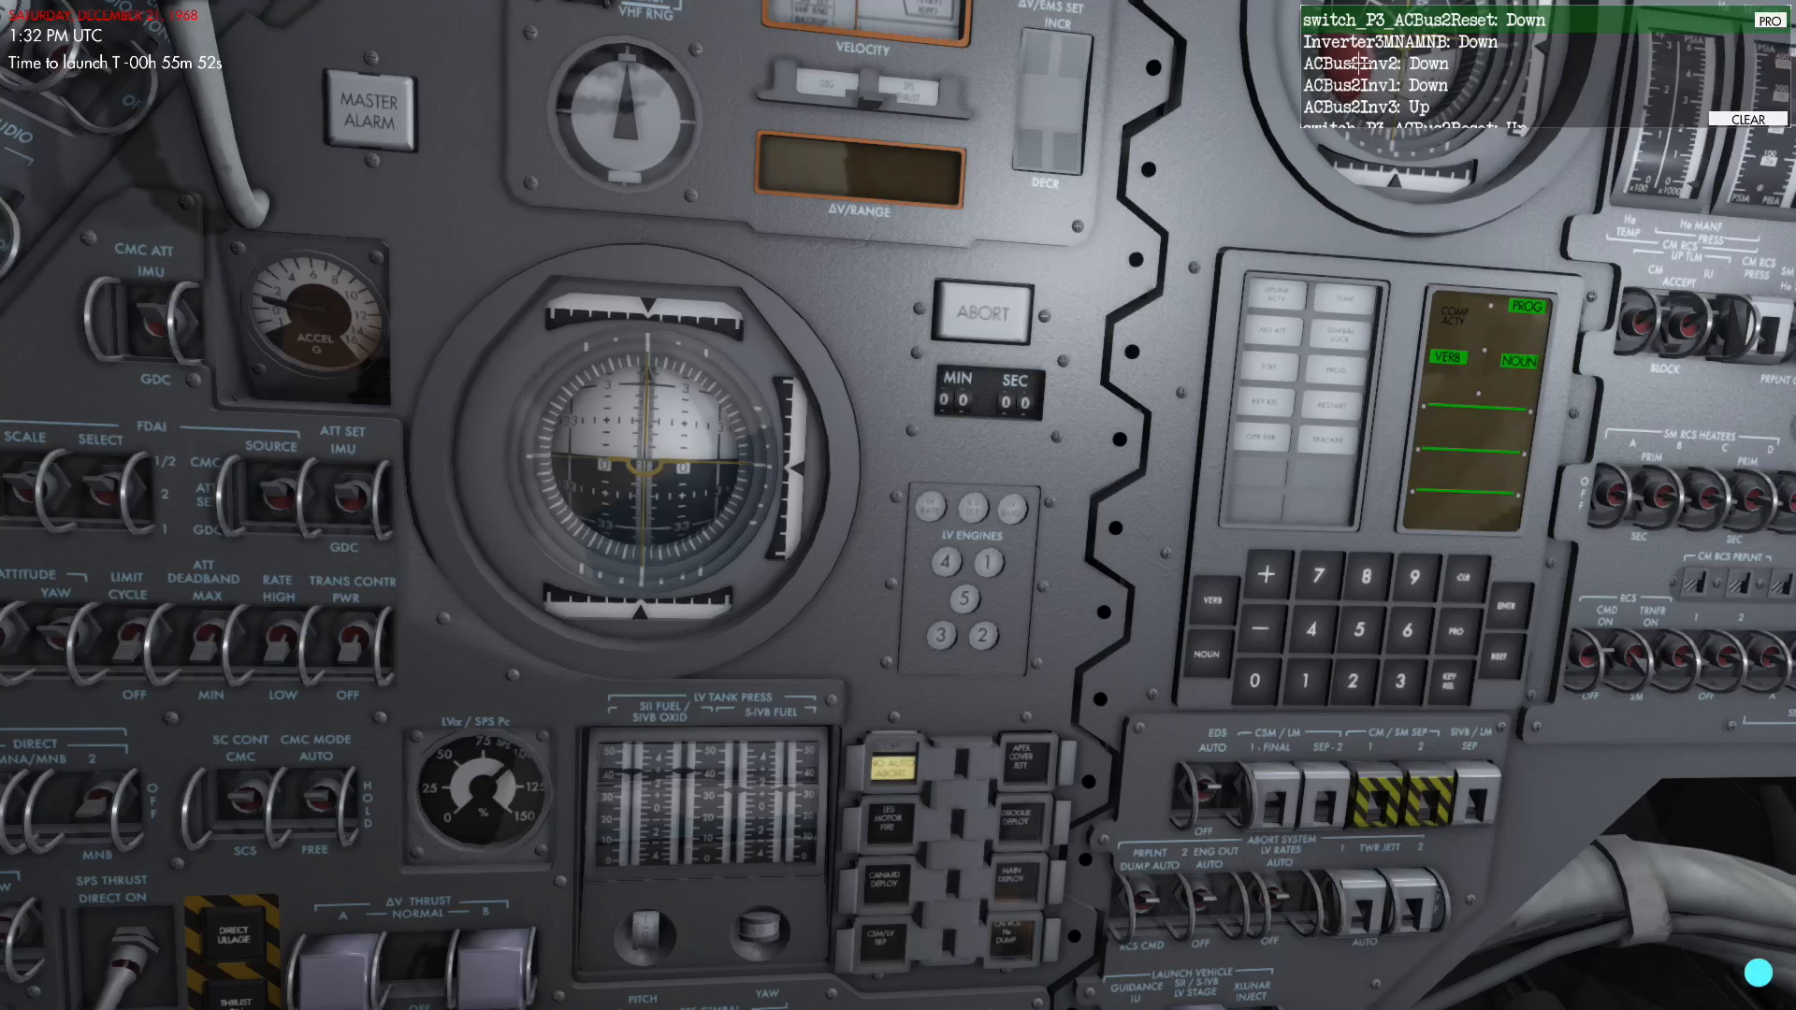
Clear the running checklist from the cockpit view, and show and hide the mission pad again.
click(1748, 118)
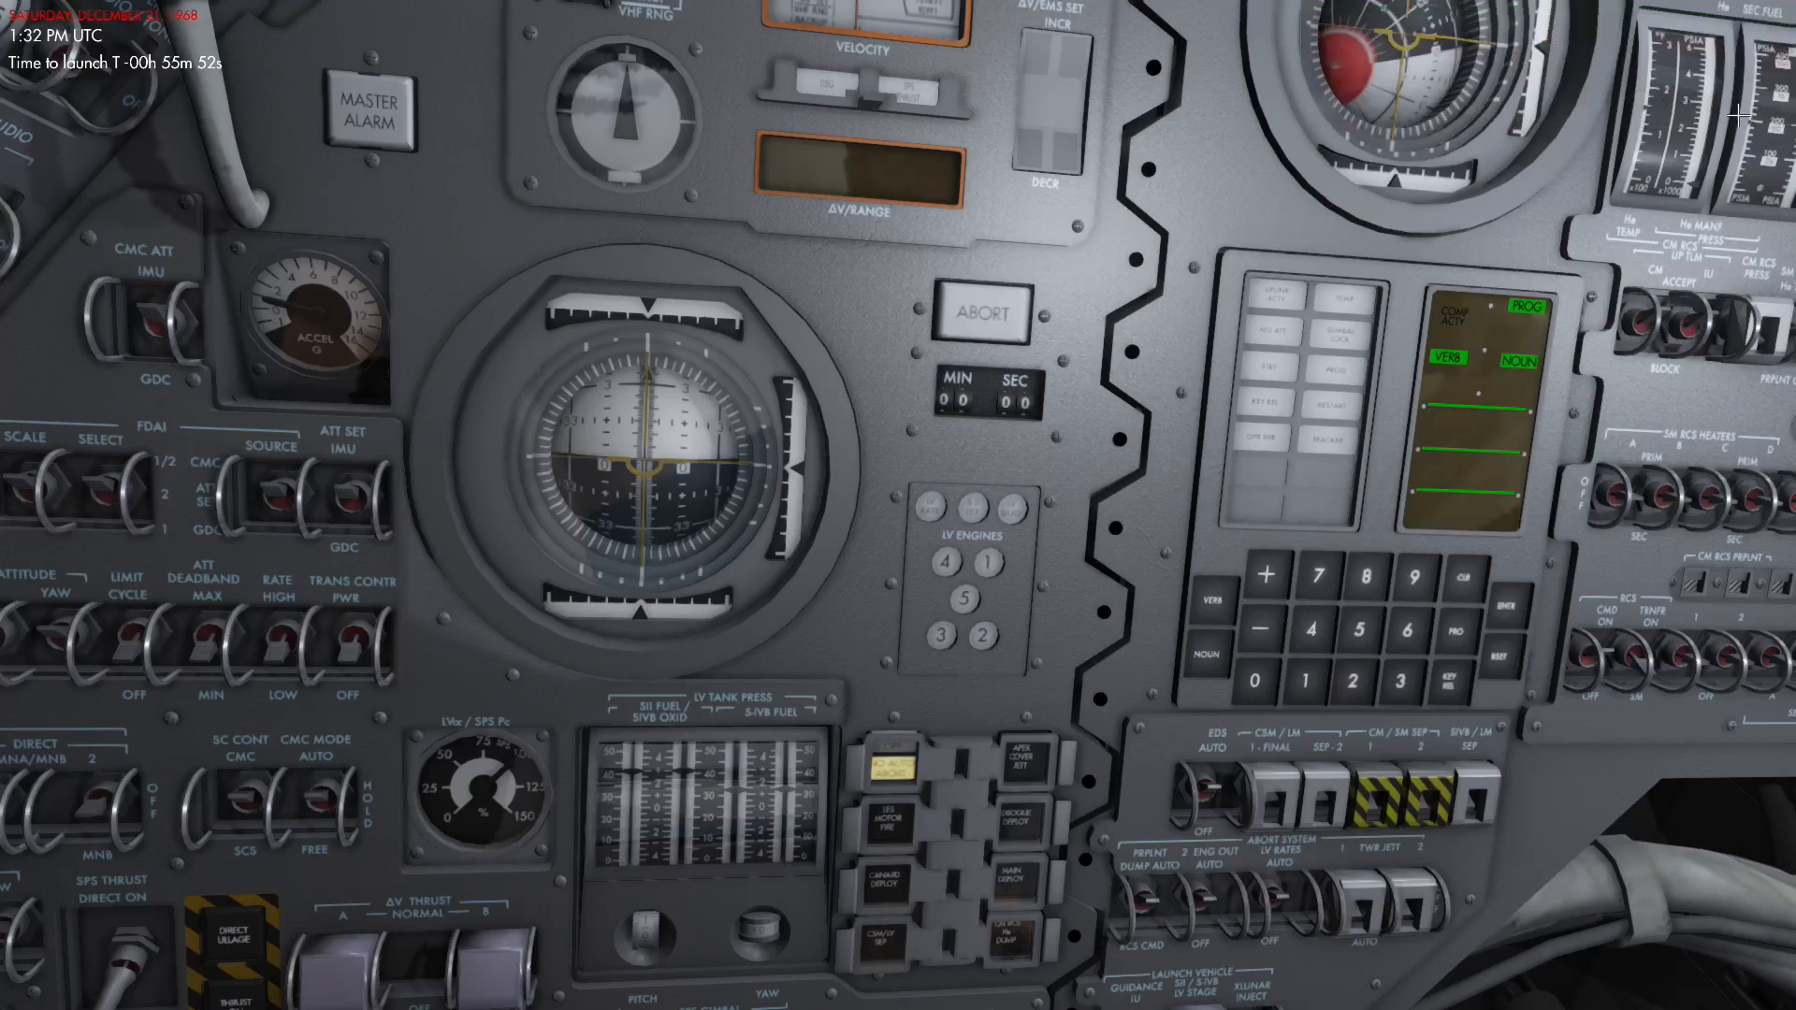
key(Tab)
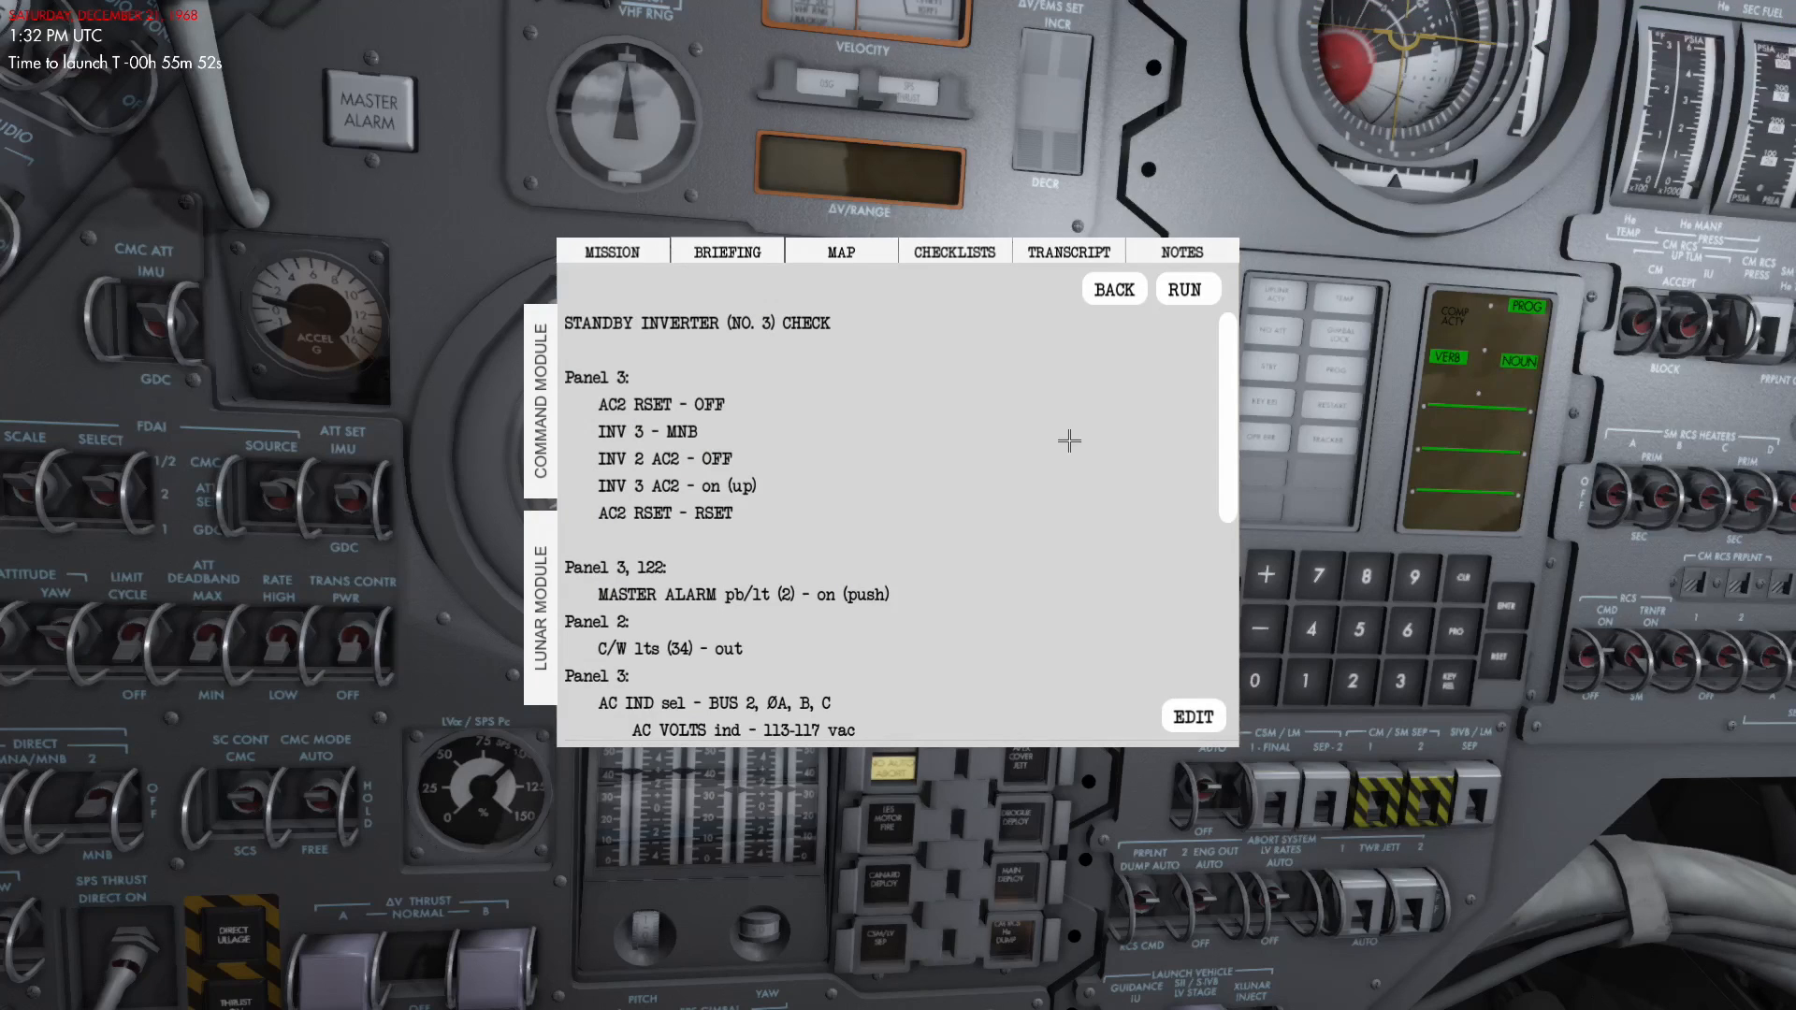
key(Tab)
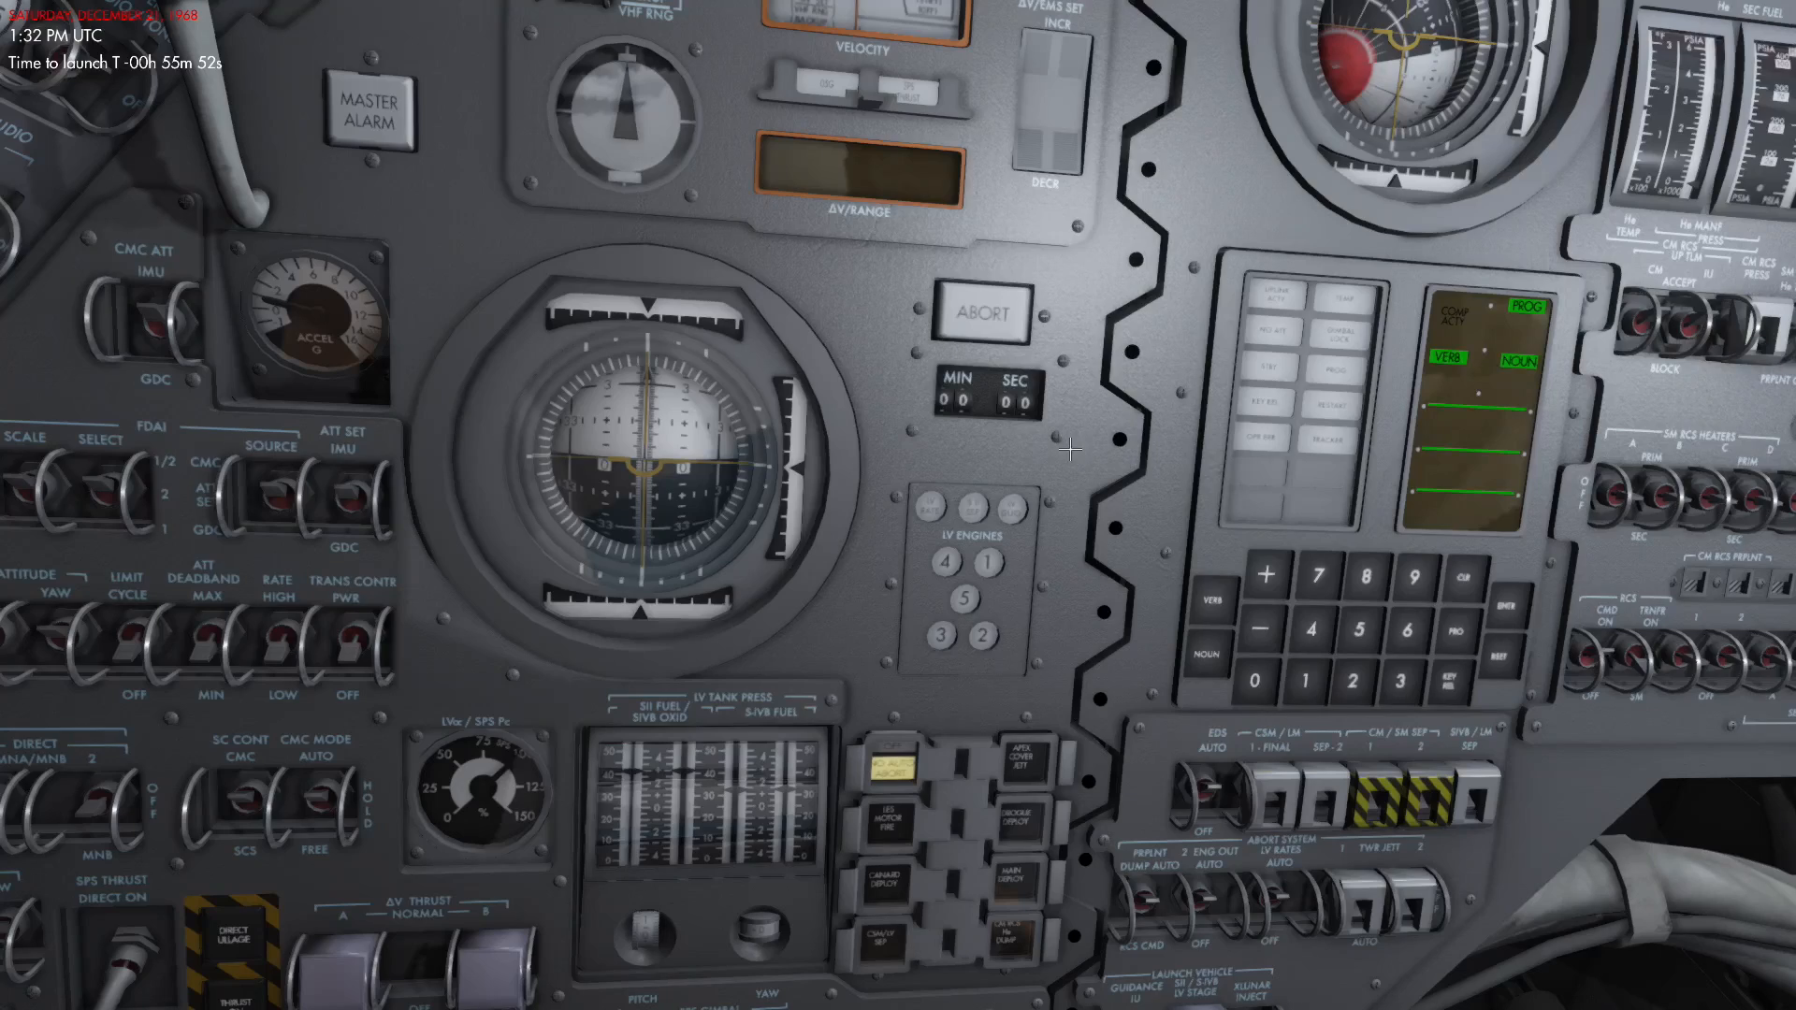
View the spacecraft on the launch pad from outside and return to the cockpit view.
key(Escape)
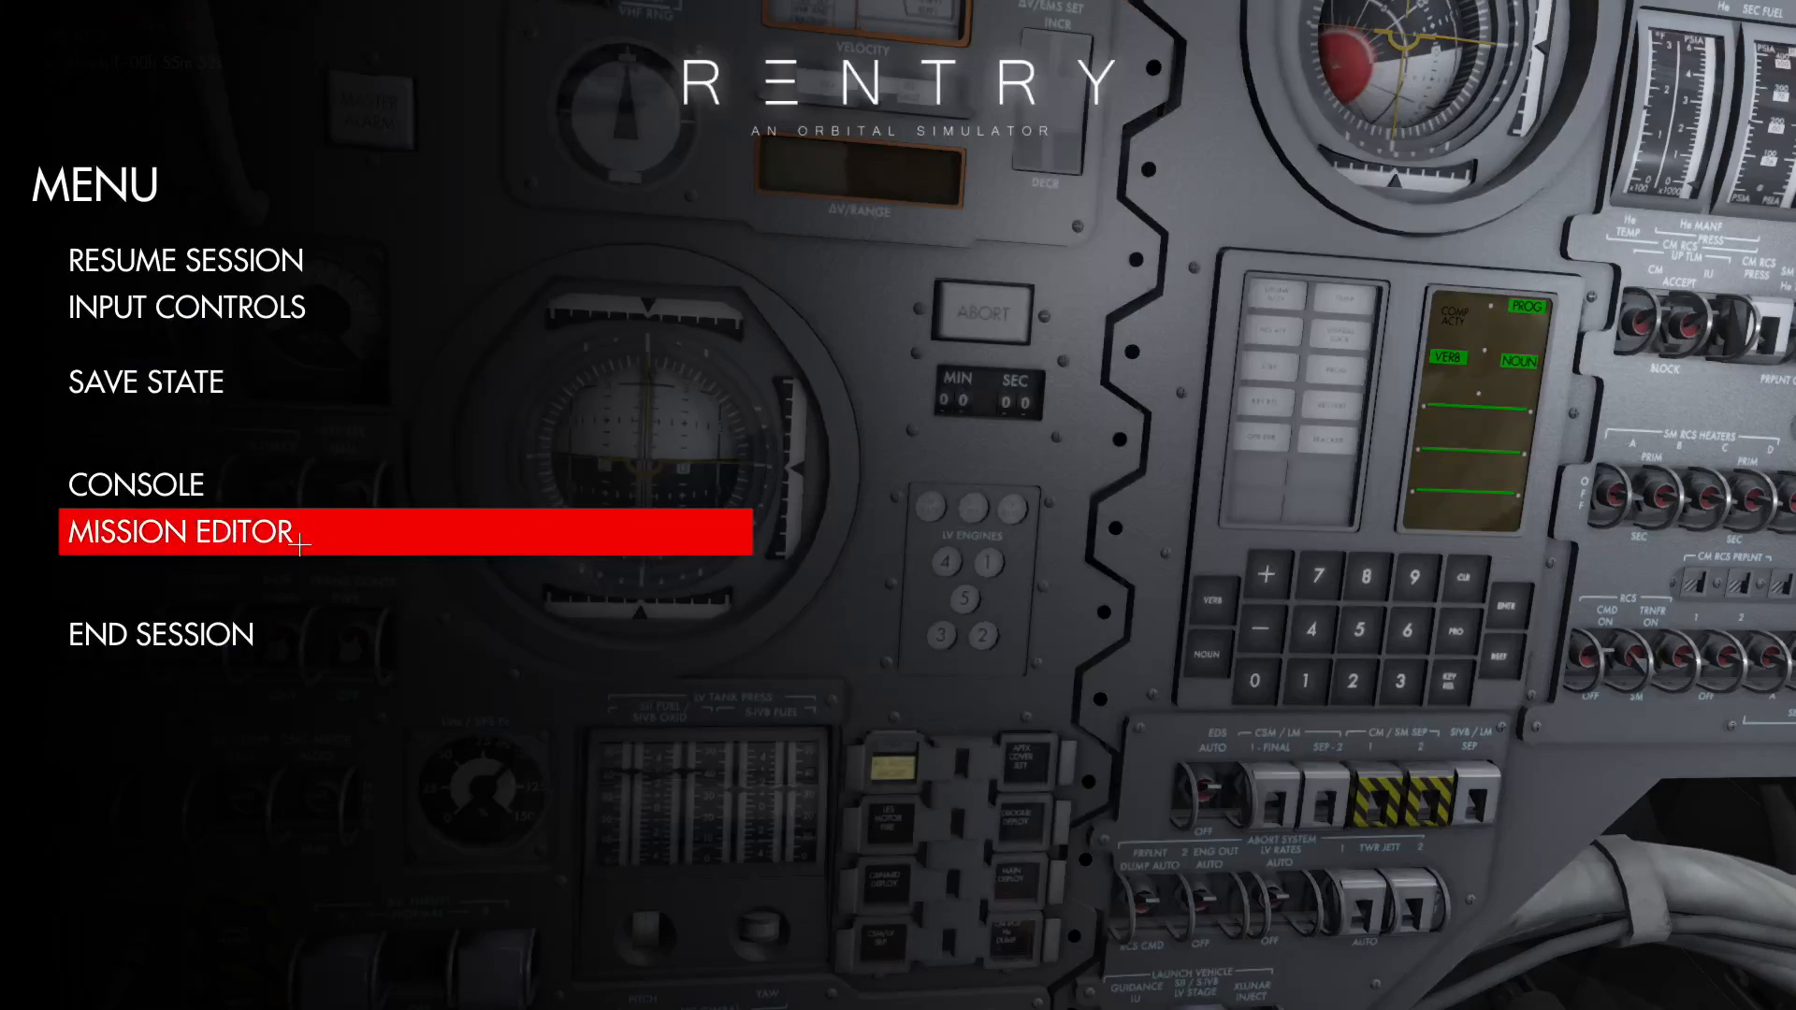
key(Escape)
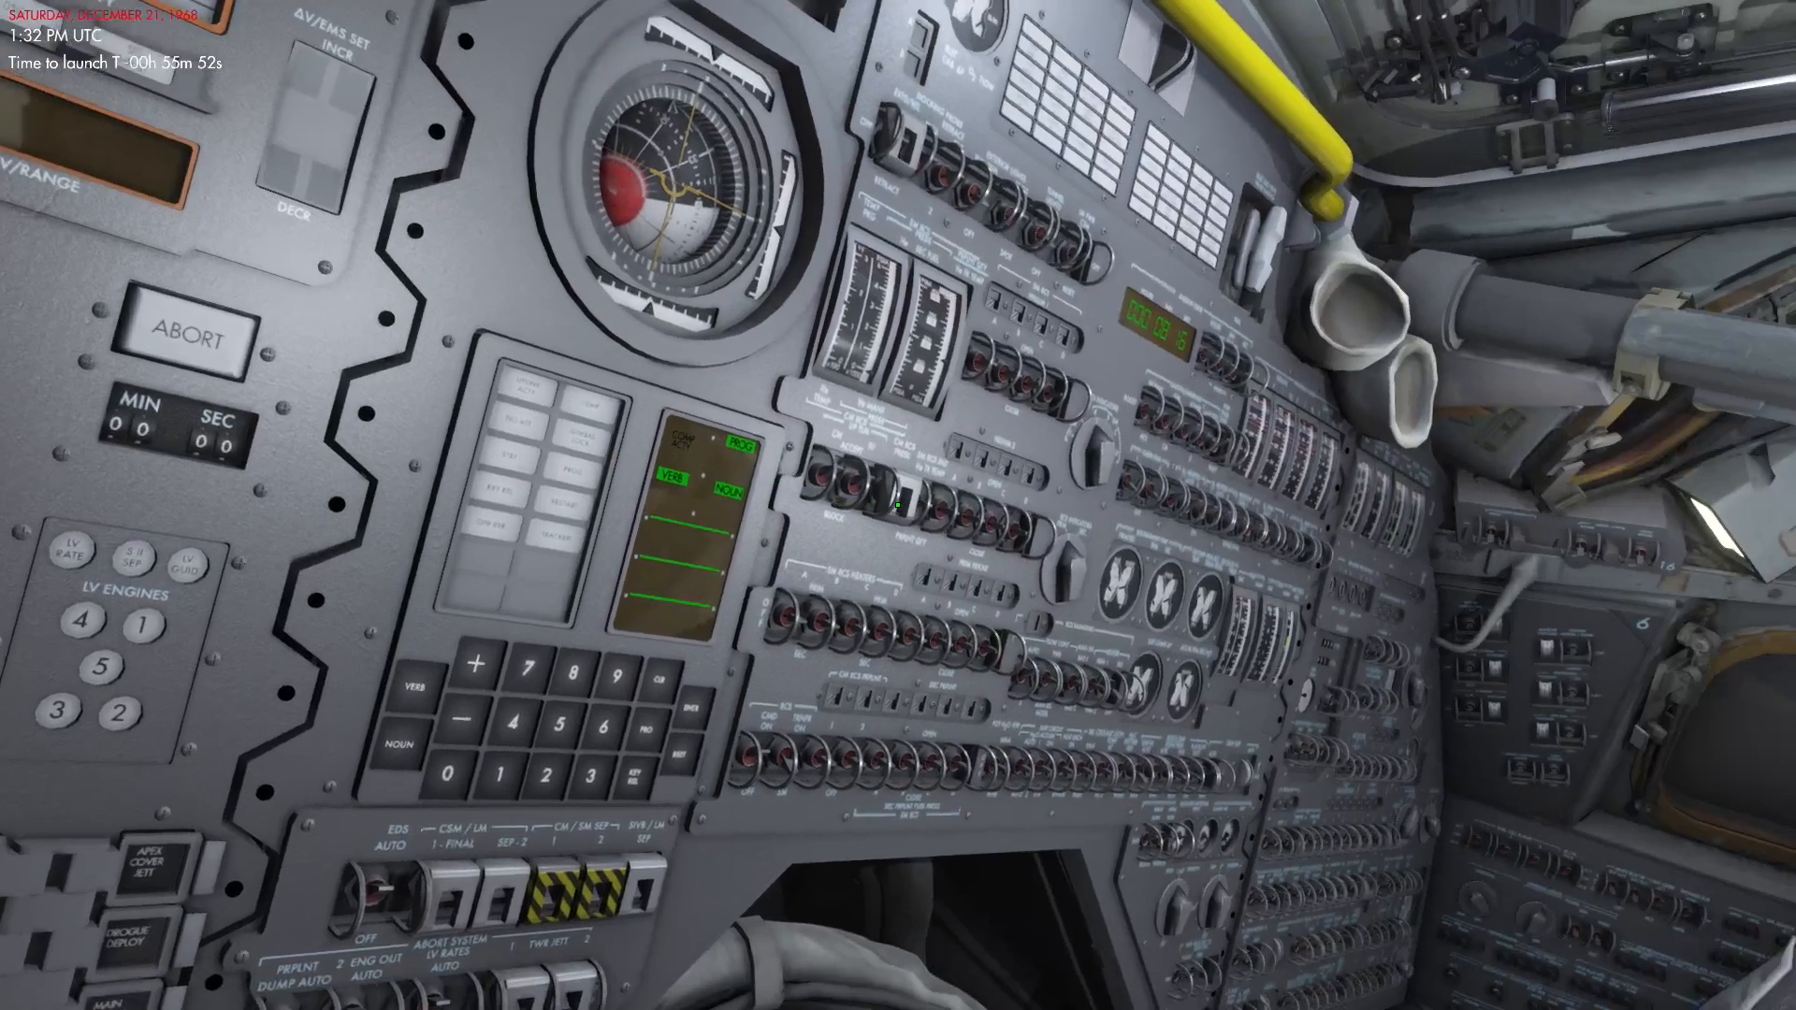
key(F2)
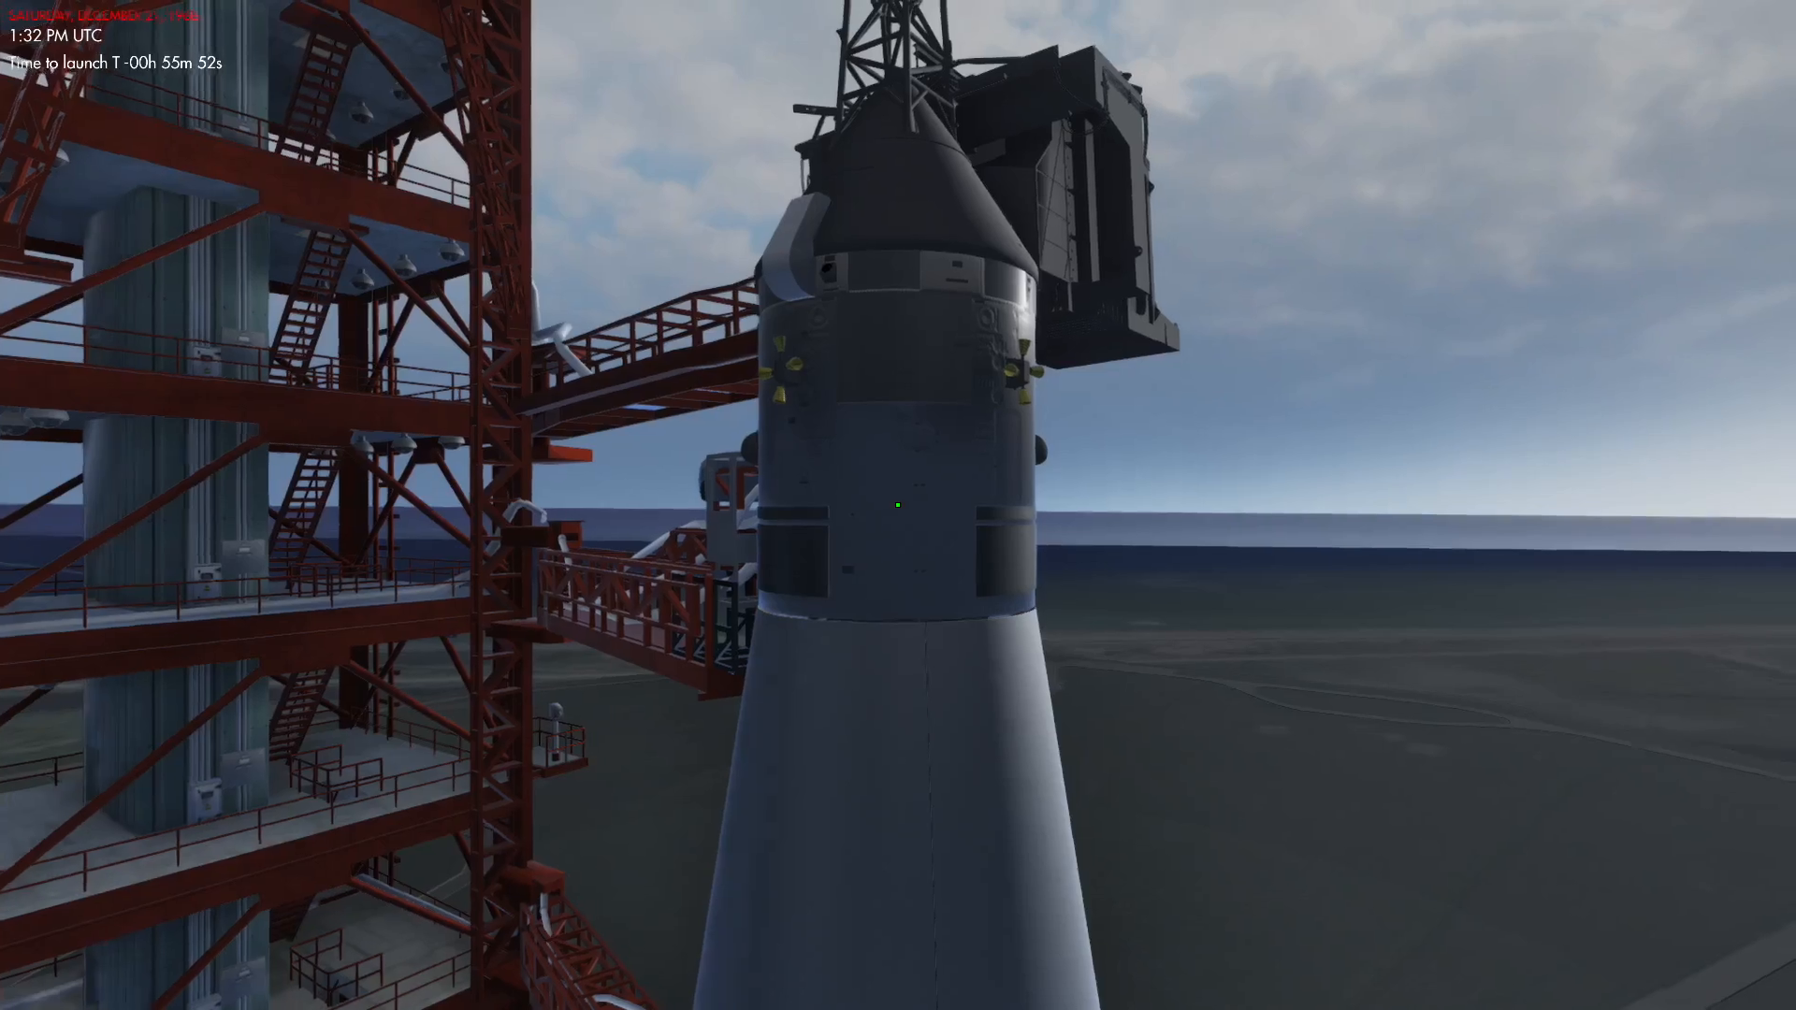
key(F1)
Reopen the mission editor from the session and hide the condition details of the MCC and "Program 1!" events.
key(Escape)
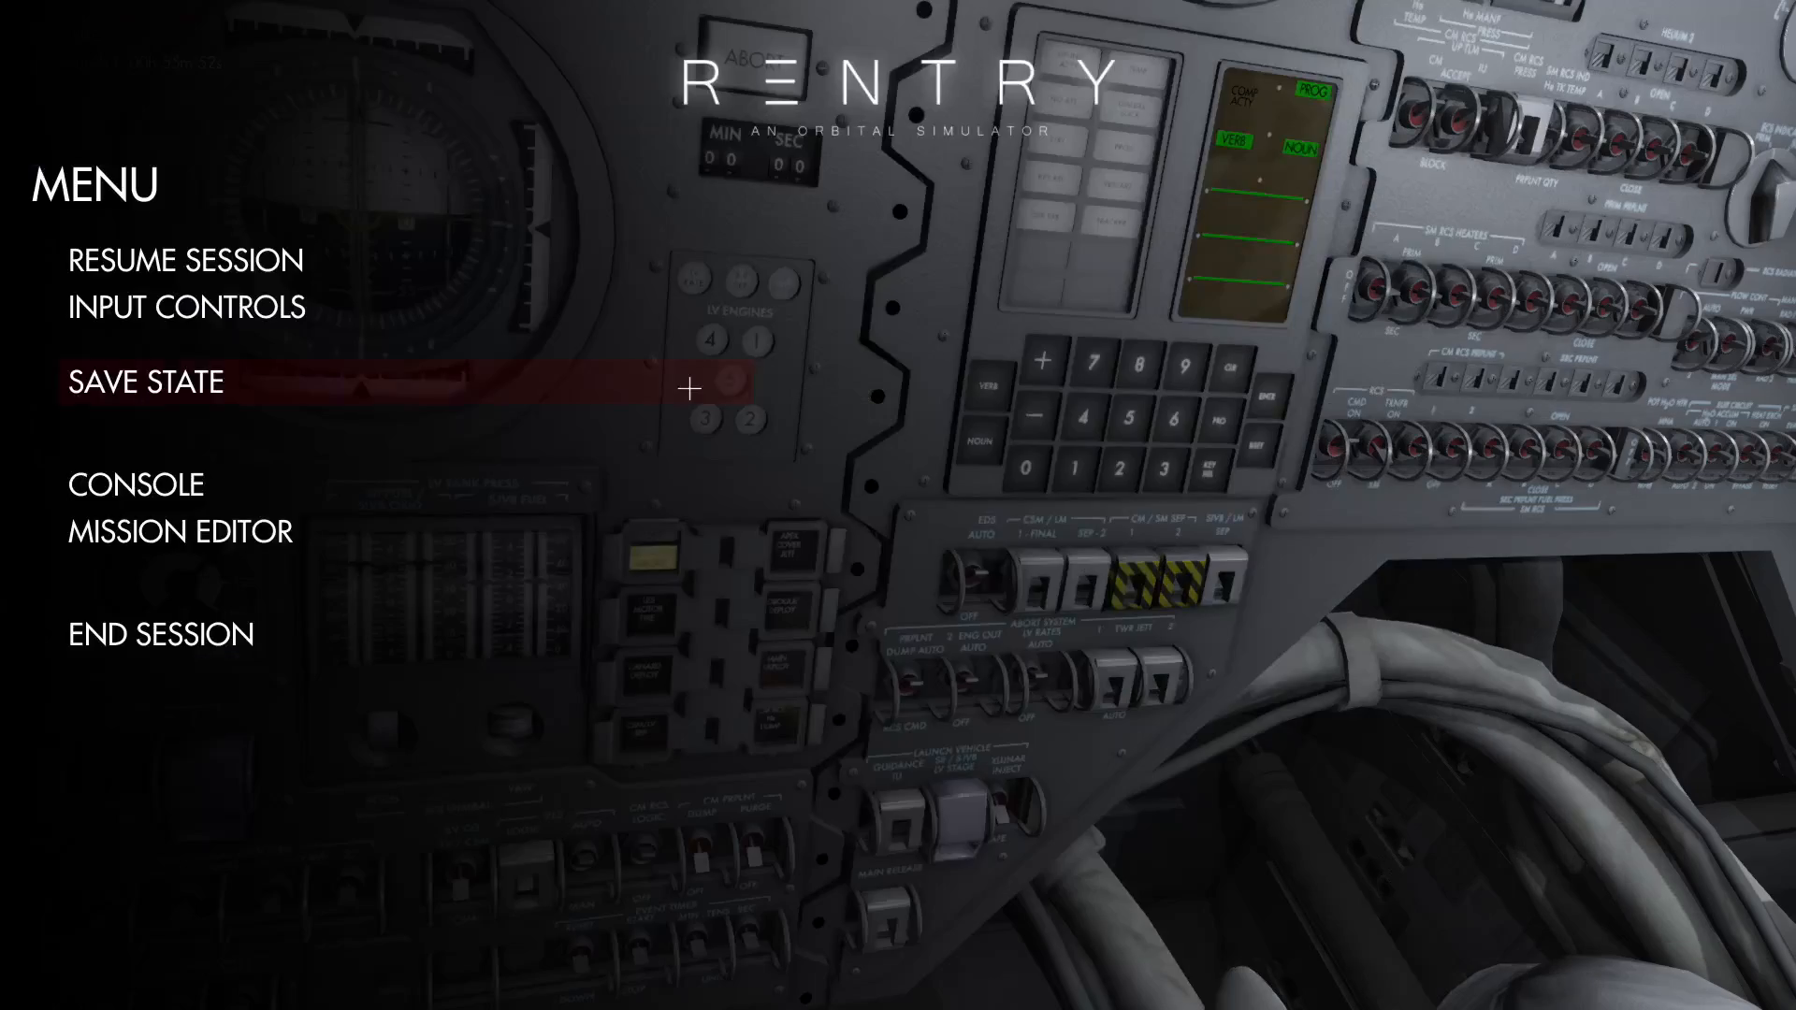
click(255, 530)
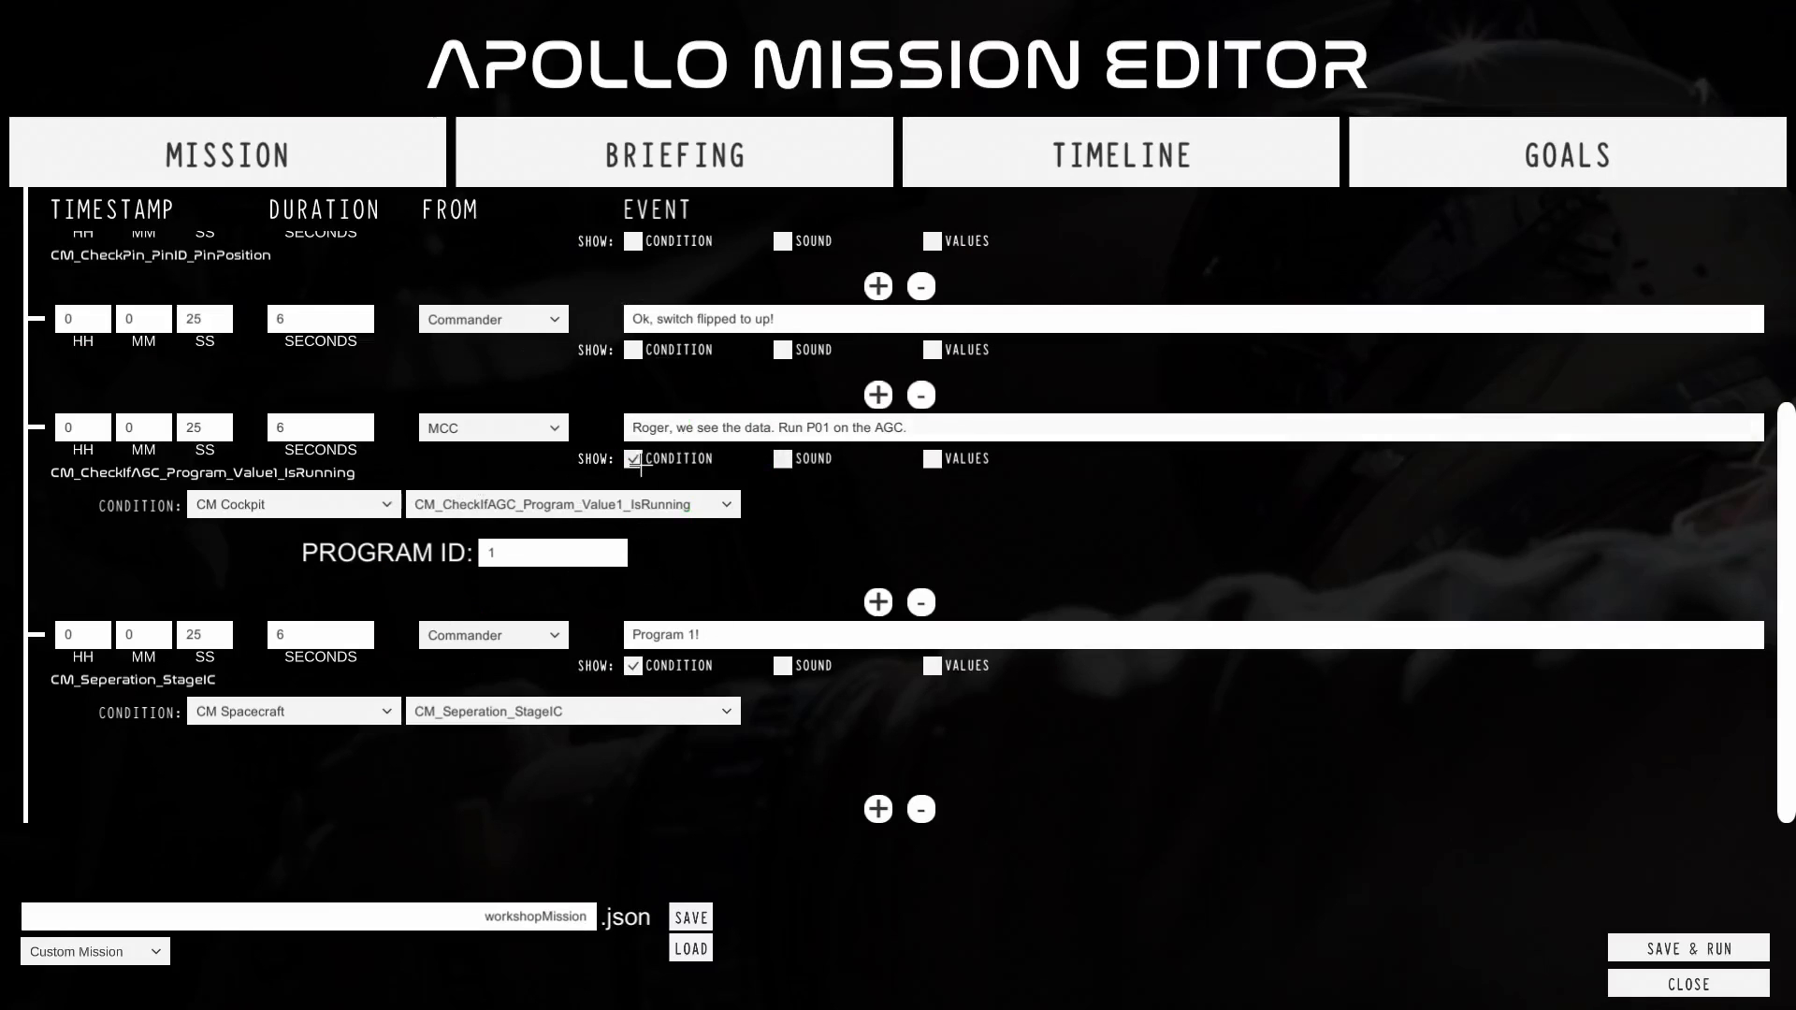
click(635, 461)
click(633, 660)
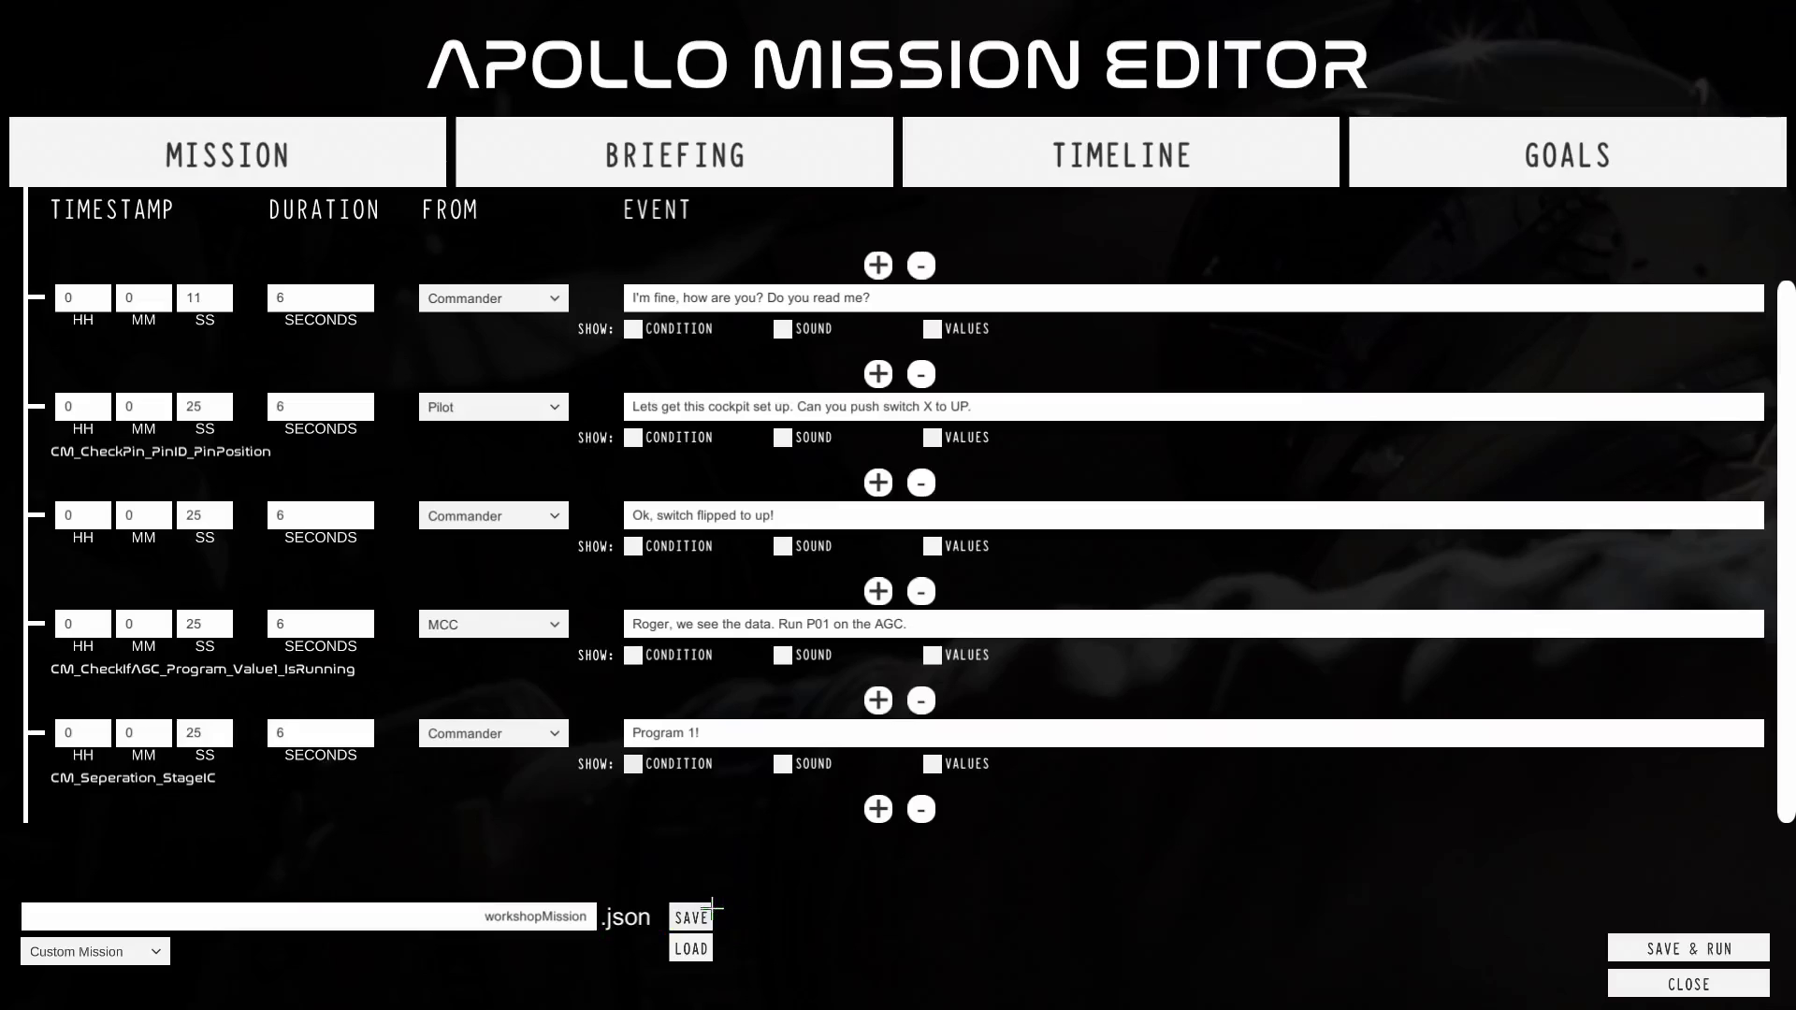
Save the workshopMission file again and leave the mission editor.
click(703, 913)
click(1408, 872)
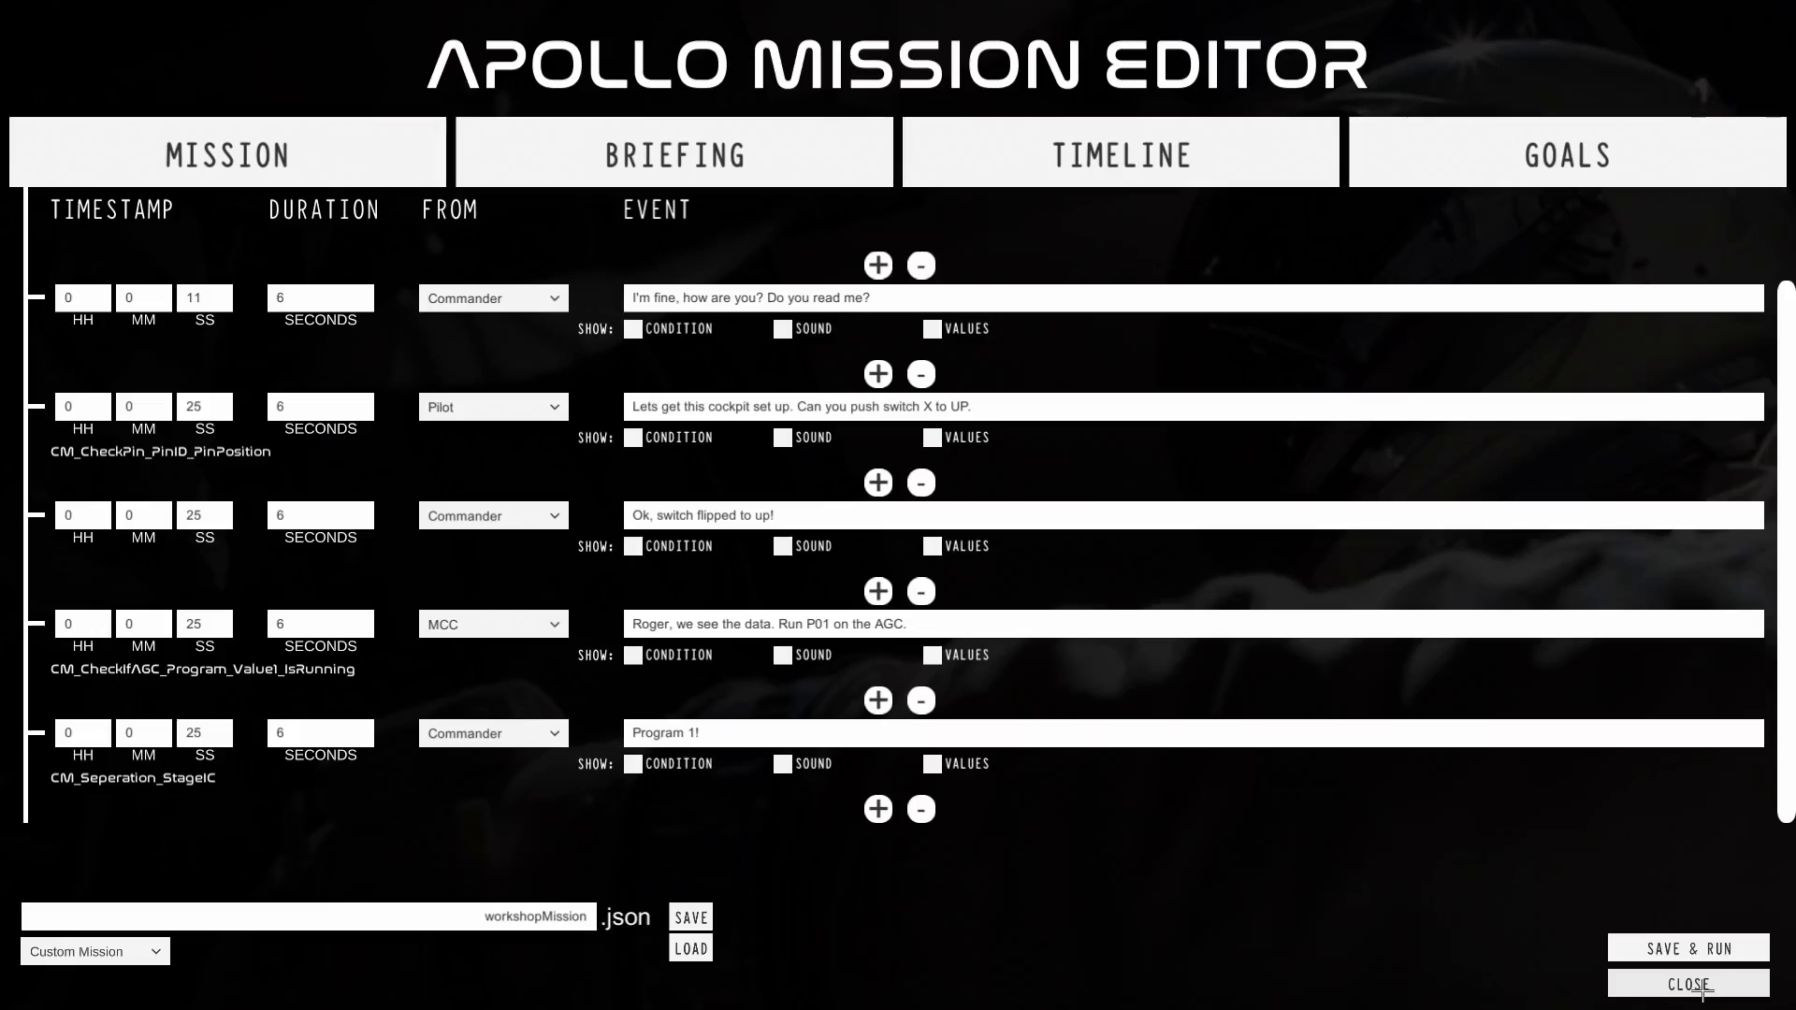
click(1691, 988)
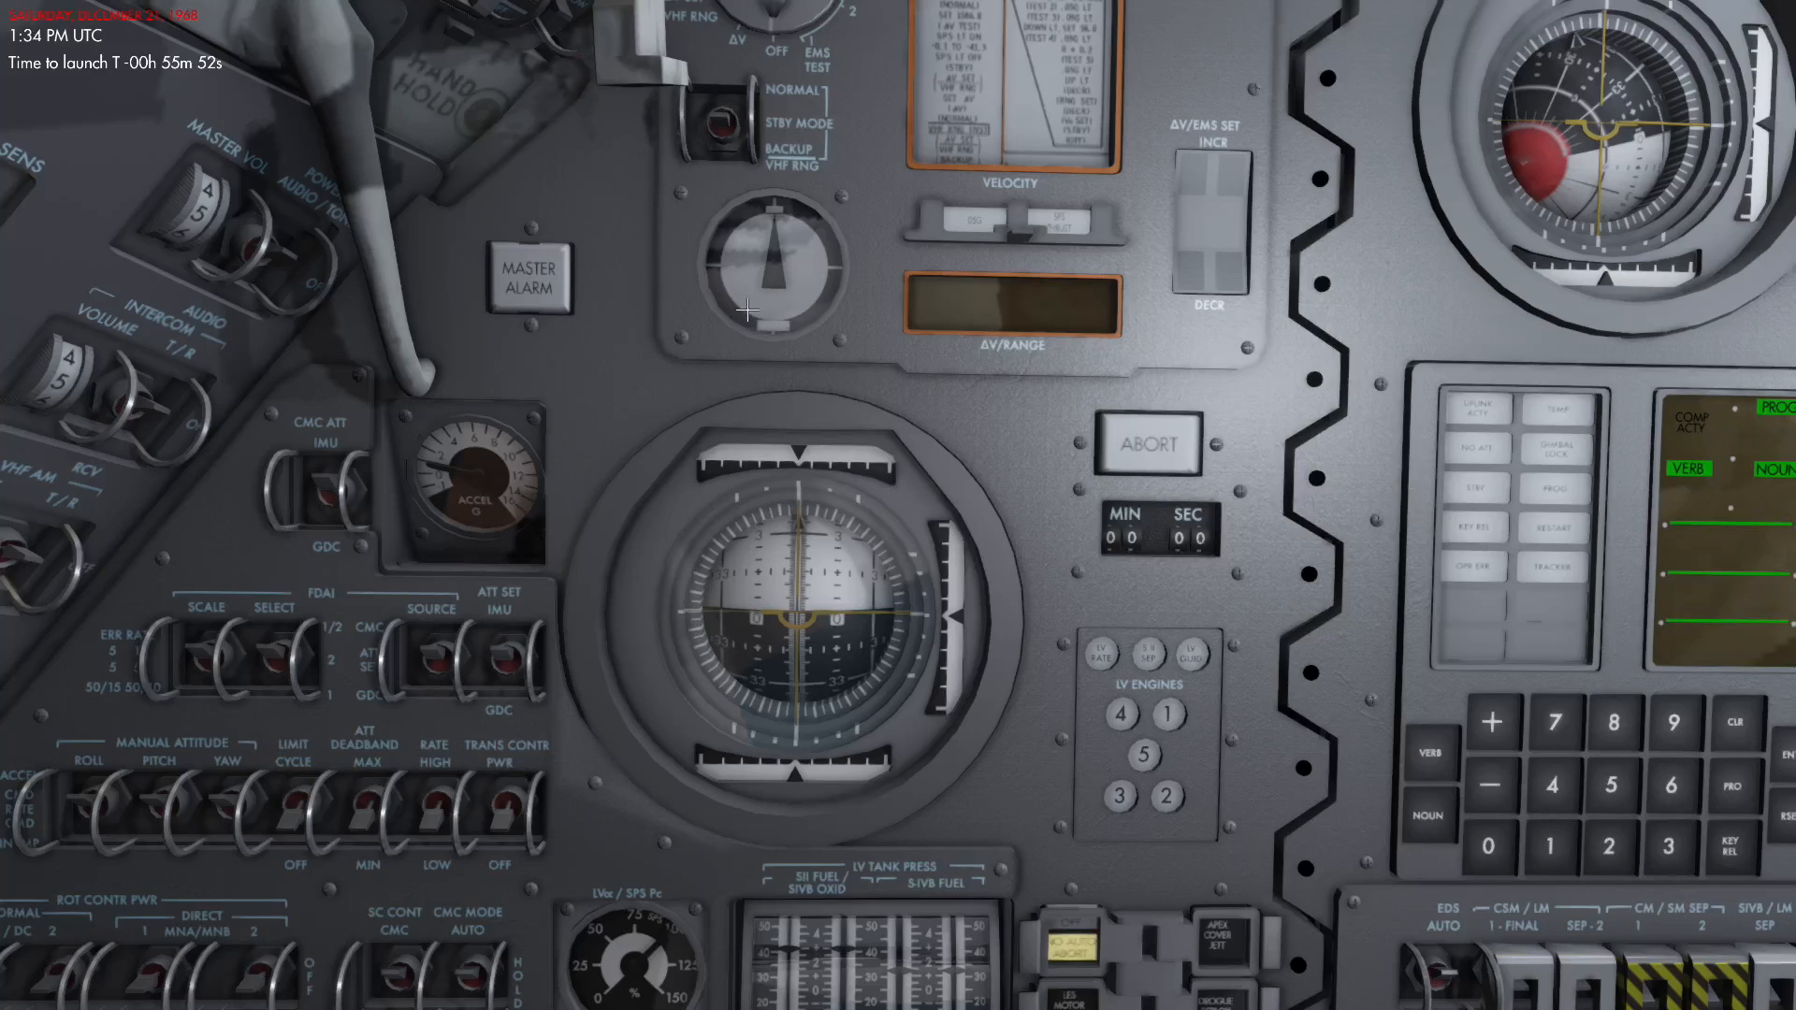
End the current session and launch the Project Apollo free play mission CSM in Earth Orbit.
key(Escape)
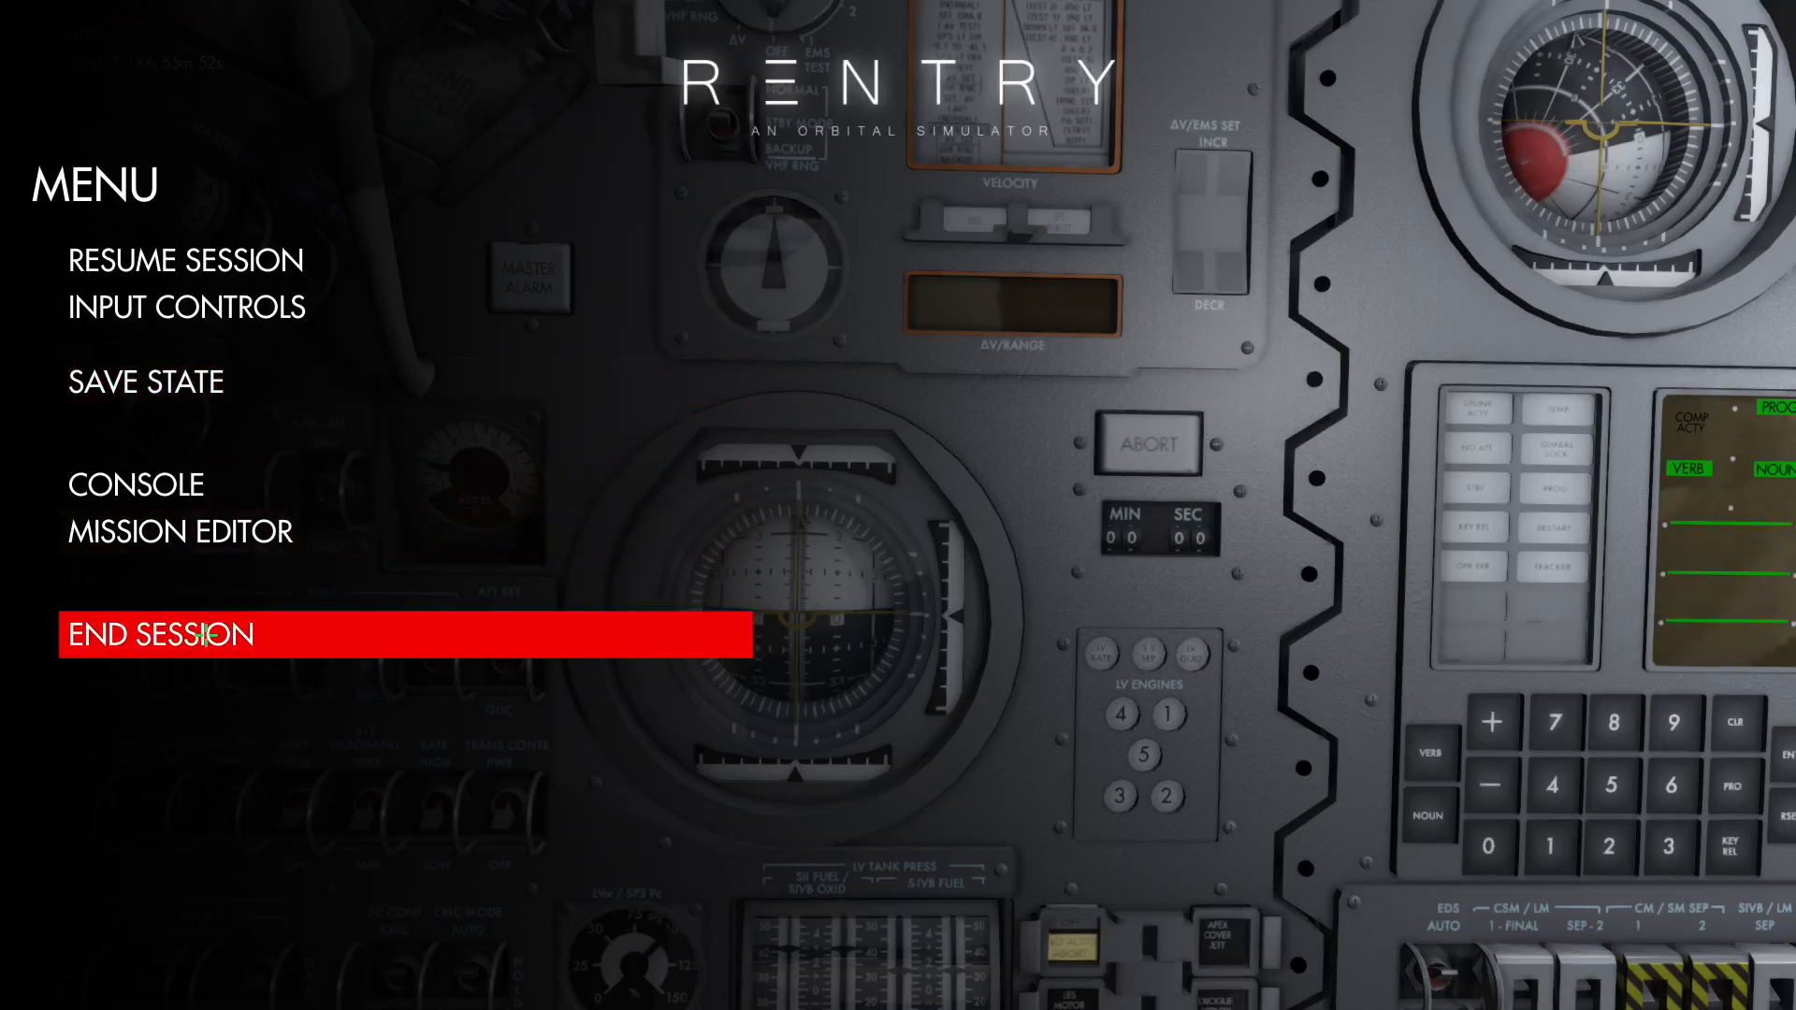
click(241, 633)
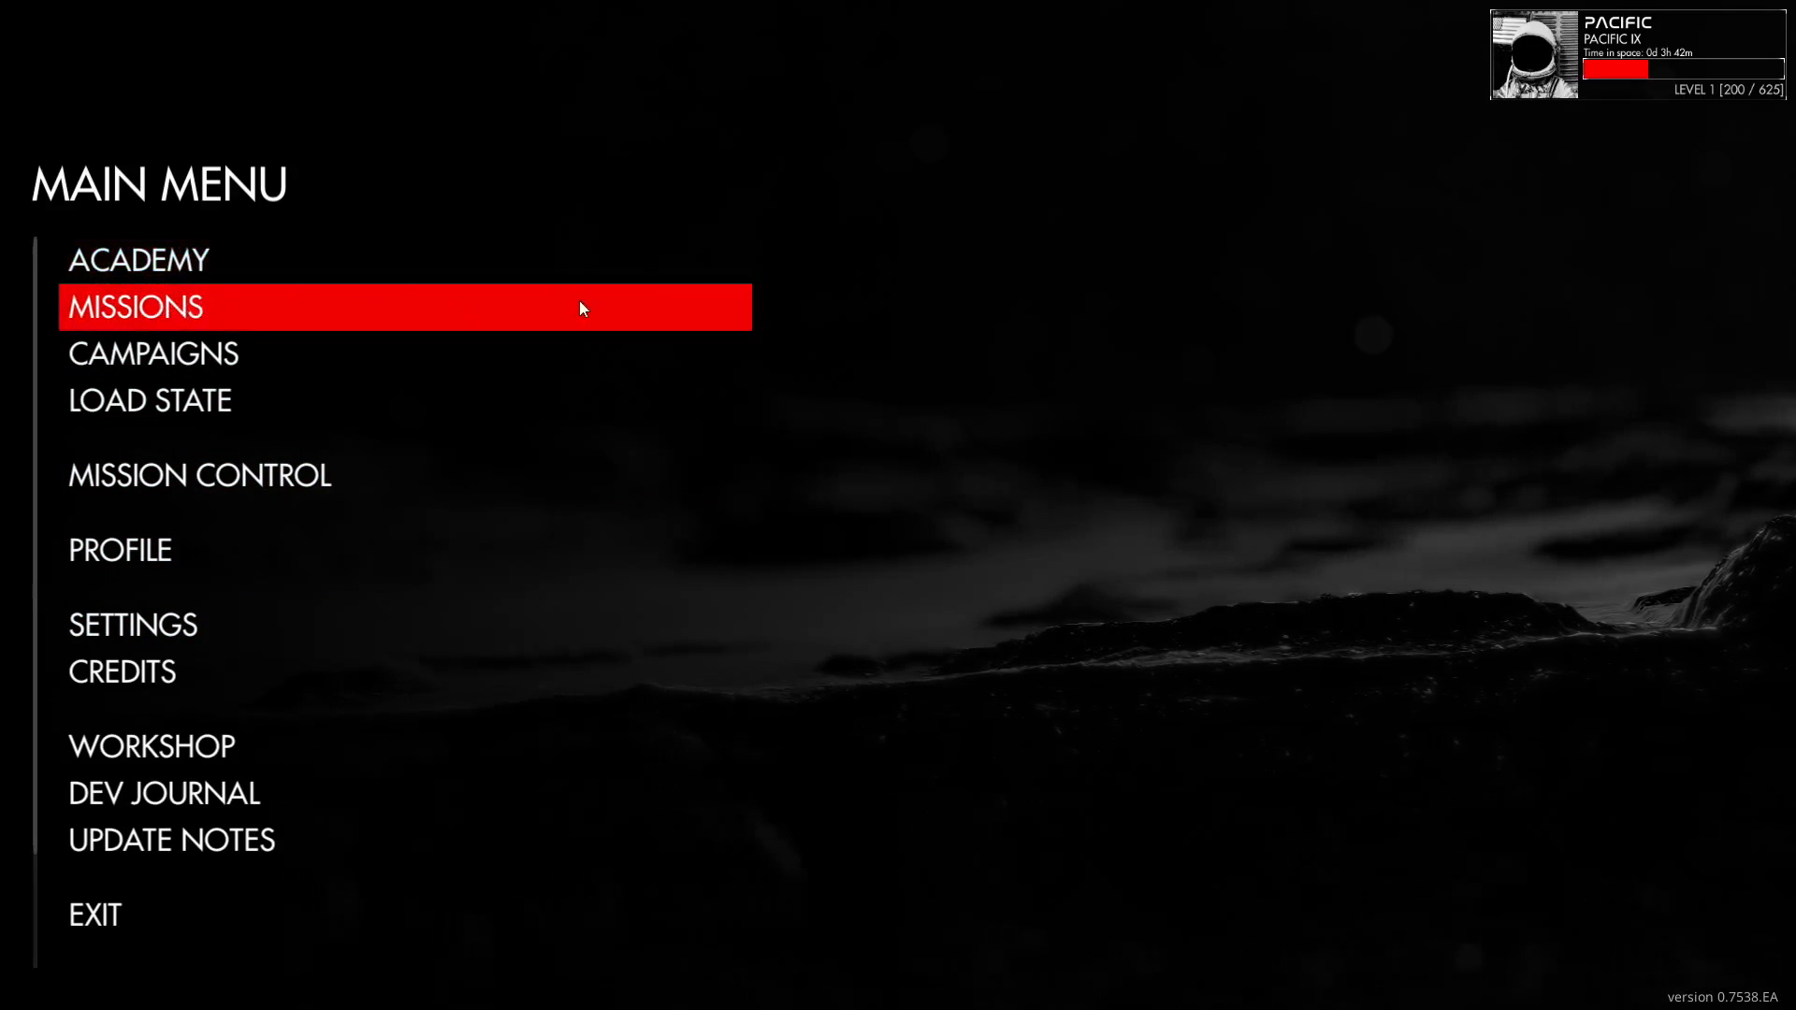
click(161, 307)
click(227, 348)
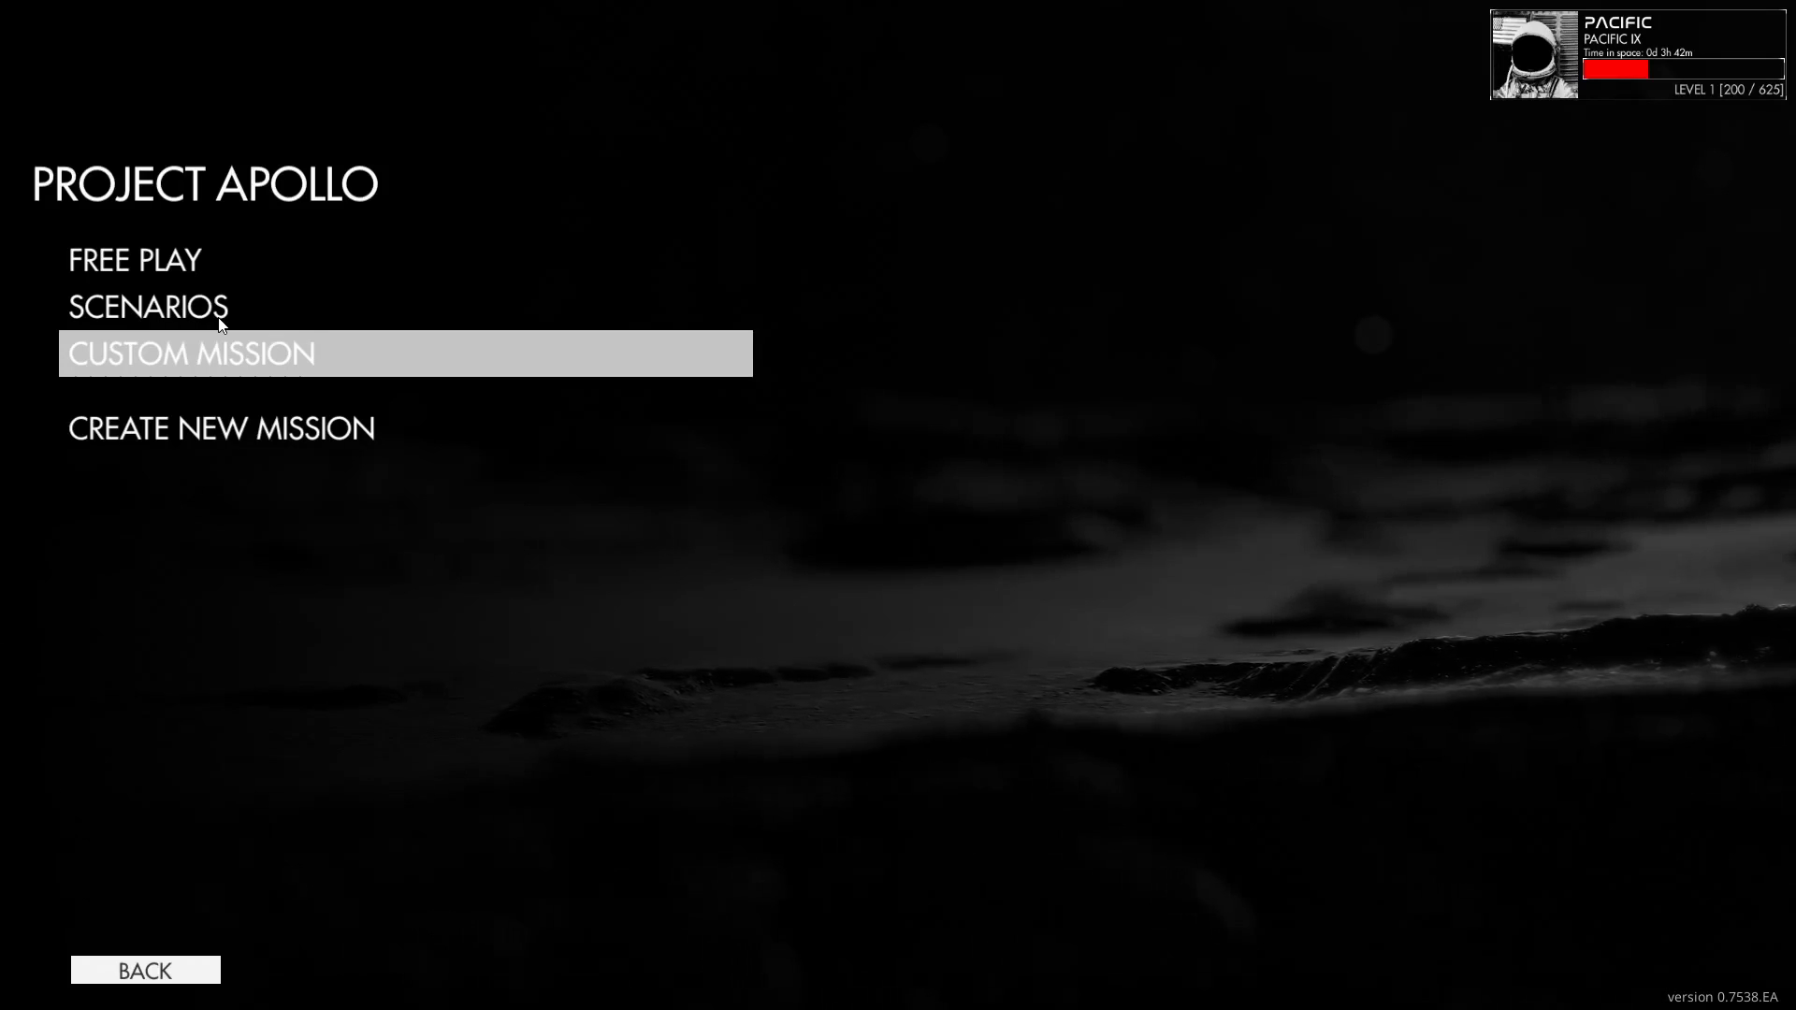
click(191, 246)
click(362, 352)
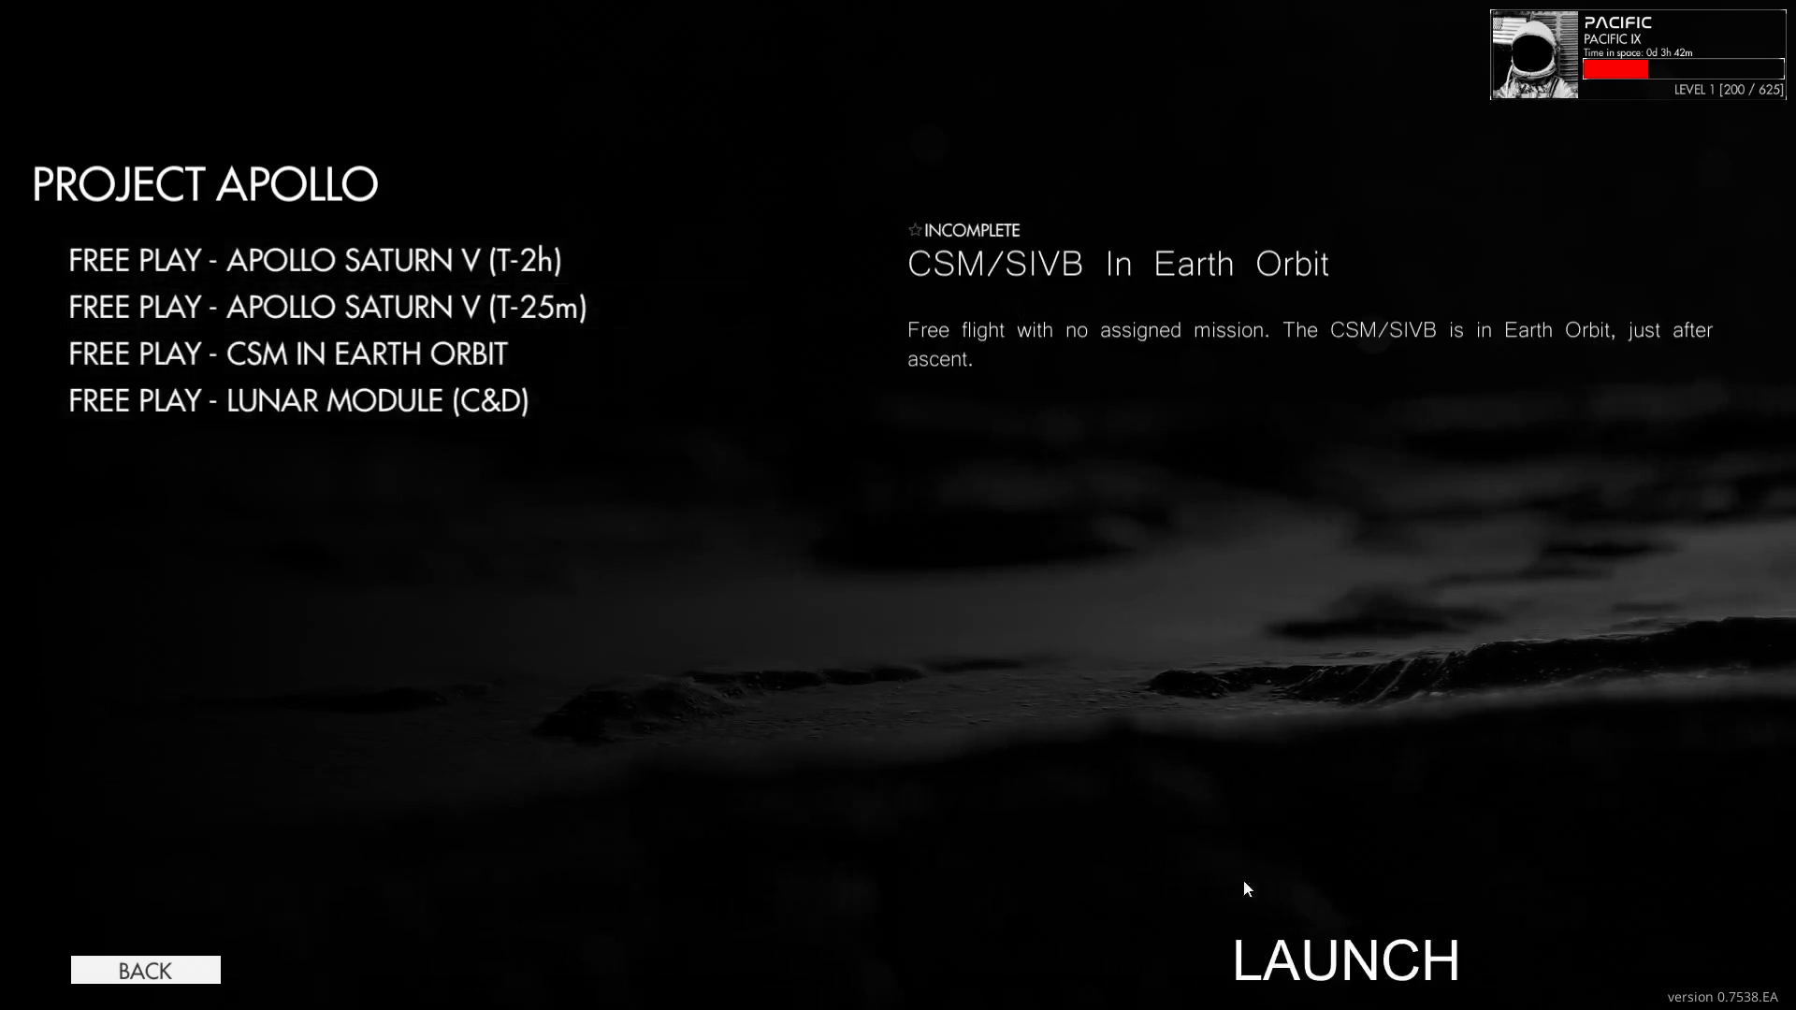
click(1343, 962)
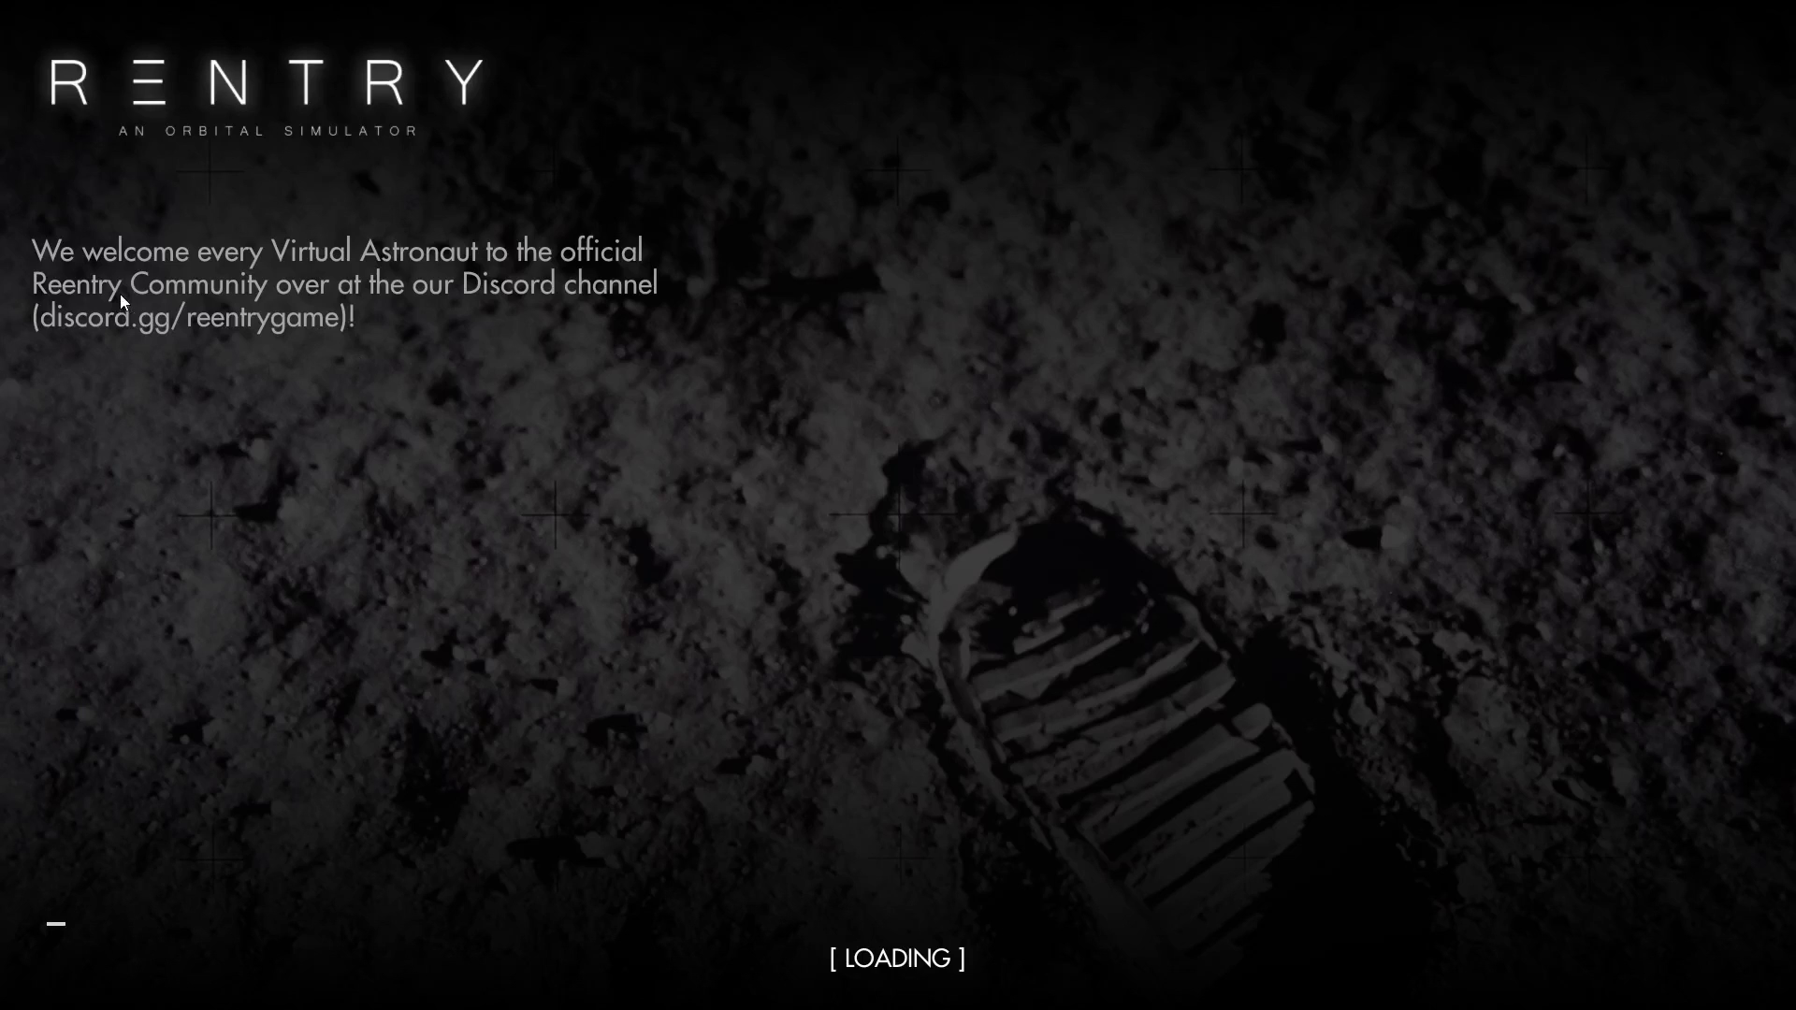
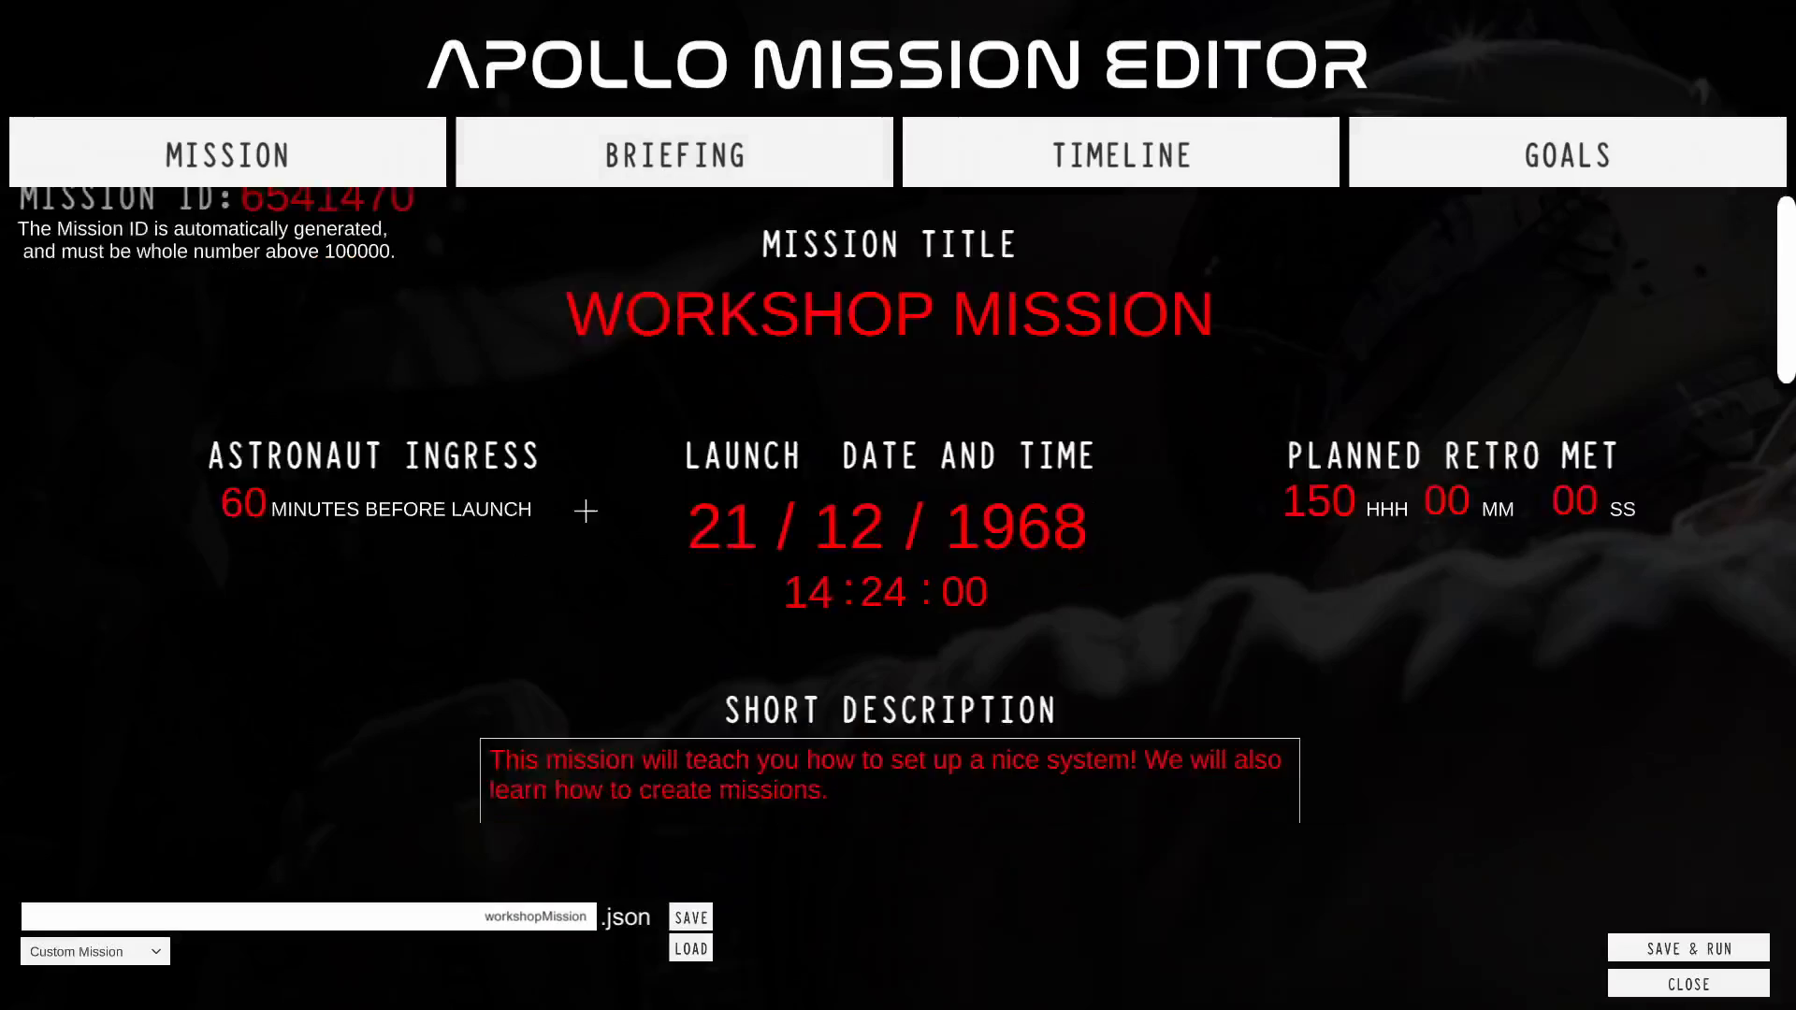
Enable Load State for the workshop mission and set its state file to state_workshopMission.rsg.
scroll(271, 524, down, 5)
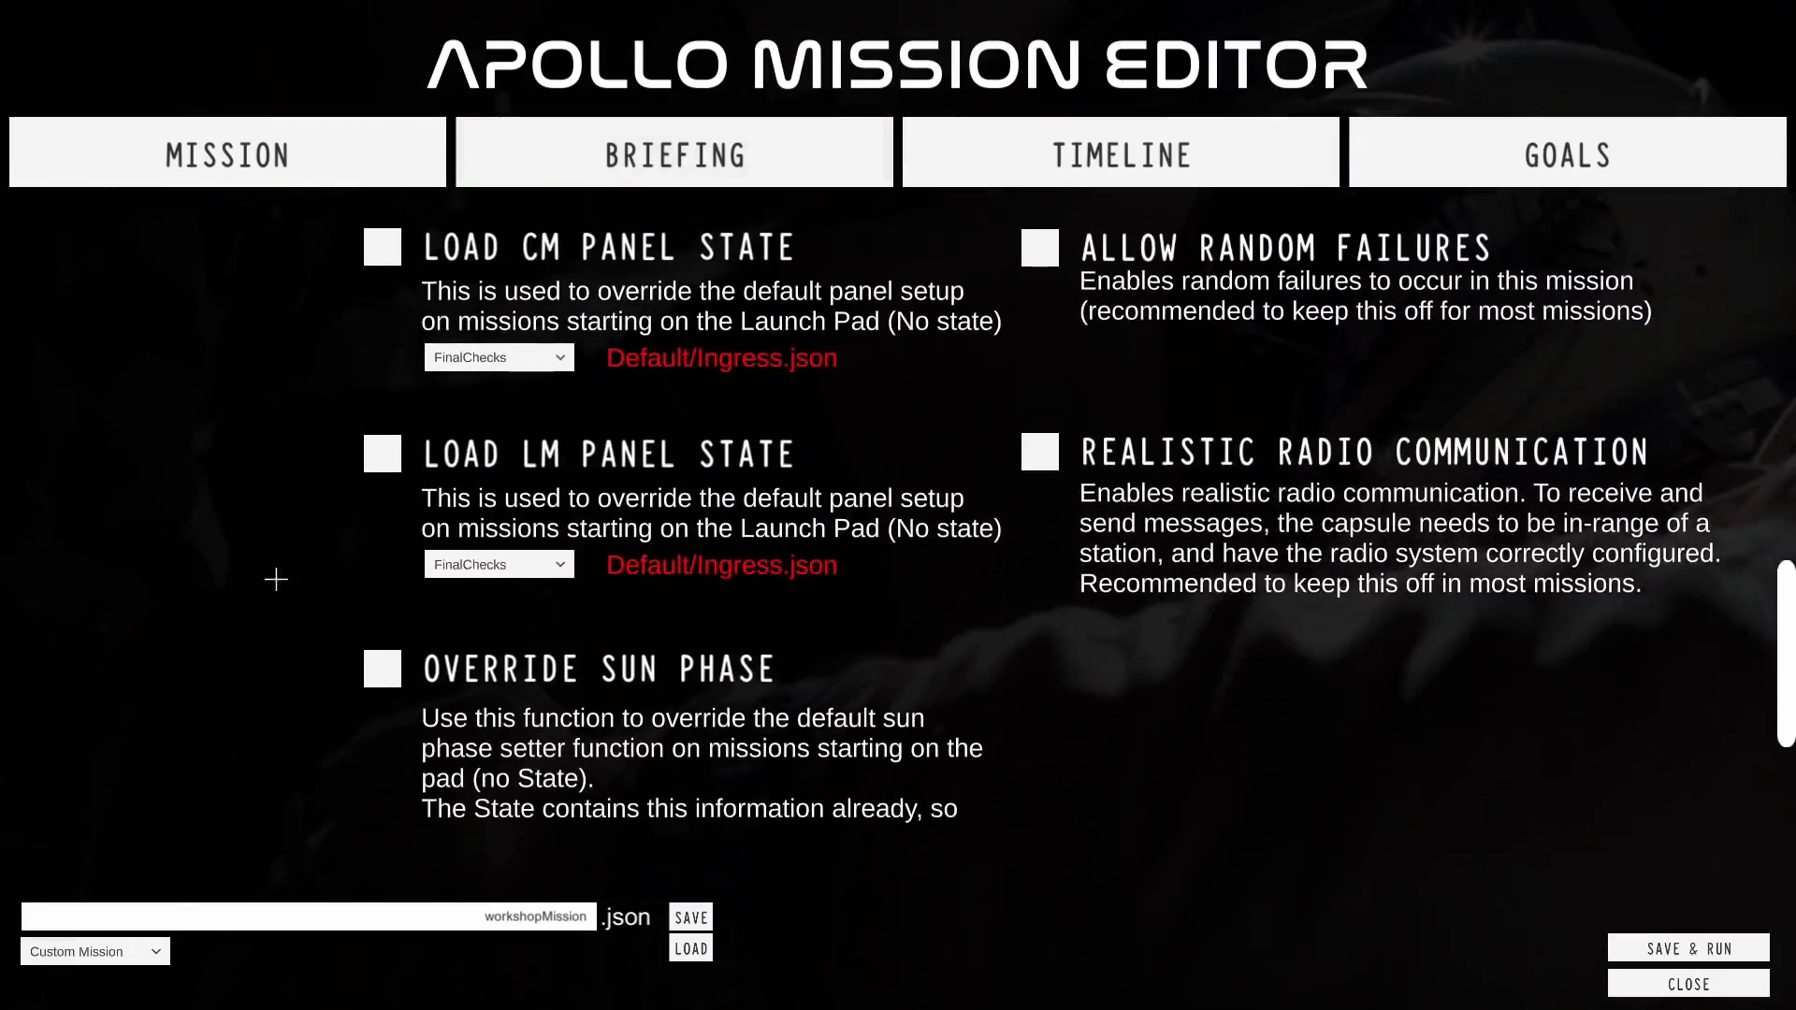
scroll(265, 402, up, 4)
scroll(258, 532, up, 5)
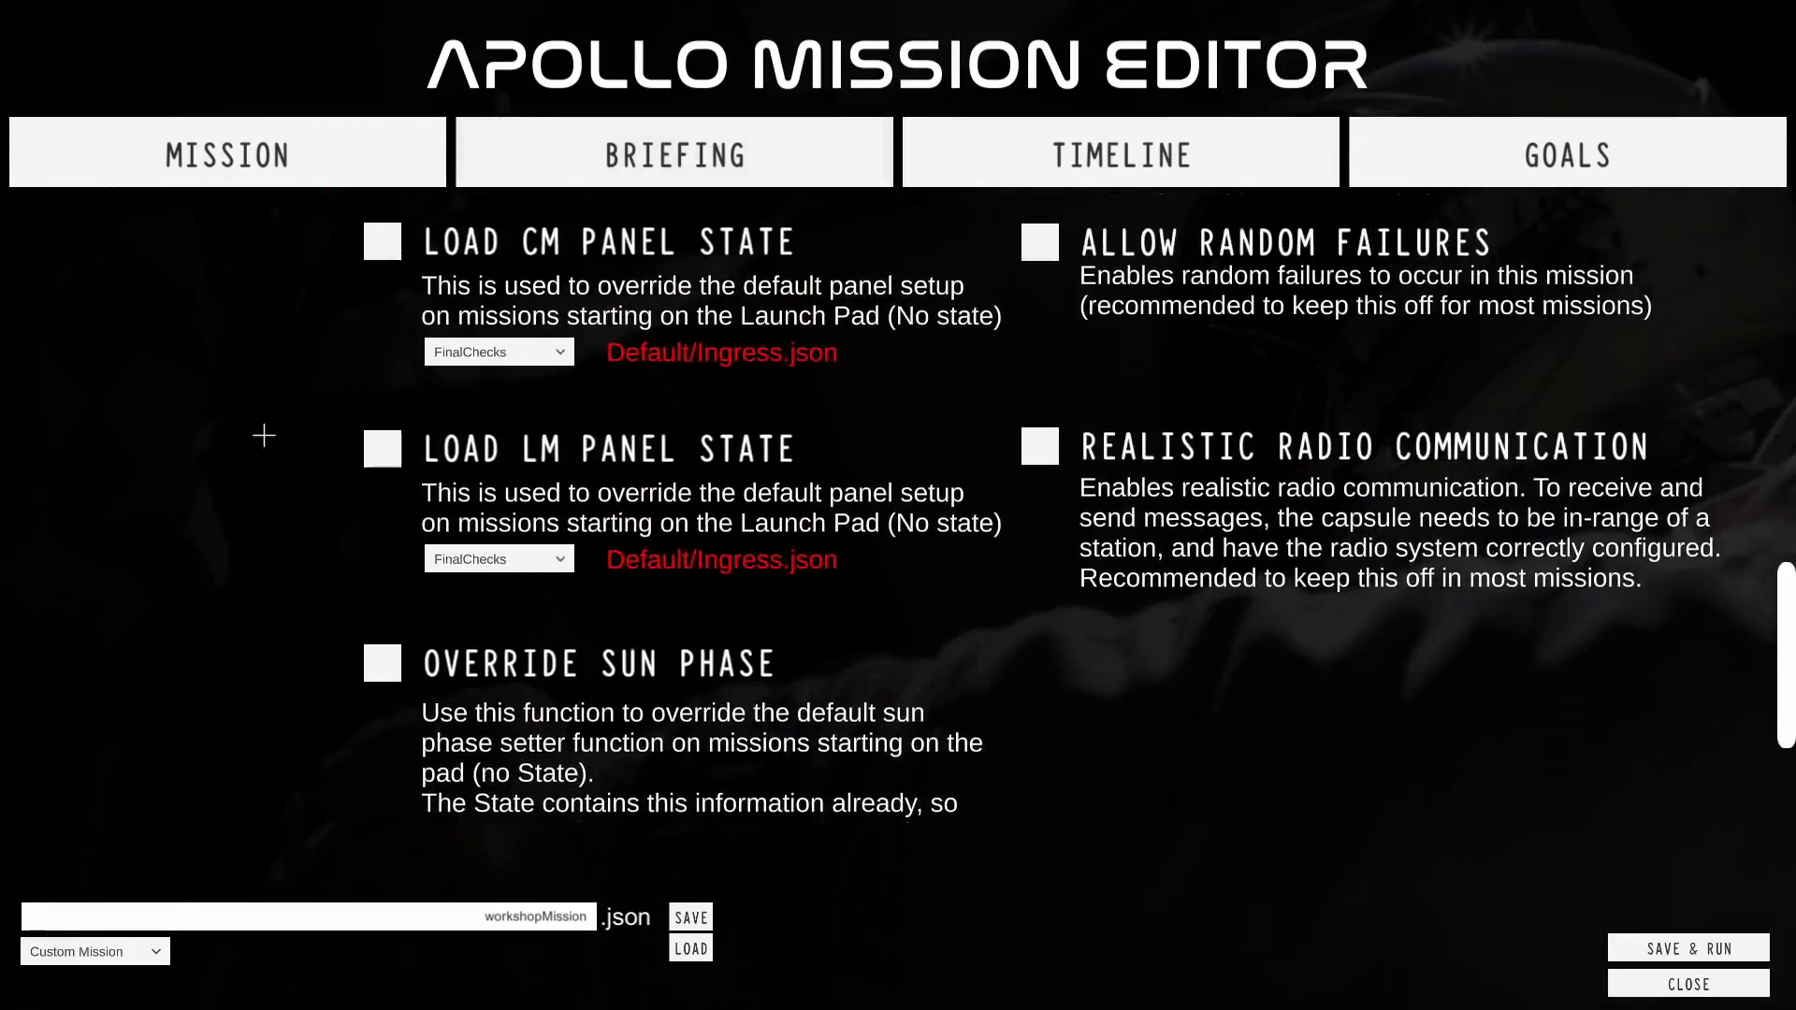
scroll(311, 473, up, 1)
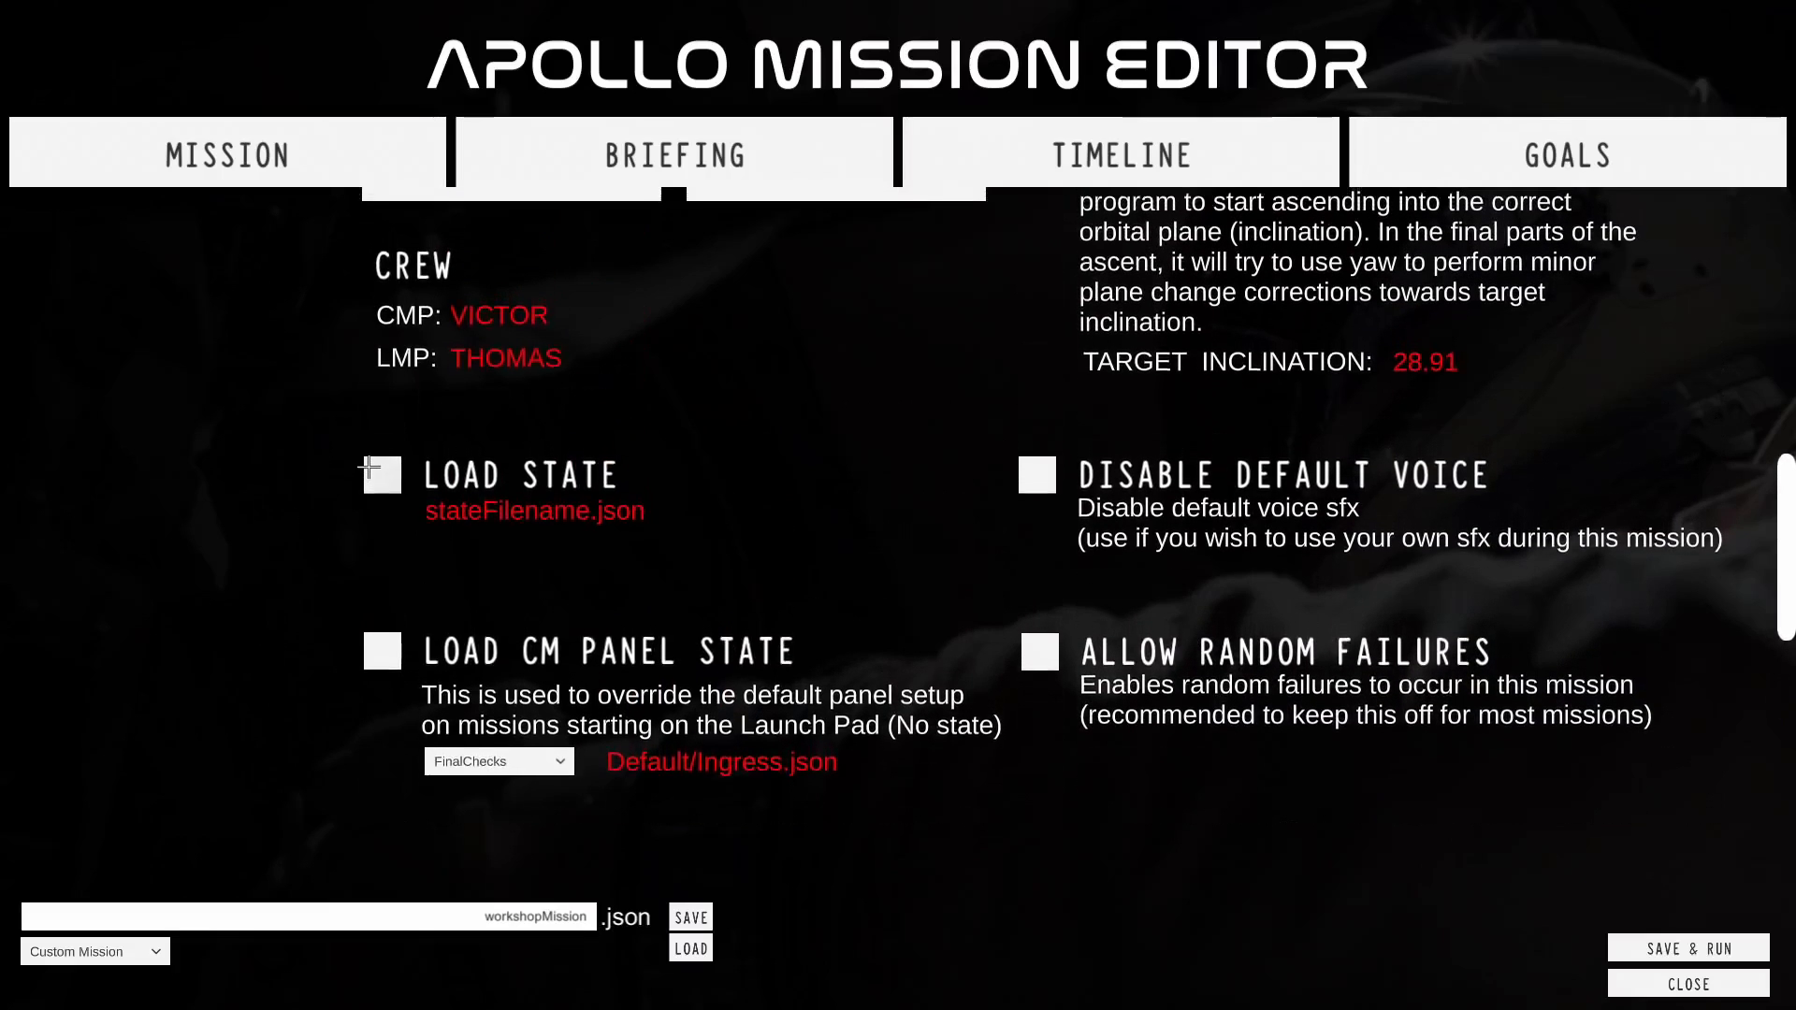
click(383, 484)
click(490, 519)
text(state_workshopMission.rsg)
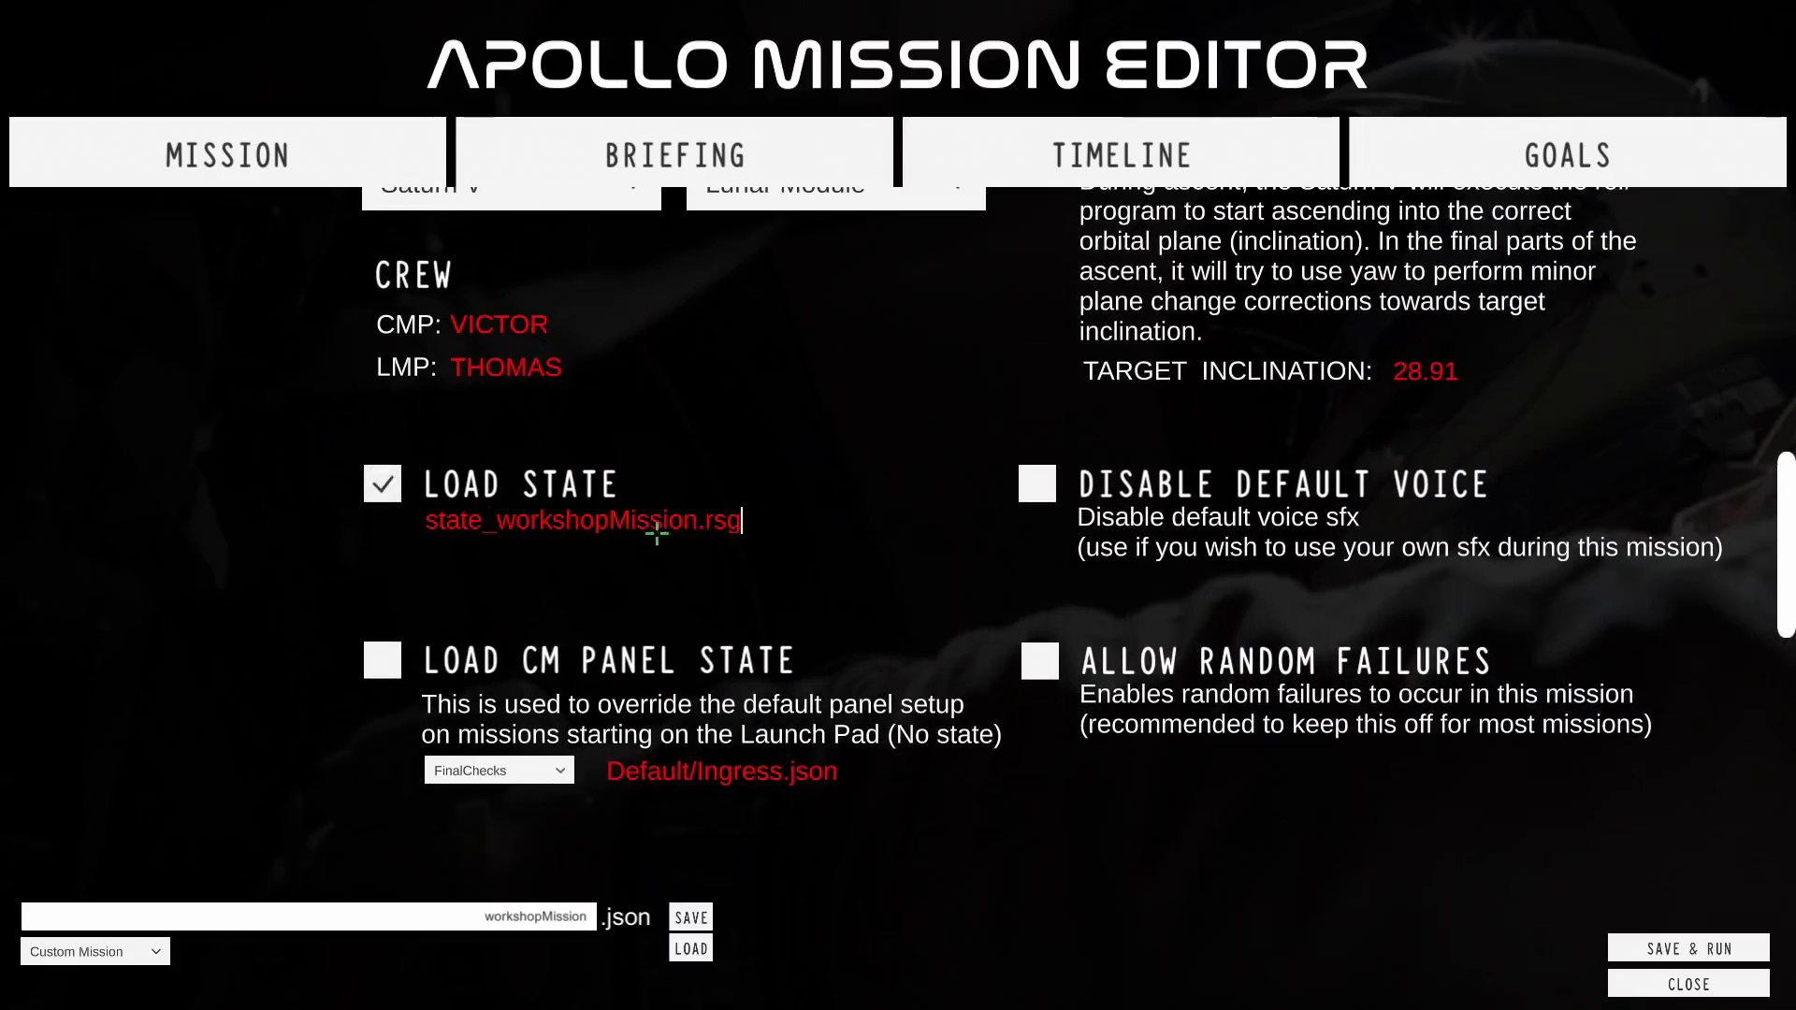
click(704, 615)
Save the workshopMission file with the state setting and close the mission editor.
click(692, 918)
click(1414, 872)
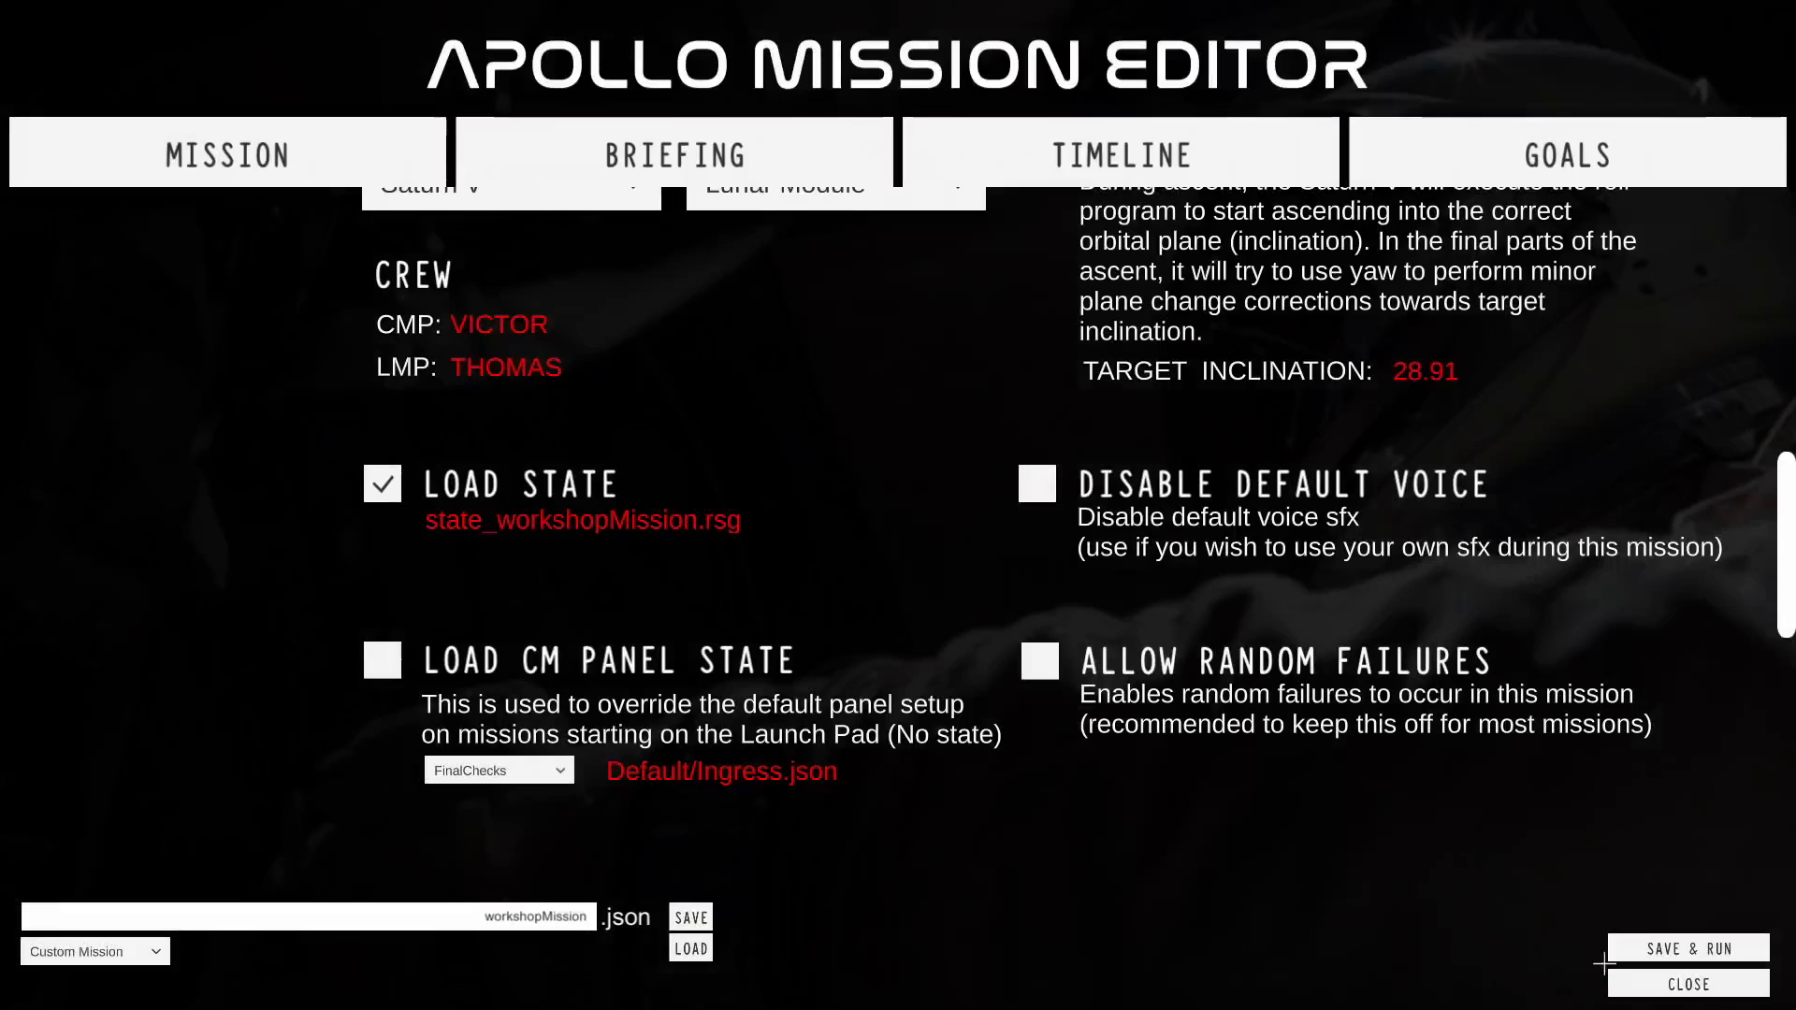
click(1646, 984)
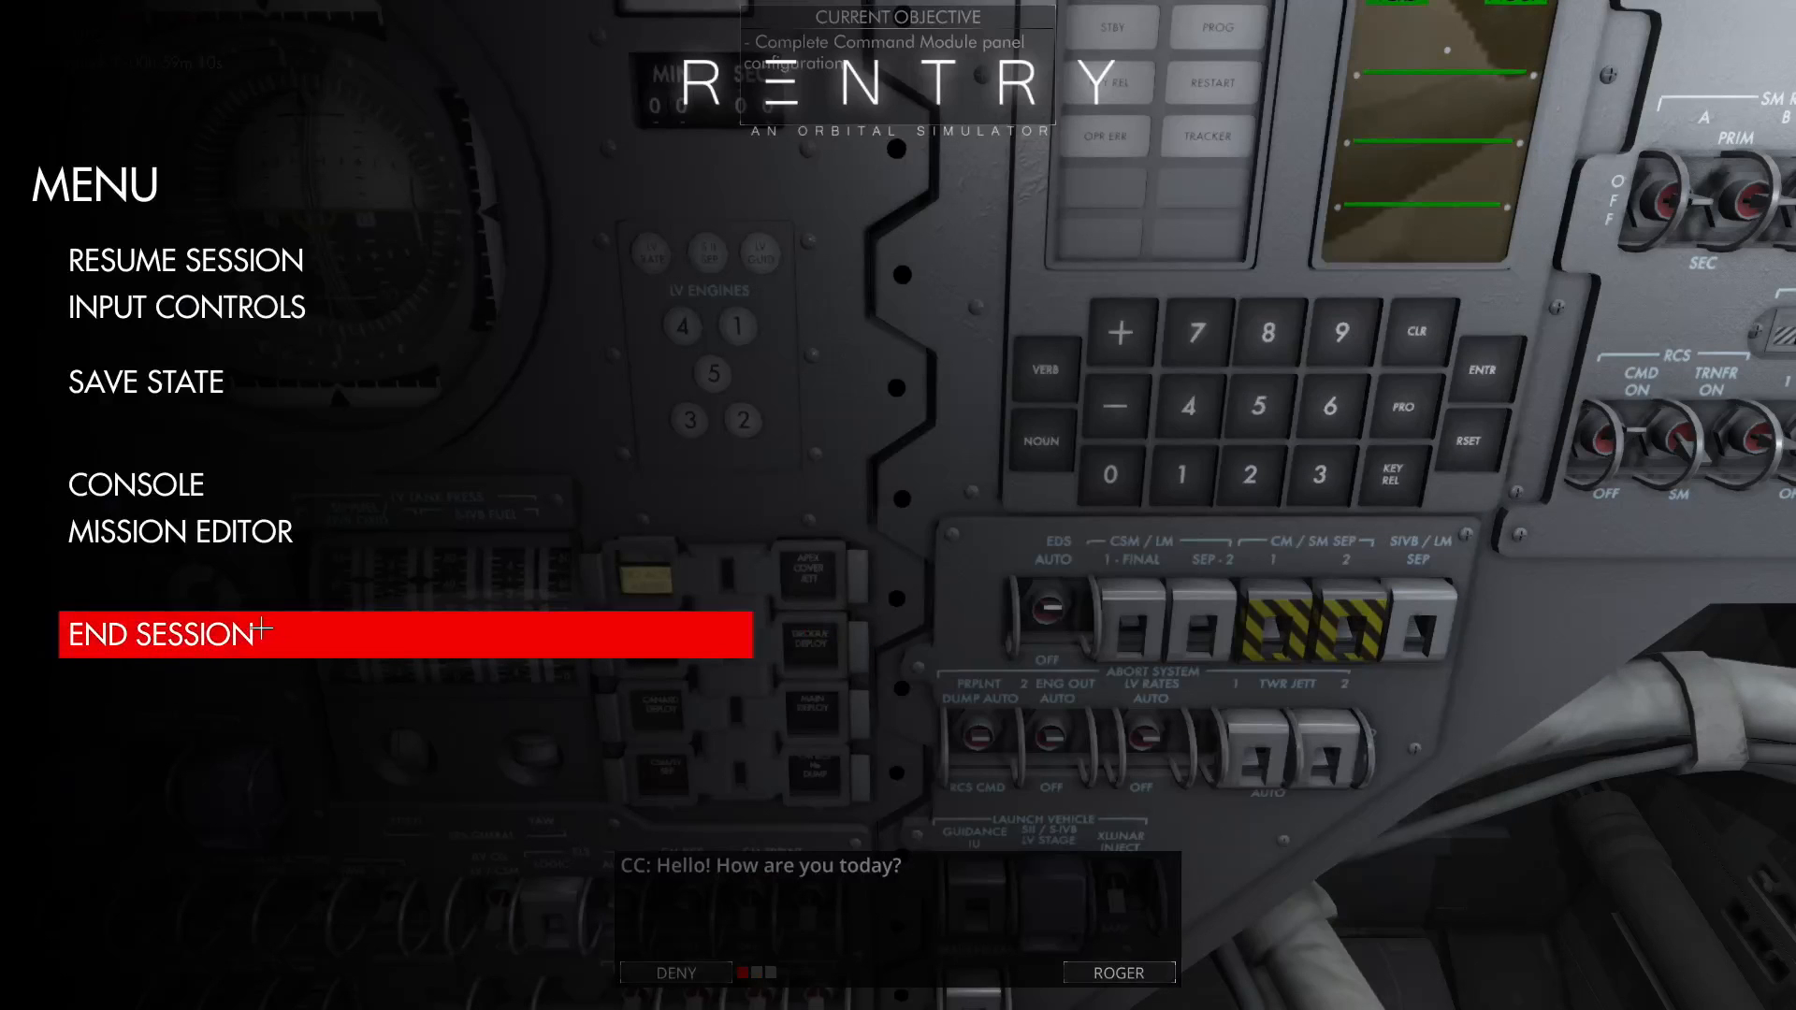
End the current session and launch the custom Project Apollo mission workshopMission.json.
click(263, 629)
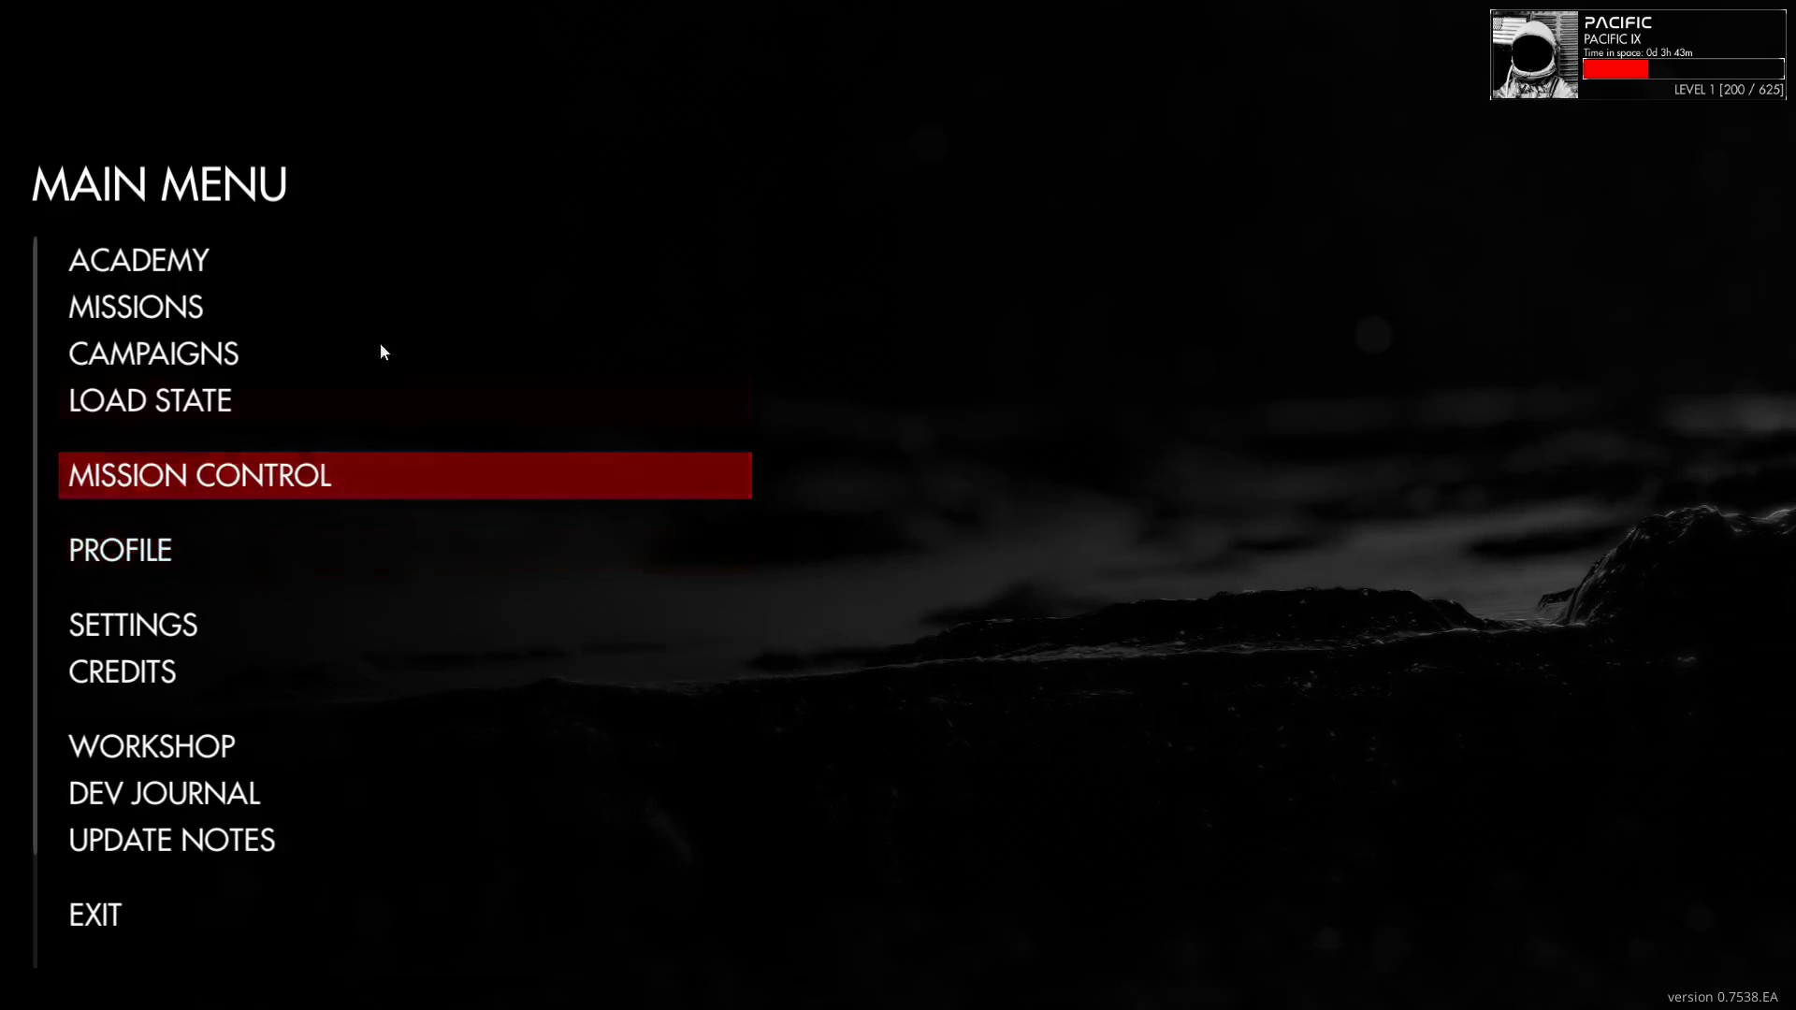
click(197, 383)
click(142, 964)
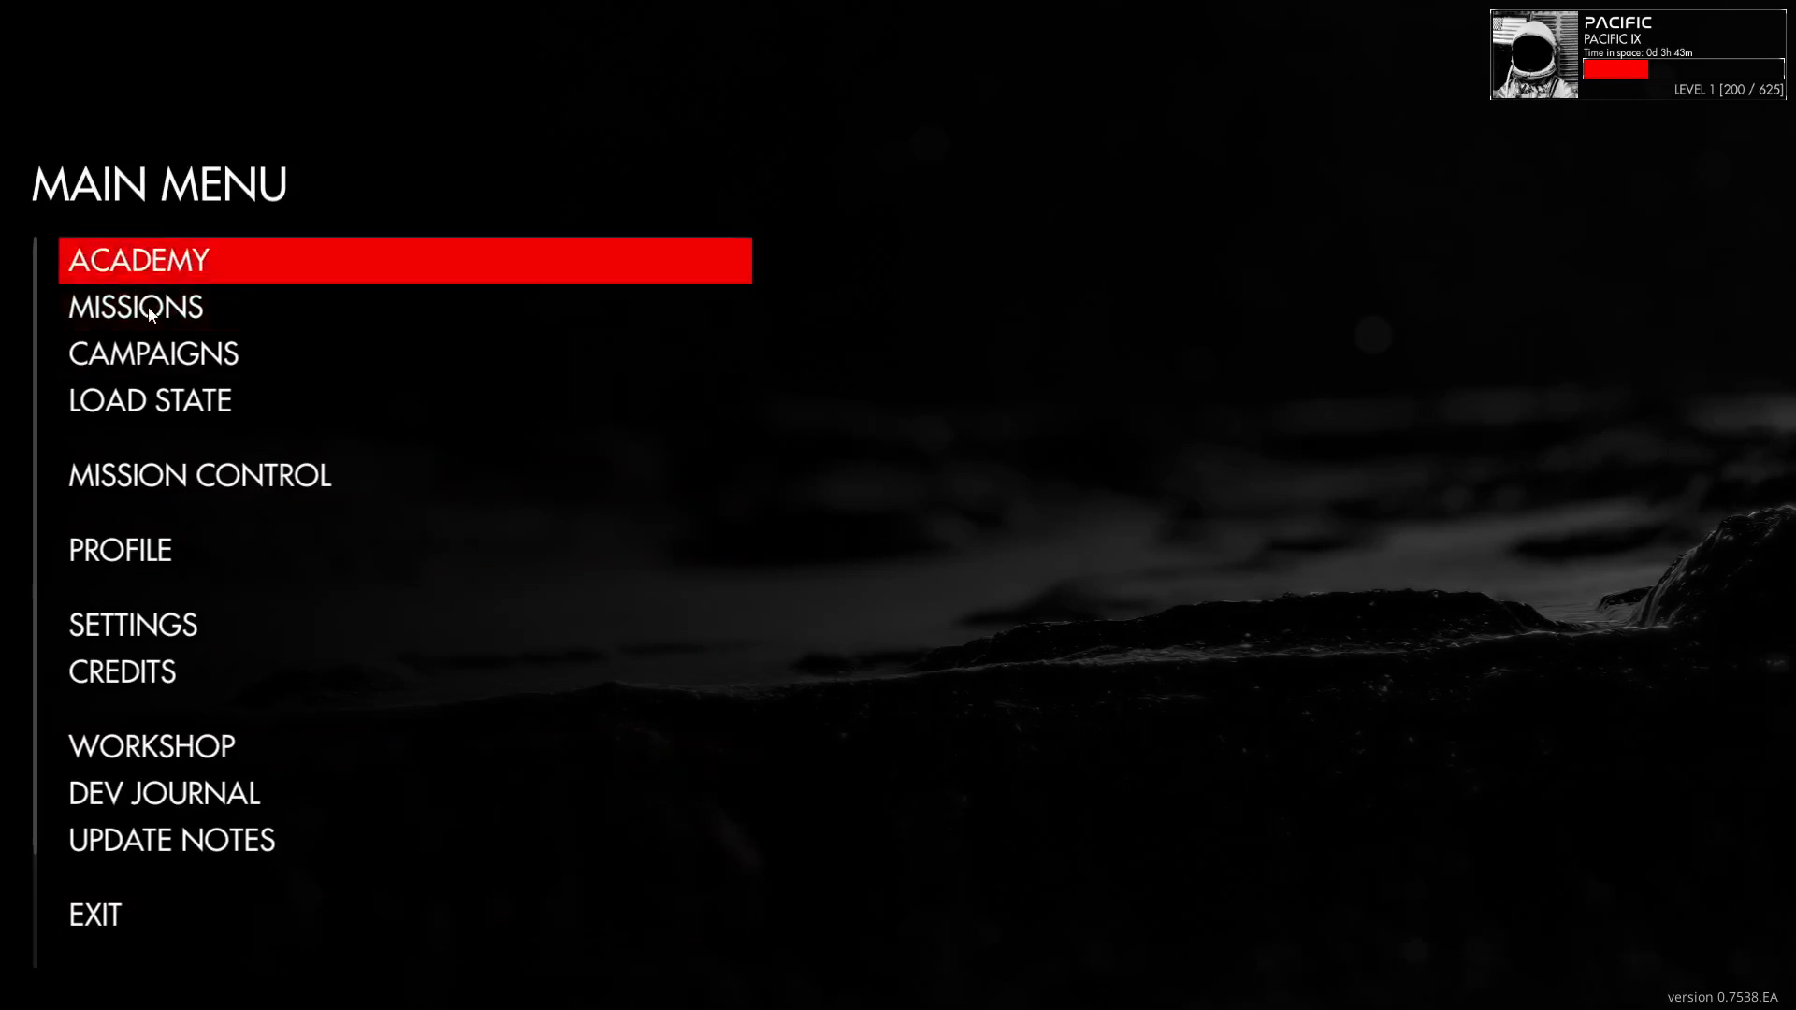
click(159, 305)
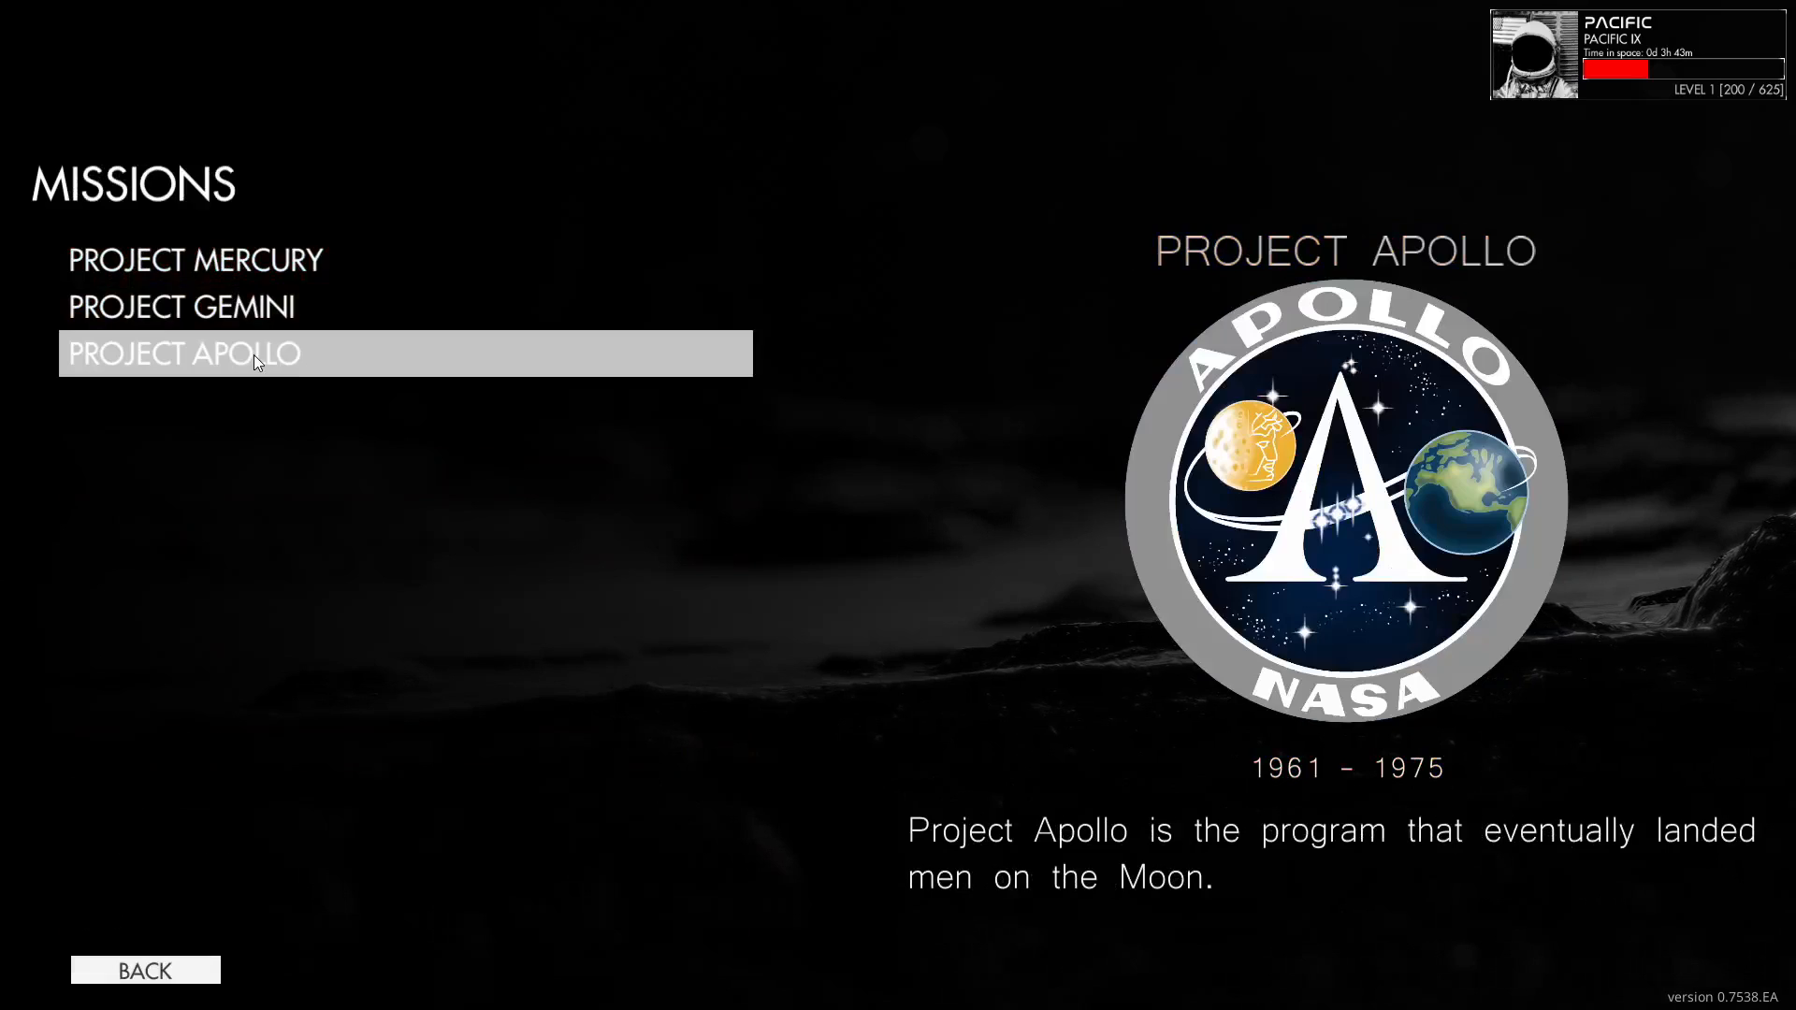
click(254, 355)
click(206, 356)
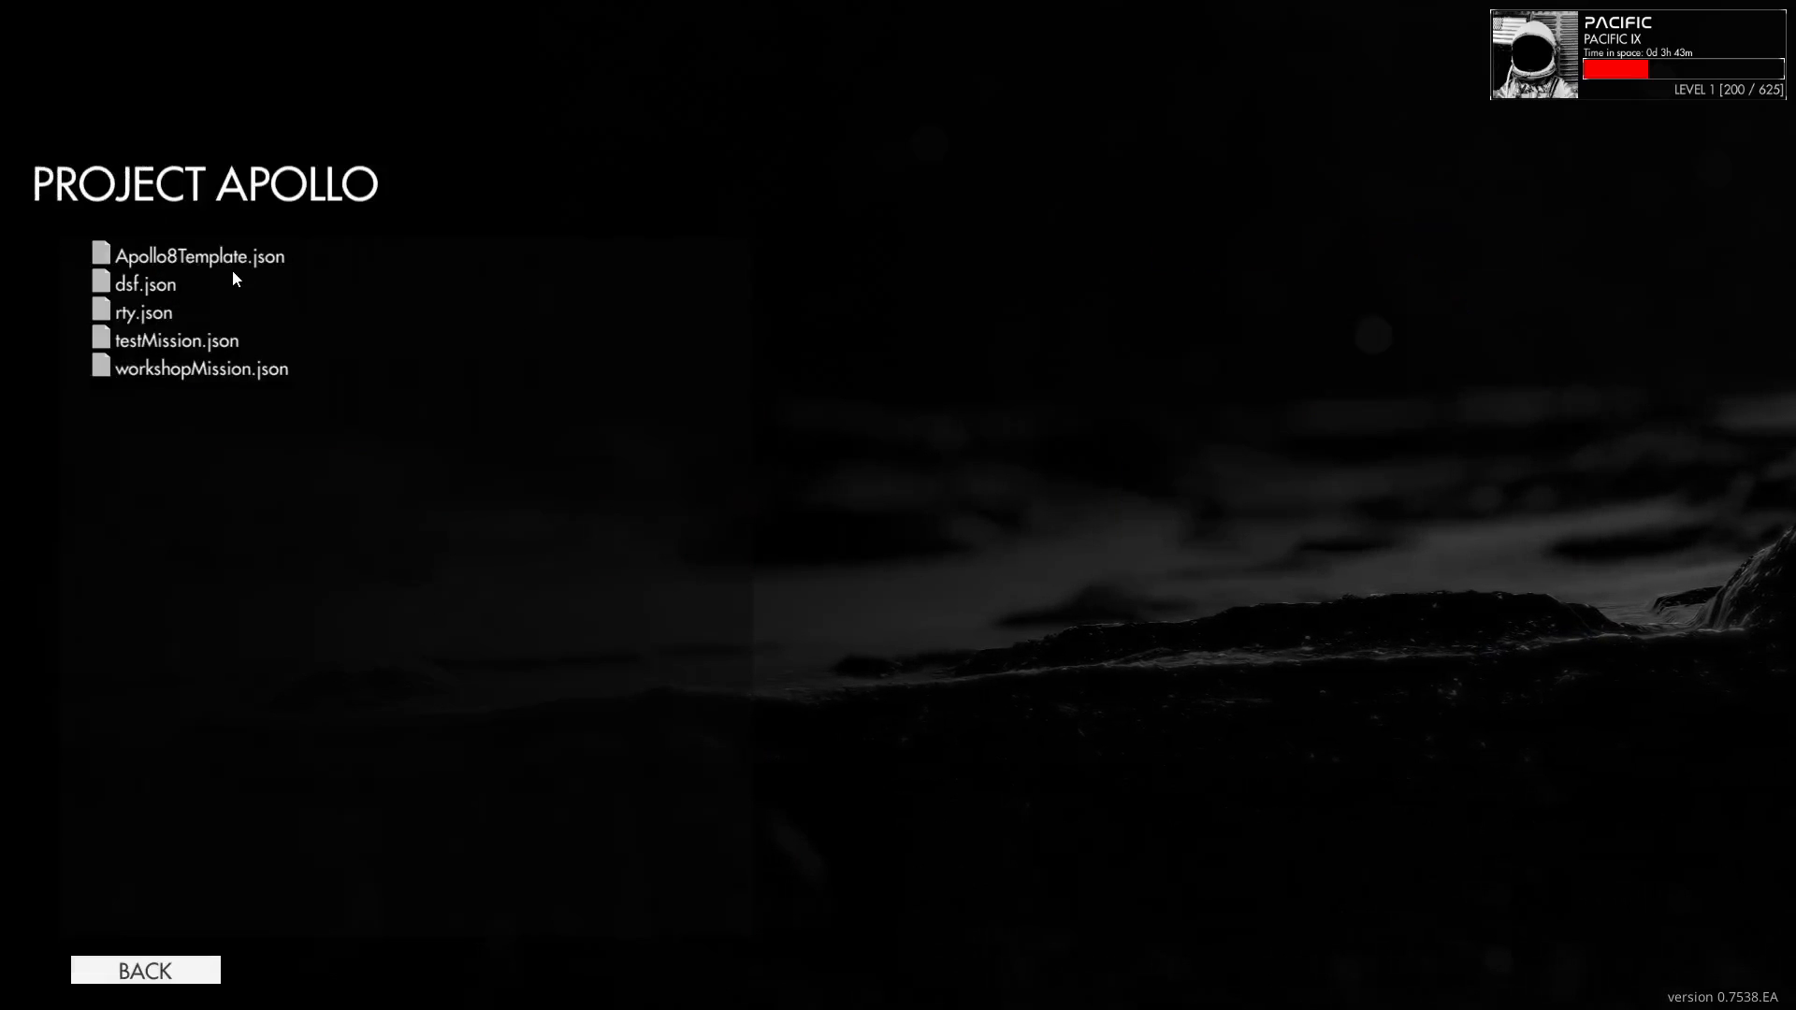
click(171, 369)
click(1379, 967)
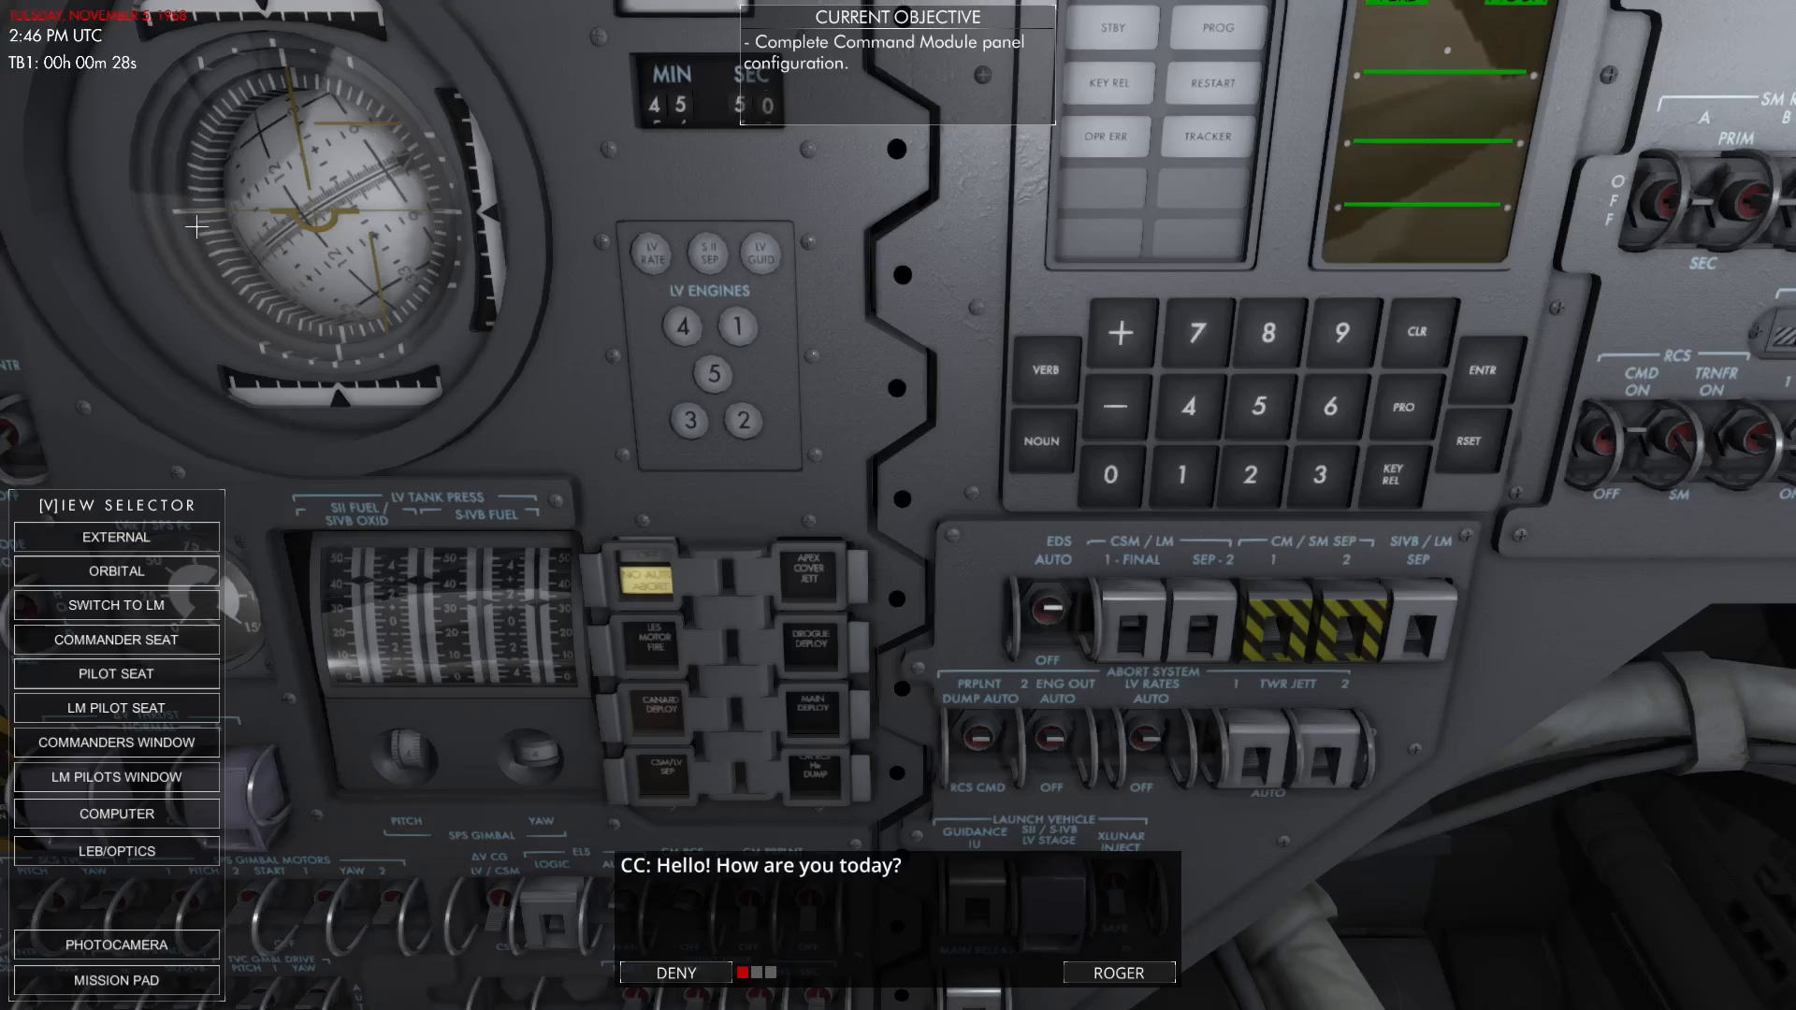
Examine the spacecraft in Earth orbit from several external angles, briefly opening the session menu.
right_click(897, 504)
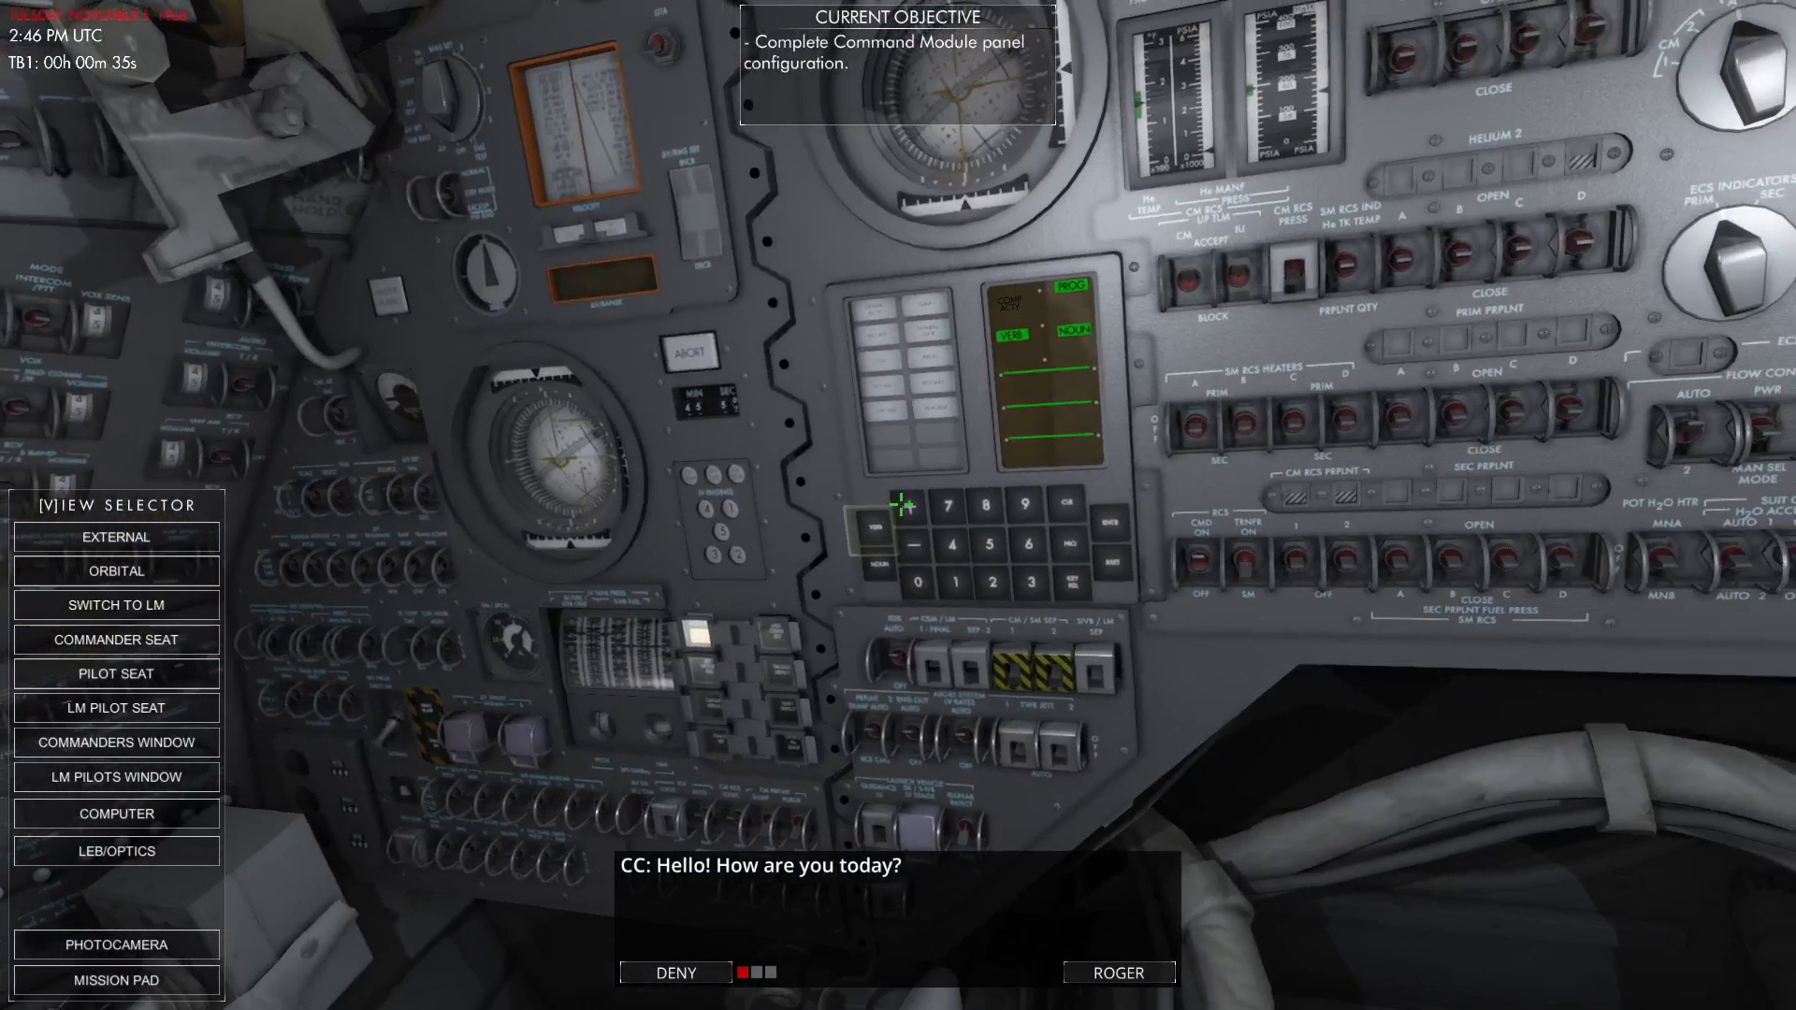
right_click(897, 504)
key(v)
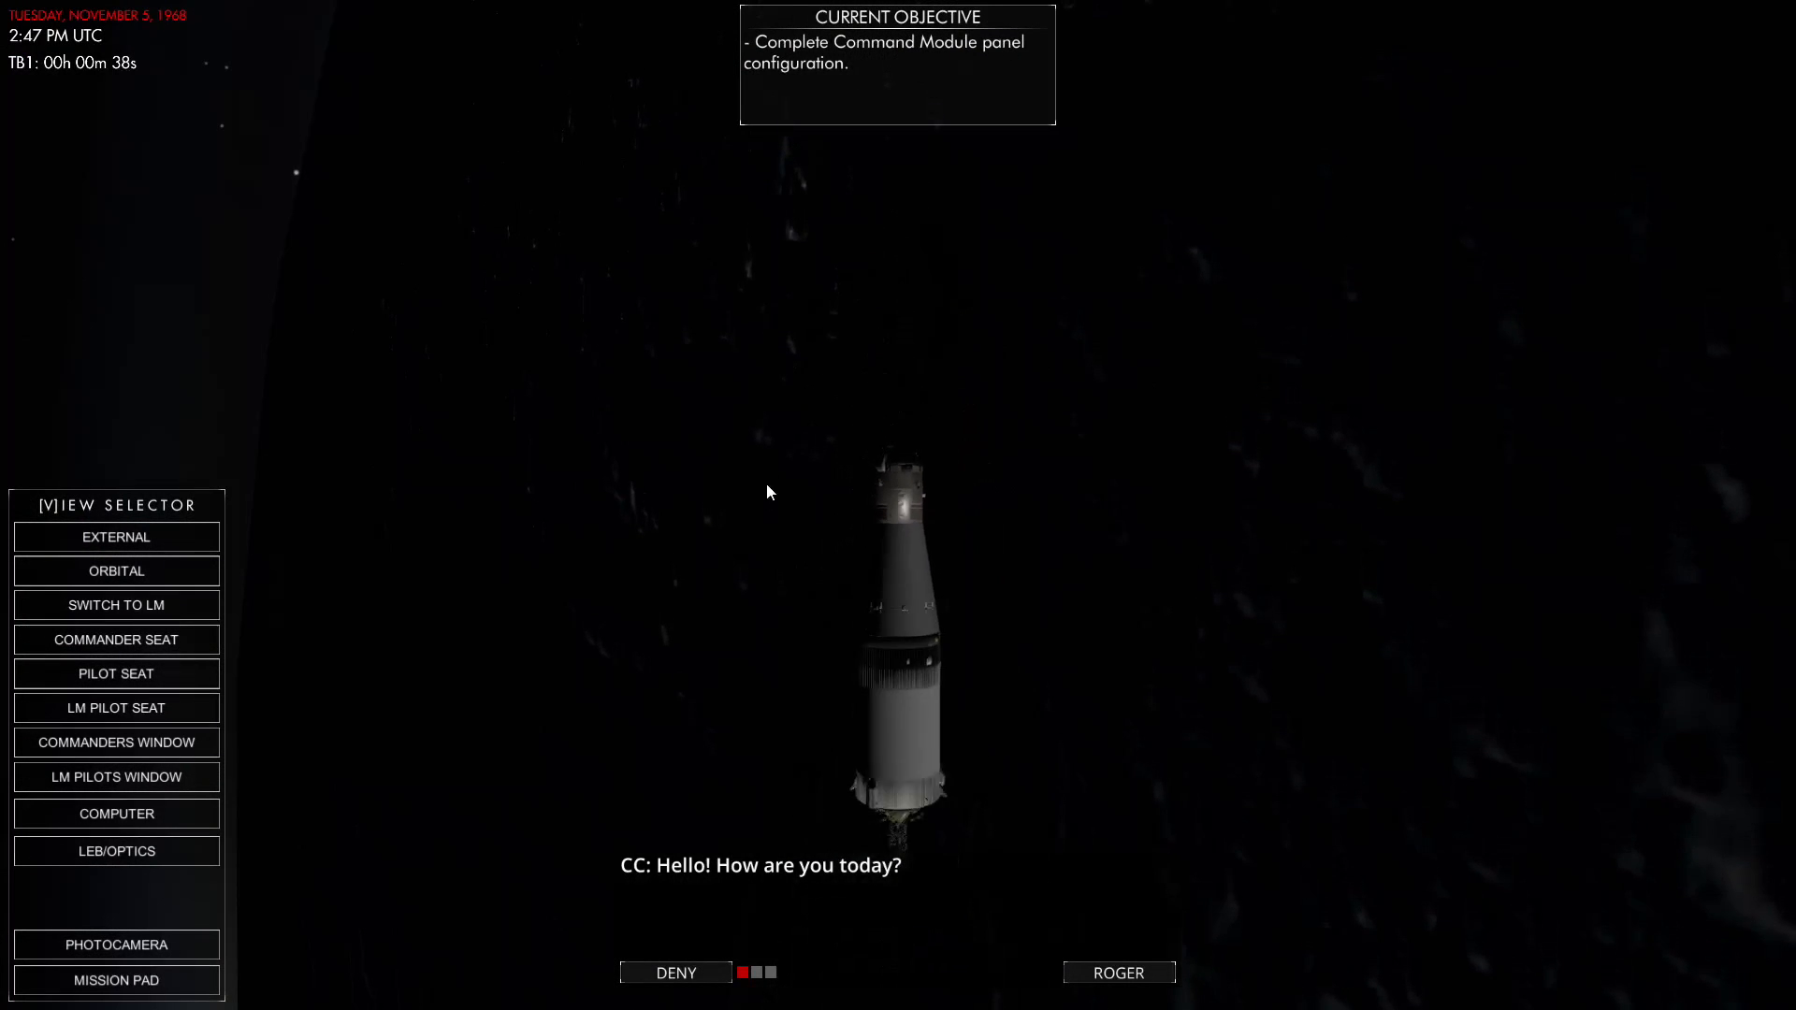
drag(766, 484, 898, 505)
drag(1012, 660, 898, 506)
drag(1003, 541, 898, 505)
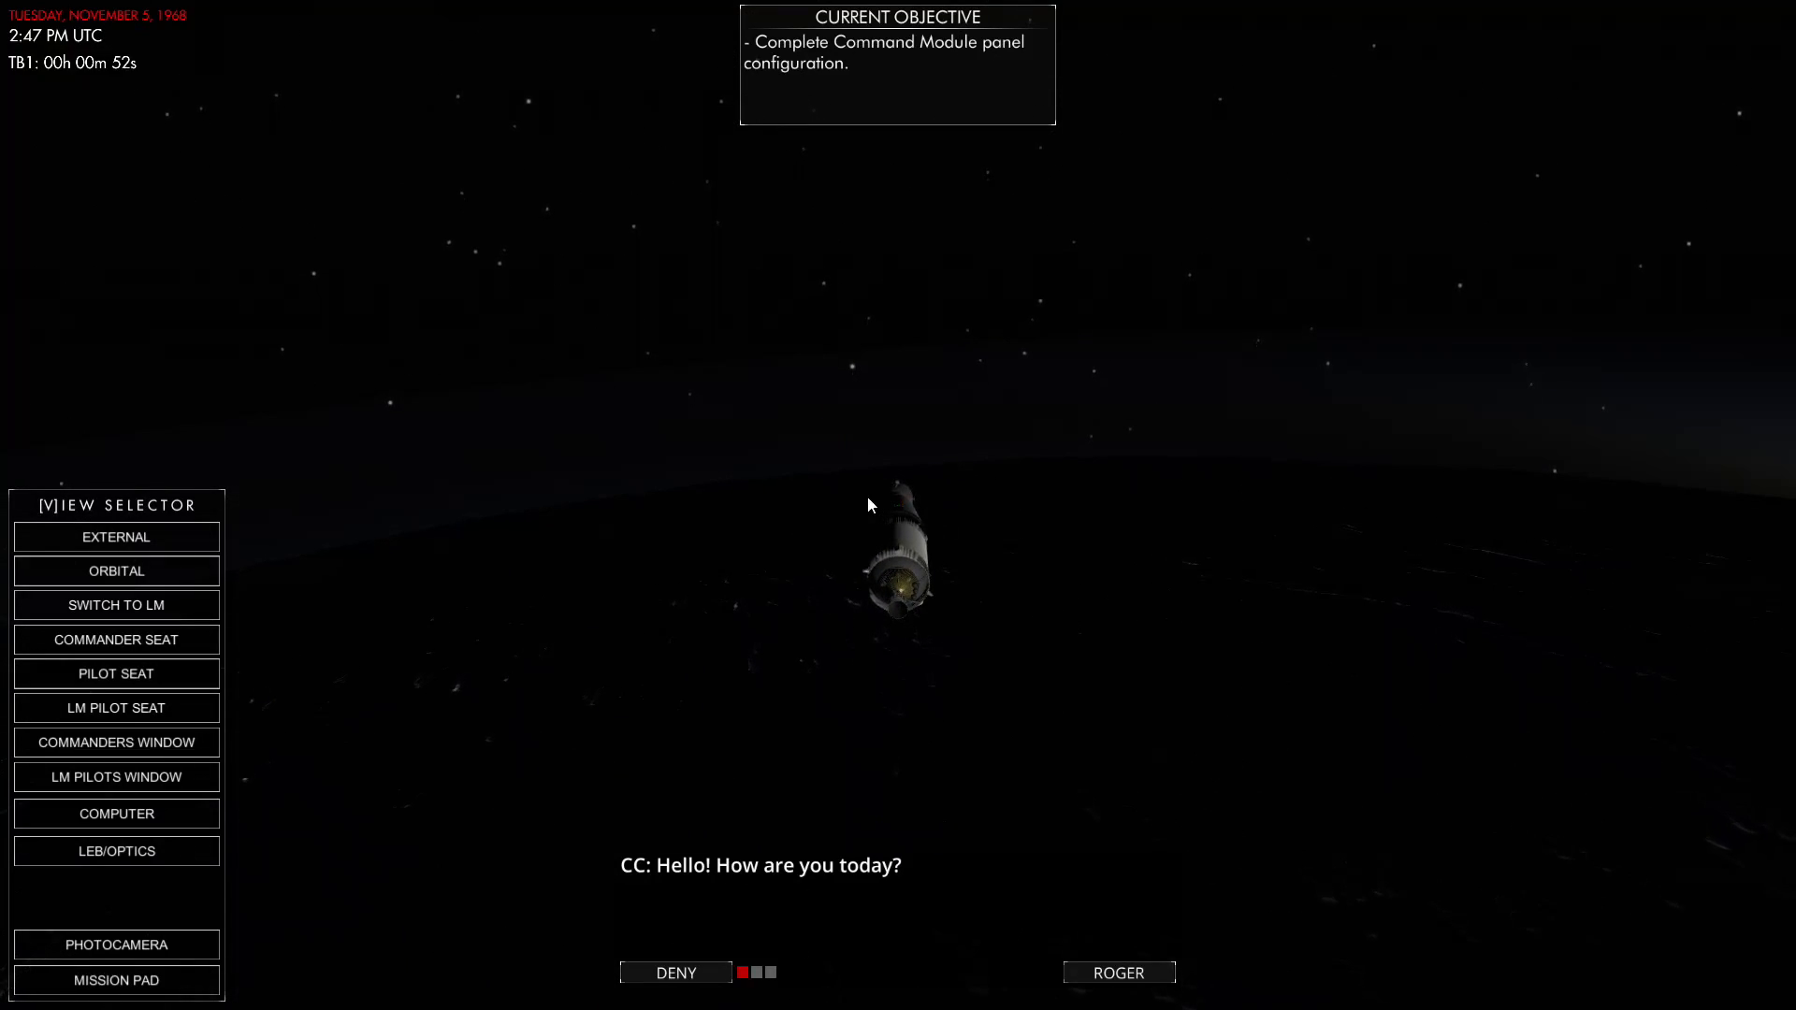
drag(854, 503, 908, 473)
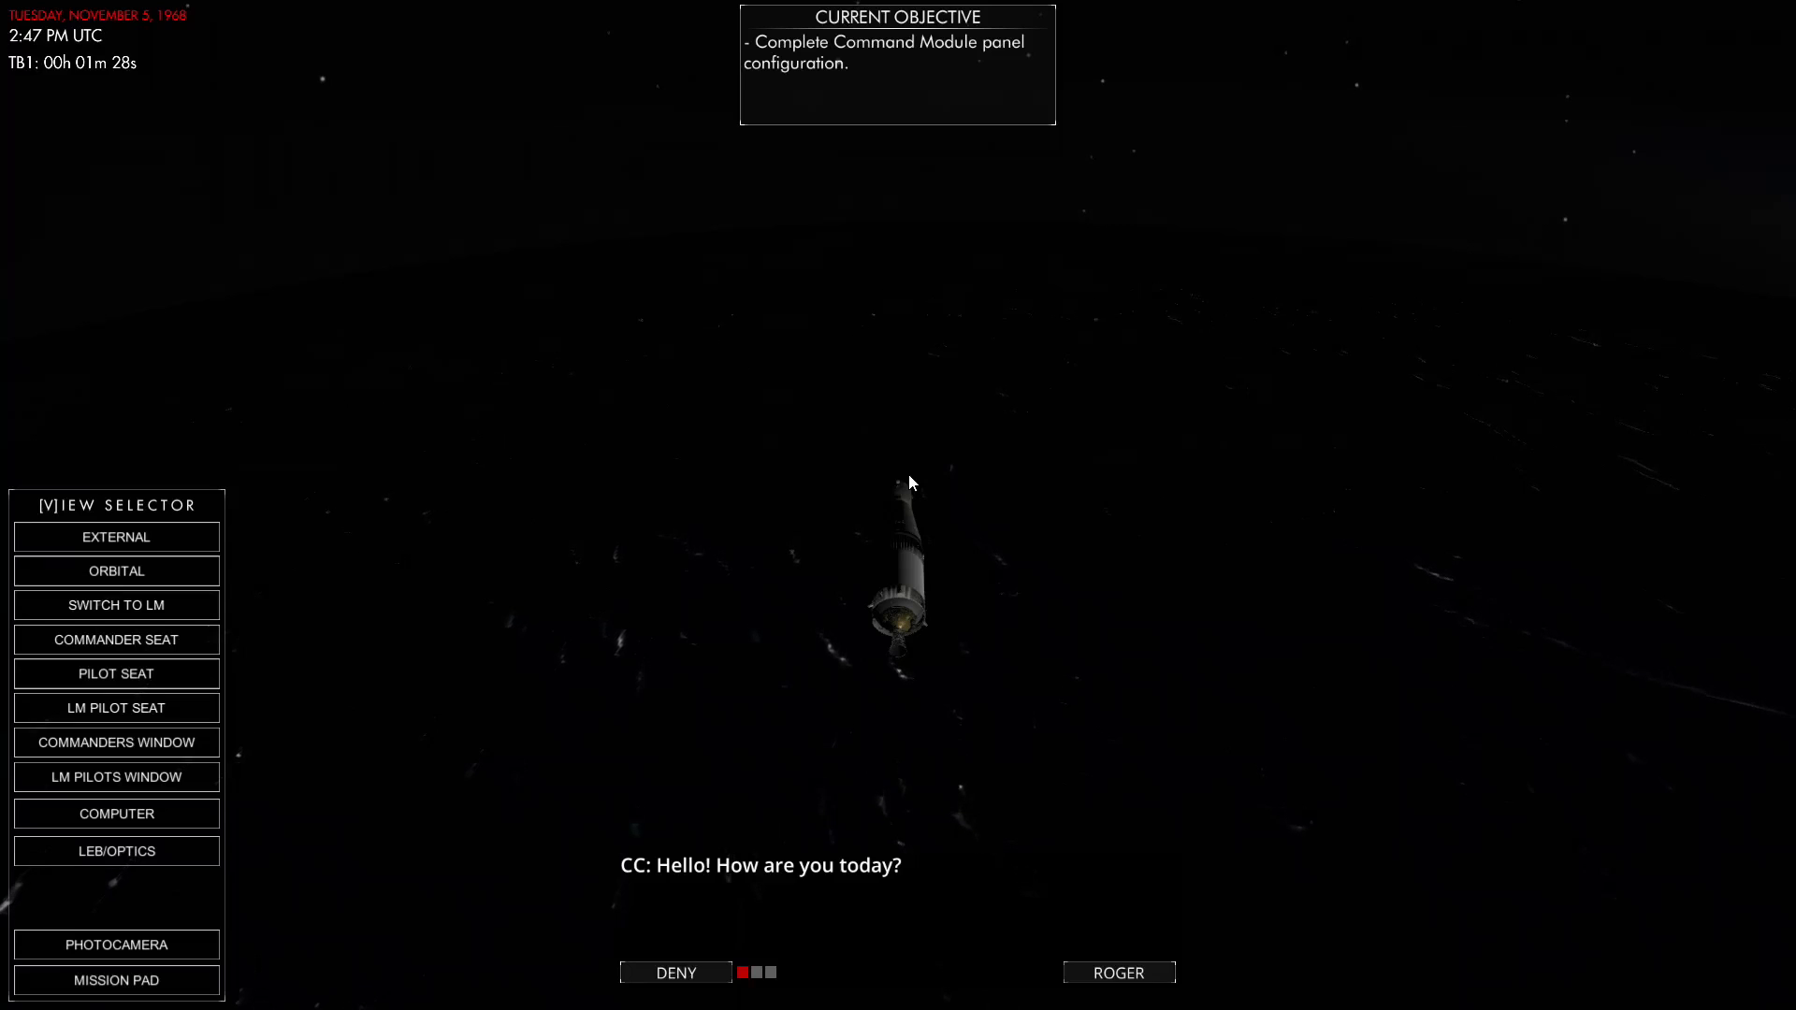
key(Escape)
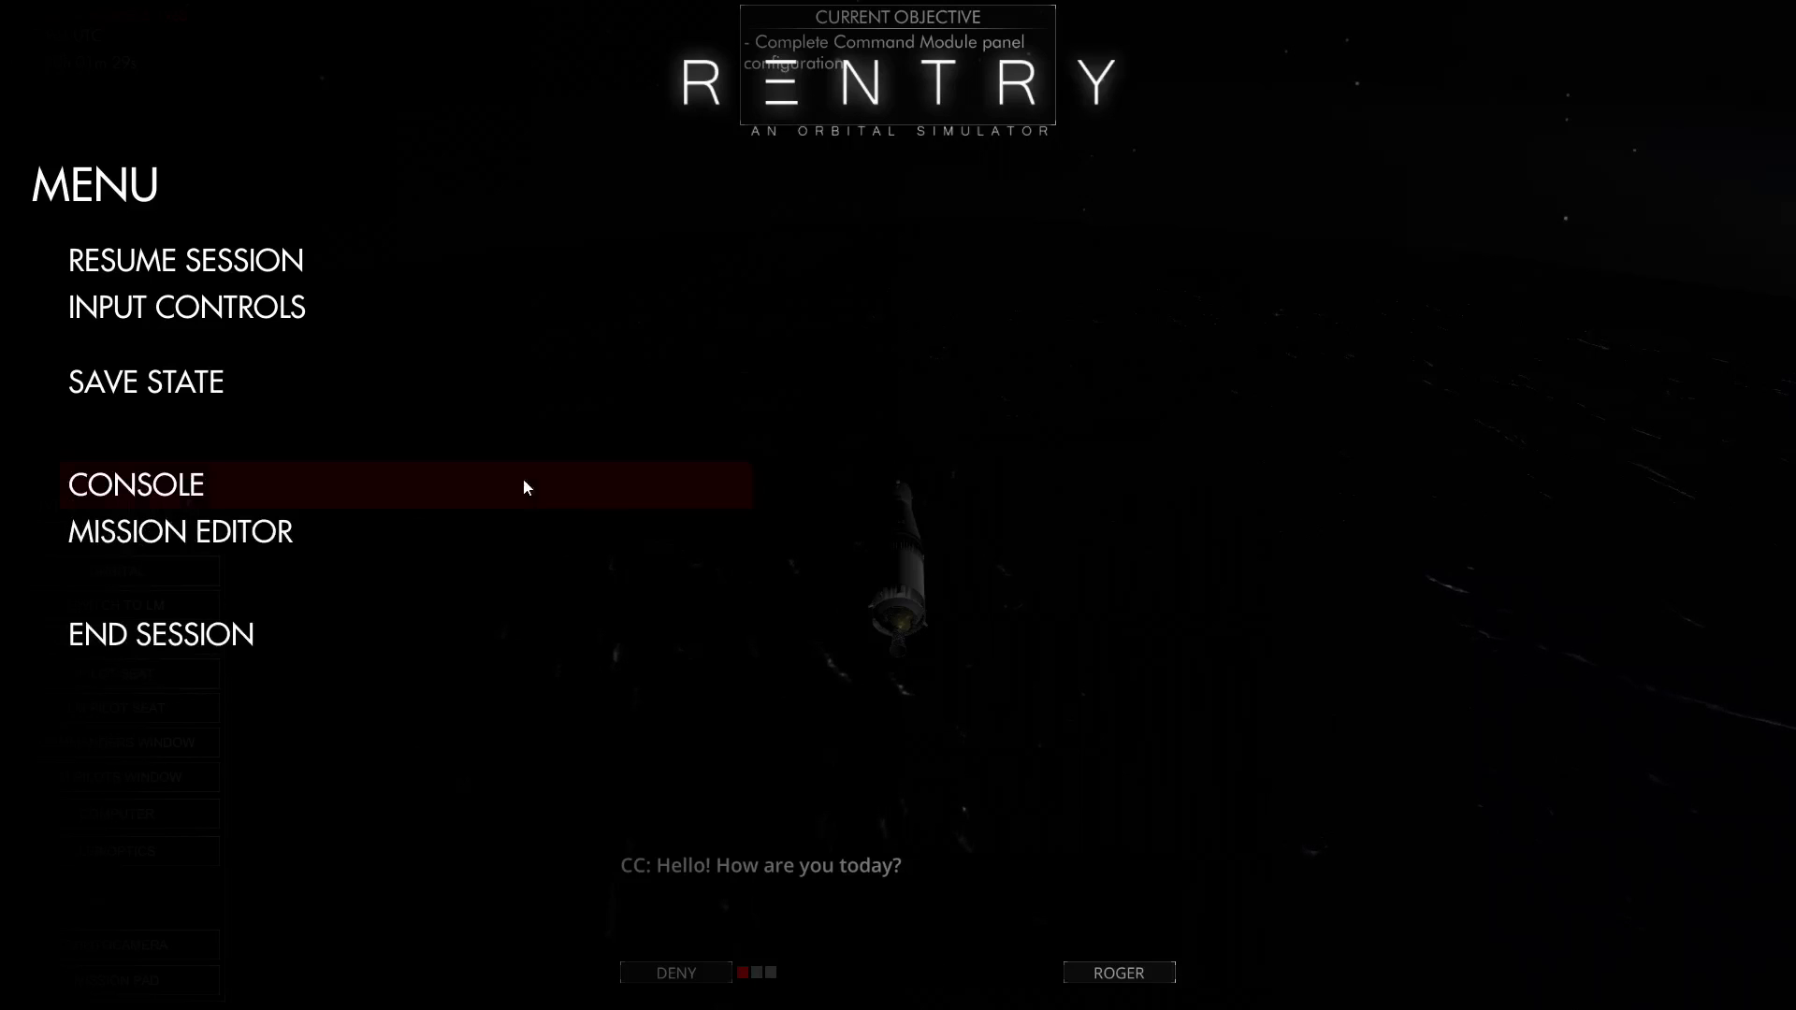
click(179, 379)
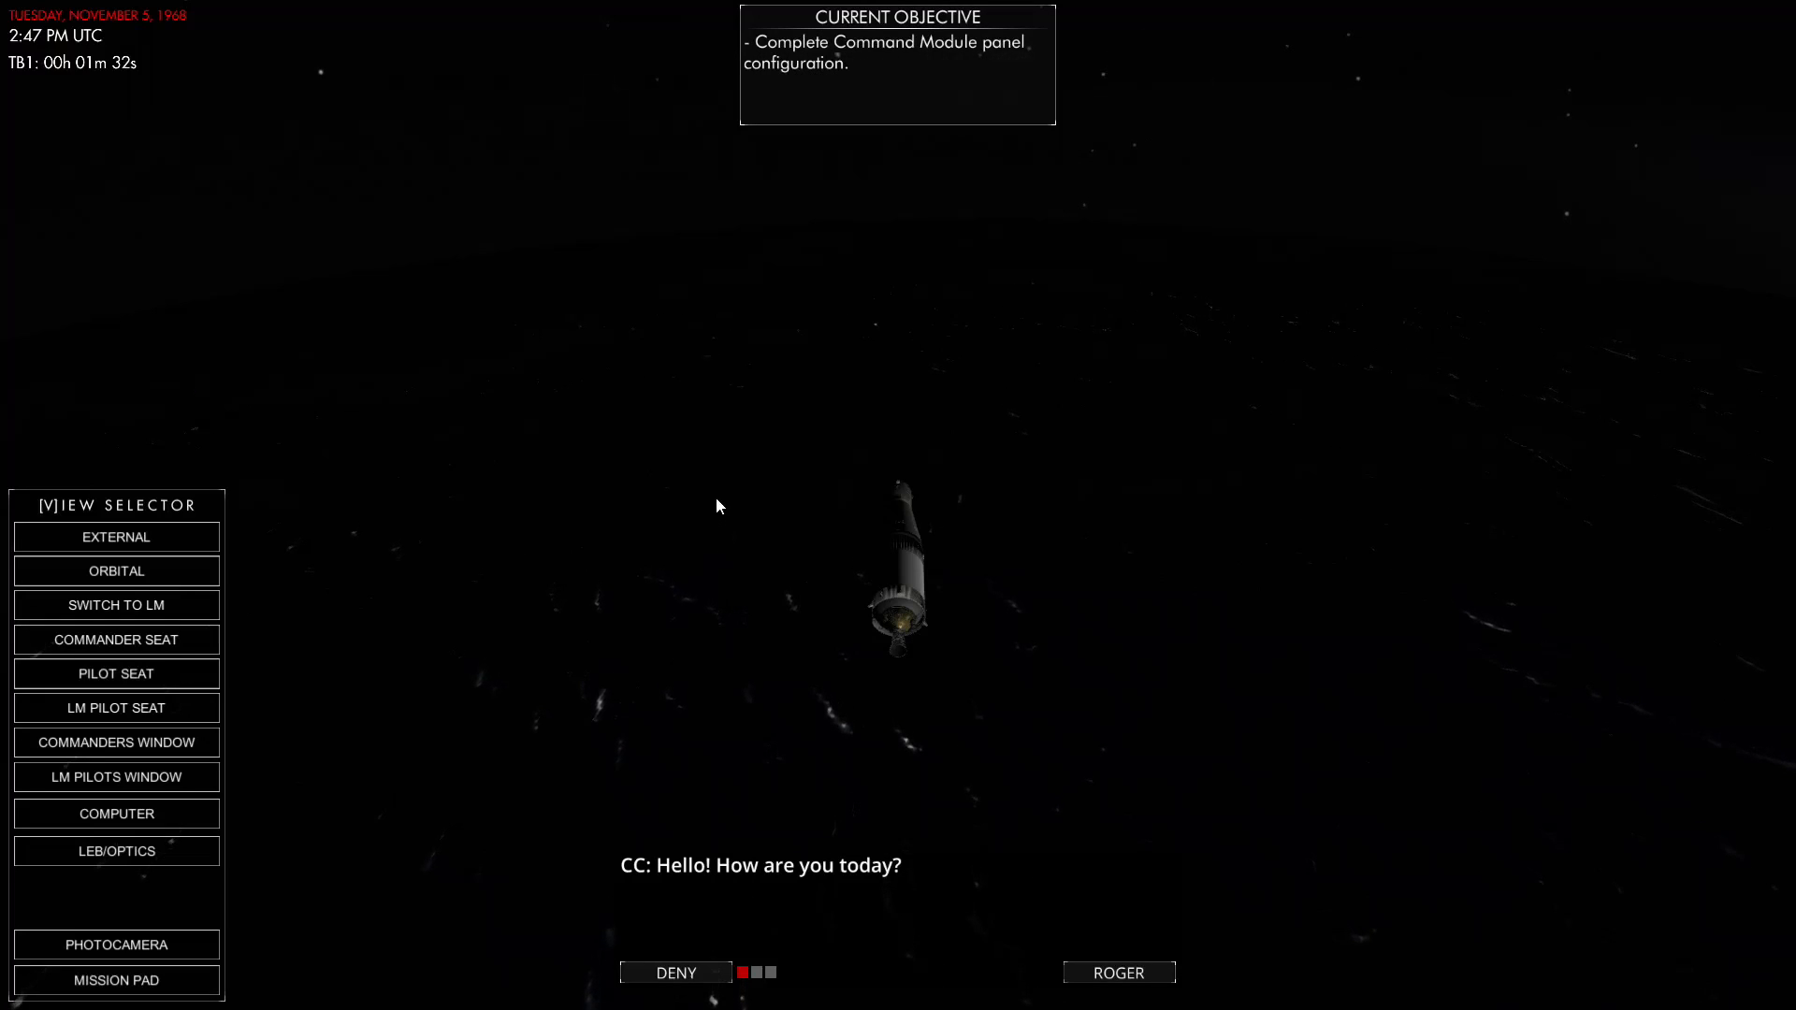
drag(741, 473, 897, 505)
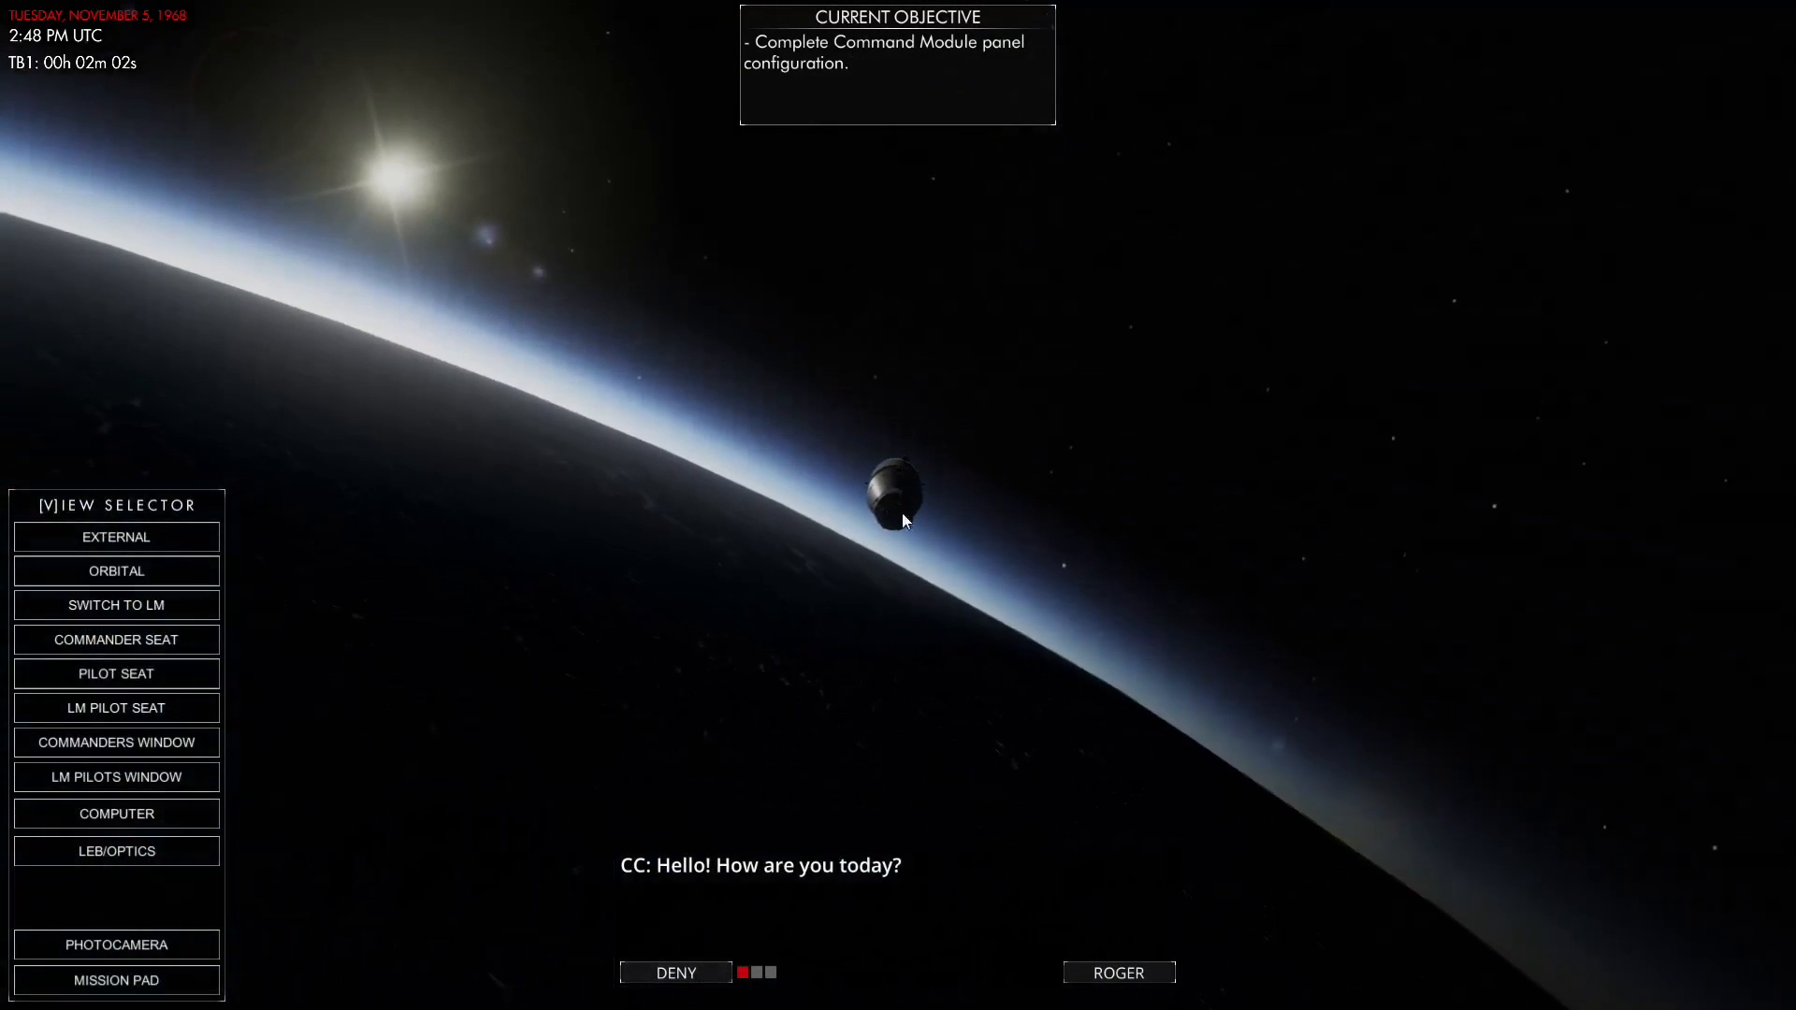
Acknowledge the opening radio calls and flip the optics MODE switch on panel 122 up.
click(1133, 973)
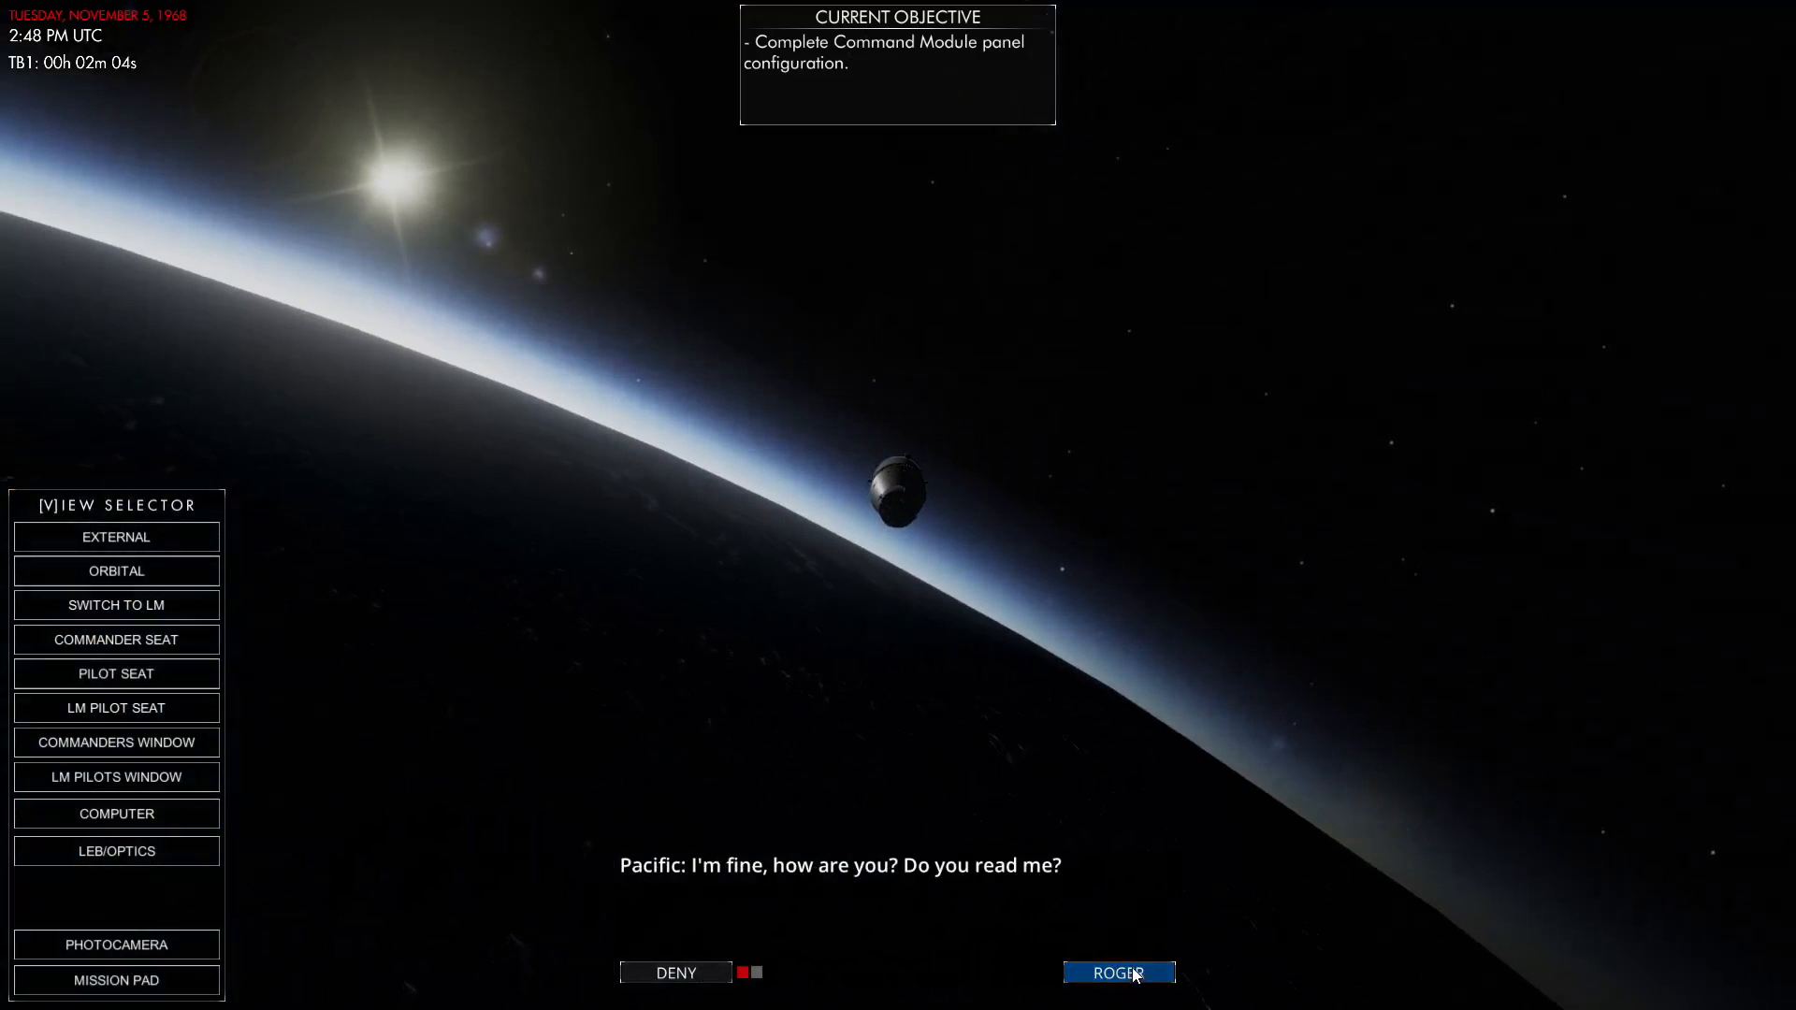
click(1135, 975)
click(1133, 976)
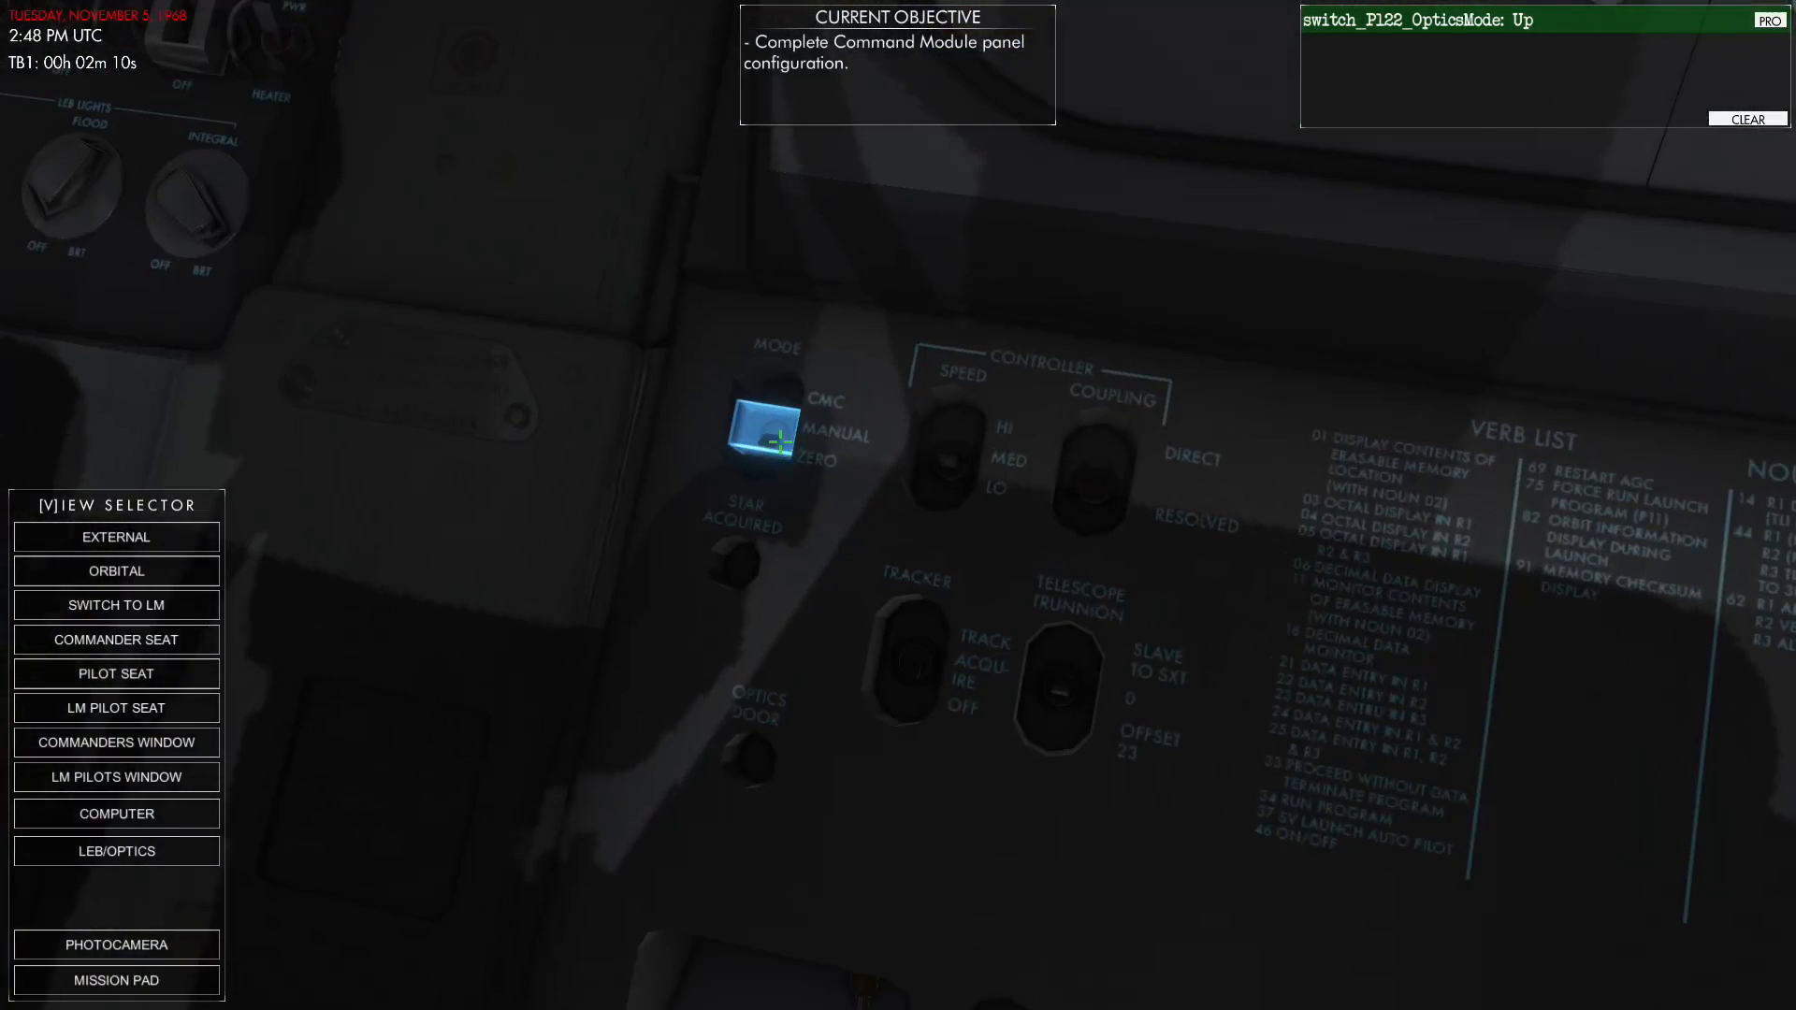
click(789, 445)
click(1118, 973)
Return the cockpit view to the AGC keypad on the main panel and acknowledge the radio call to run P01.
scroll(898, 505, down, 3)
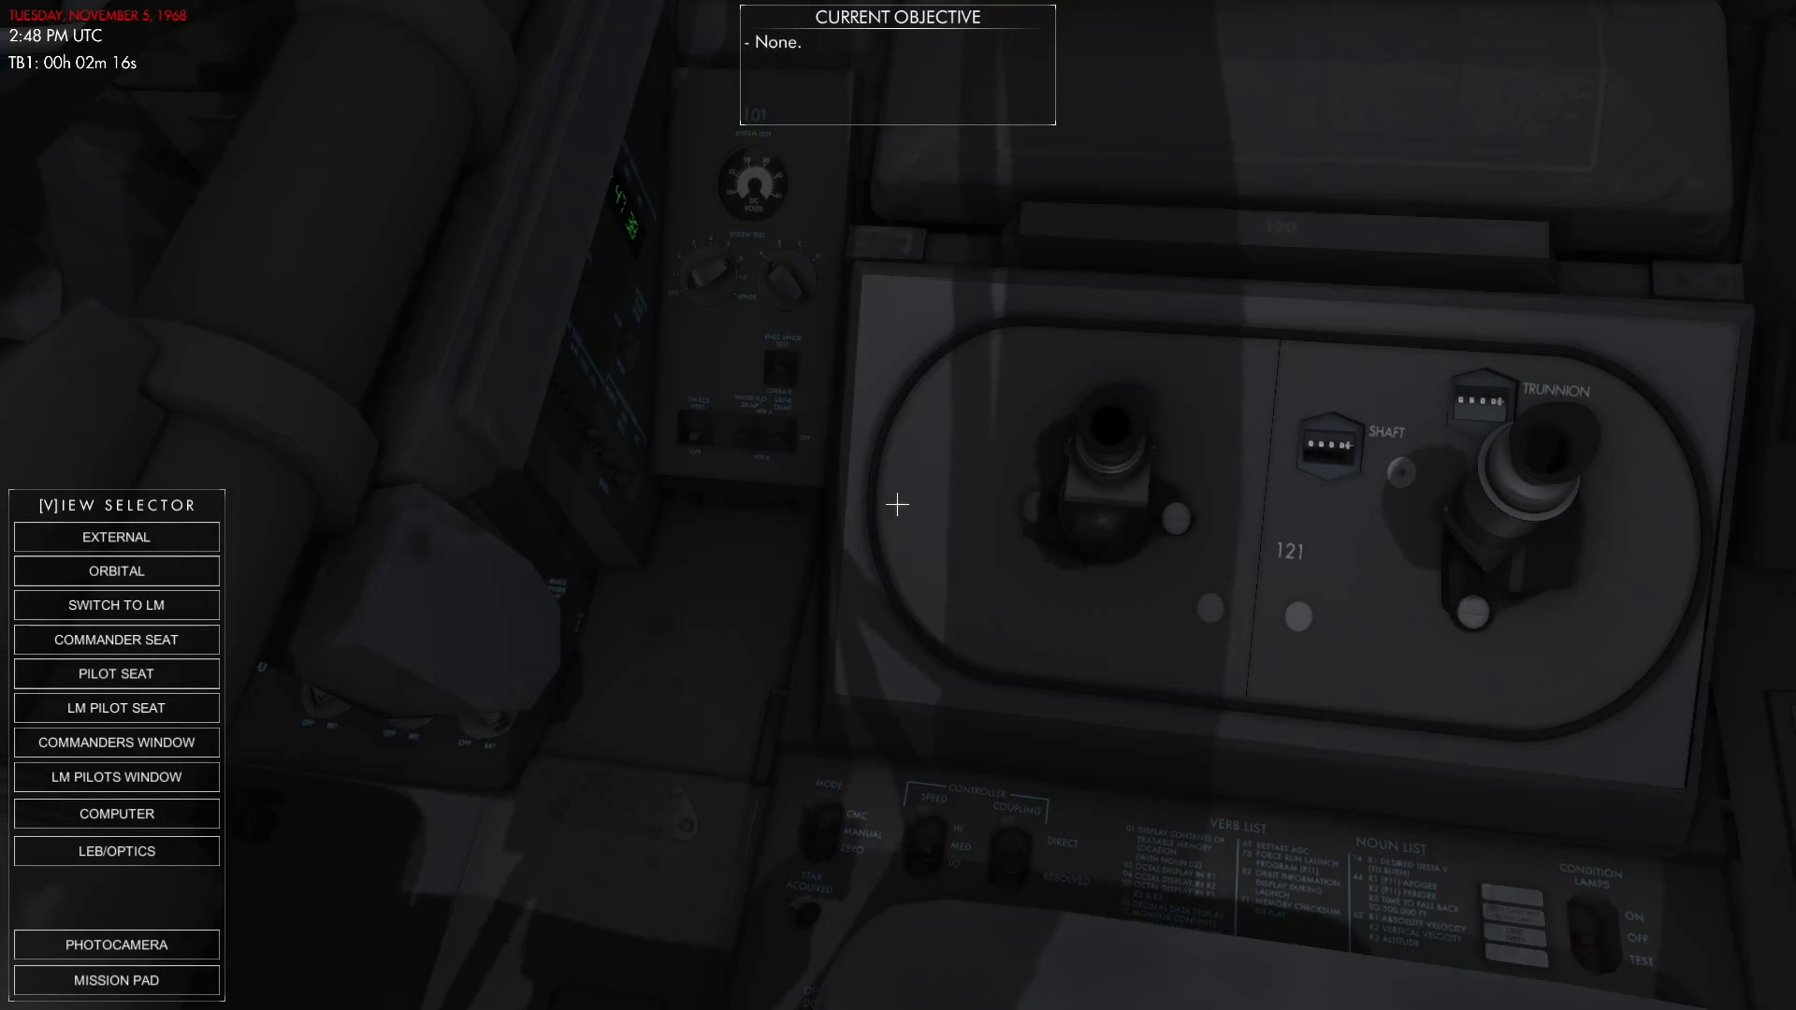
drag(854, 634, 818, 750)
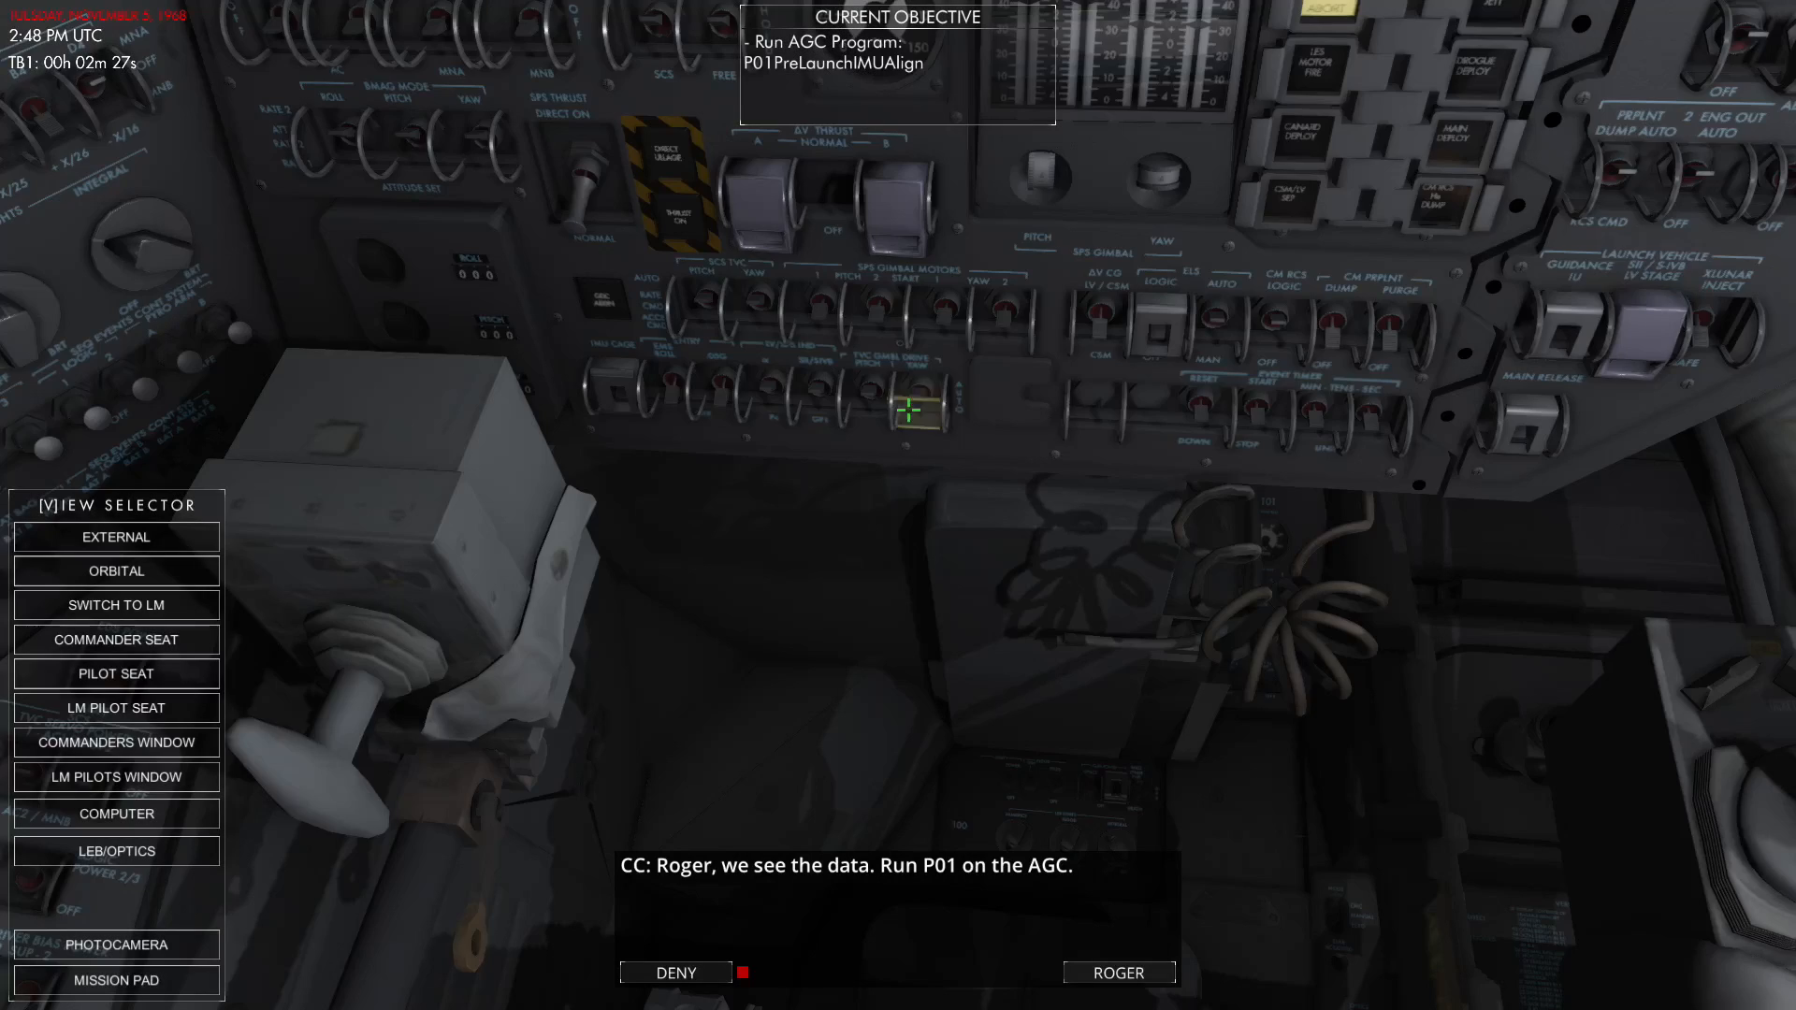
drag(907, 411, 325, 434)
drag(898, 505, 898, 472)
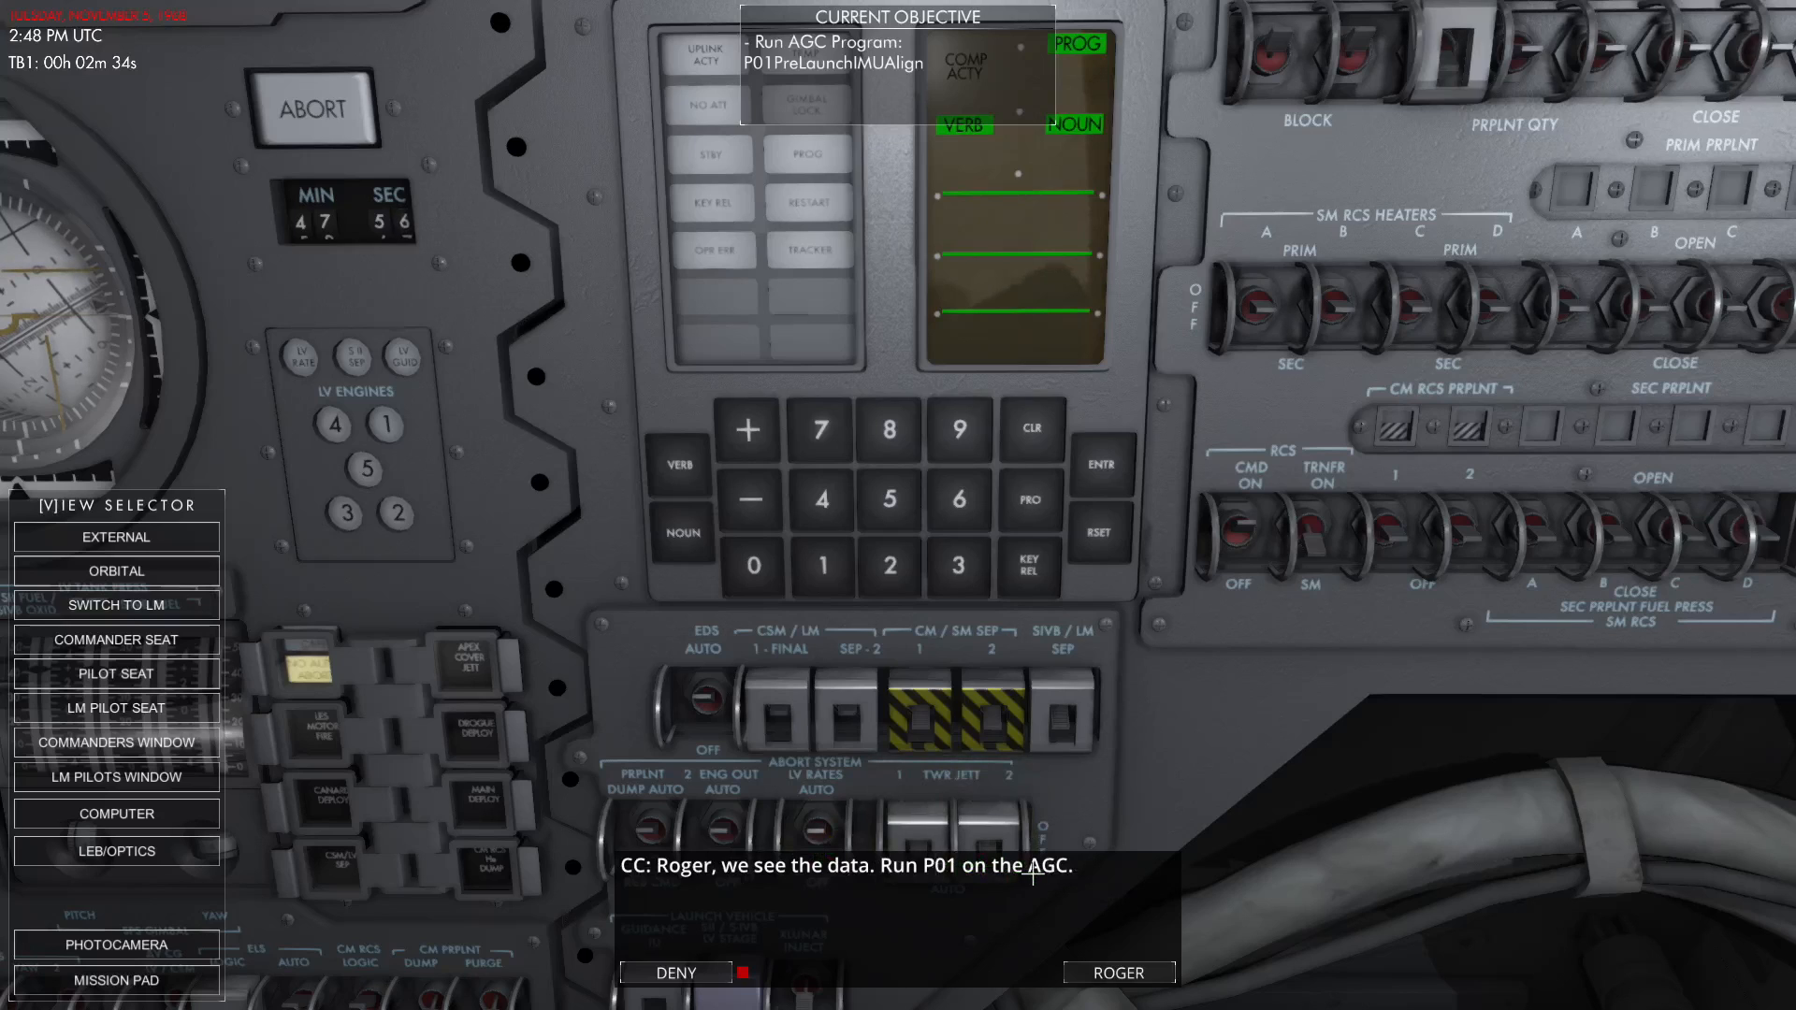
click(1128, 975)
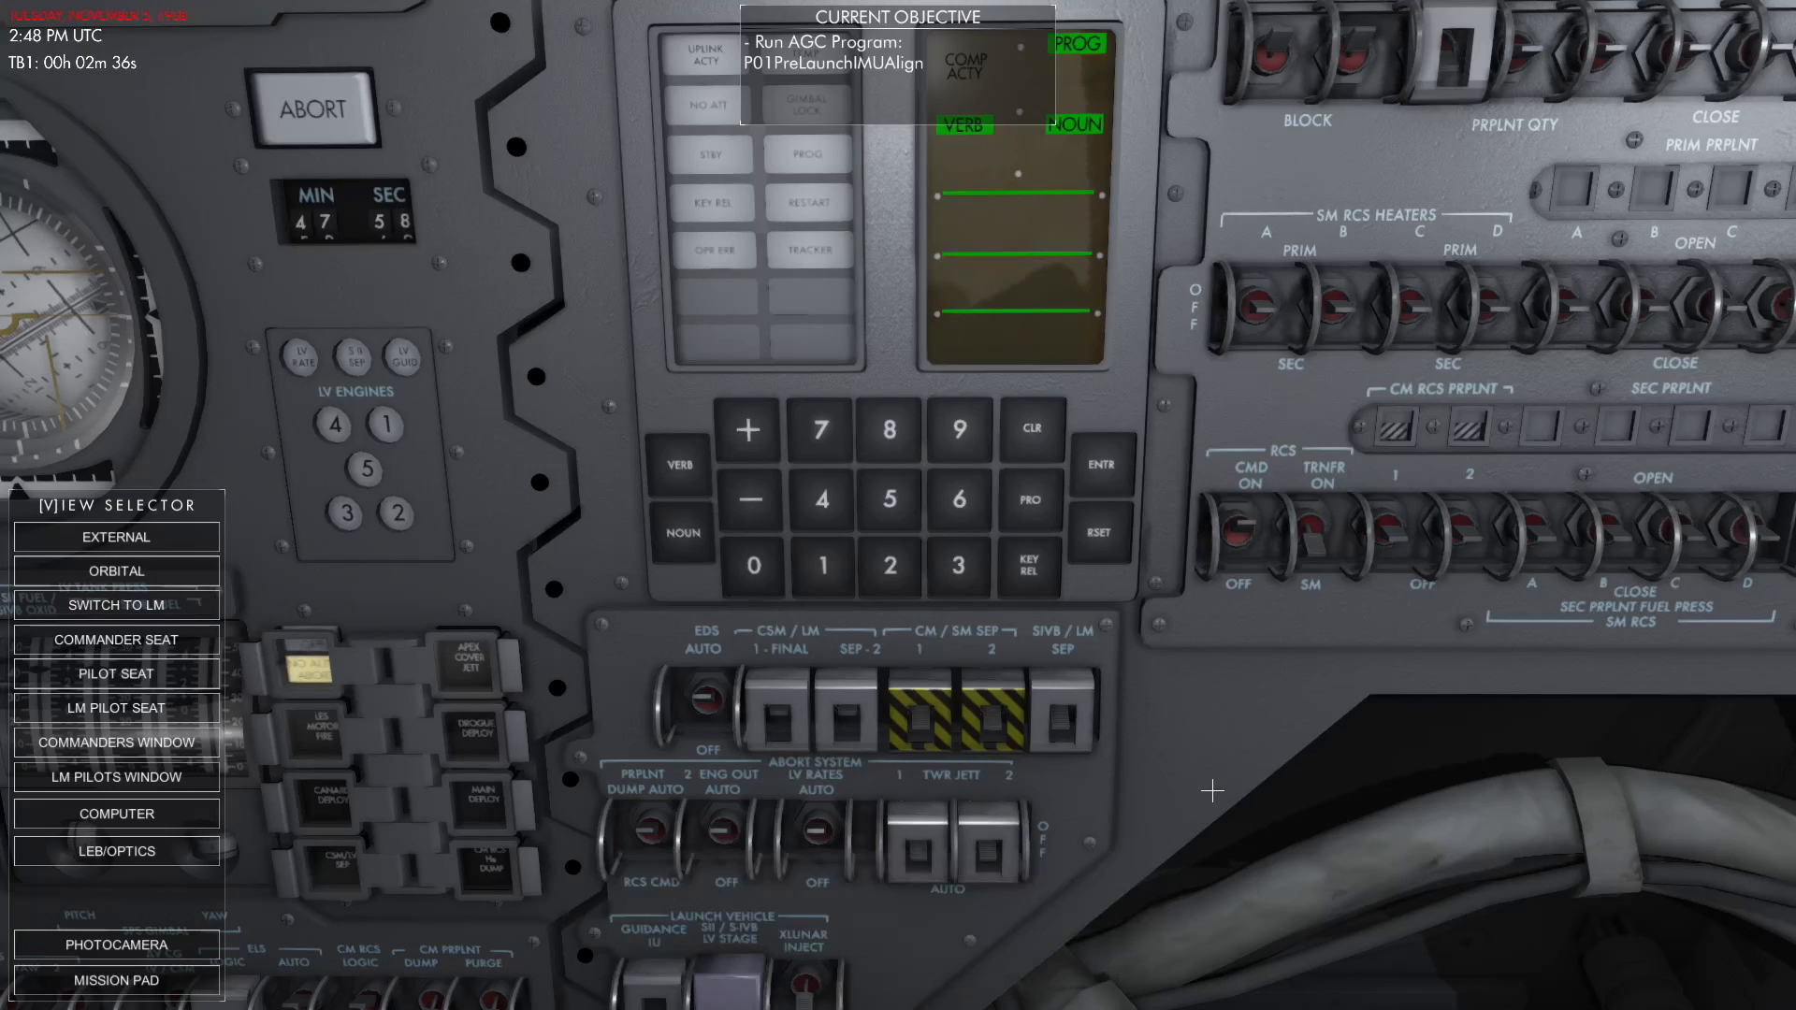
right_click(1212, 790)
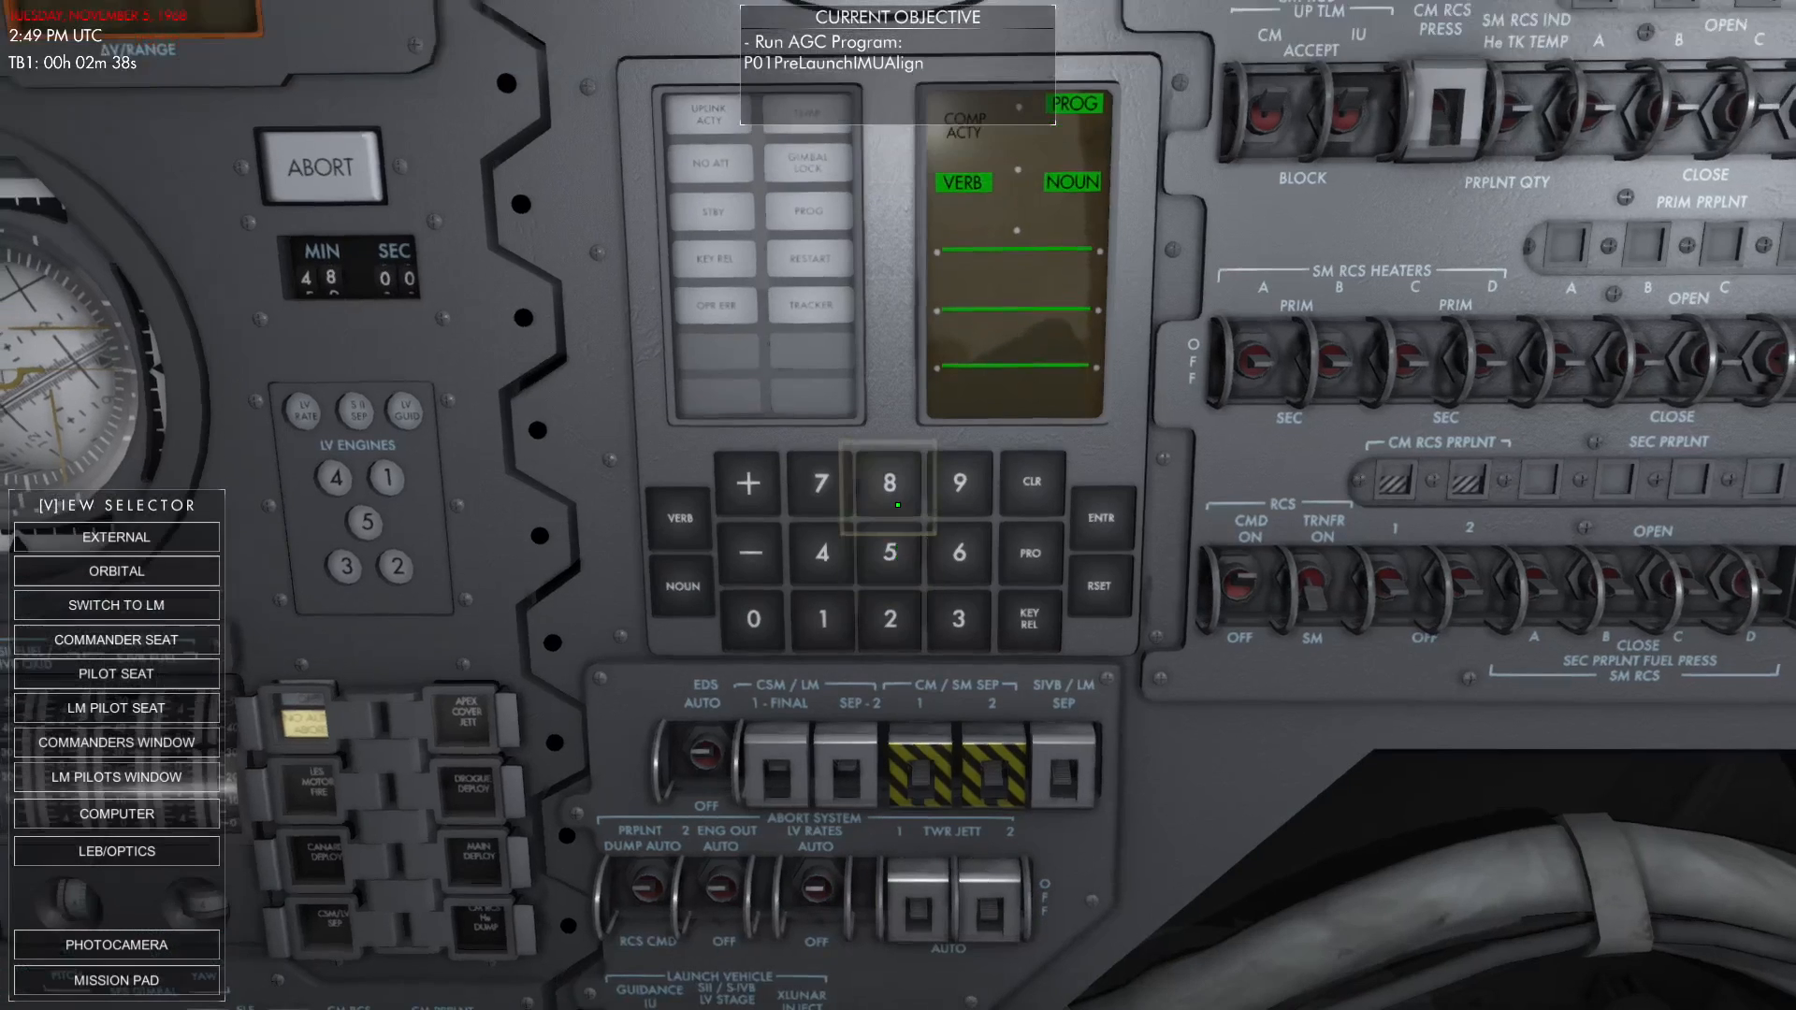
Review the radio transcript in the mission pad and close the pad.
key(m)
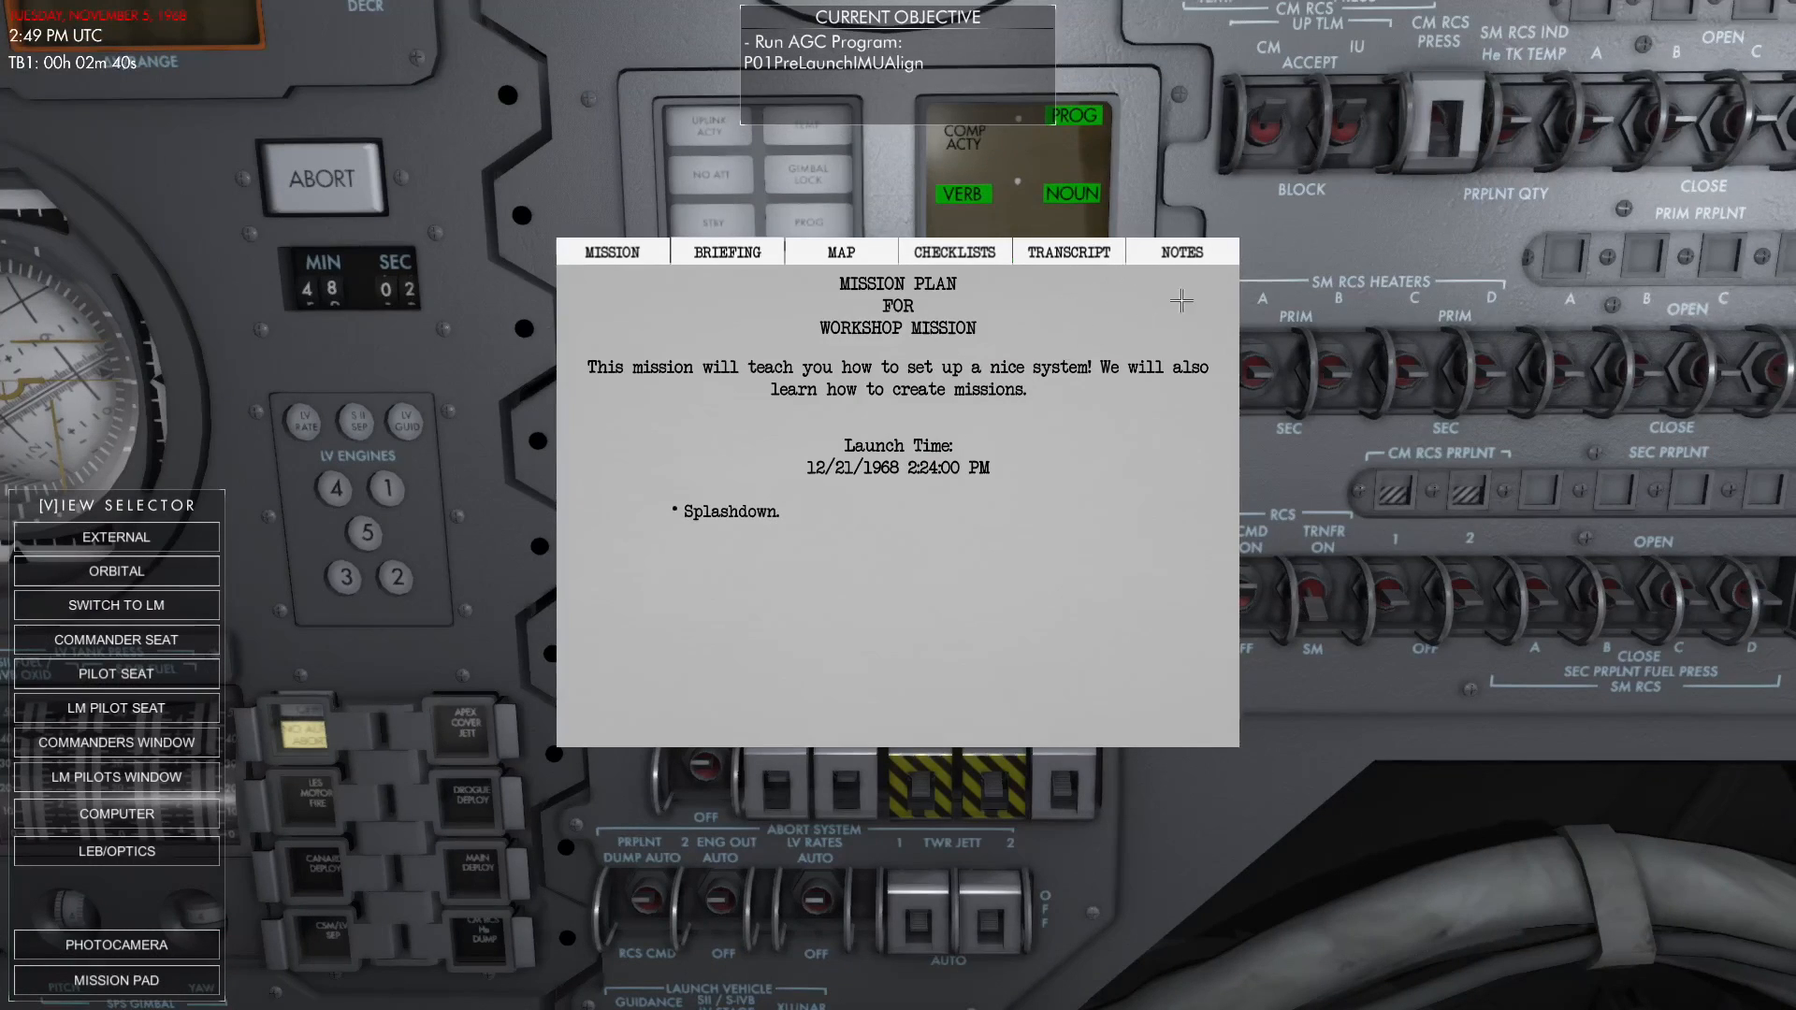
click(1044, 256)
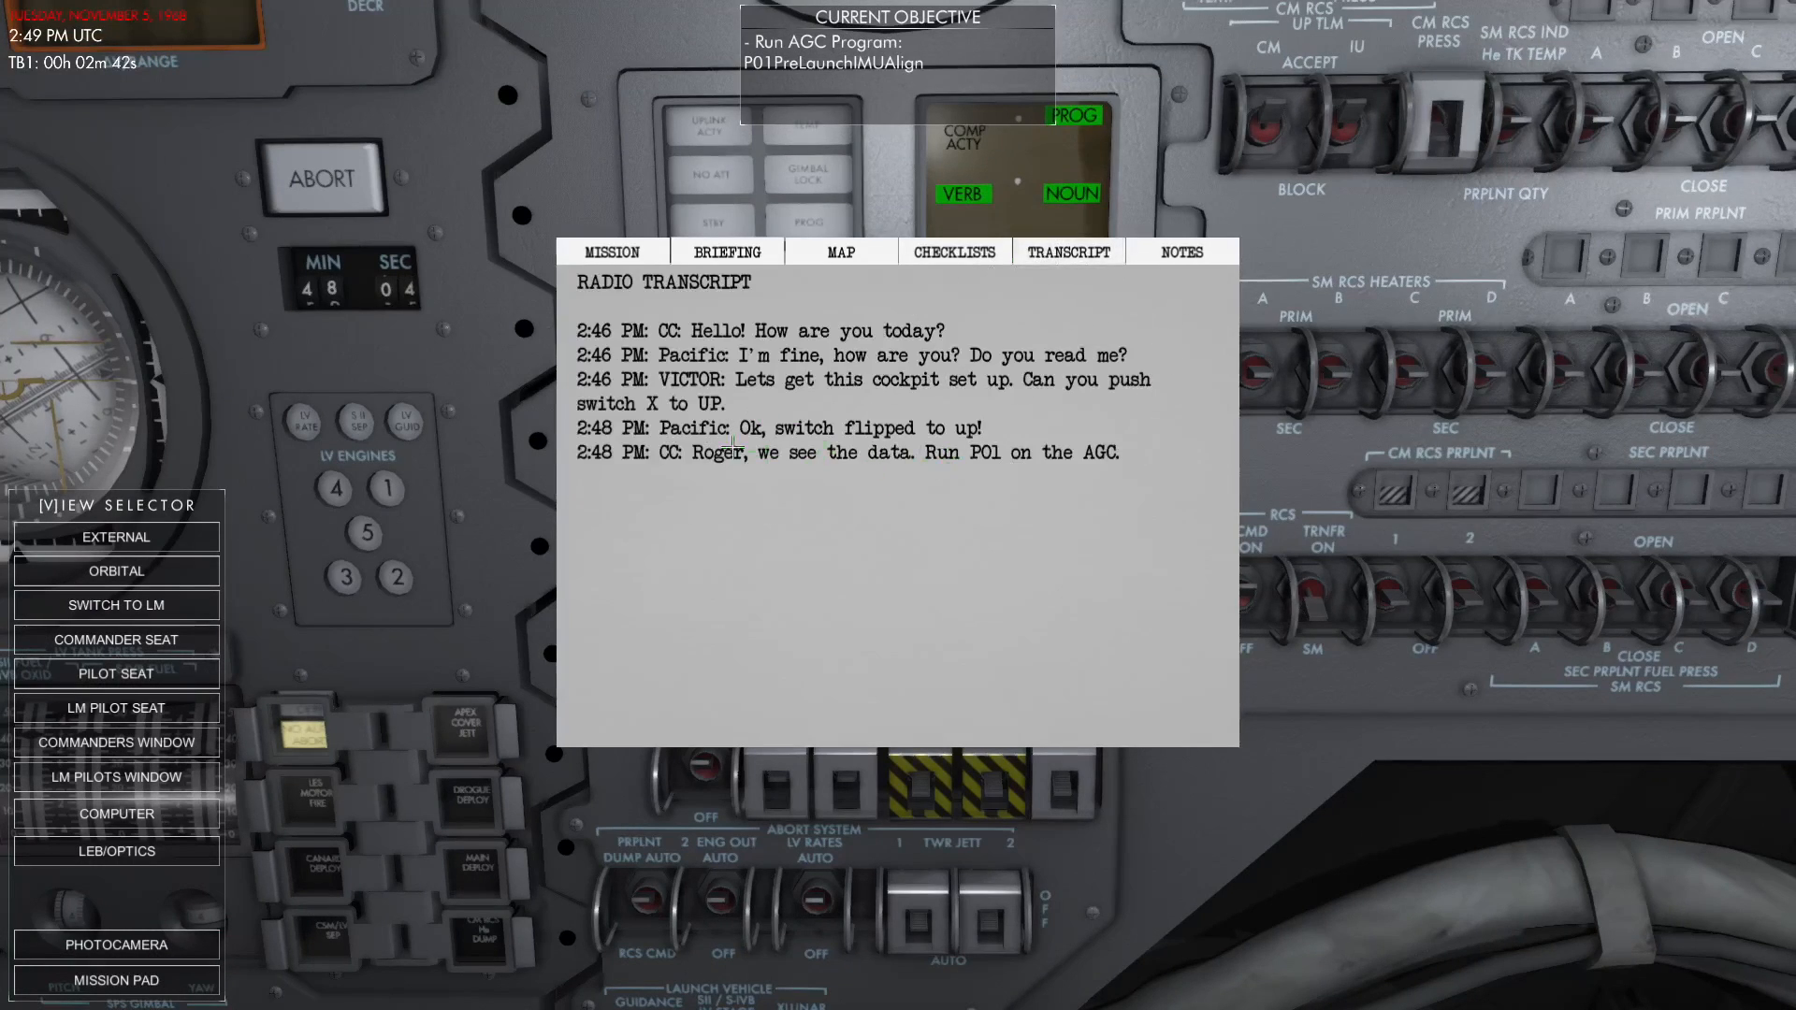
key(m)
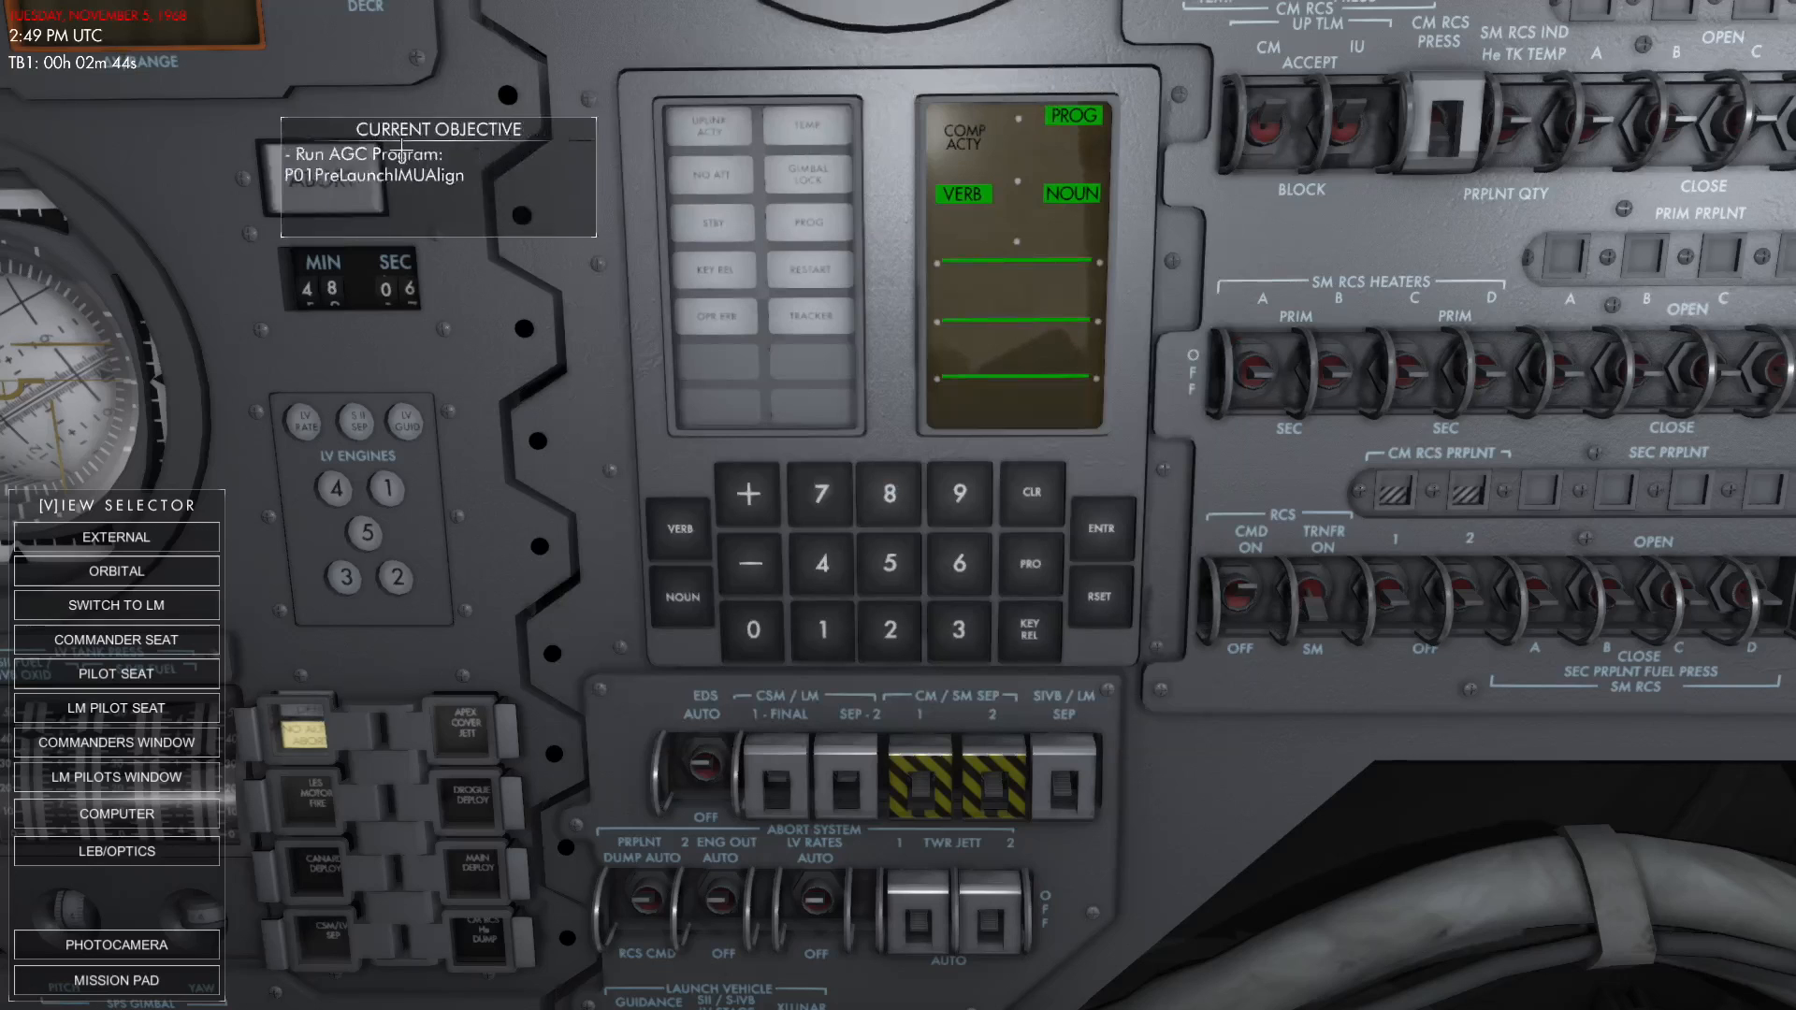
Move the Current Objective box clear of the AGC display and run program 01 with Verb 37.
drag(401, 149, 143, 140)
right_click(521, 335)
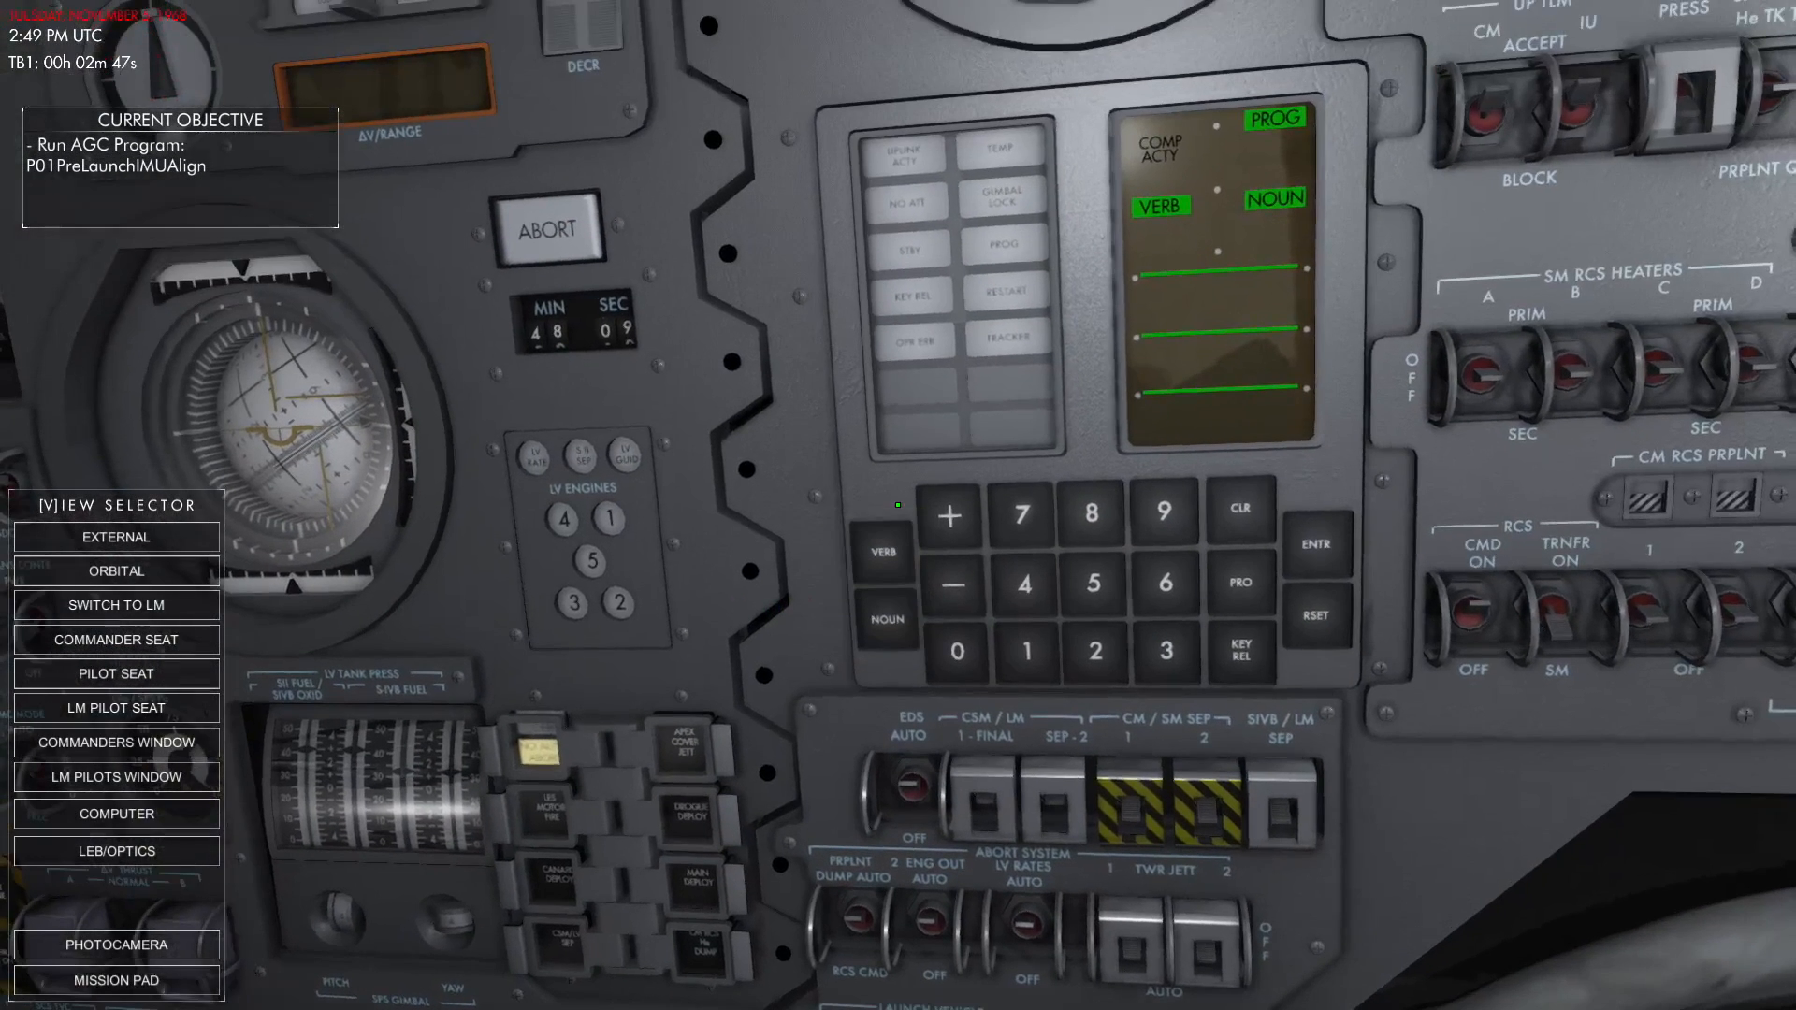
right_click(898, 506)
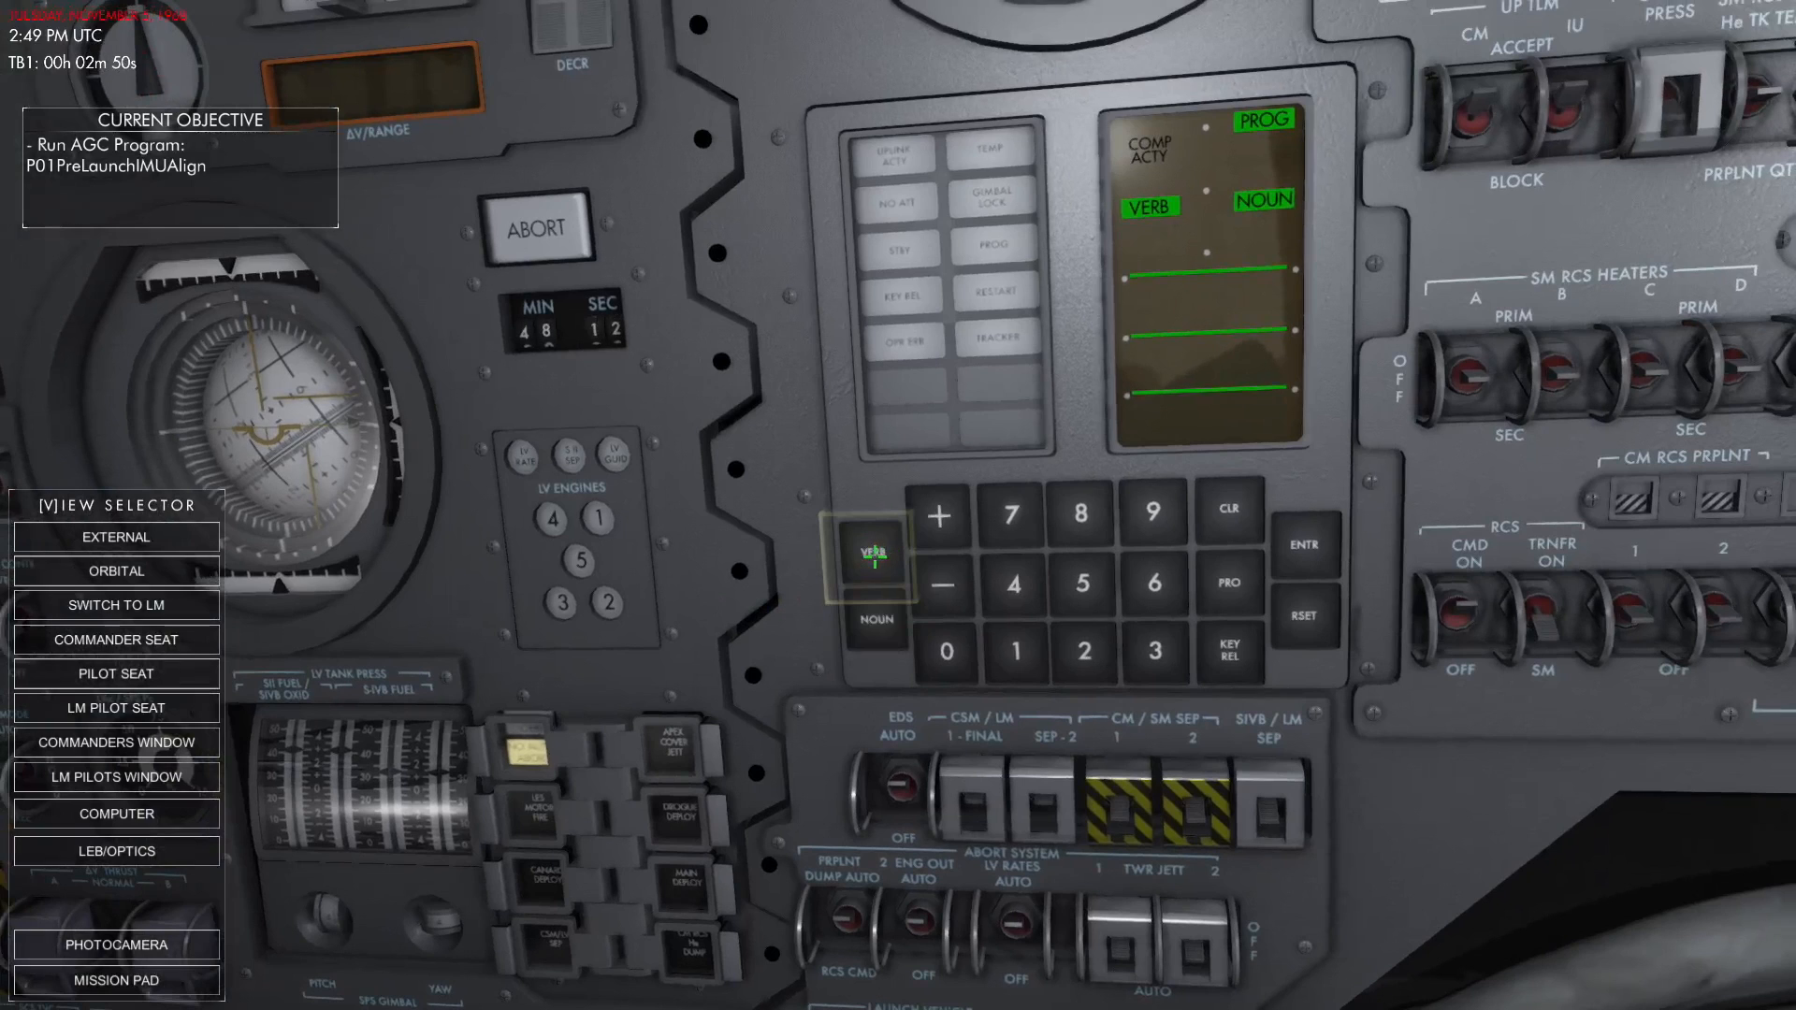
click(1155, 650)
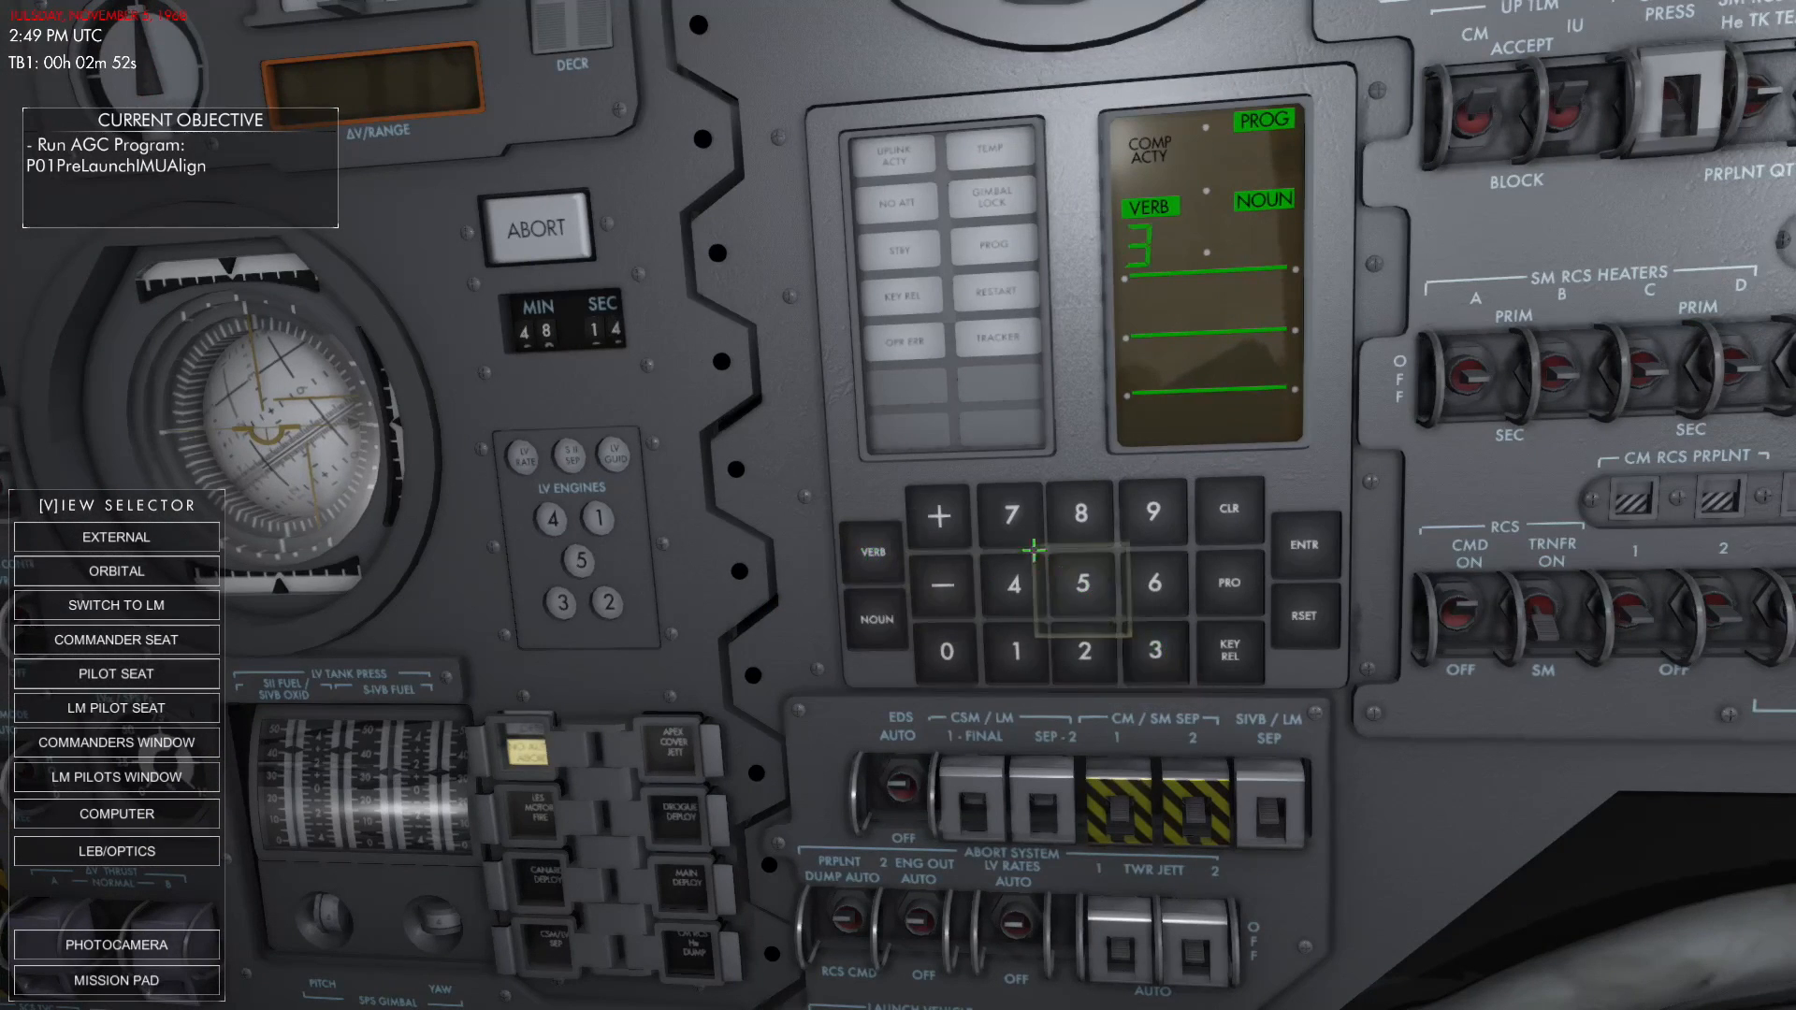
click(1011, 514)
click(1313, 525)
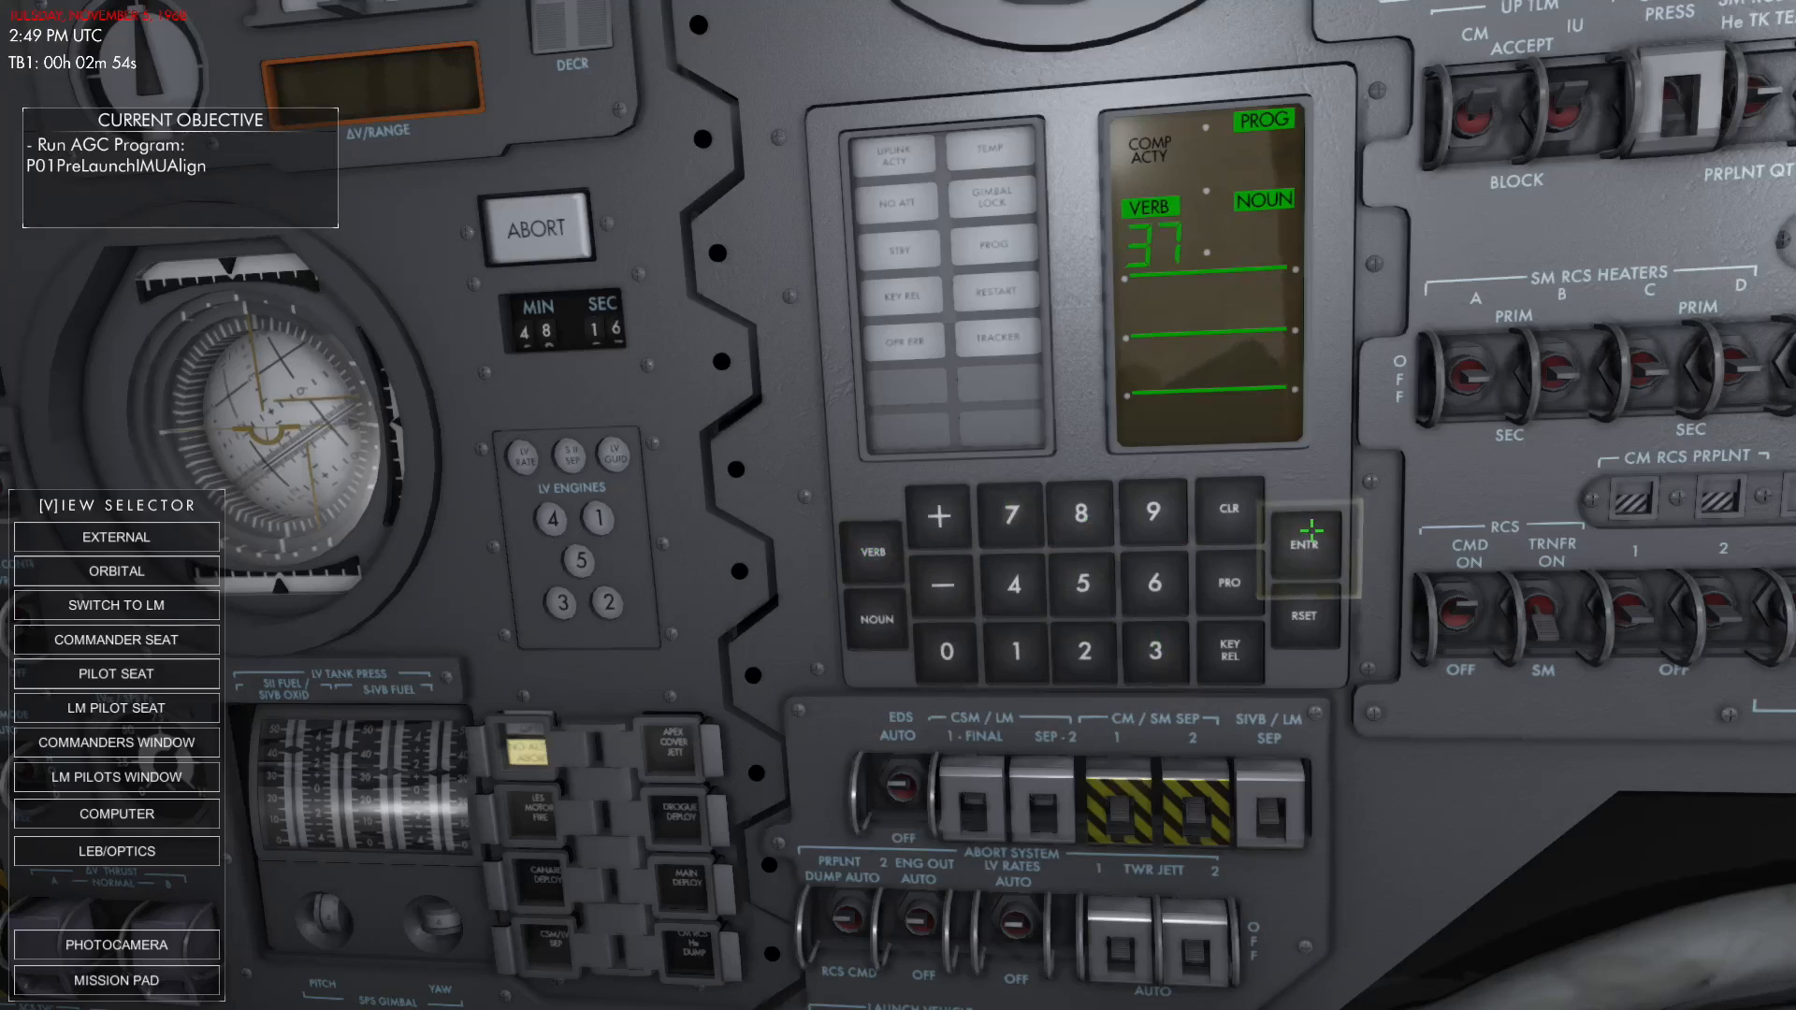
click(947, 651)
click(1011, 652)
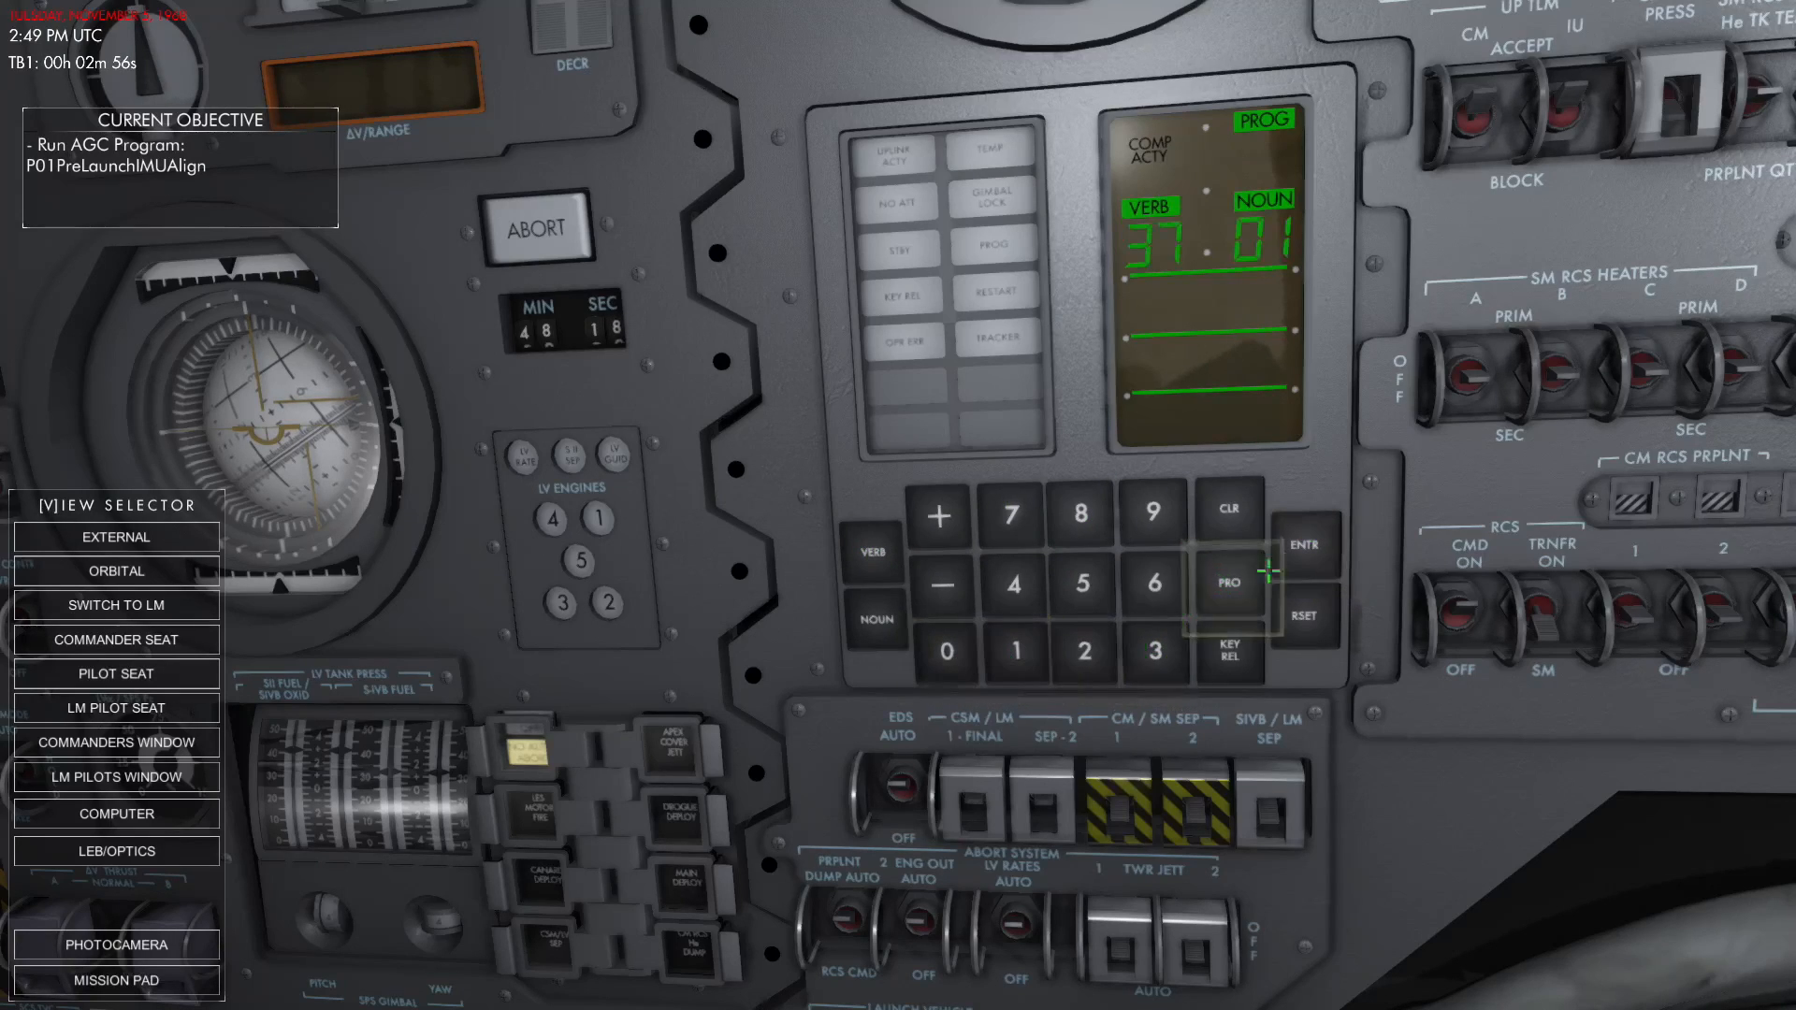
click(1261, 564)
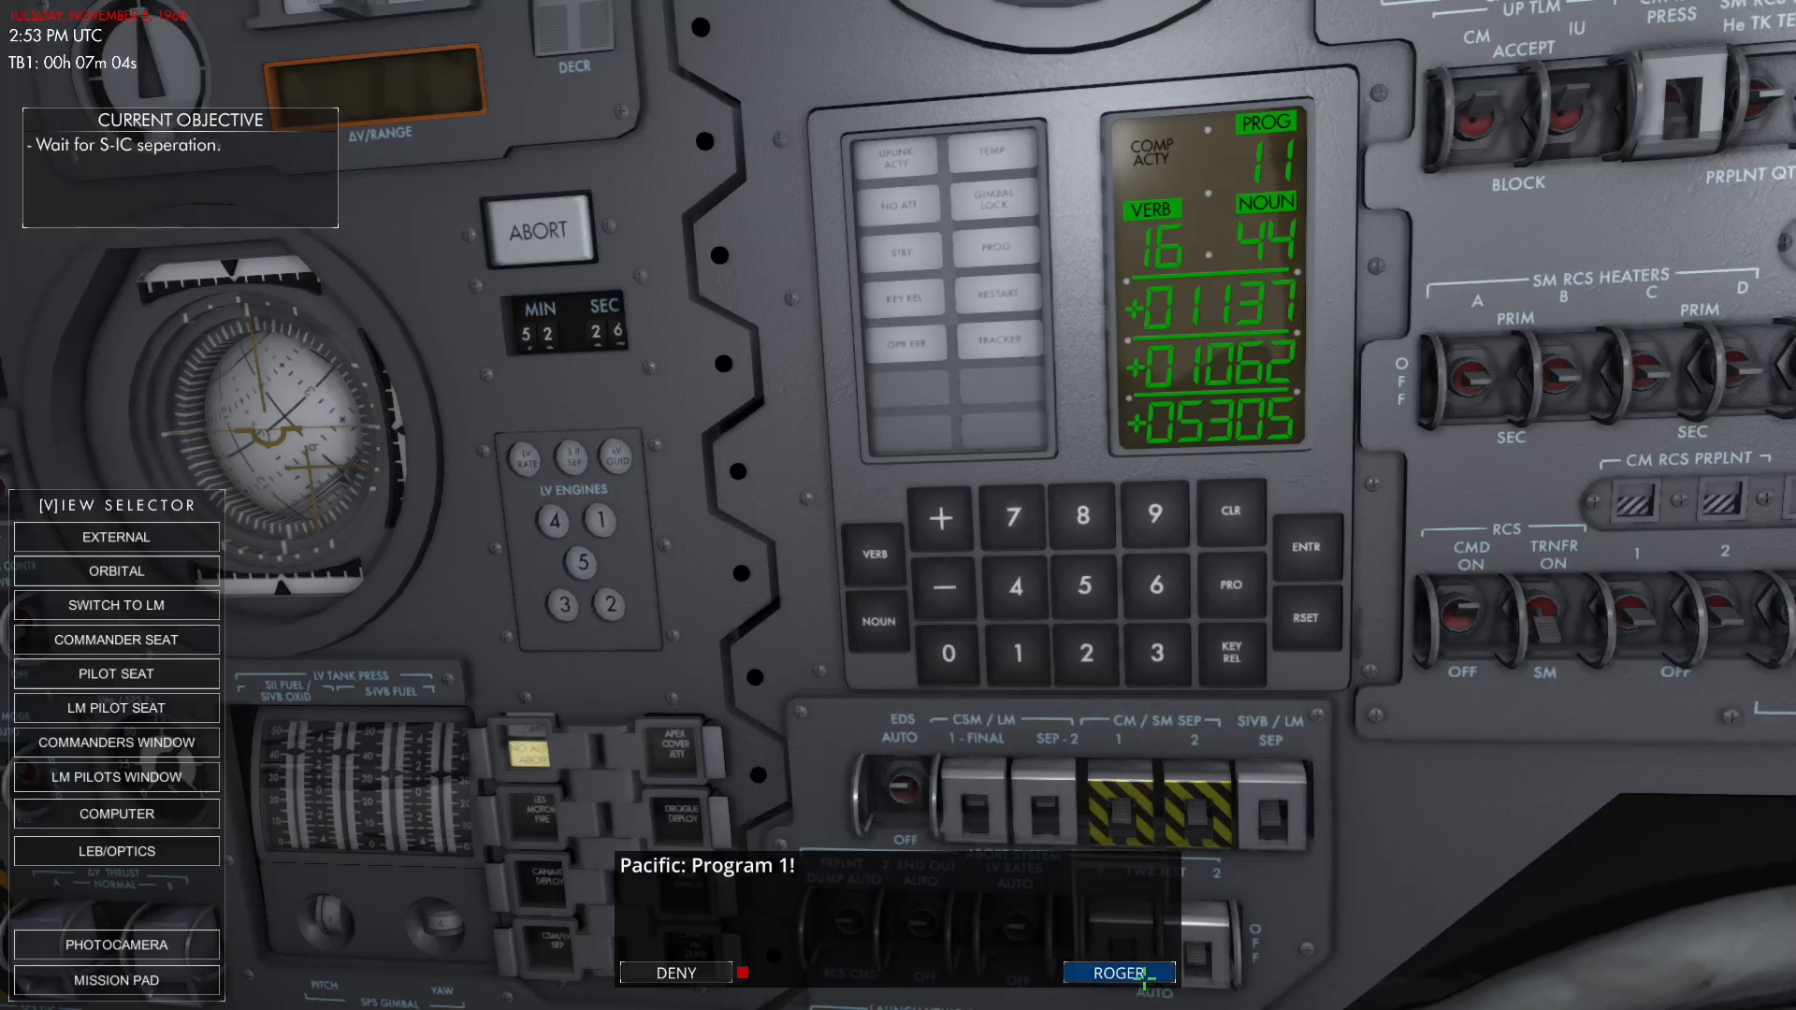
Acknowledge the Program 1 radio call and leave the flight for the Apollo Mission Editor.
click(1120, 973)
key(Escape)
click(478, 541)
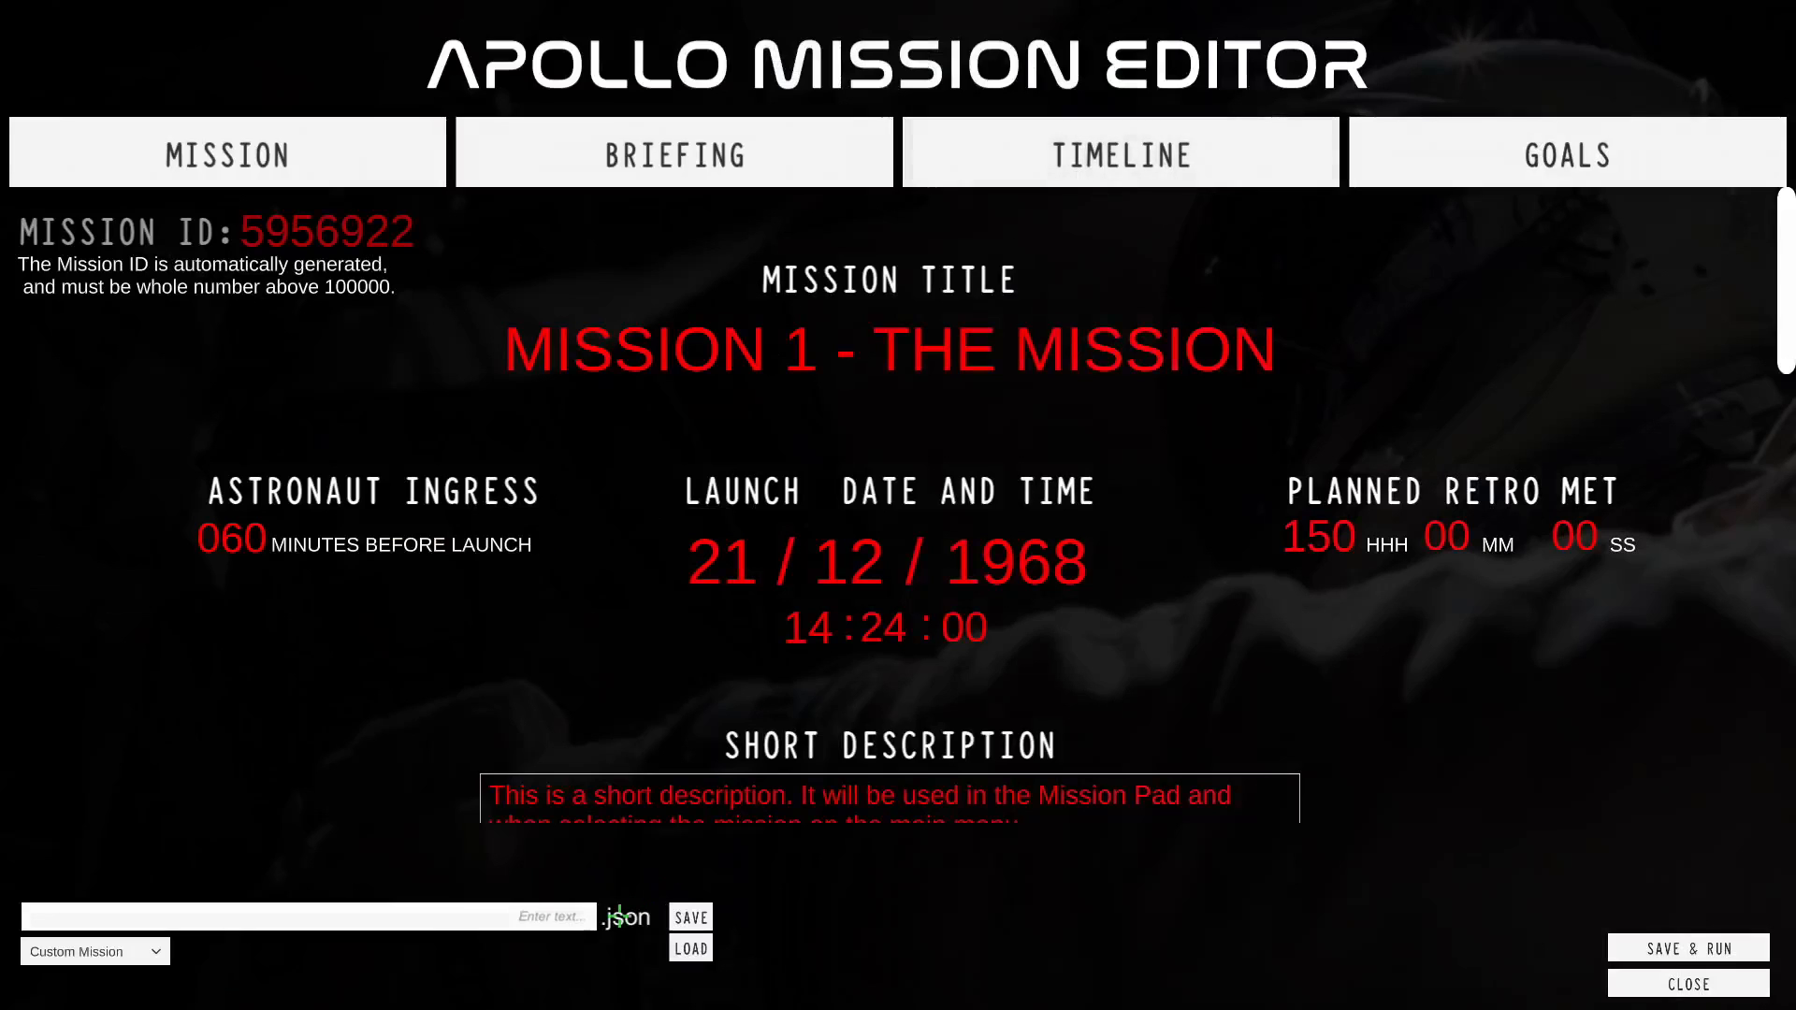
Load the custom mission file workshopMission into the mission editor.
click(559, 919)
text(w)
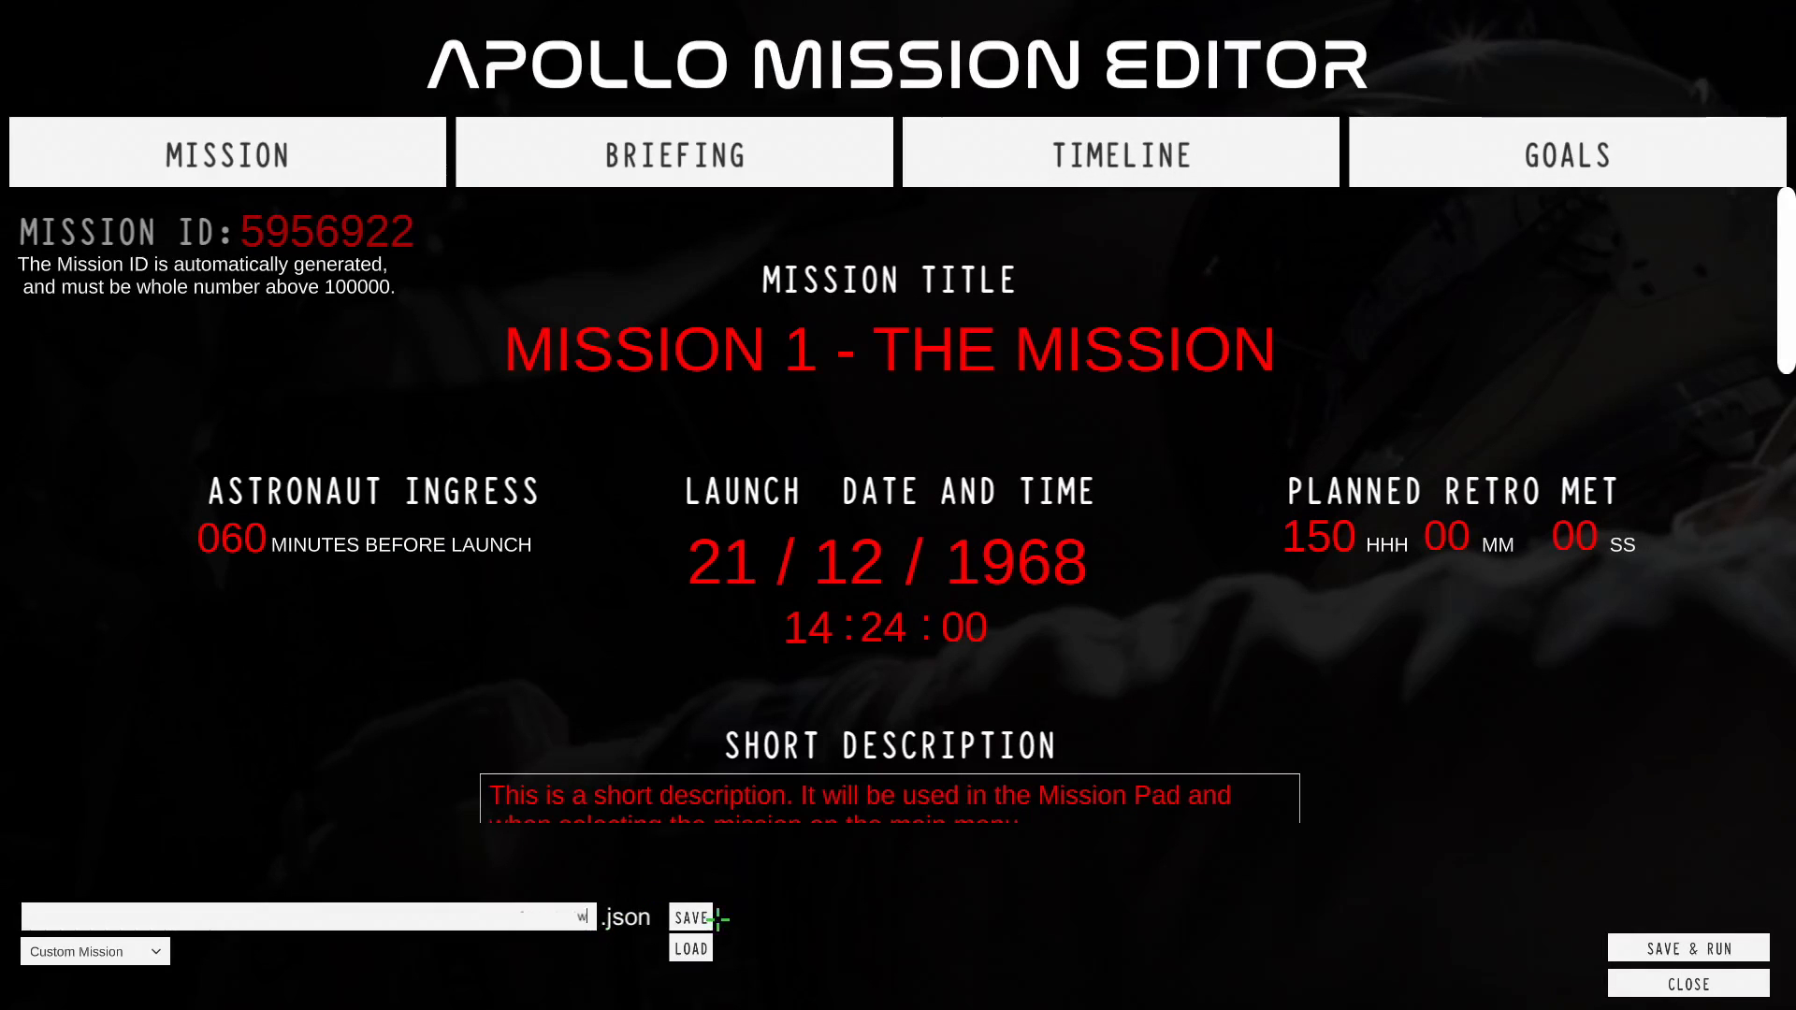
key(BackSpace)
text(workshopMission)
click(692, 947)
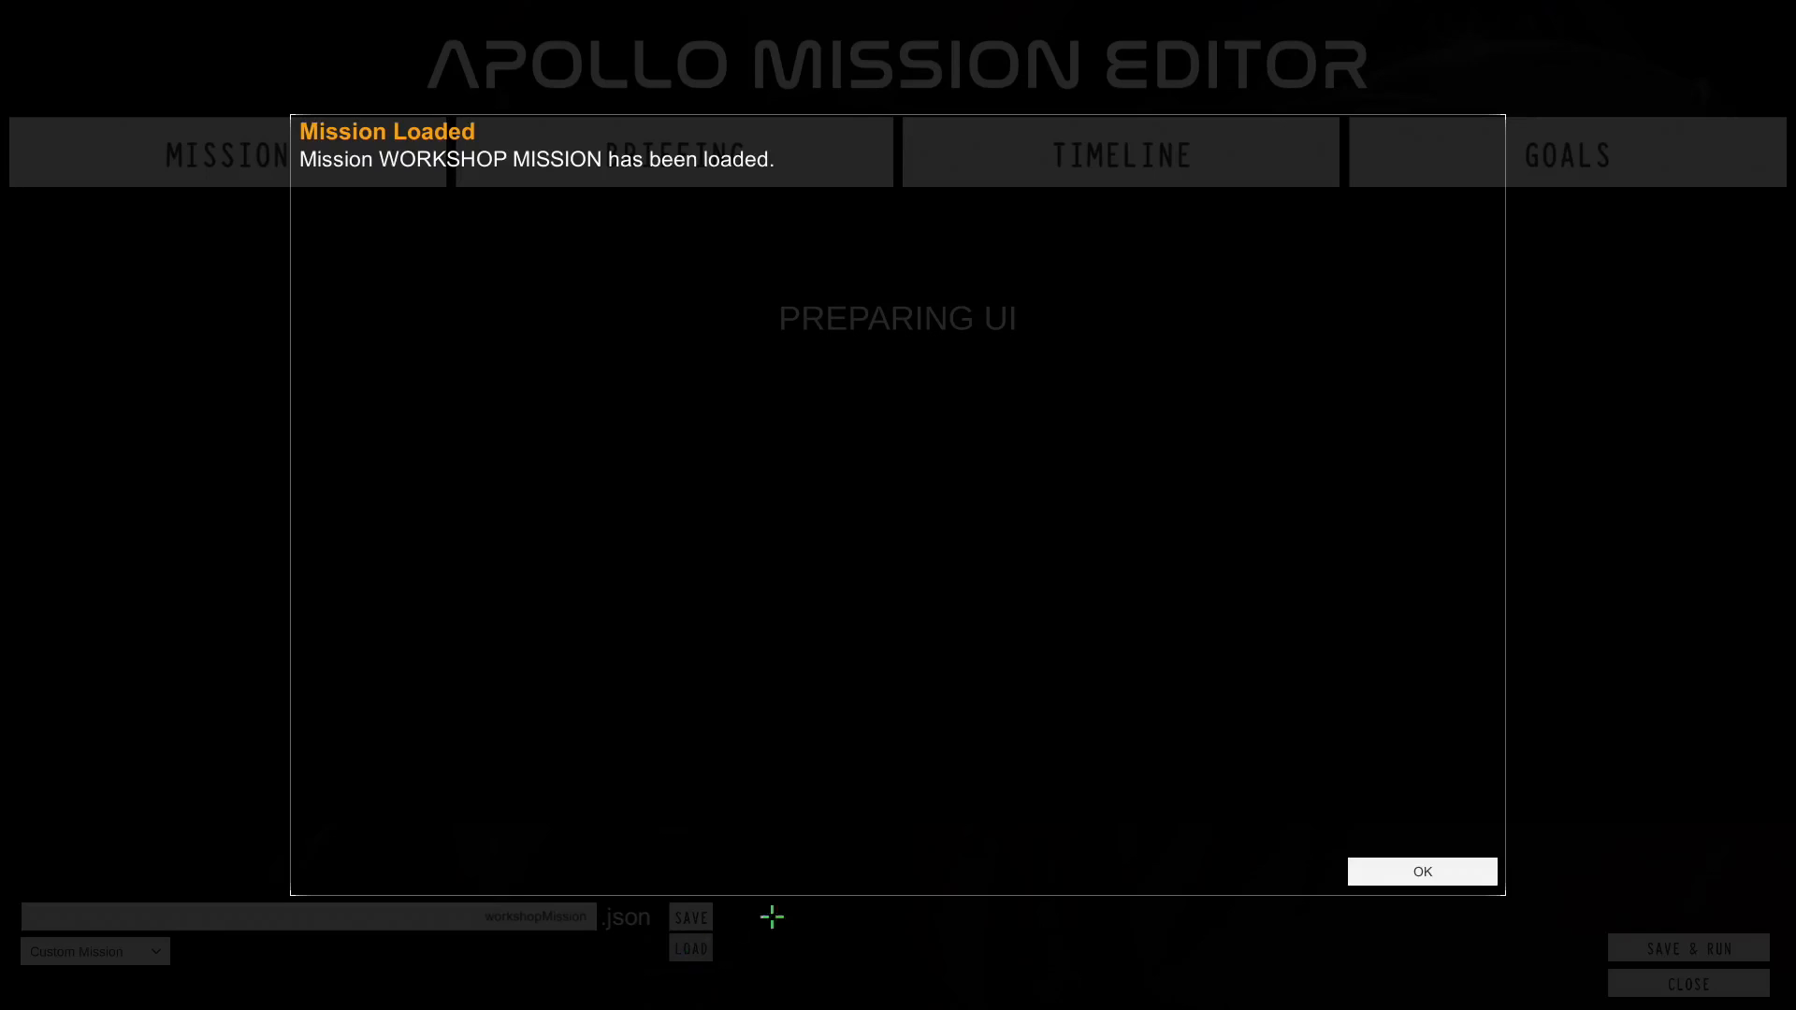
click(1432, 878)
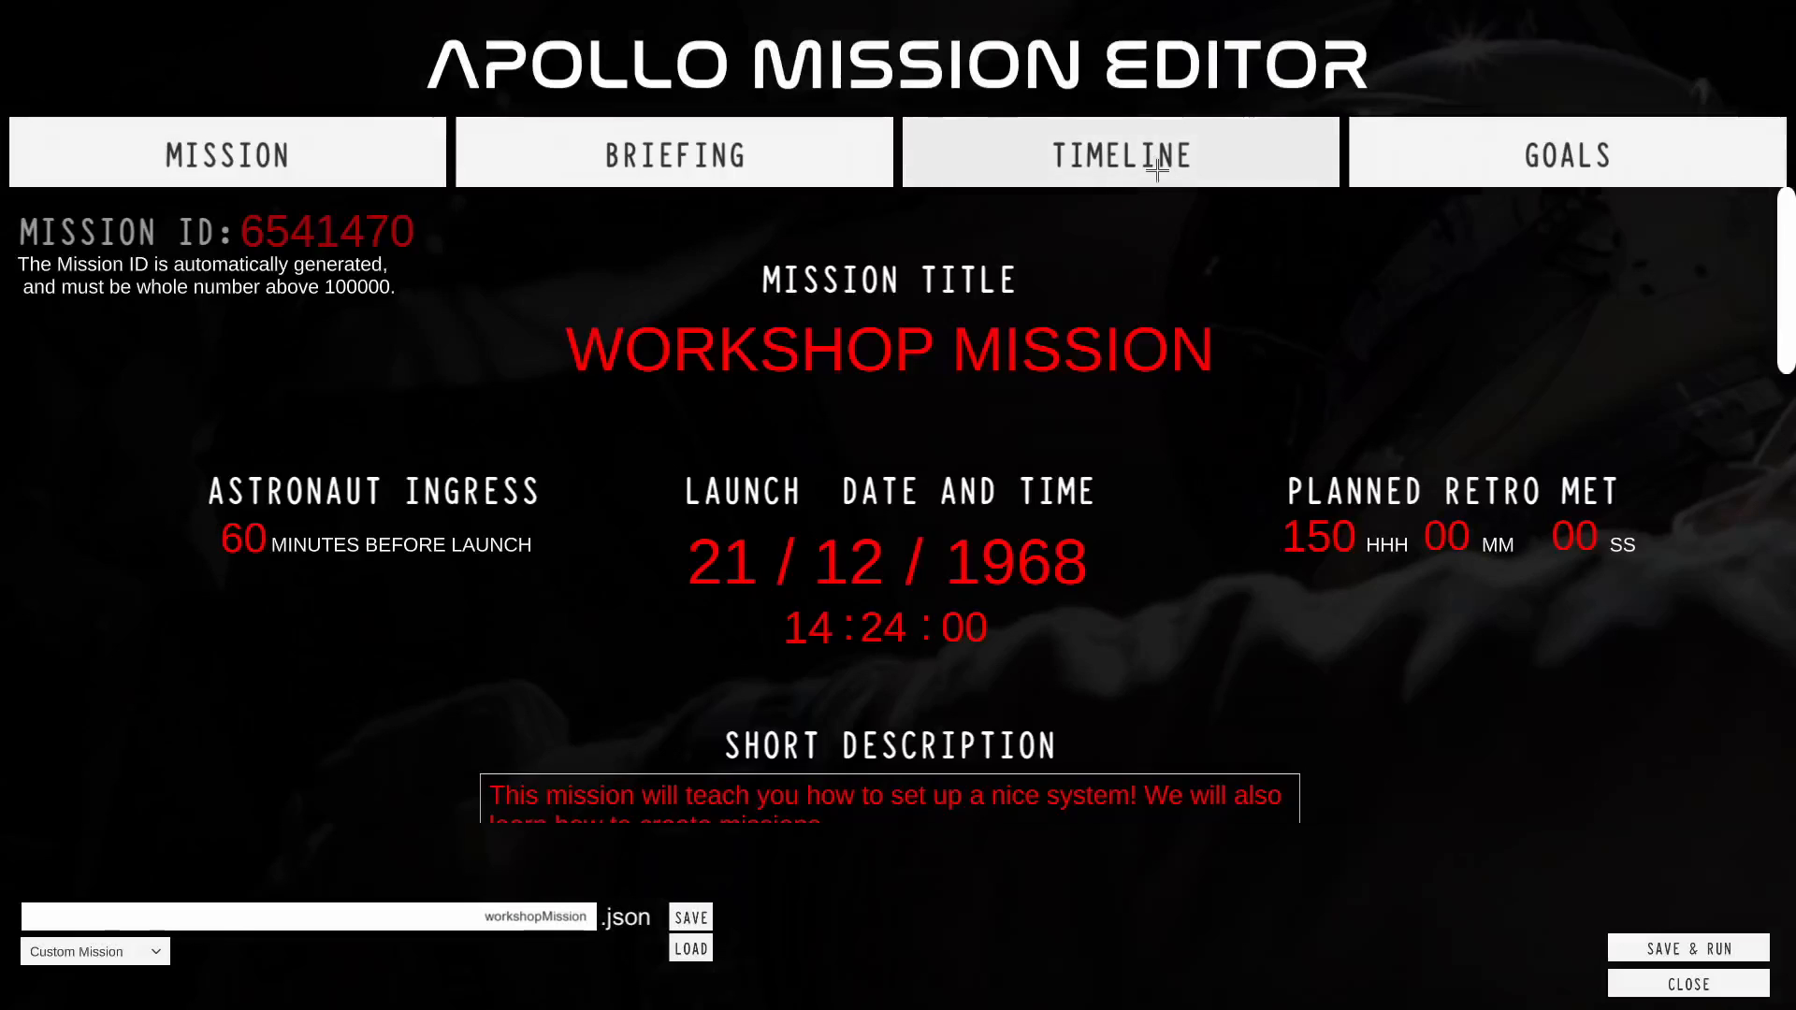
Review the conditions of the "Program 1!" event and the MCC "Run P01 on the AGC" event in the timeline.
click(1138, 169)
scroll(617, 561, down, 2)
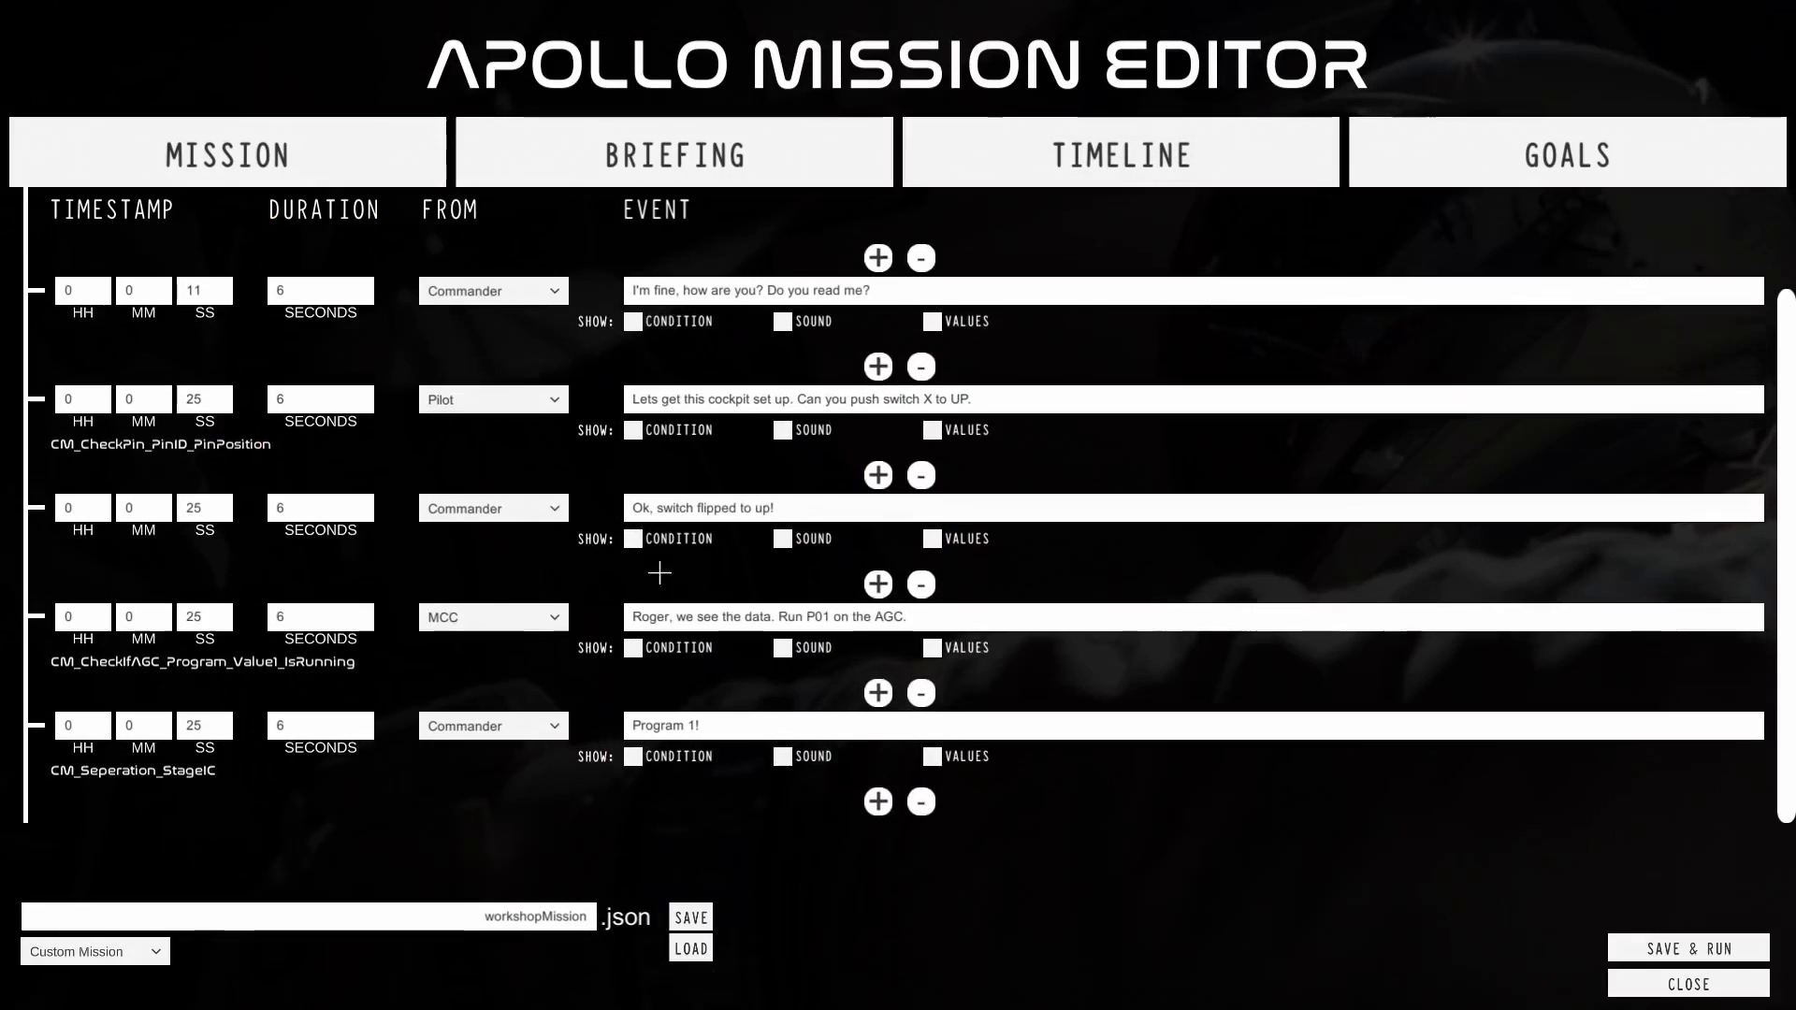
click(633, 763)
scroll(472, 700, down, 3)
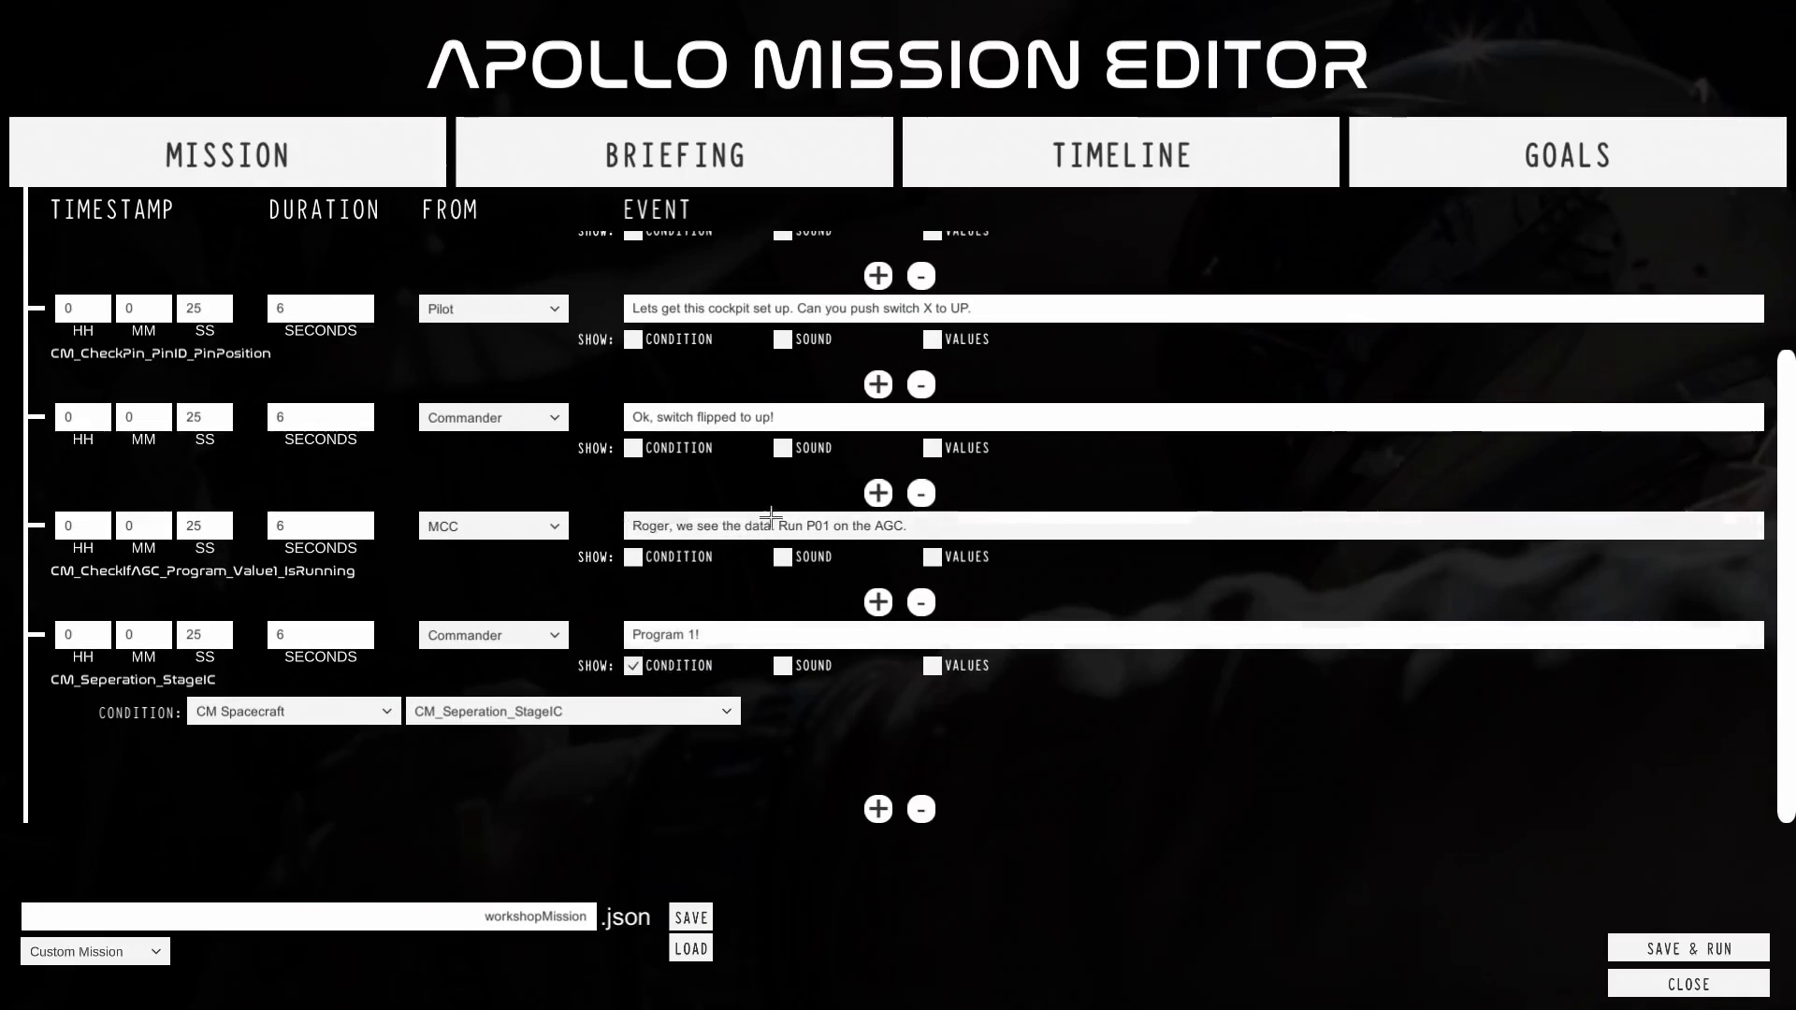
click(633, 557)
scroll(603, 508, down, 1)
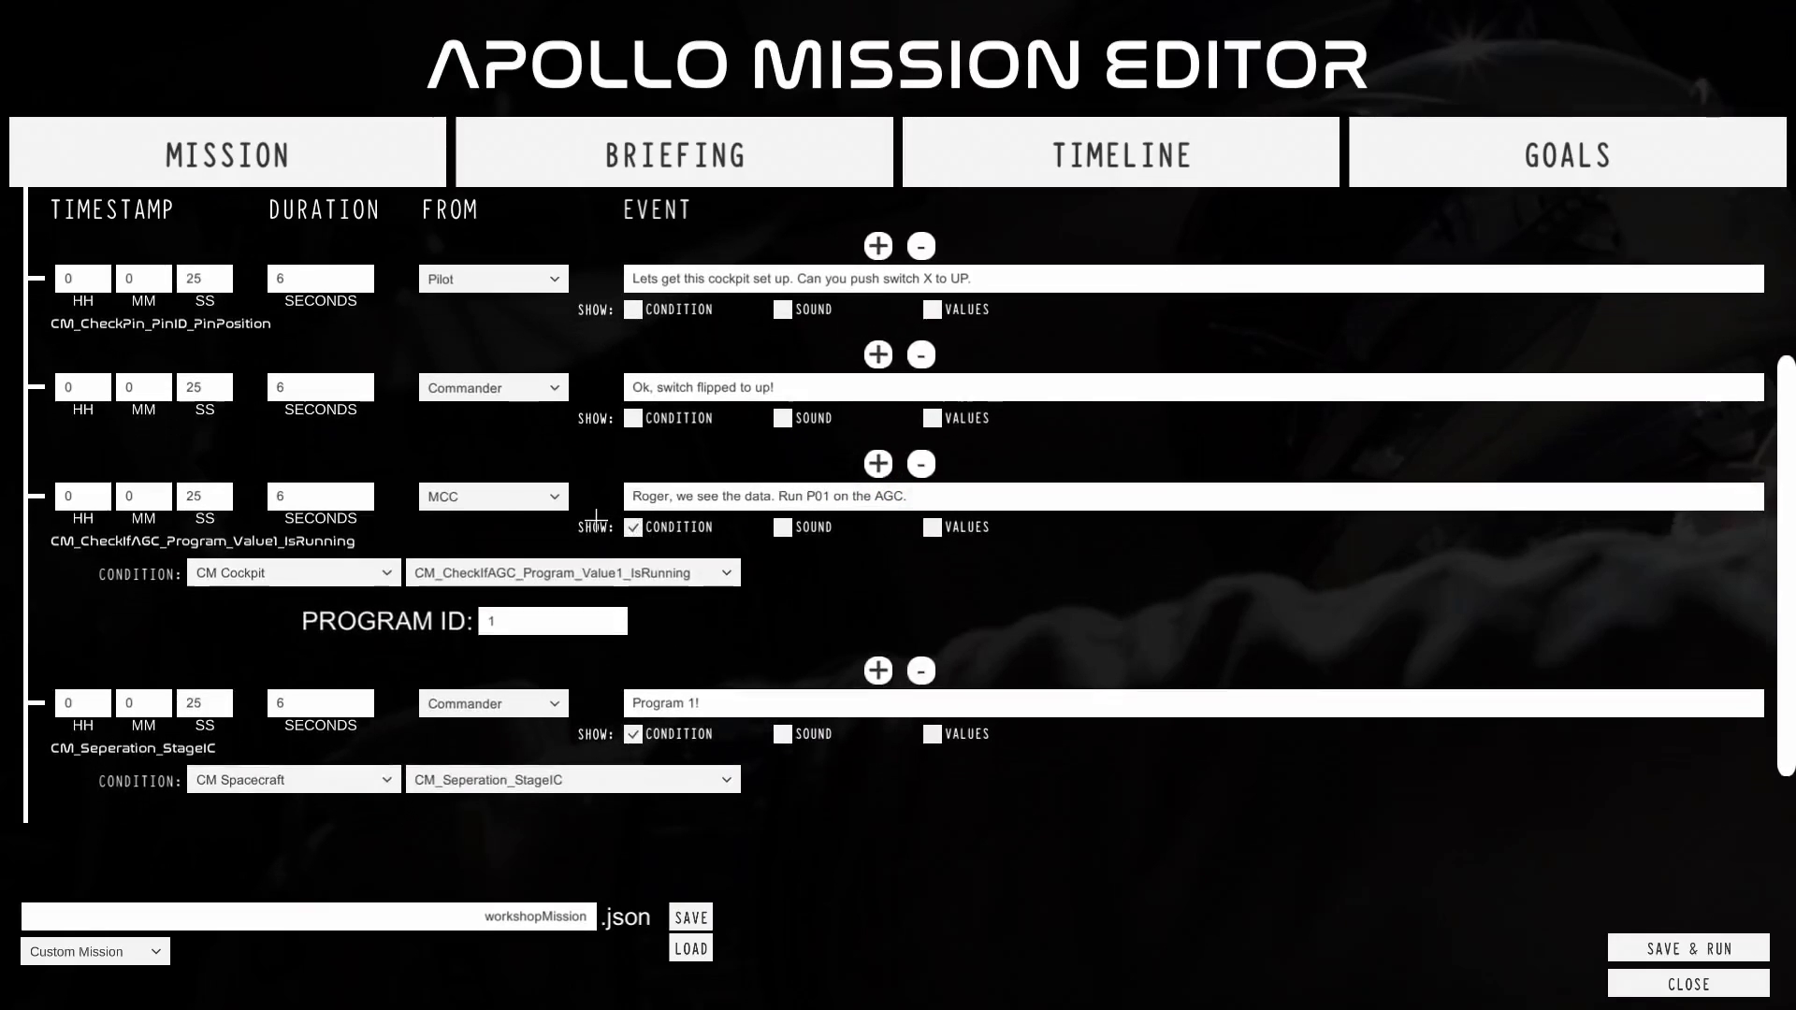
click(640, 532)
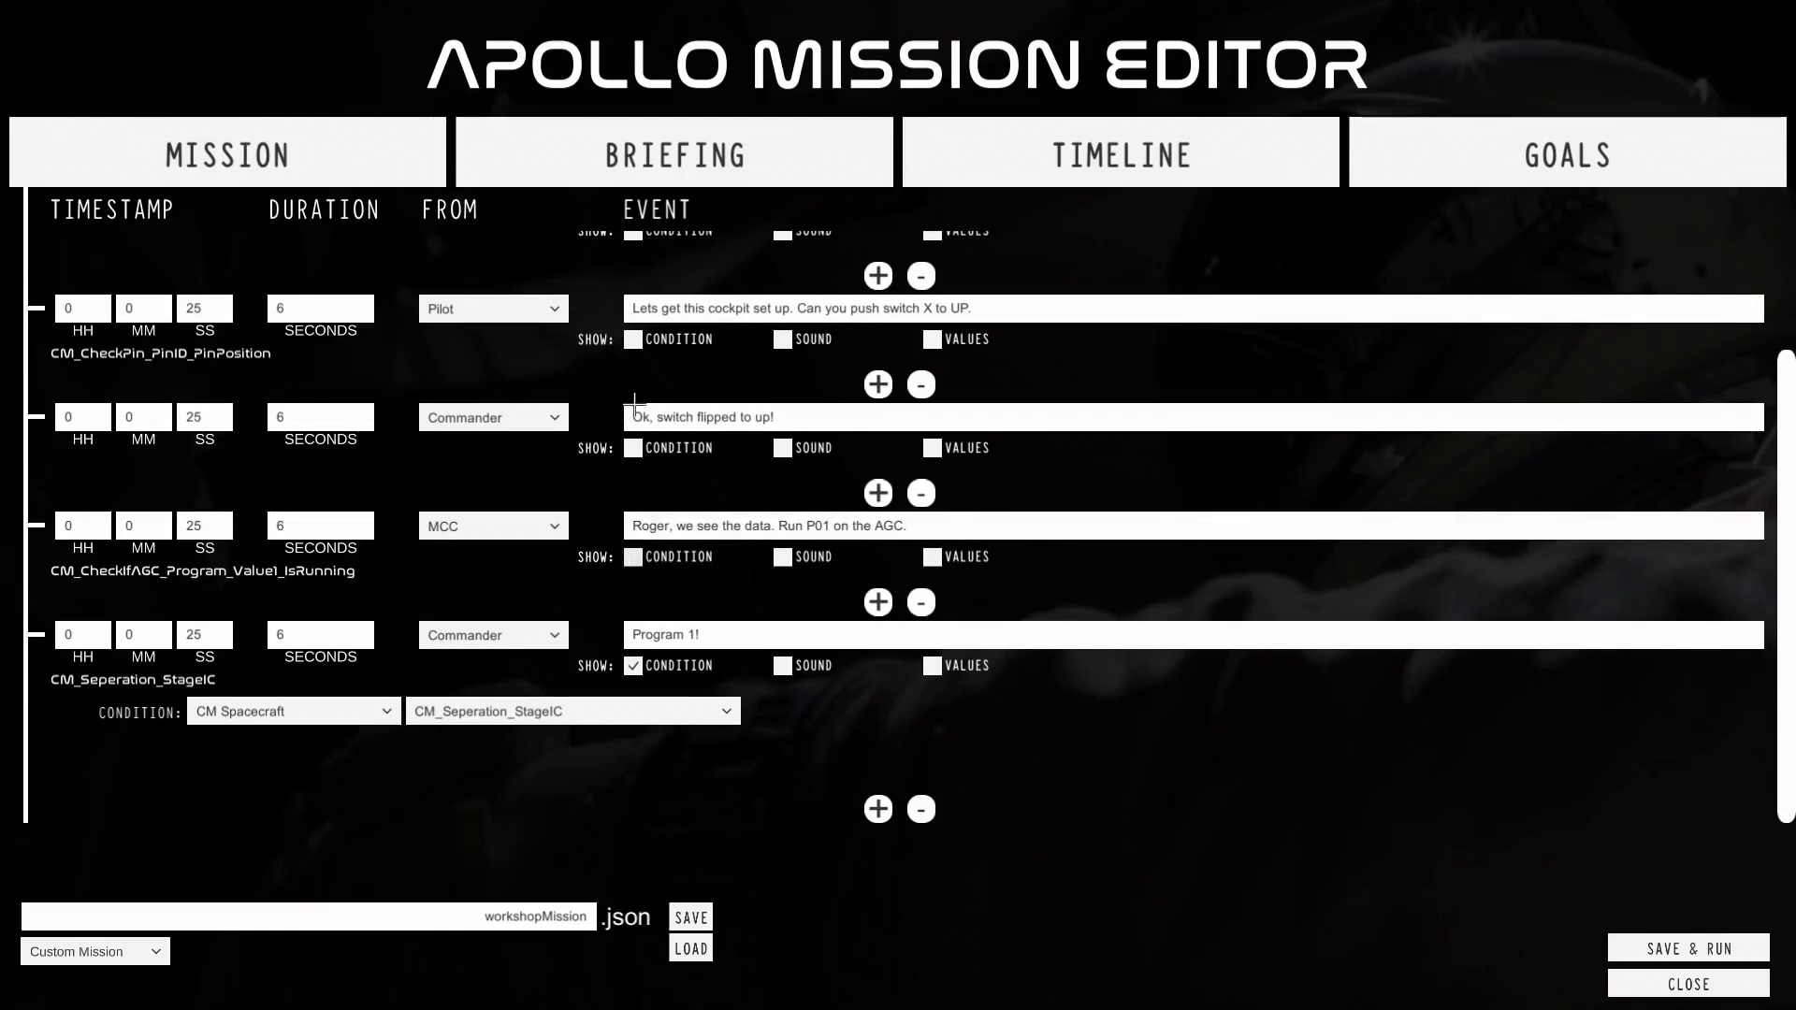
Examine the MCC message about running P01 and the condition settings of the "Ok, switch flipped to up!" event.
click(643, 526)
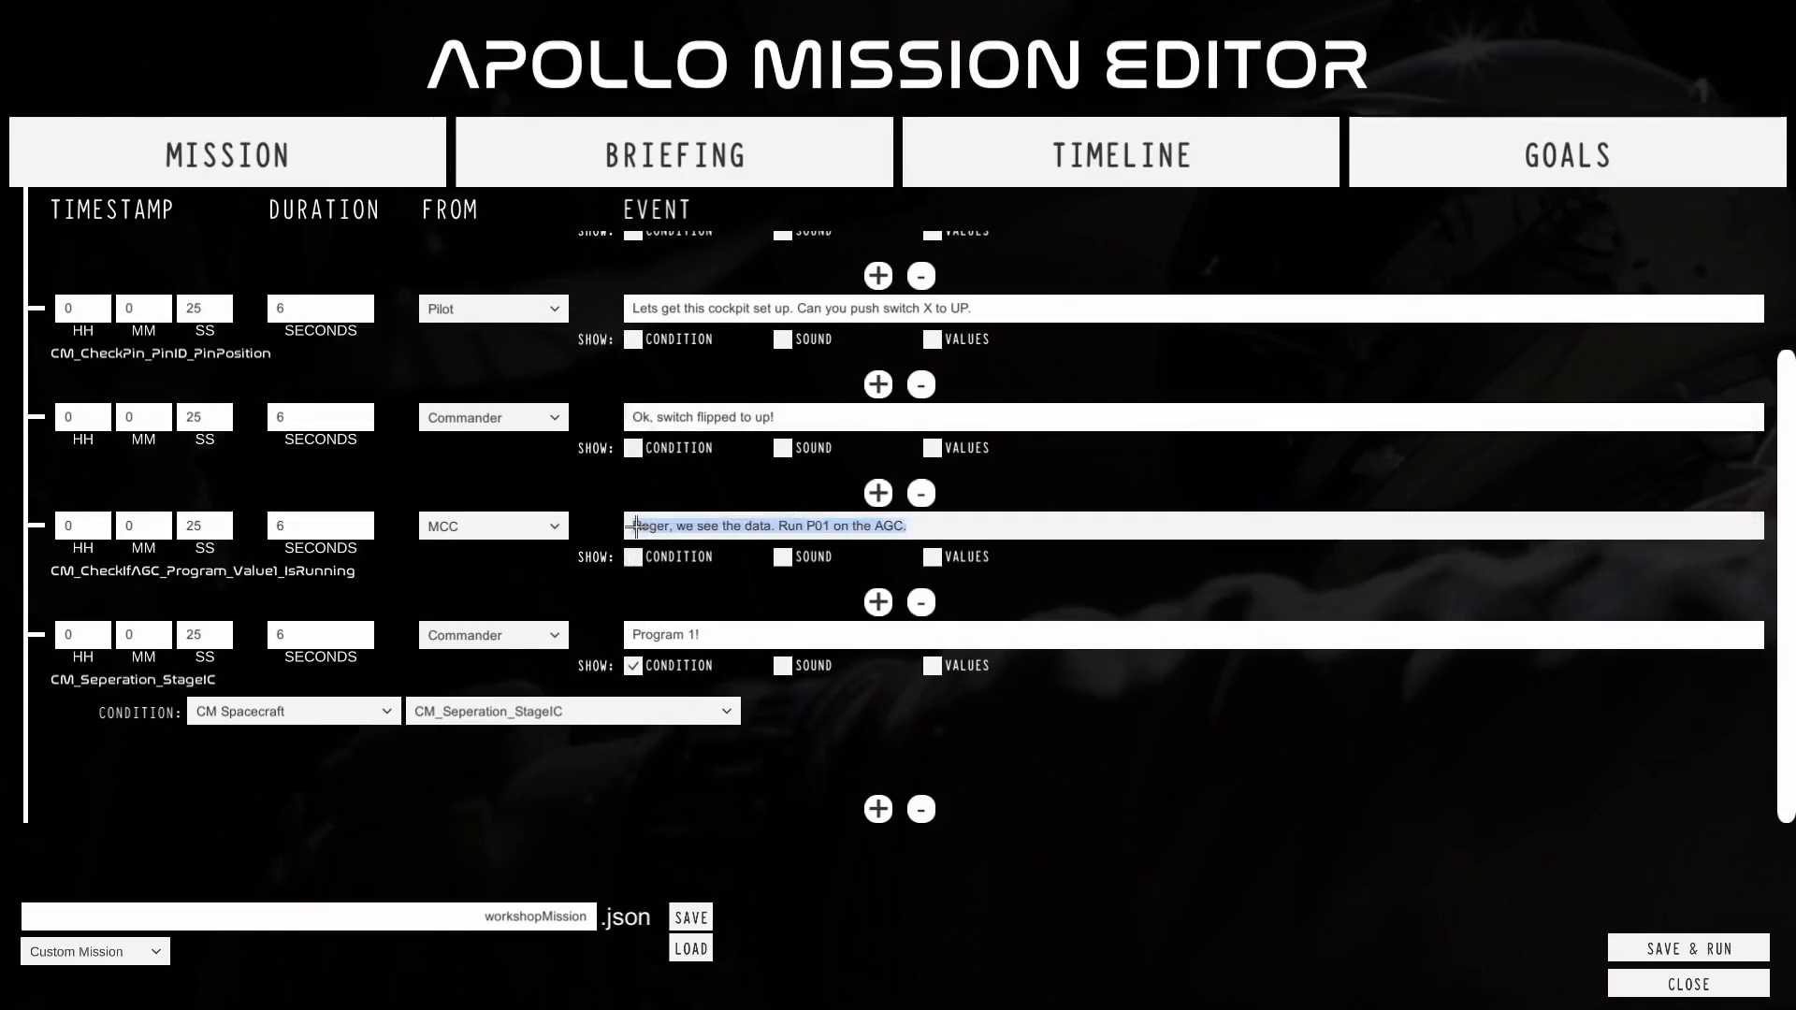
drag(642, 525, 922, 523)
drag(641, 533, 912, 528)
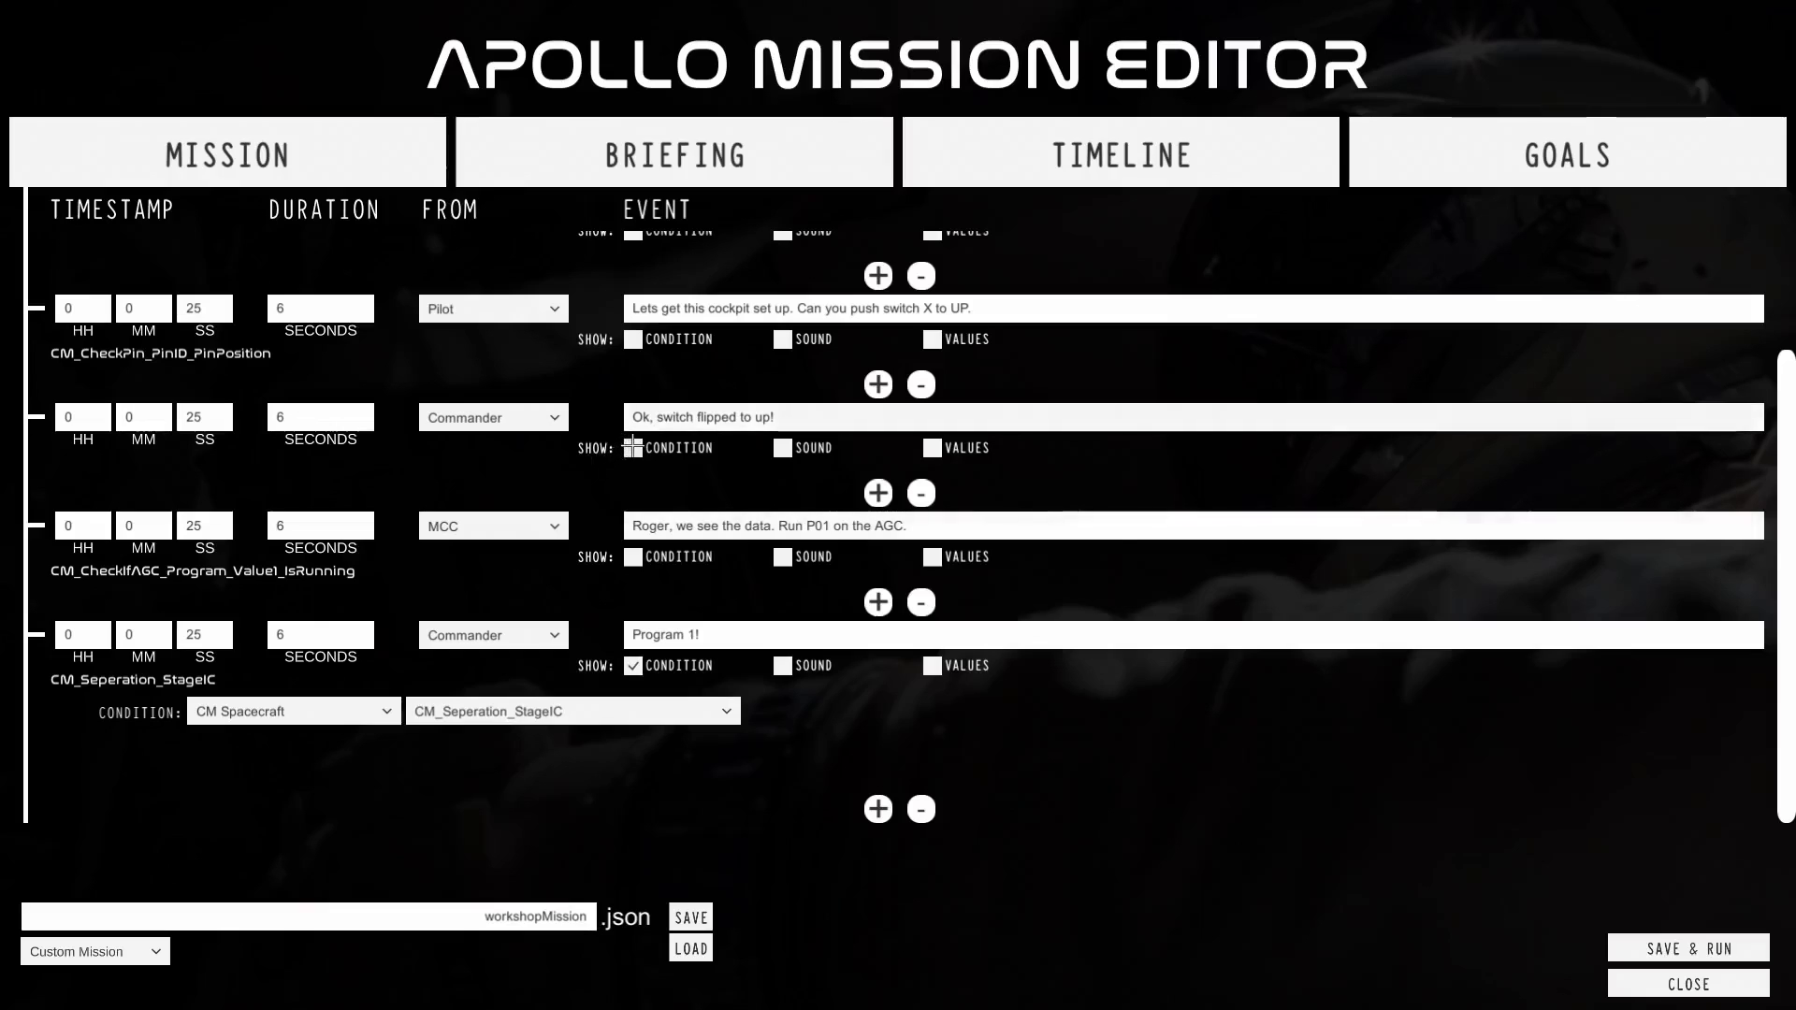
click(633, 447)
click(633, 447)
click(684, 516)
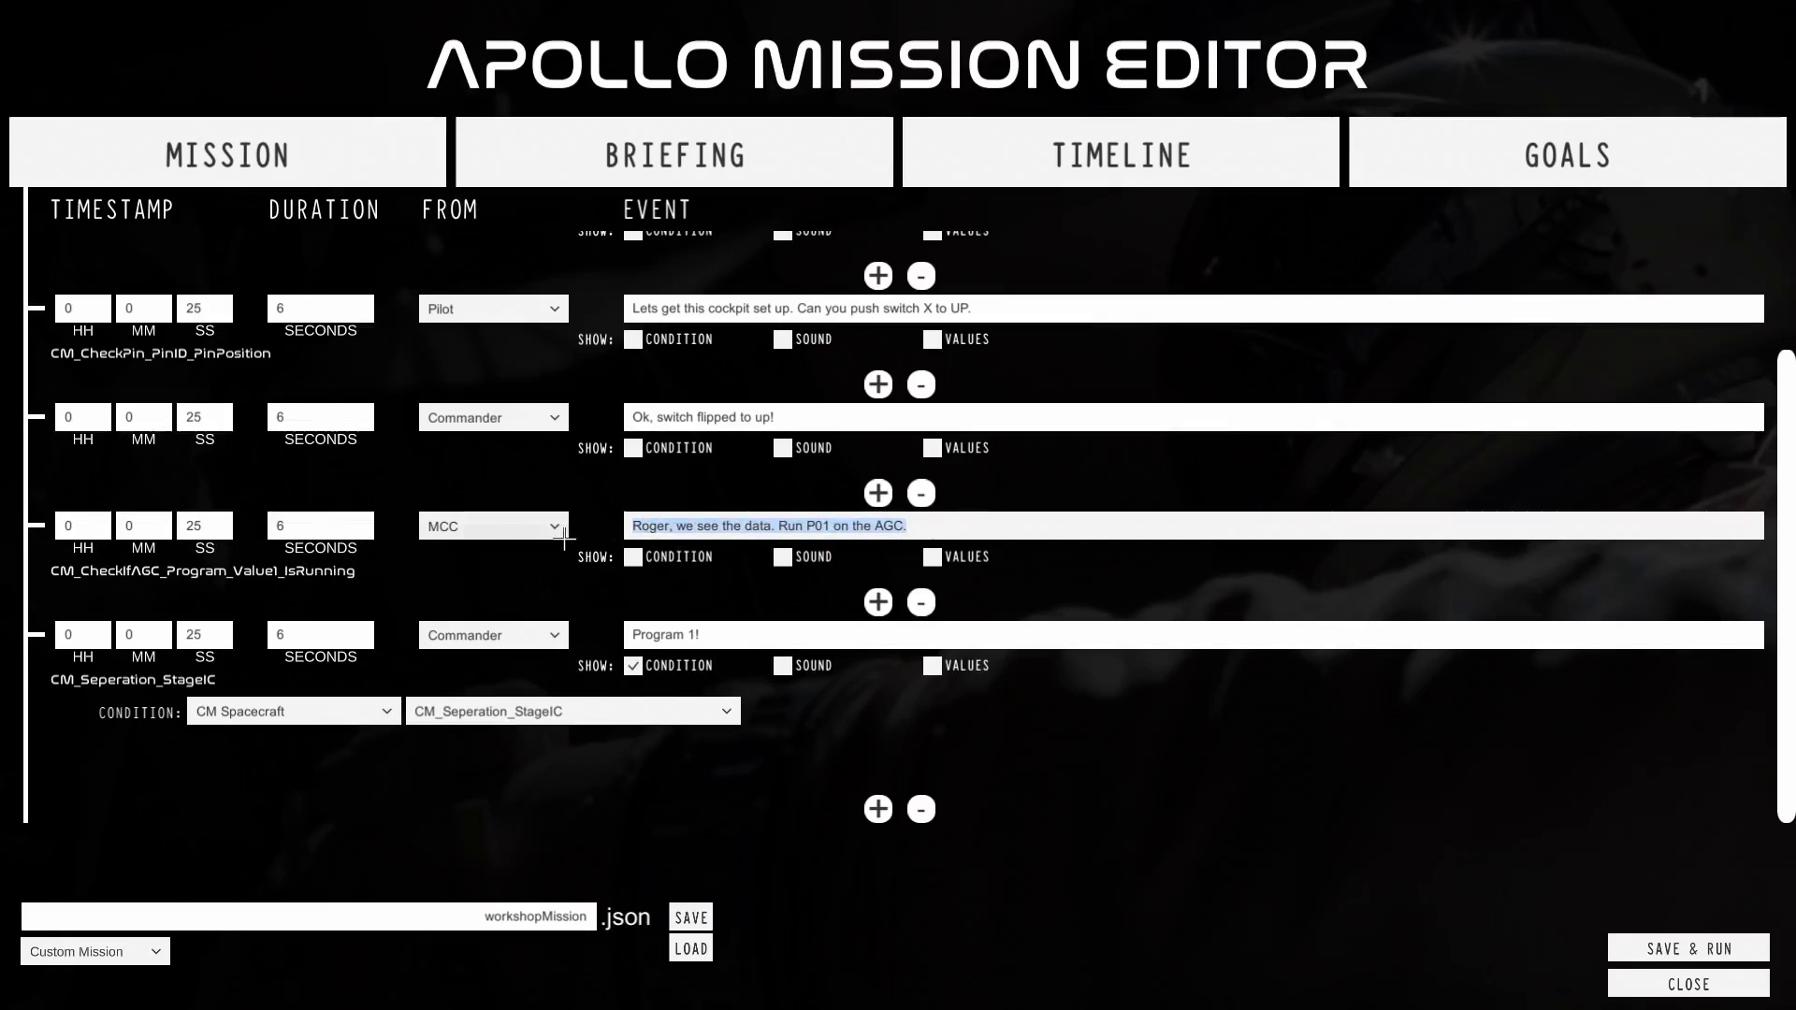
click(746, 754)
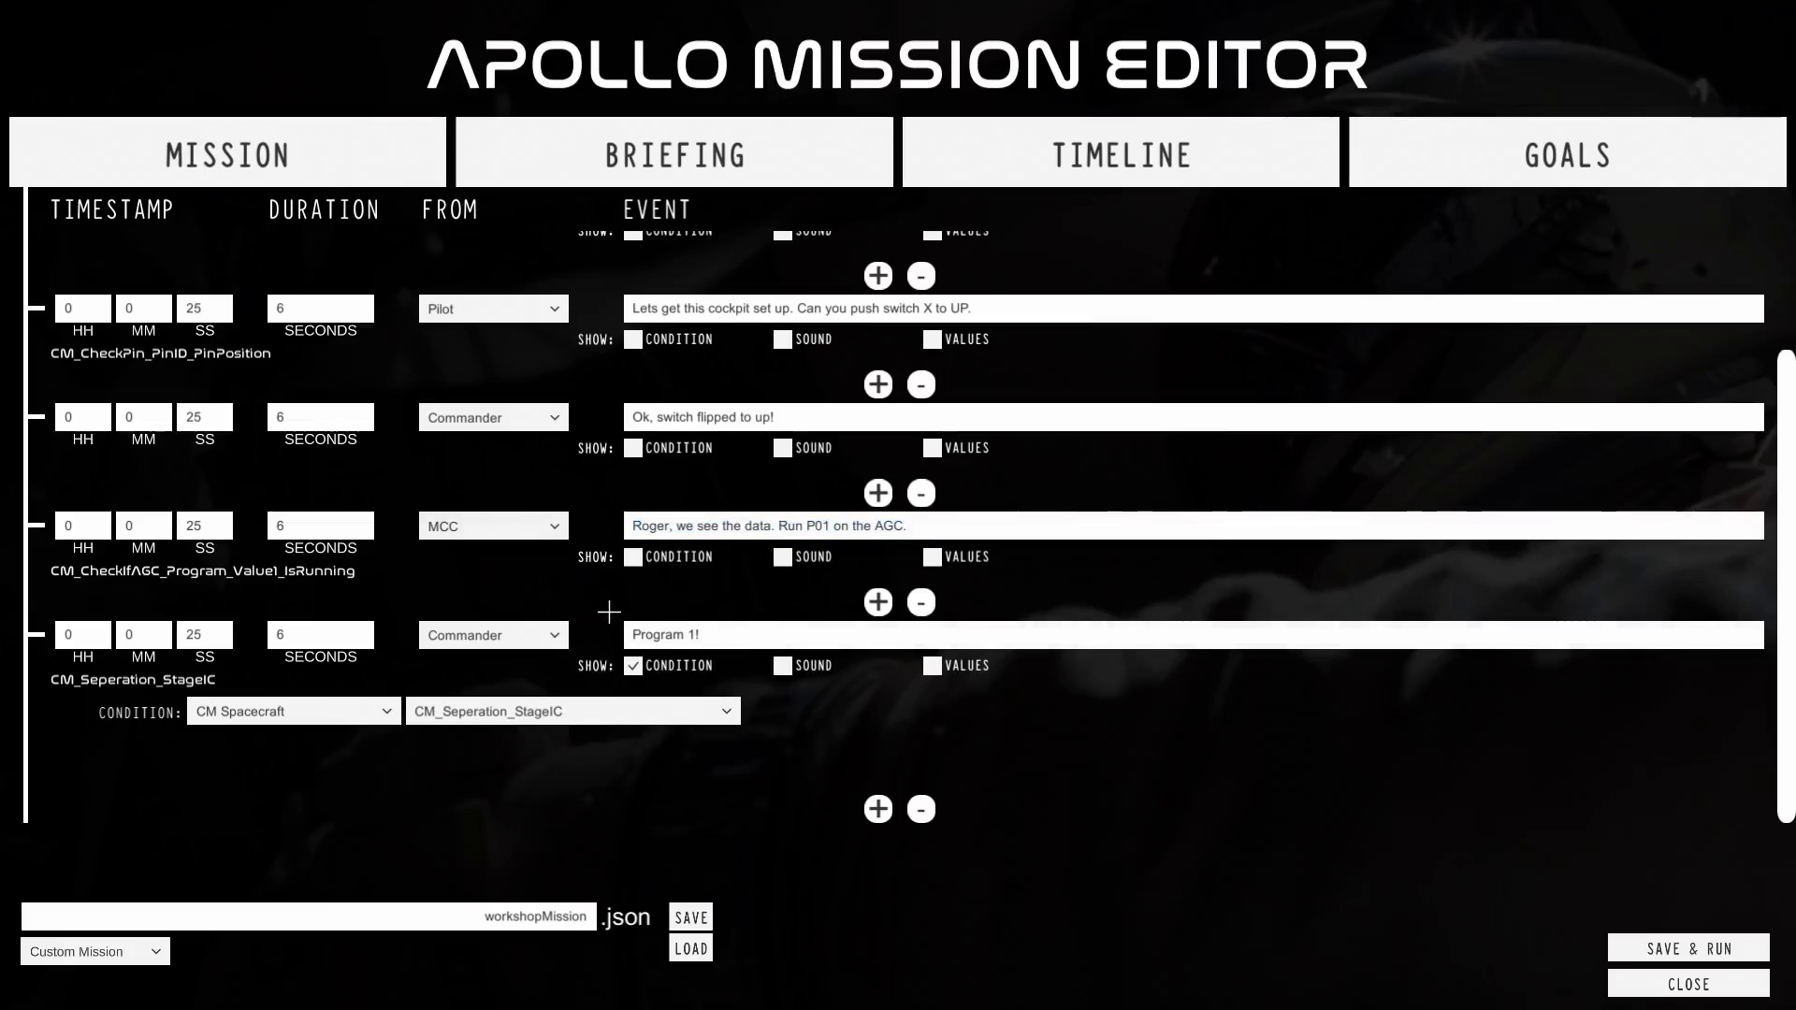
Set the "Program 1!" event's condition to General, CompleteMission, and hide its condition settings.
scroll(602, 535, down, 1)
scroll(603, 535, up, 1)
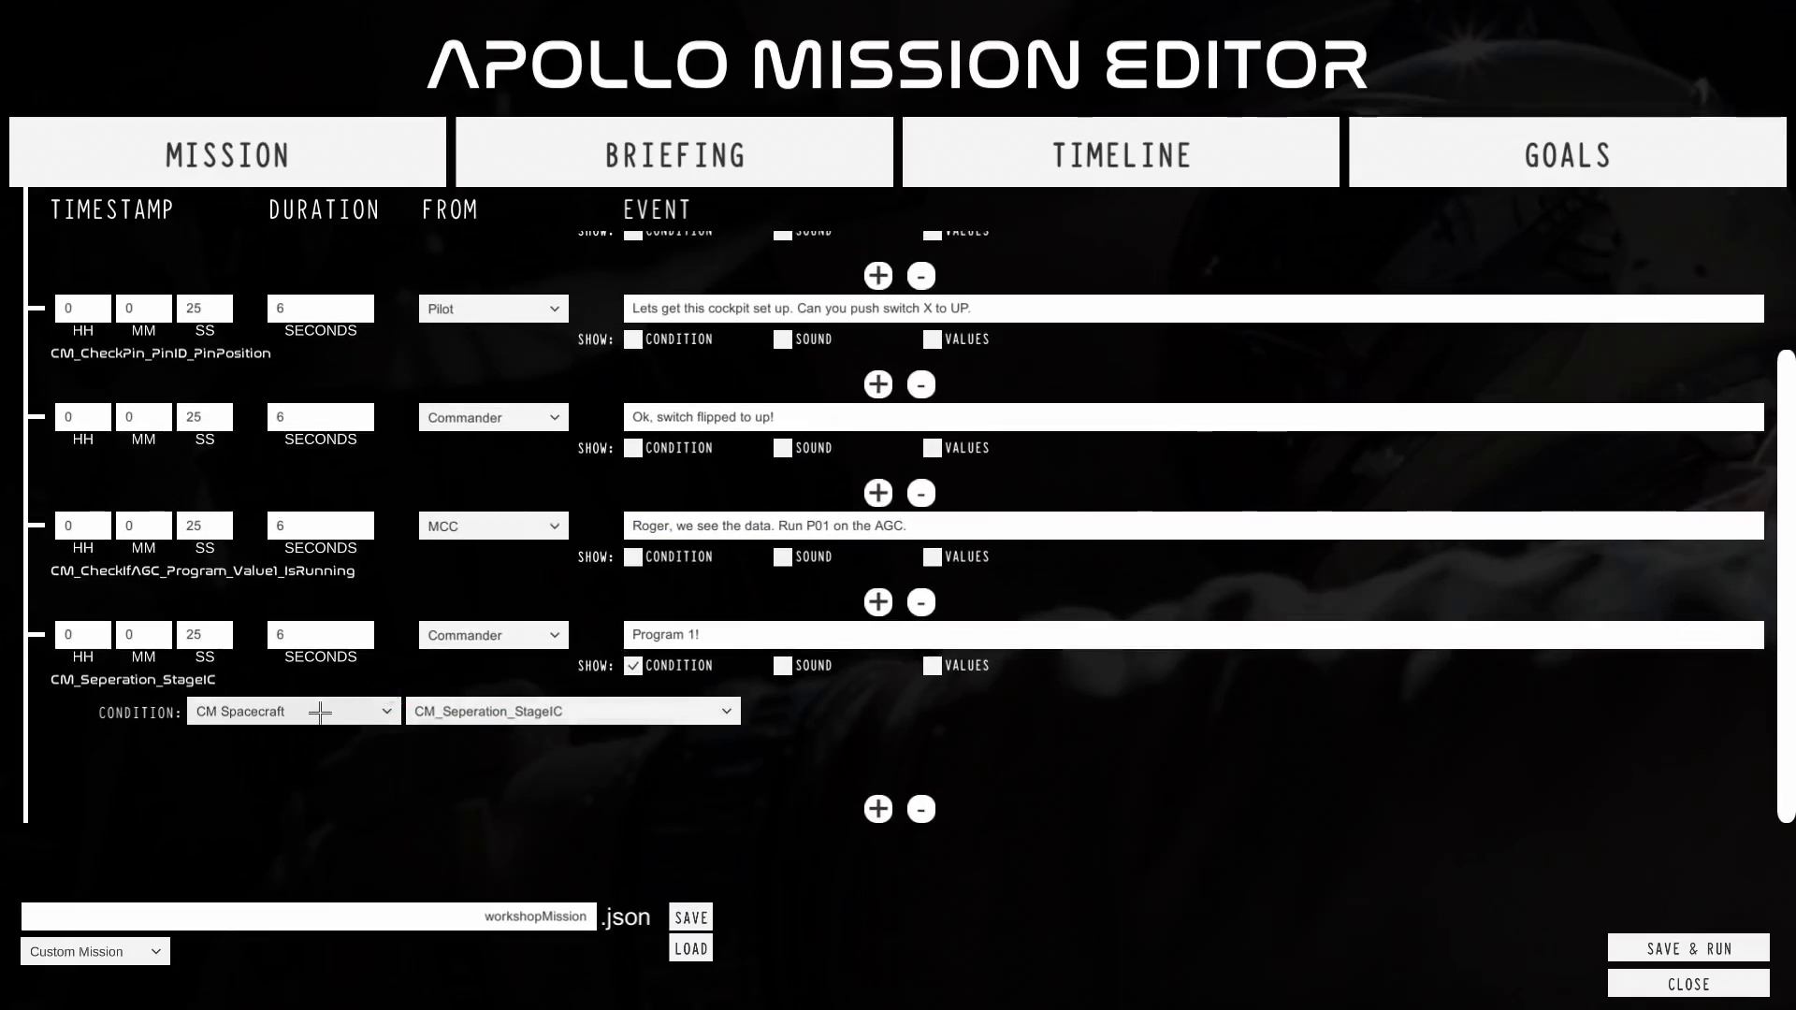
click(320, 713)
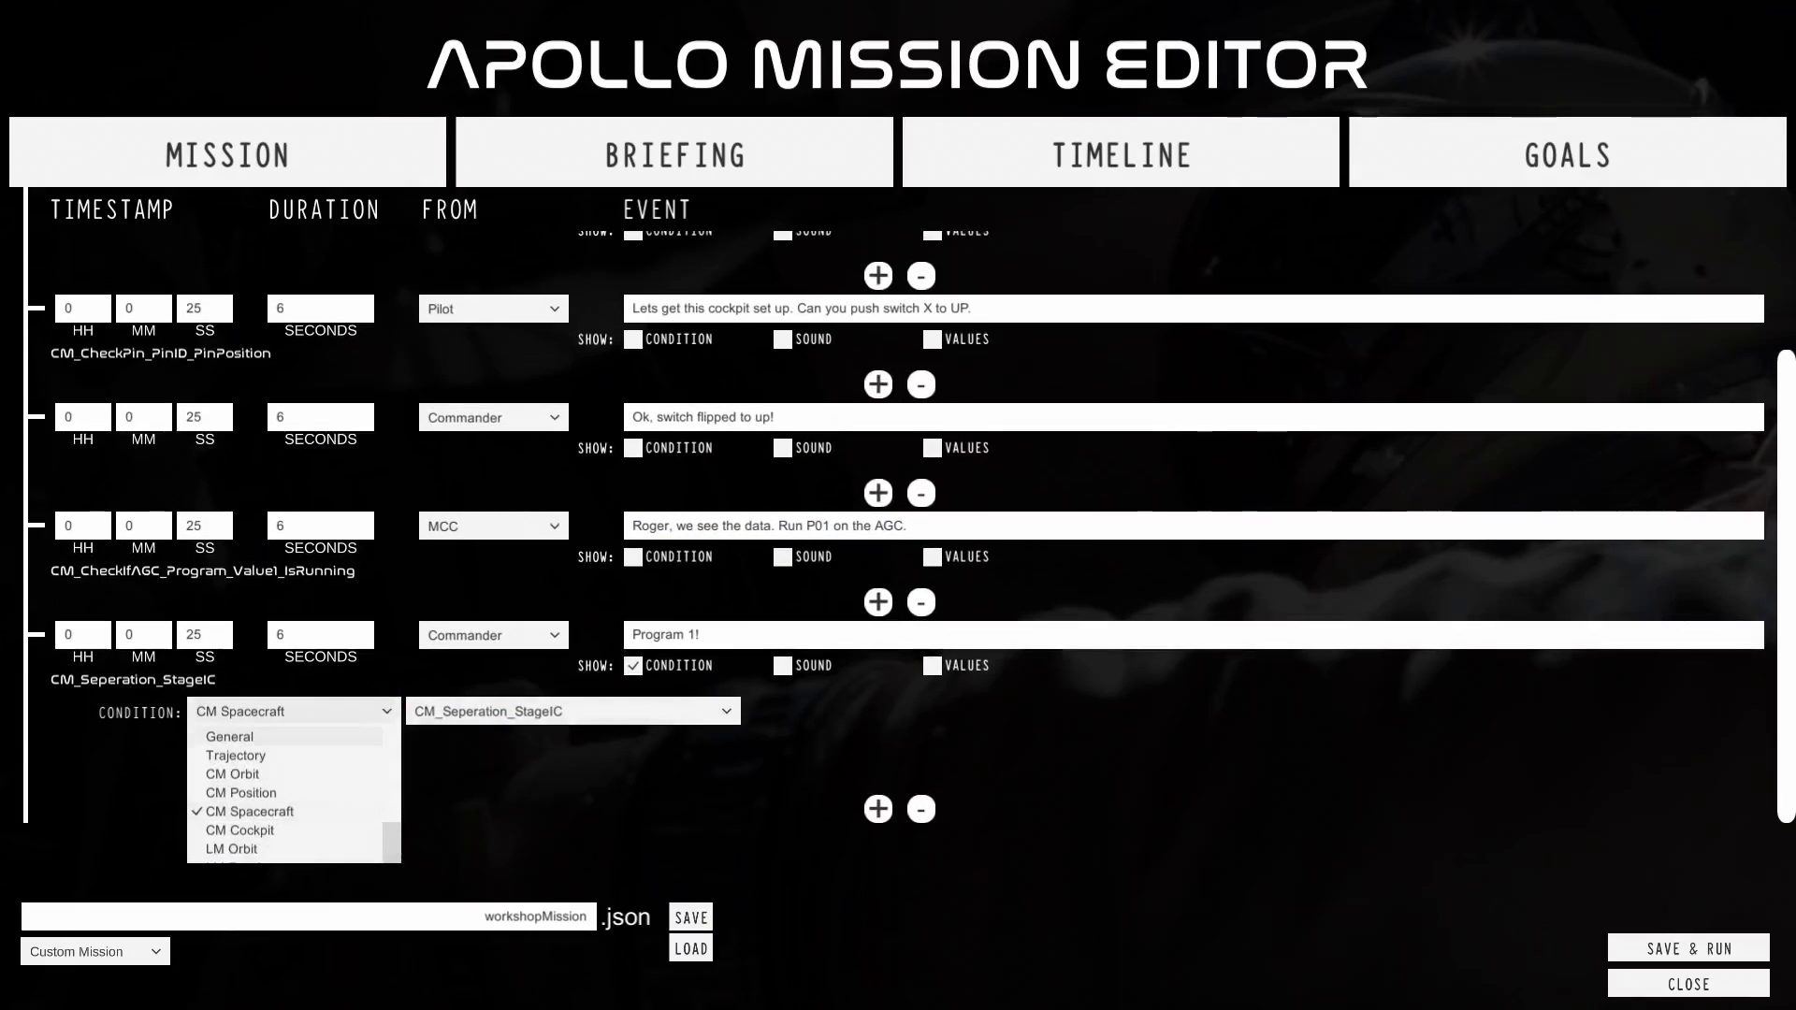
click(229, 736)
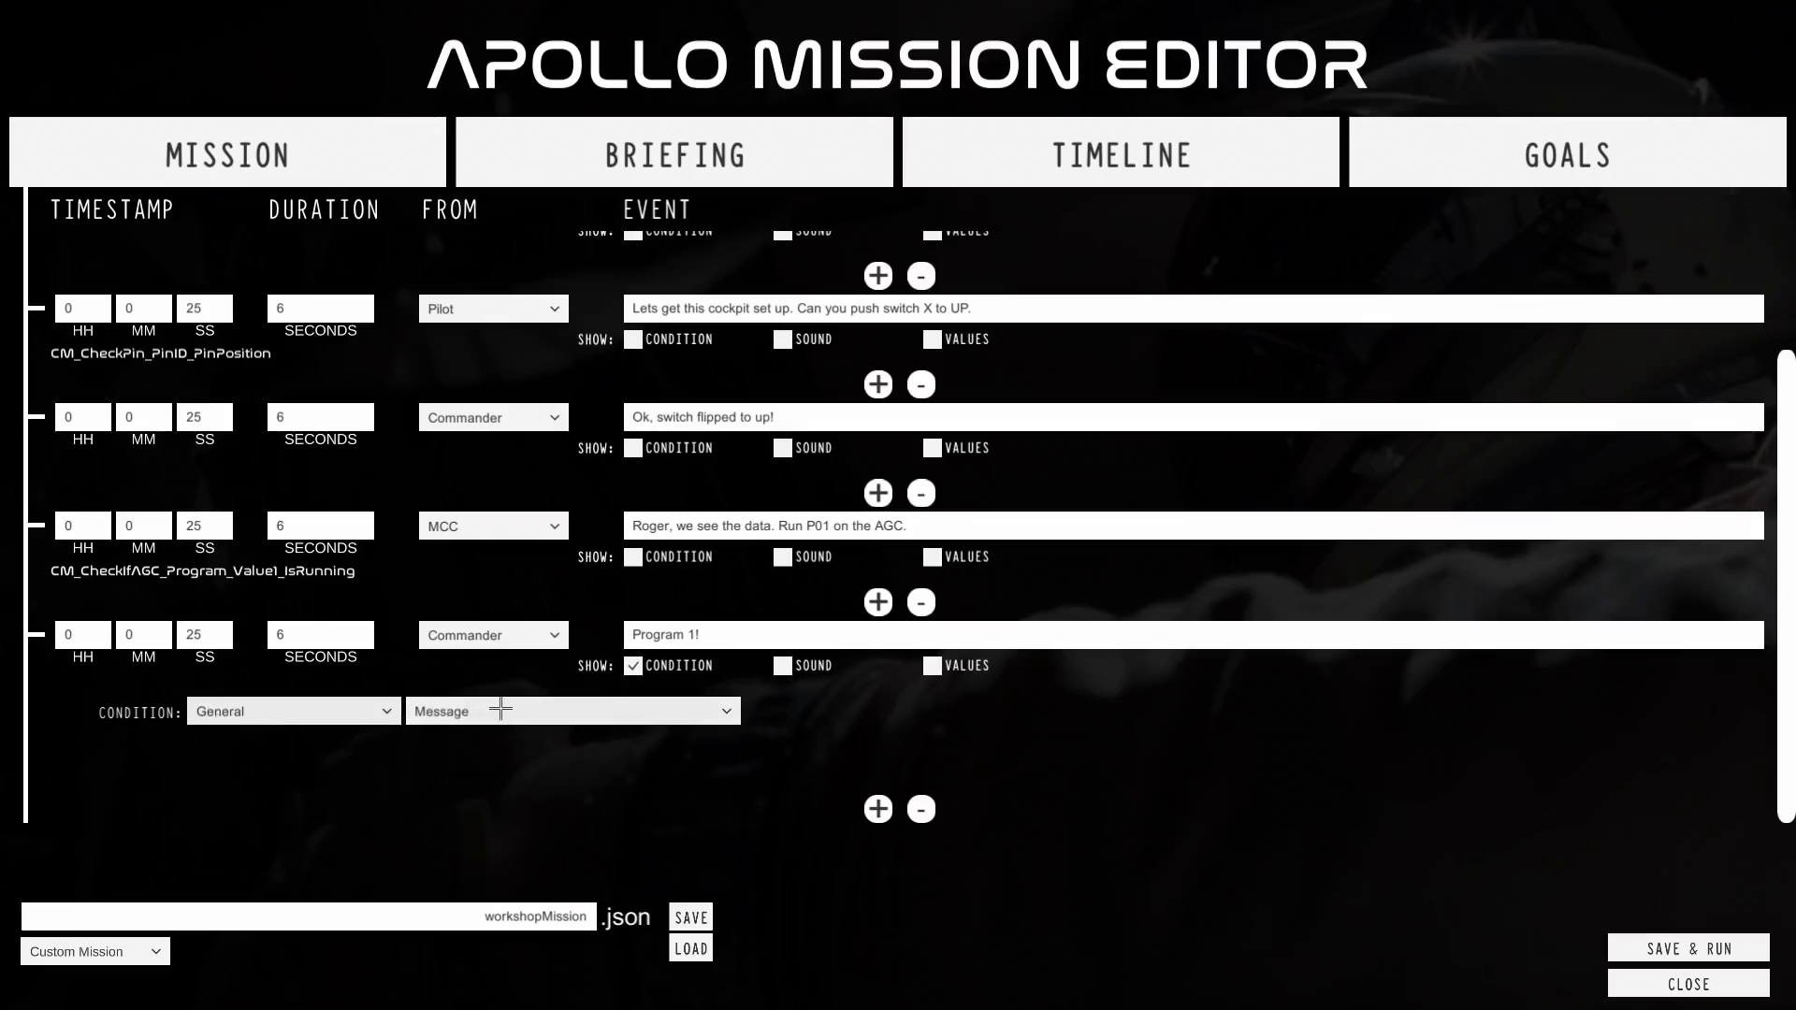
click(502, 709)
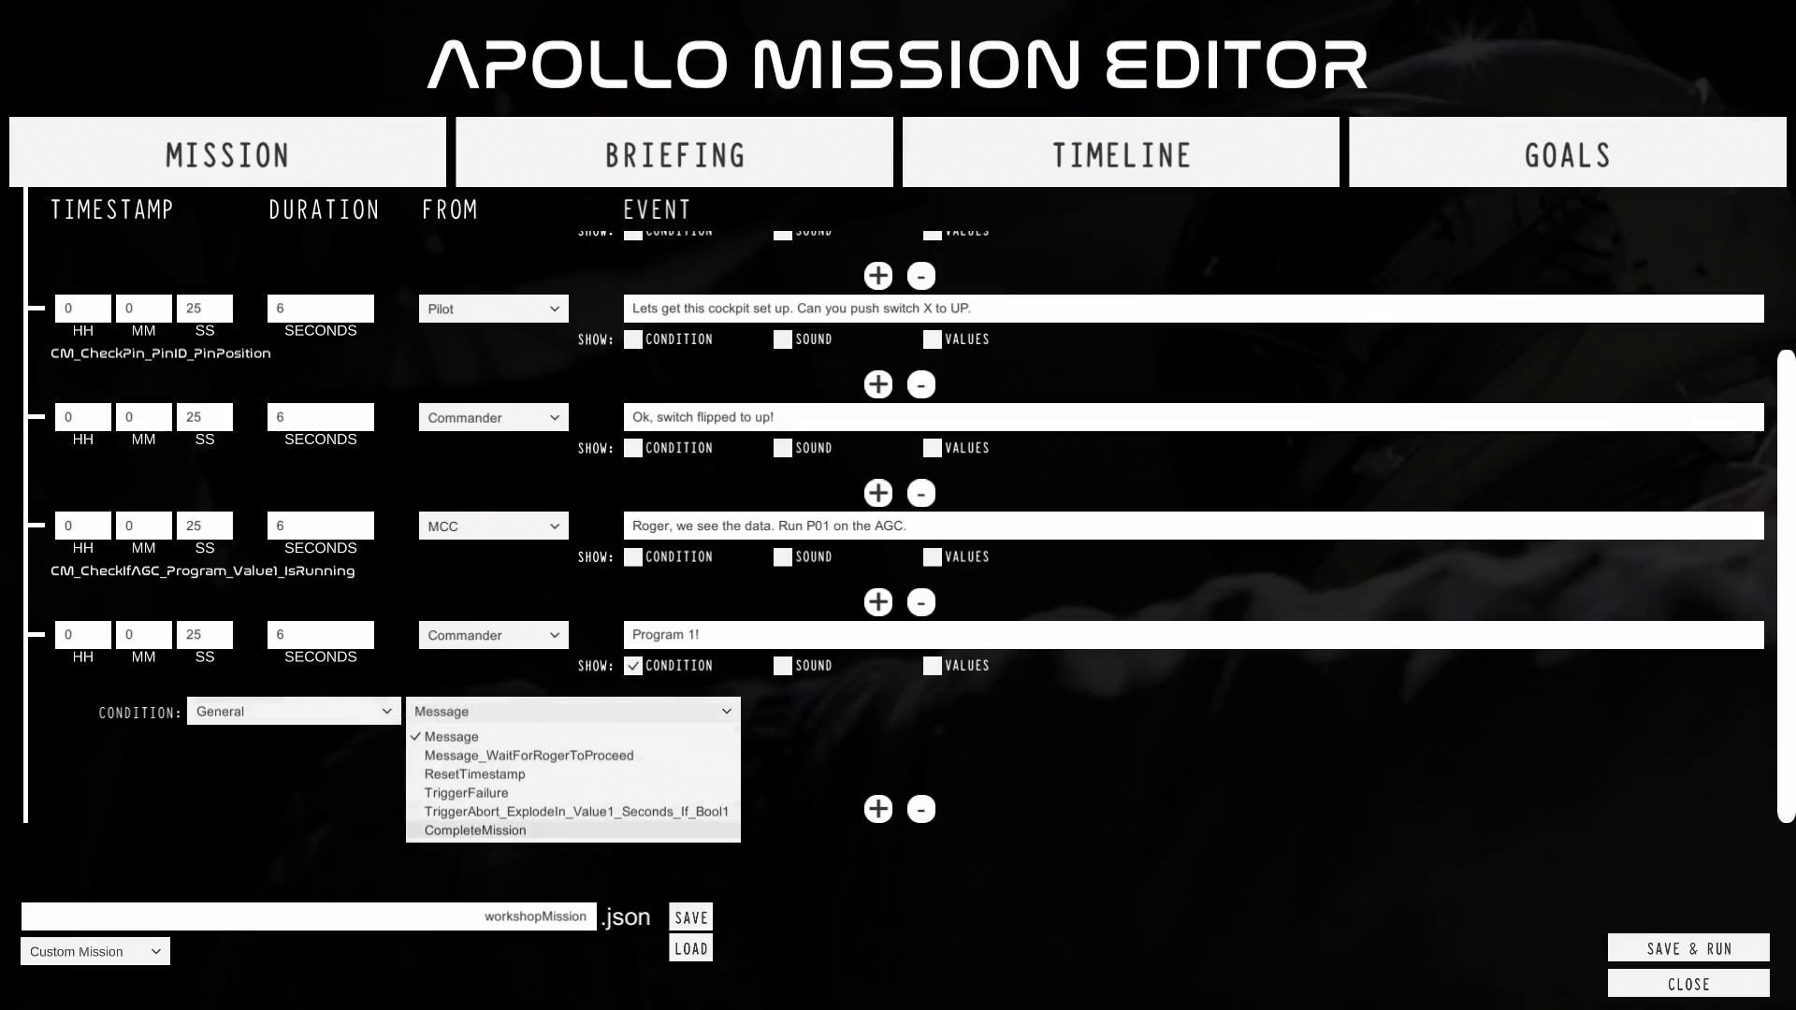
click(528, 829)
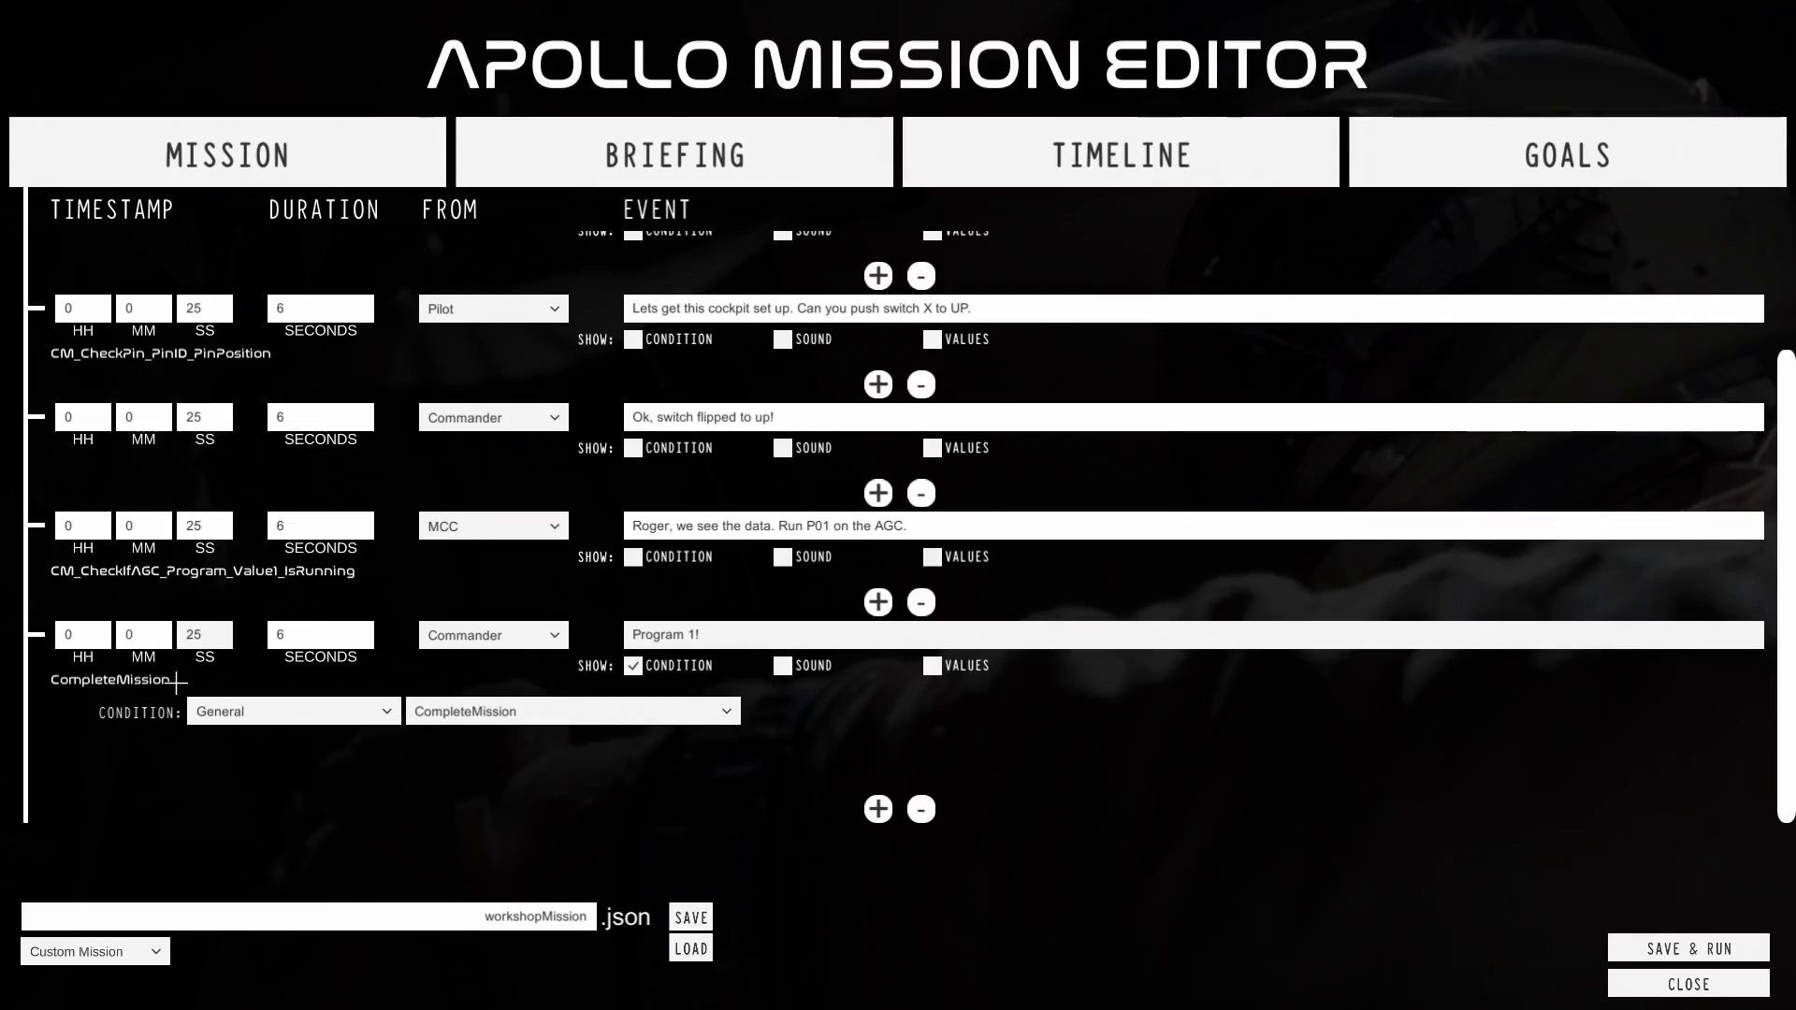
click(634, 665)
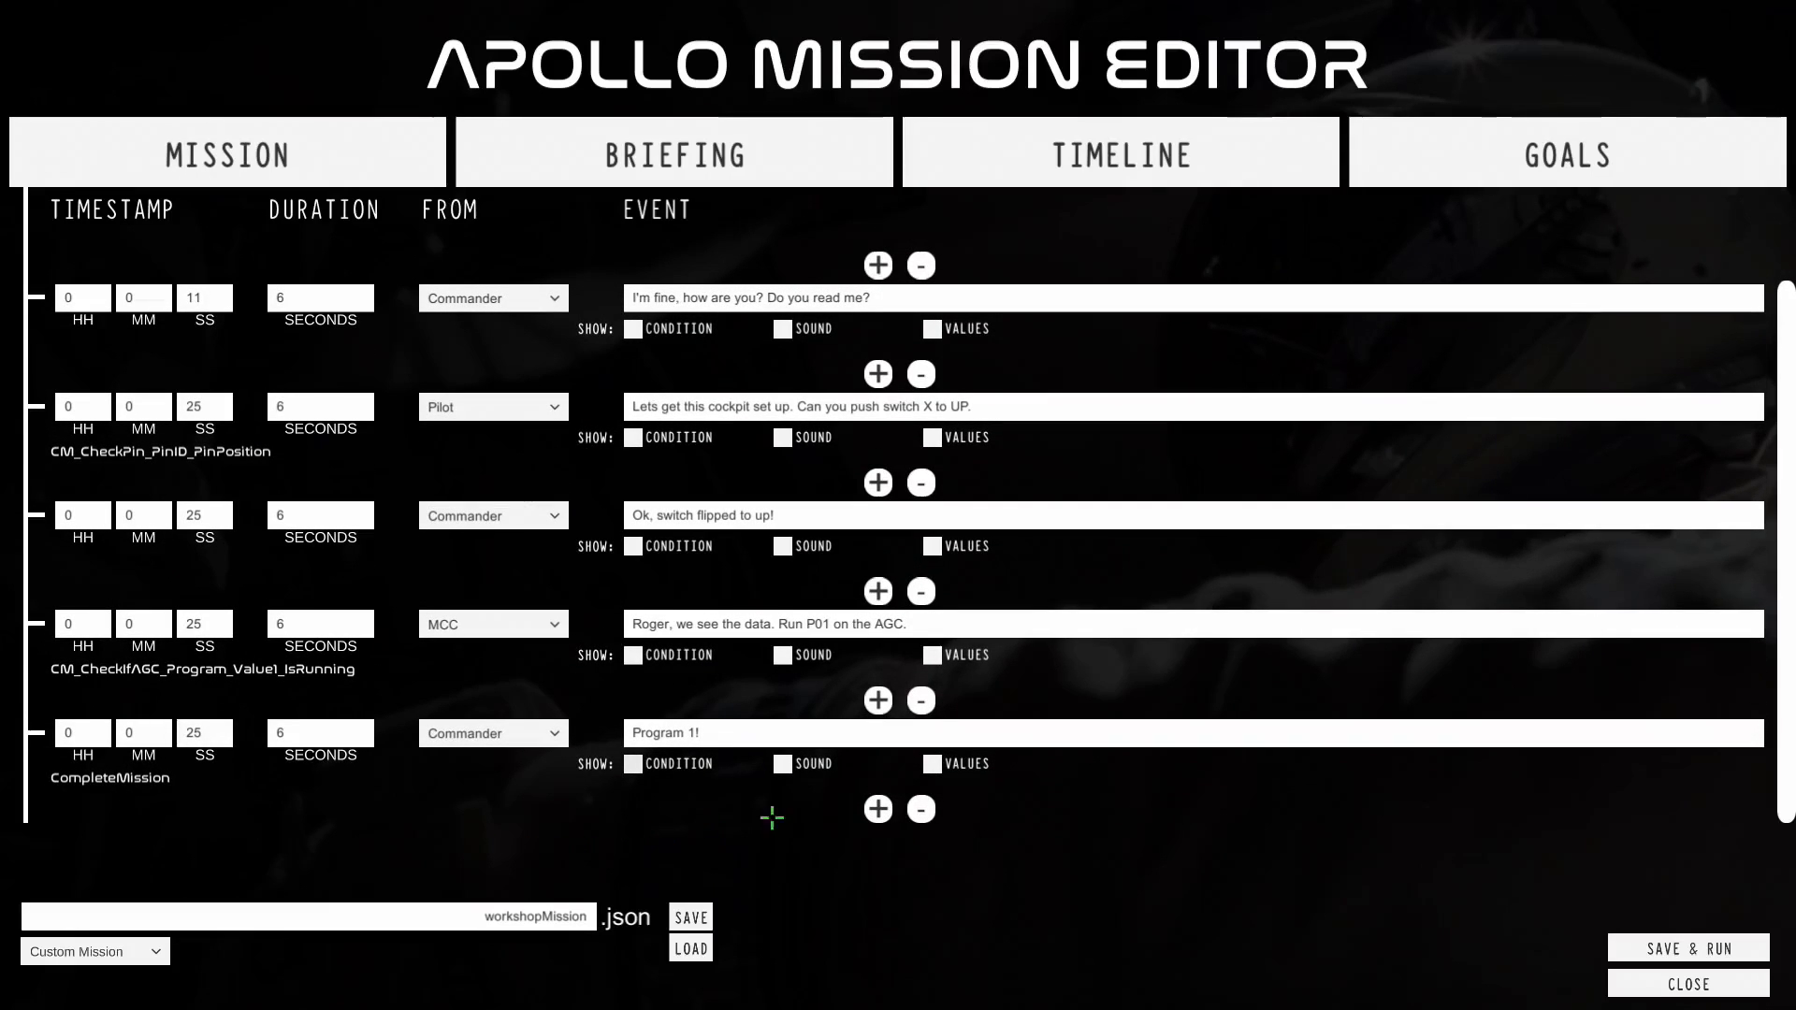
Add a Commander event below the "Program 1!" event and show its condition settings.
click(878, 809)
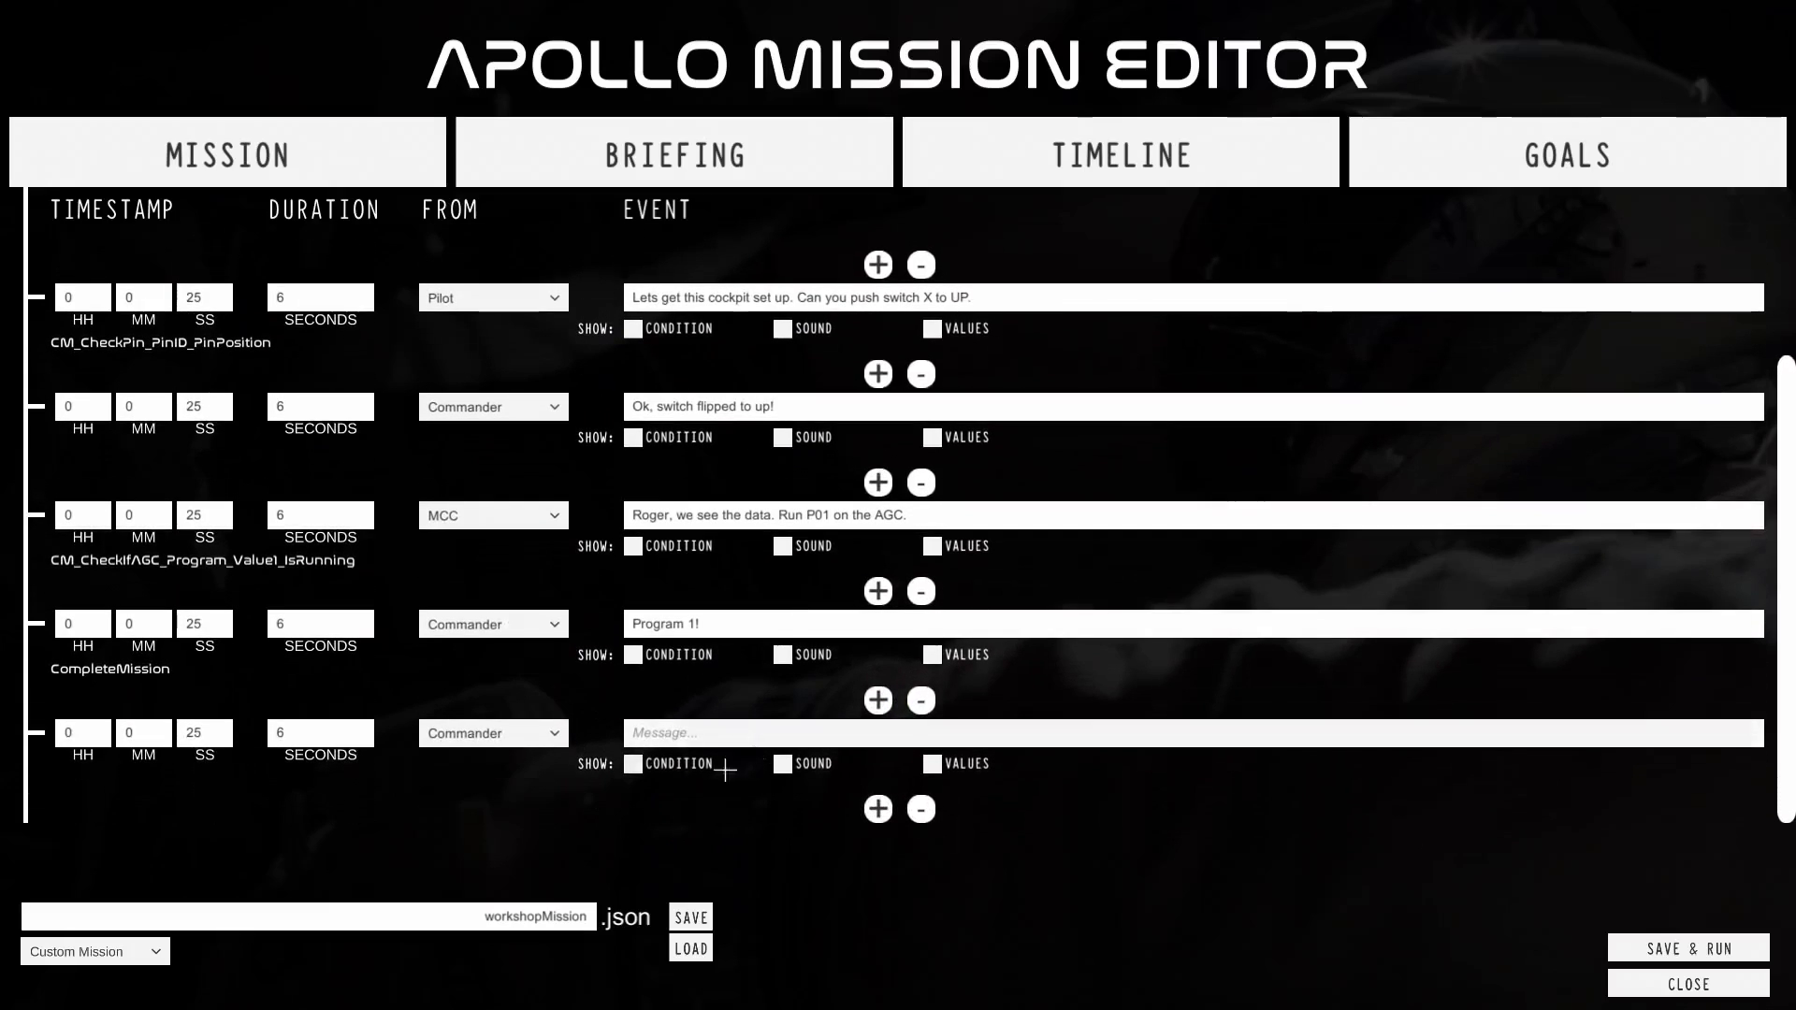
click(505, 735)
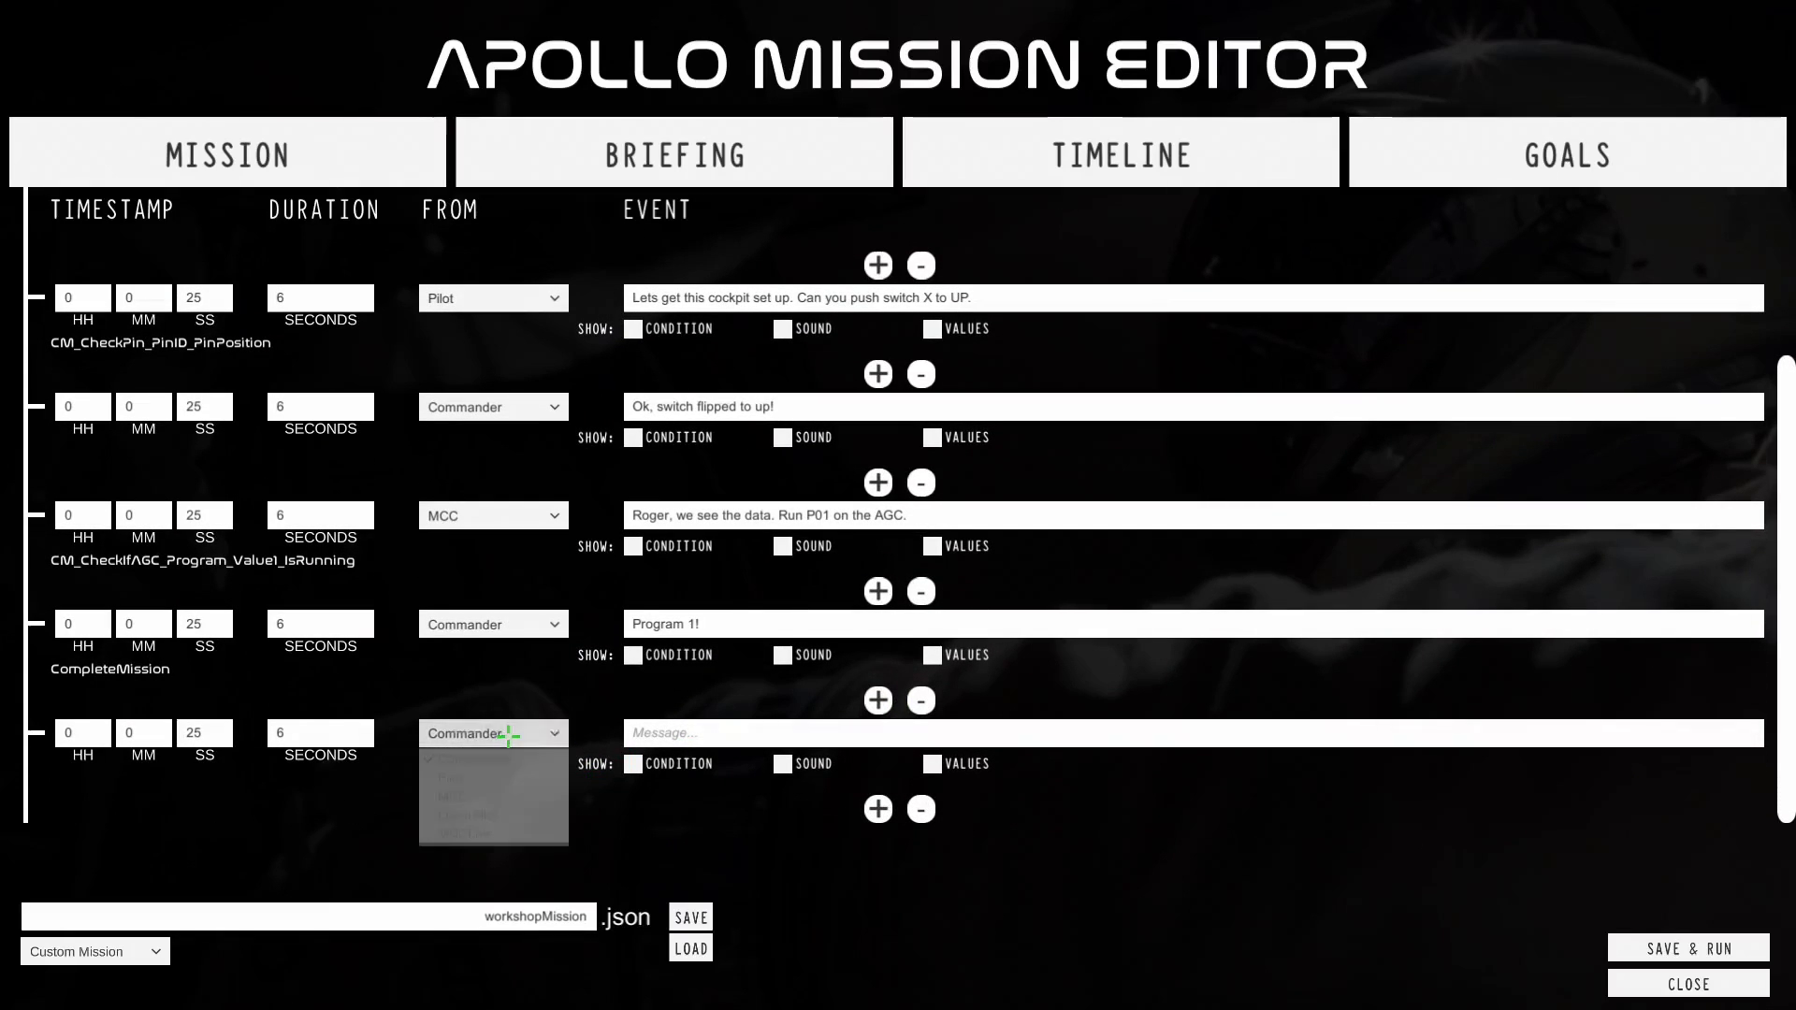
click(471, 711)
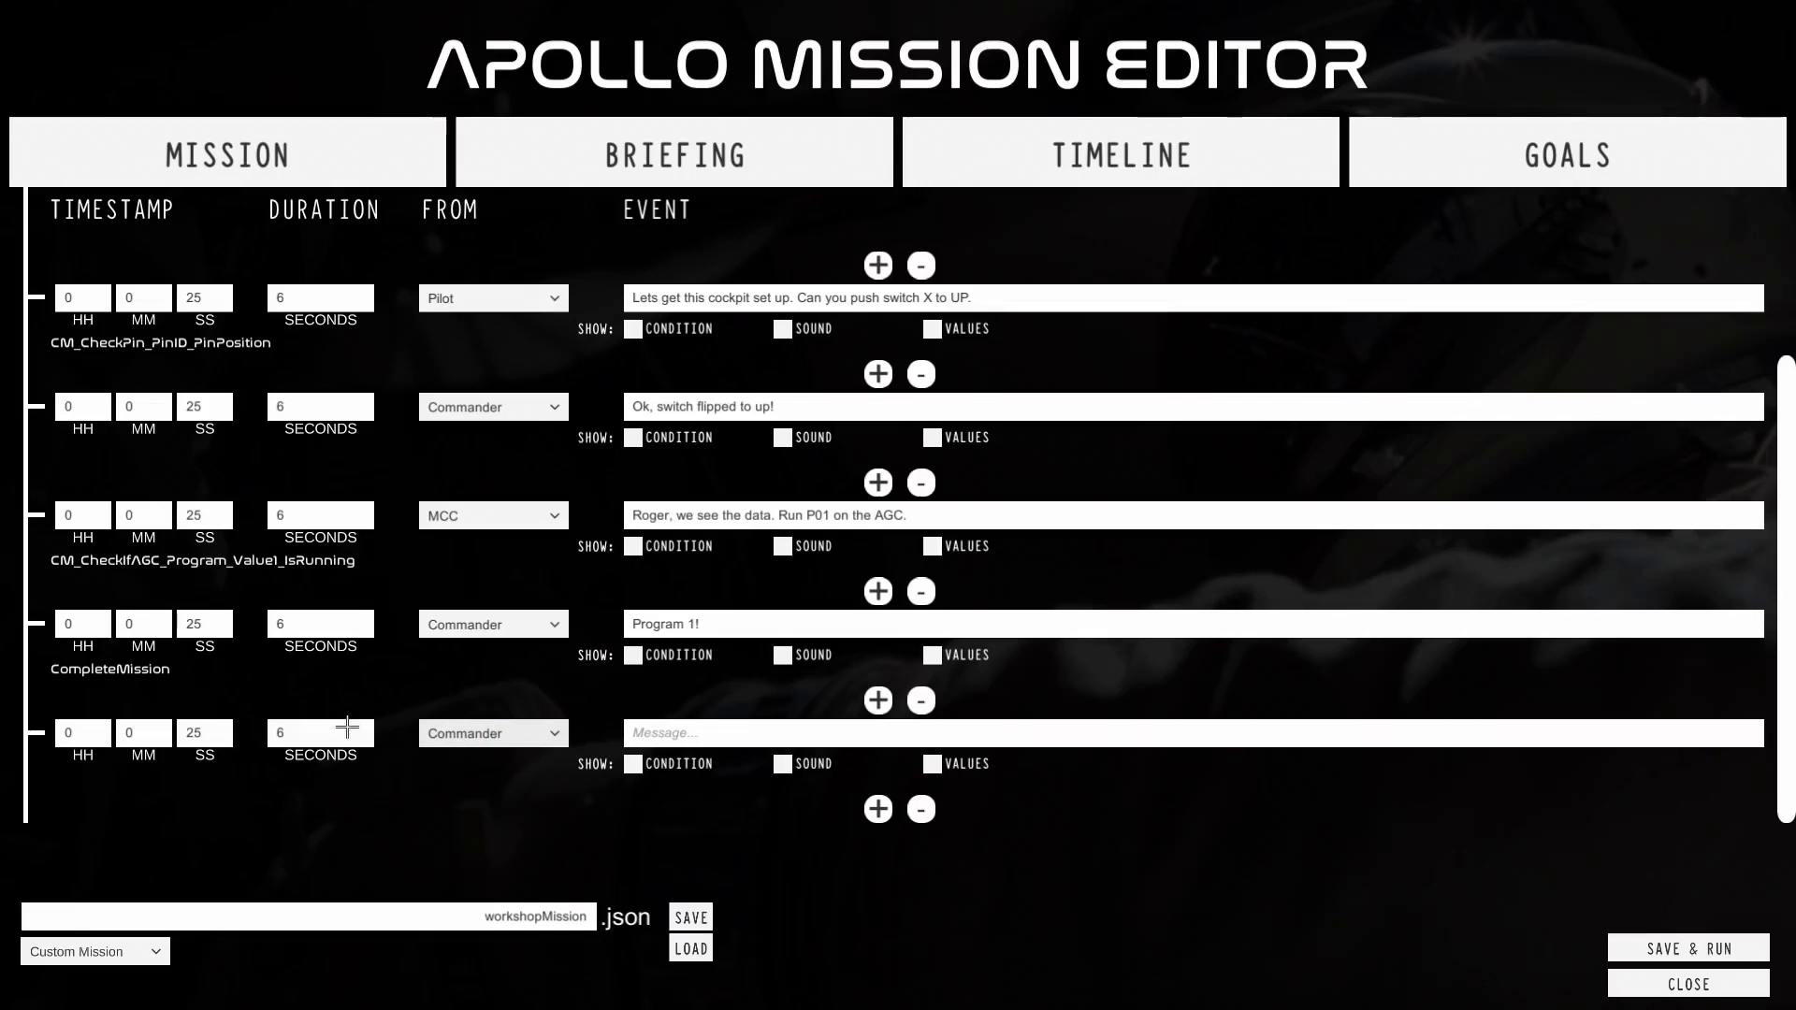
click(633, 764)
scroll(596, 740, down, 2)
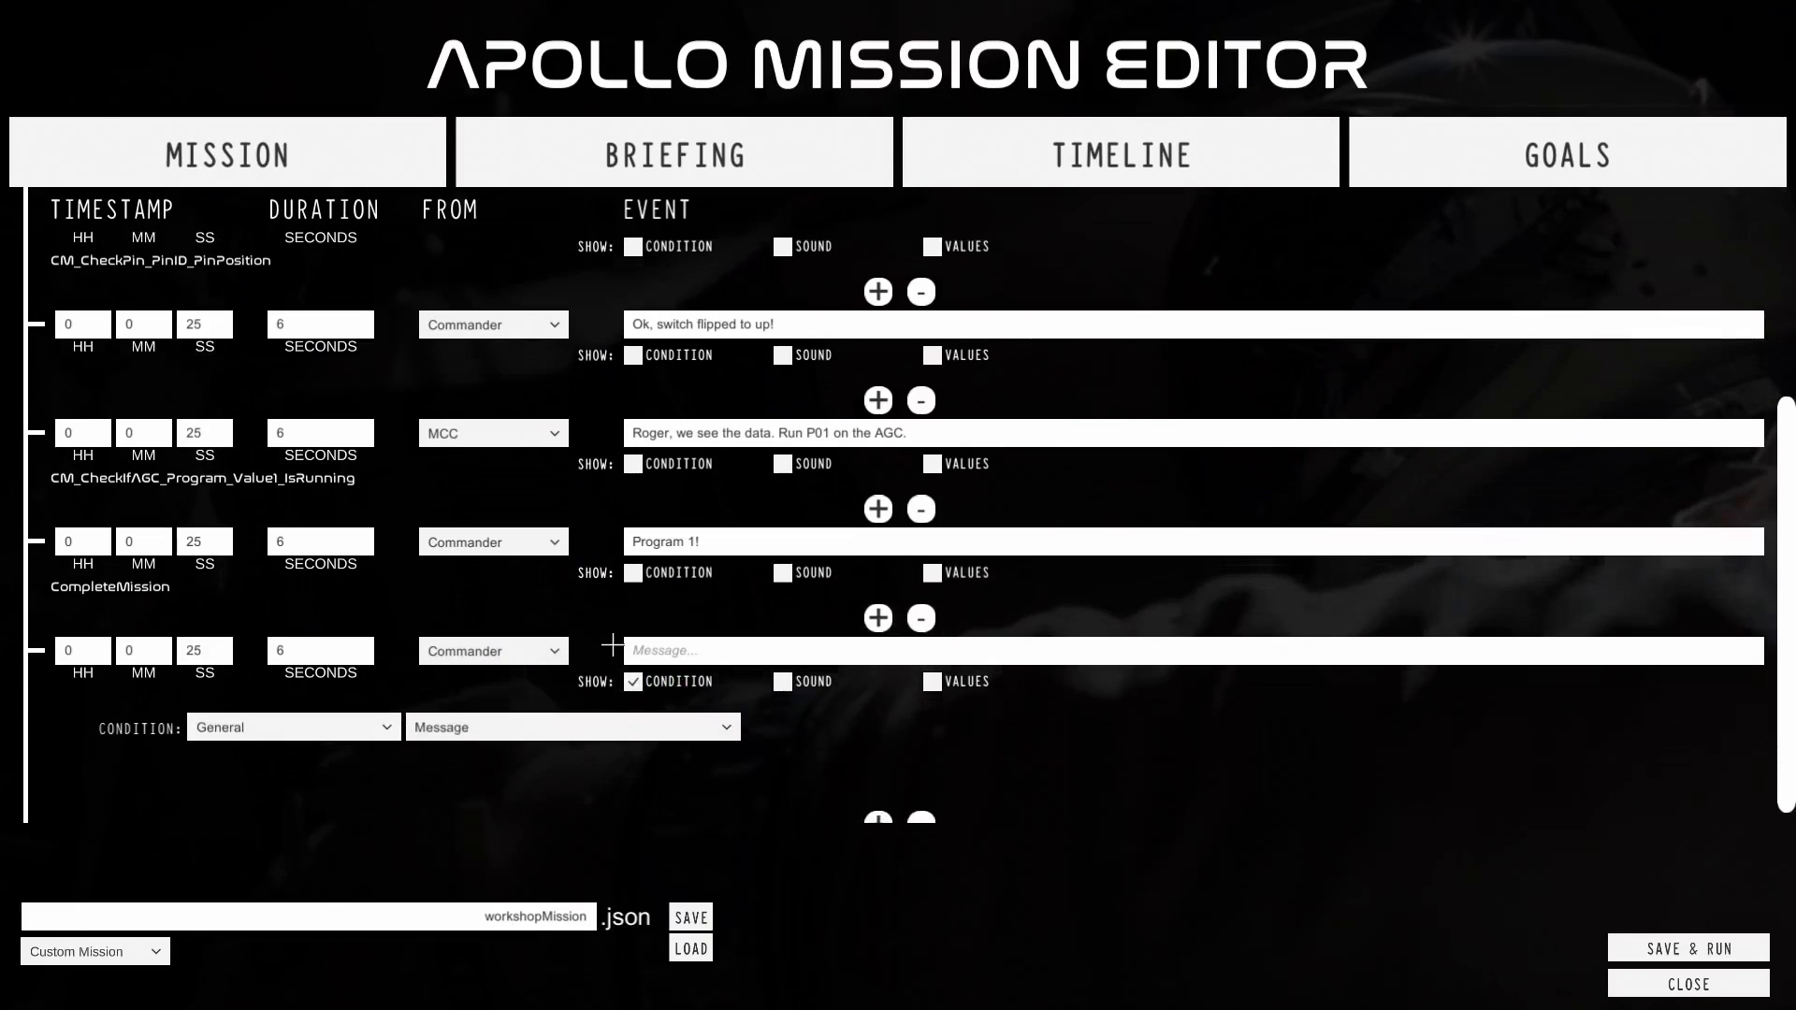
click(290, 714)
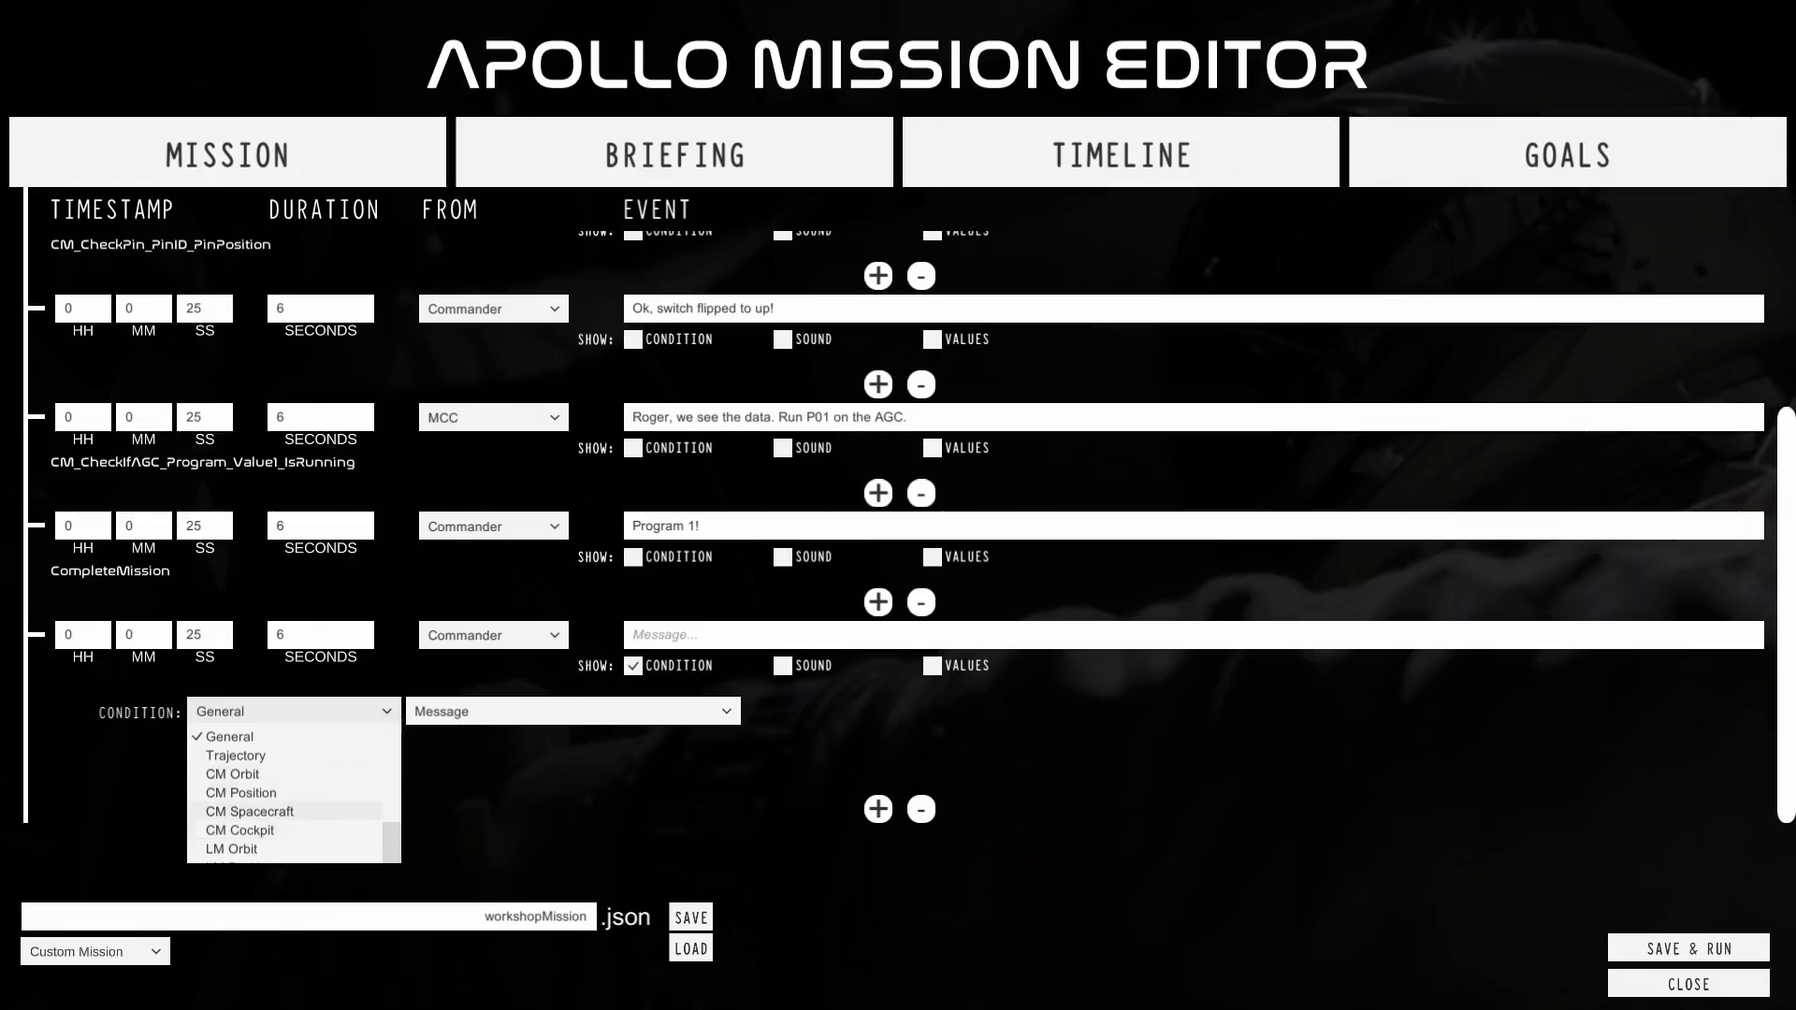
click(250, 811)
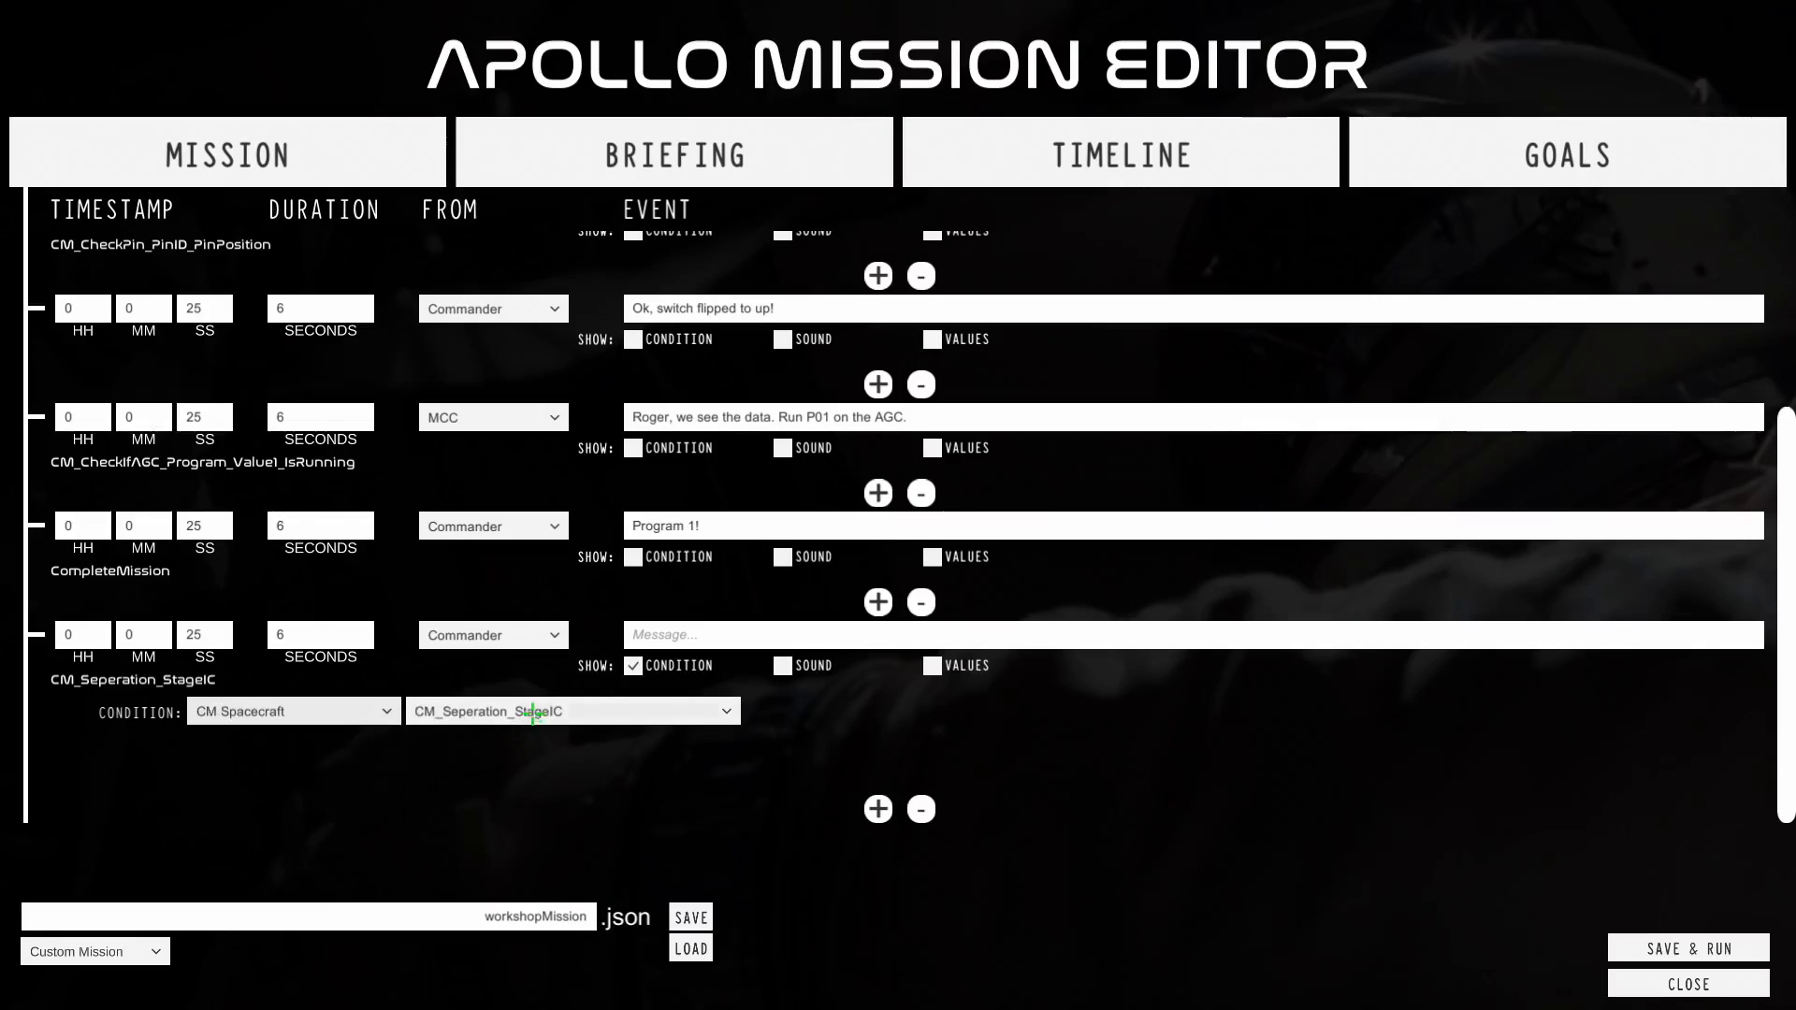
click(540, 710)
click(354, 700)
click(353, 700)
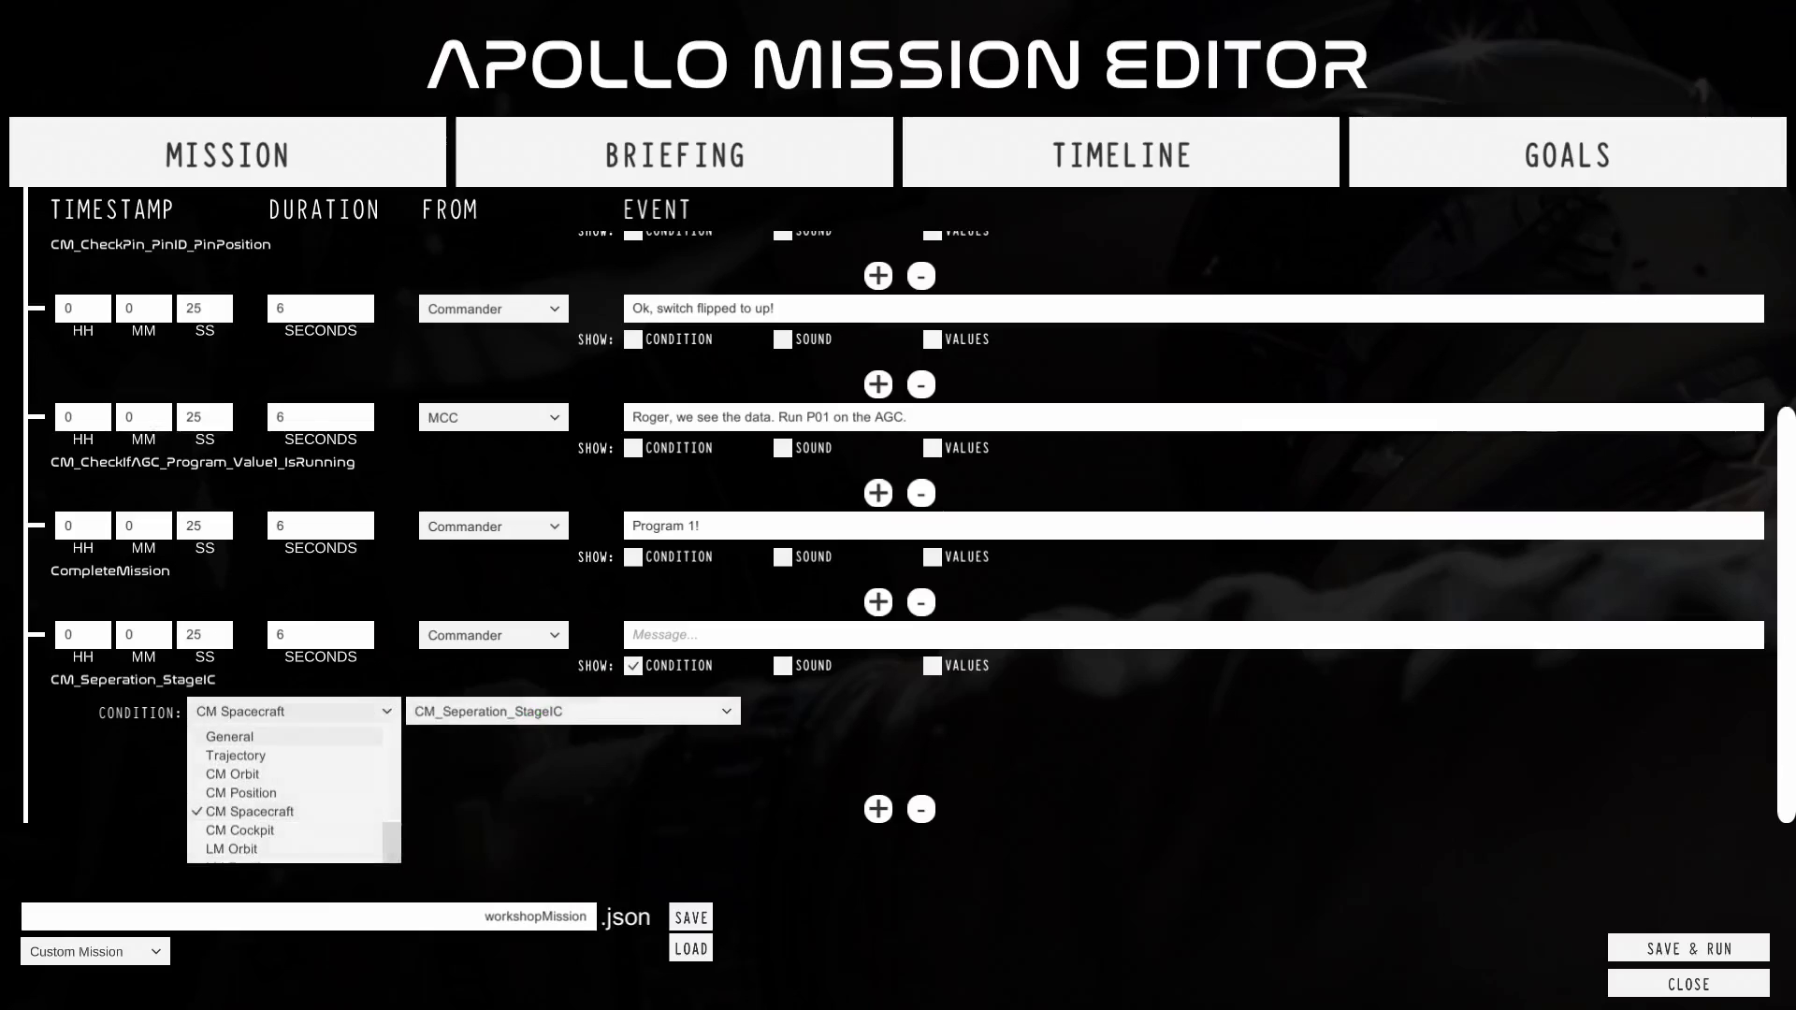
click(312, 737)
Set the new event's General condition to TriggerFailure with the option EPS_MainBattery1.
click(525, 709)
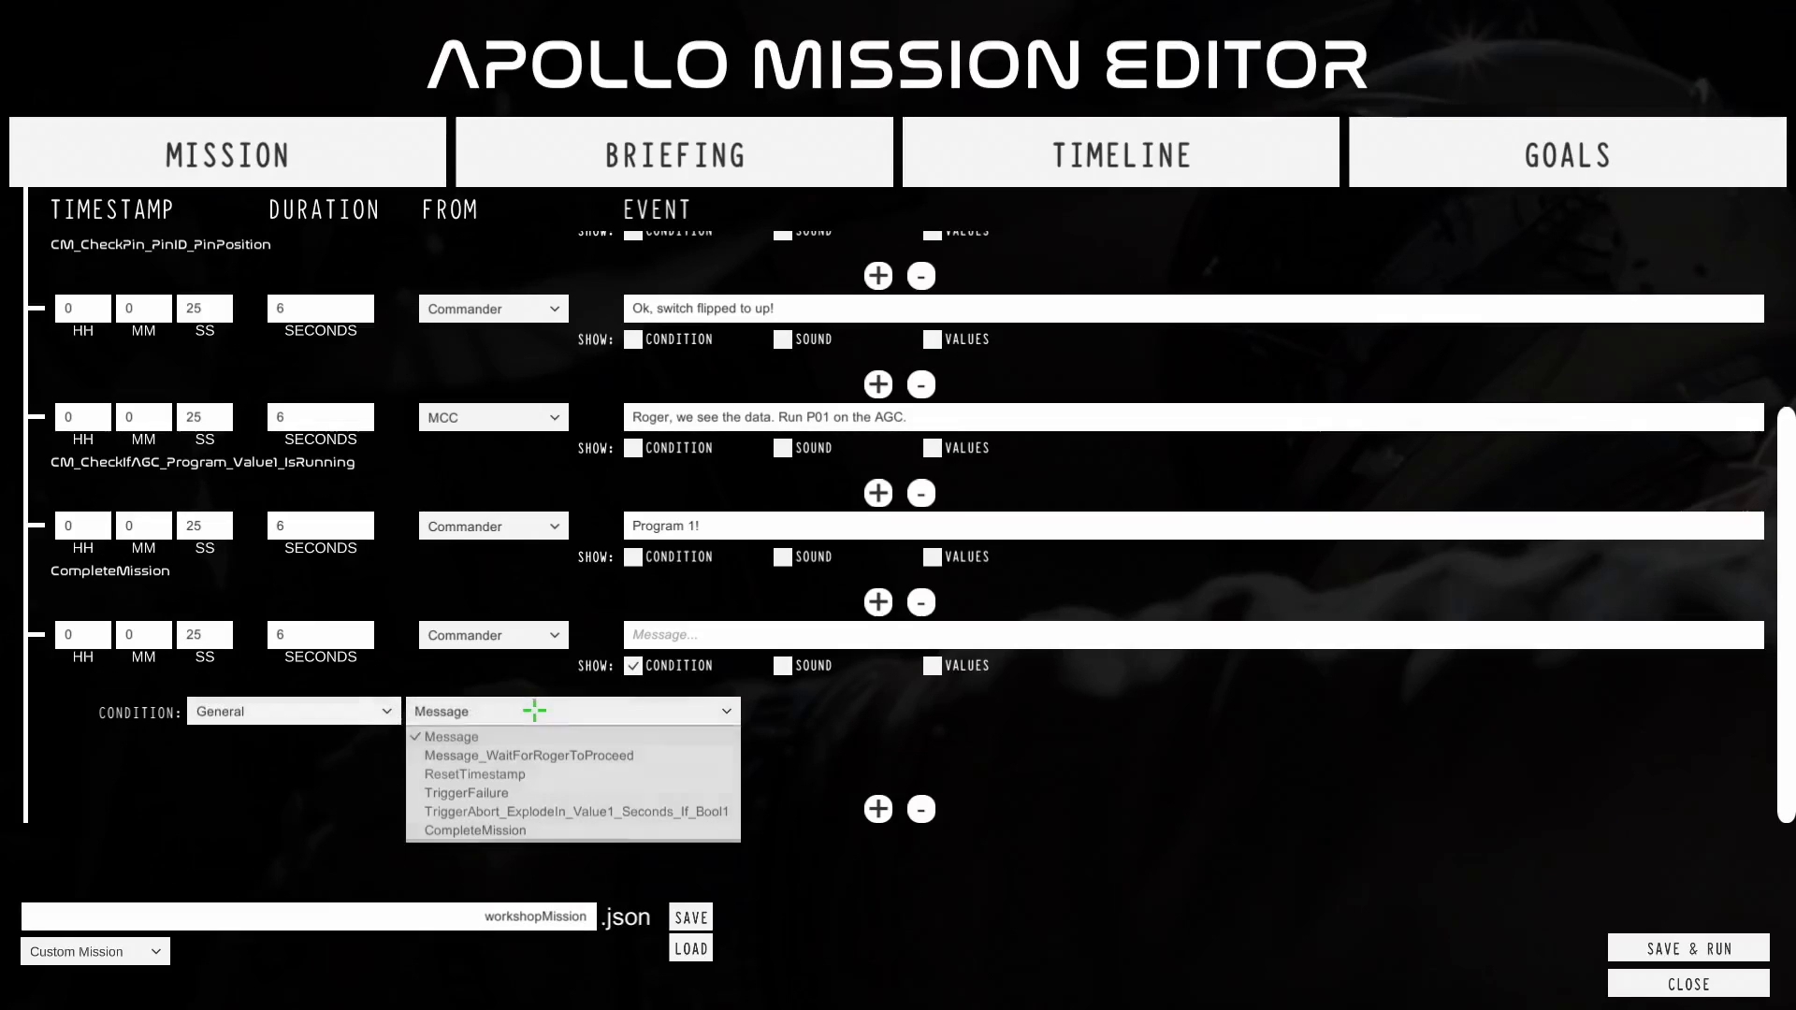
click(466, 792)
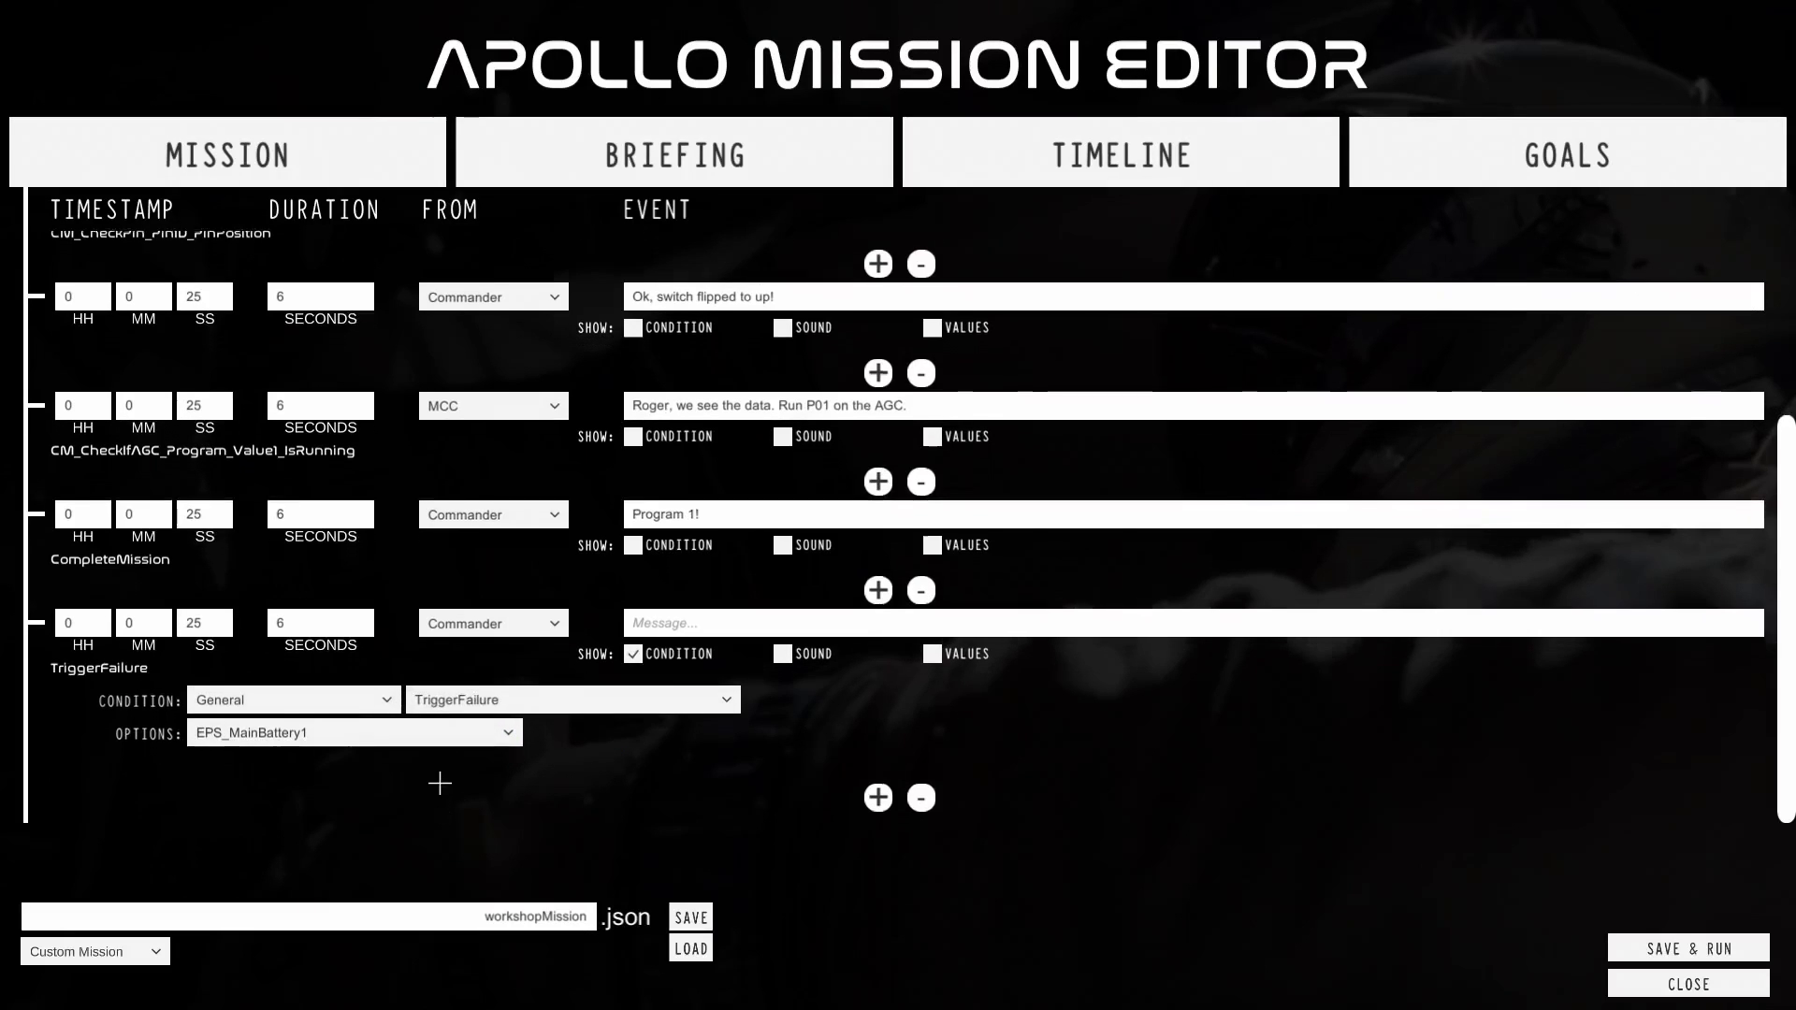
click(285, 744)
click(287, 774)
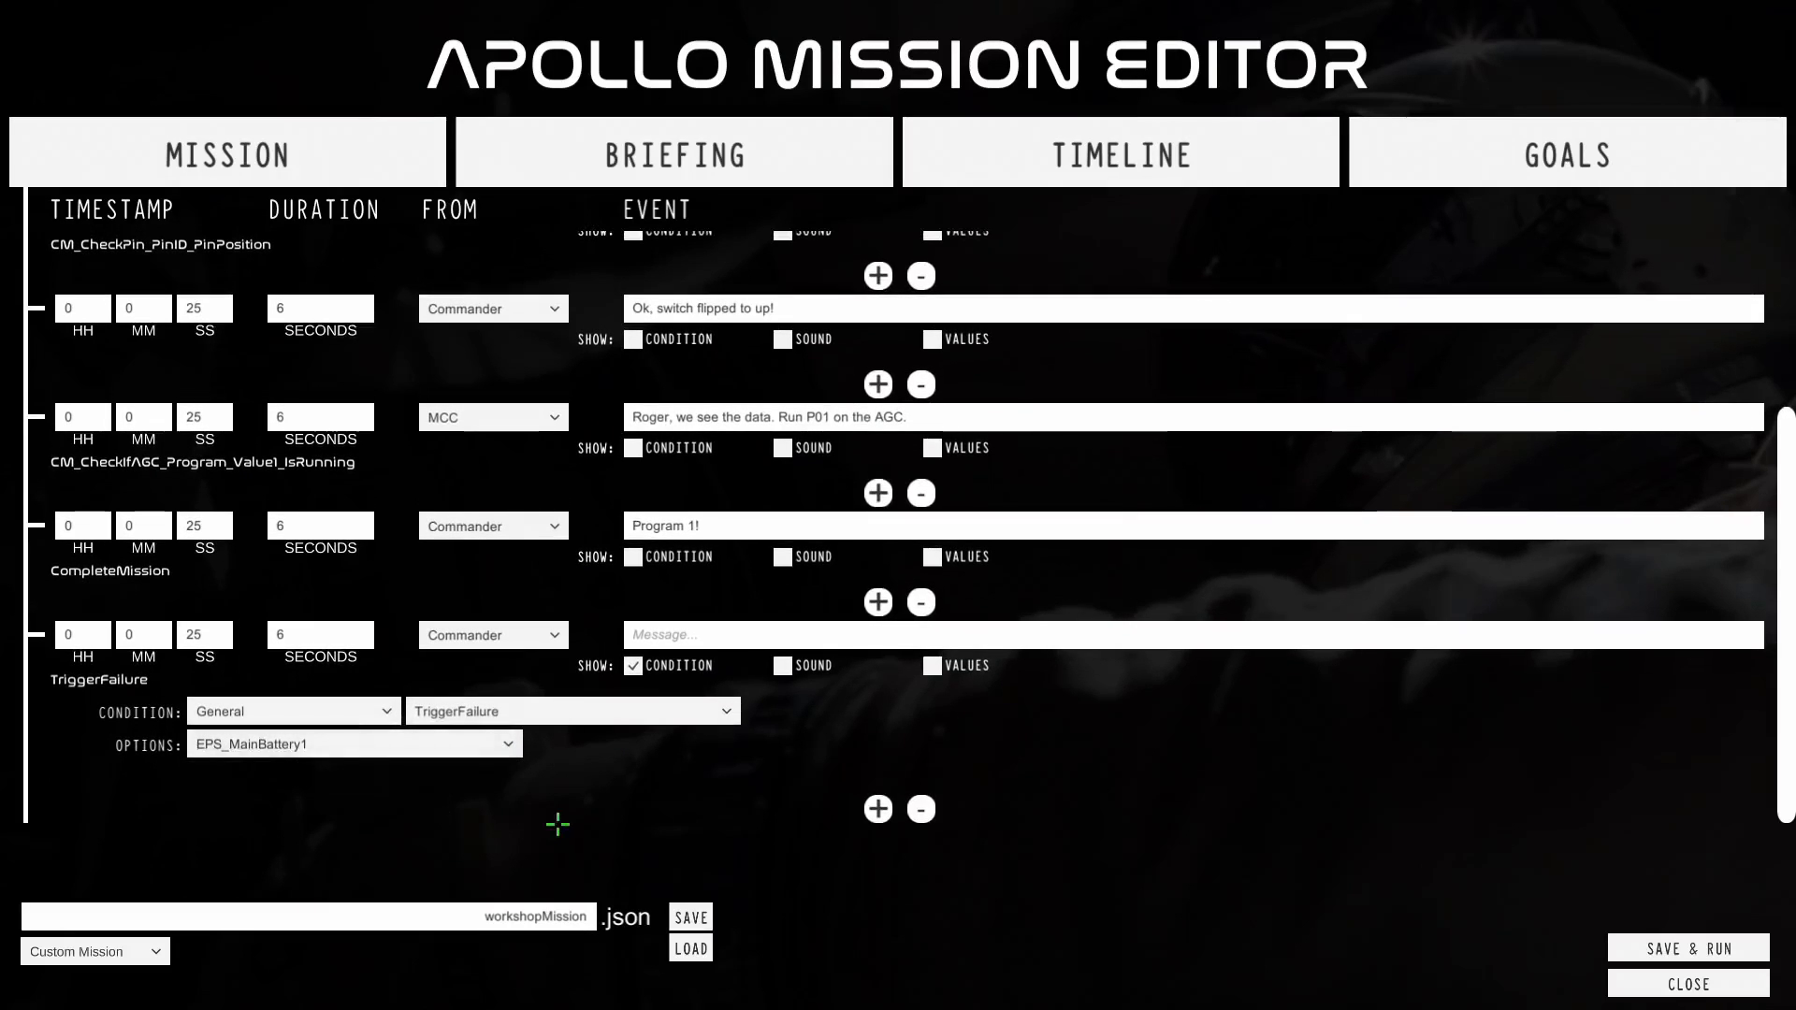
Try "(fail battery)" as the TriggerFailure event's message and clear the text again.
click(685, 647)
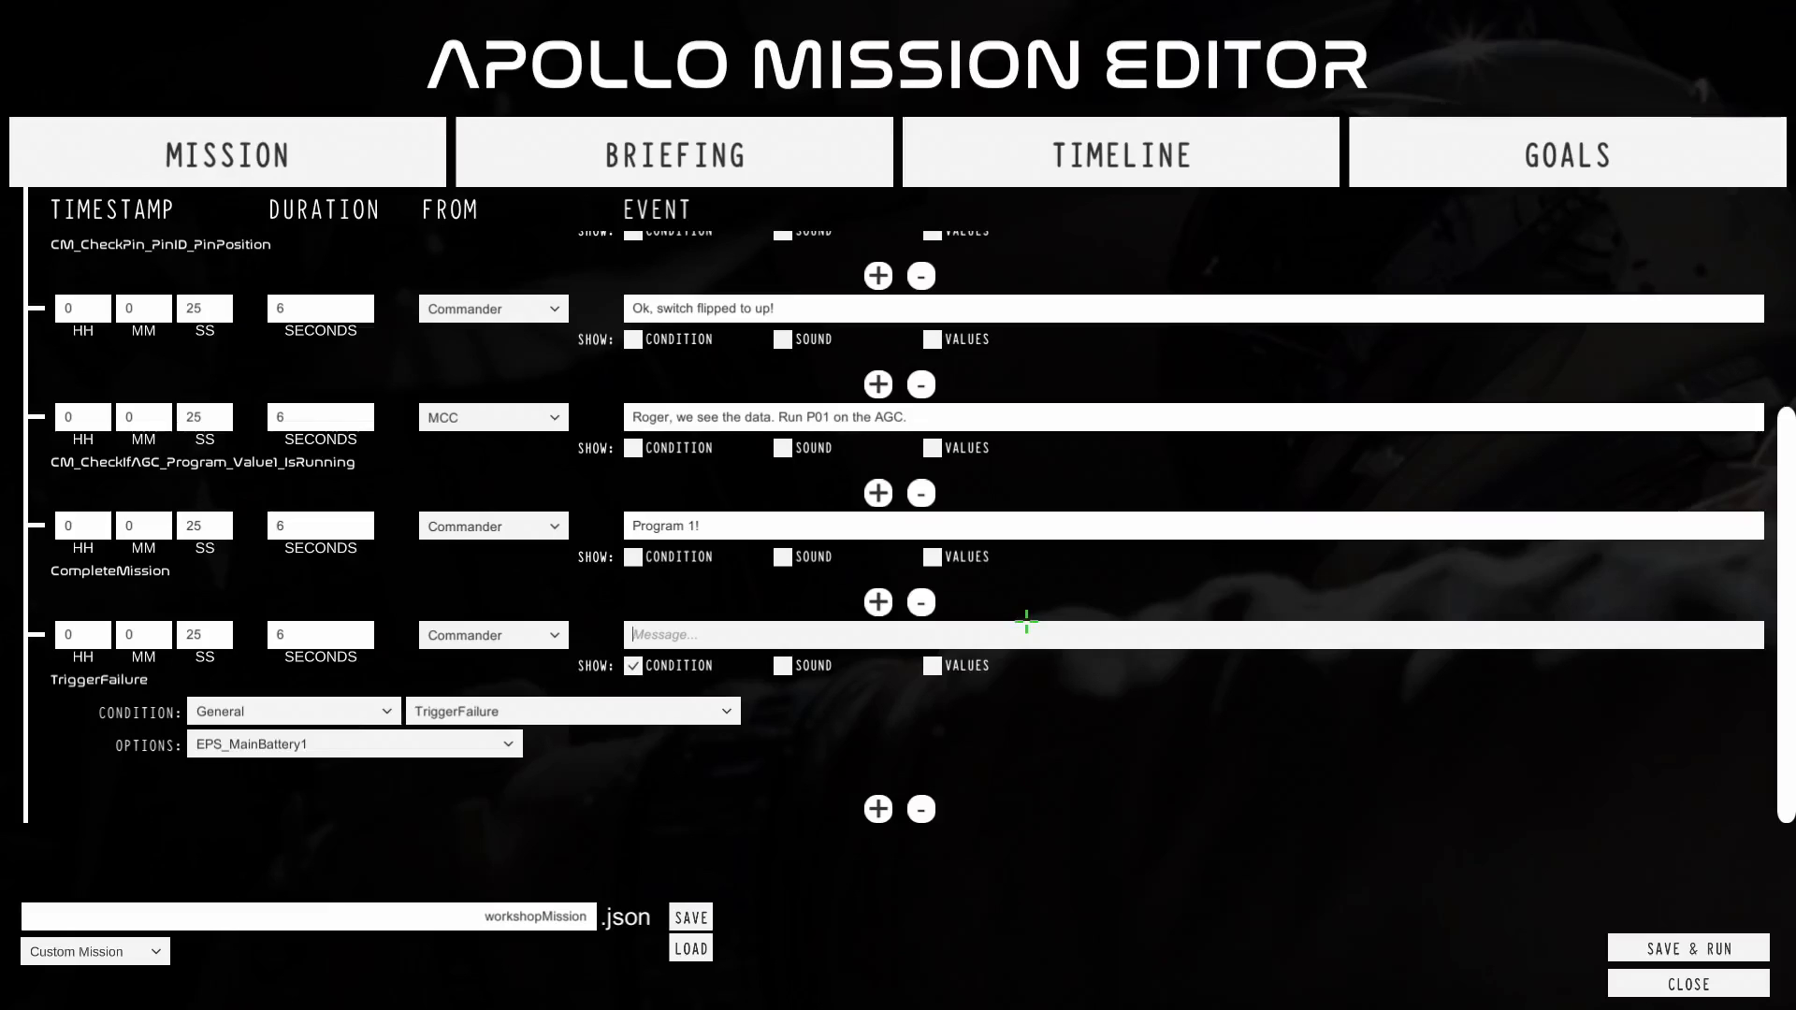
text((fail battery)
key(ctrl+a)
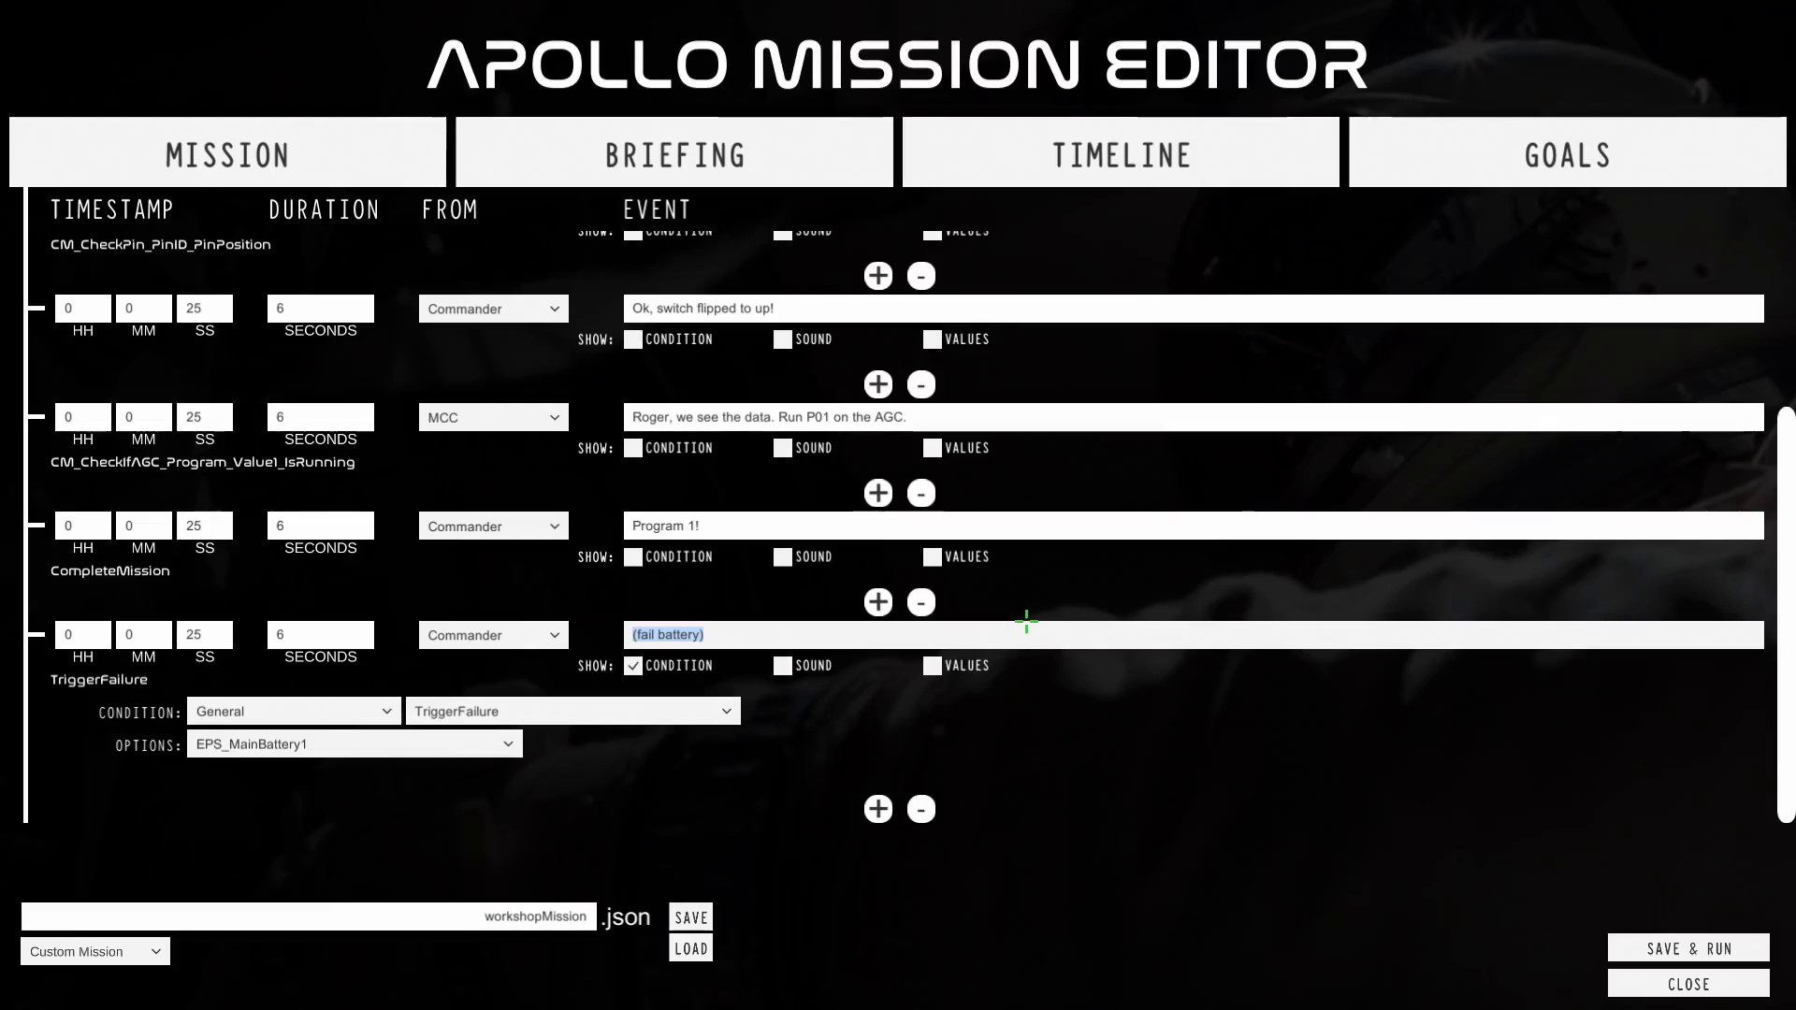
key(BackSpace)
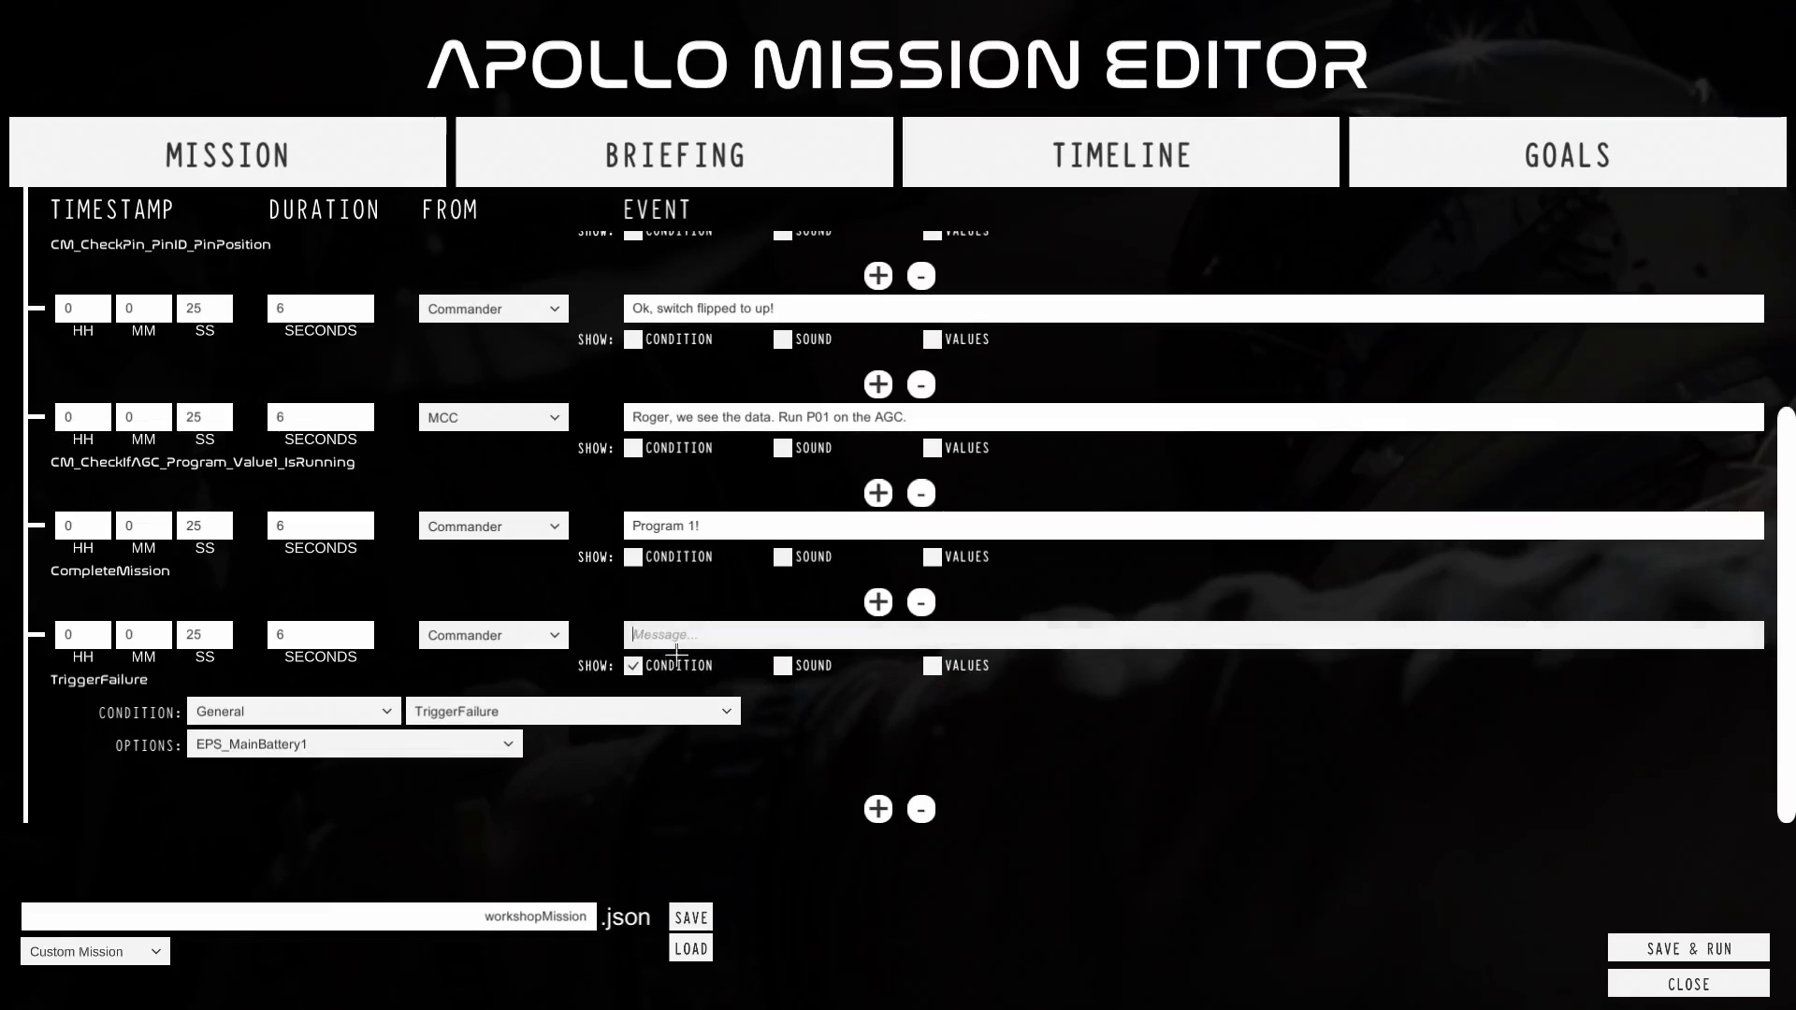
click(894, 738)
Add another event at the end of the timeline and check the failure options of the TriggerFailure event.
click(877, 809)
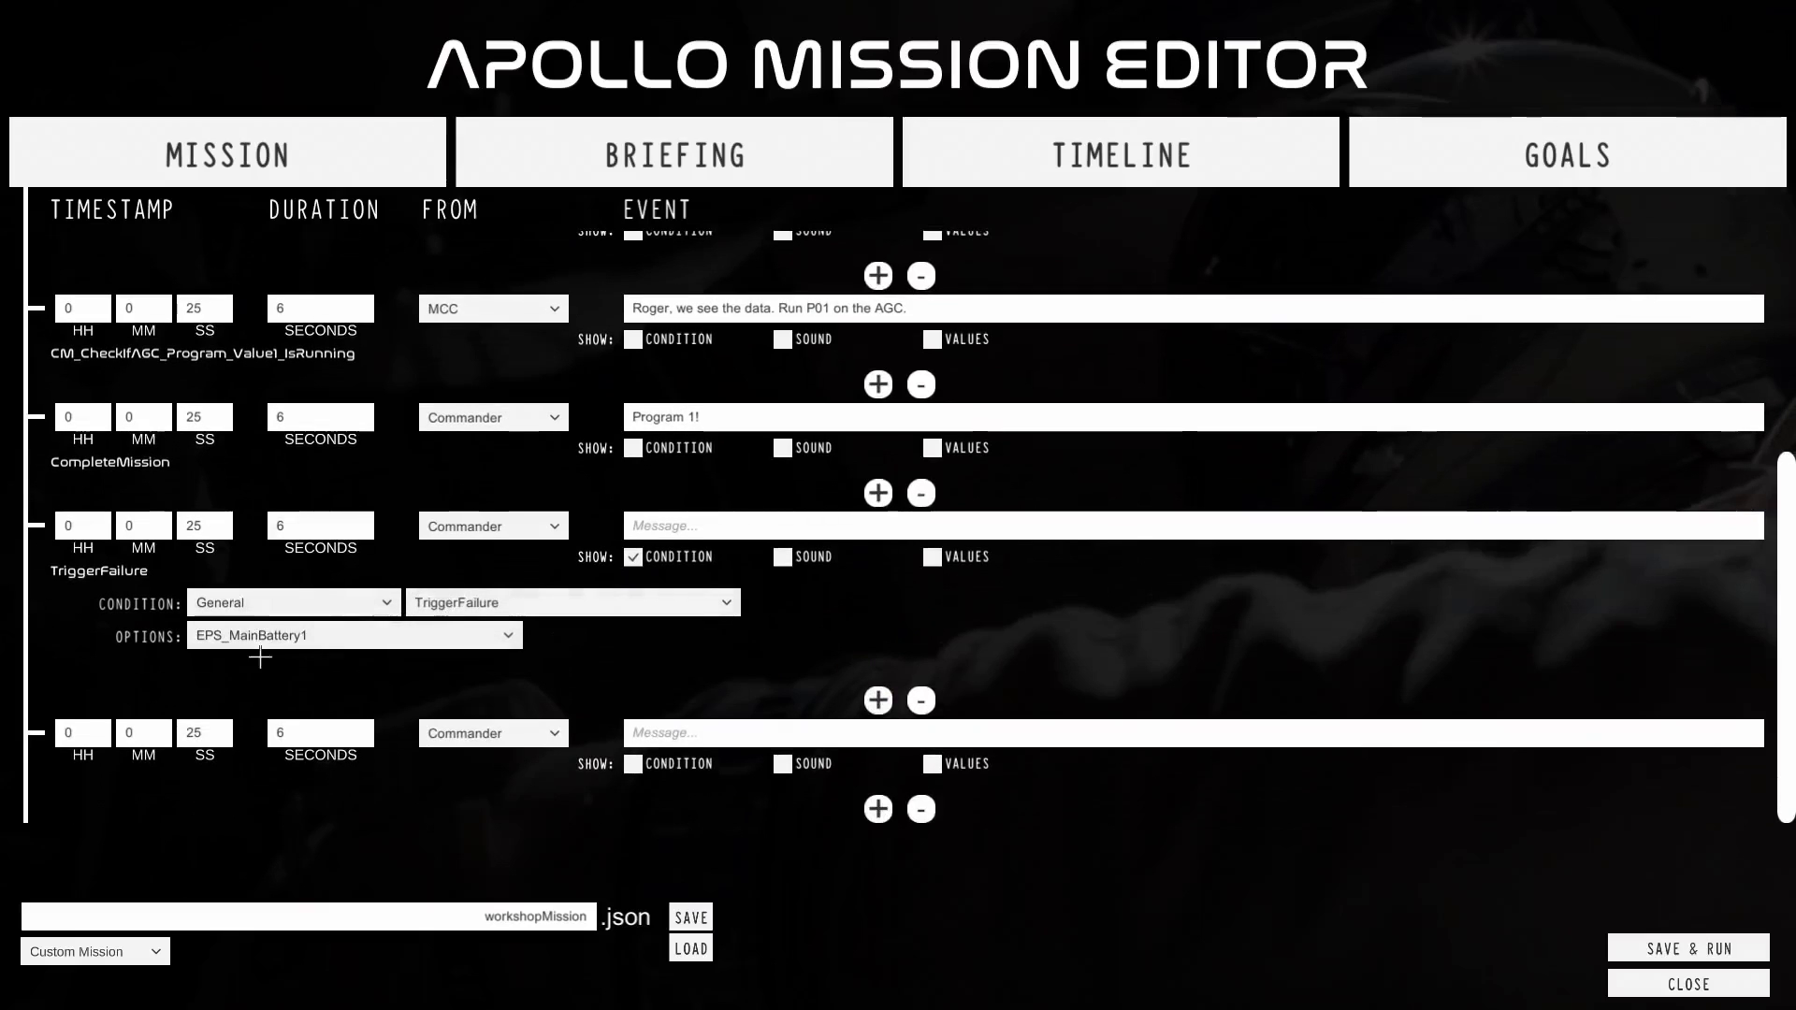
click(306, 638)
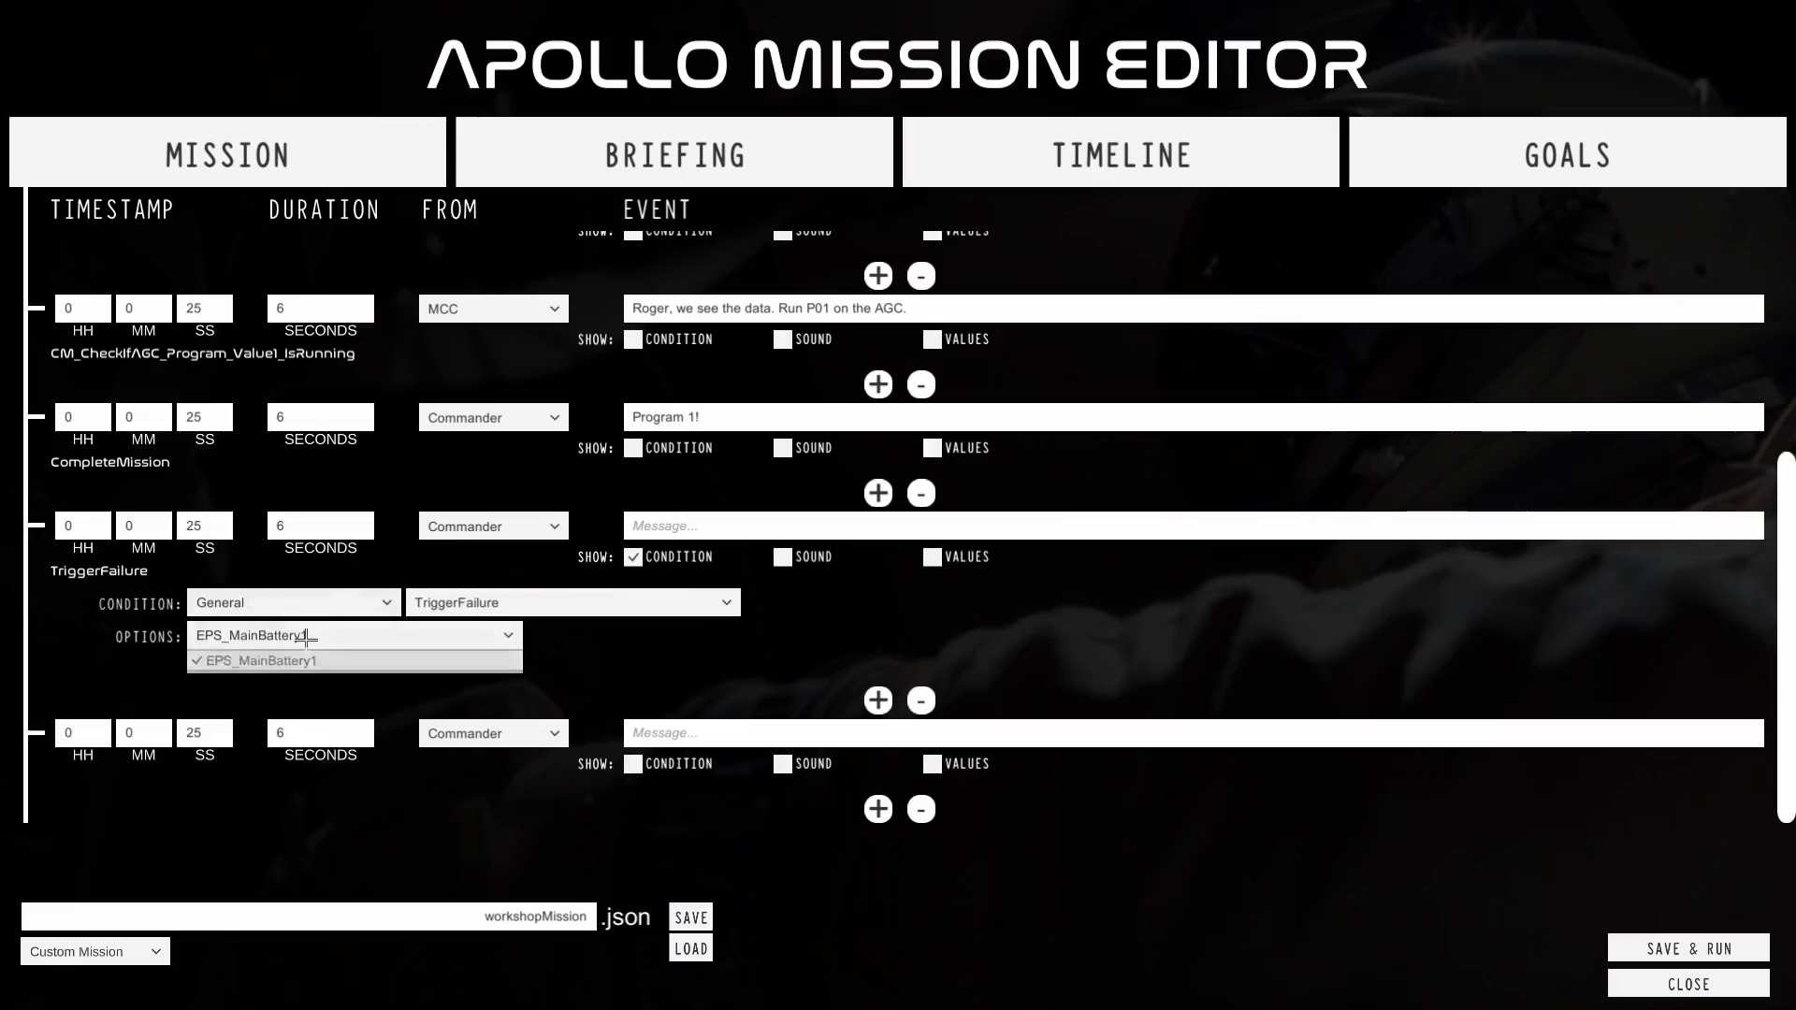
click(306, 639)
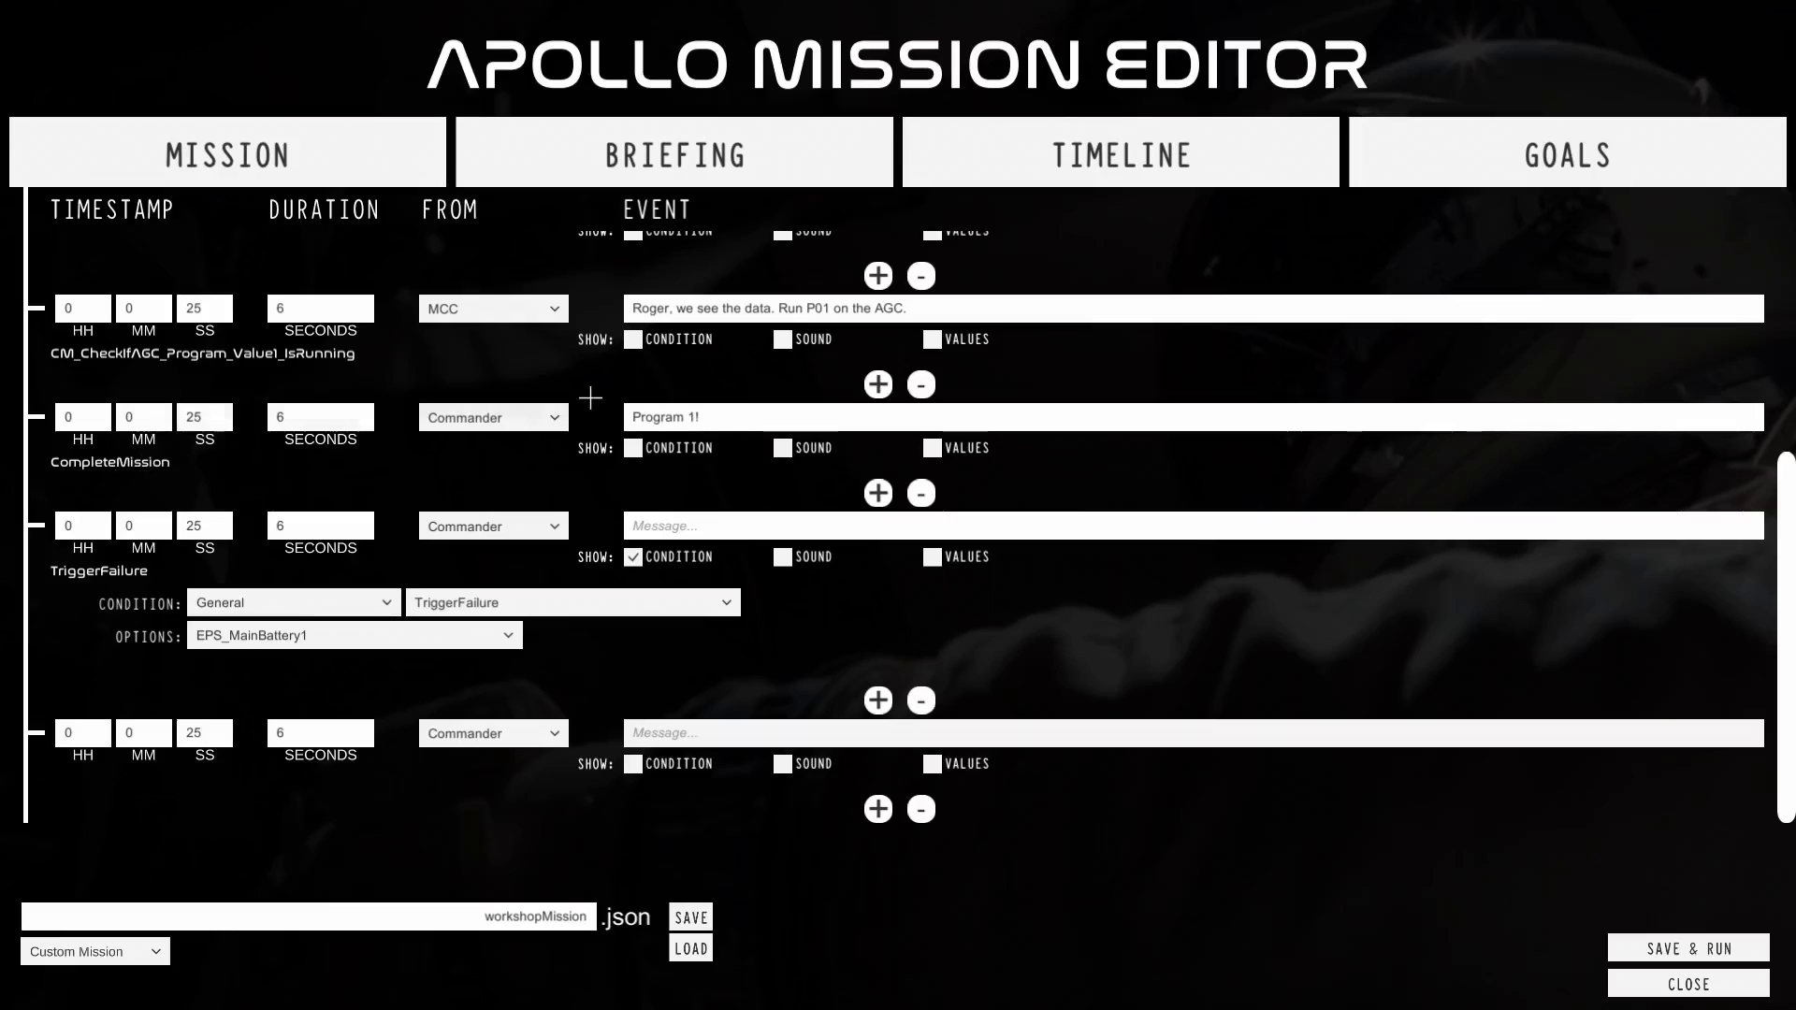
click(632, 419)
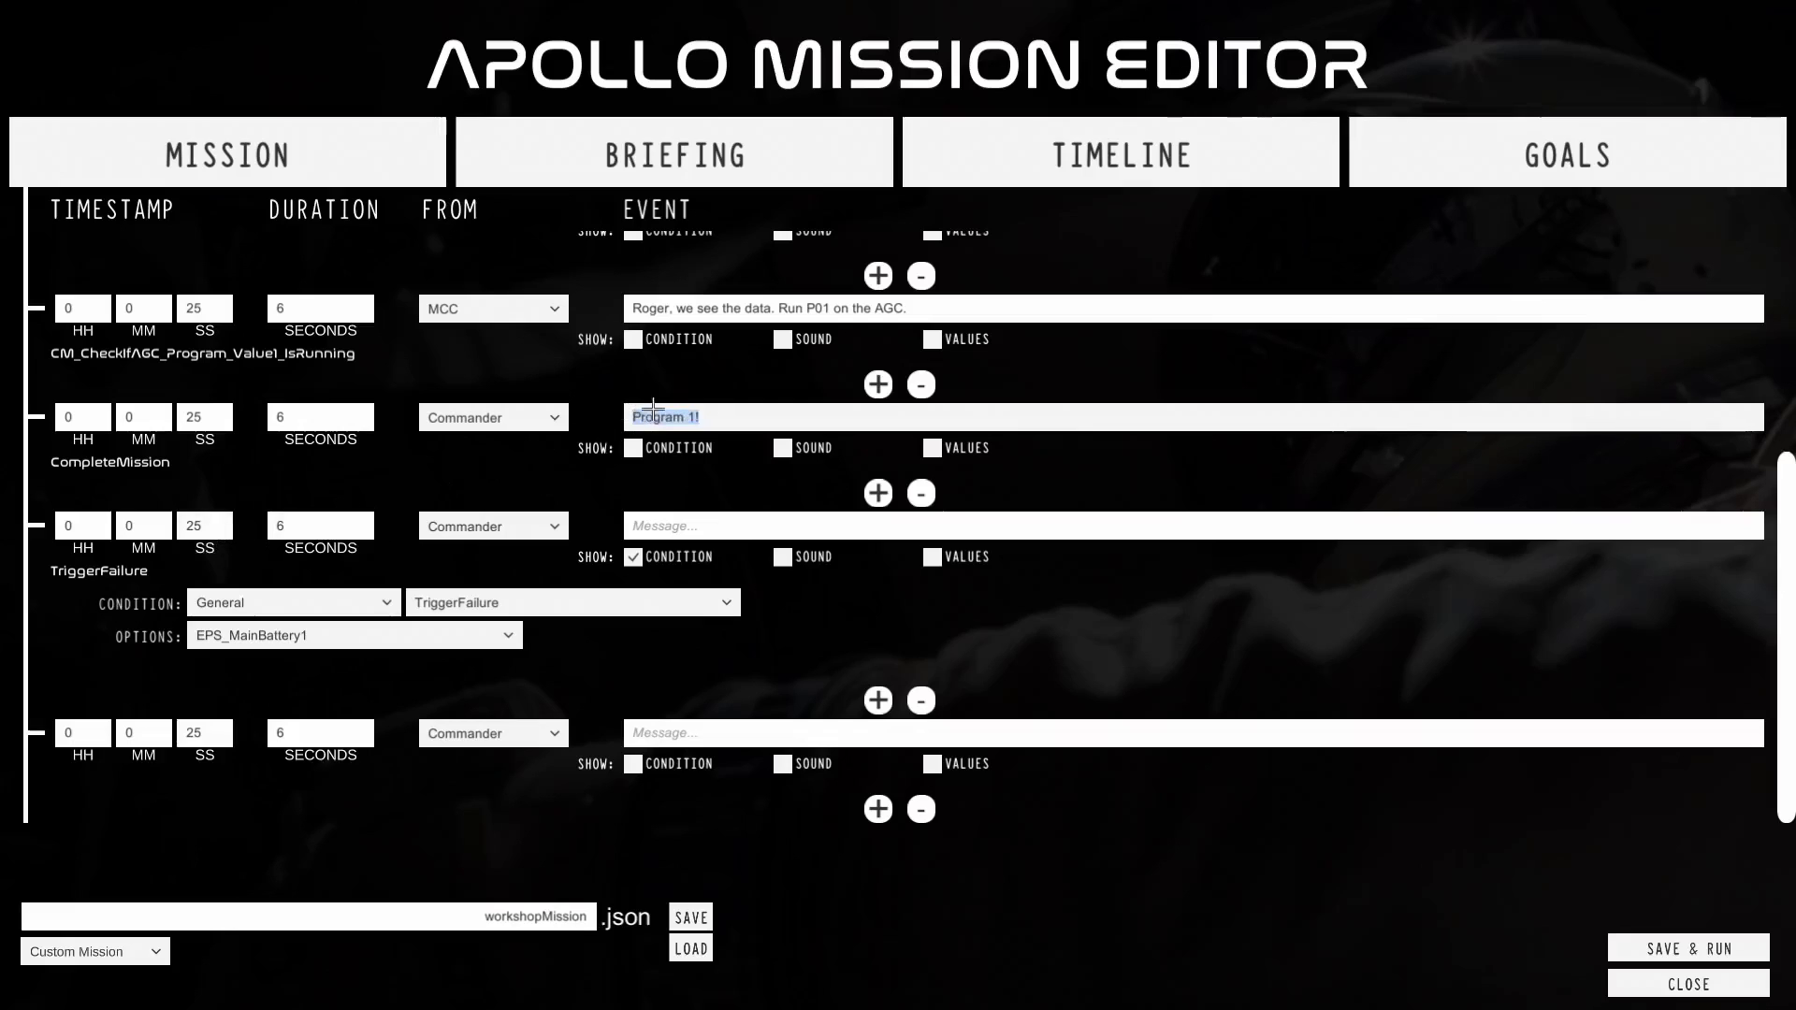
click(636, 526)
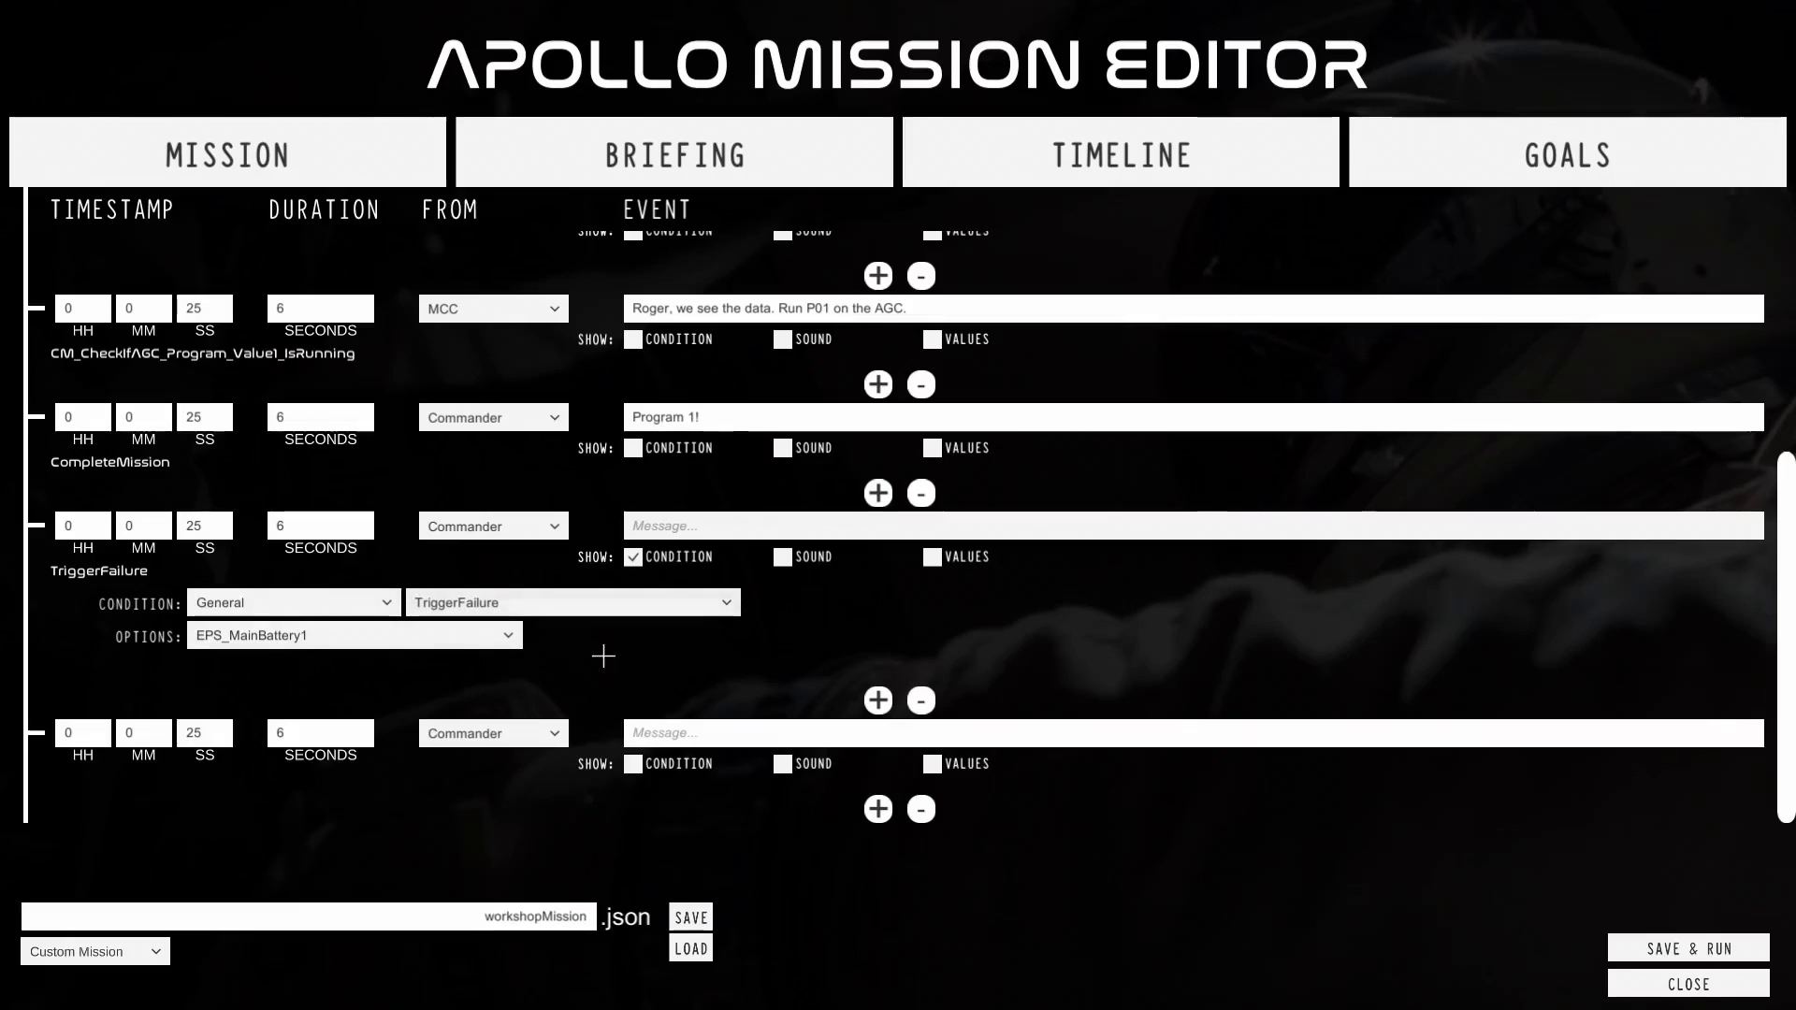
click(851, 731)
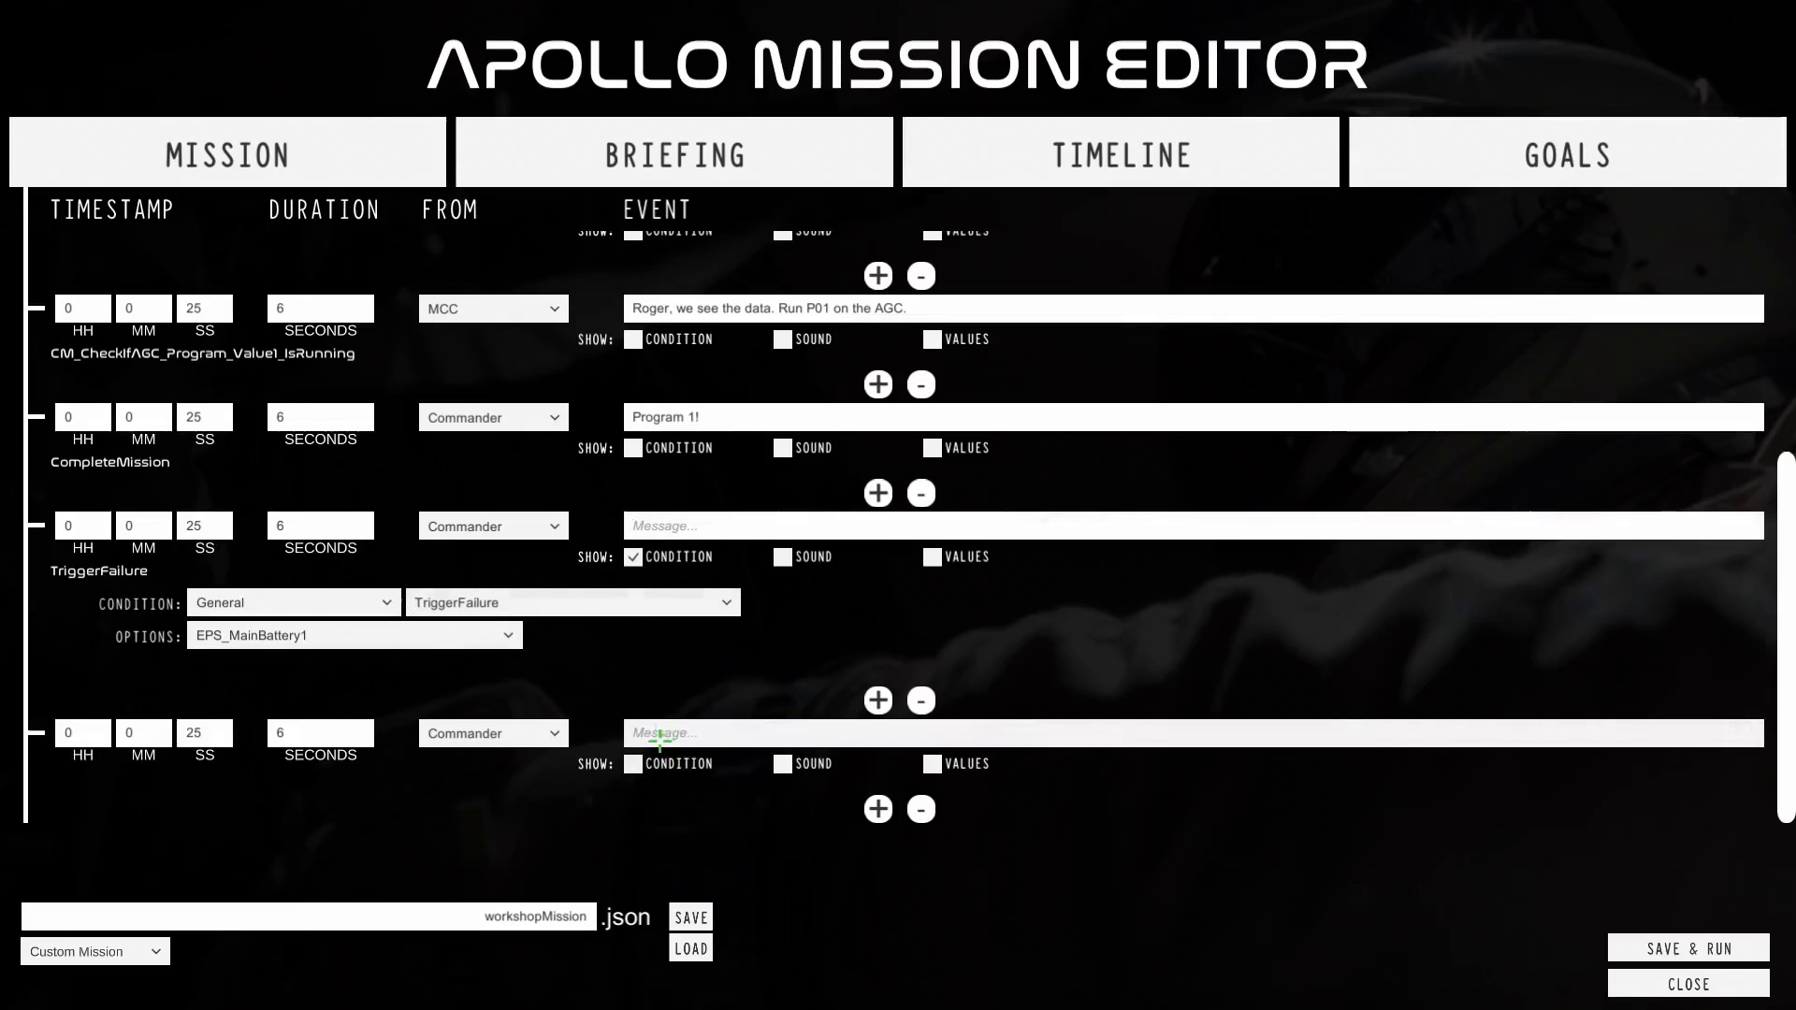
click(225, 525)
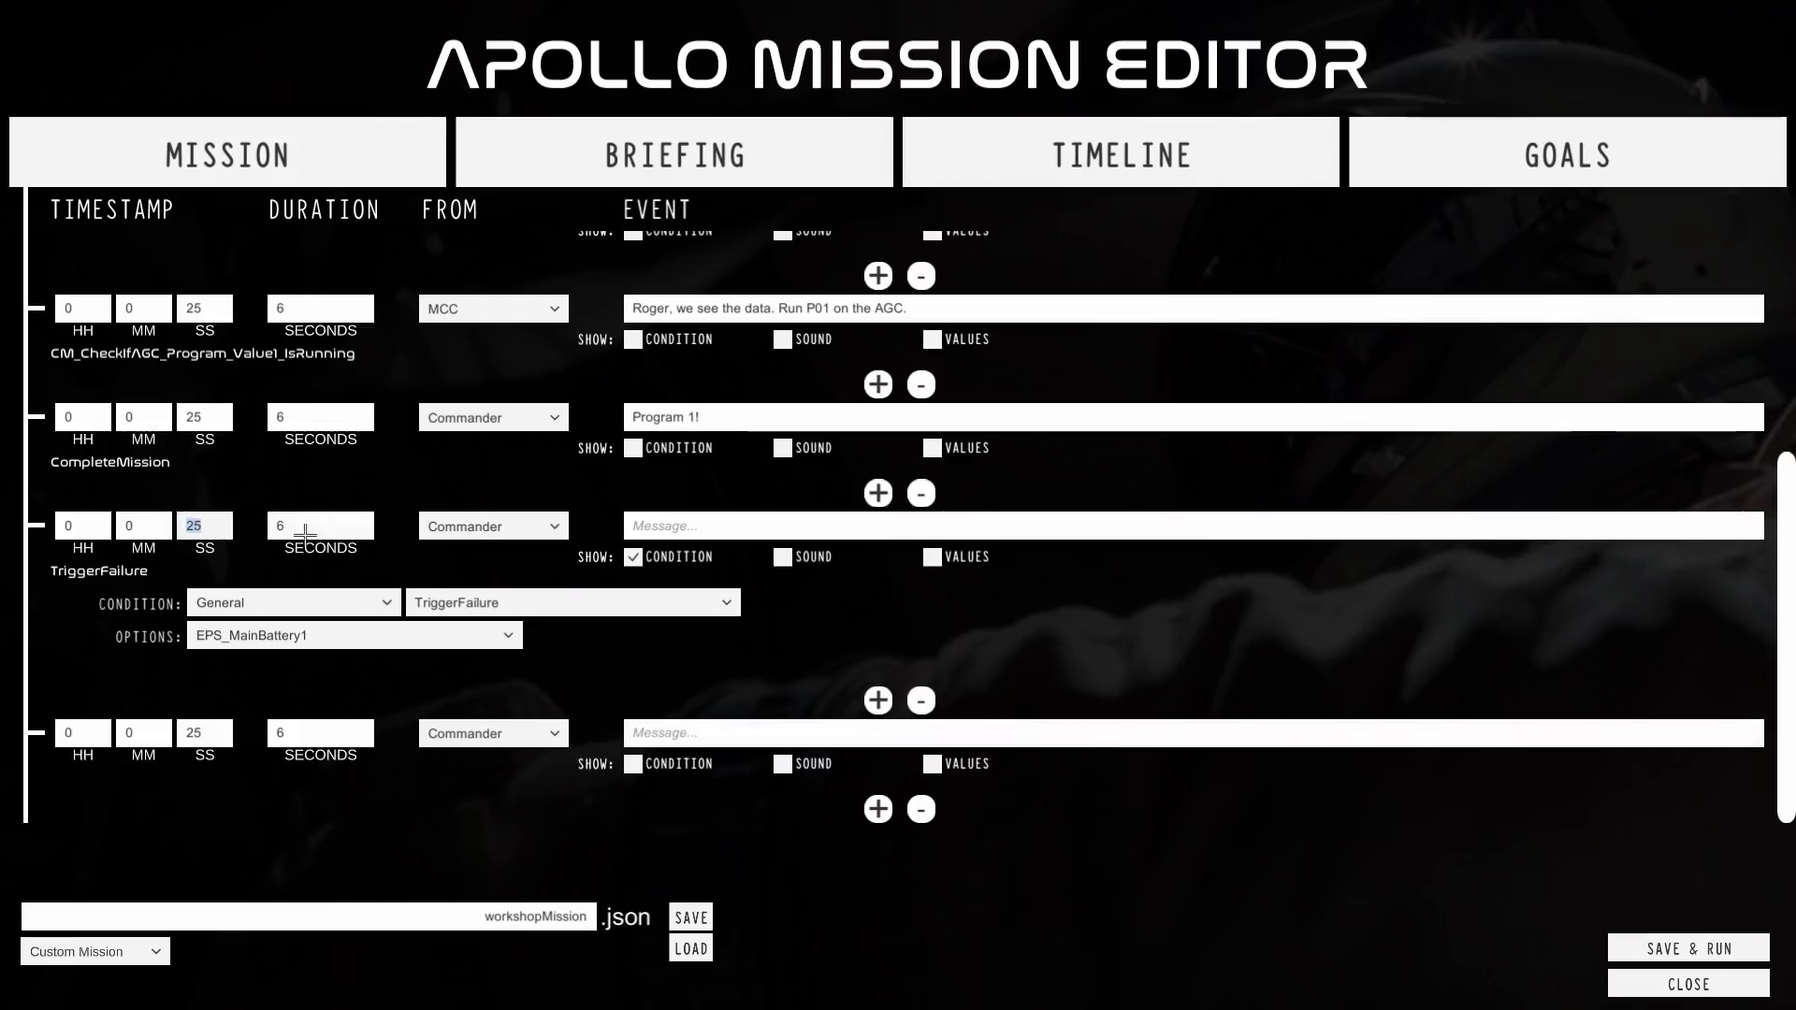
click(114, 572)
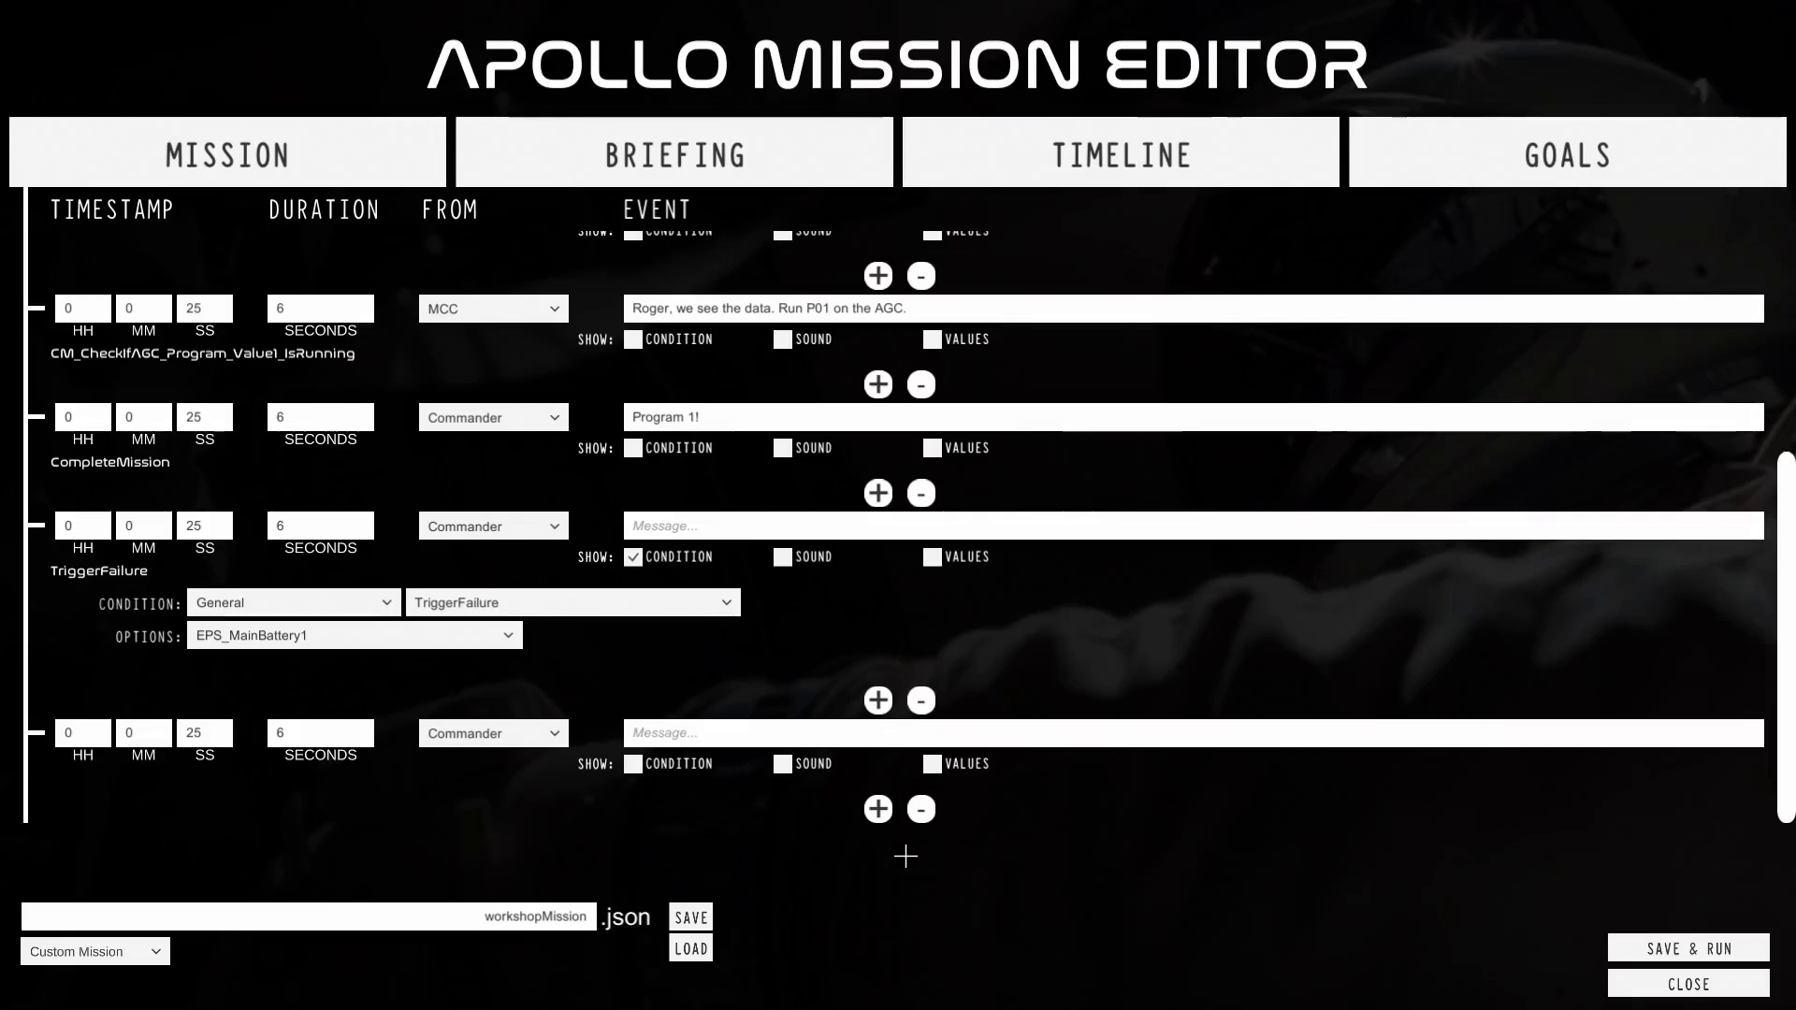
Save the workshopMission file and close the Apollo mission editor.
click(700, 923)
click(1417, 872)
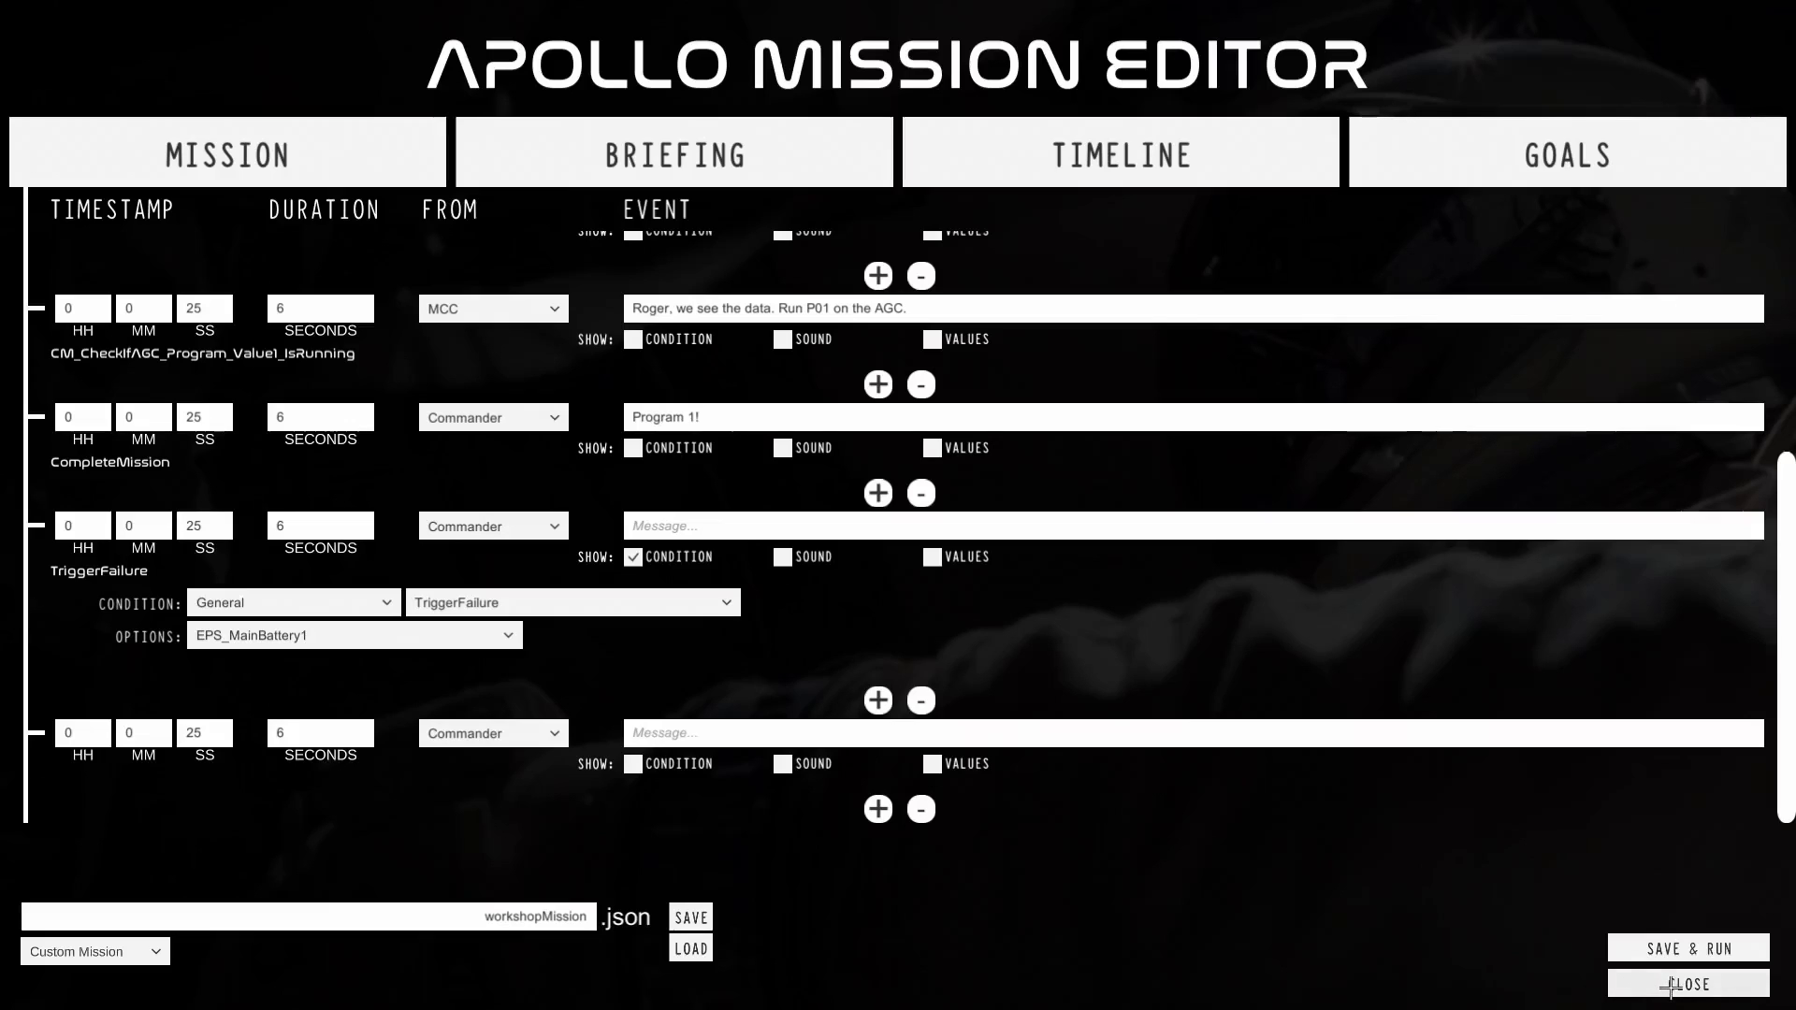
click(1670, 985)
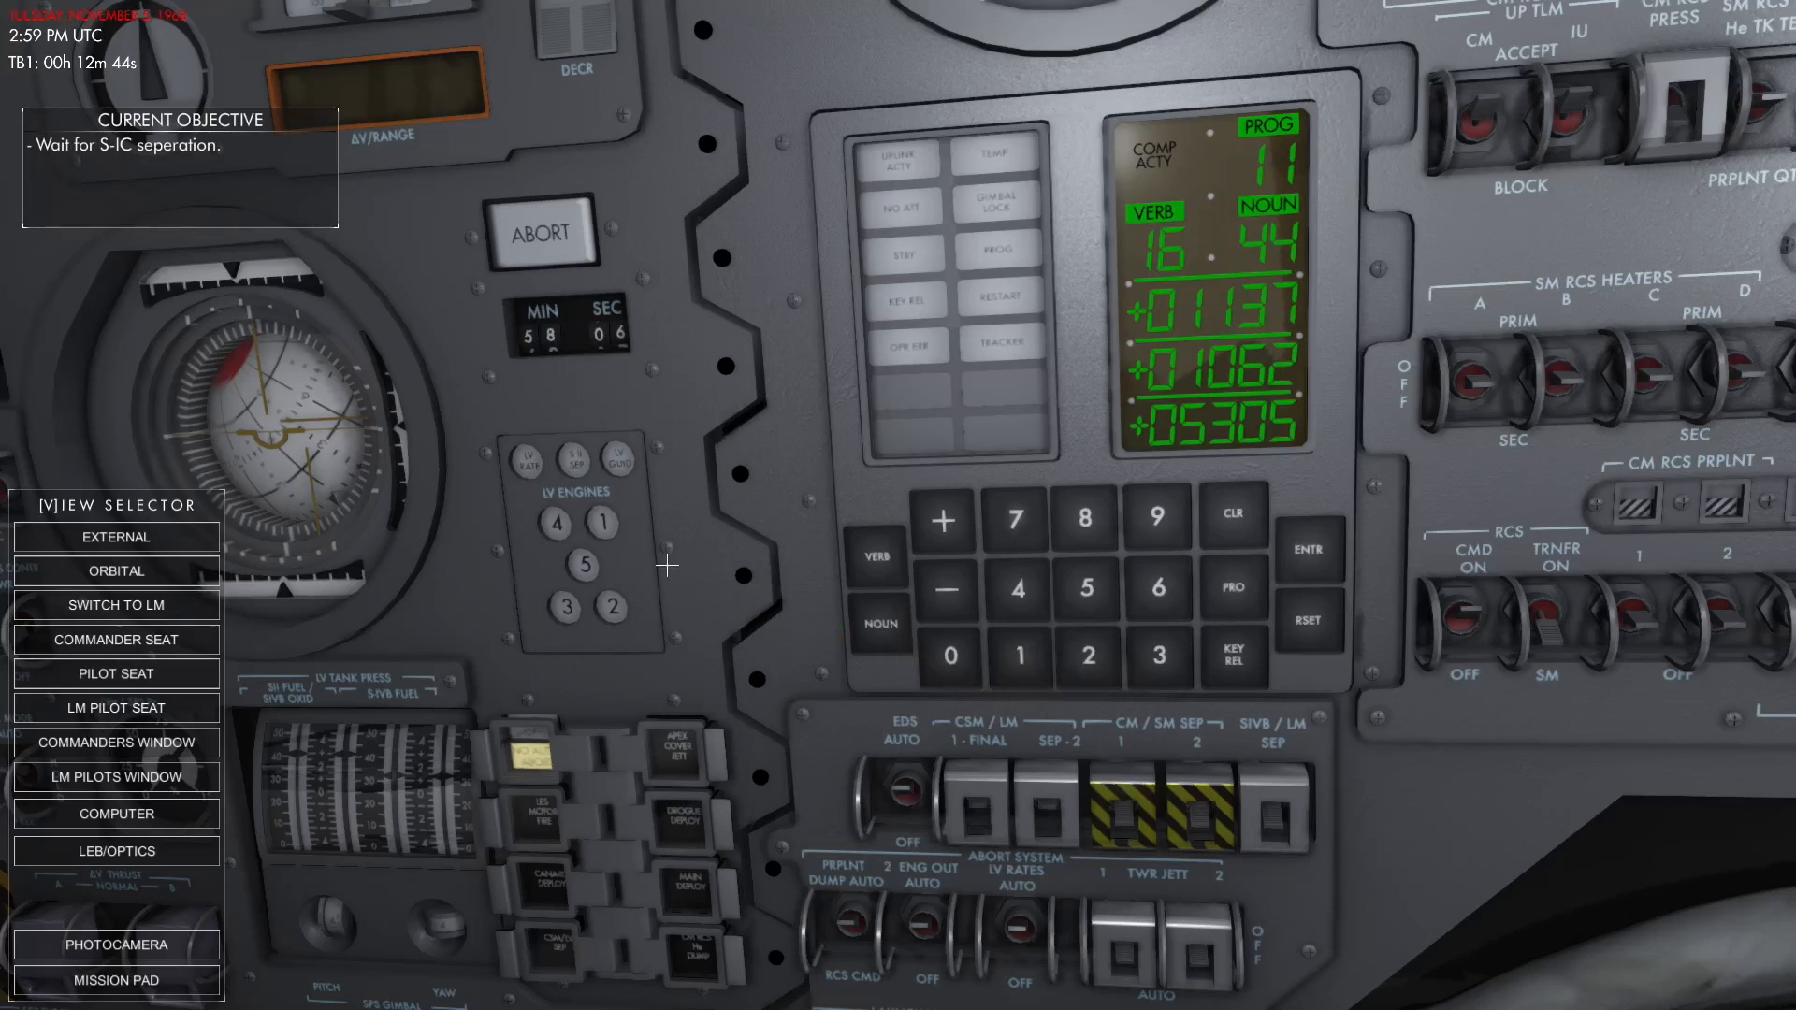
Switch to Visual Studio with the ReentryCampaignMaker.sln solution, run the Campaign Maker and enlarge and reposition its window.
key(super)
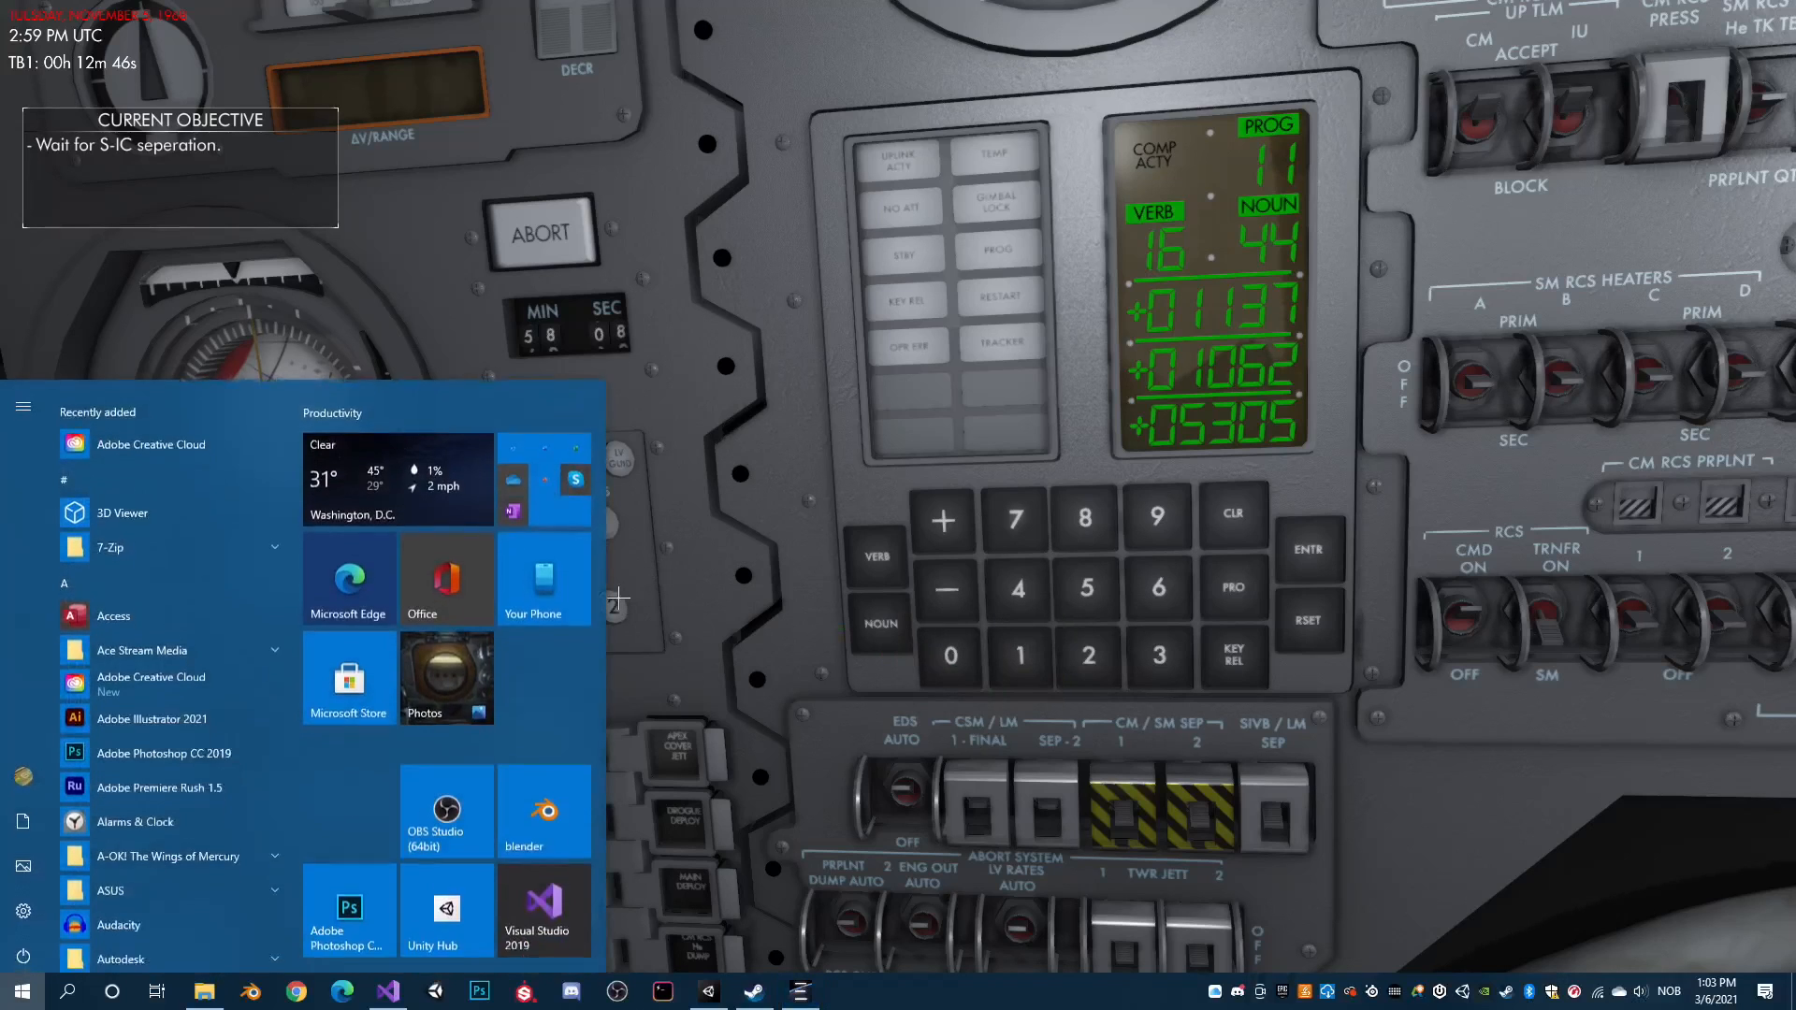
right_click(388, 991)
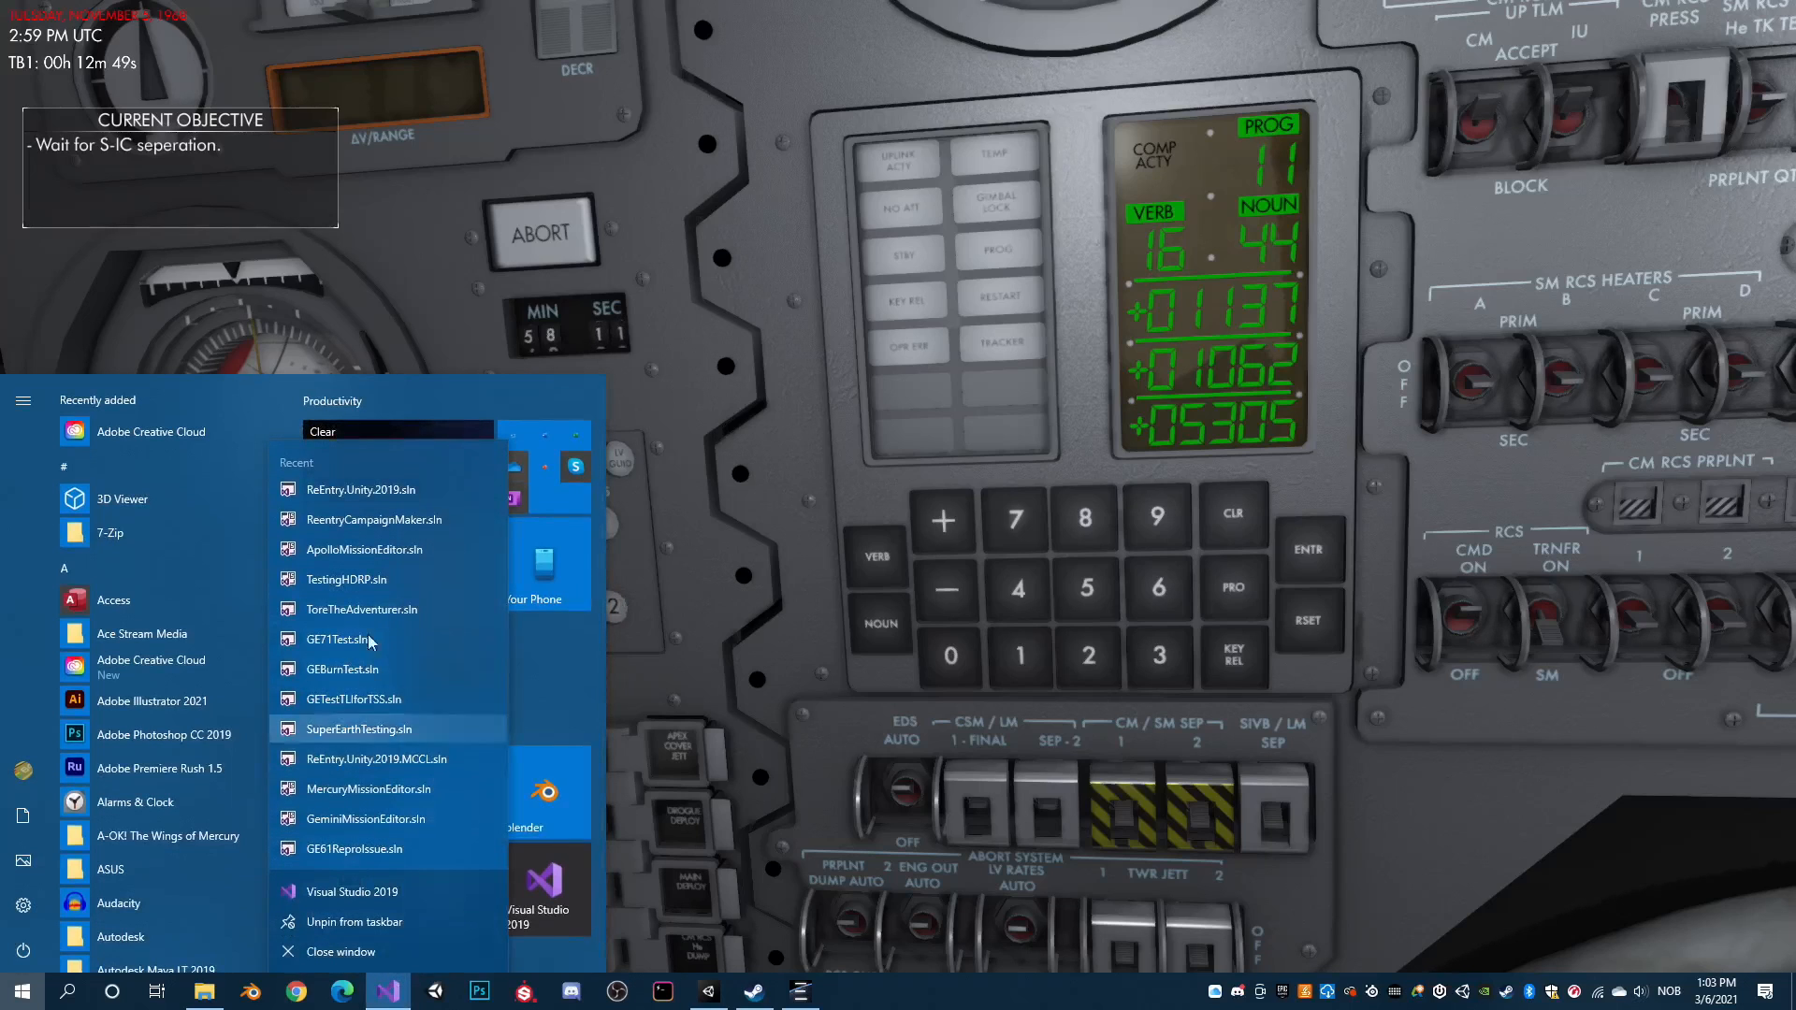
click(417, 526)
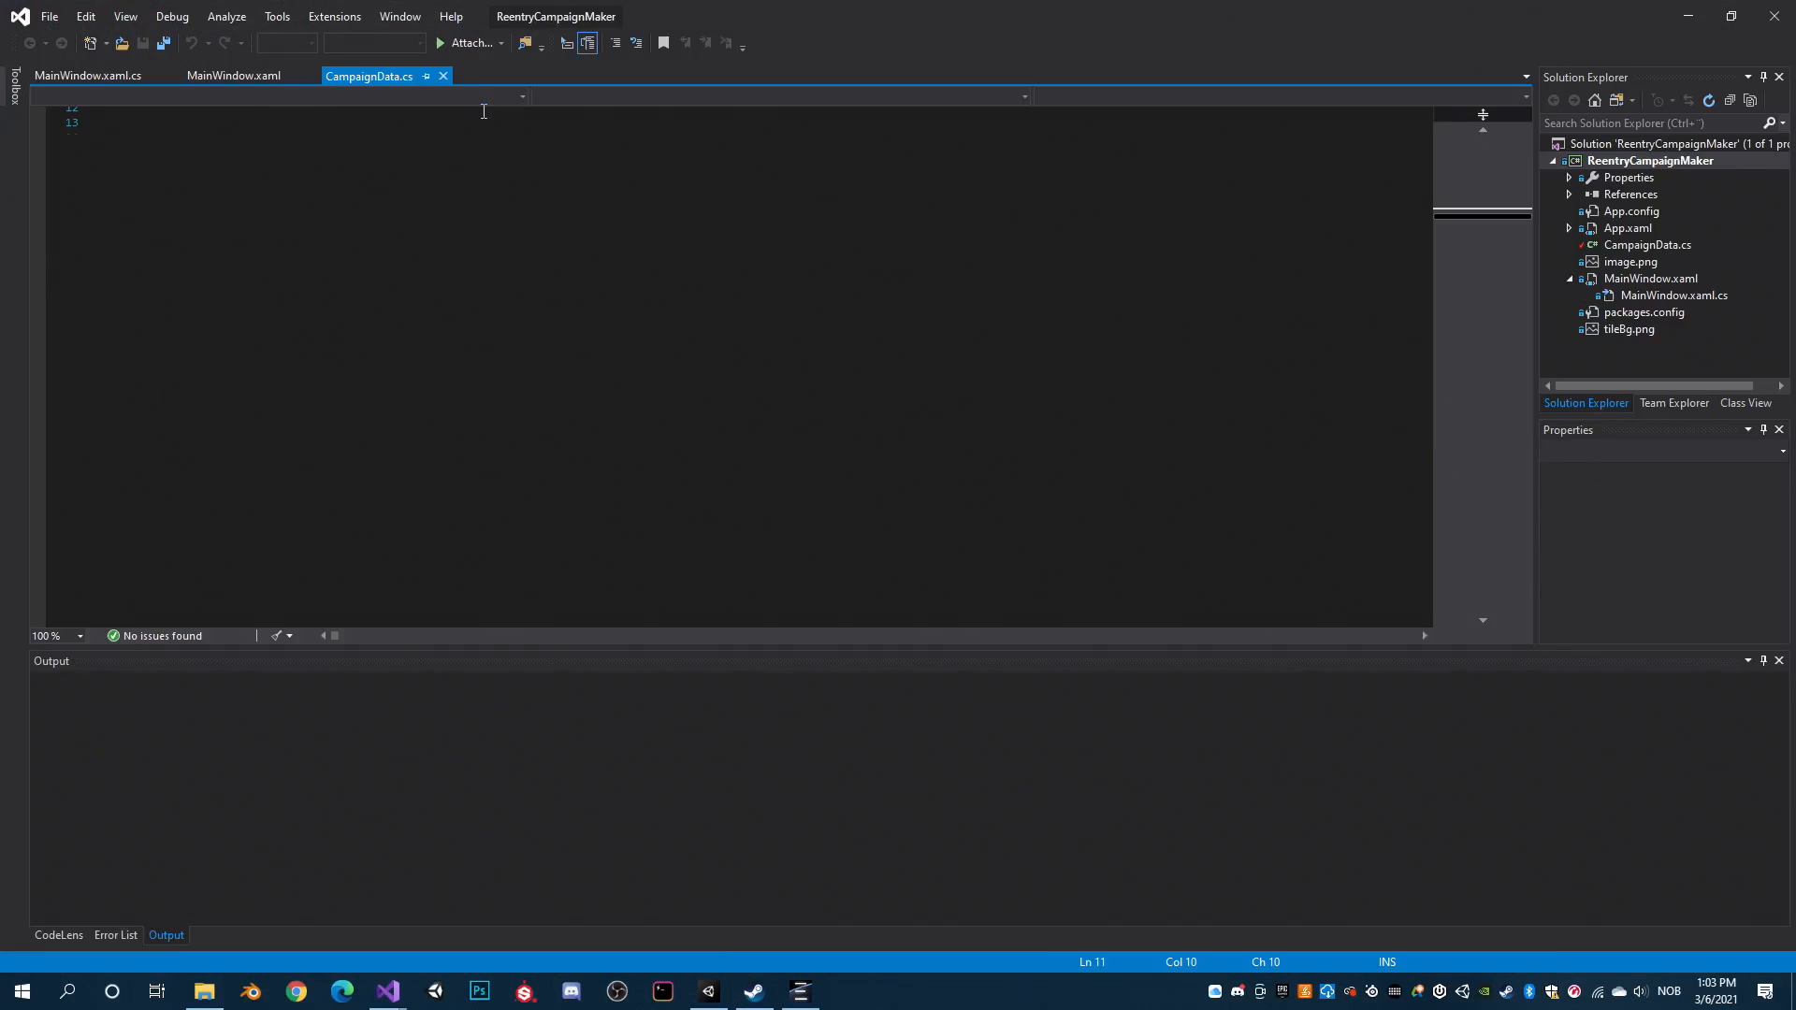
click(461, 43)
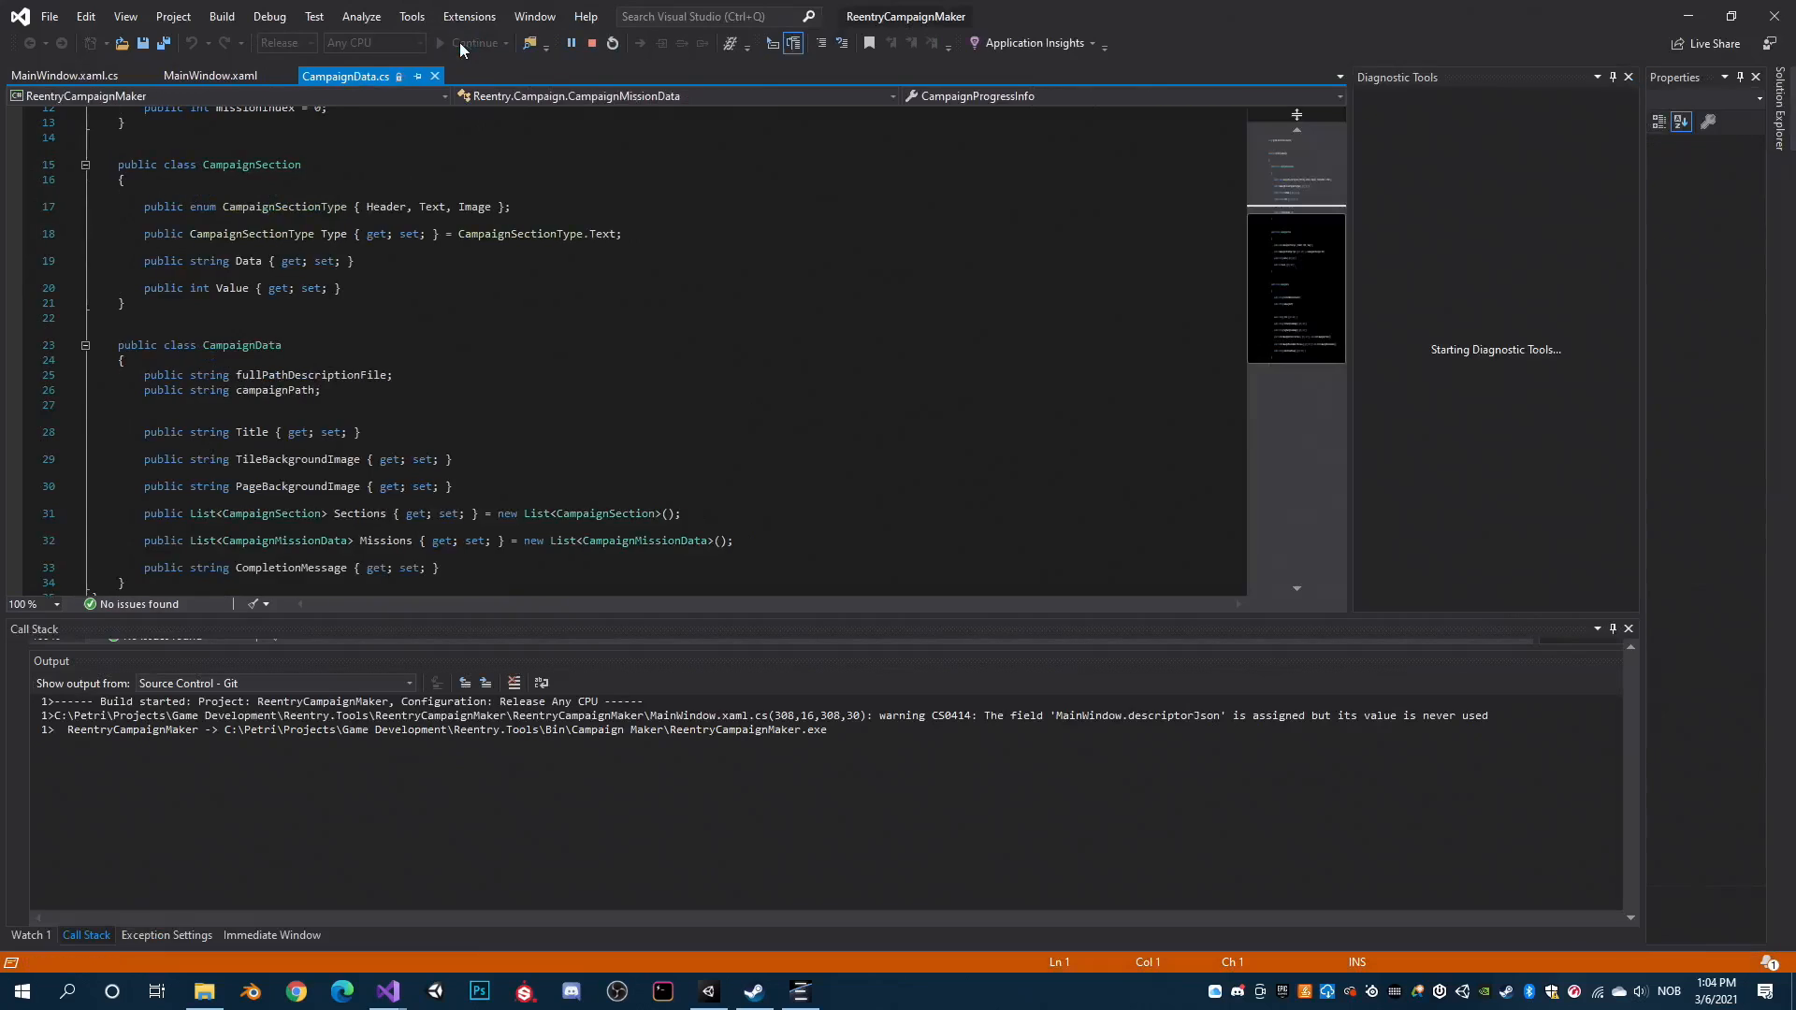
drag(486, 235, 342, 129)
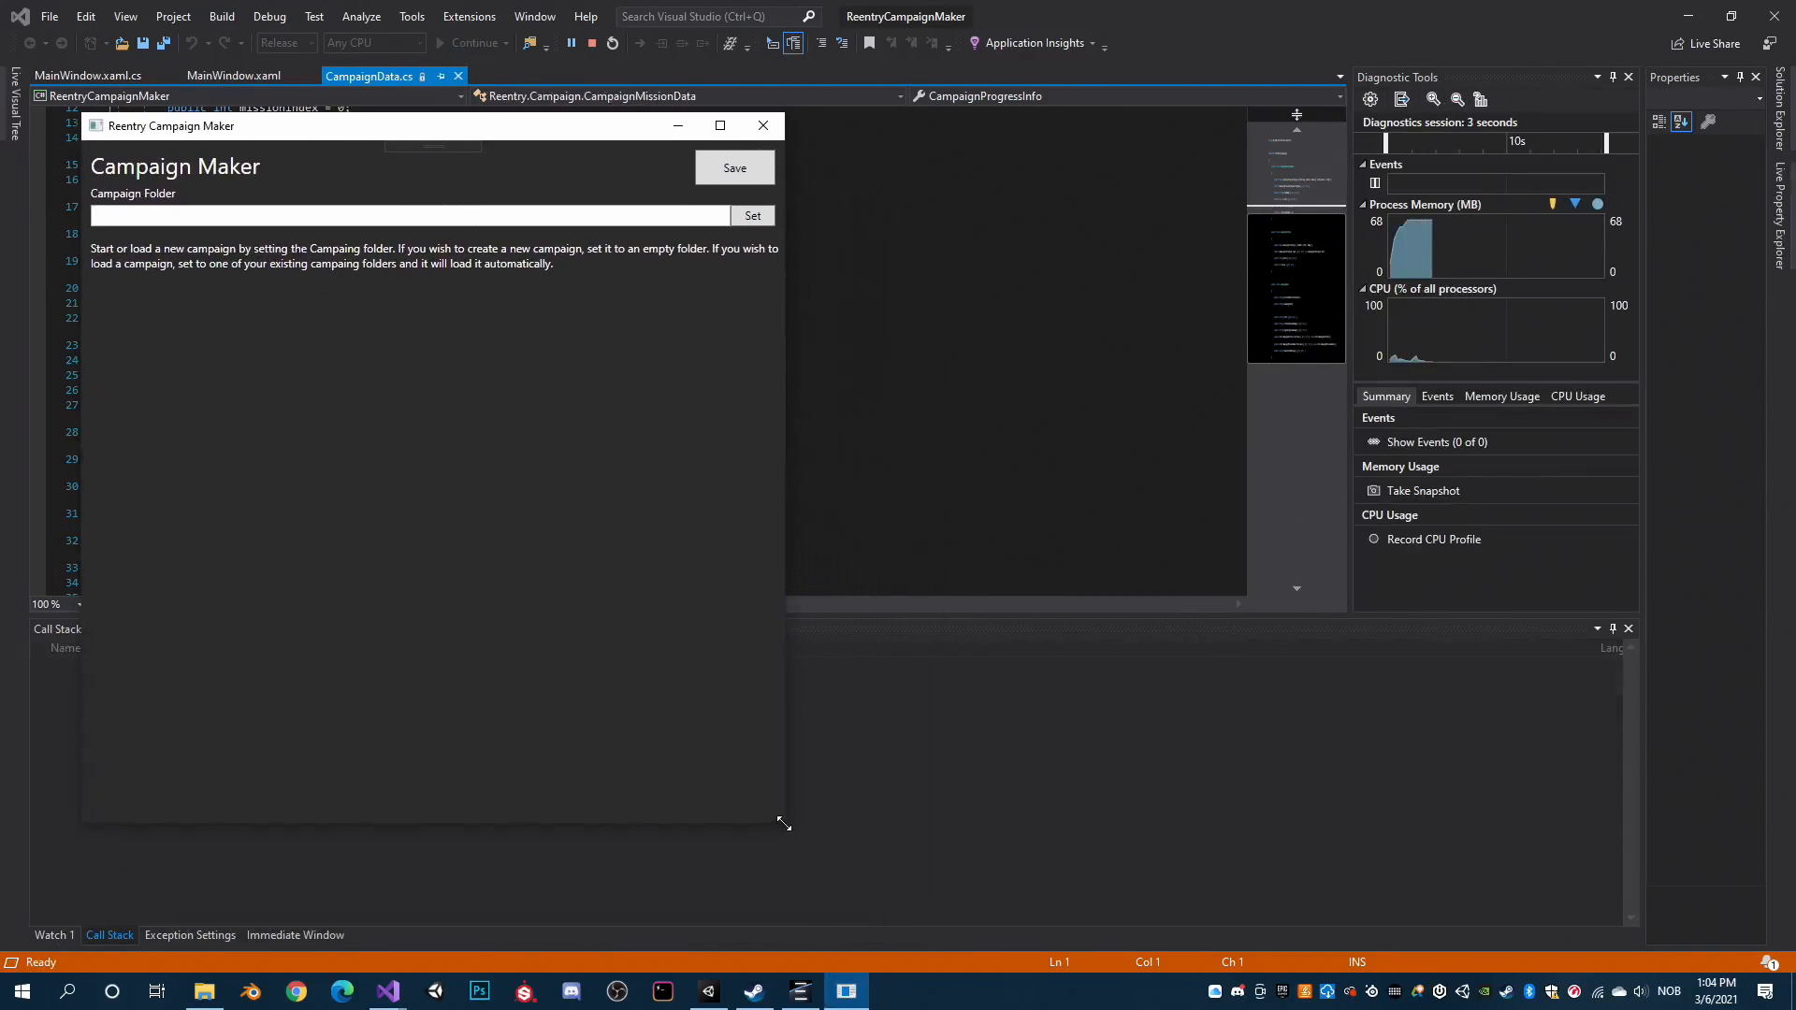
drag(784, 823, 1102, 901)
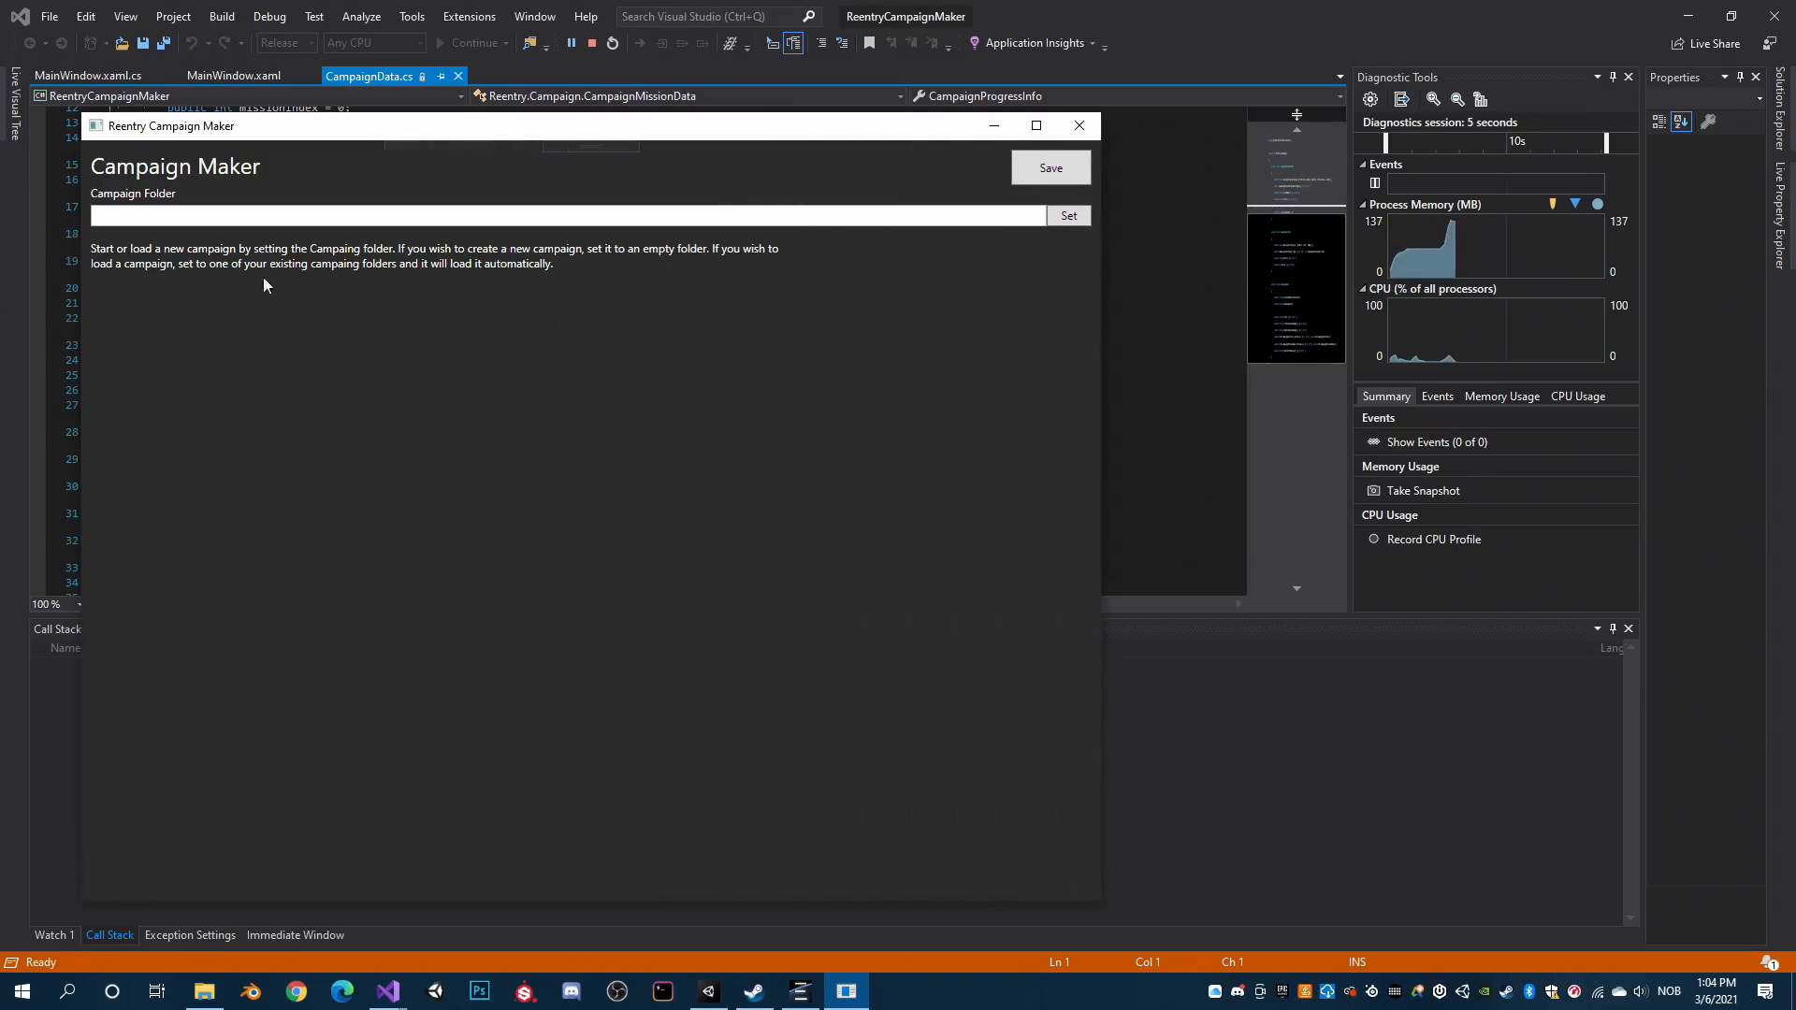
drag(370, 130, 494, 98)
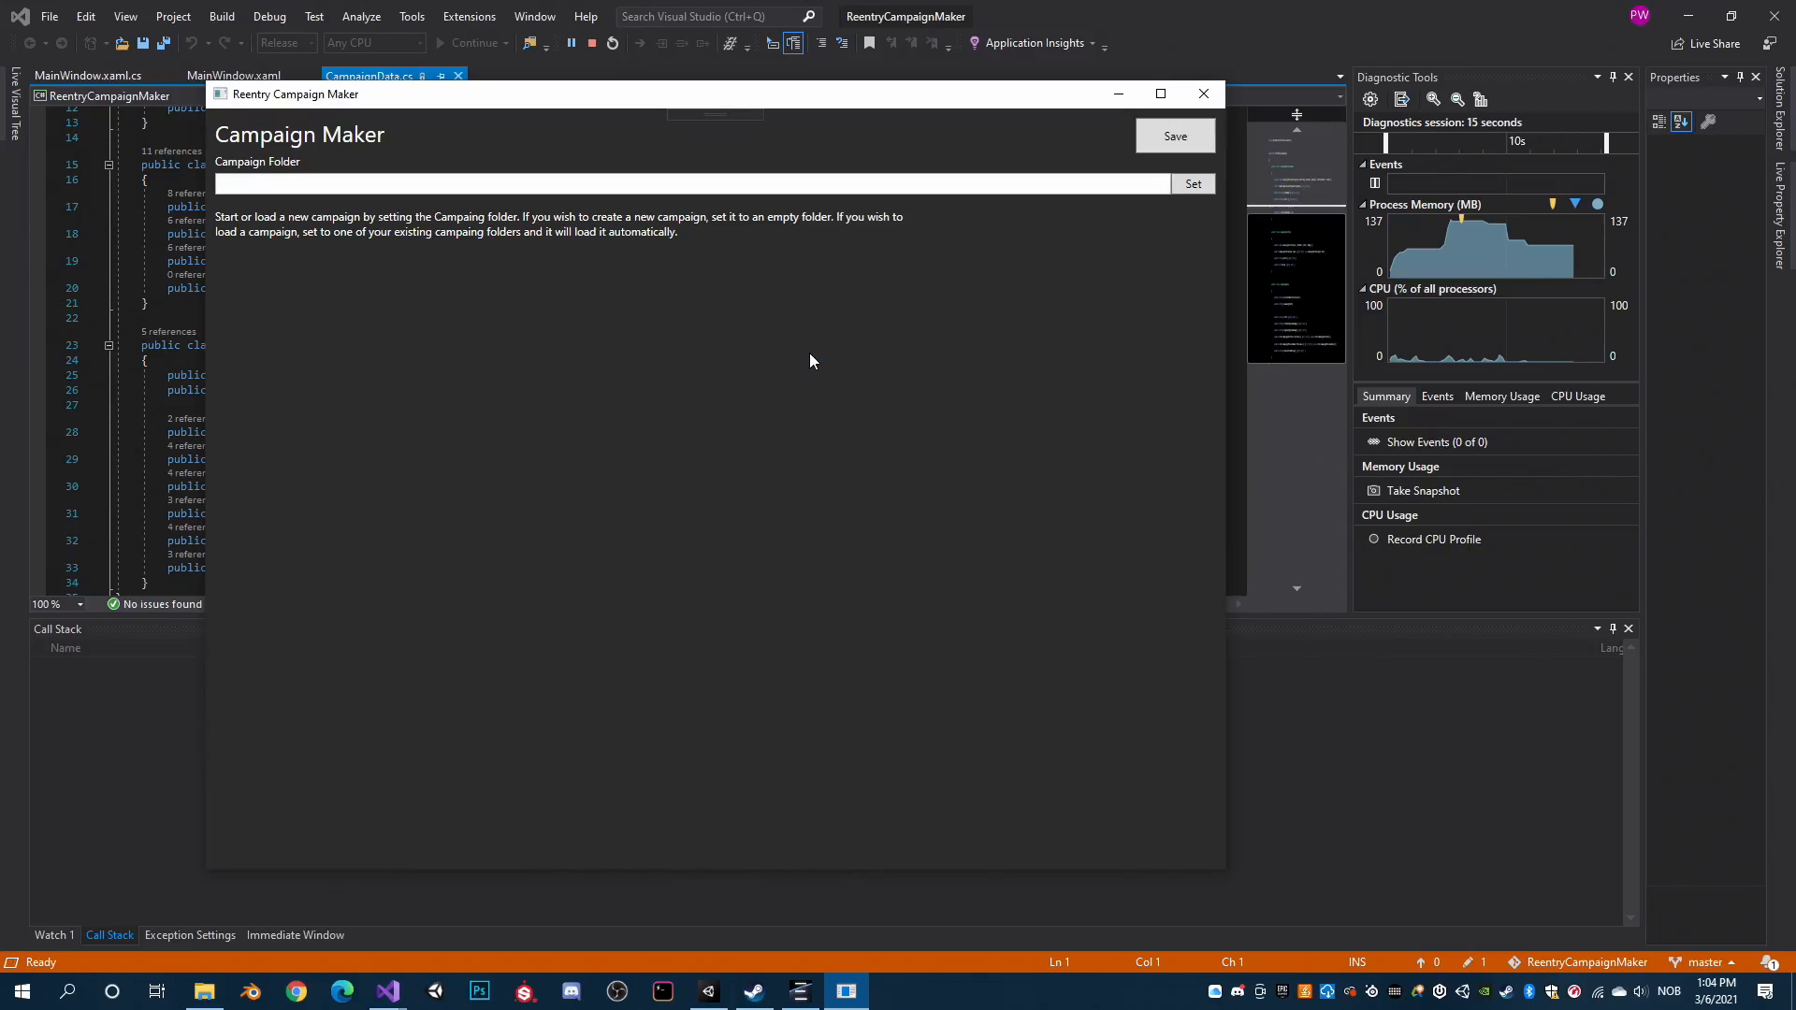
Load the 3-DarkSideOfTheMoon folder as the campaign folder and highlight the folder name in its path.
click(1195, 184)
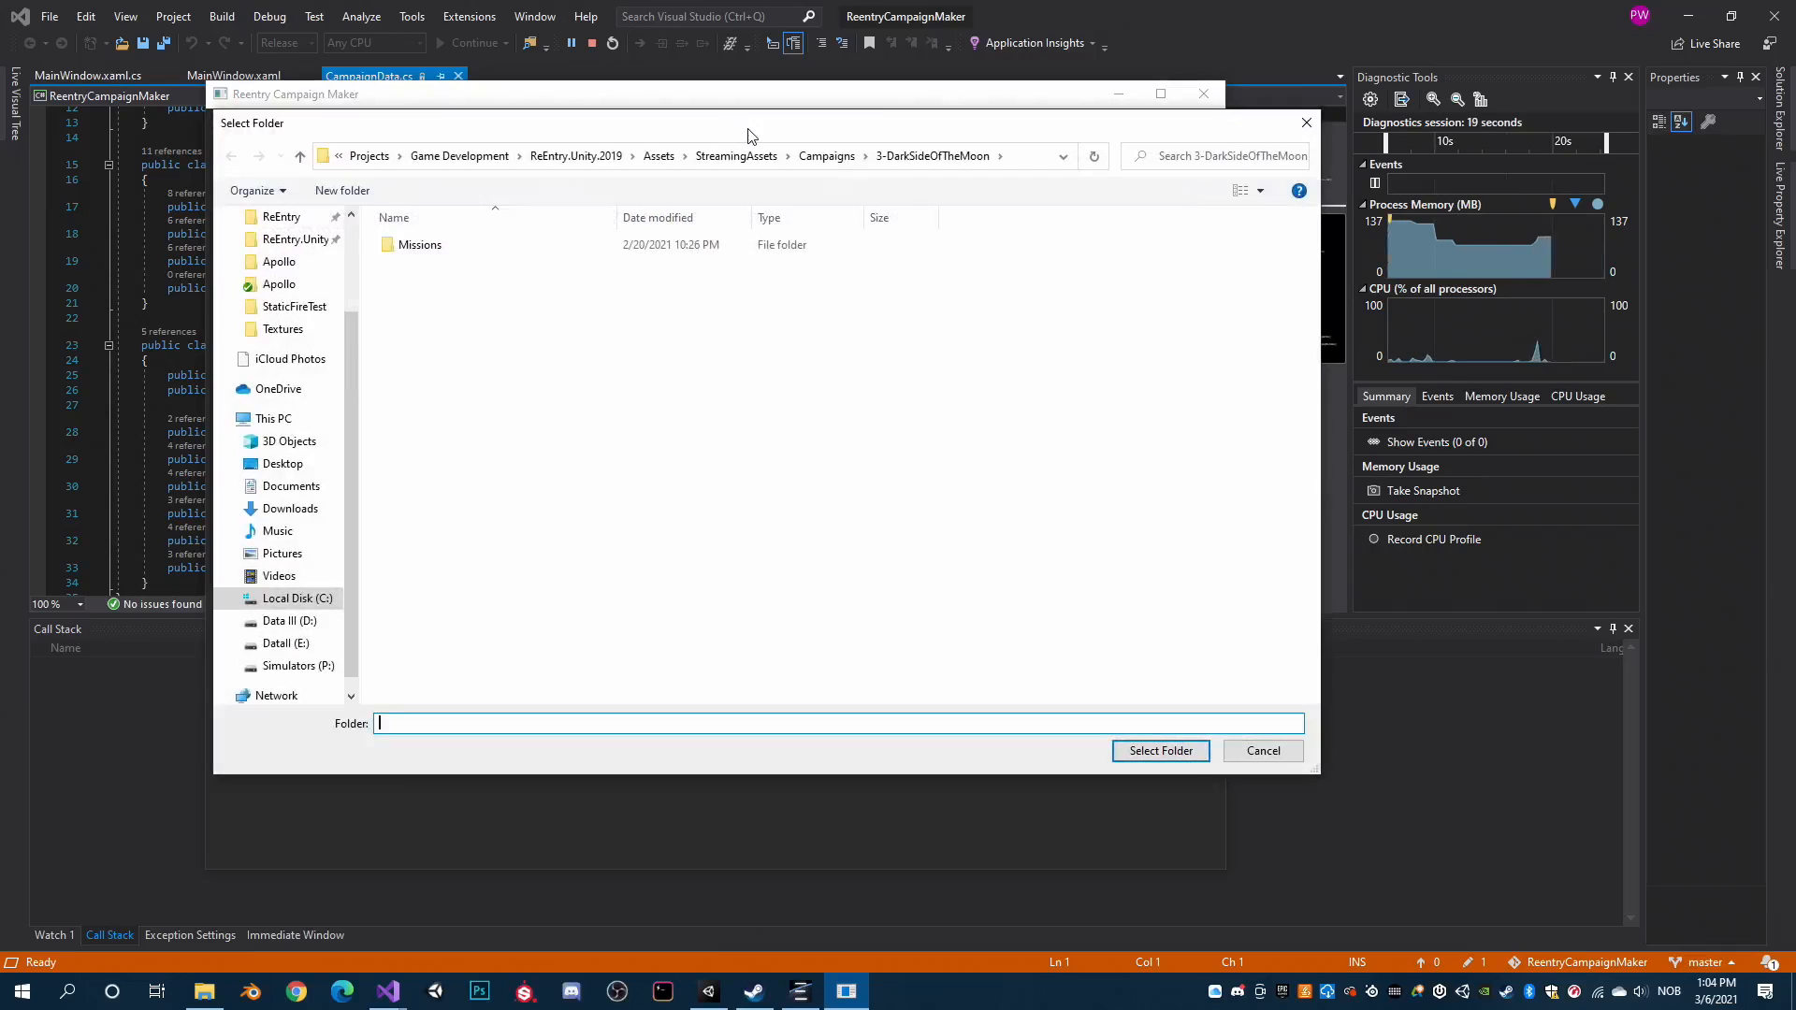
click(1176, 754)
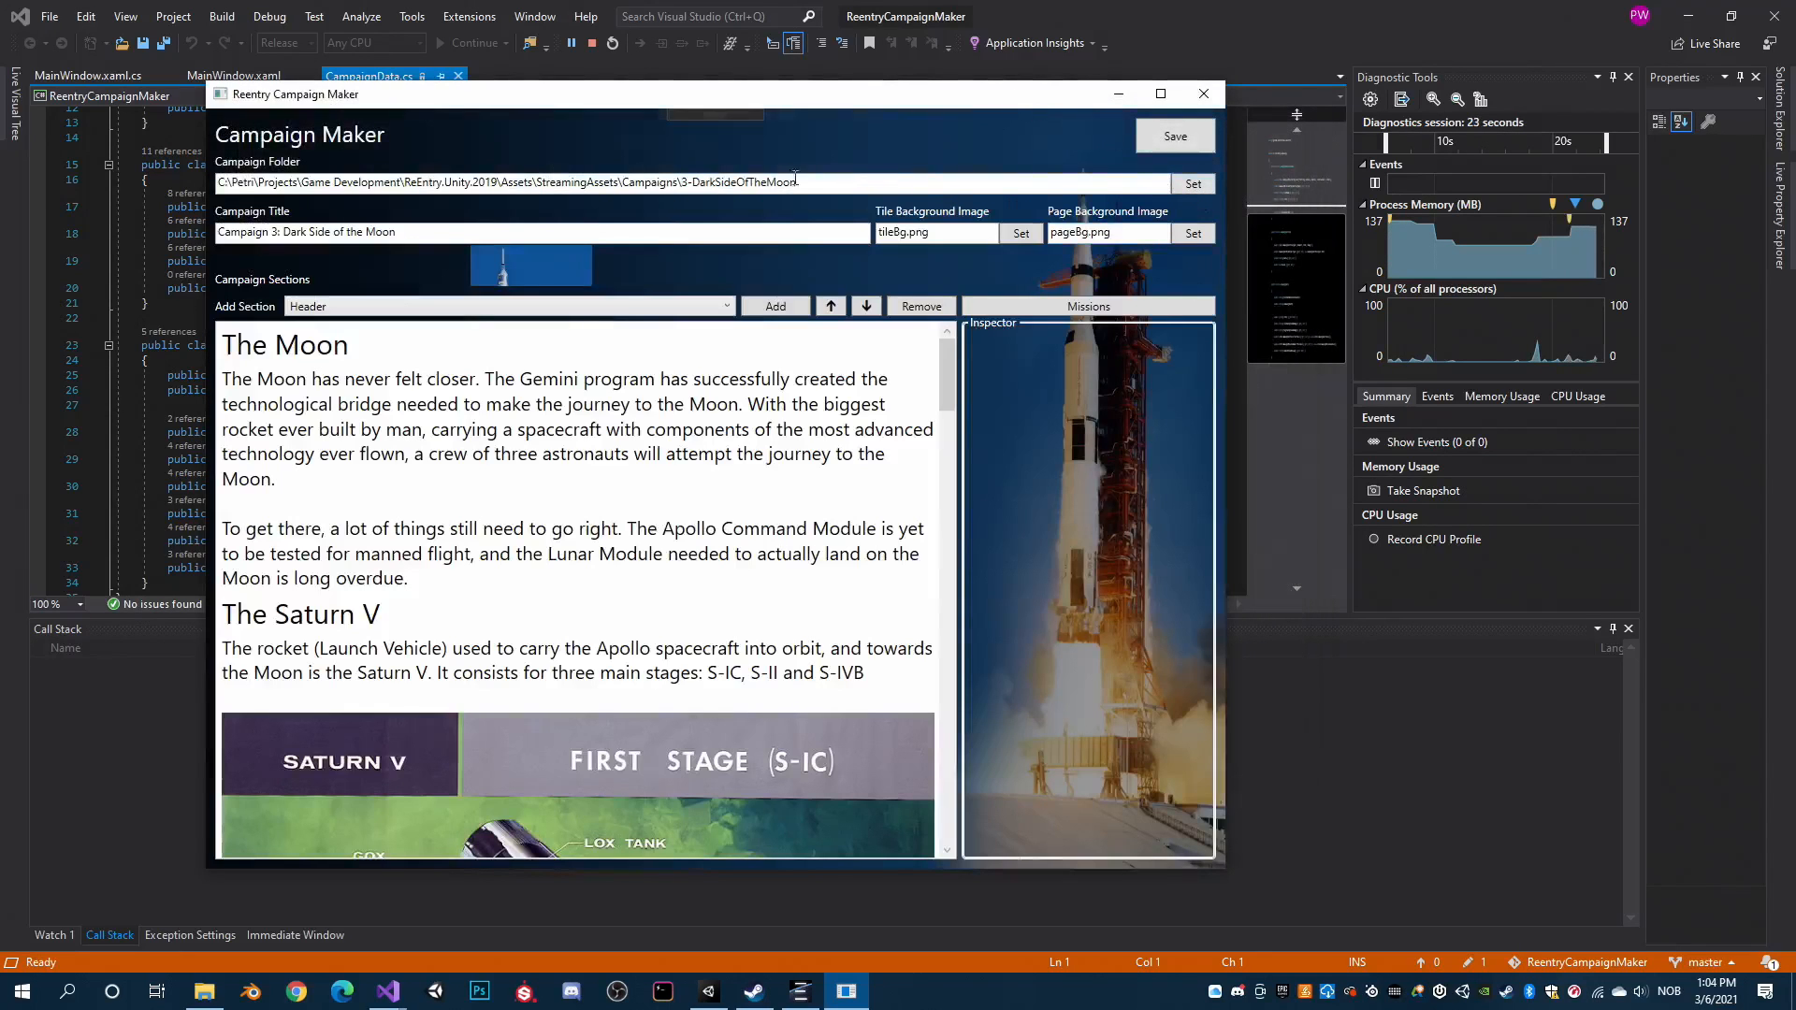
drag(683, 182, 804, 180)
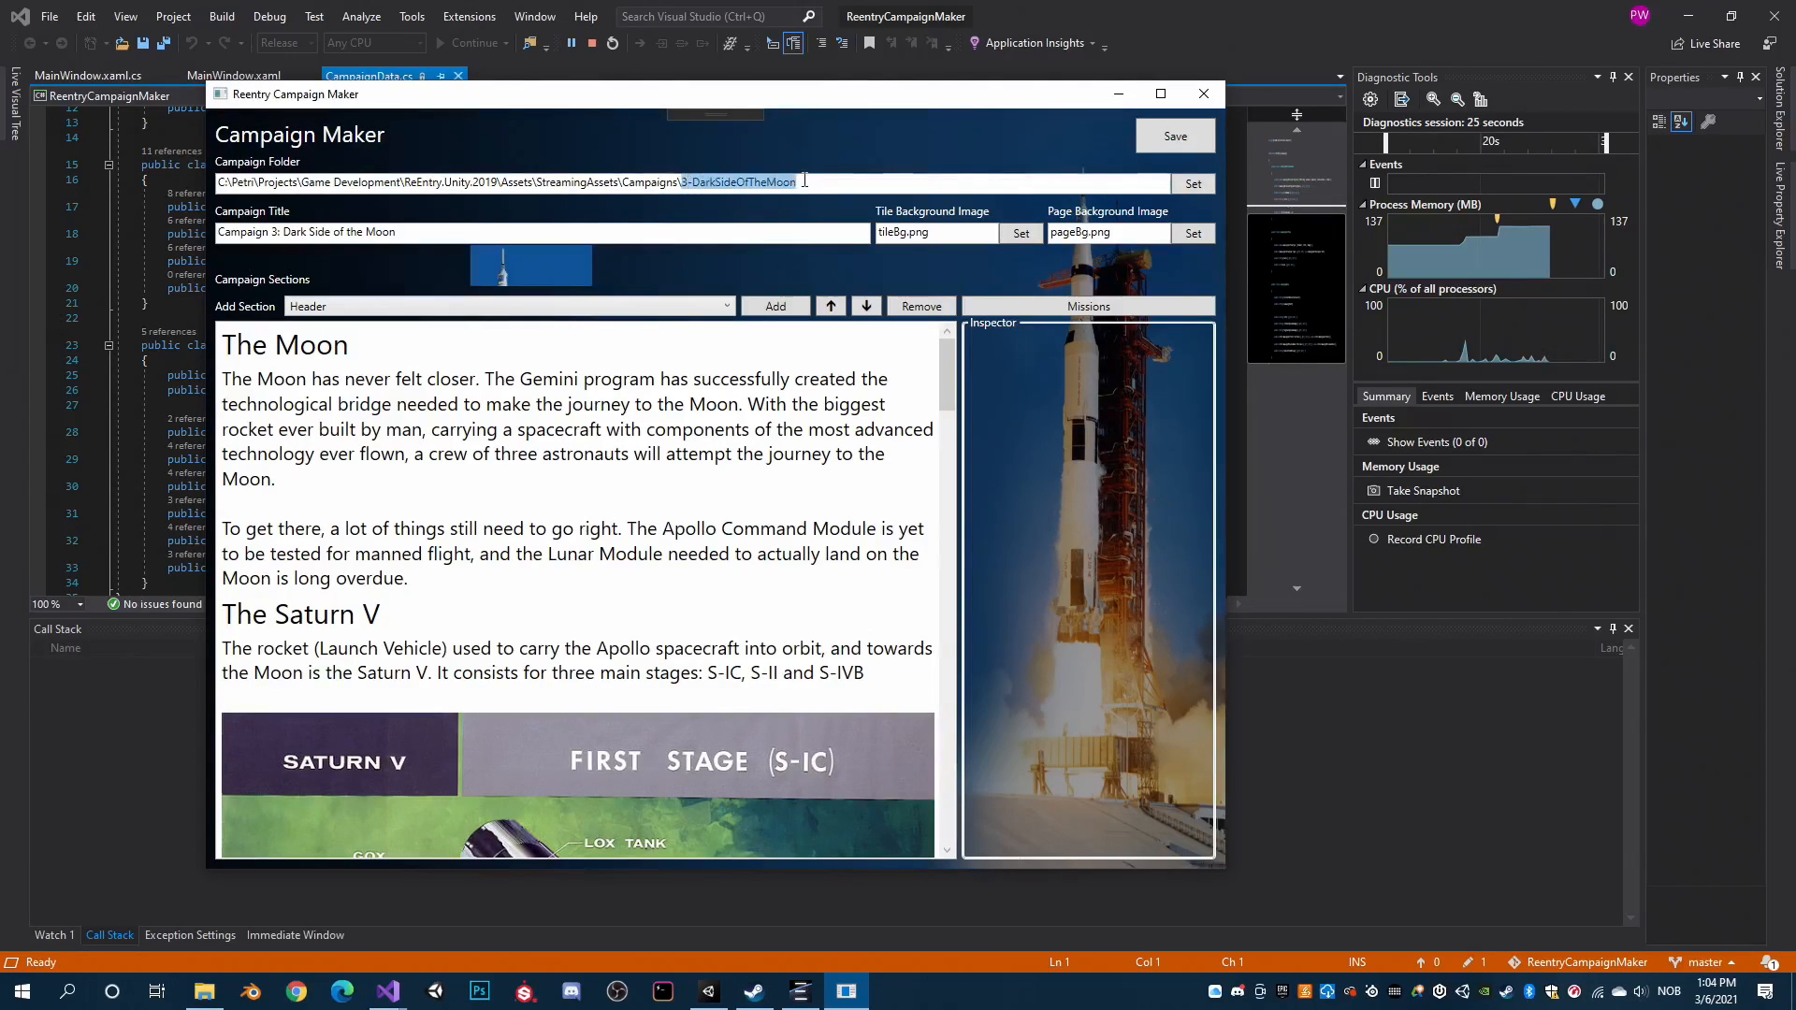
drag(812, 100, 766, 96)
mouse_move(900, 363)
mouse_down()
mouse_move(902, 865)
mouse_move(905, 348)
mouse_up()
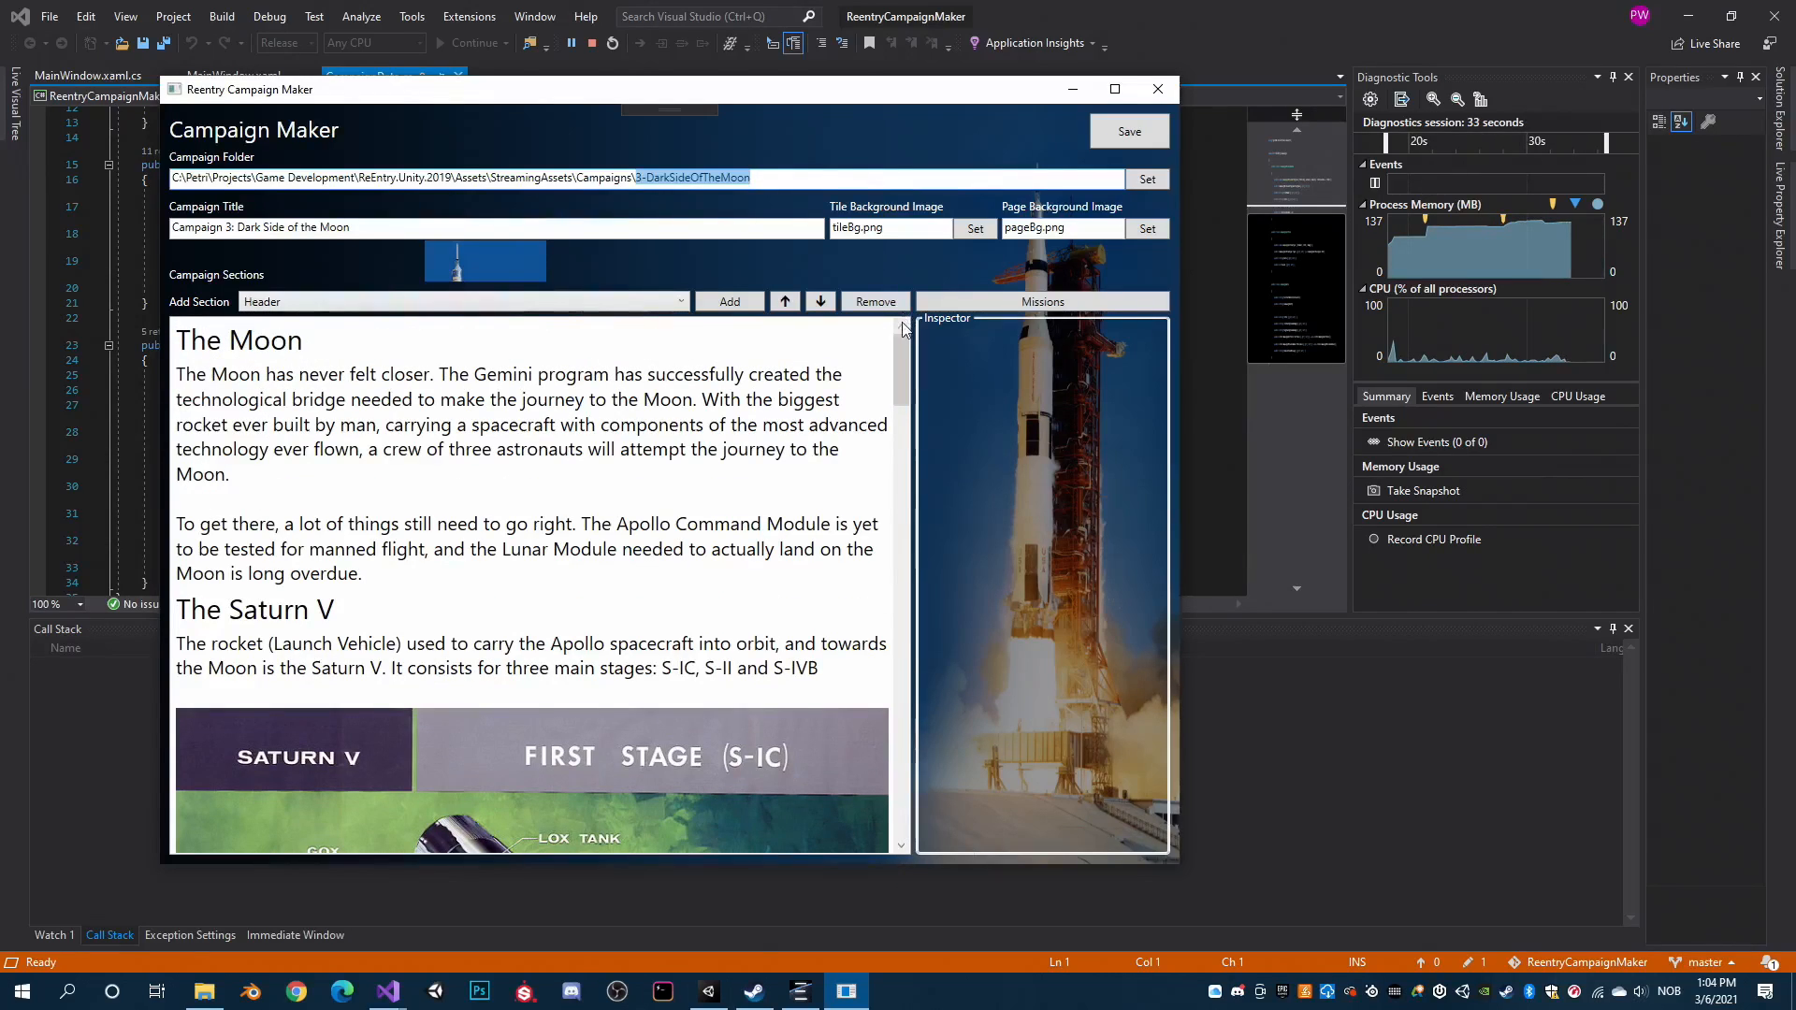
Add a Text section at the end of the campaign sections and select it.
click(281, 301)
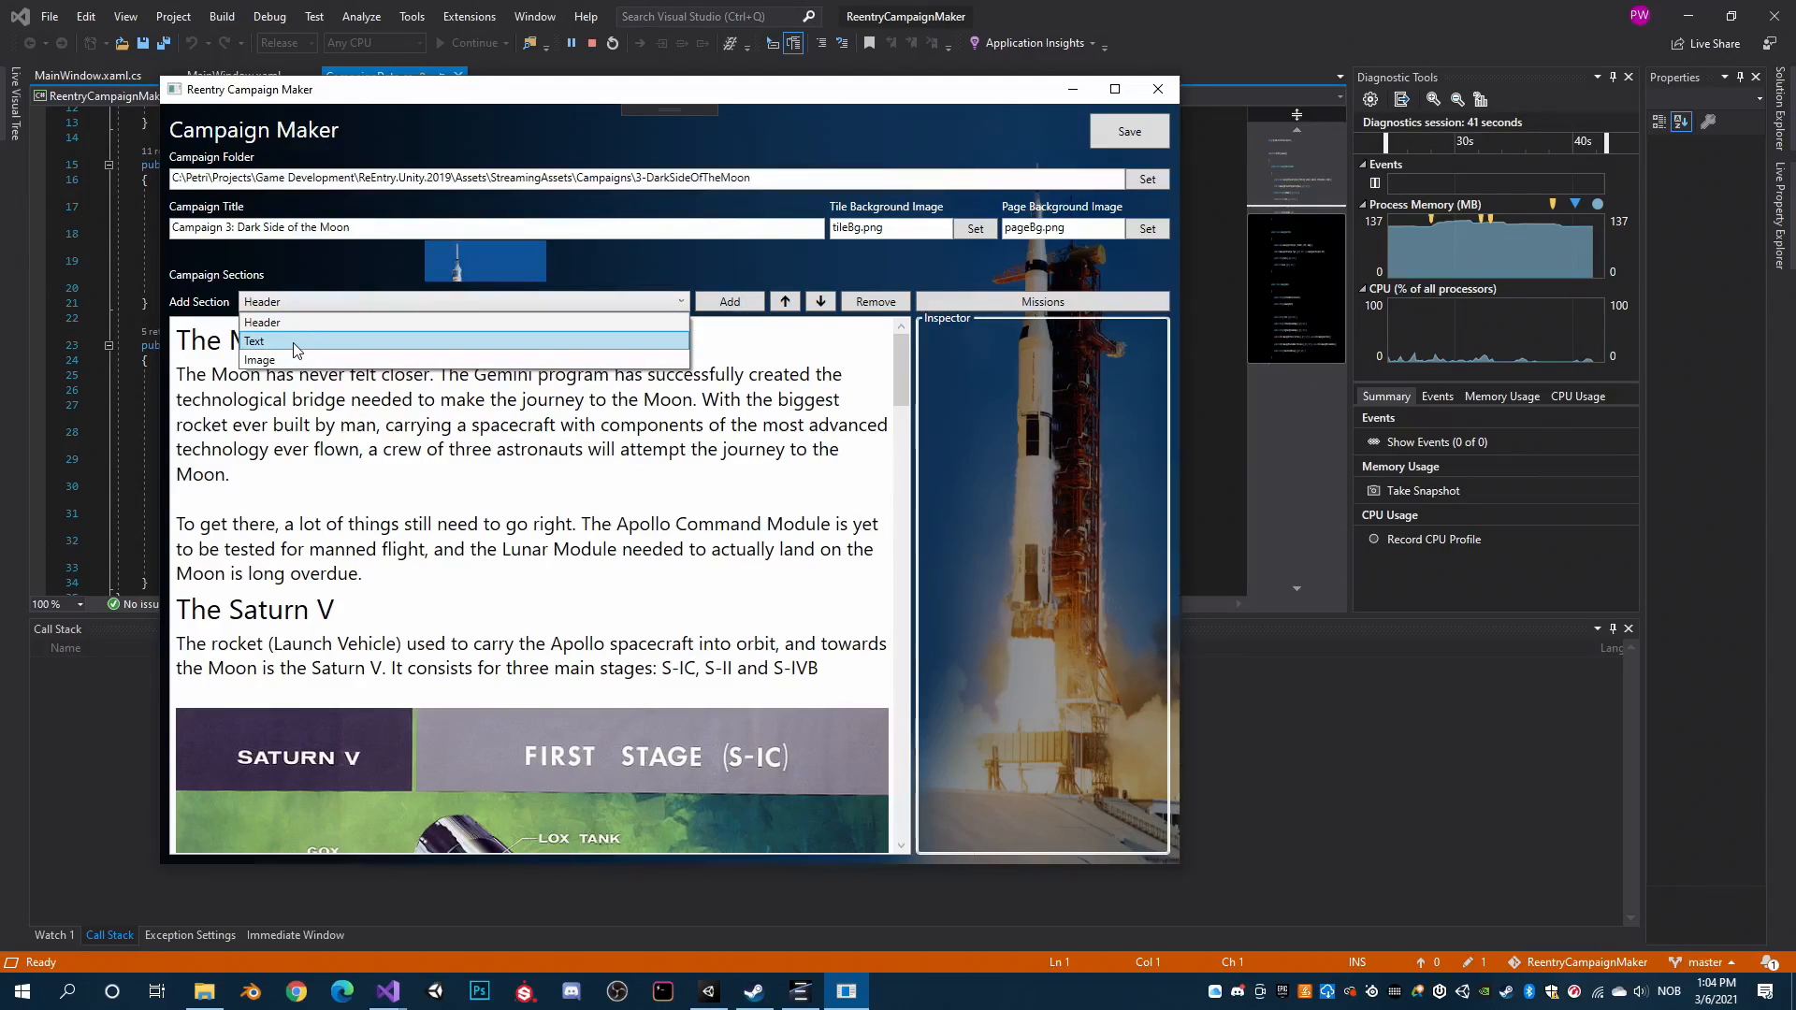
click(252, 341)
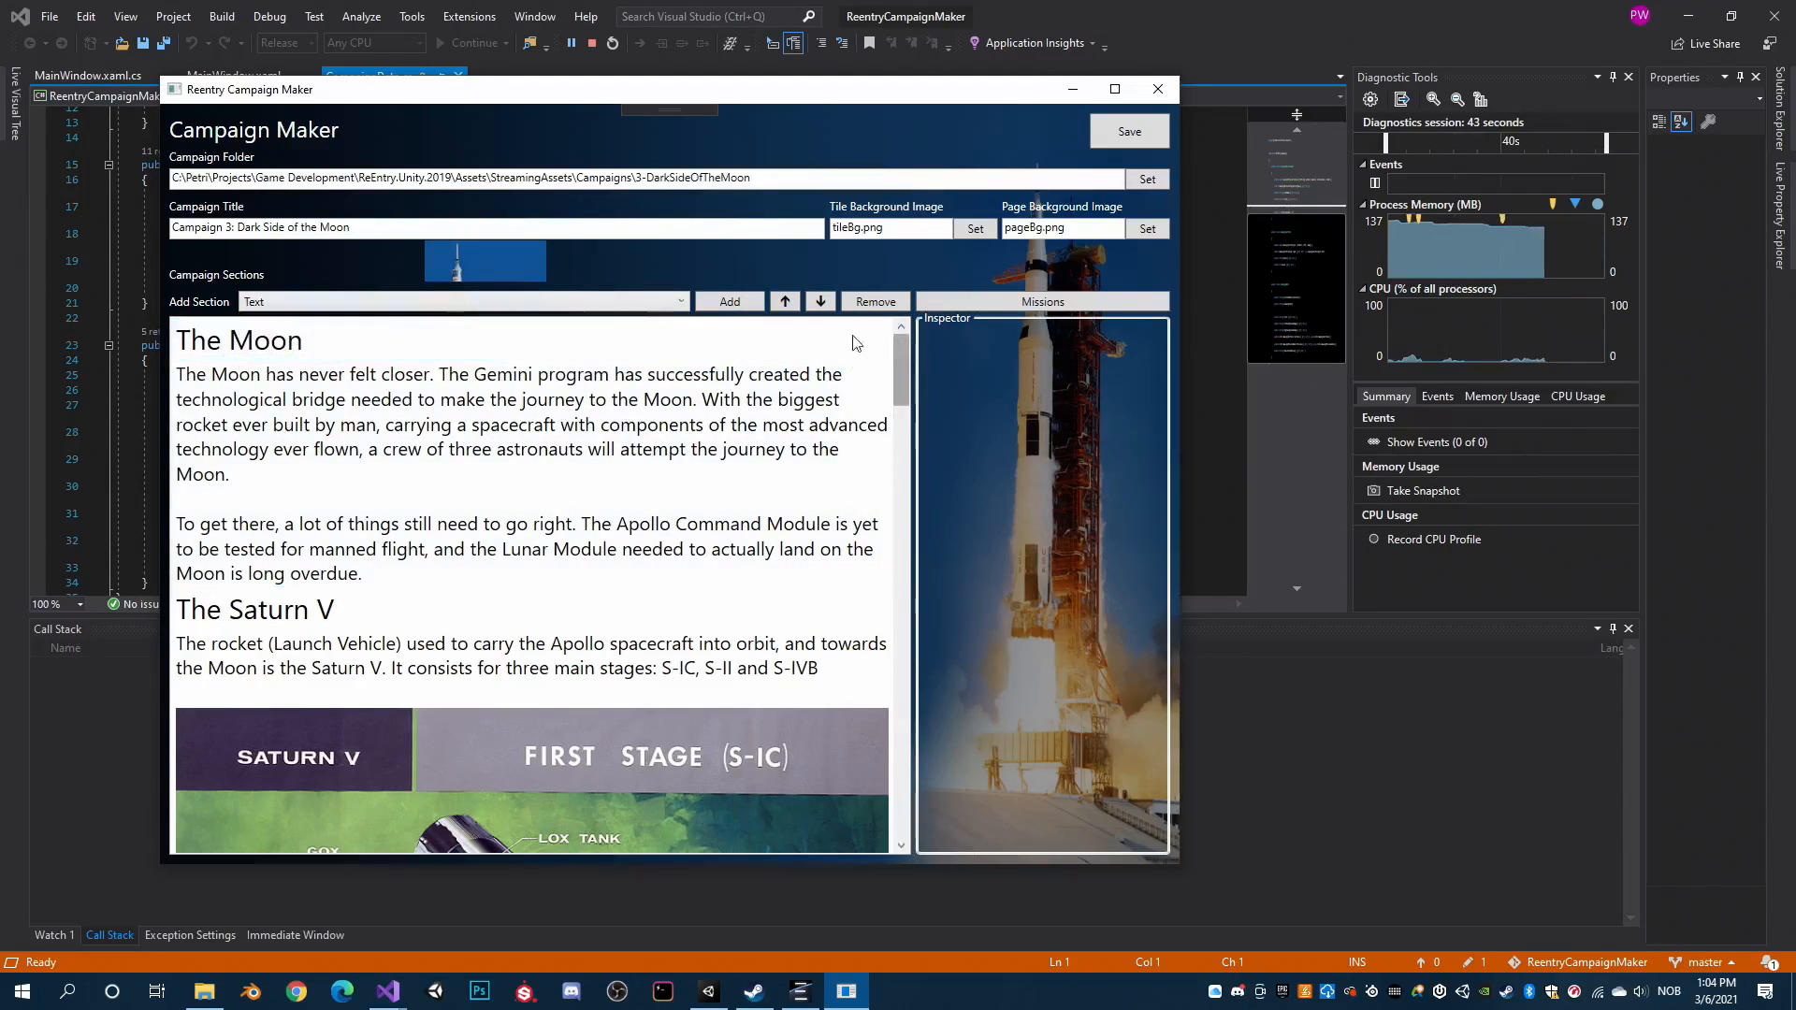
click(729, 303)
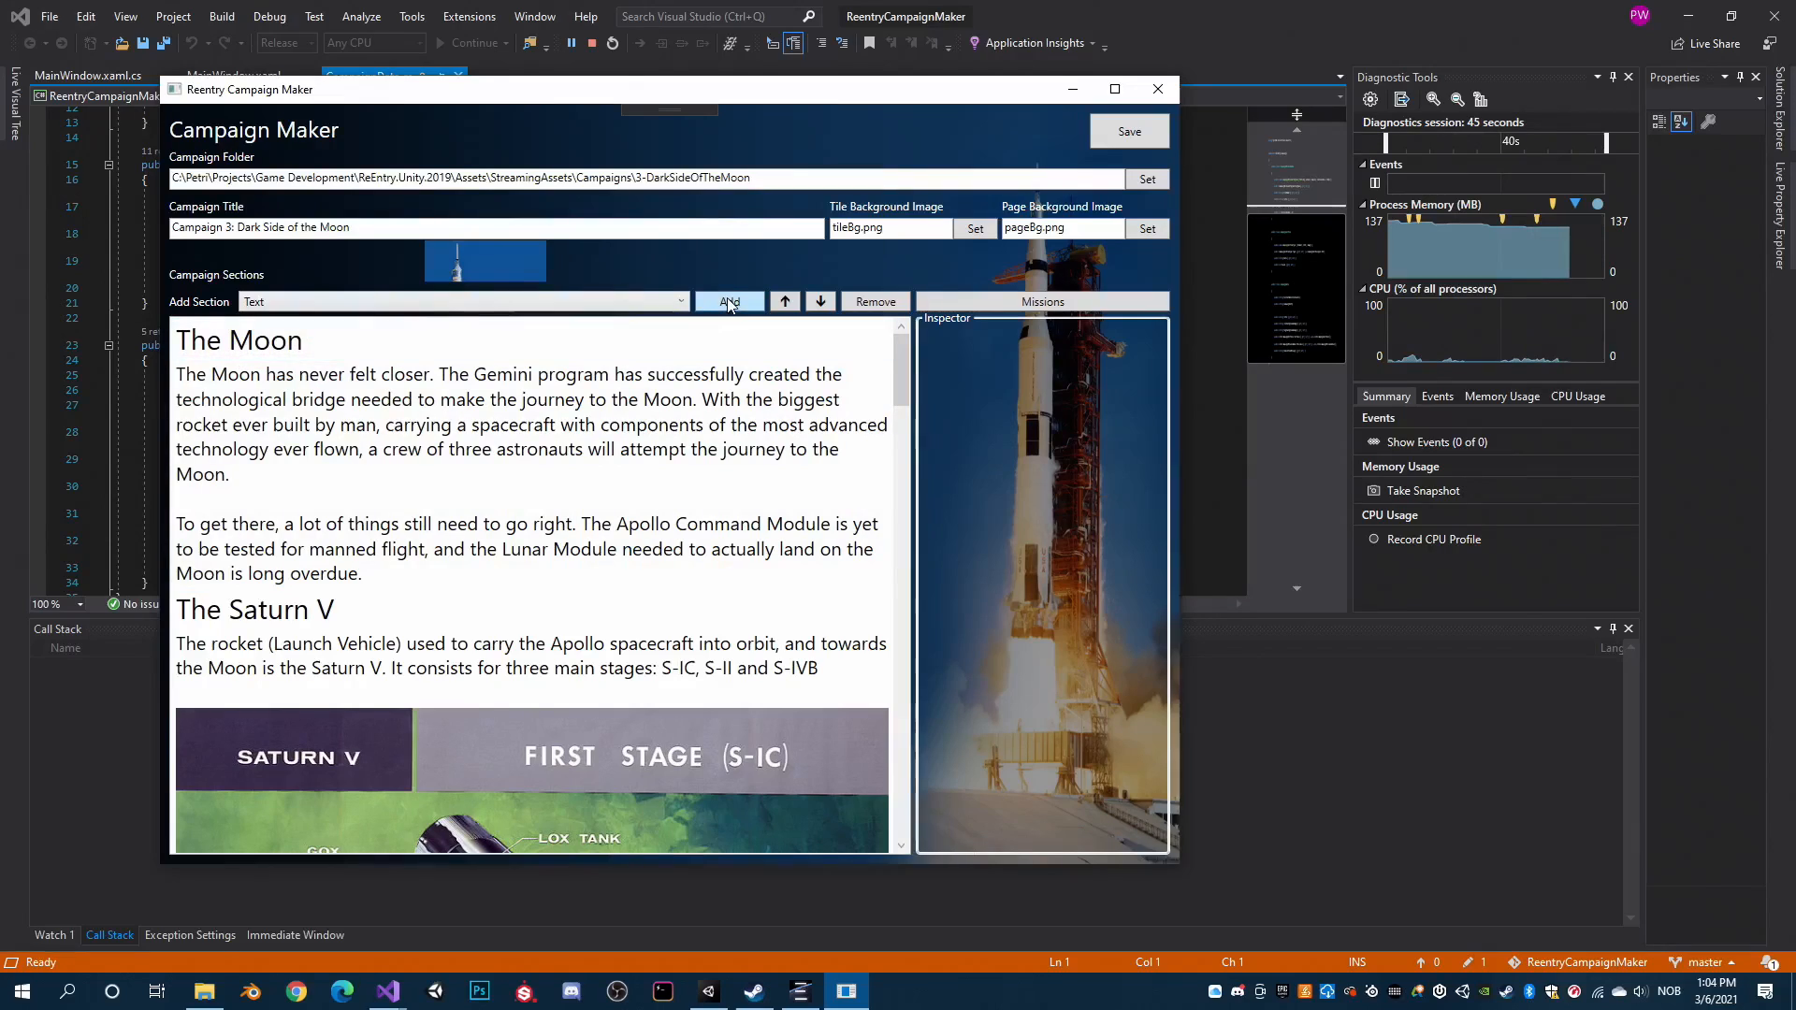
drag(902, 366, 893, 899)
click(276, 384)
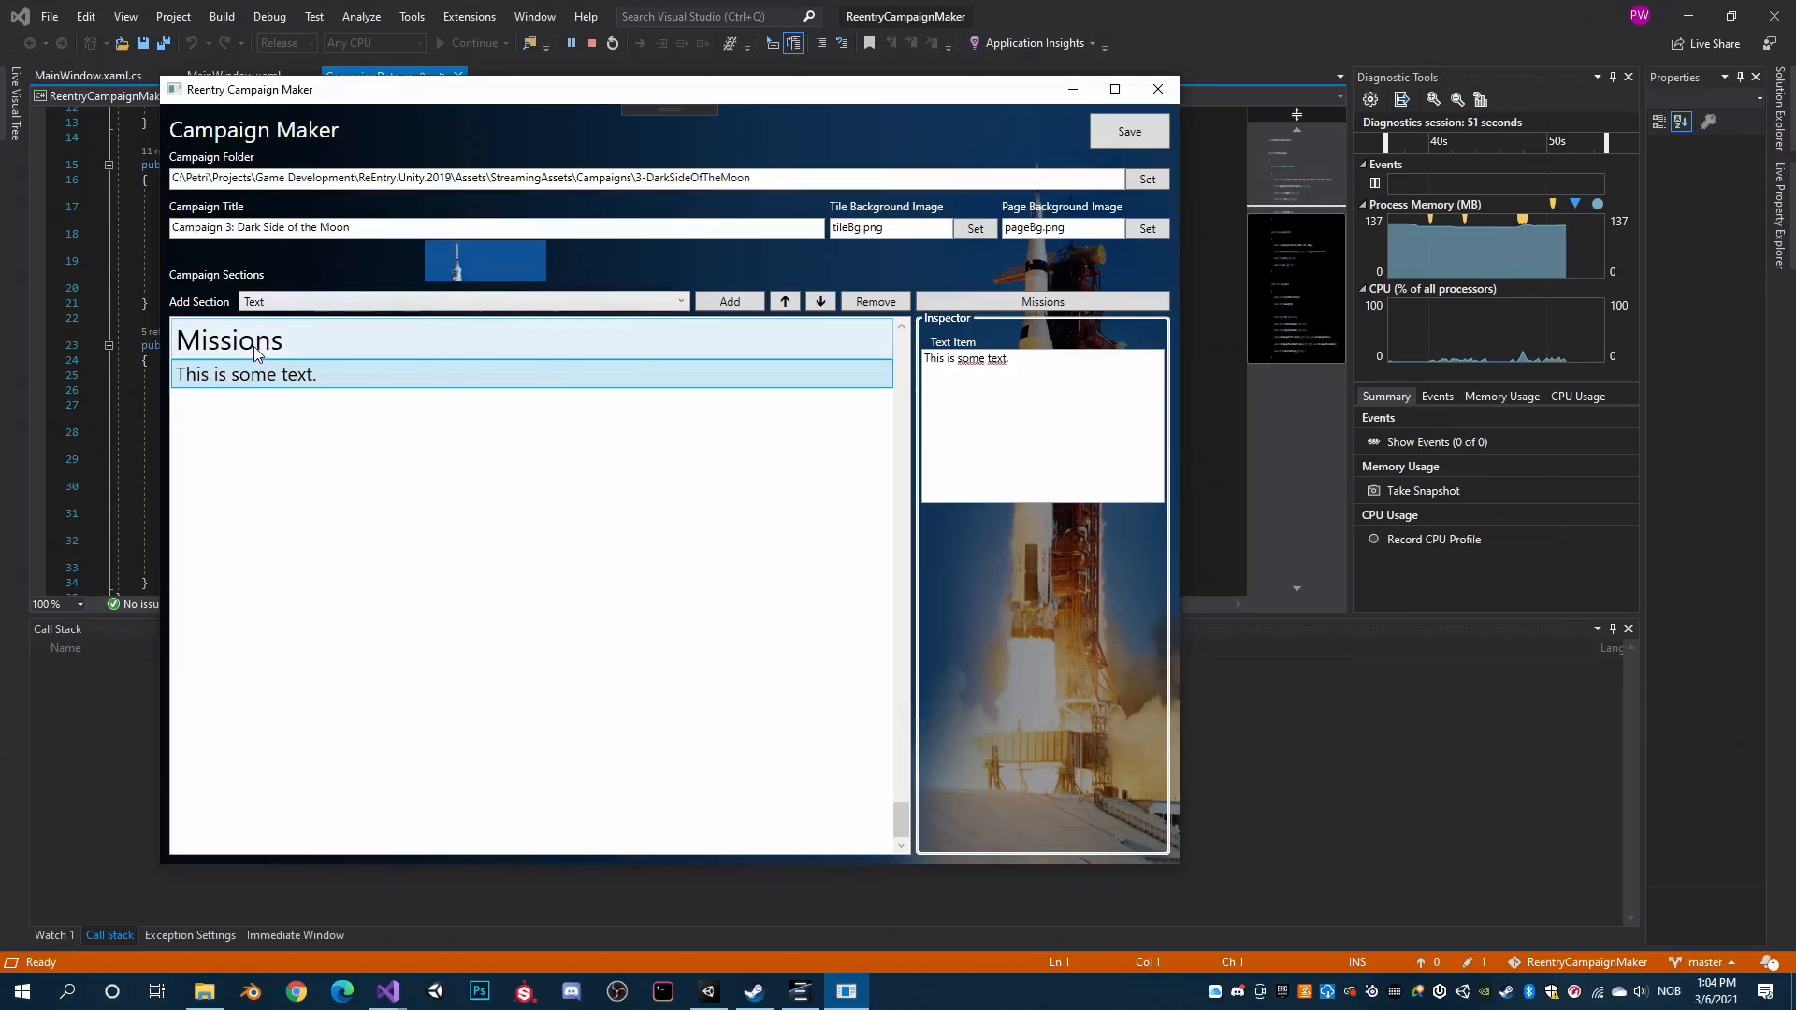
Inspect the properties of the Missions header, the new text section and the Apollo command module control panel image.
click(257, 357)
click(289, 379)
click(1047, 380)
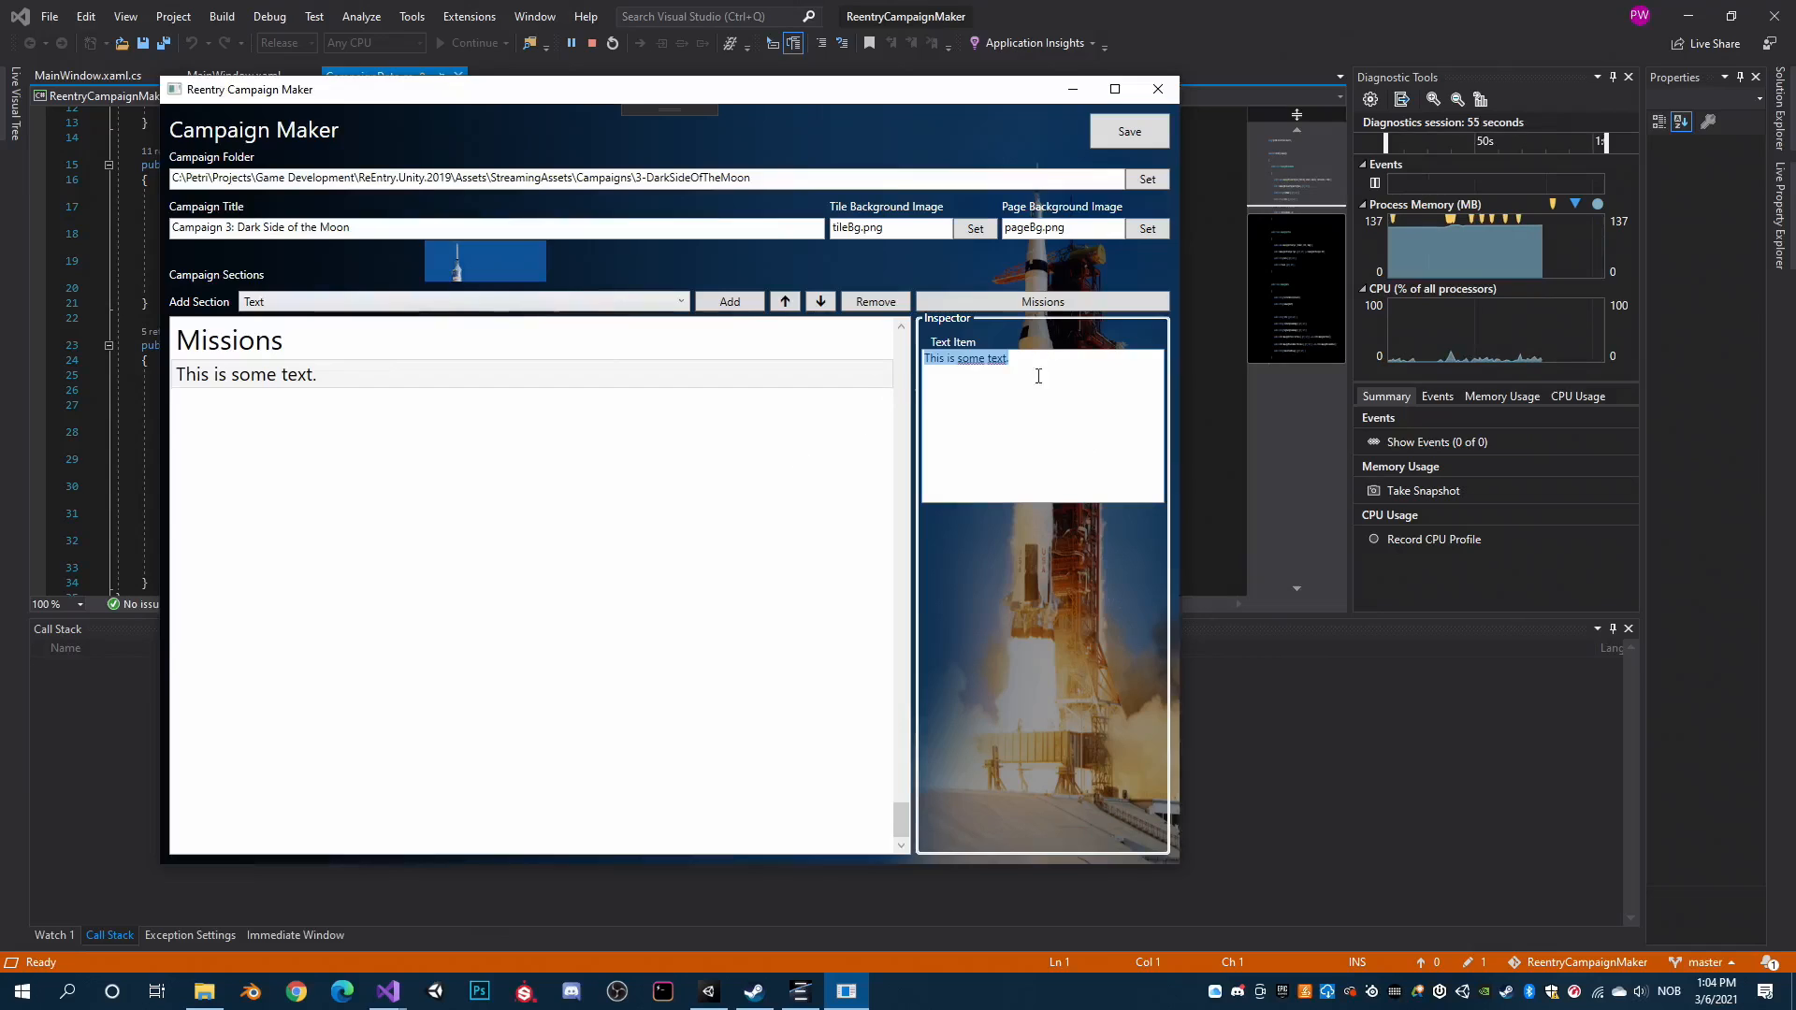
click(439, 346)
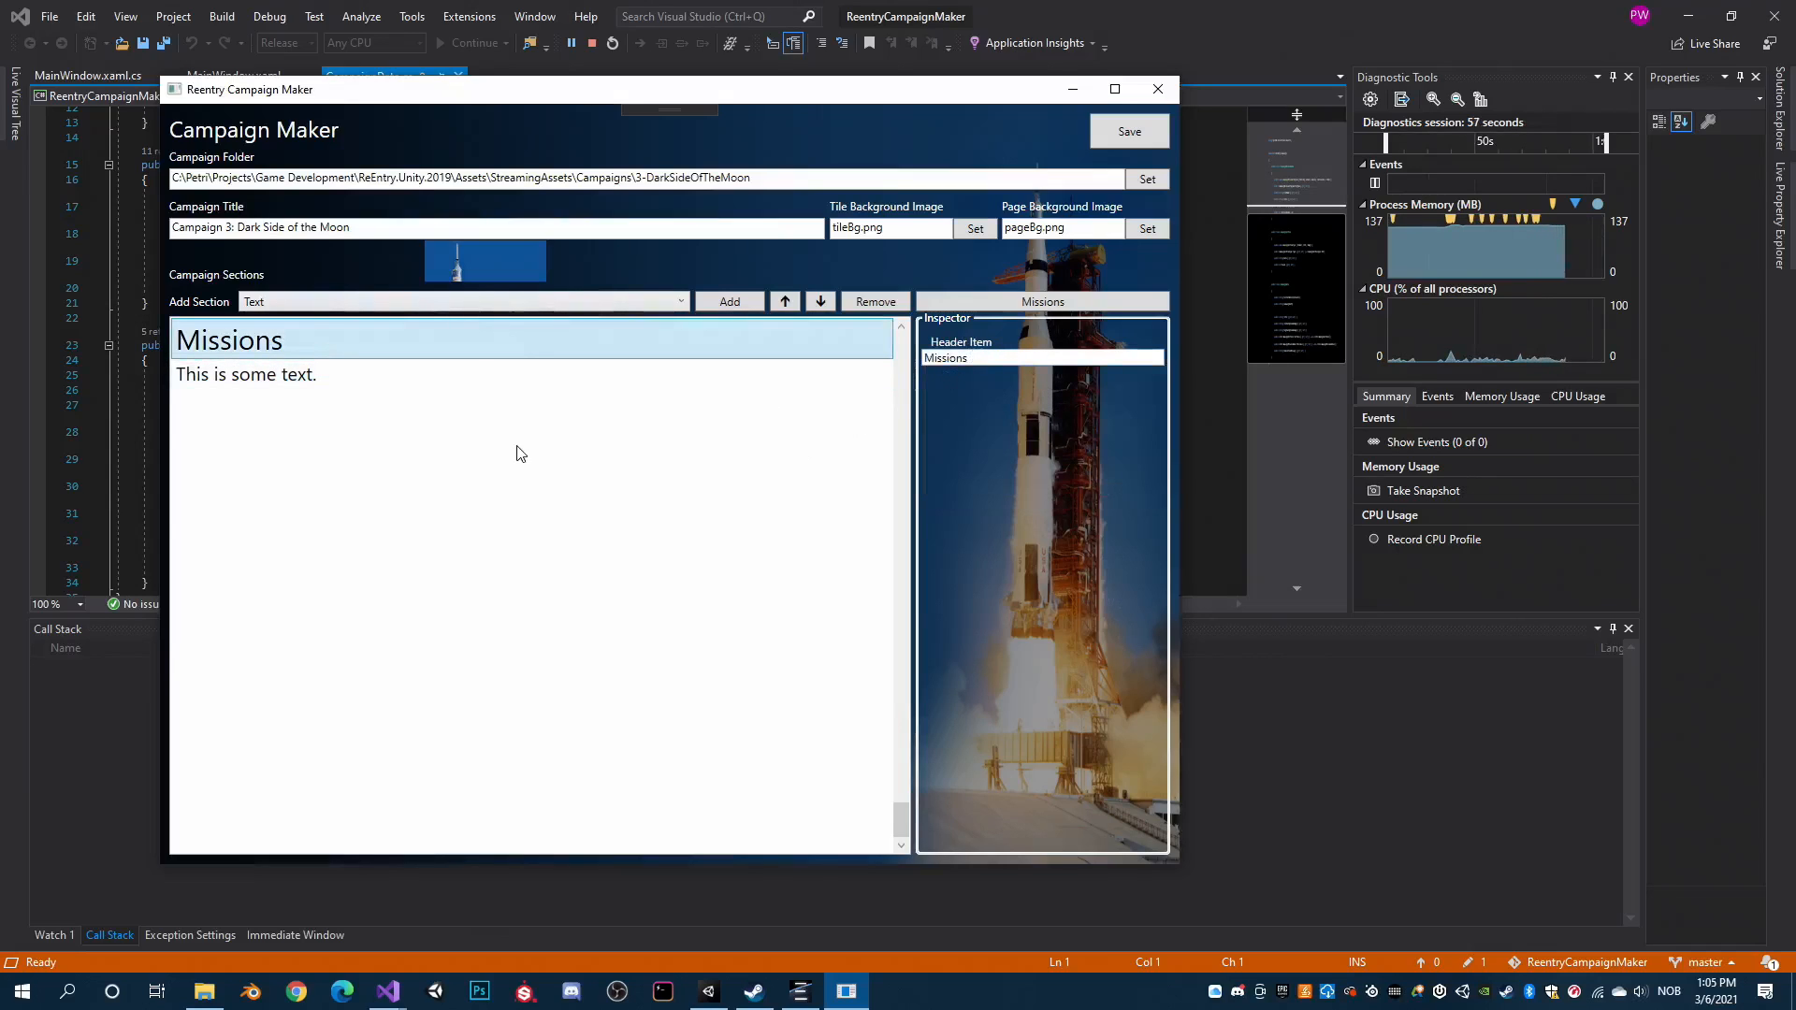
scroll(520, 454, up, 3)
click(865, 477)
click(1029, 358)
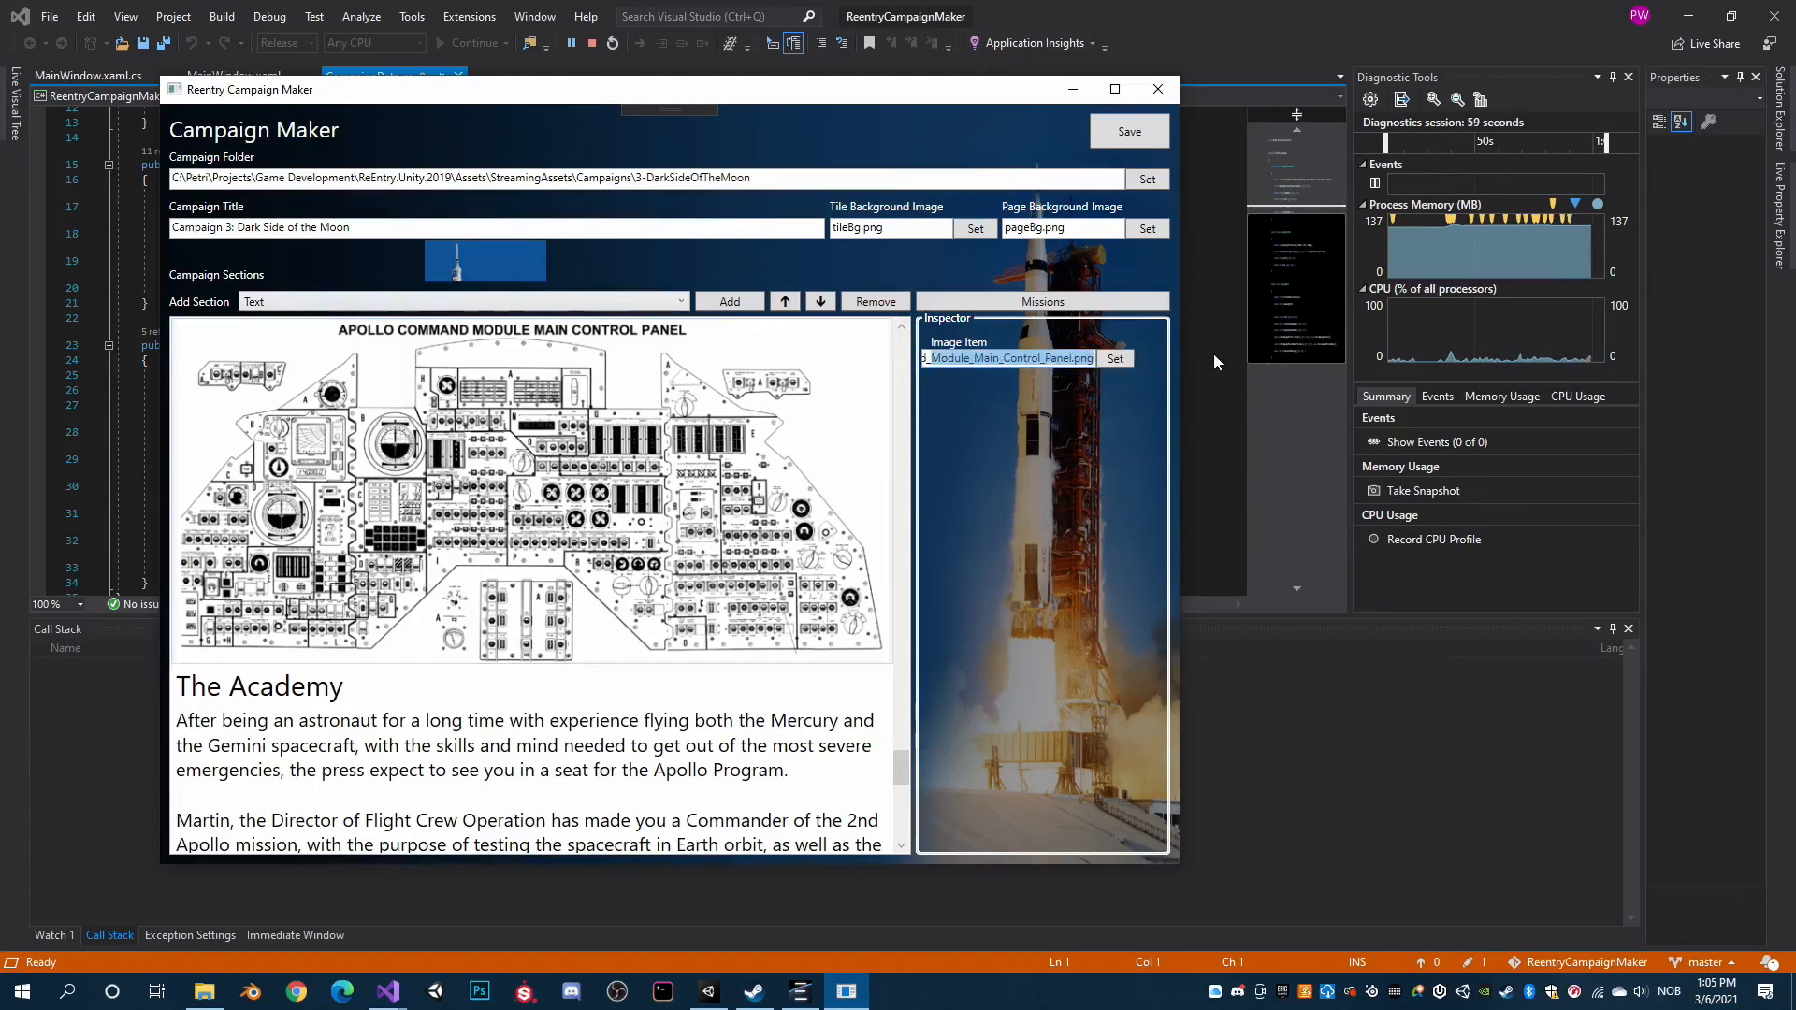
drag(1083, 358, 798, 371)
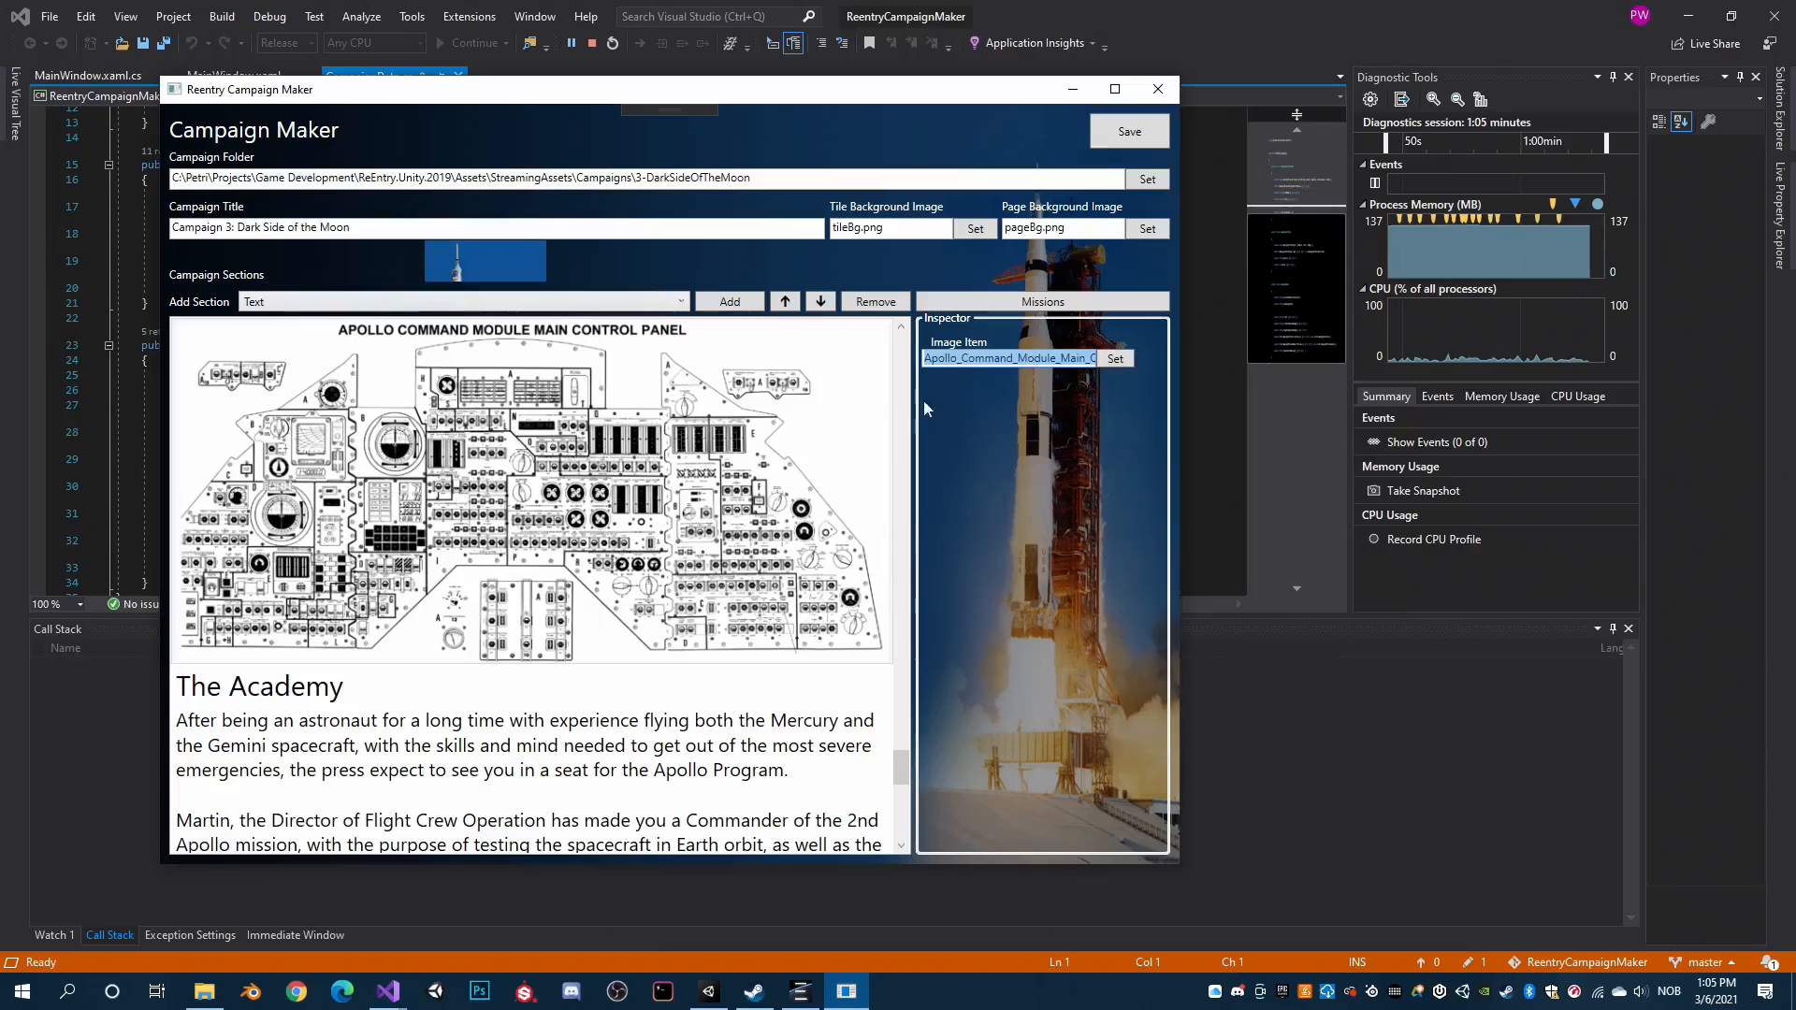
Examine the campaign's mission list and the Program choices of the mission1.json and mission2.json entries, leaving them at Apollo.
click(1087, 302)
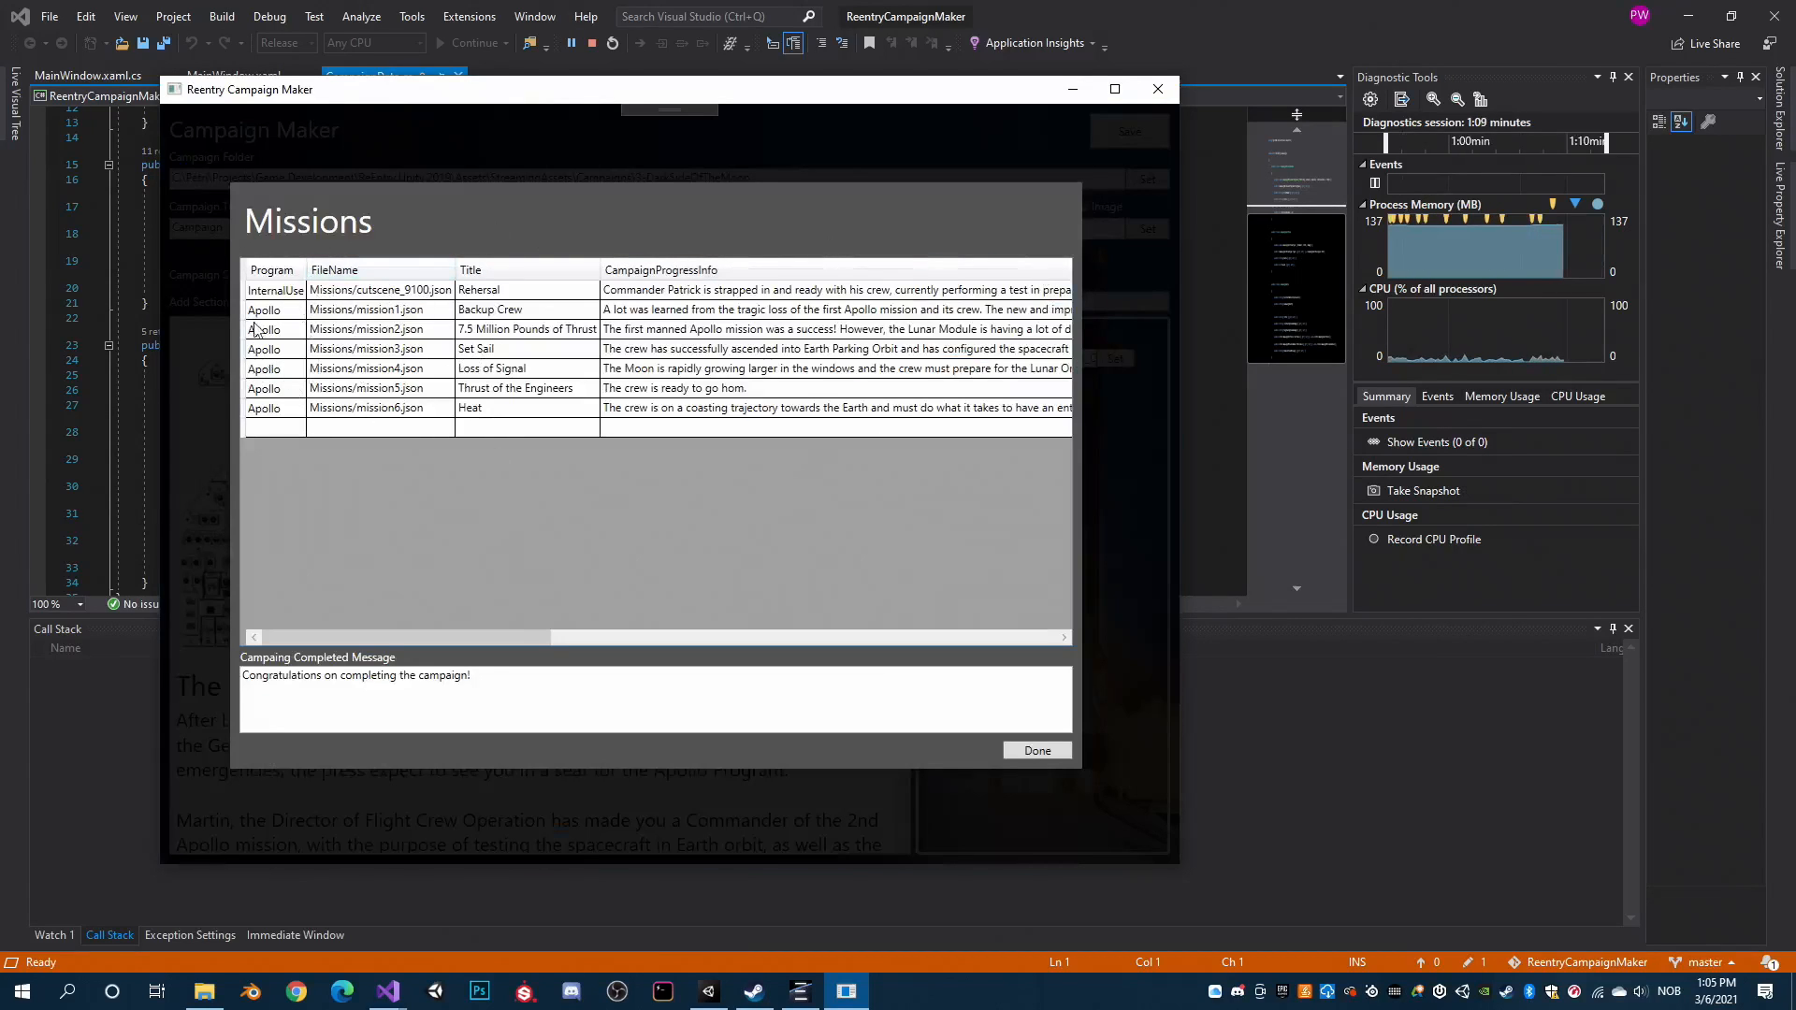
click(299, 311)
click(294, 332)
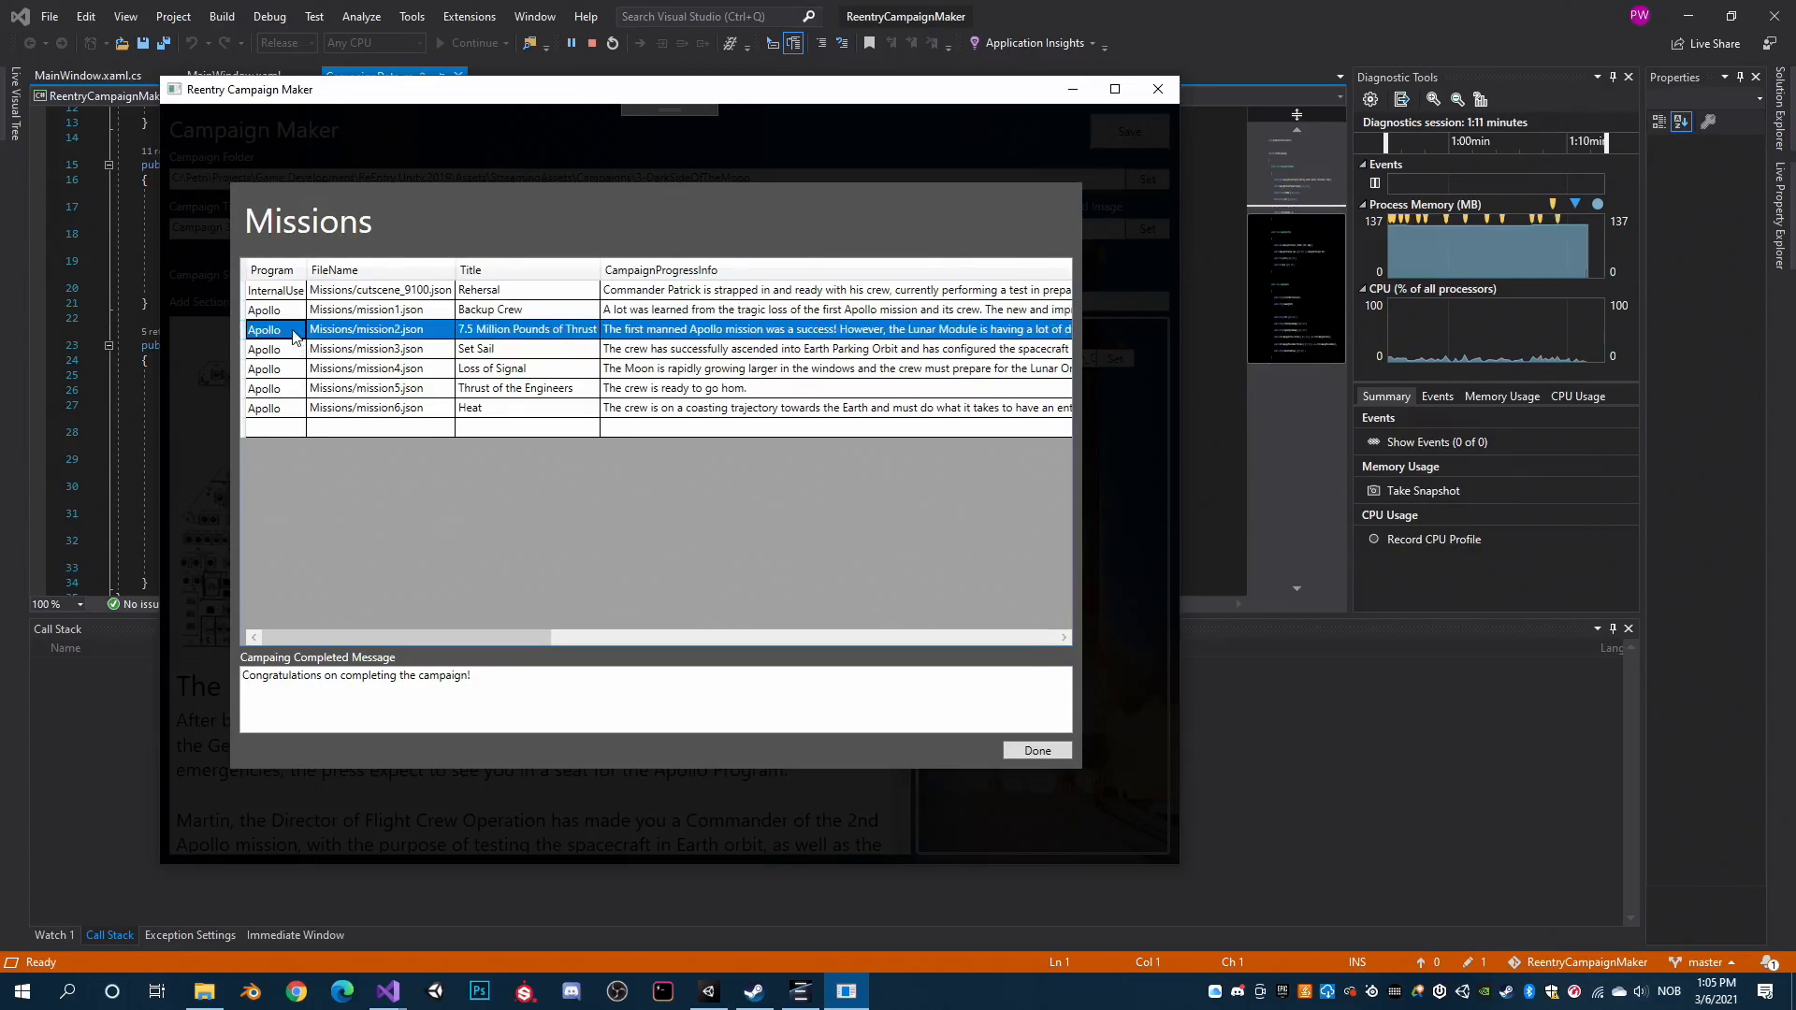
click(294, 335)
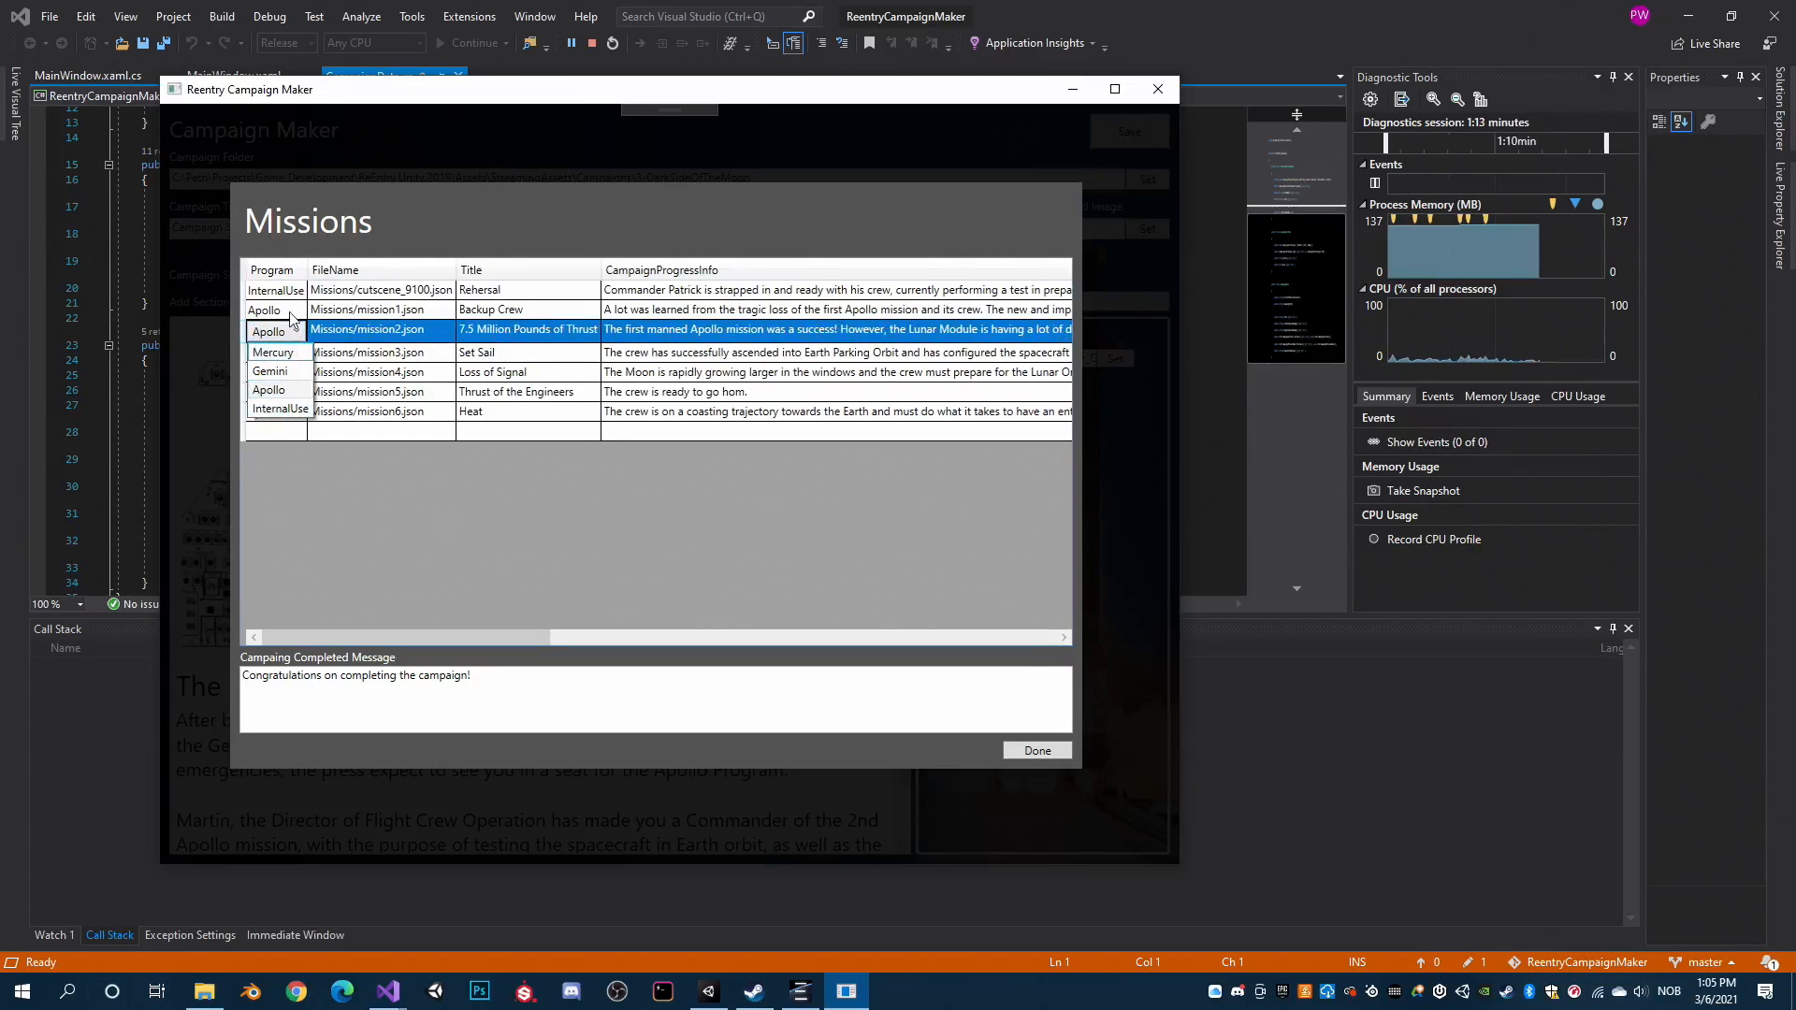
click(290, 314)
click(289, 313)
click(289, 313)
click(288, 314)
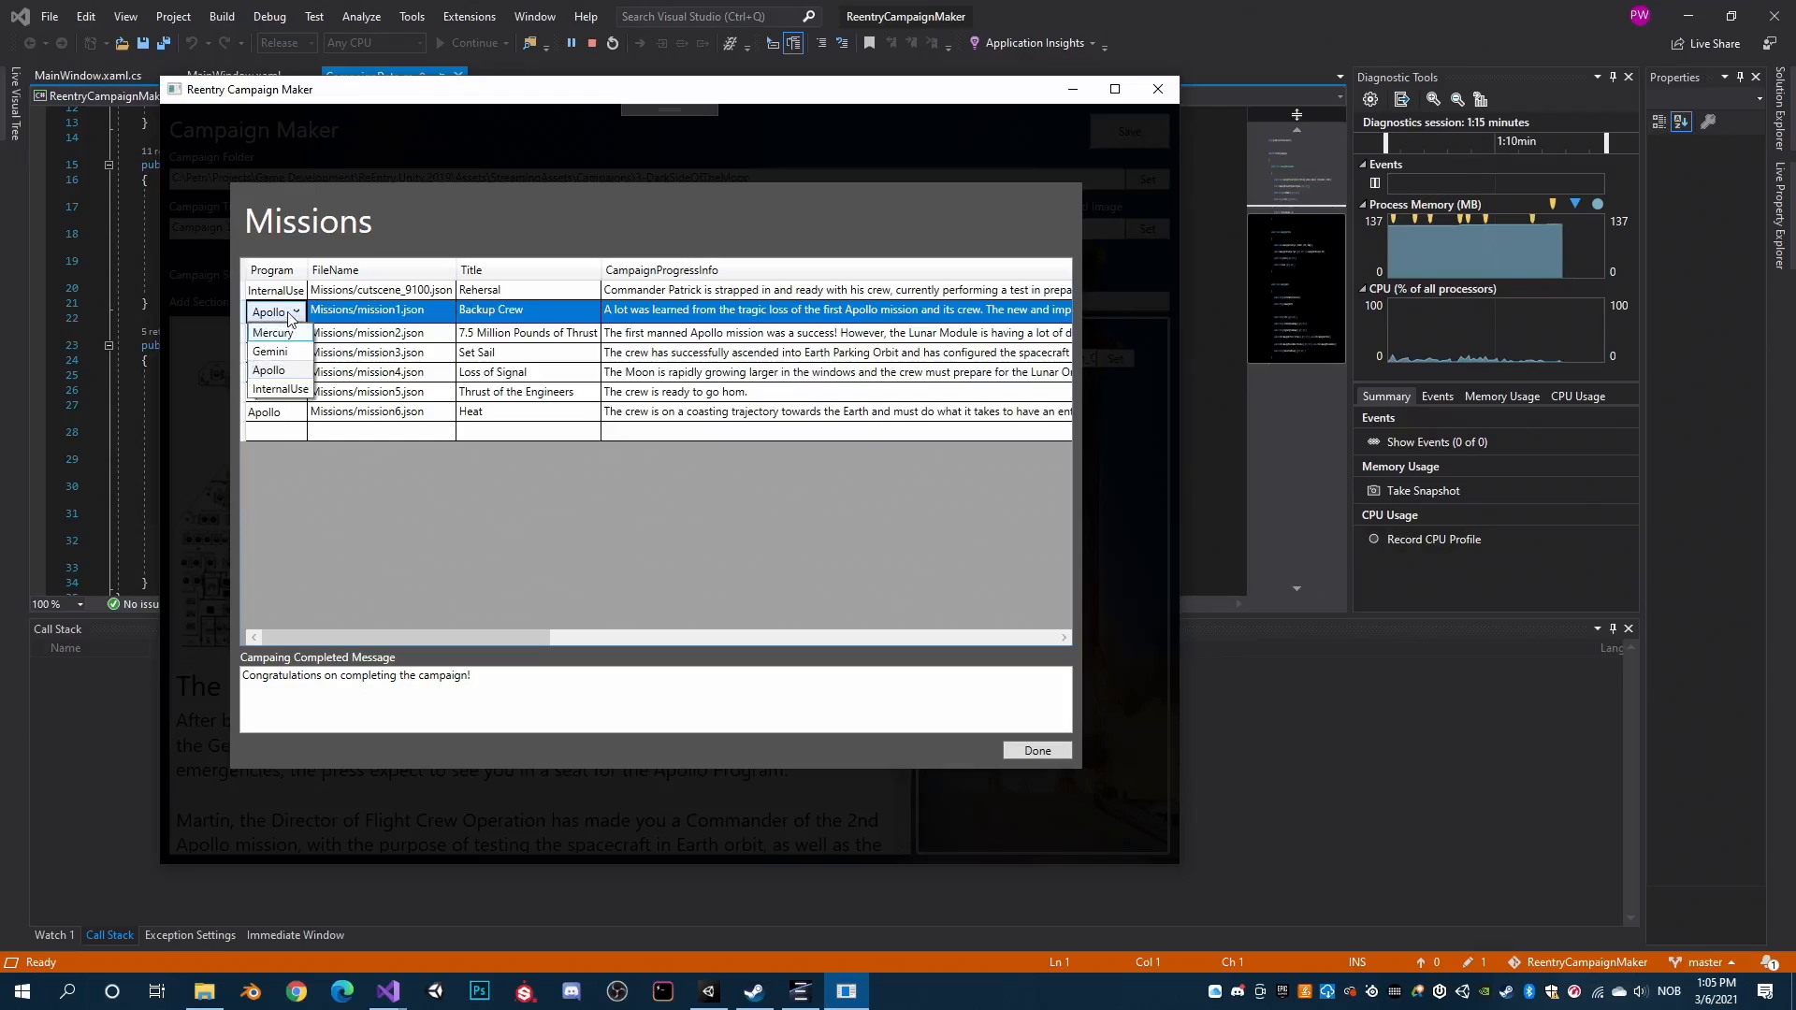
click(290, 314)
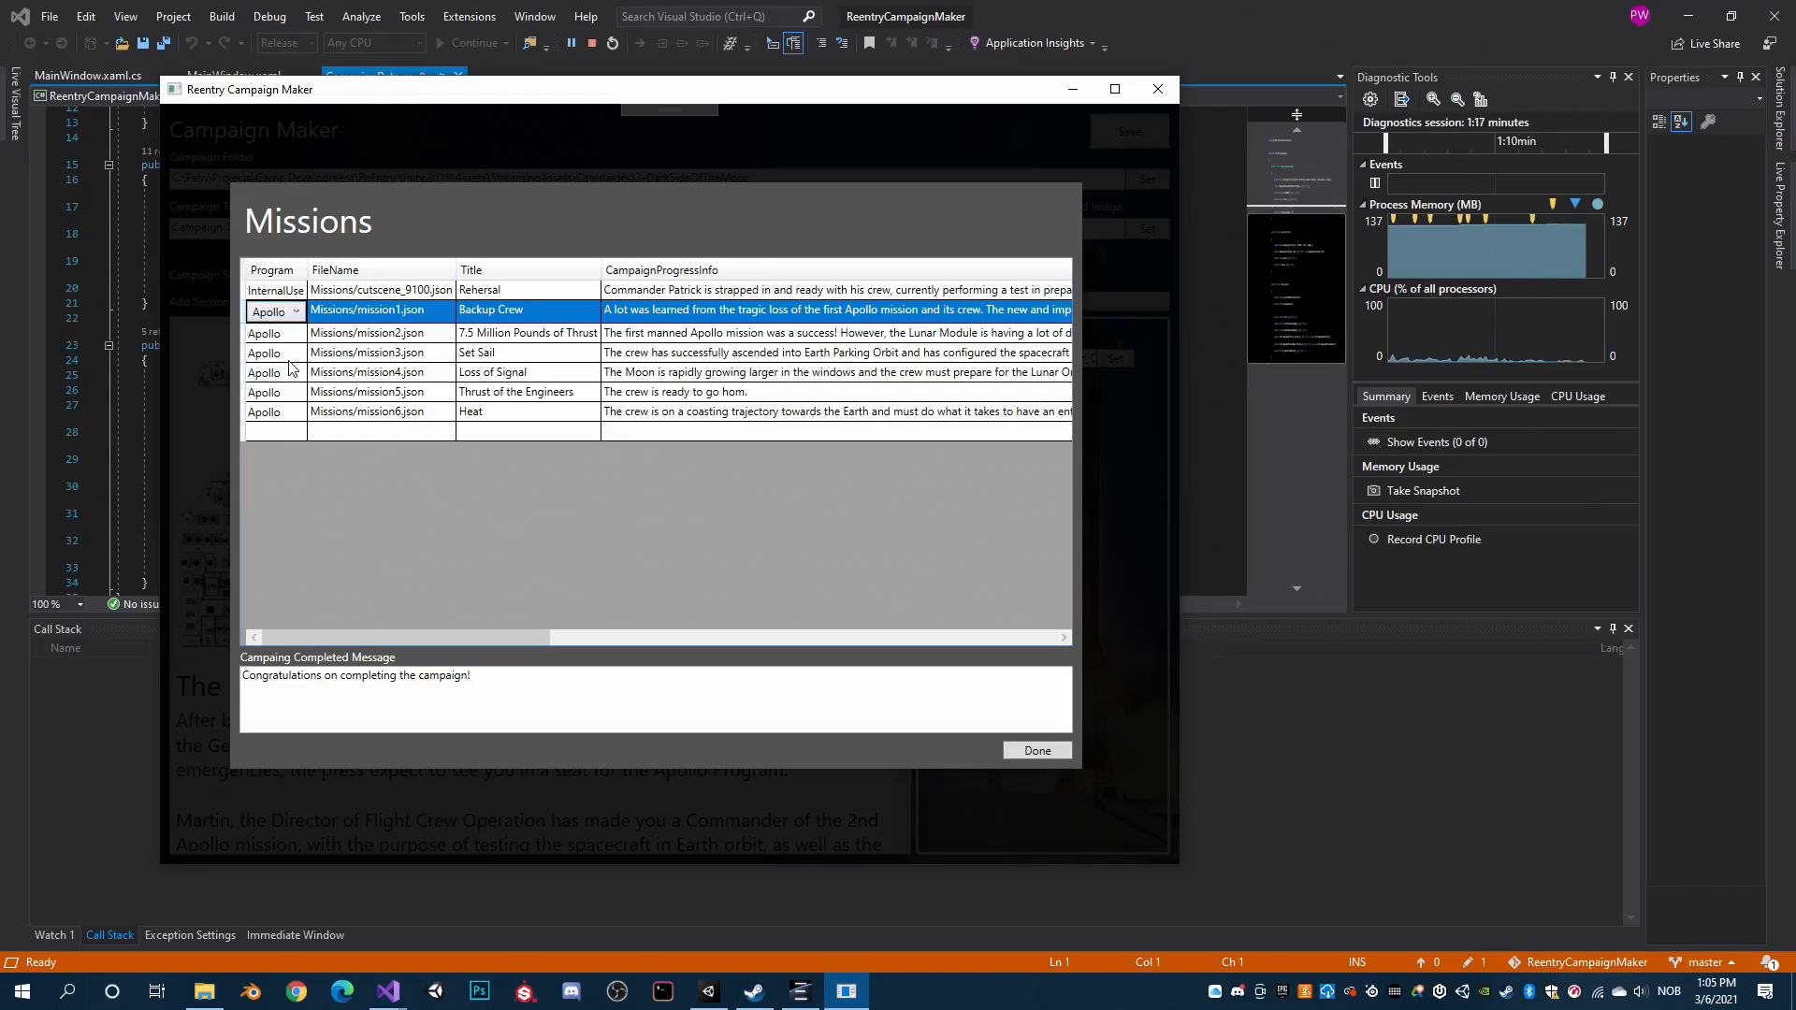
click(1035, 751)
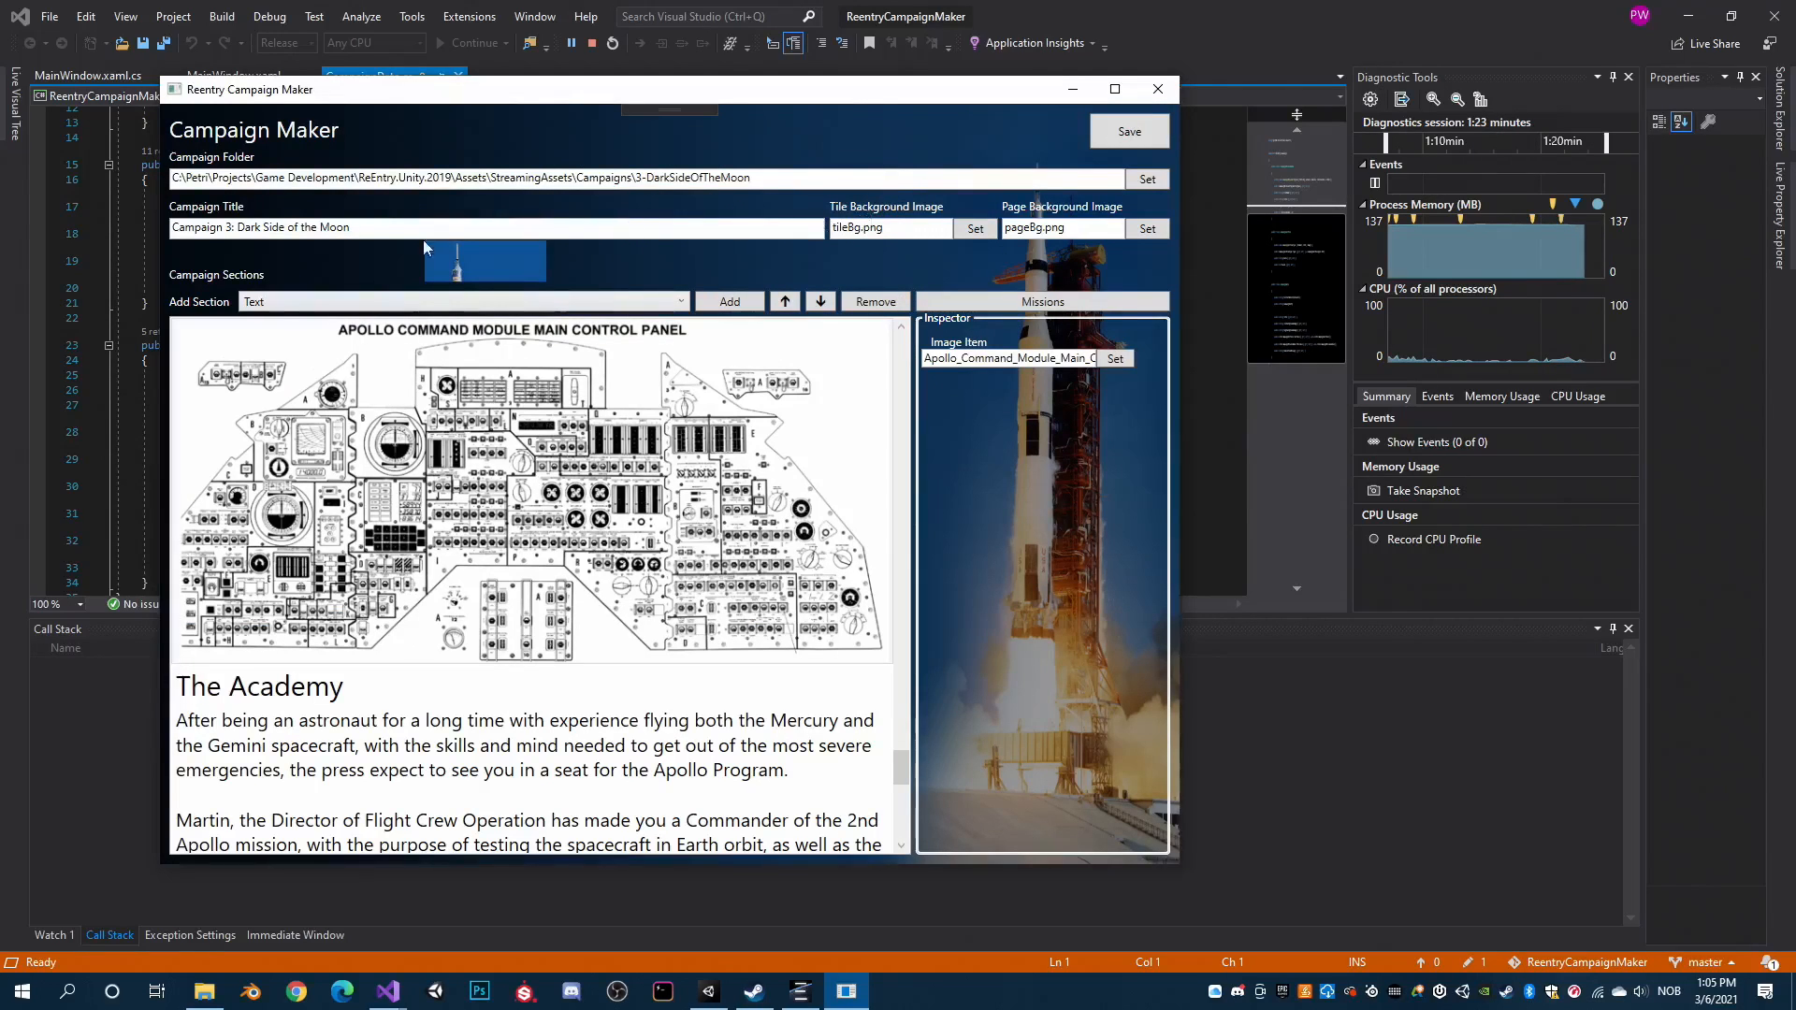
click(1078, 302)
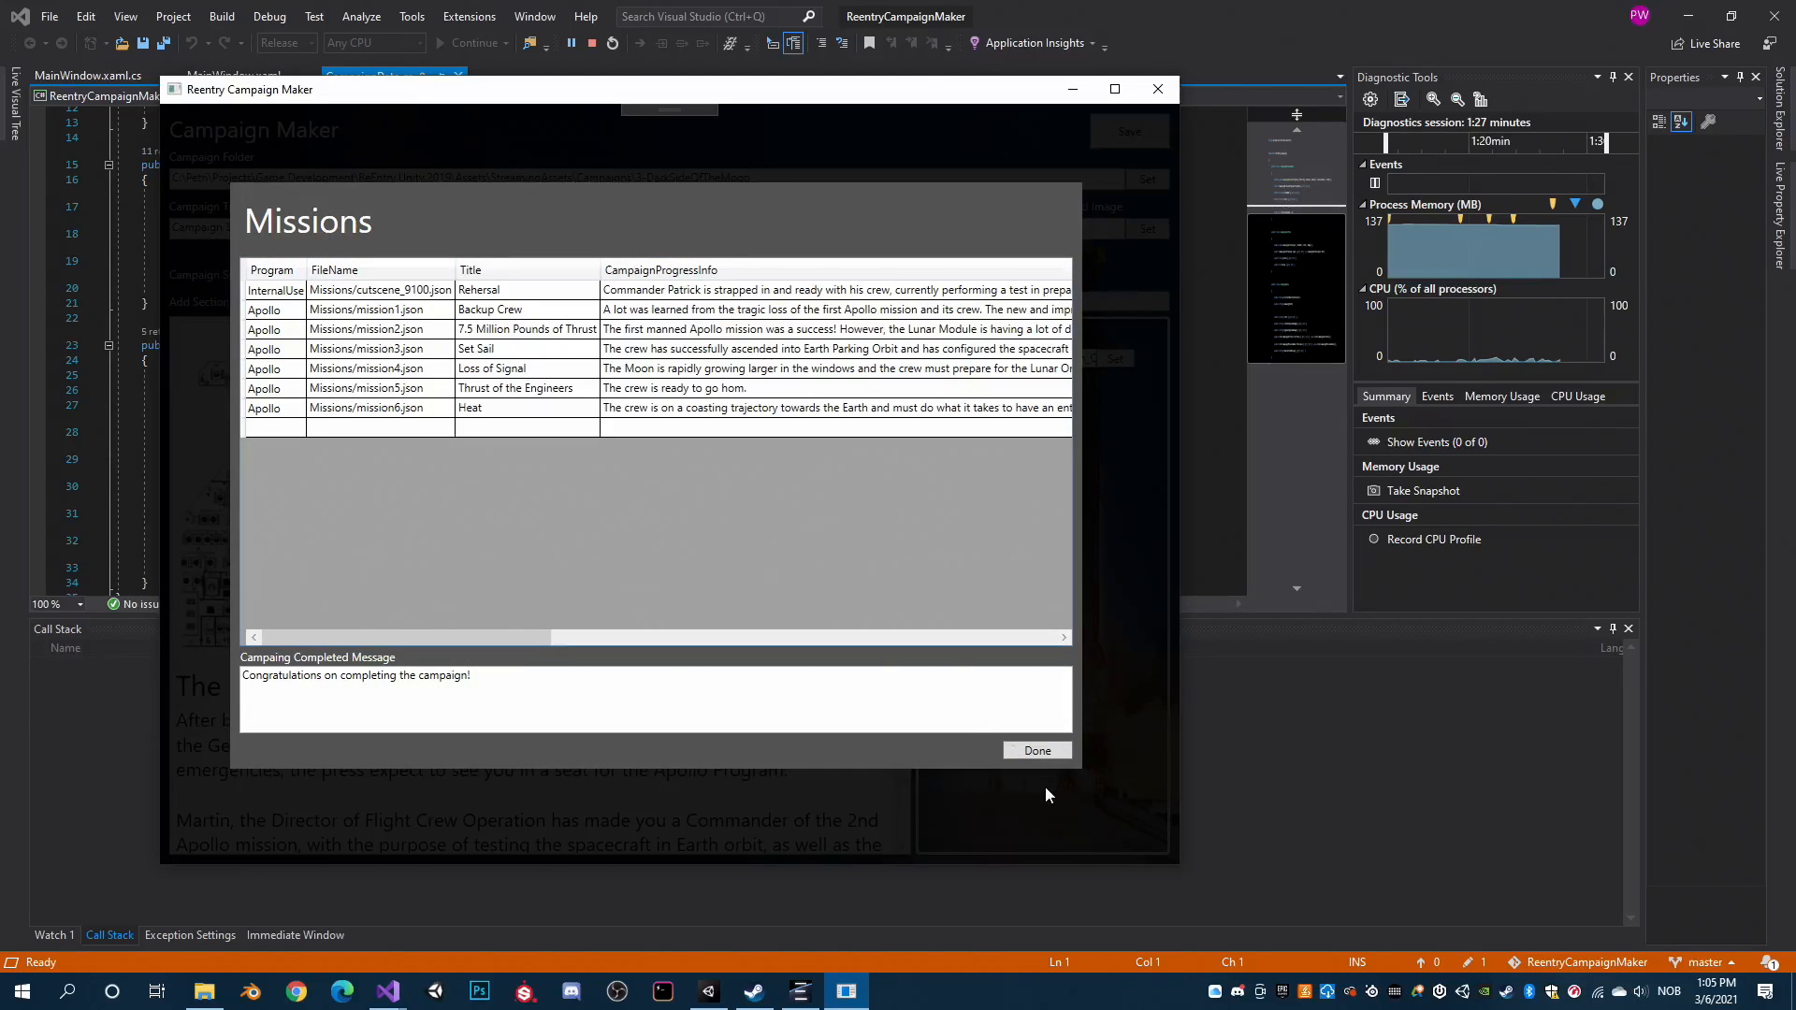
click(1038, 751)
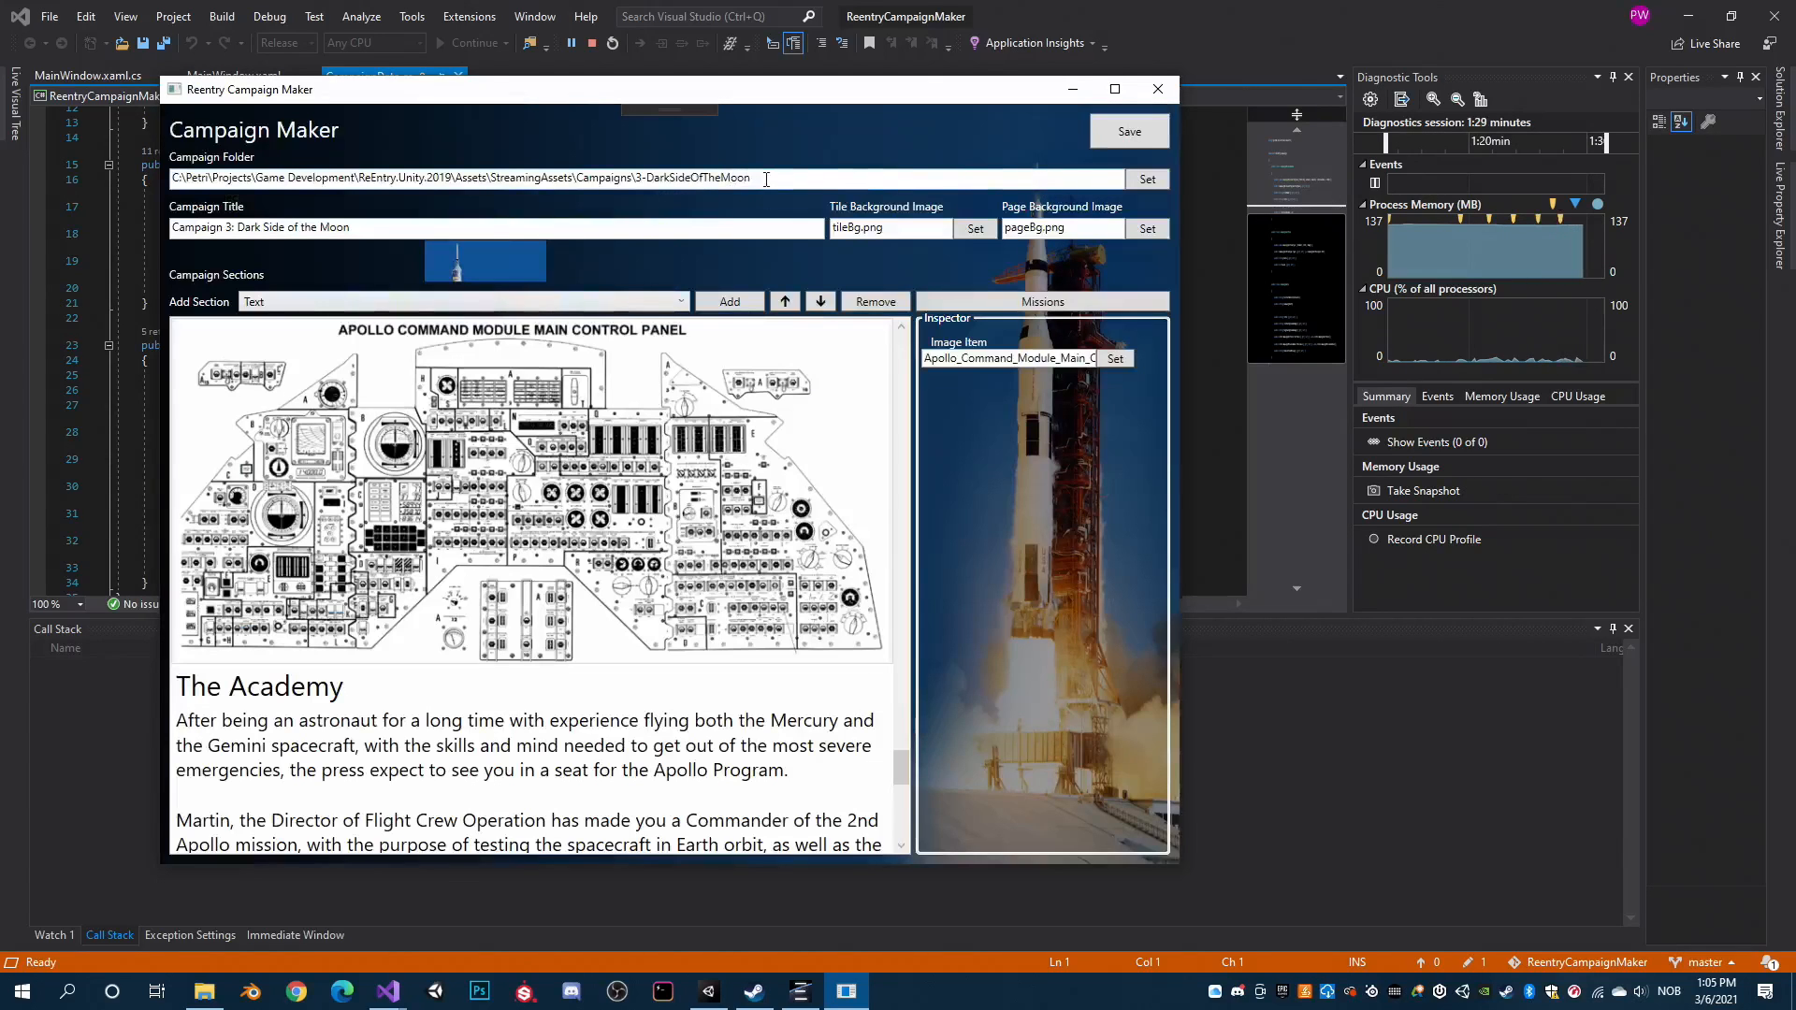
Switch to File Explorer, open the Campaigns folder inside the ReEntry data folder, and compare it with the 3-DarkSideOfTheMoon campaign path.
drag(767, 180, 640, 185)
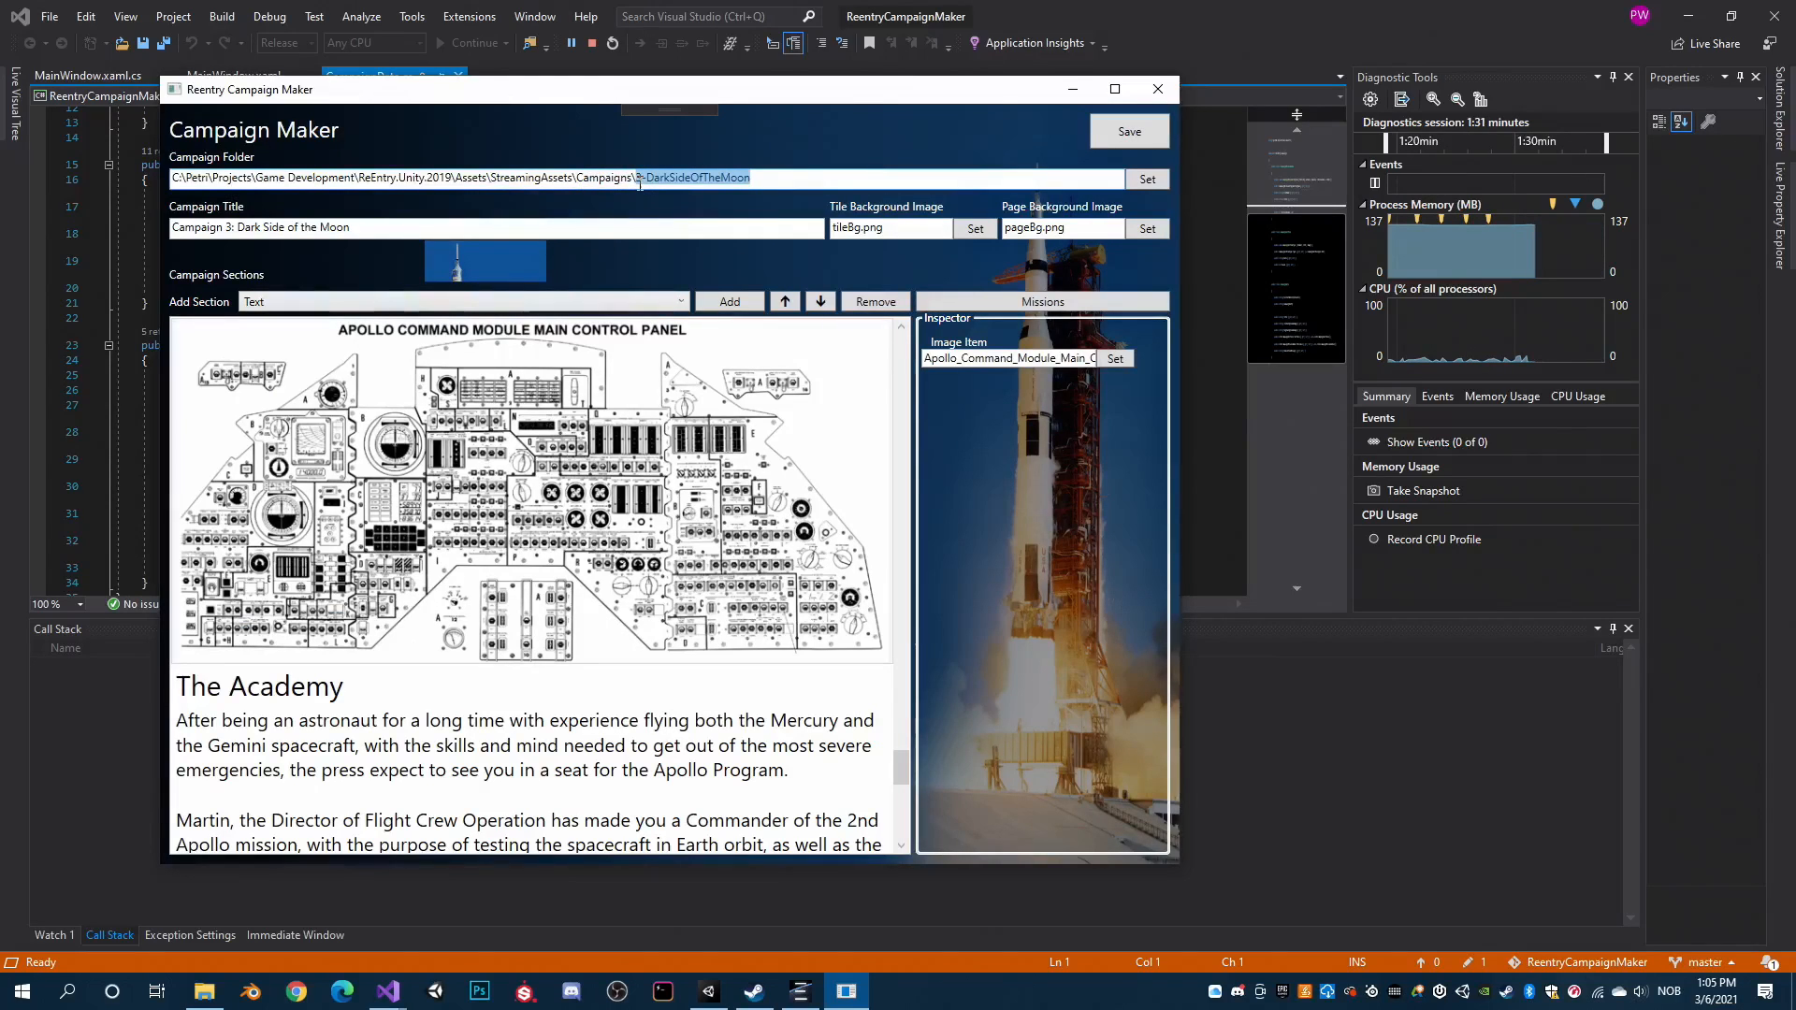
click(204, 991)
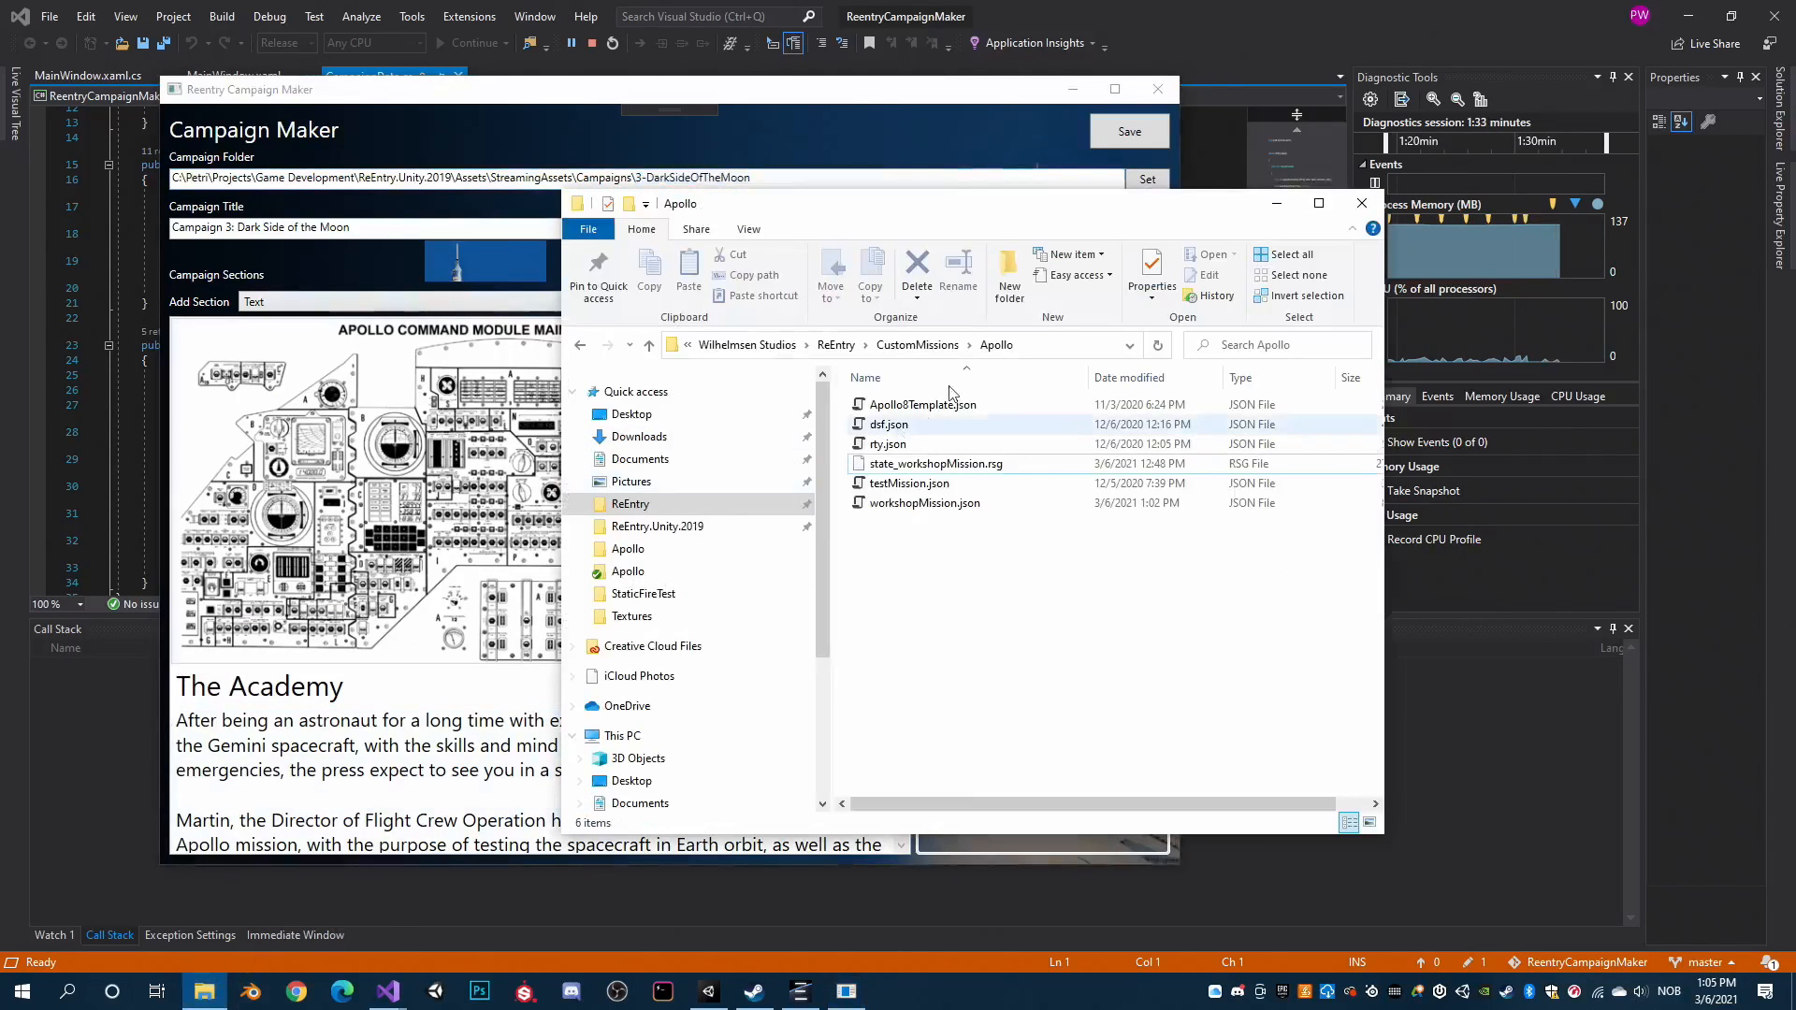
click(948, 356)
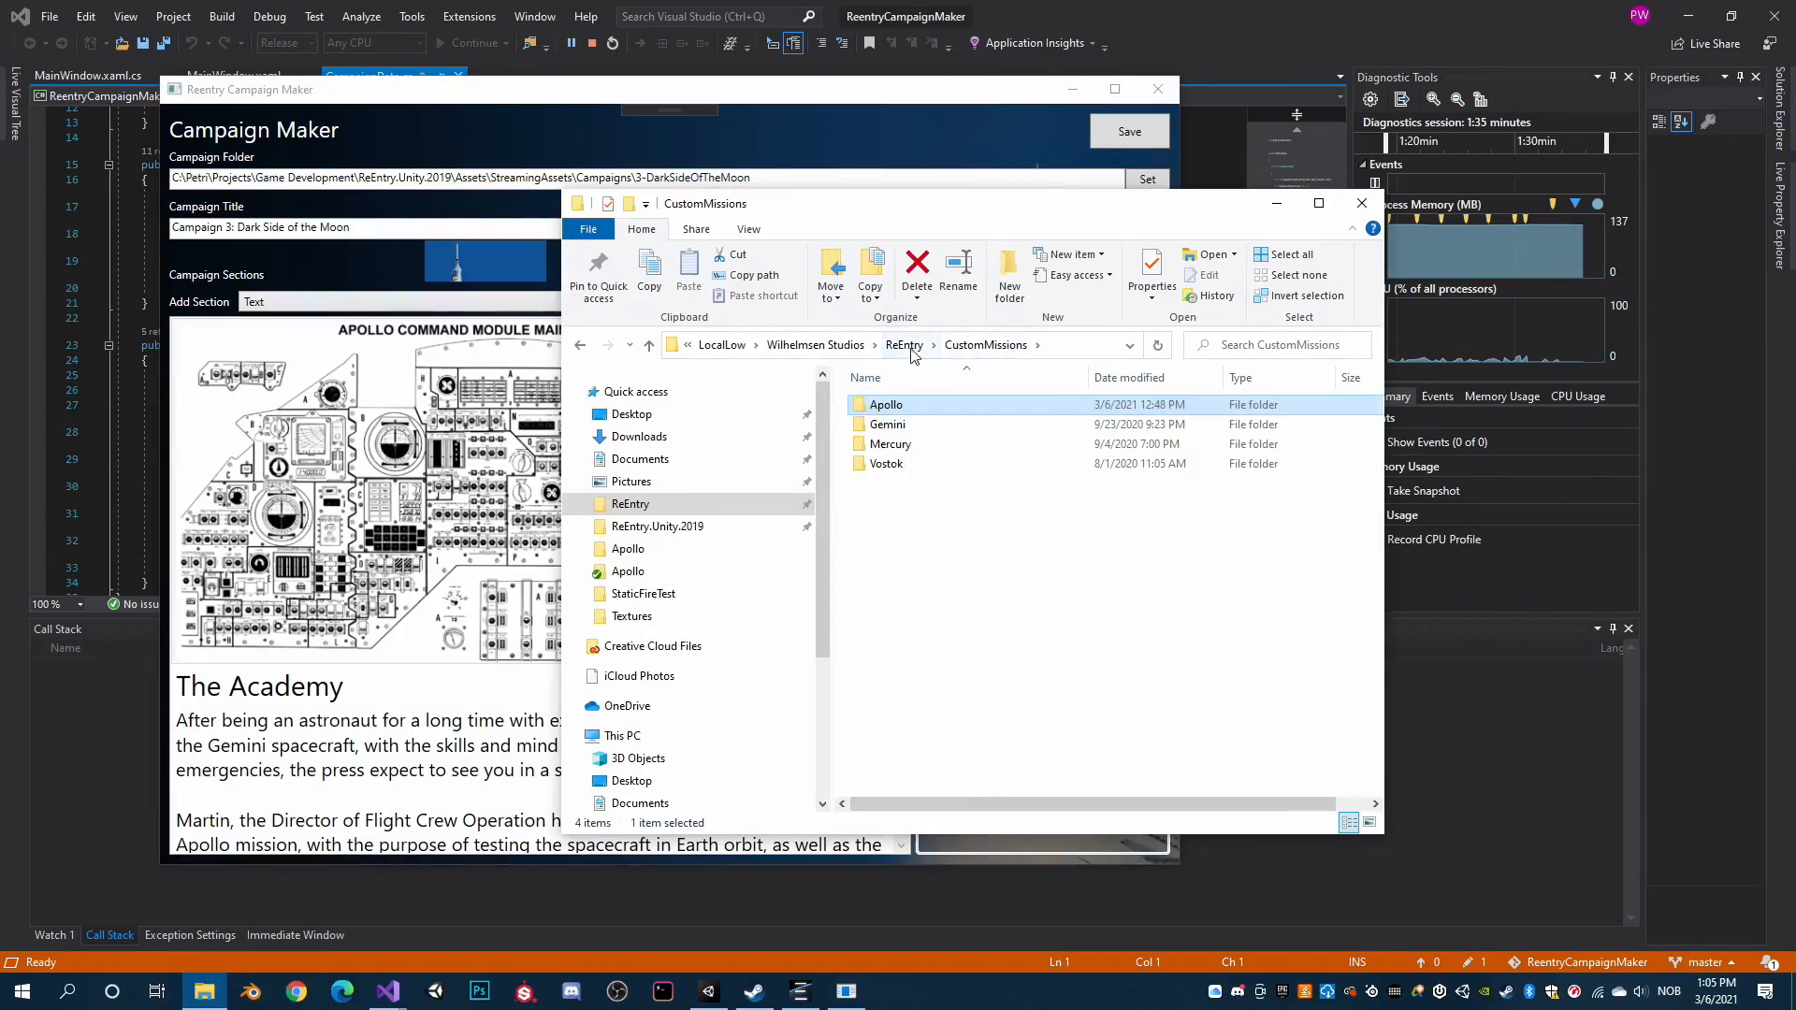
click(904, 345)
double_click(920, 503)
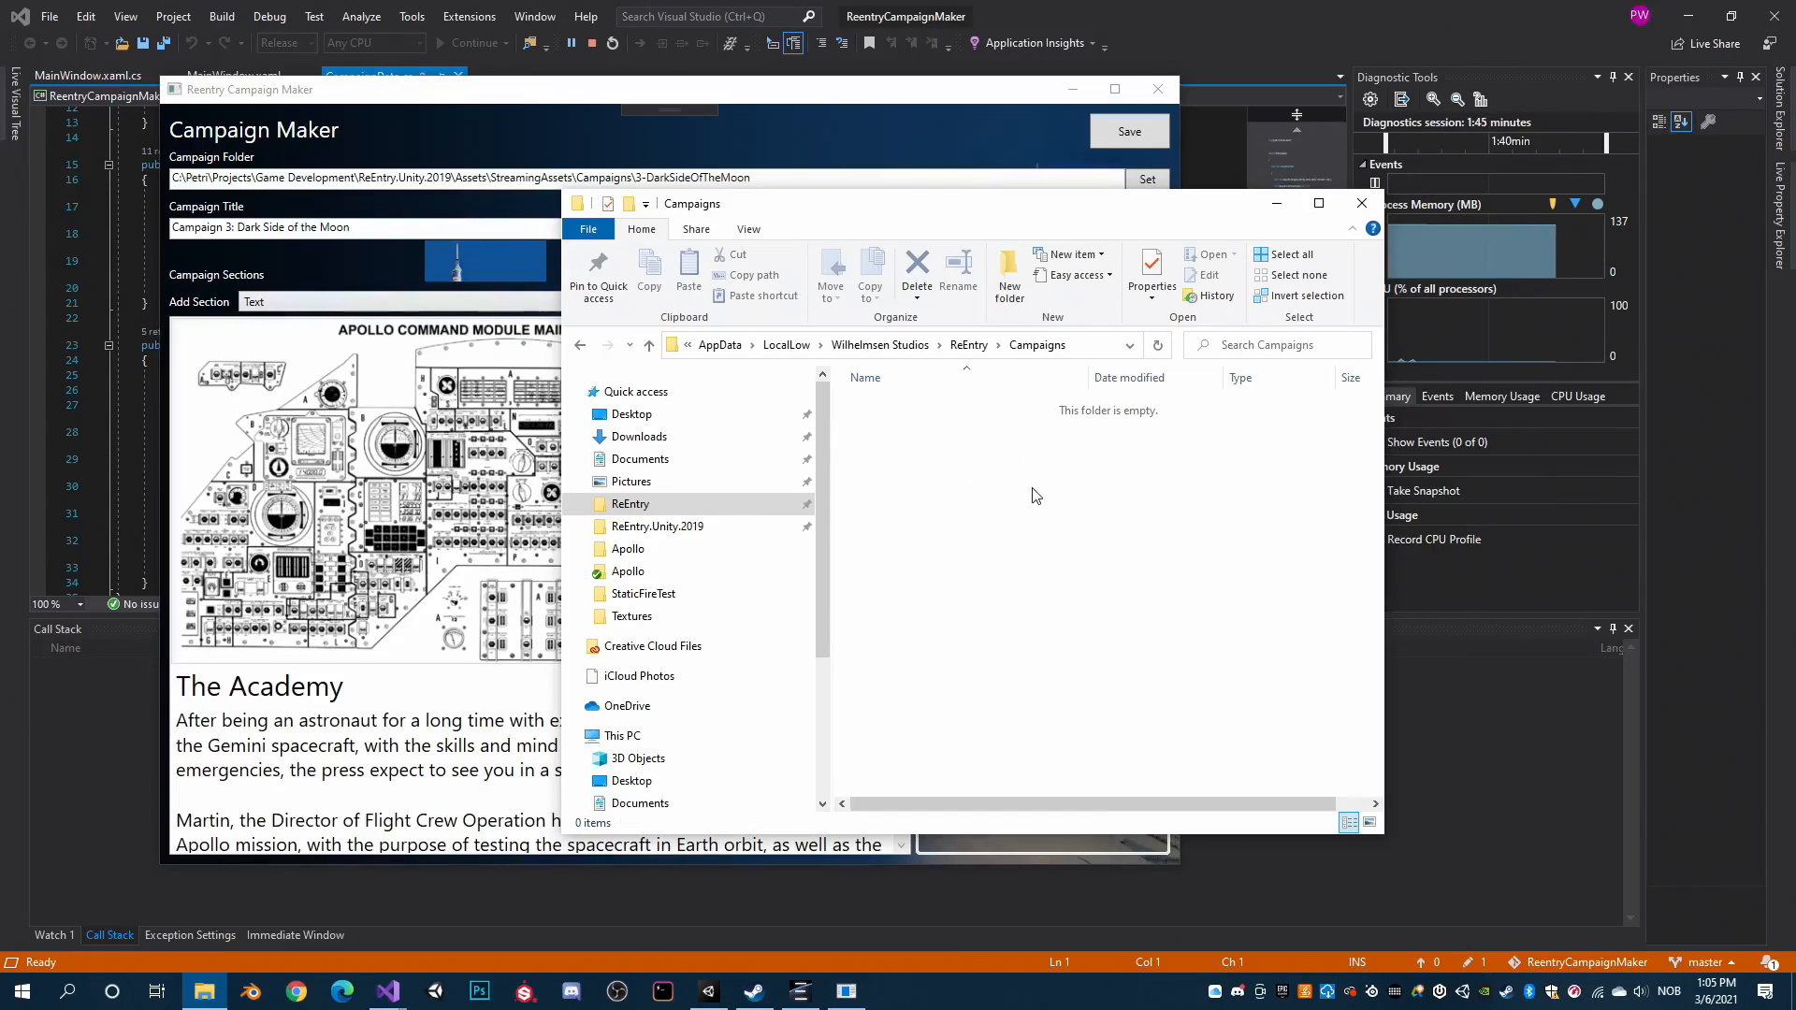
click(599, 94)
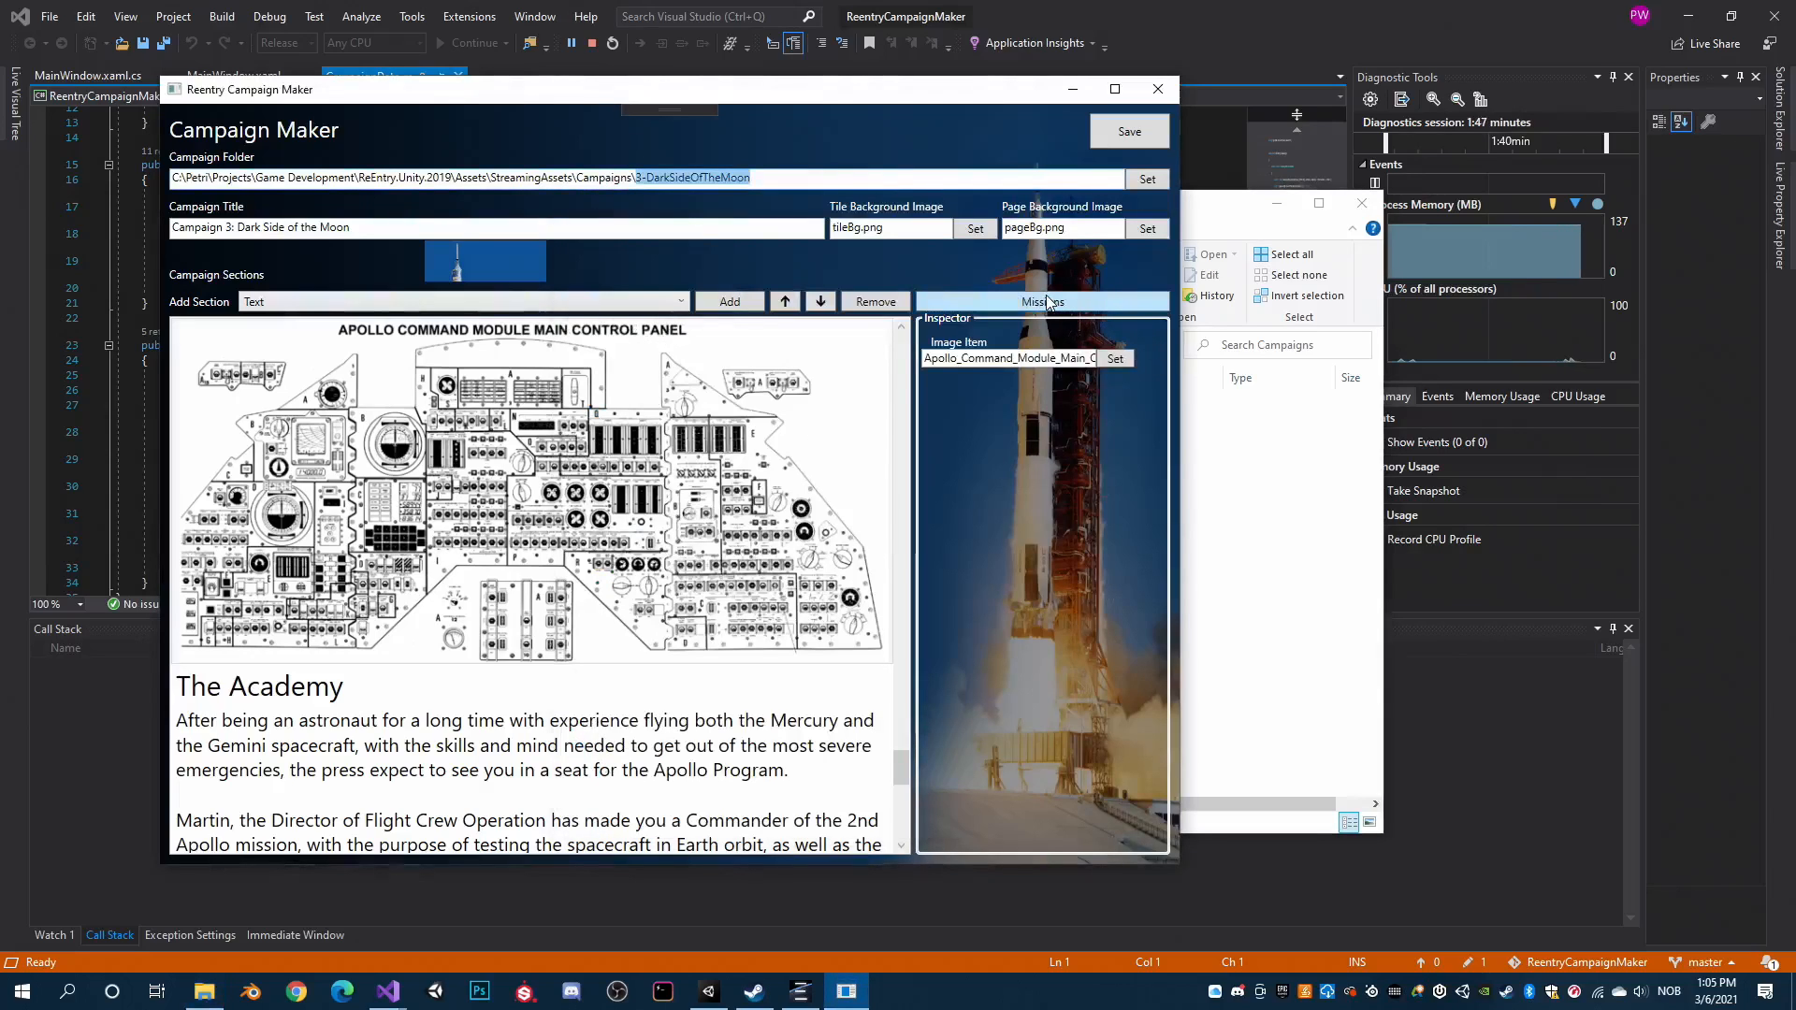
click(1276, 434)
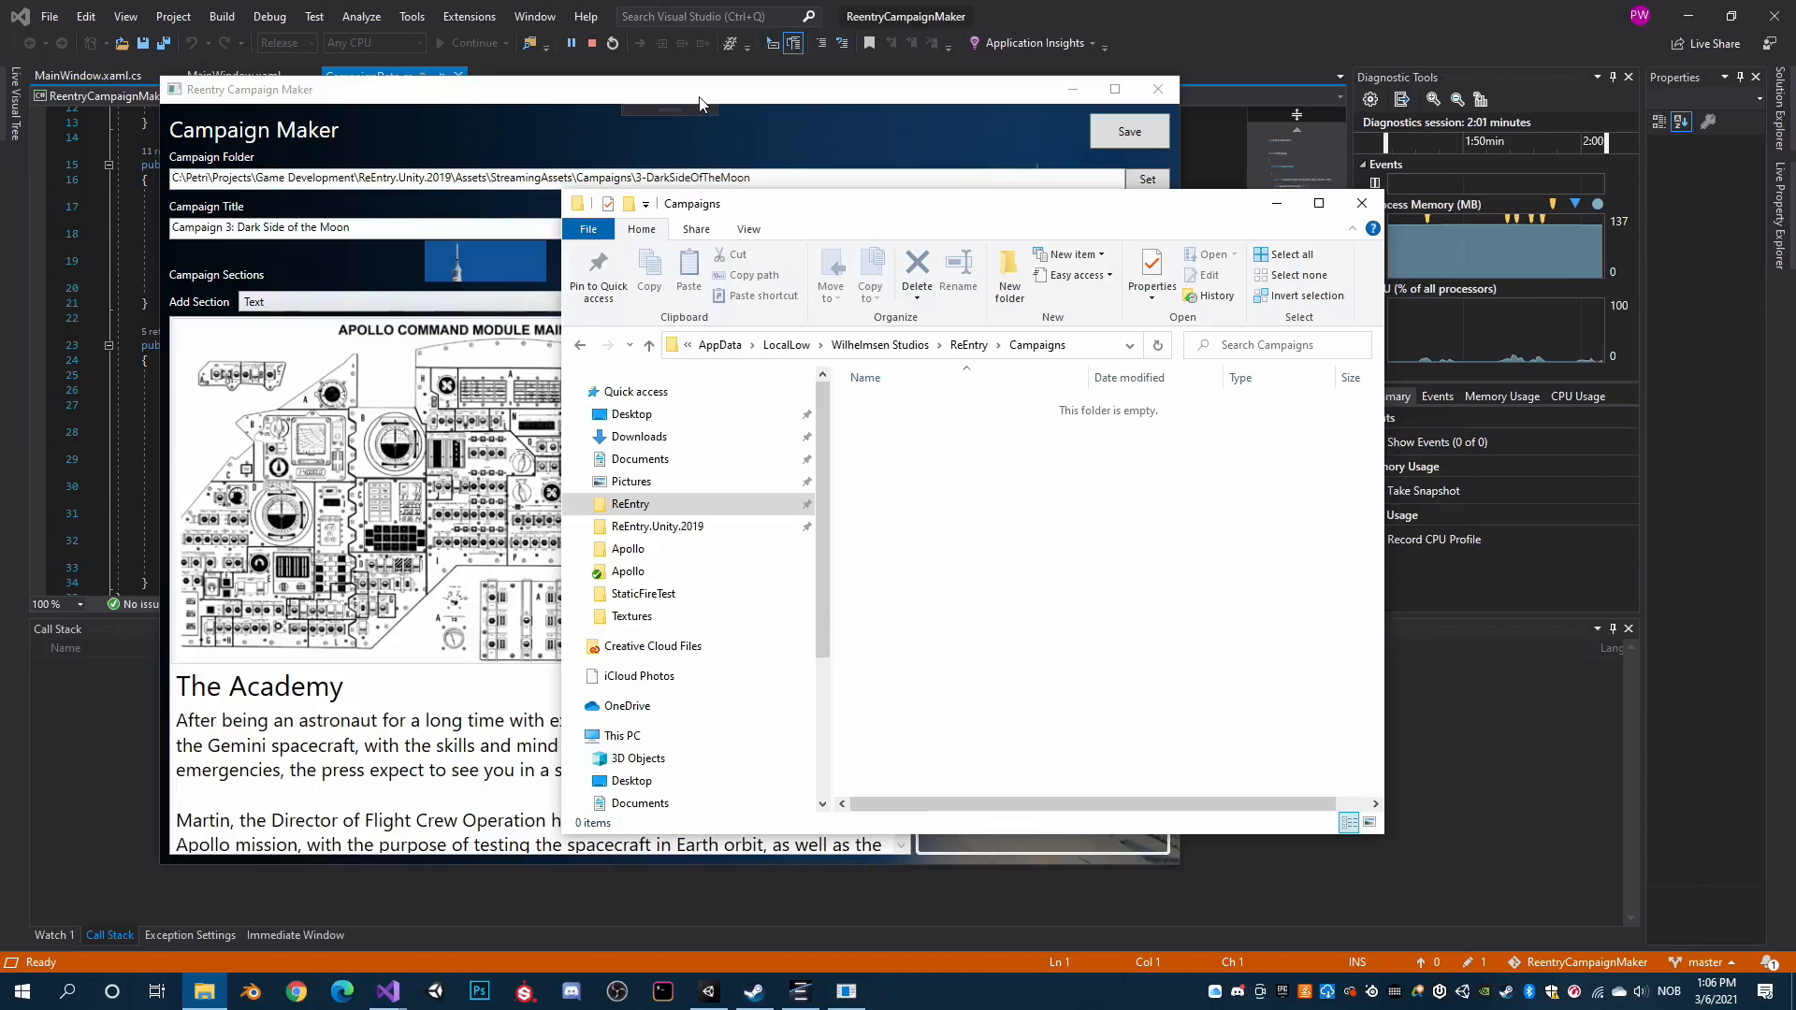
double_click(647, 174)
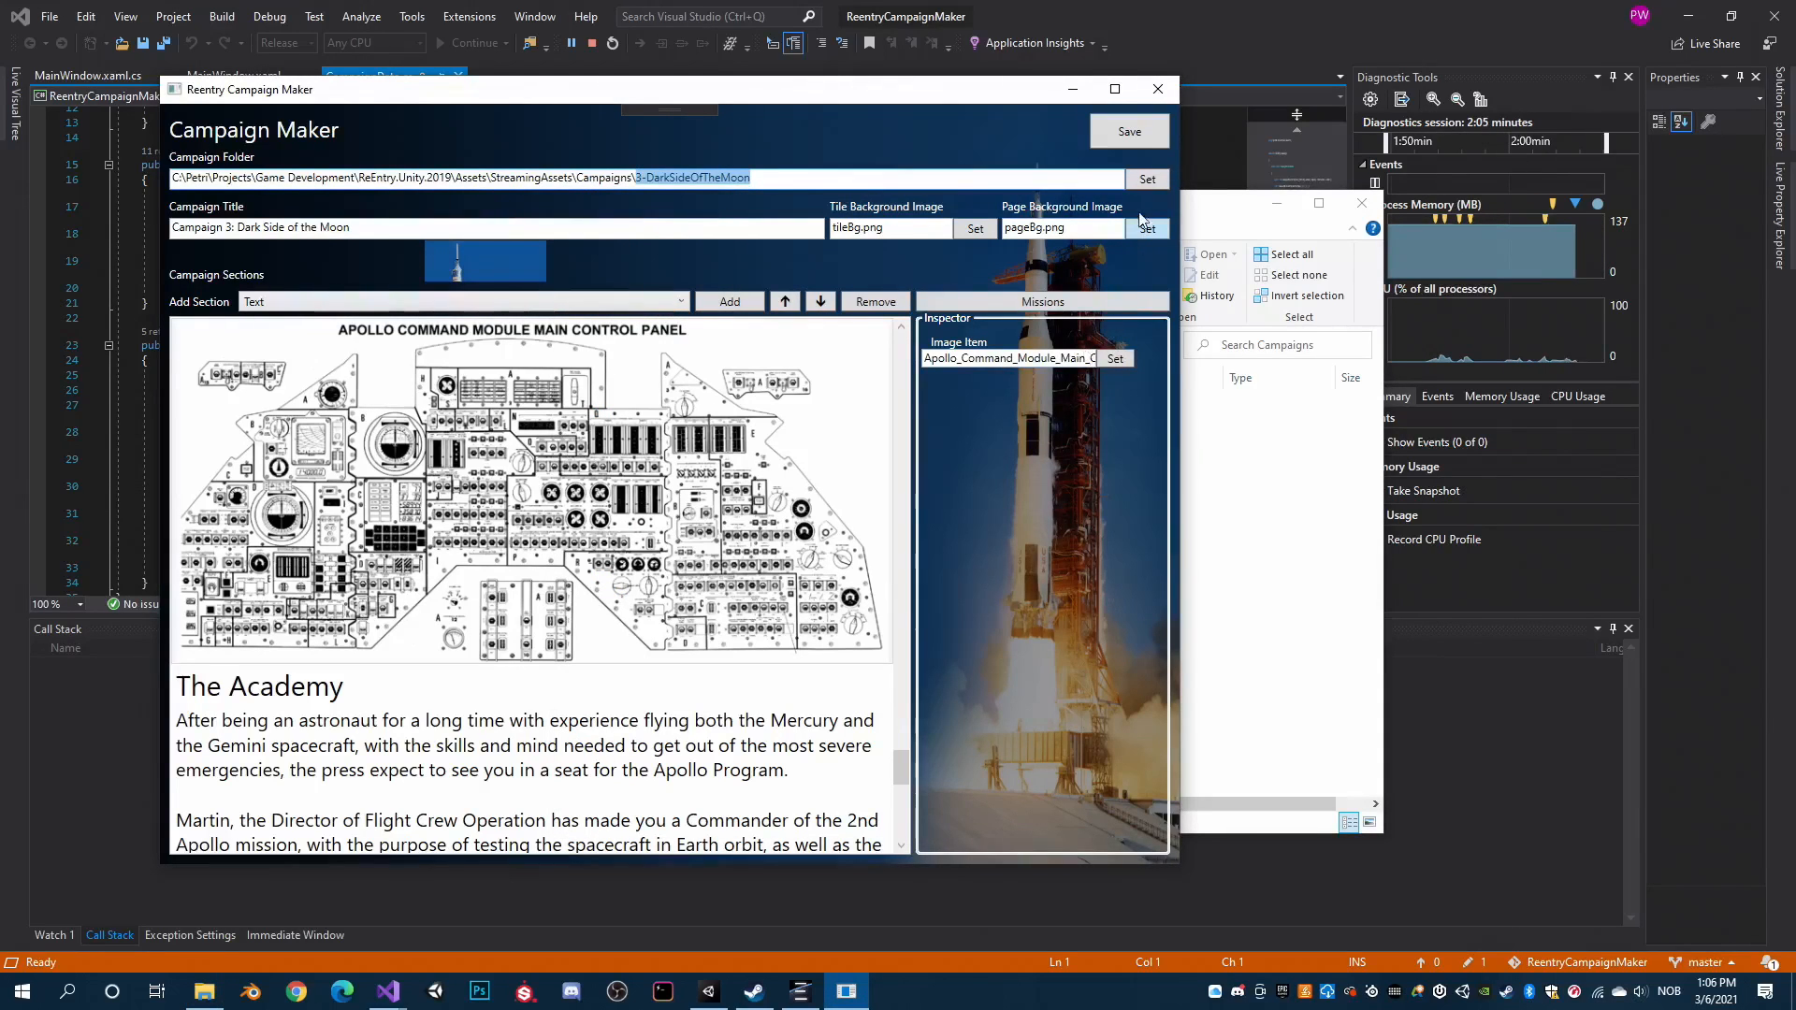
Review the campaign title, tile background image and page background image entries by highlighting each of them.
click(334, 237)
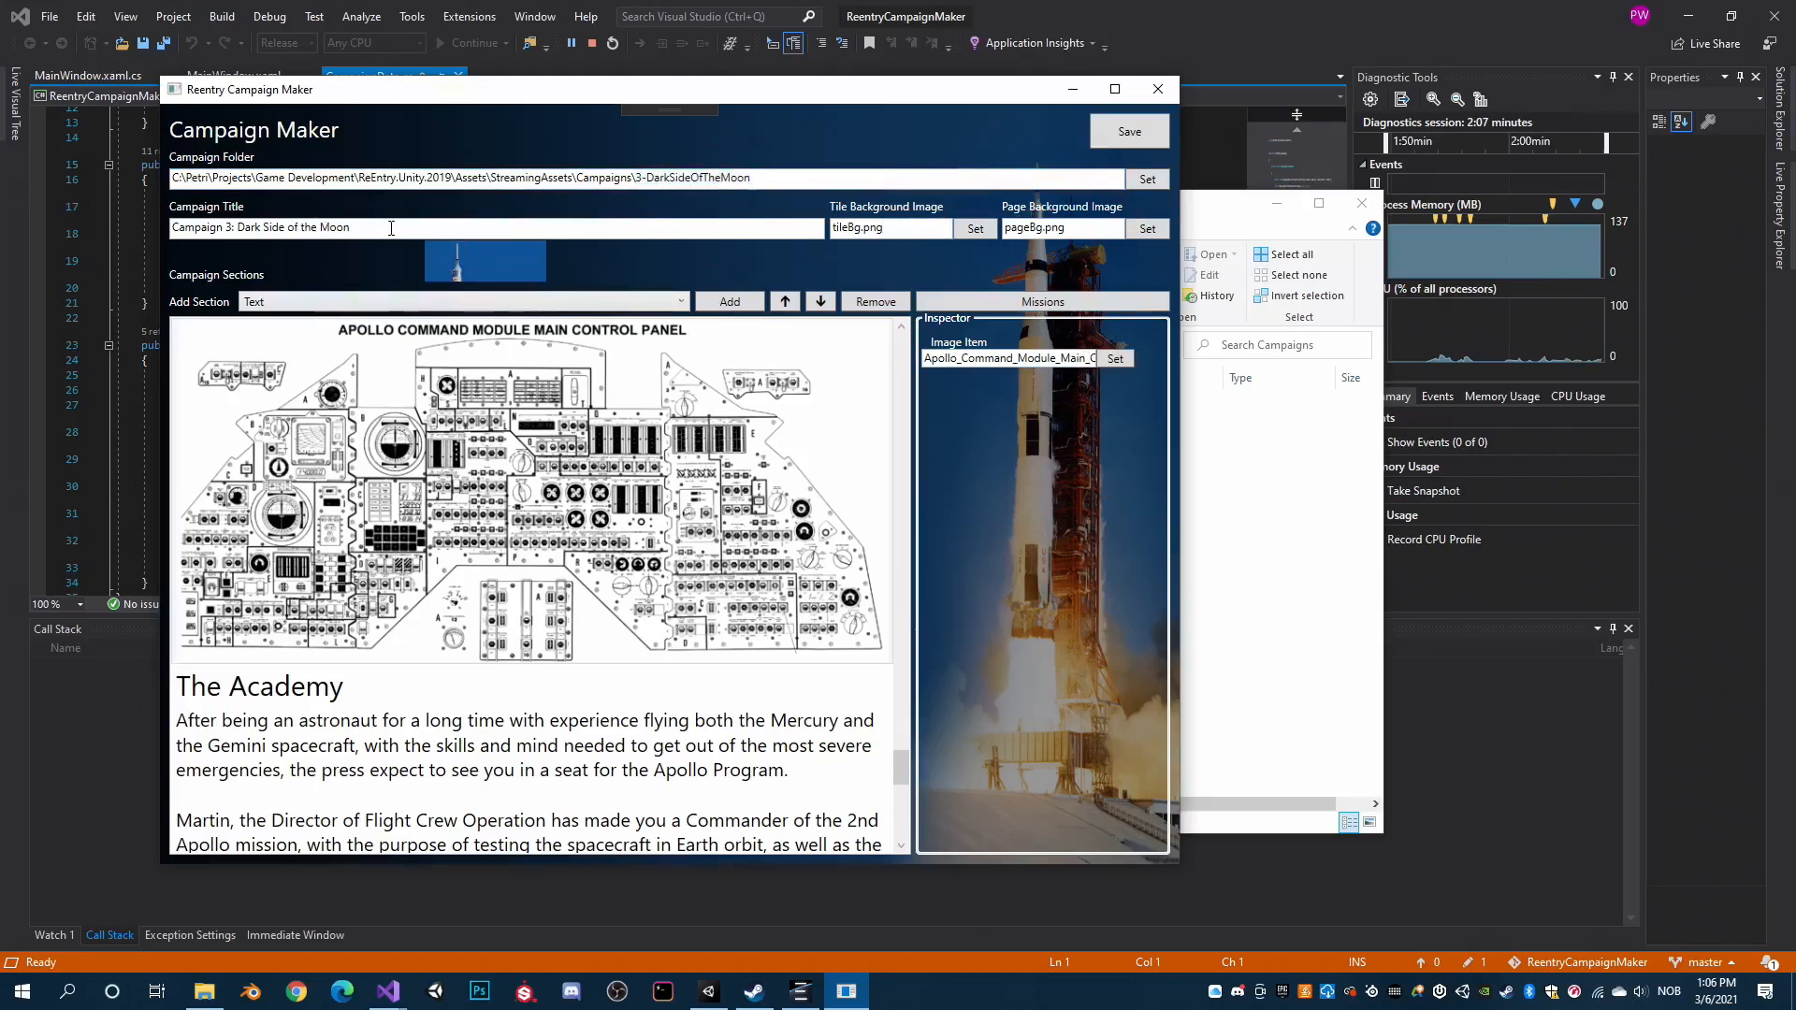
key(ctrl+a)
click(864, 232)
key(ctrl+a)
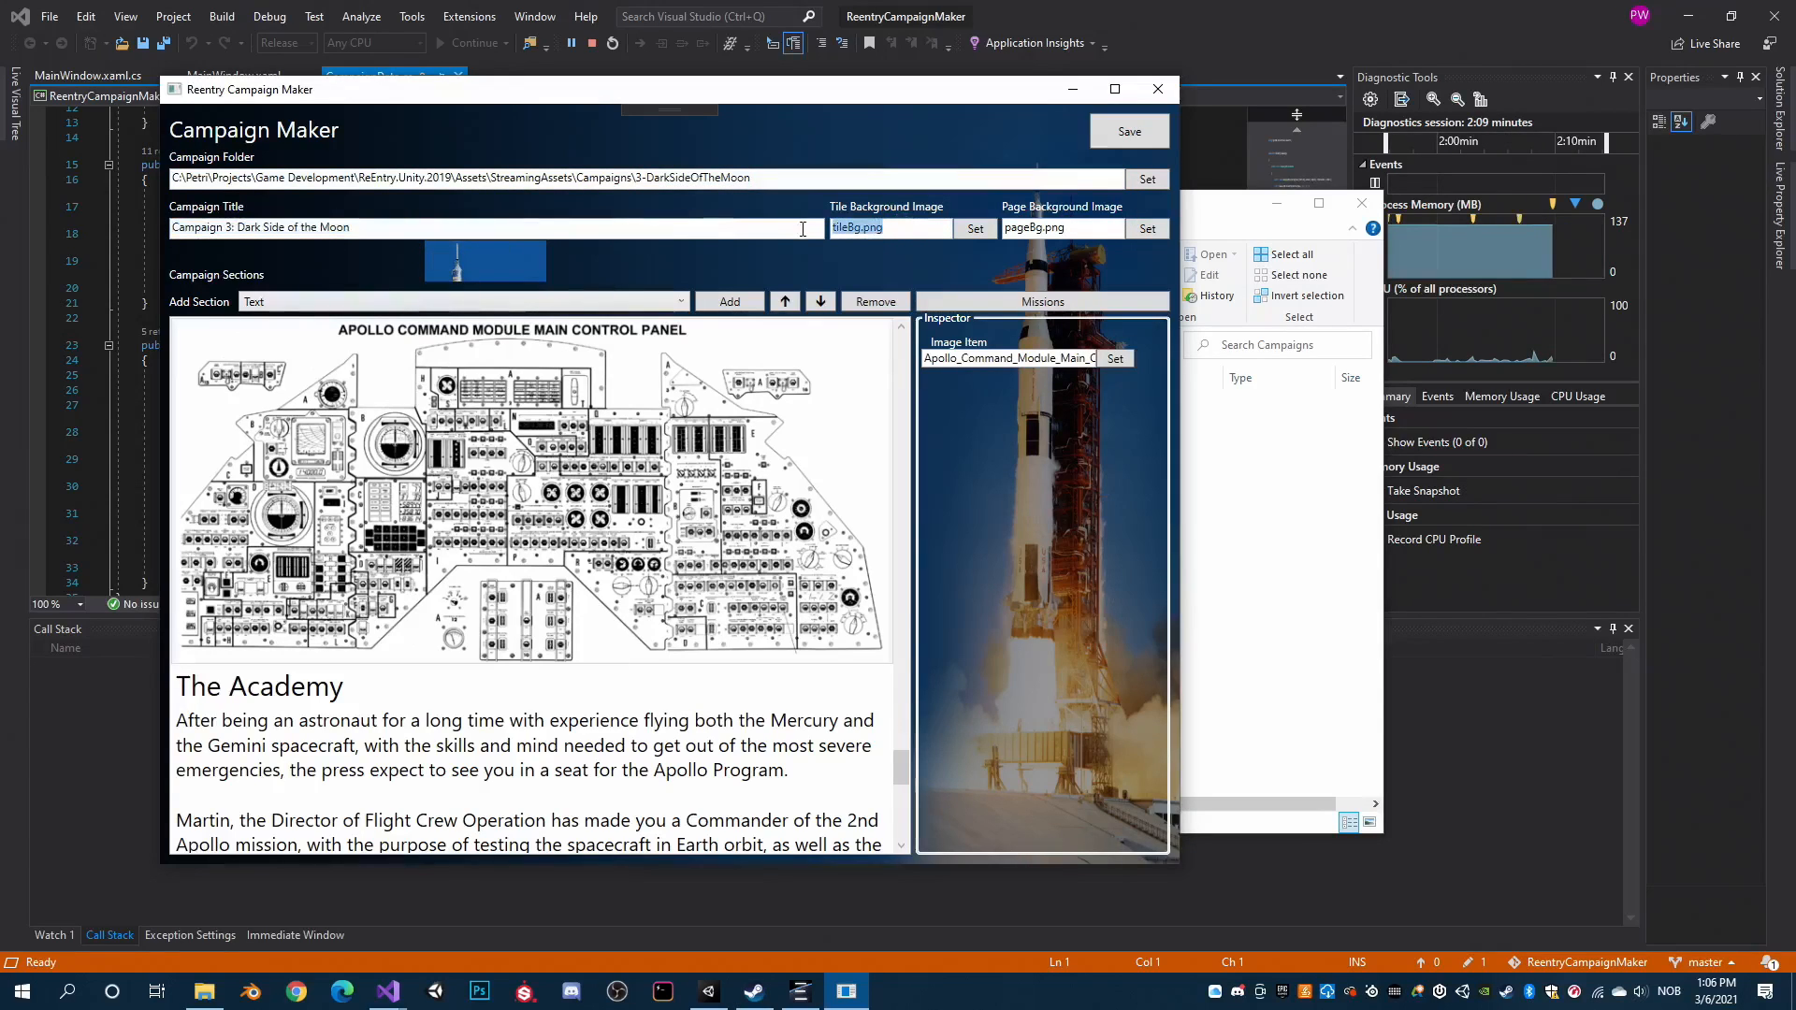
click(1100, 227)
key(ctrl+a)
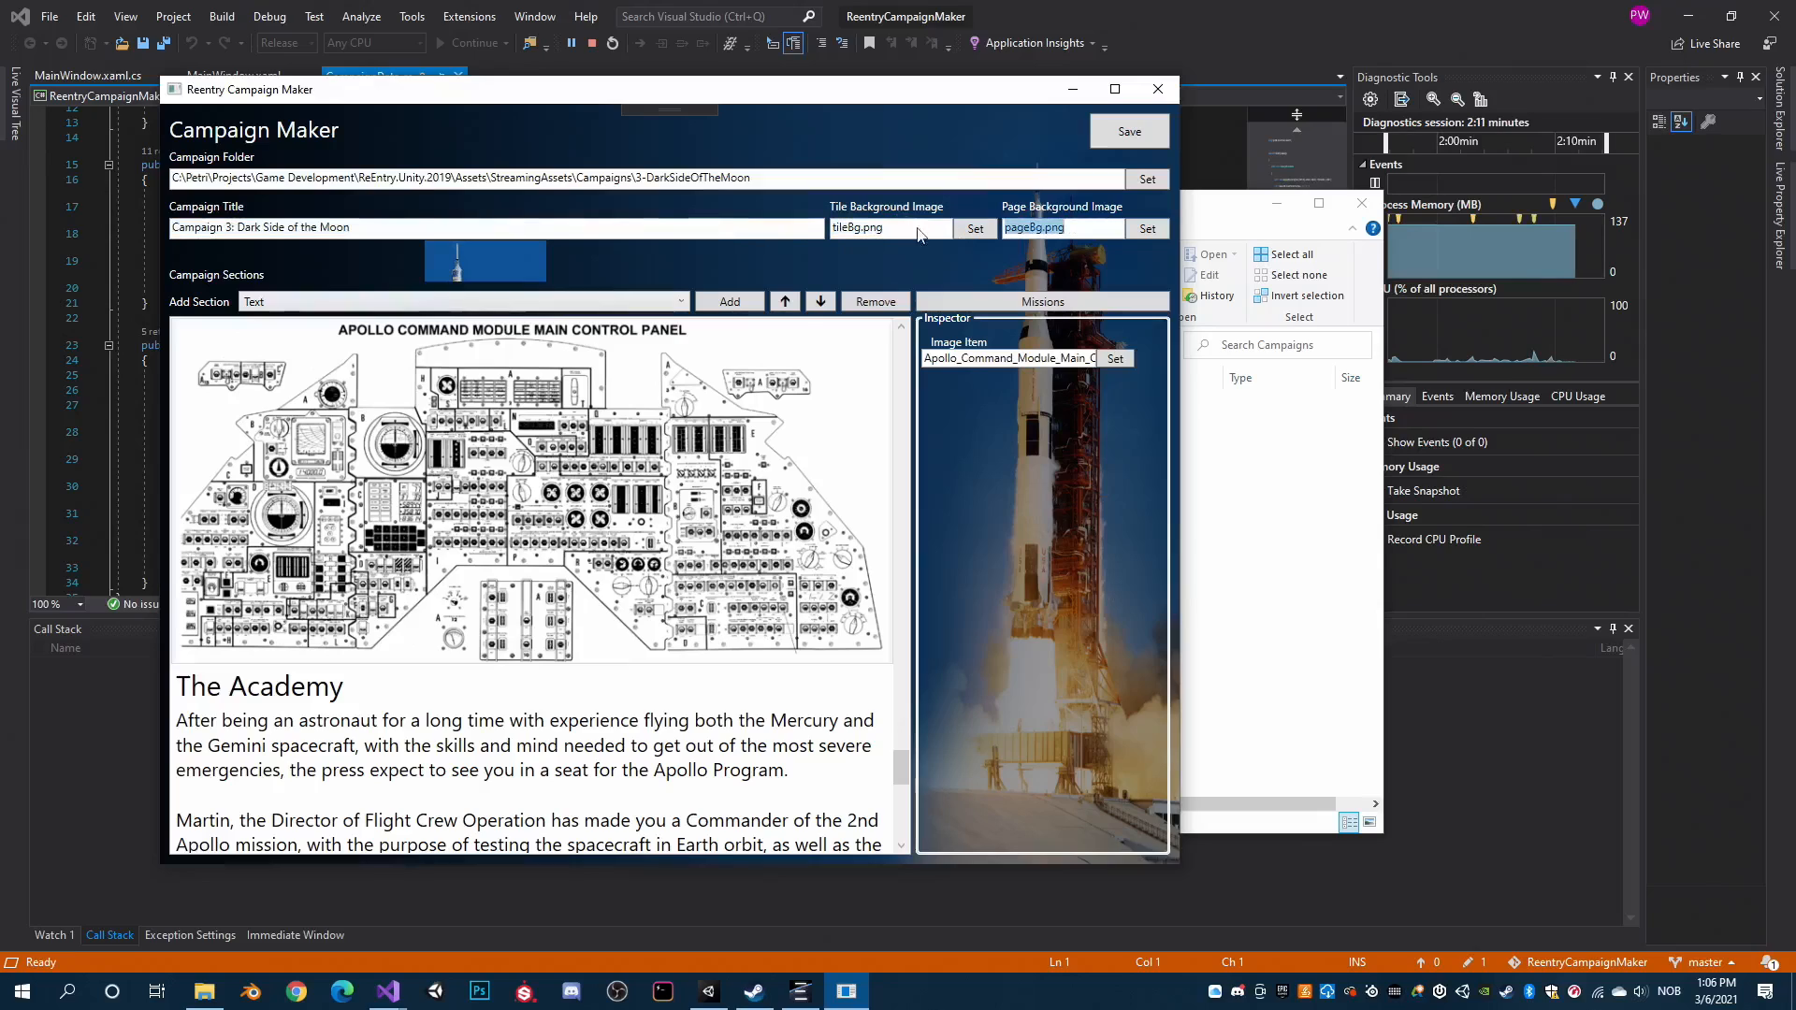
drag(889, 232, 848, 232)
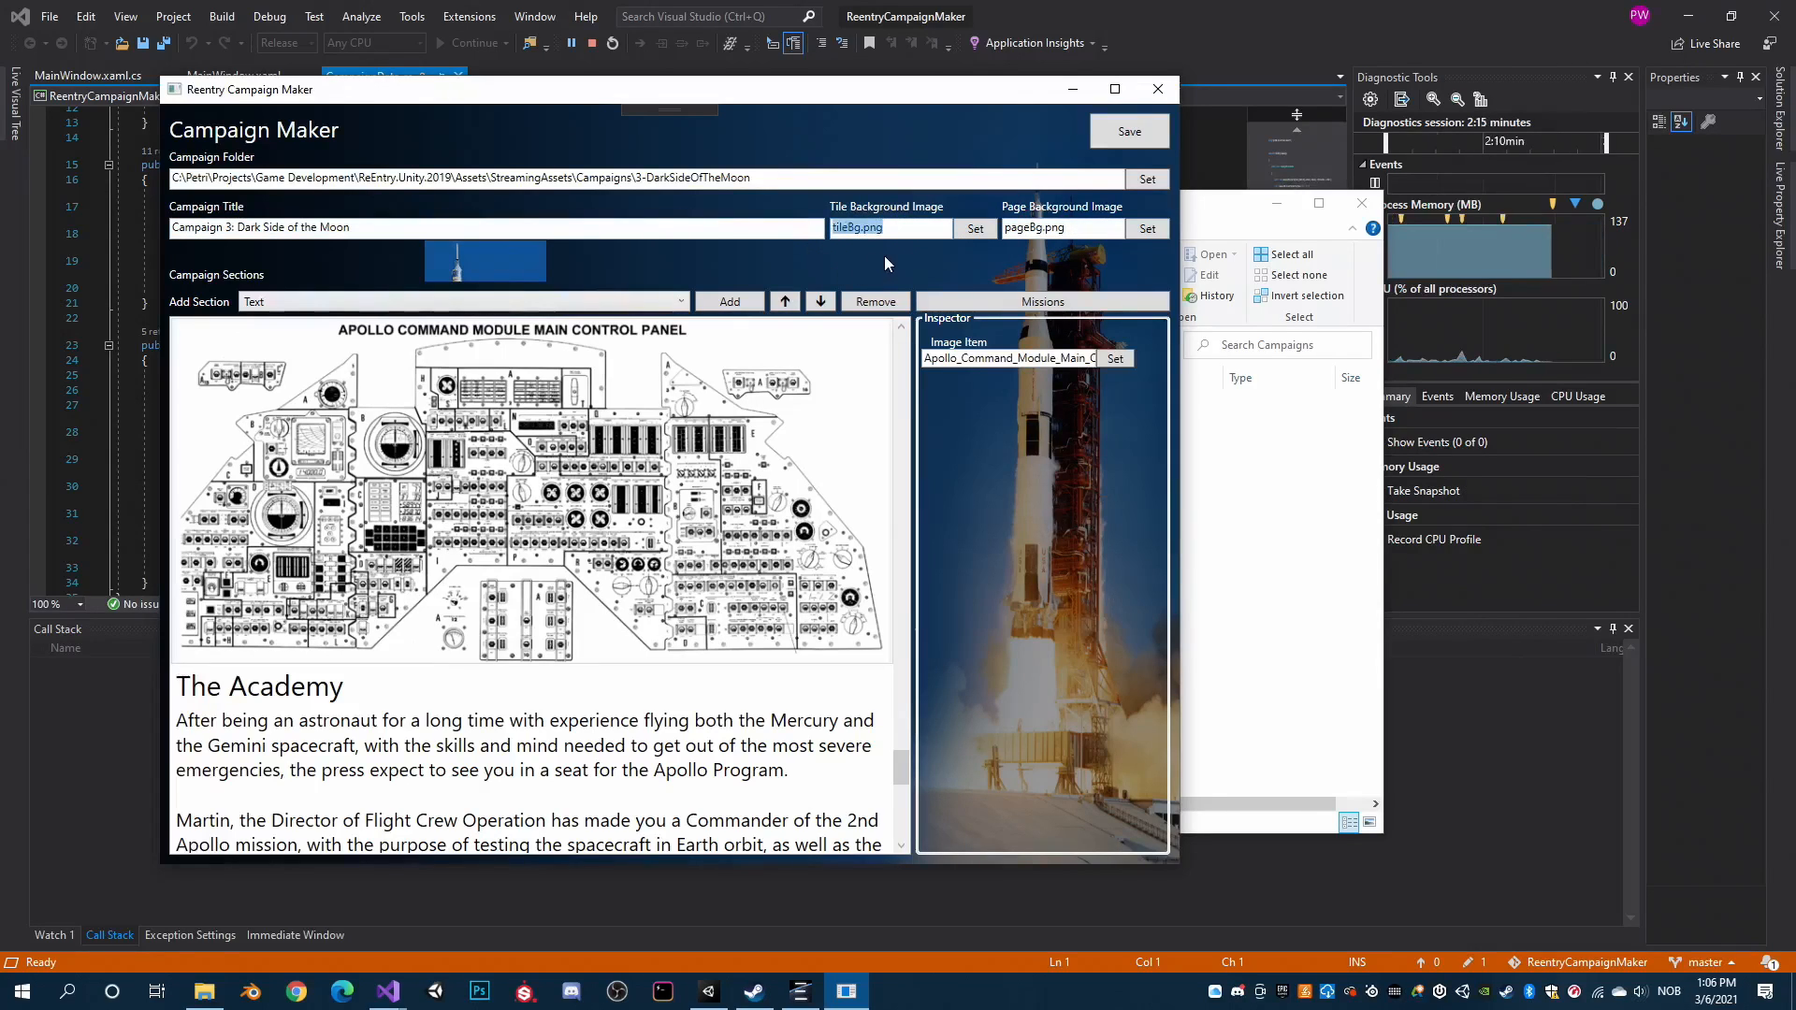
double_click(1090, 225)
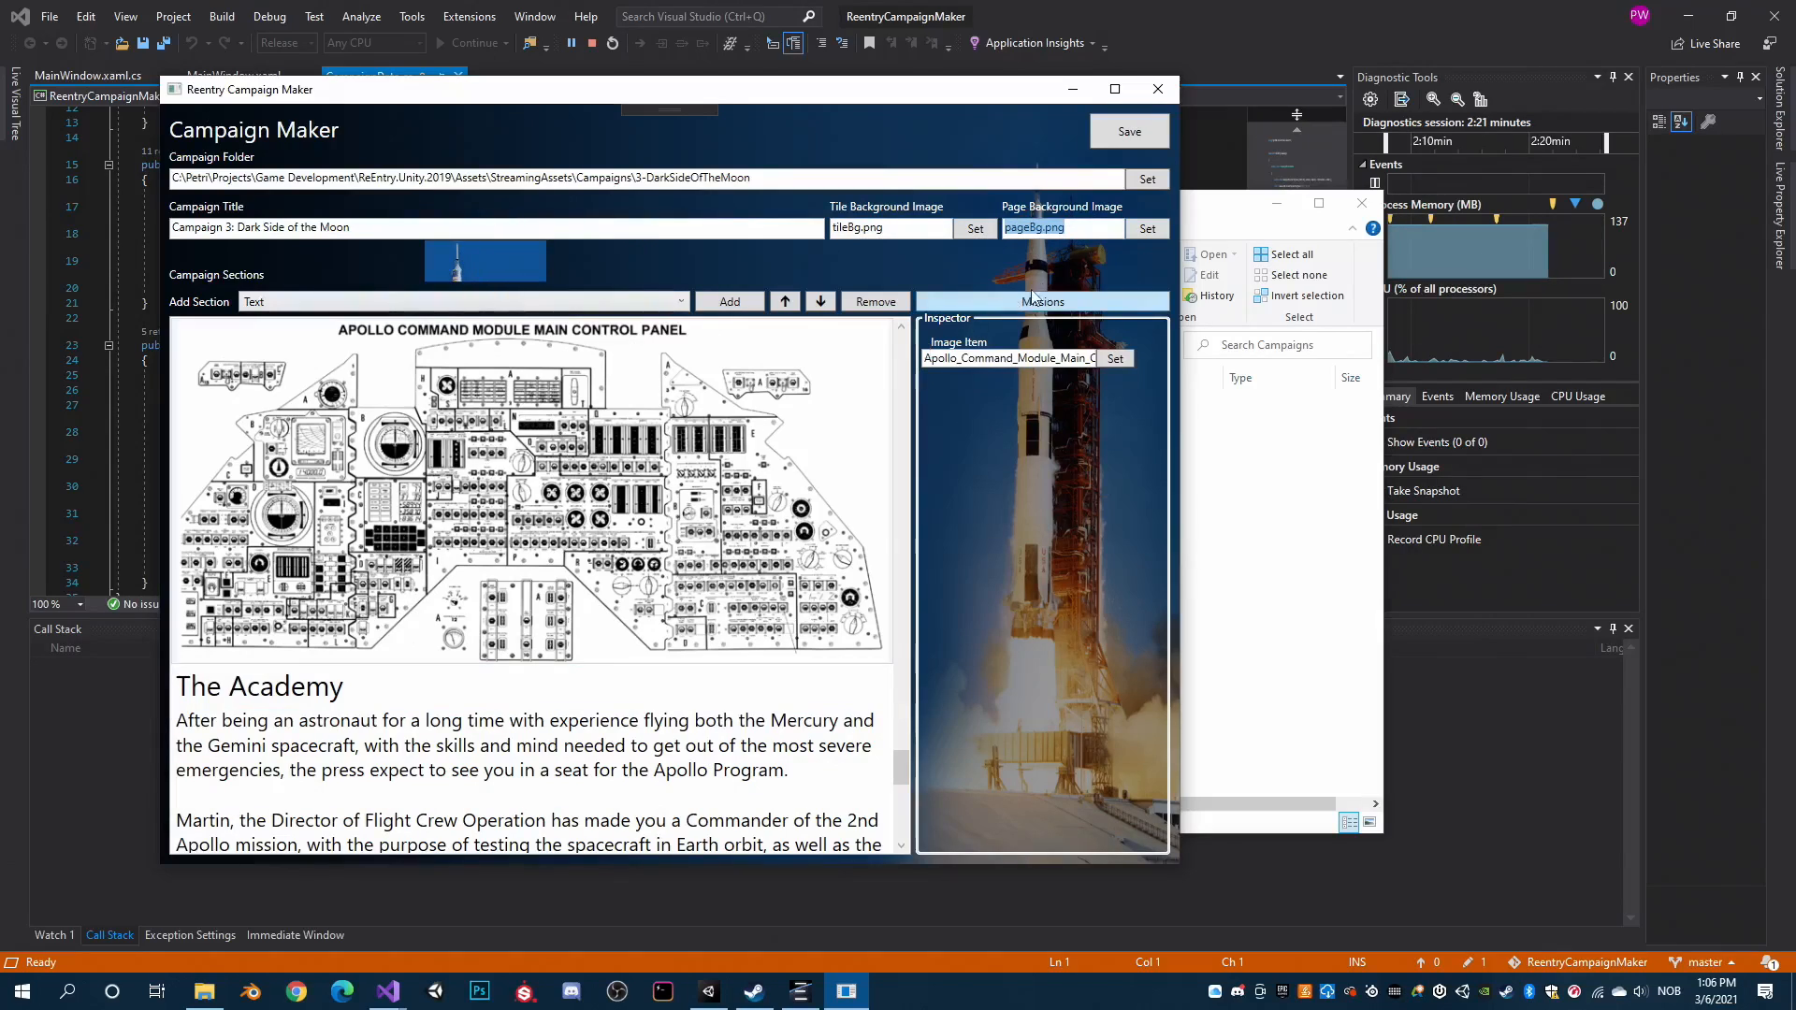
triple_click(262, 232)
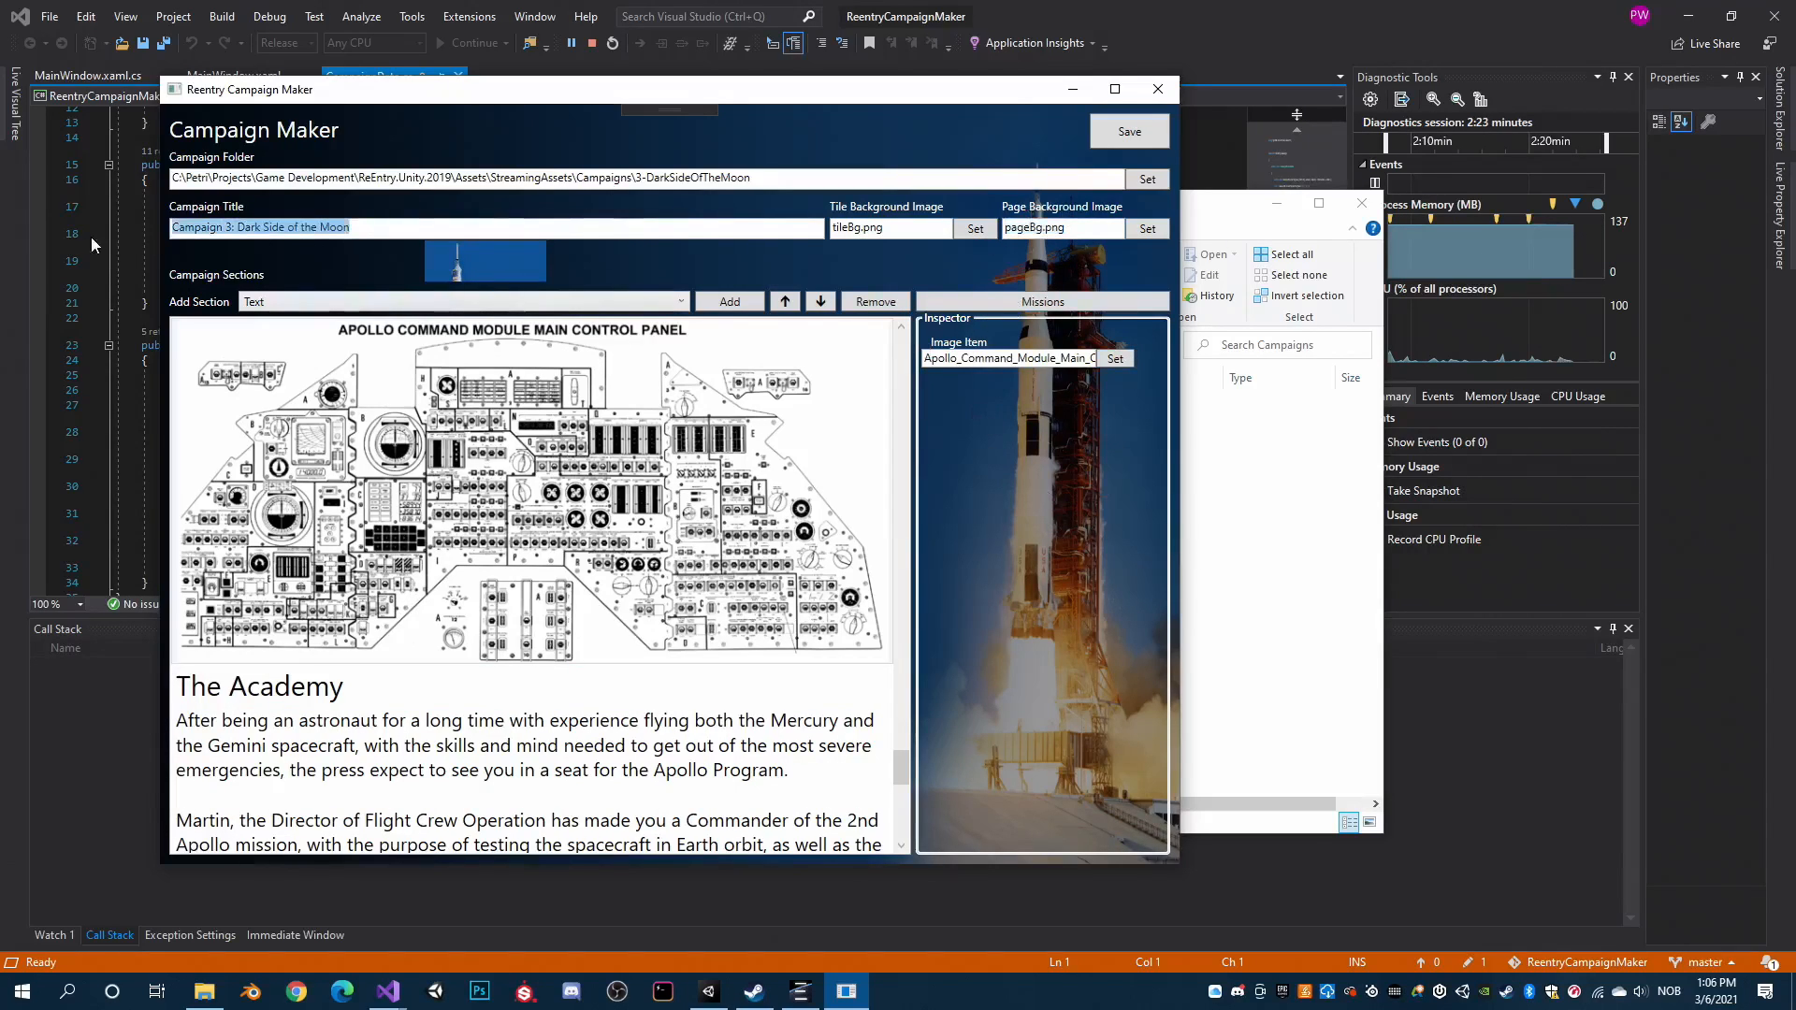
Switch to Reentry, end the running Apollo session and open the list of campaigns.
click(800, 991)
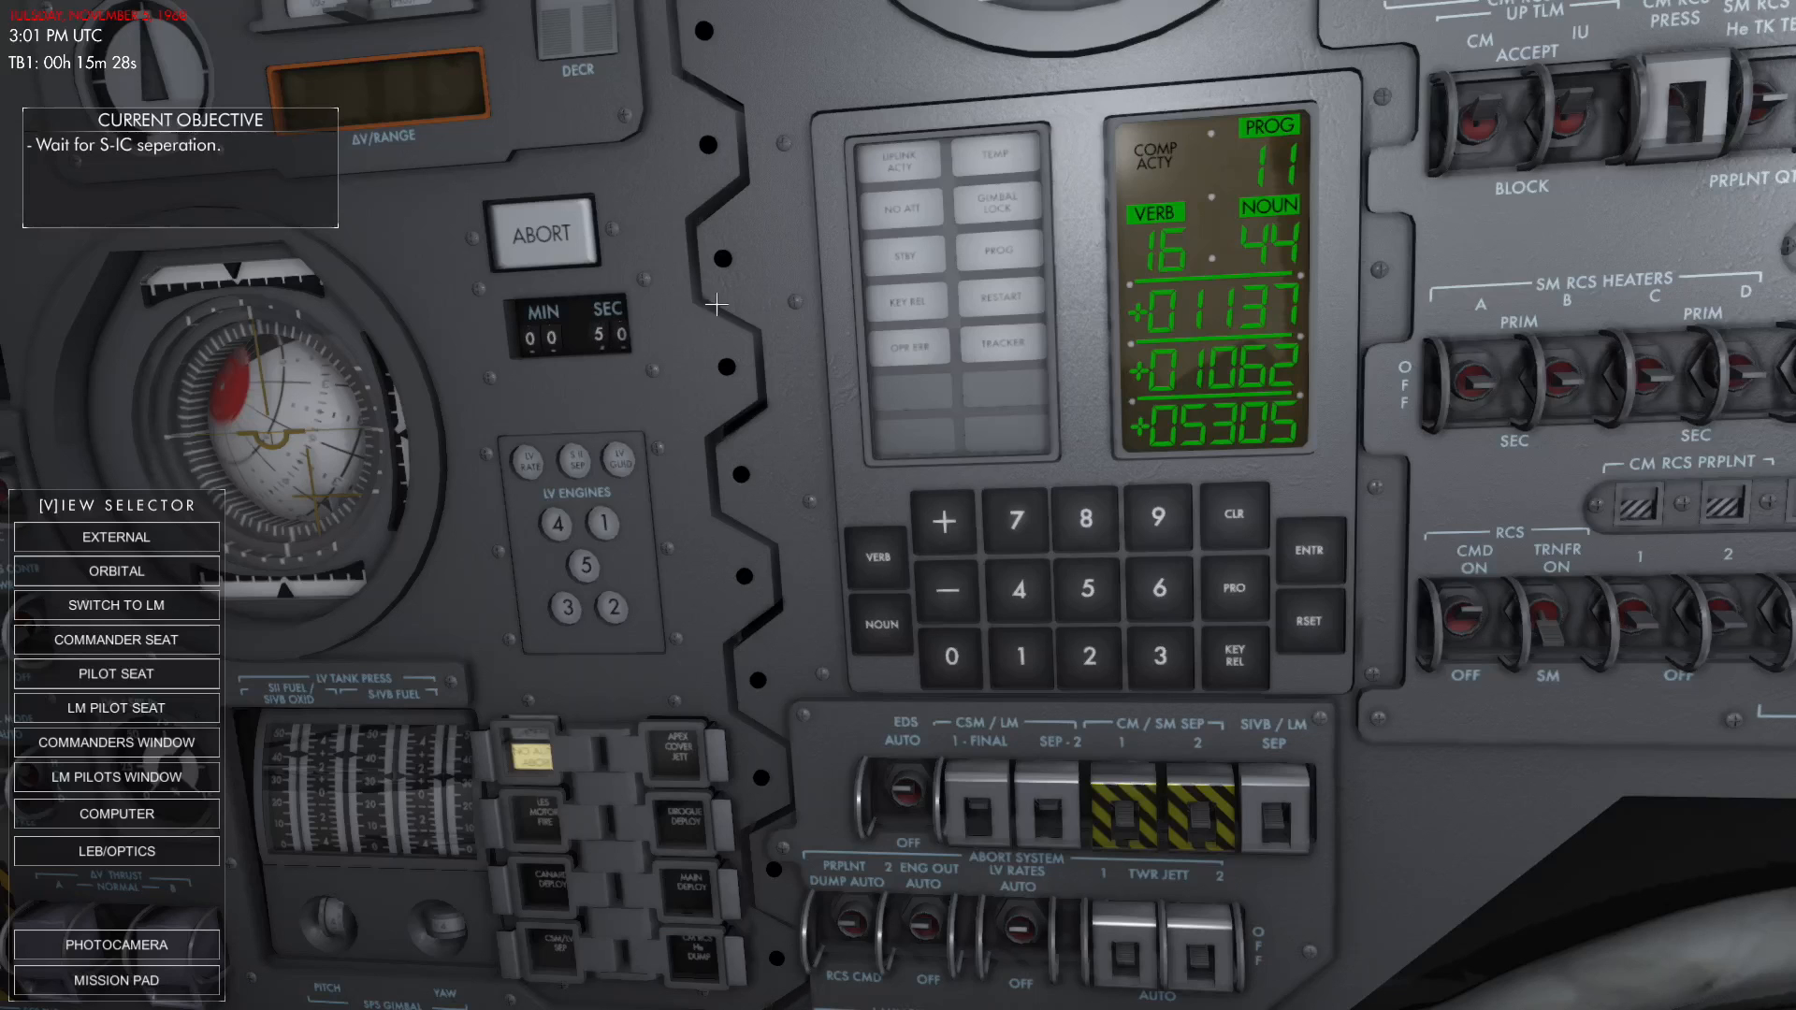
key(Escape)
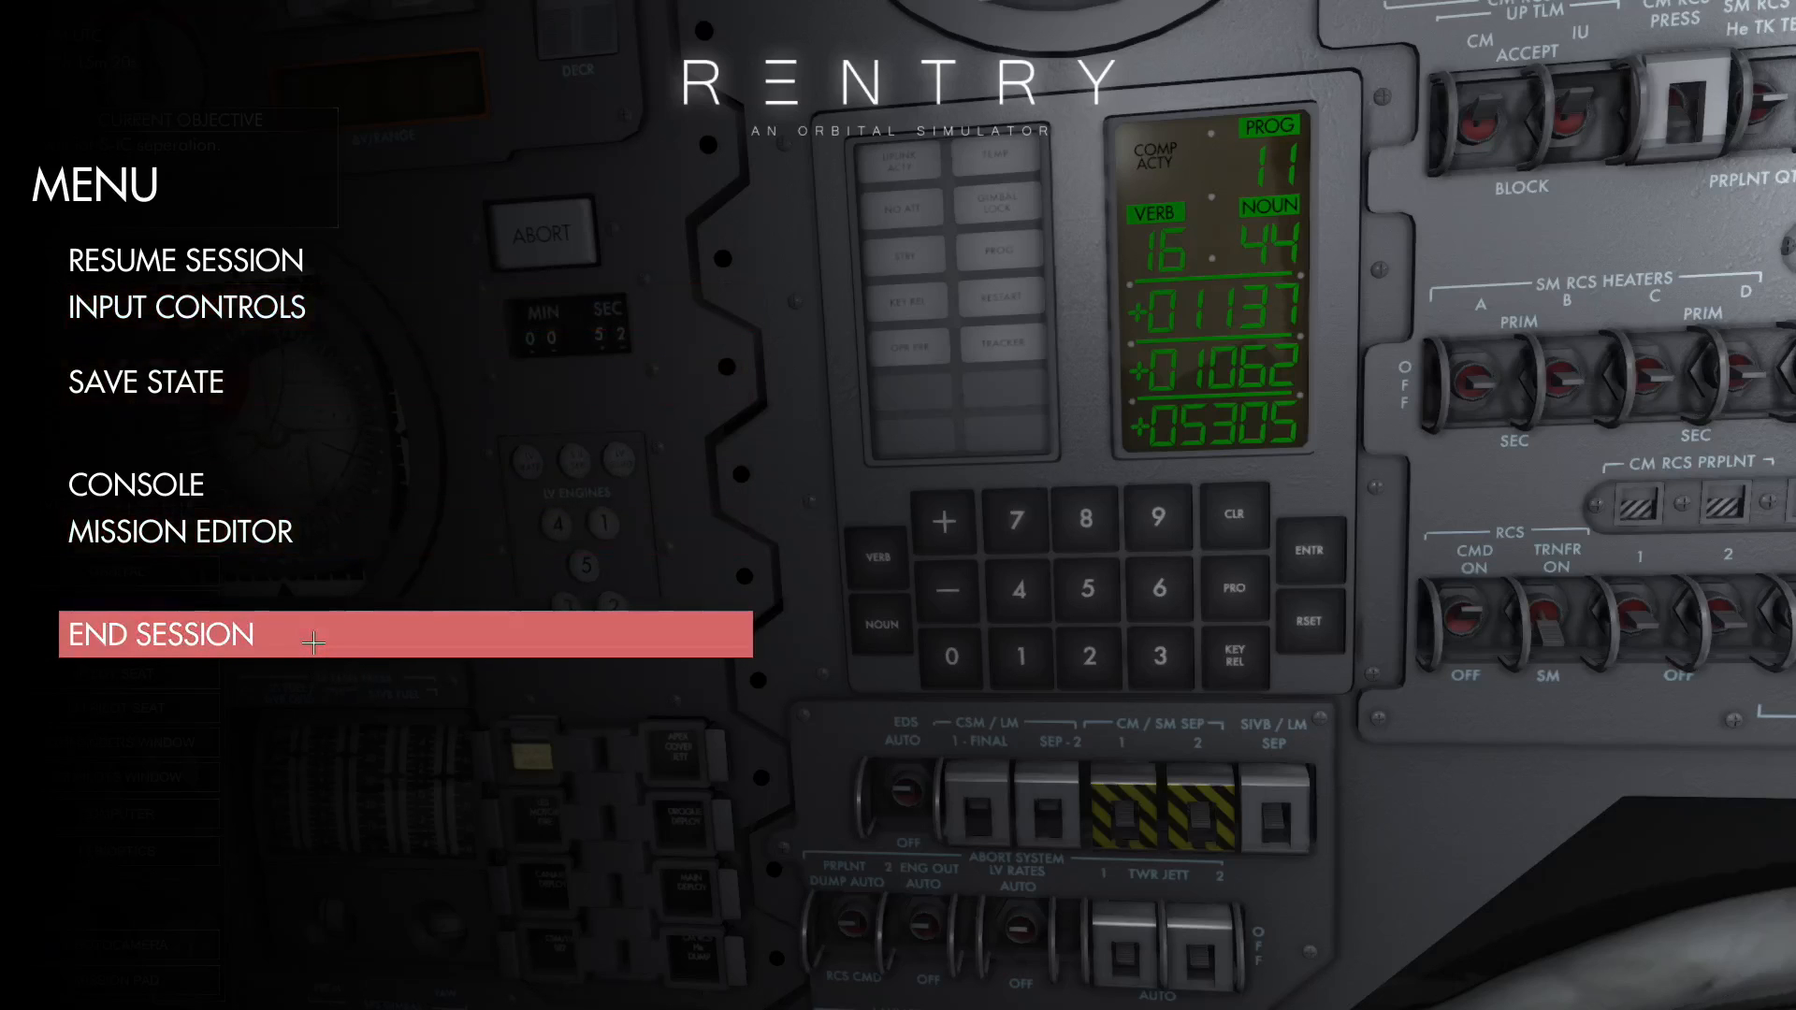
click(313, 642)
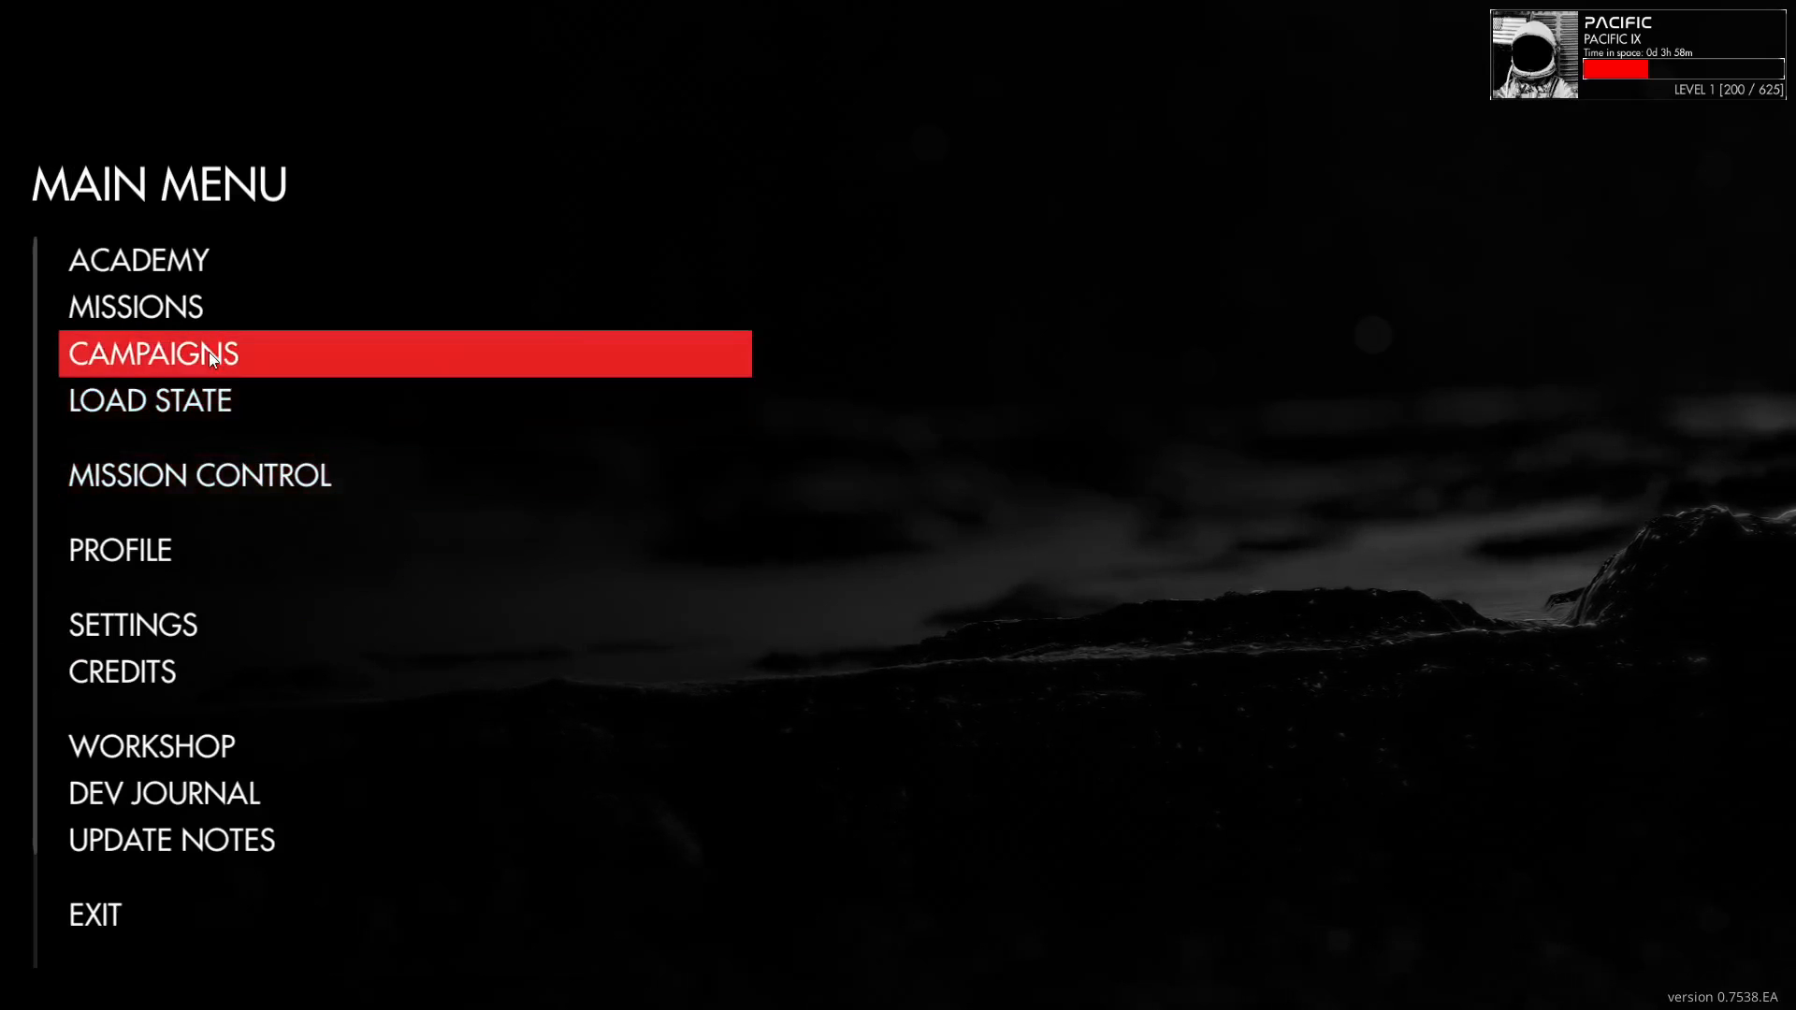
click(213, 360)
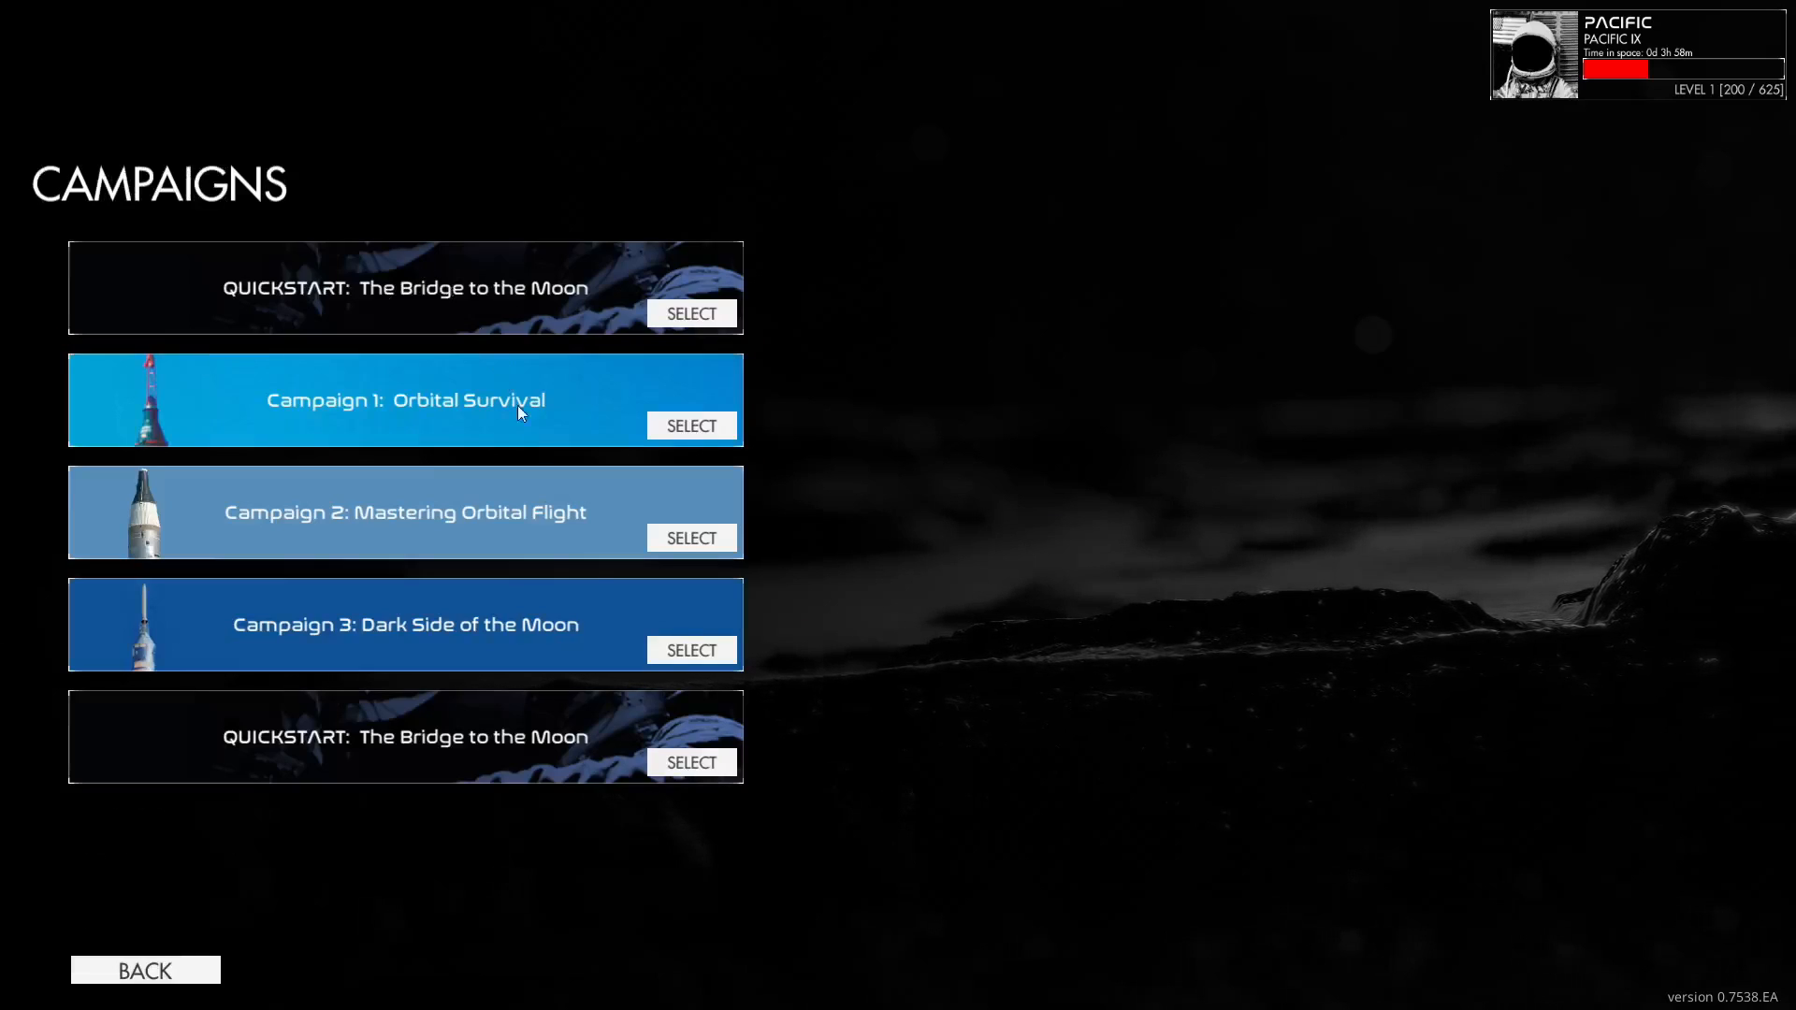
Open Campaign 3: Dark Side of the Moon and read its page through to the Missions section.
click(660, 649)
click(155, 984)
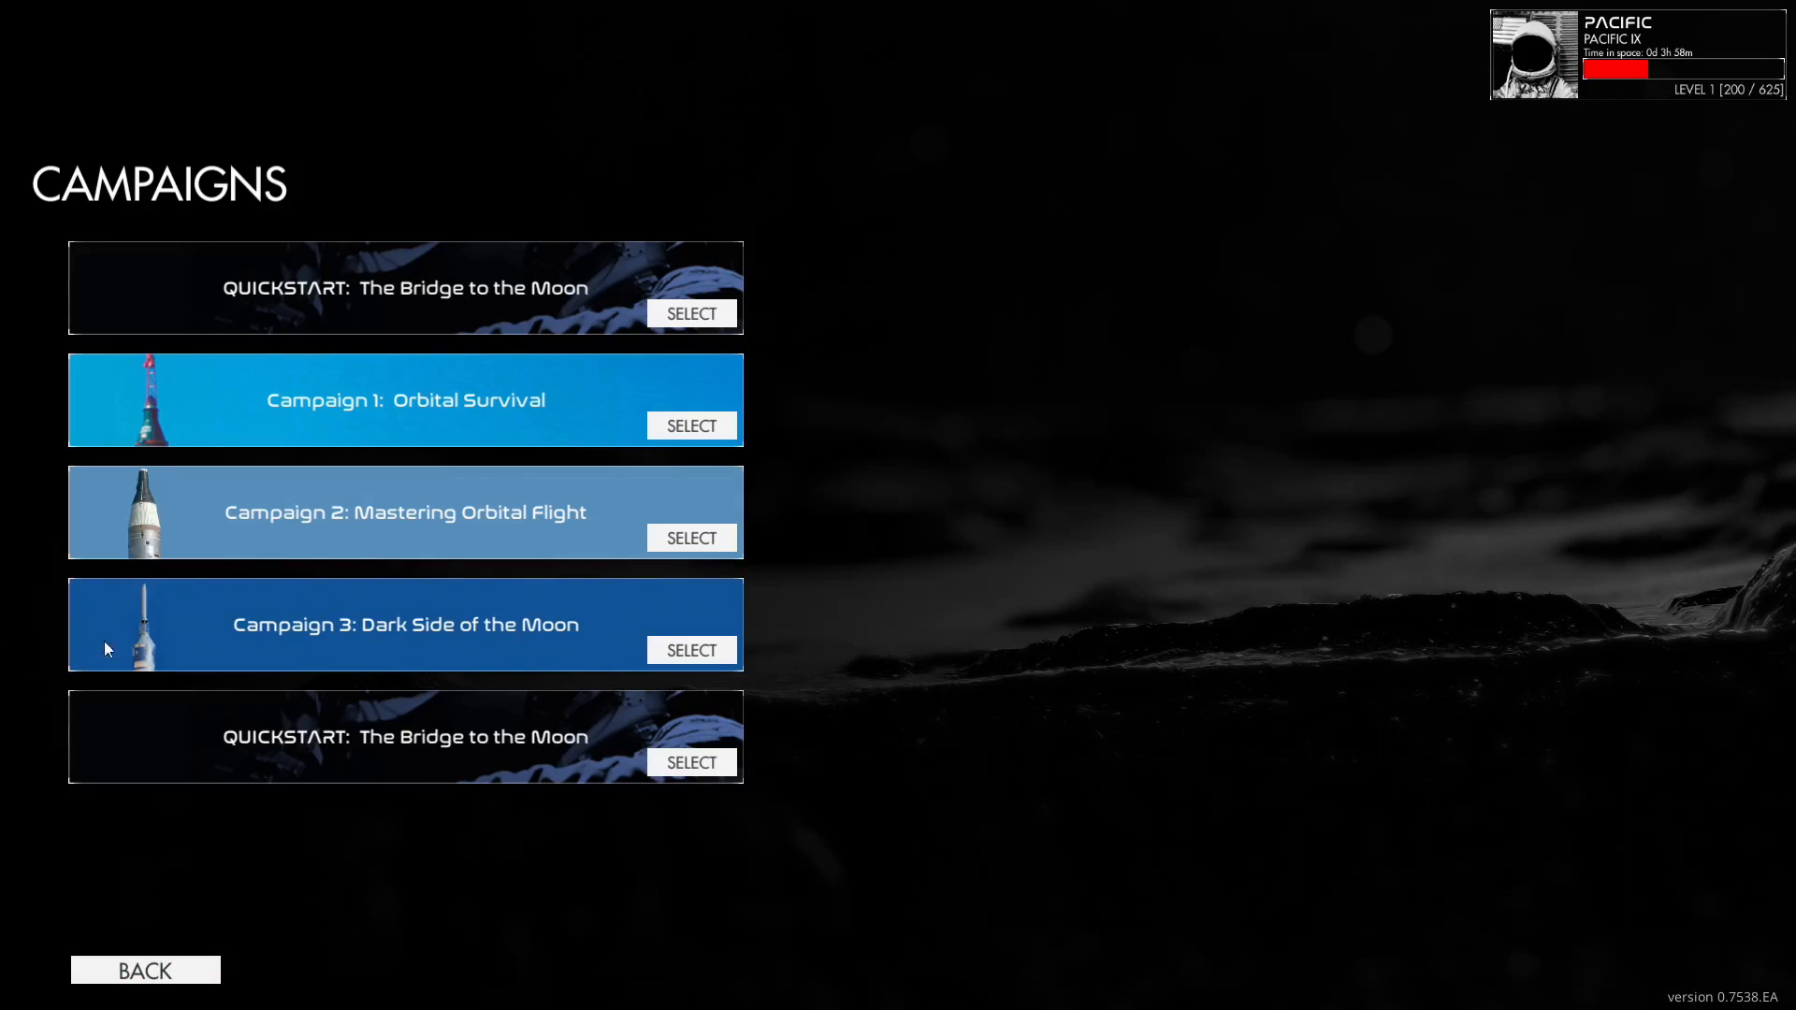
click(664, 647)
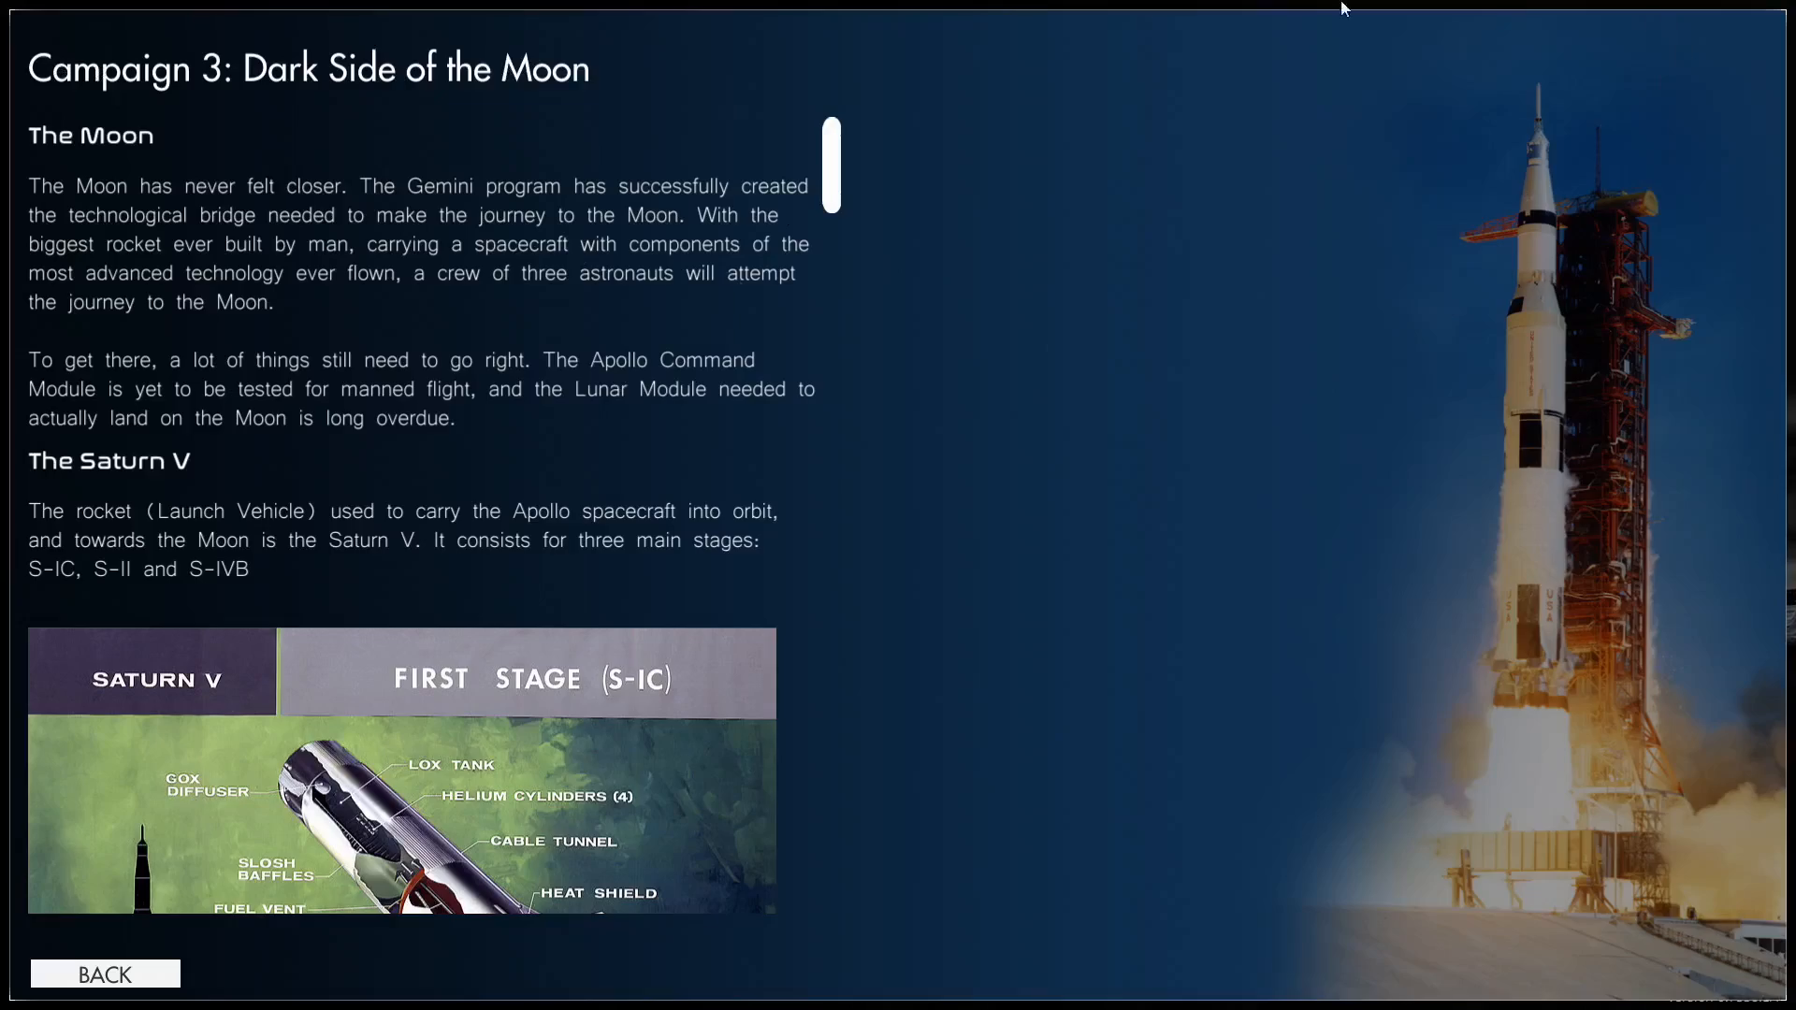
drag(830, 119, 809, 844)
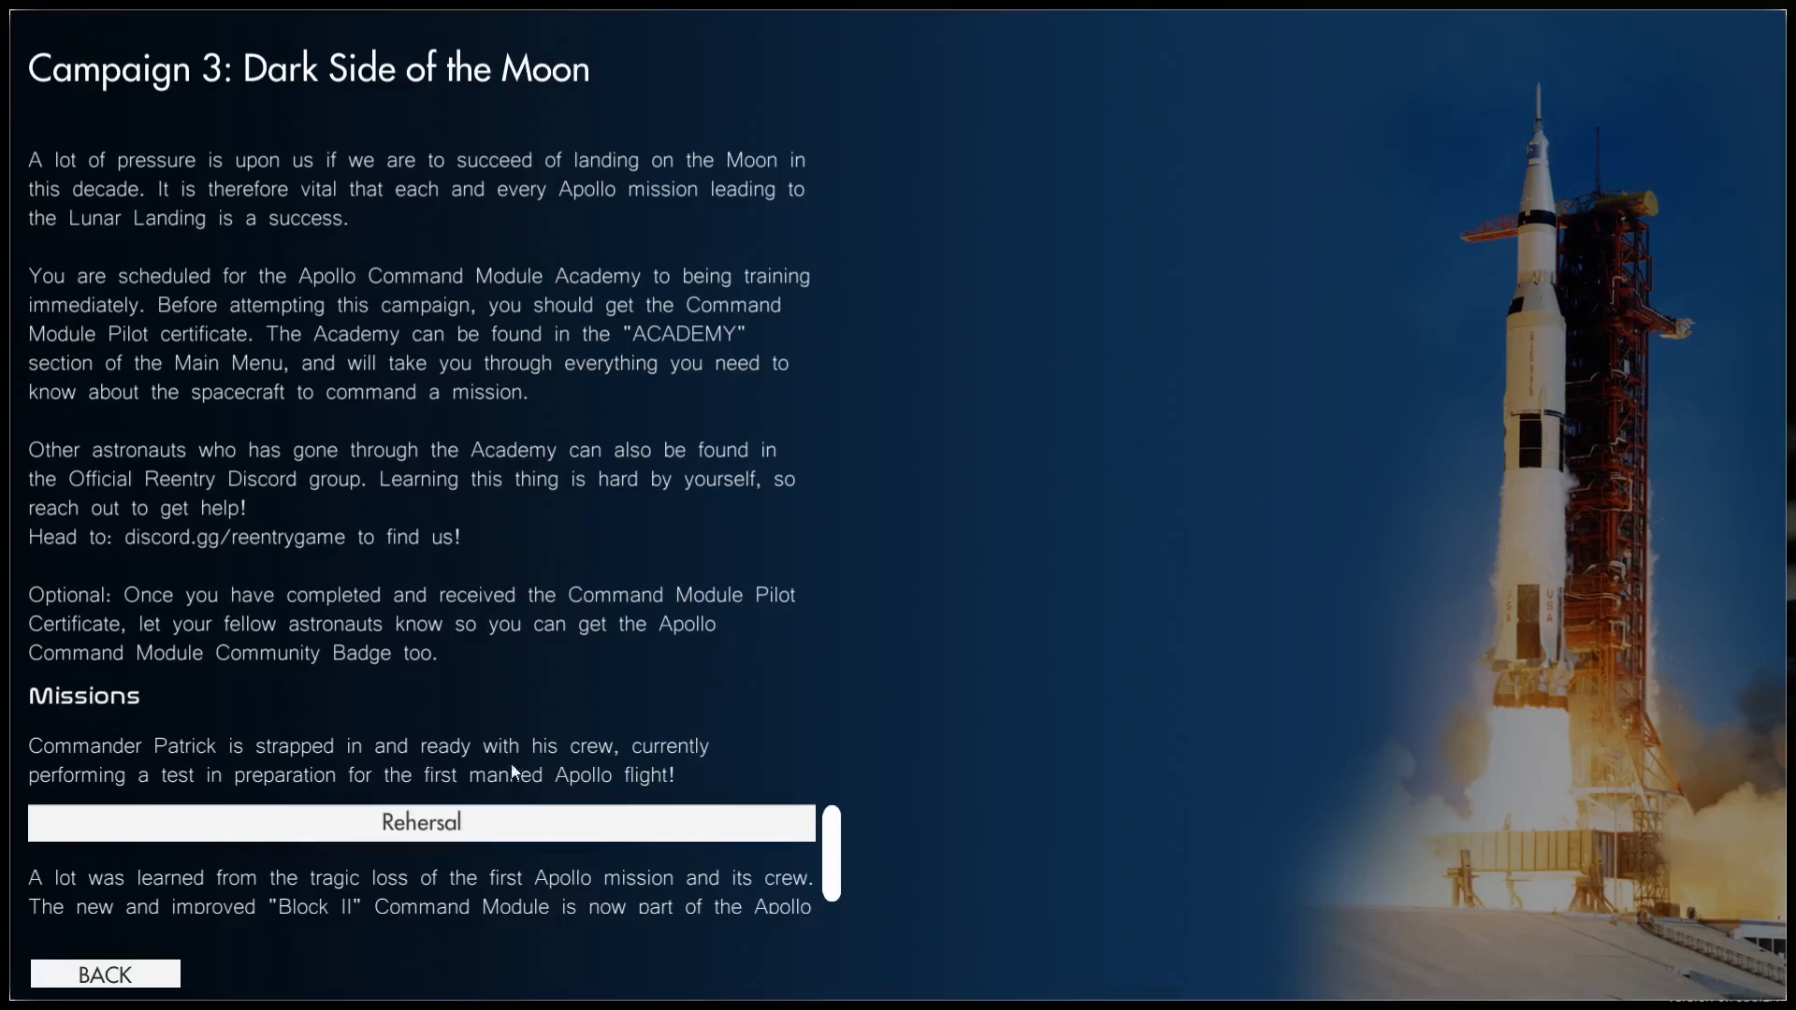
View the mission briefings for Rehersal and Backup Crew, and return to the campaign list.
click(503, 817)
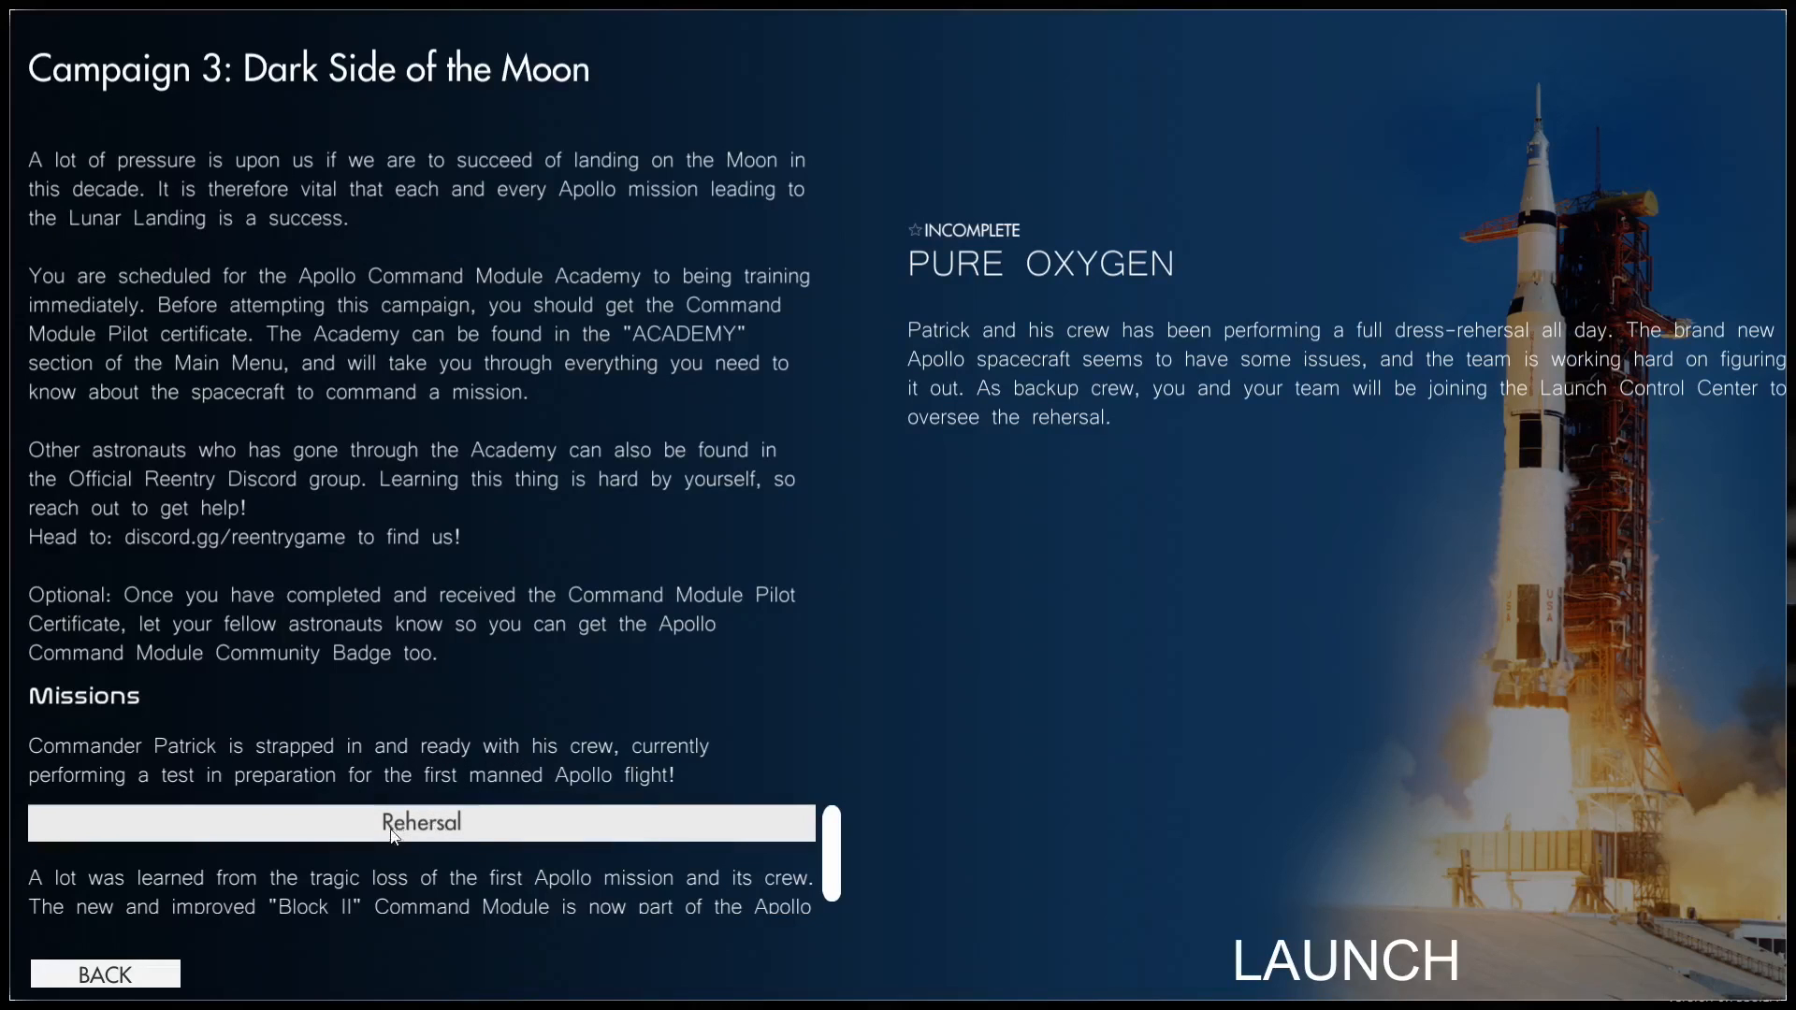
scroll(828, 869, down, 2)
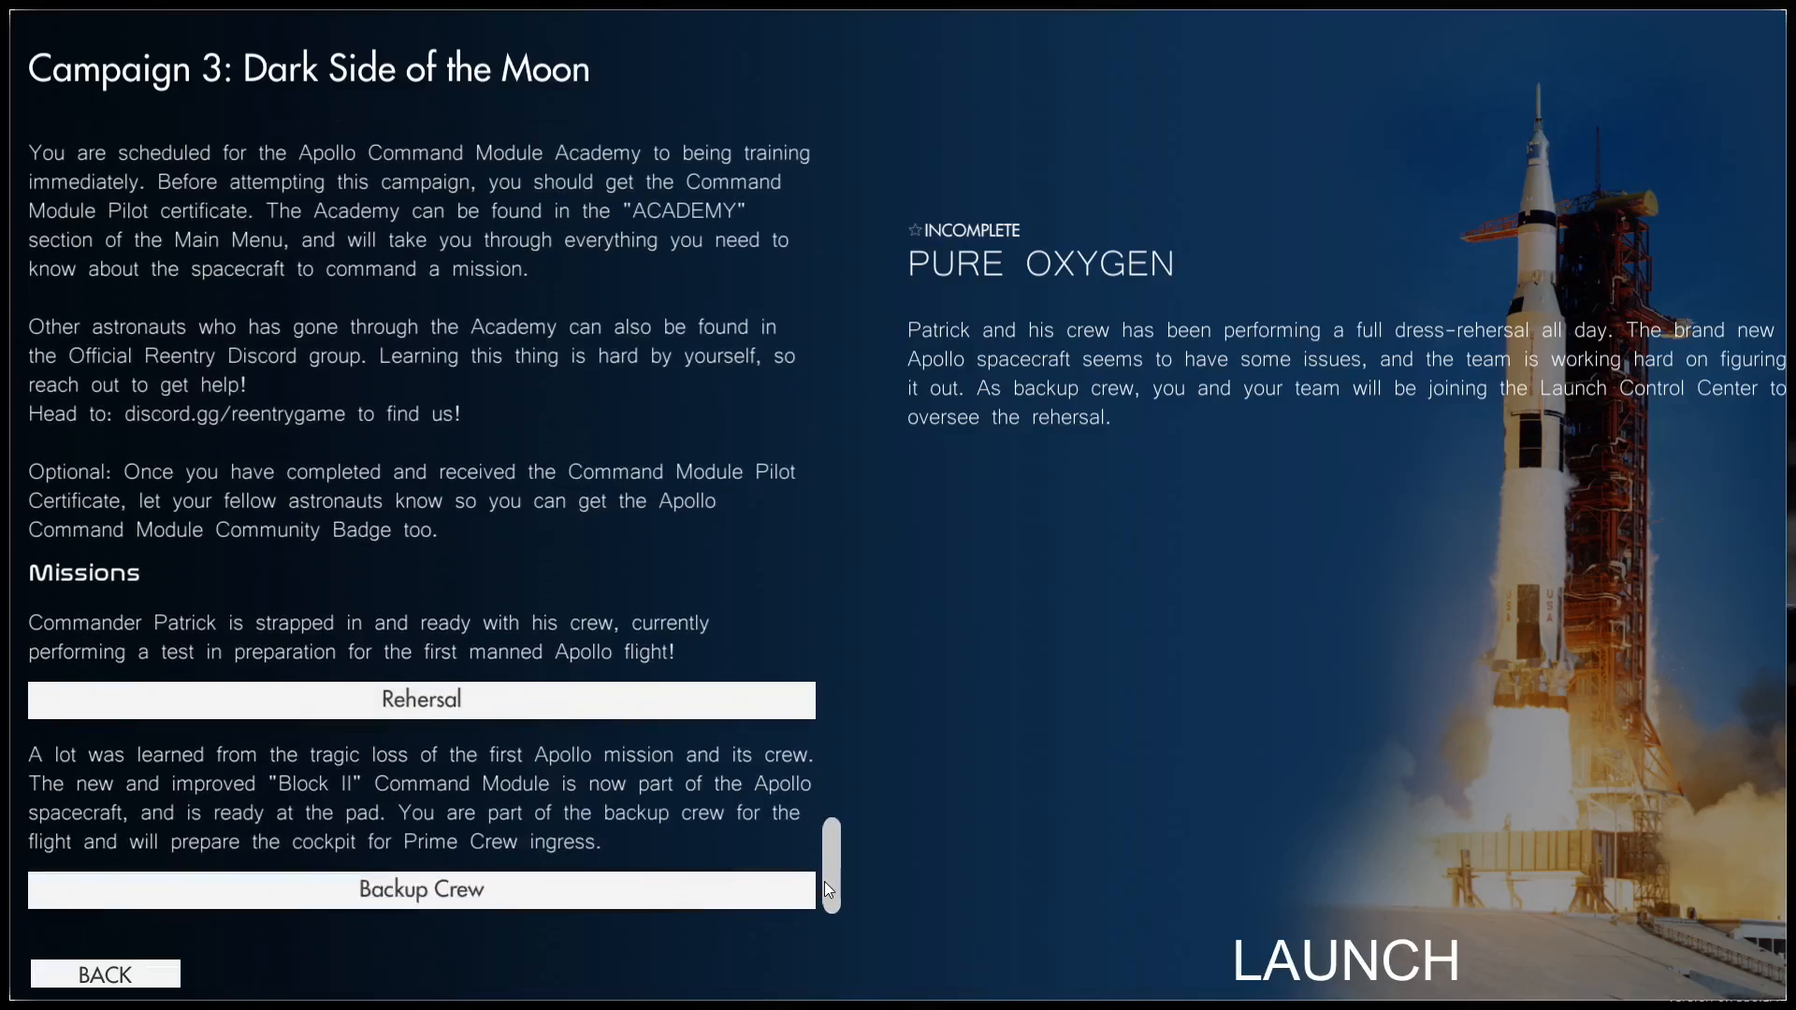
click(693, 890)
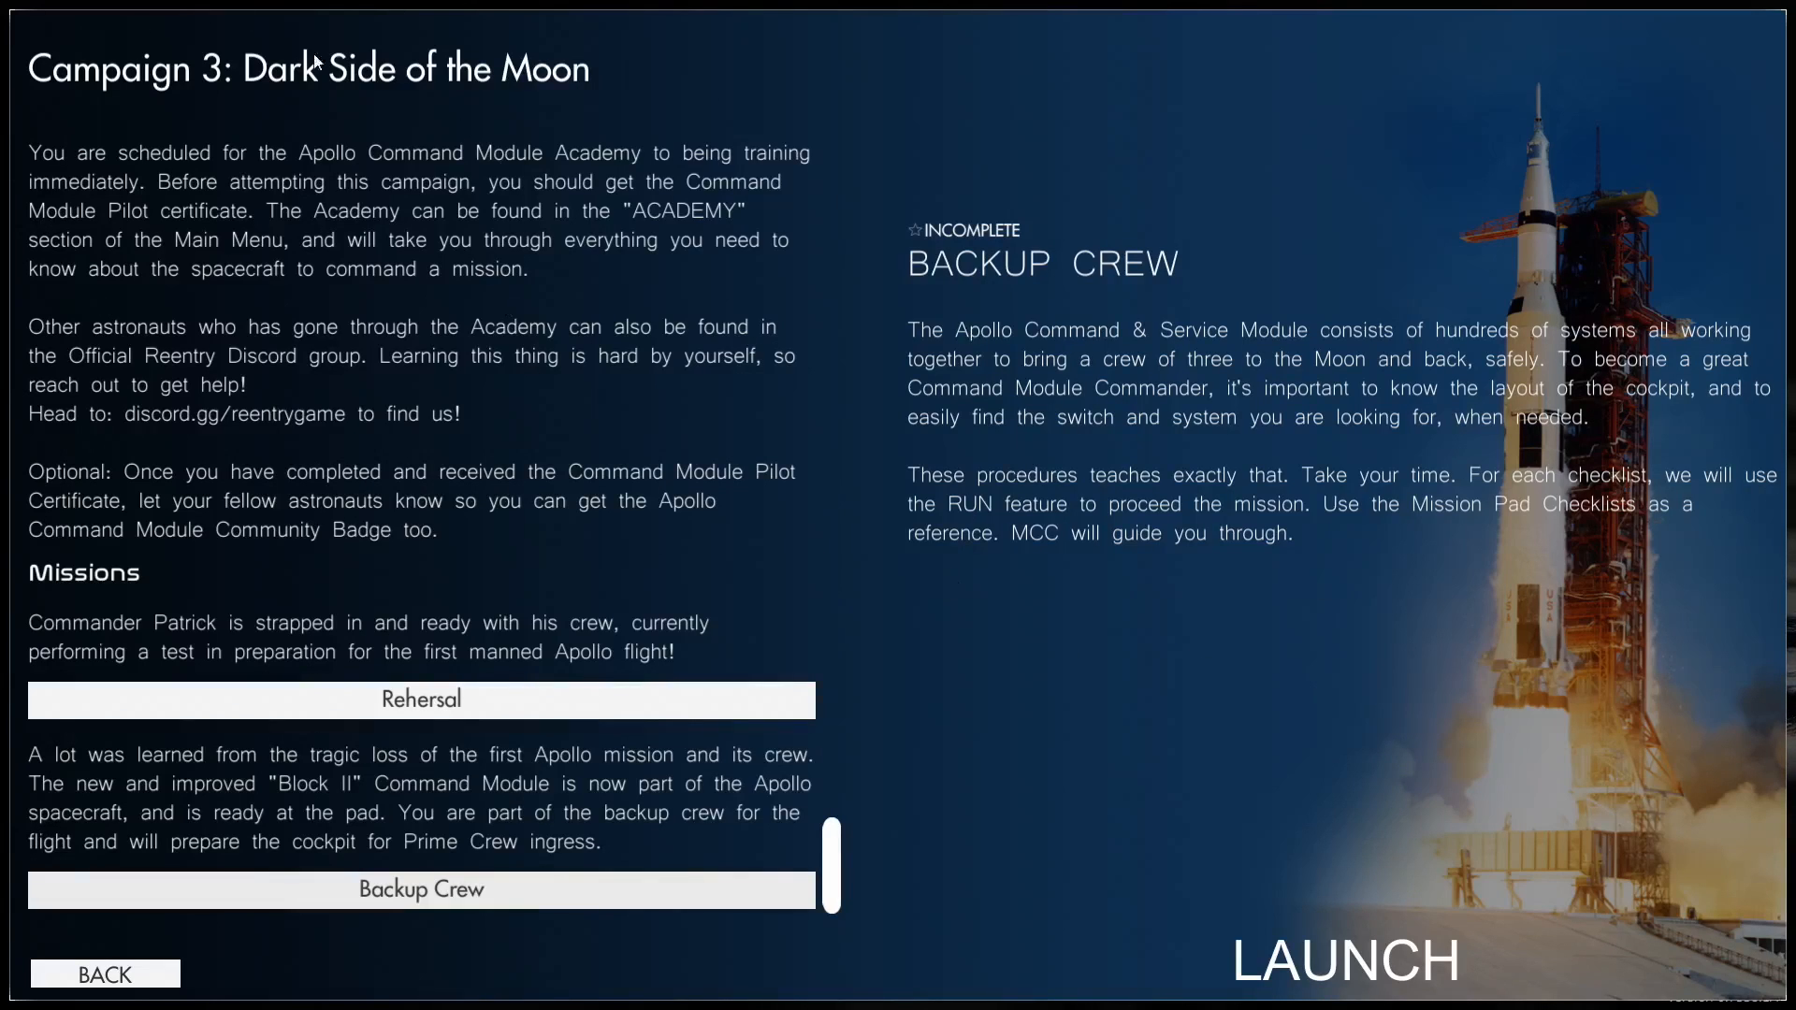
click(117, 978)
click(119, 980)
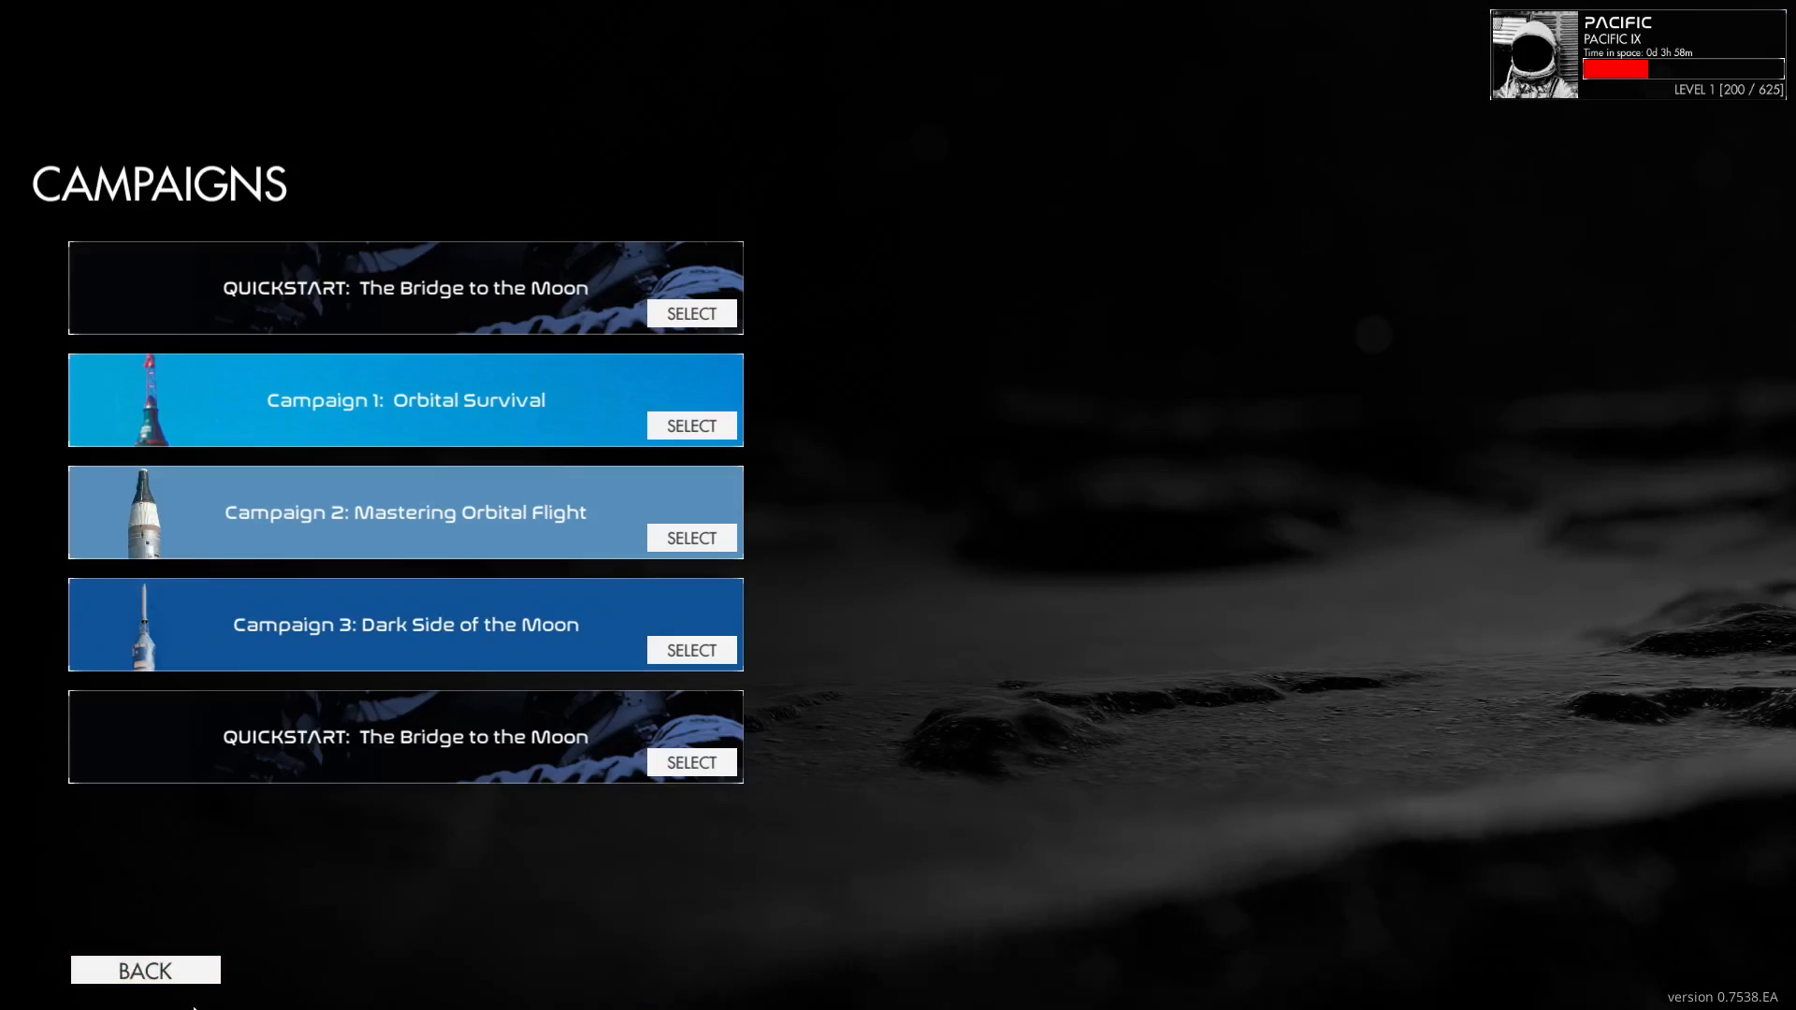